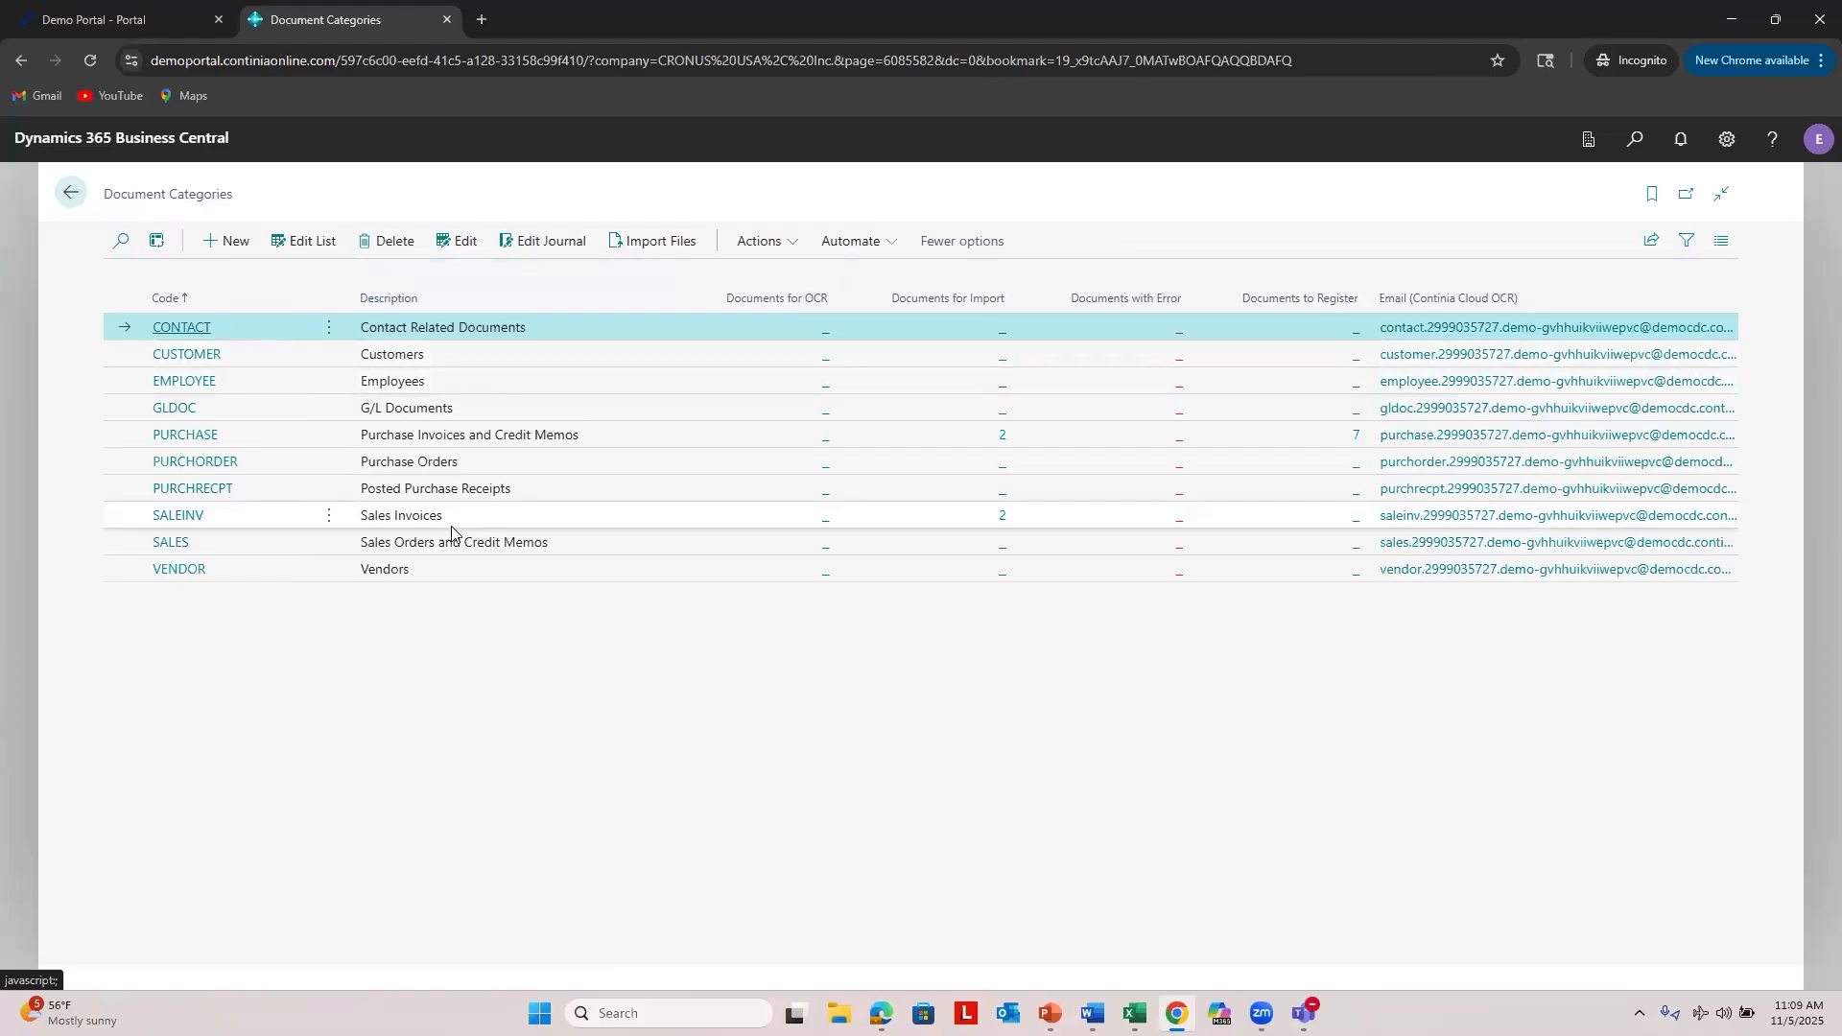
Step: Open the Sales Invoices document category card and check the object selected as its source table, leaving it as is
{"action": "left_click", "coordinate": [457, 437]}
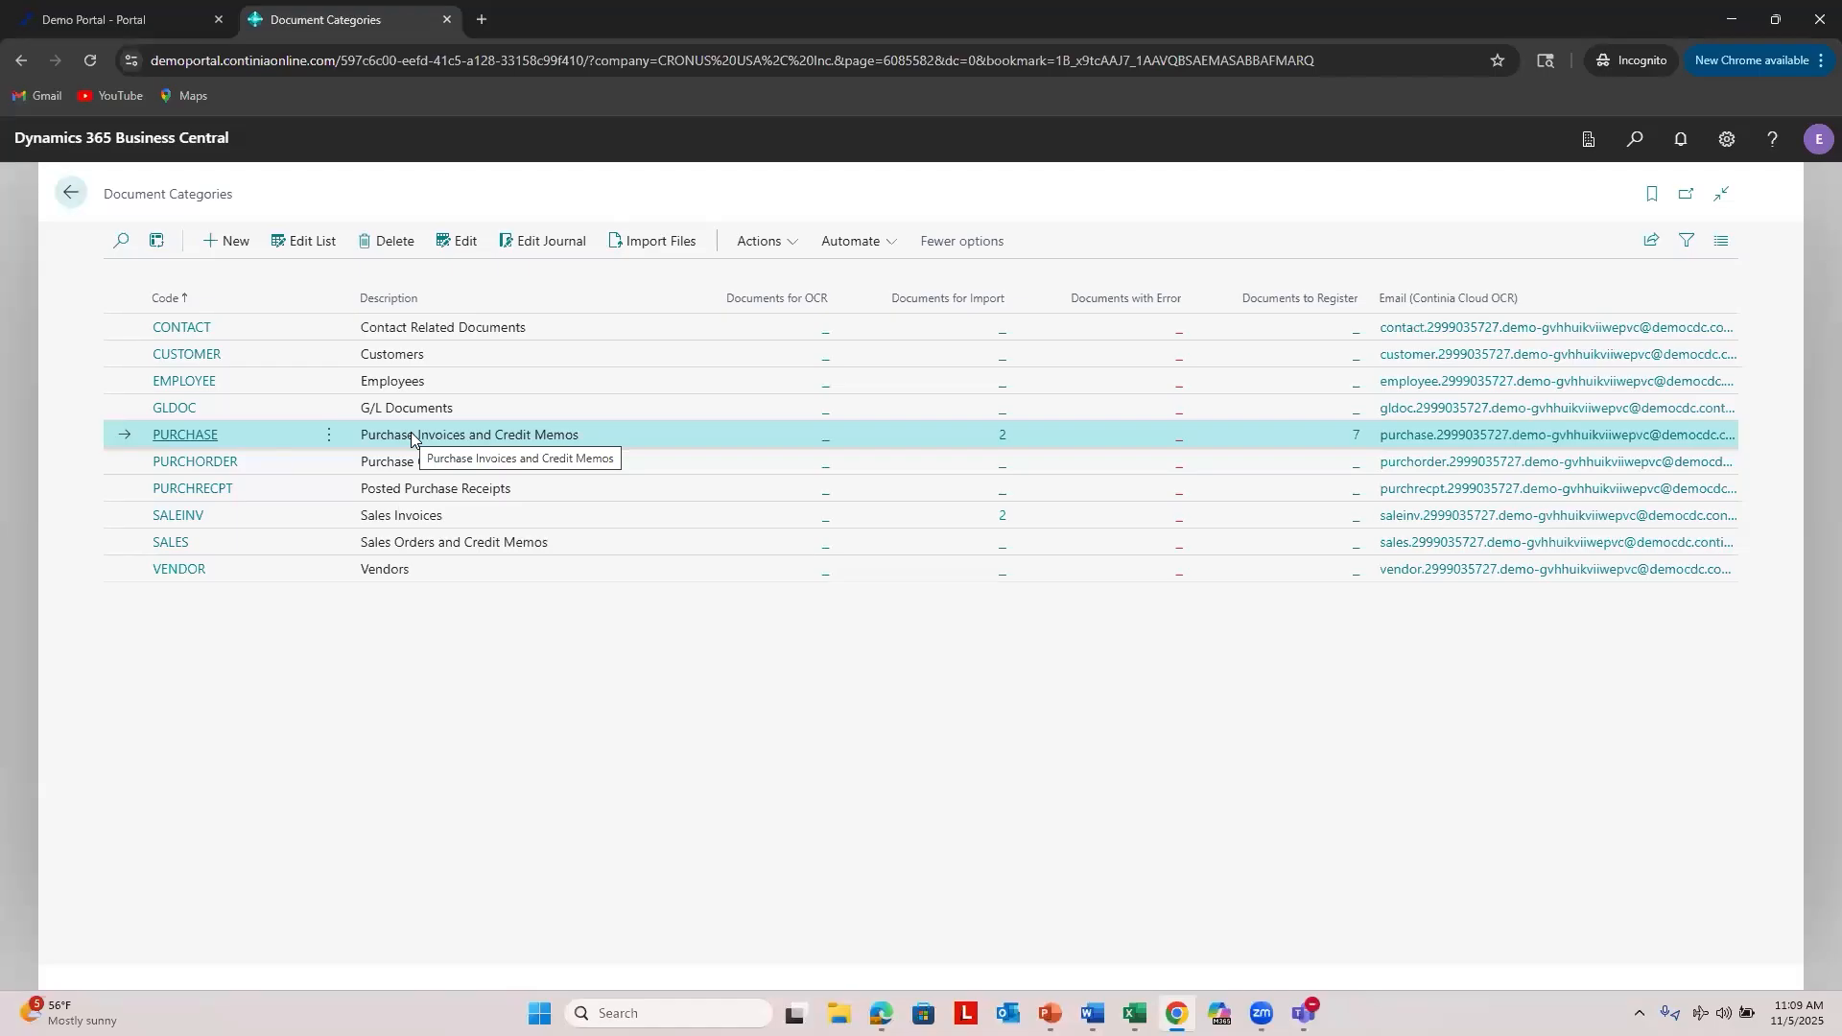
{"action": "left_click", "coordinate": [464, 524]}
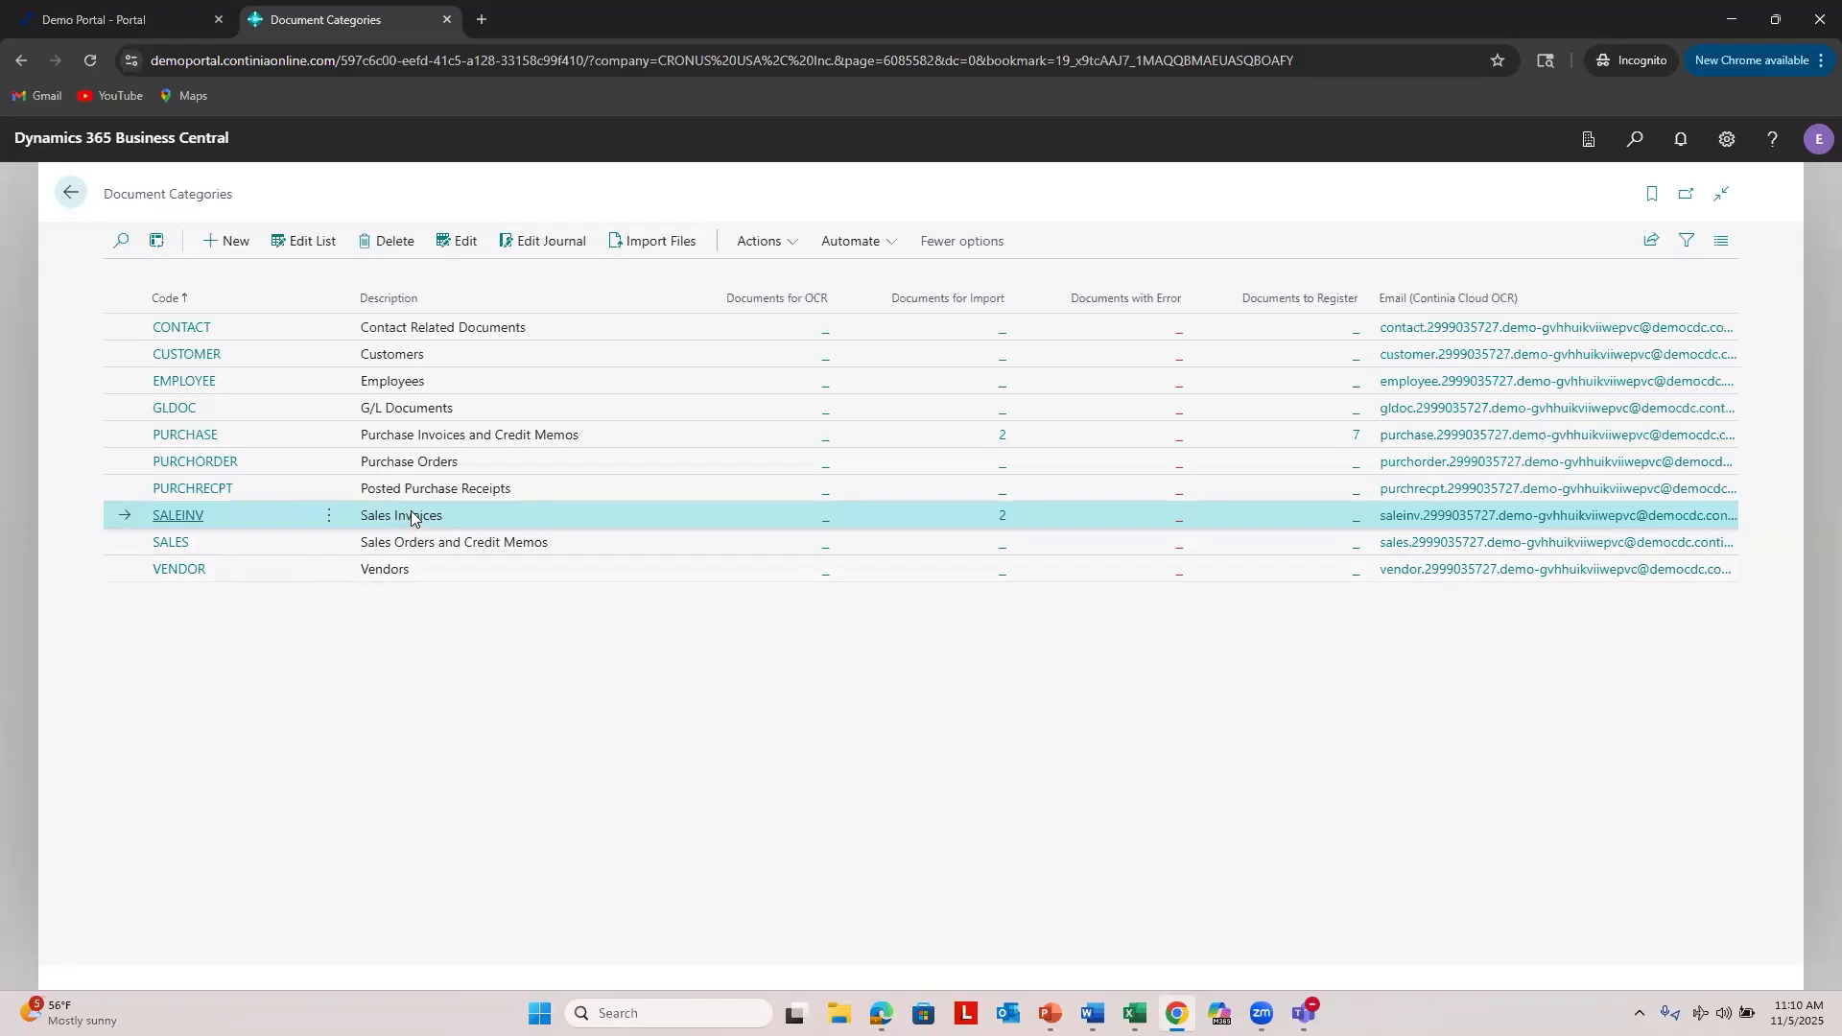
{"action": "left_click", "coordinate": [465, 242]}
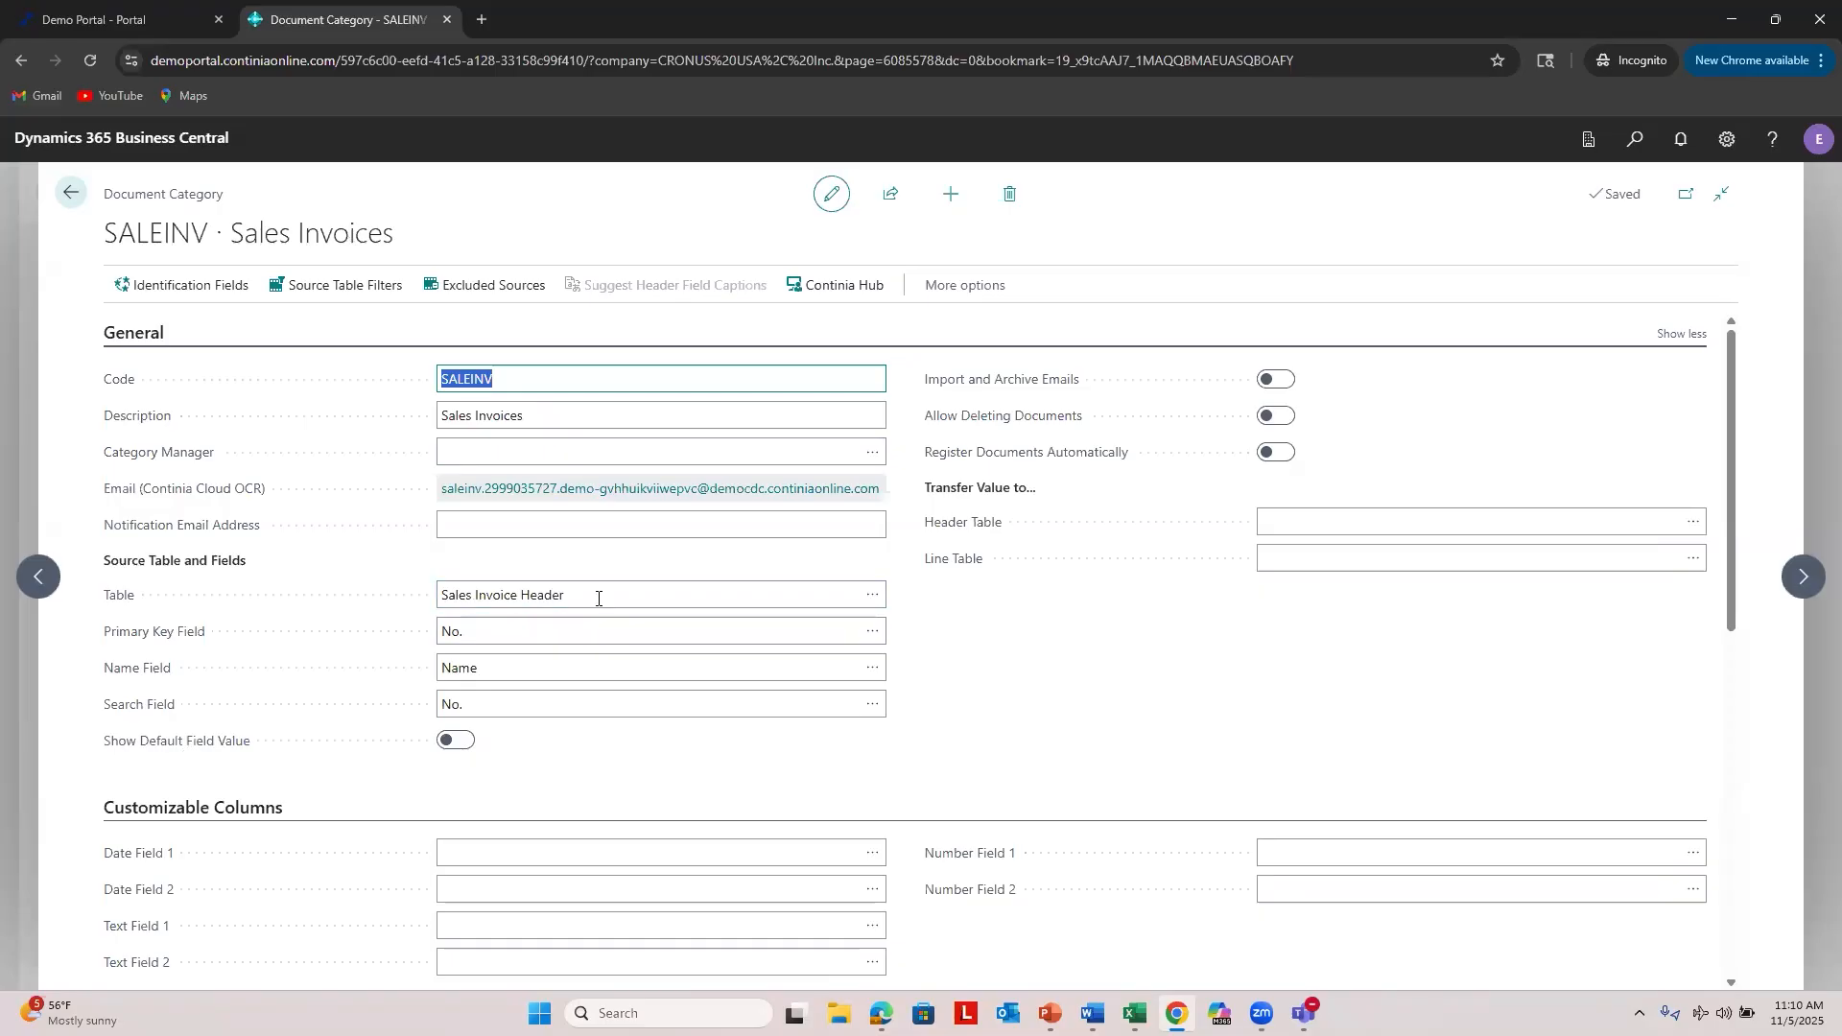
{"action": "left_click", "coordinate": [872, 602]}
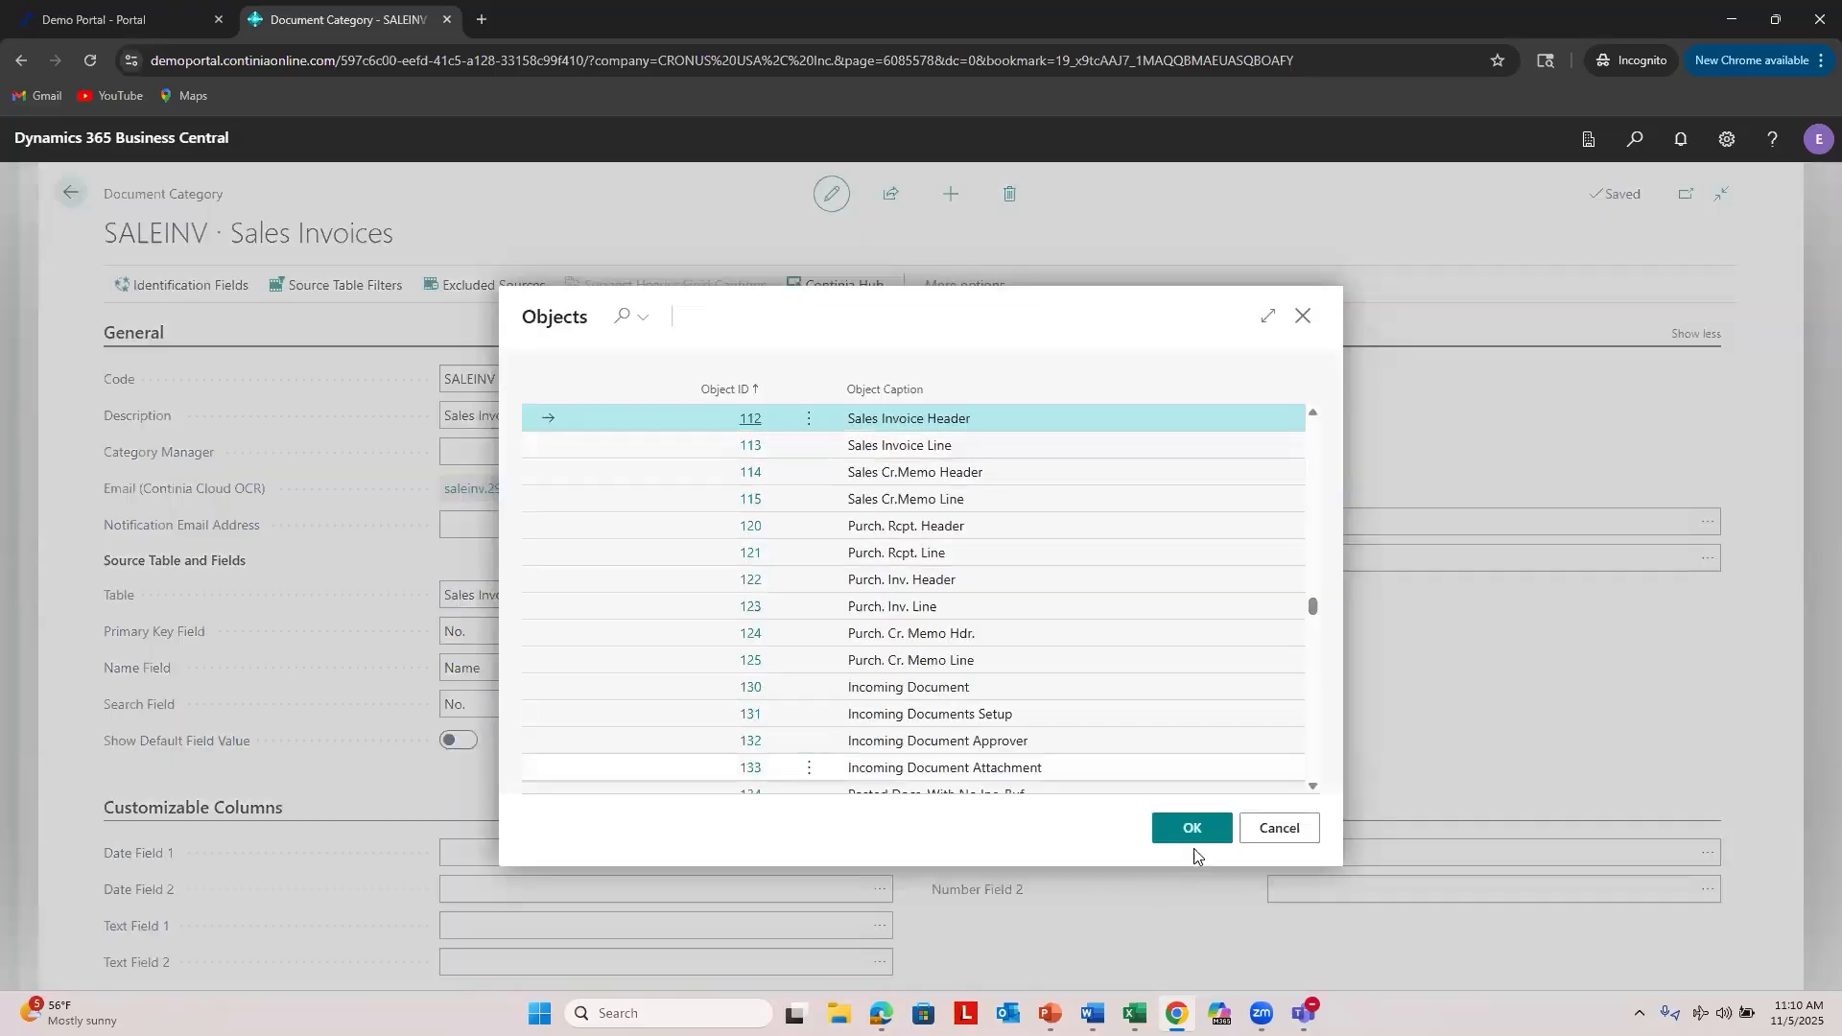
{"action": "left_click", "coordinate": [1257, 837]}
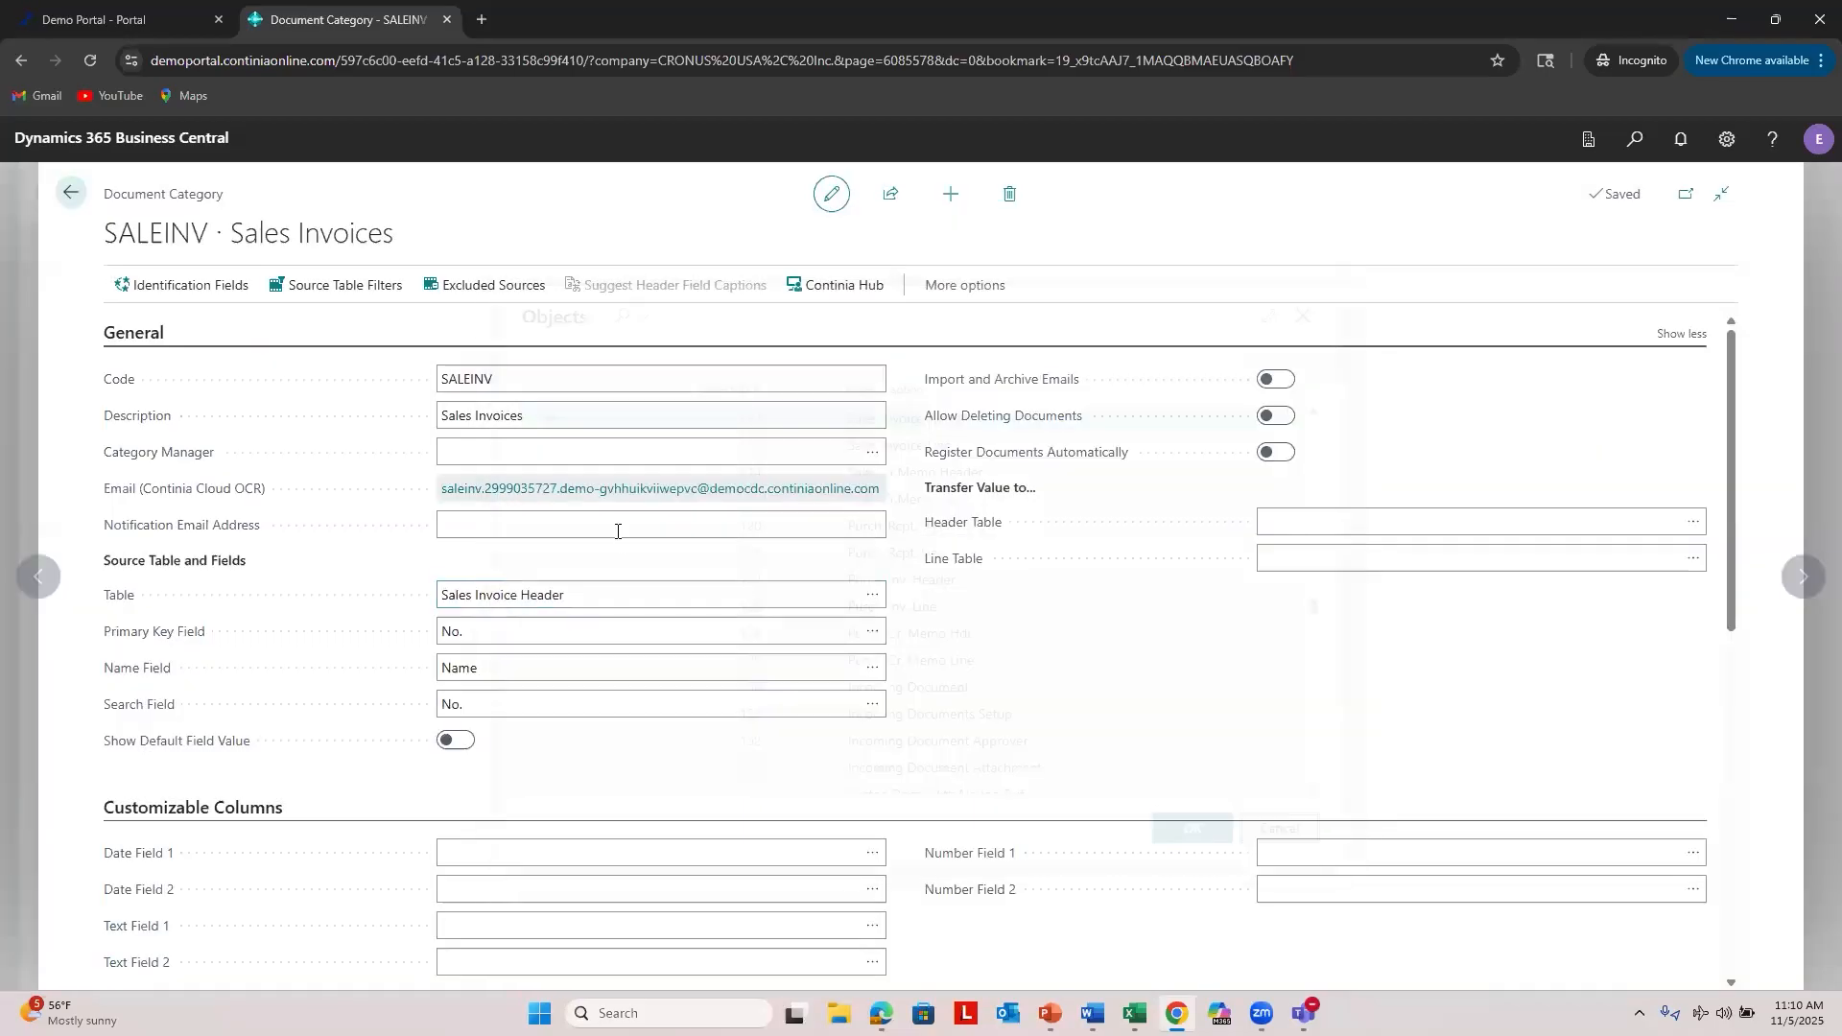
Step: Review the Sales Invoices category's identification fields and look up the fields available for the Name entry
{"action": "left_click", "coordinate": [165, 286]}
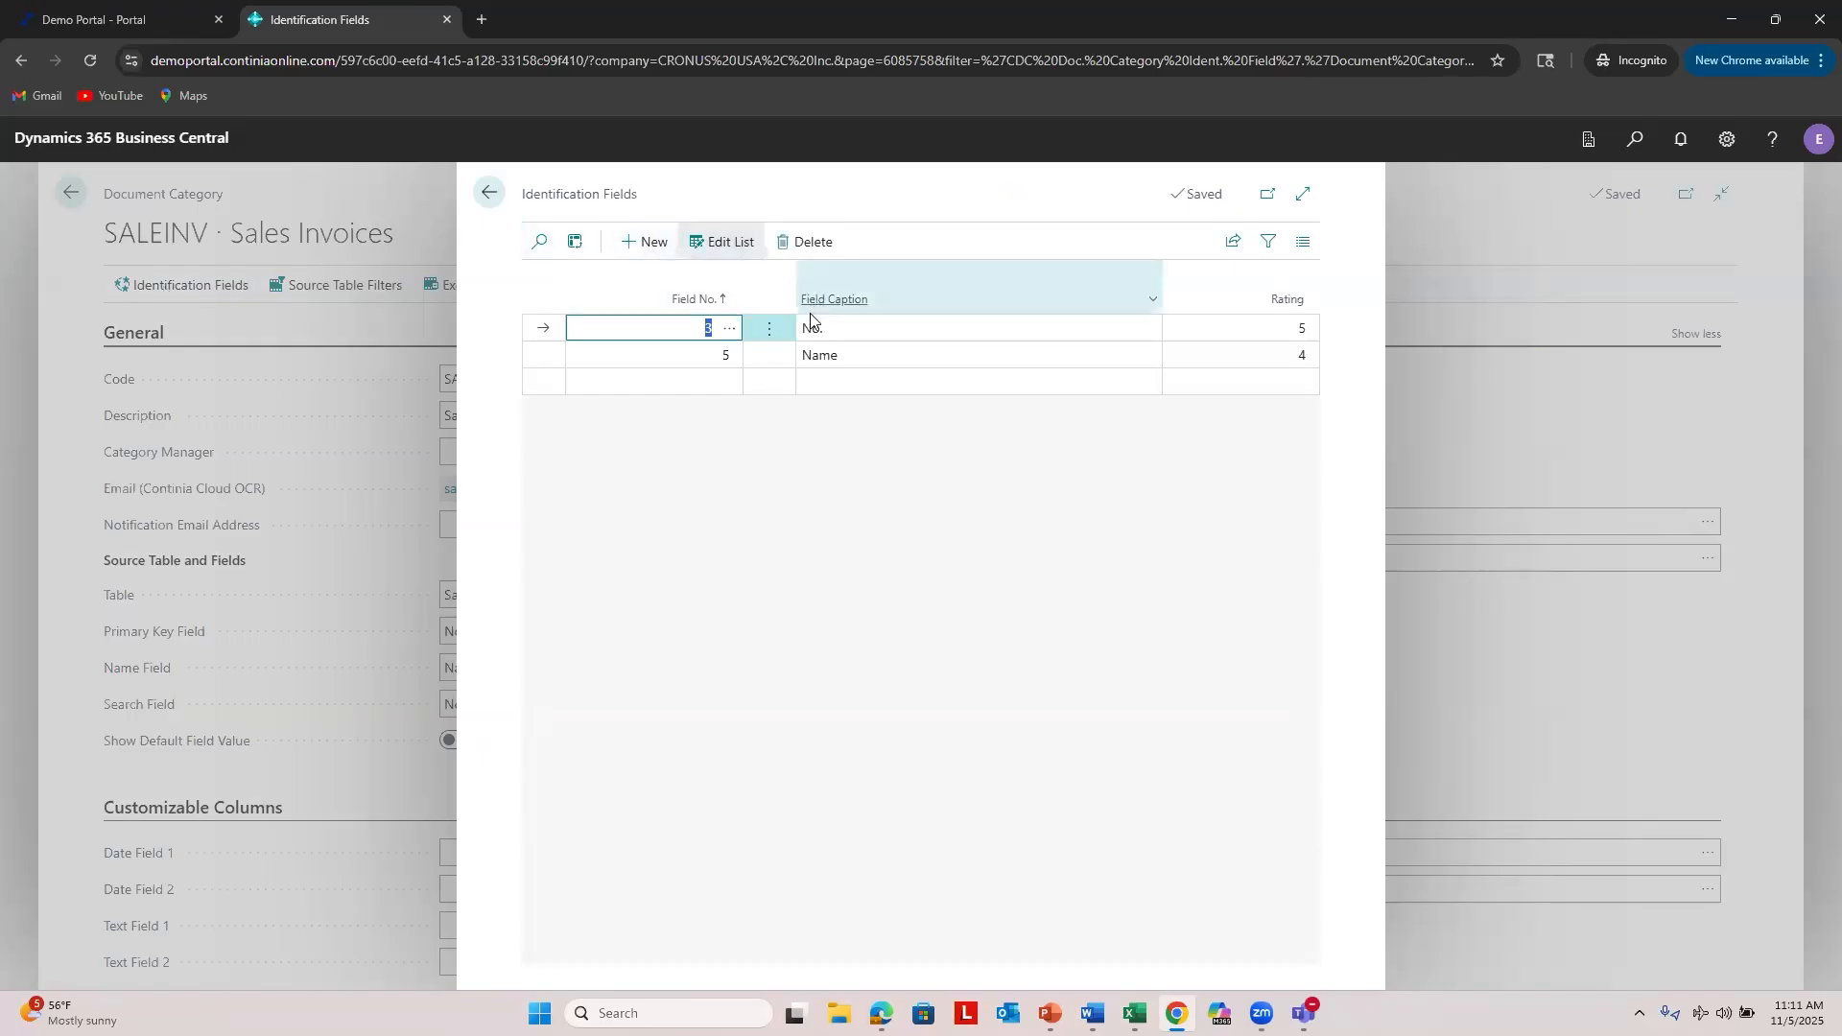
{"action": "left_click", "coordinate": [838, 355]}
{"action": "left_click", "coordinate": [734, 361]}
{"action": "left_click", "coordinate": [736, 357]}
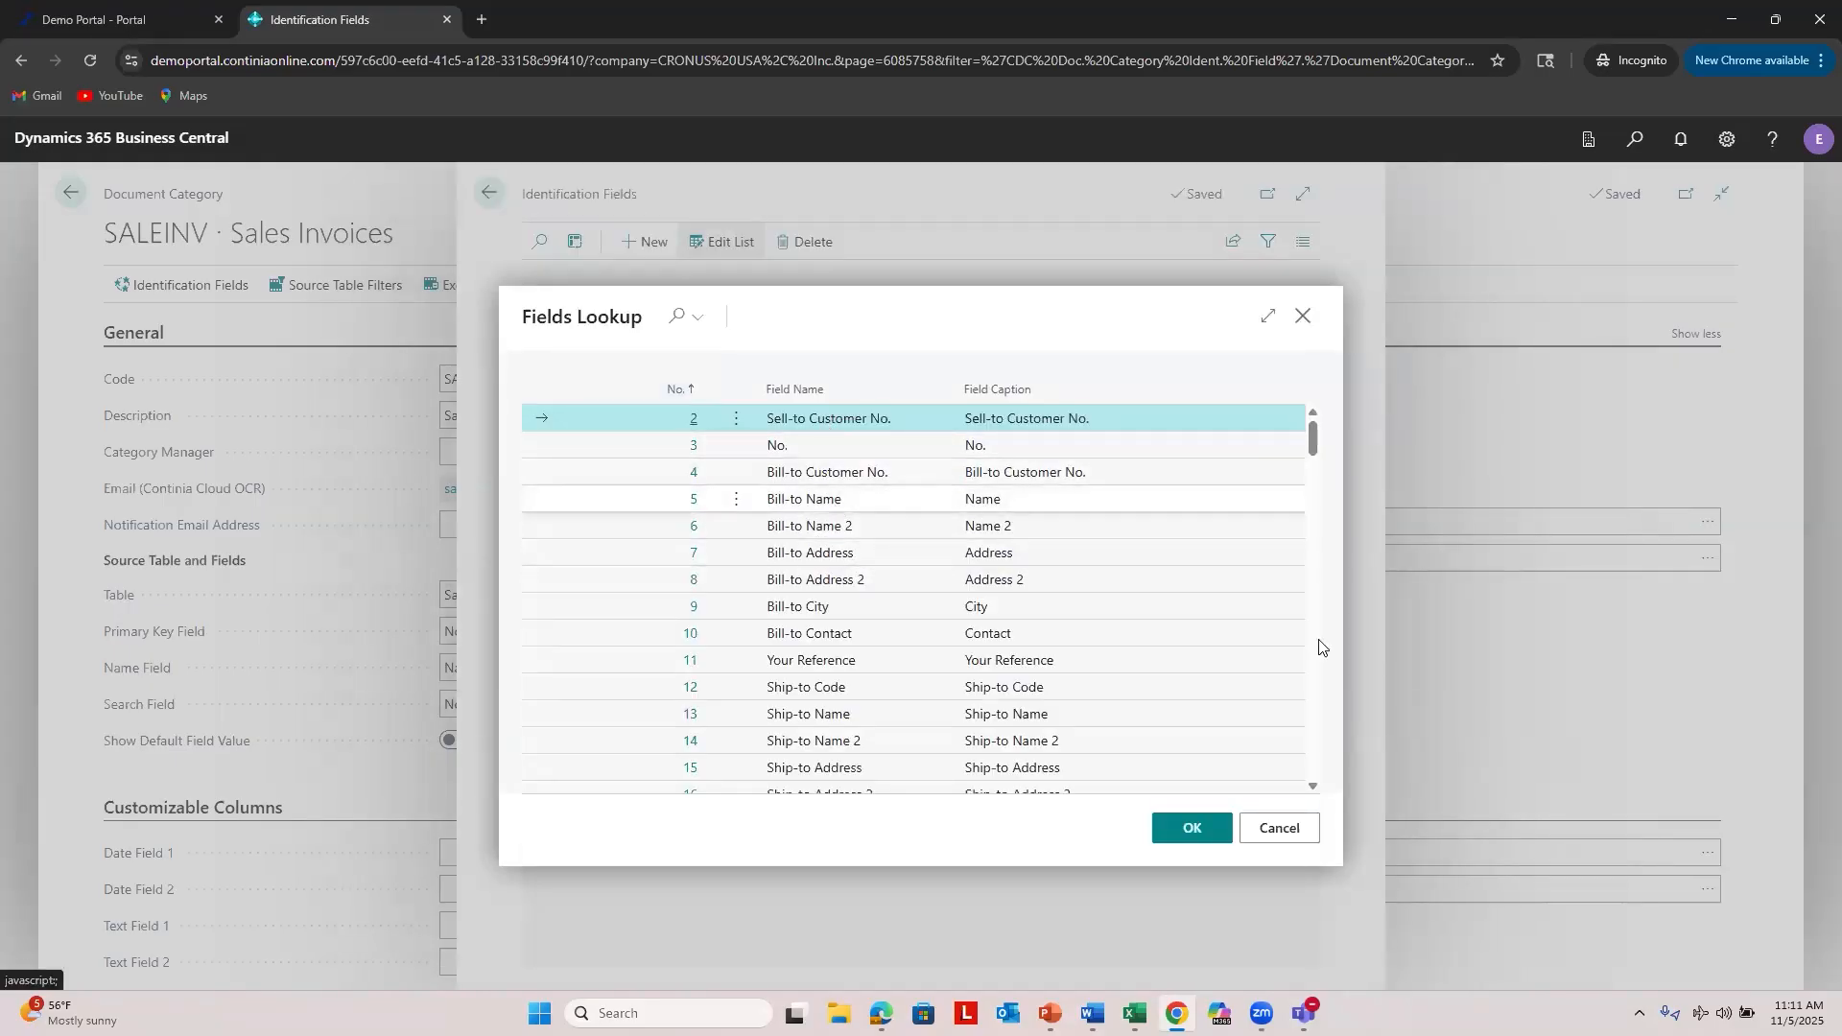
{"action": "left_click", "coordinate": [1277, 830]}
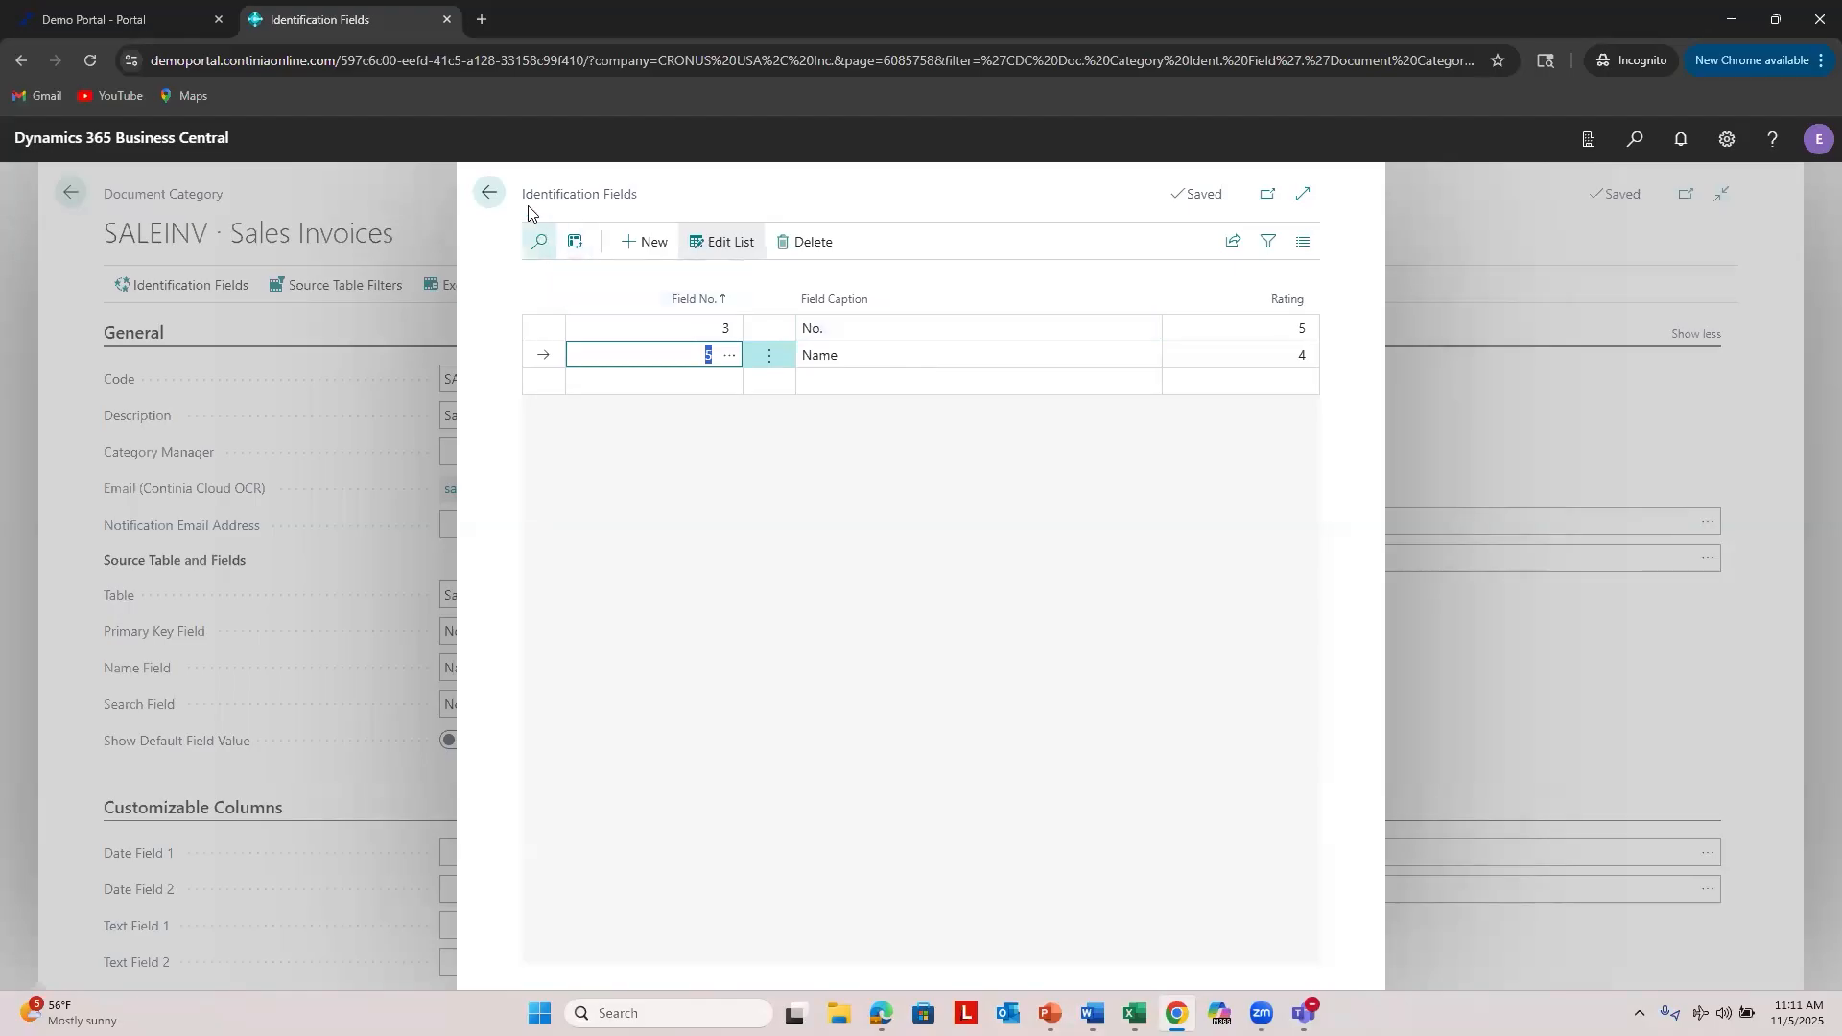
{"action": "left_click", "coordinate": [490, 194]}
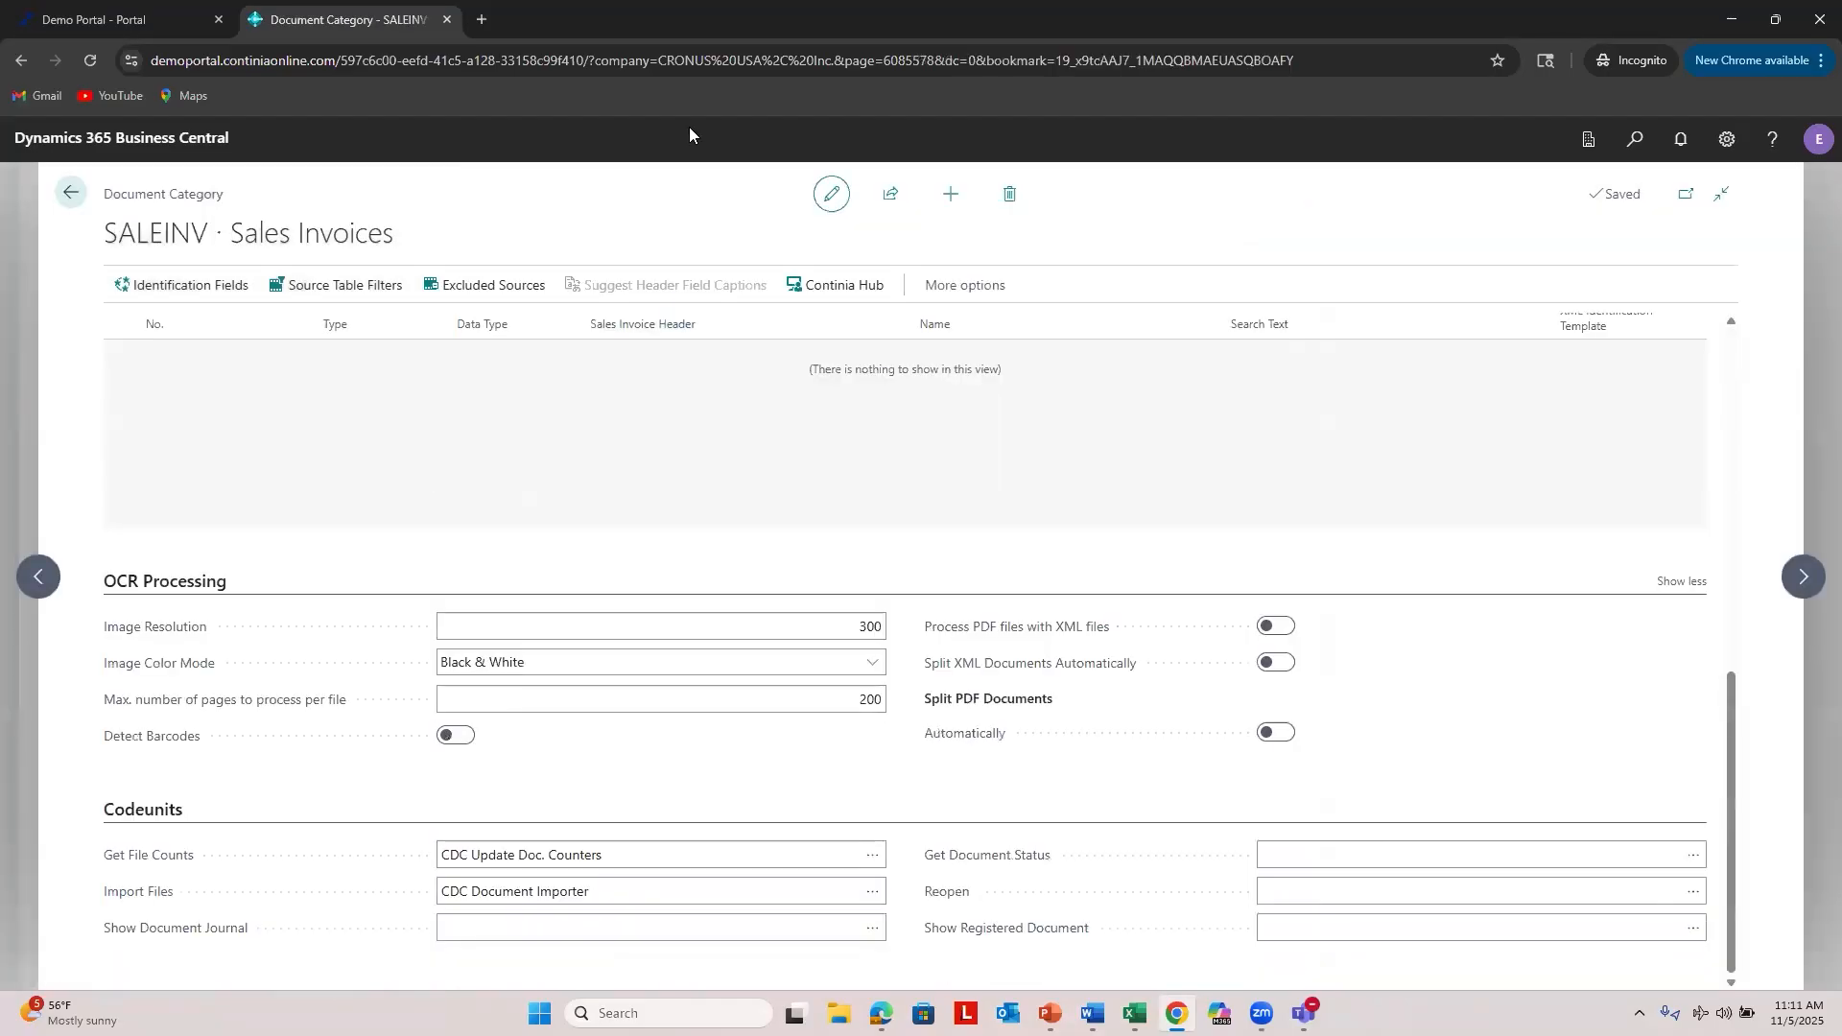
Step: Examine the category's templates, OCR processing and codeunit settings, and return to the document category list
{"action": "scroll", "coordinate": [582, 563], "scroll_direction": "up", "scroll_amount": 4}
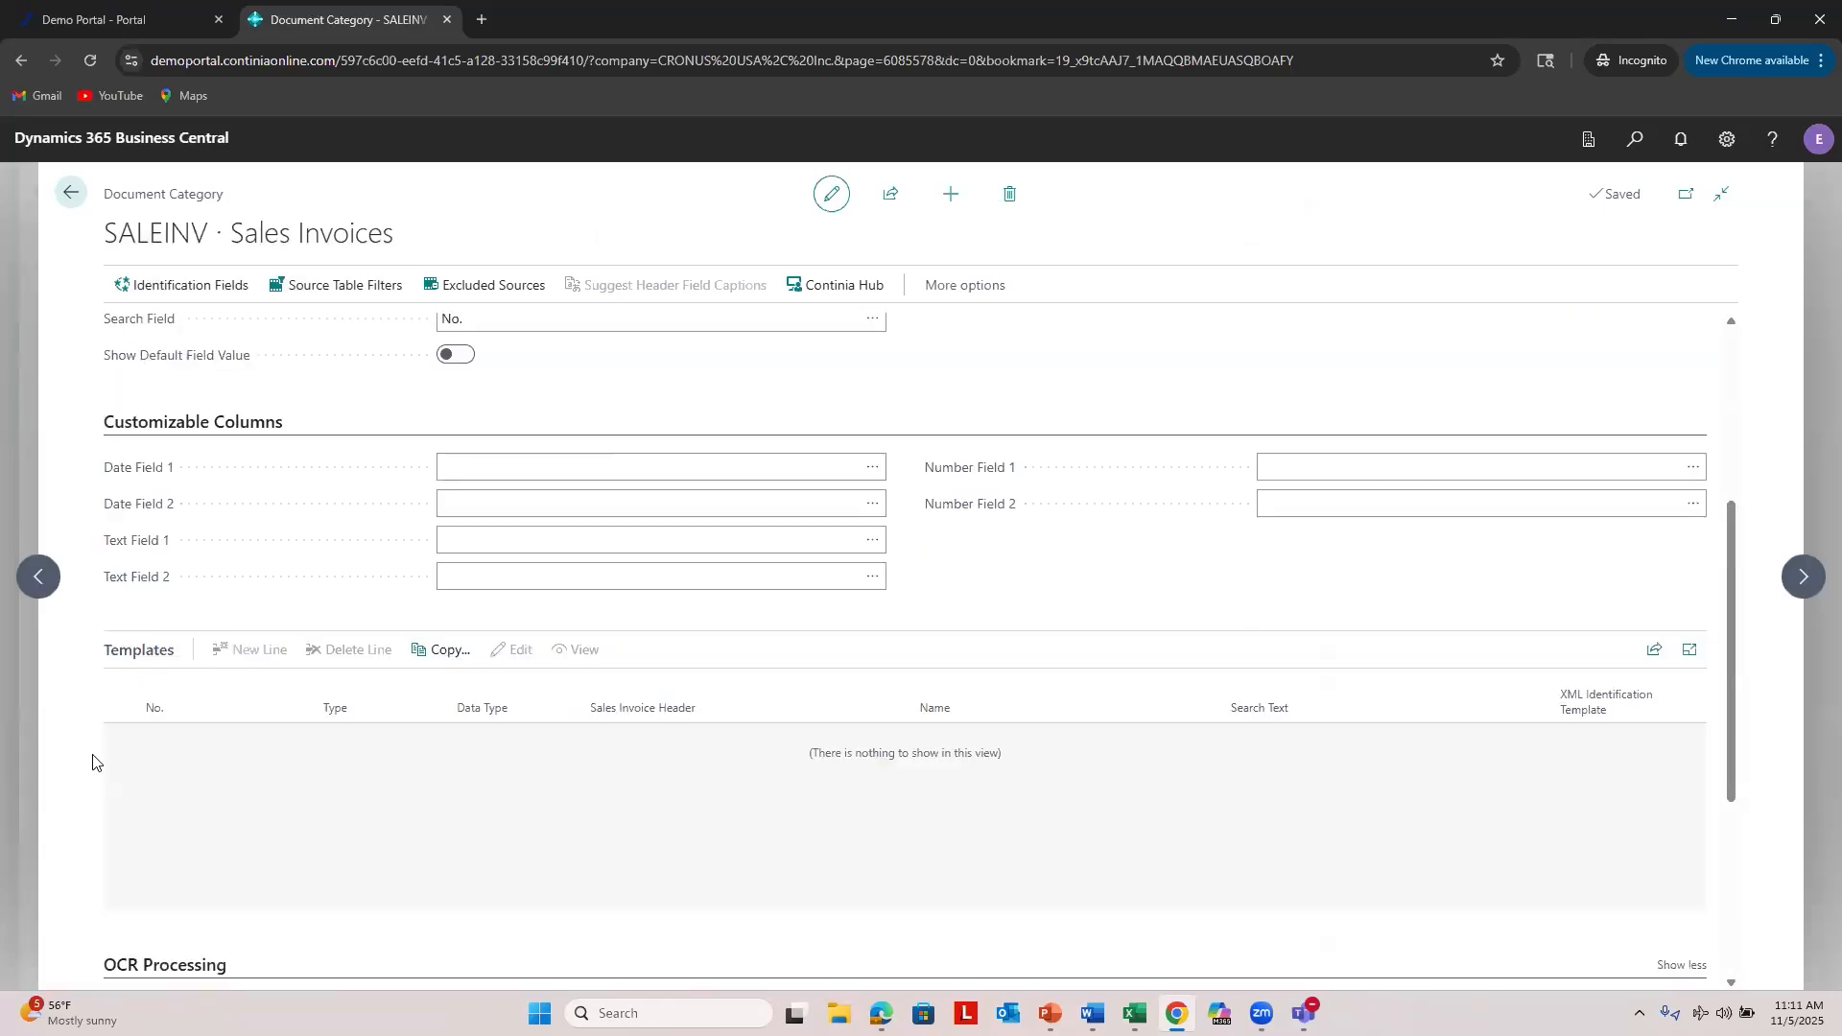
{"action": "scroll", "coordinate": [413, 719], "scroll_direction": "down", "scroll_amount": 4}
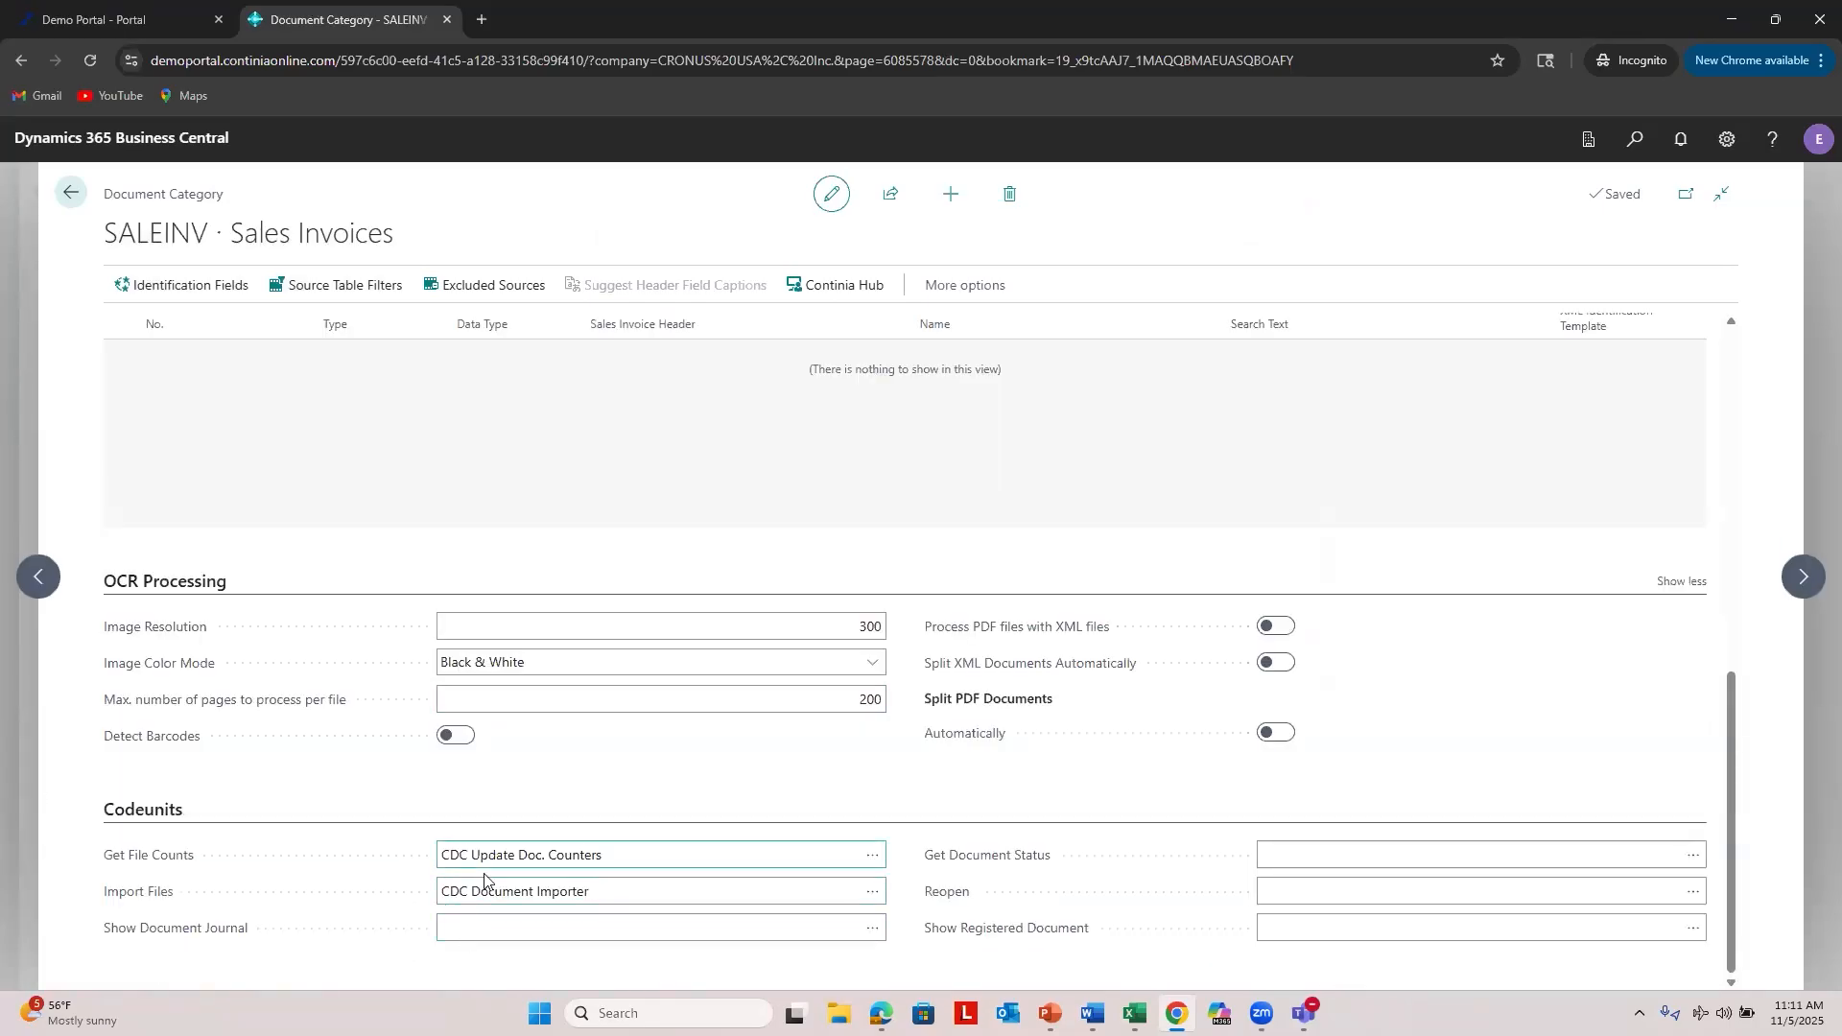
{"action": "scroll", "coordinate": [413, 624], "scroll_direction": "up", "scroll_amount": 10}
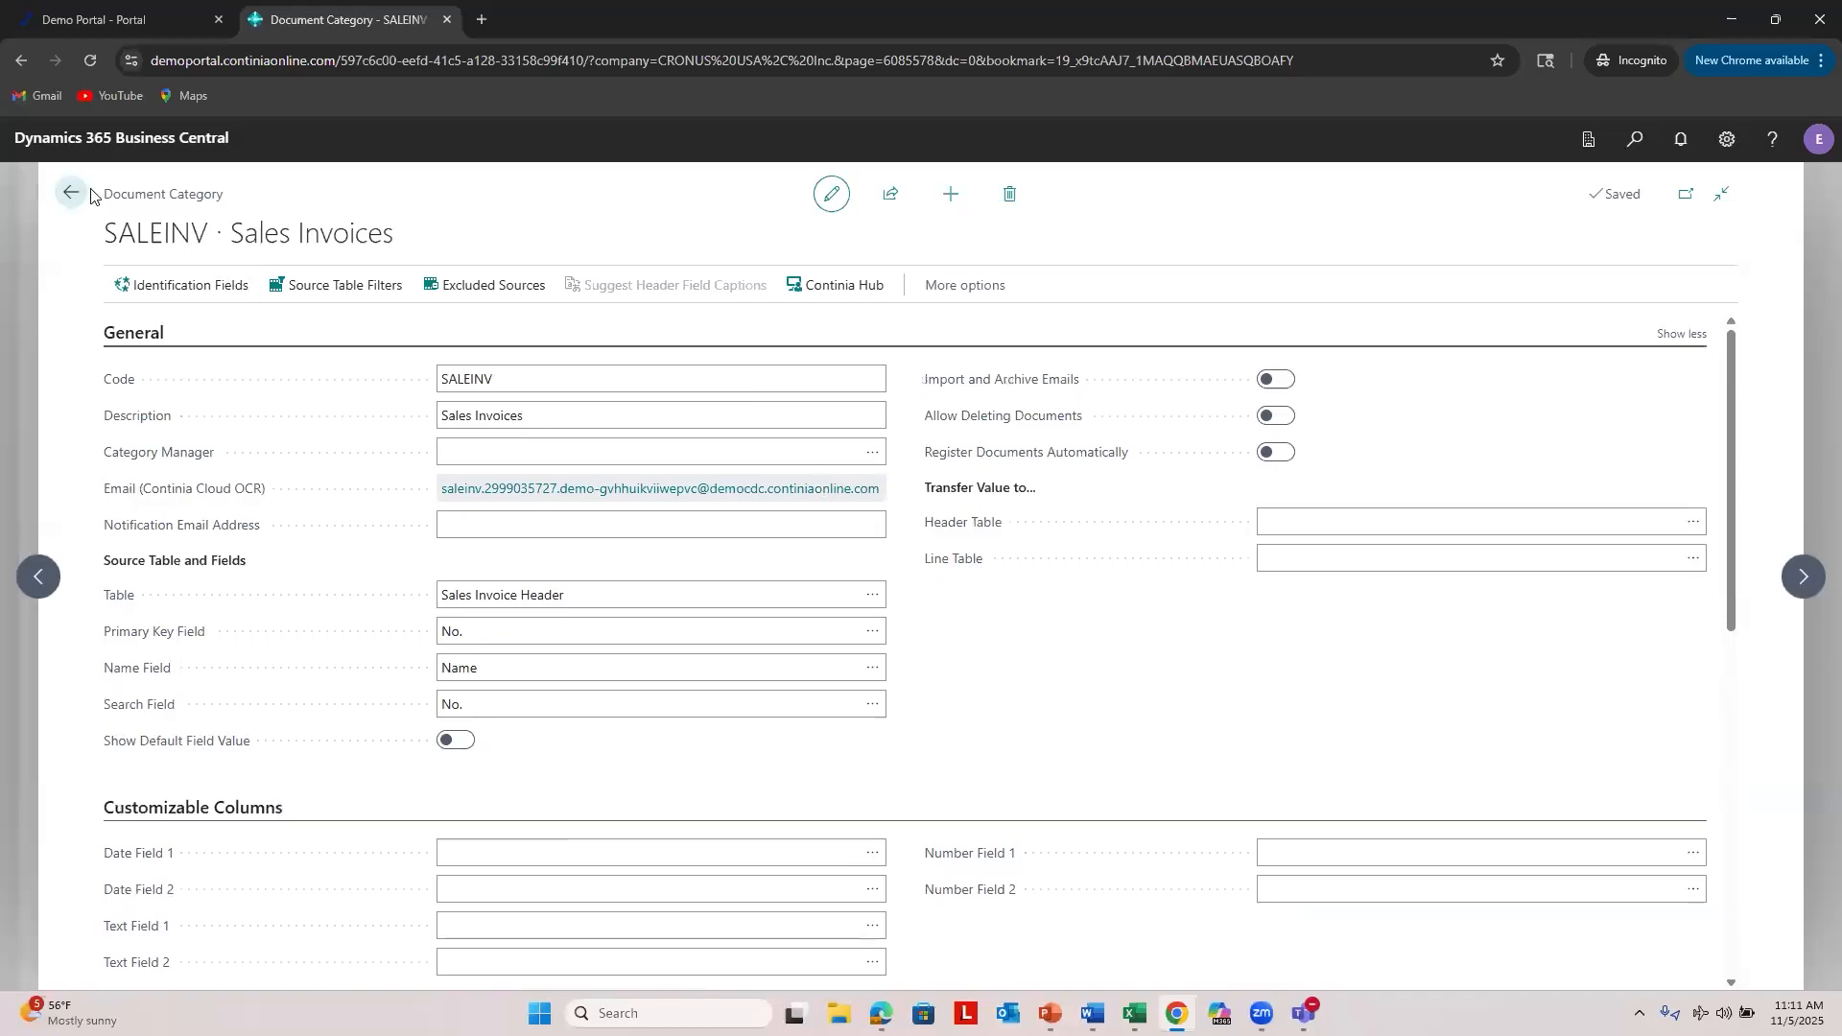
{"action": "left_click", "coordinate": [73, 193]}
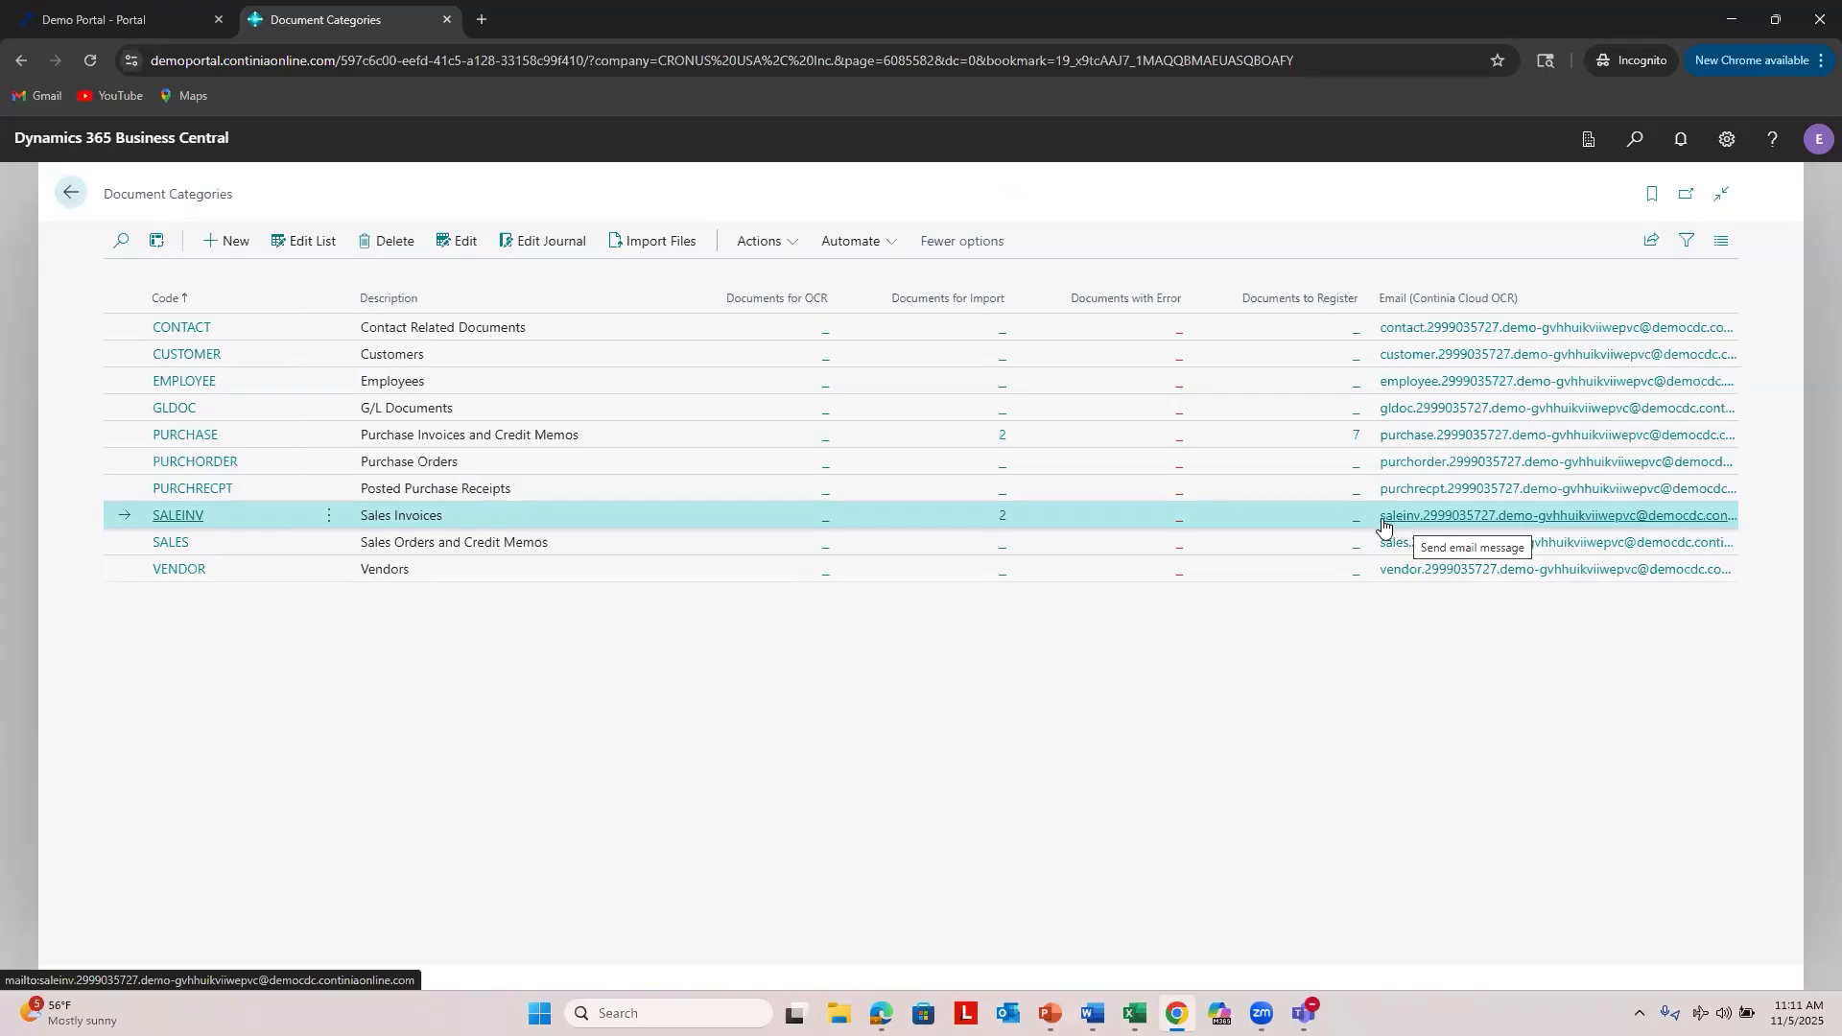
Step: Import both emailed files waiting in the Sales Invoices category and close the document list
{"action": "left_click", "coordinate": [1001, 516]}
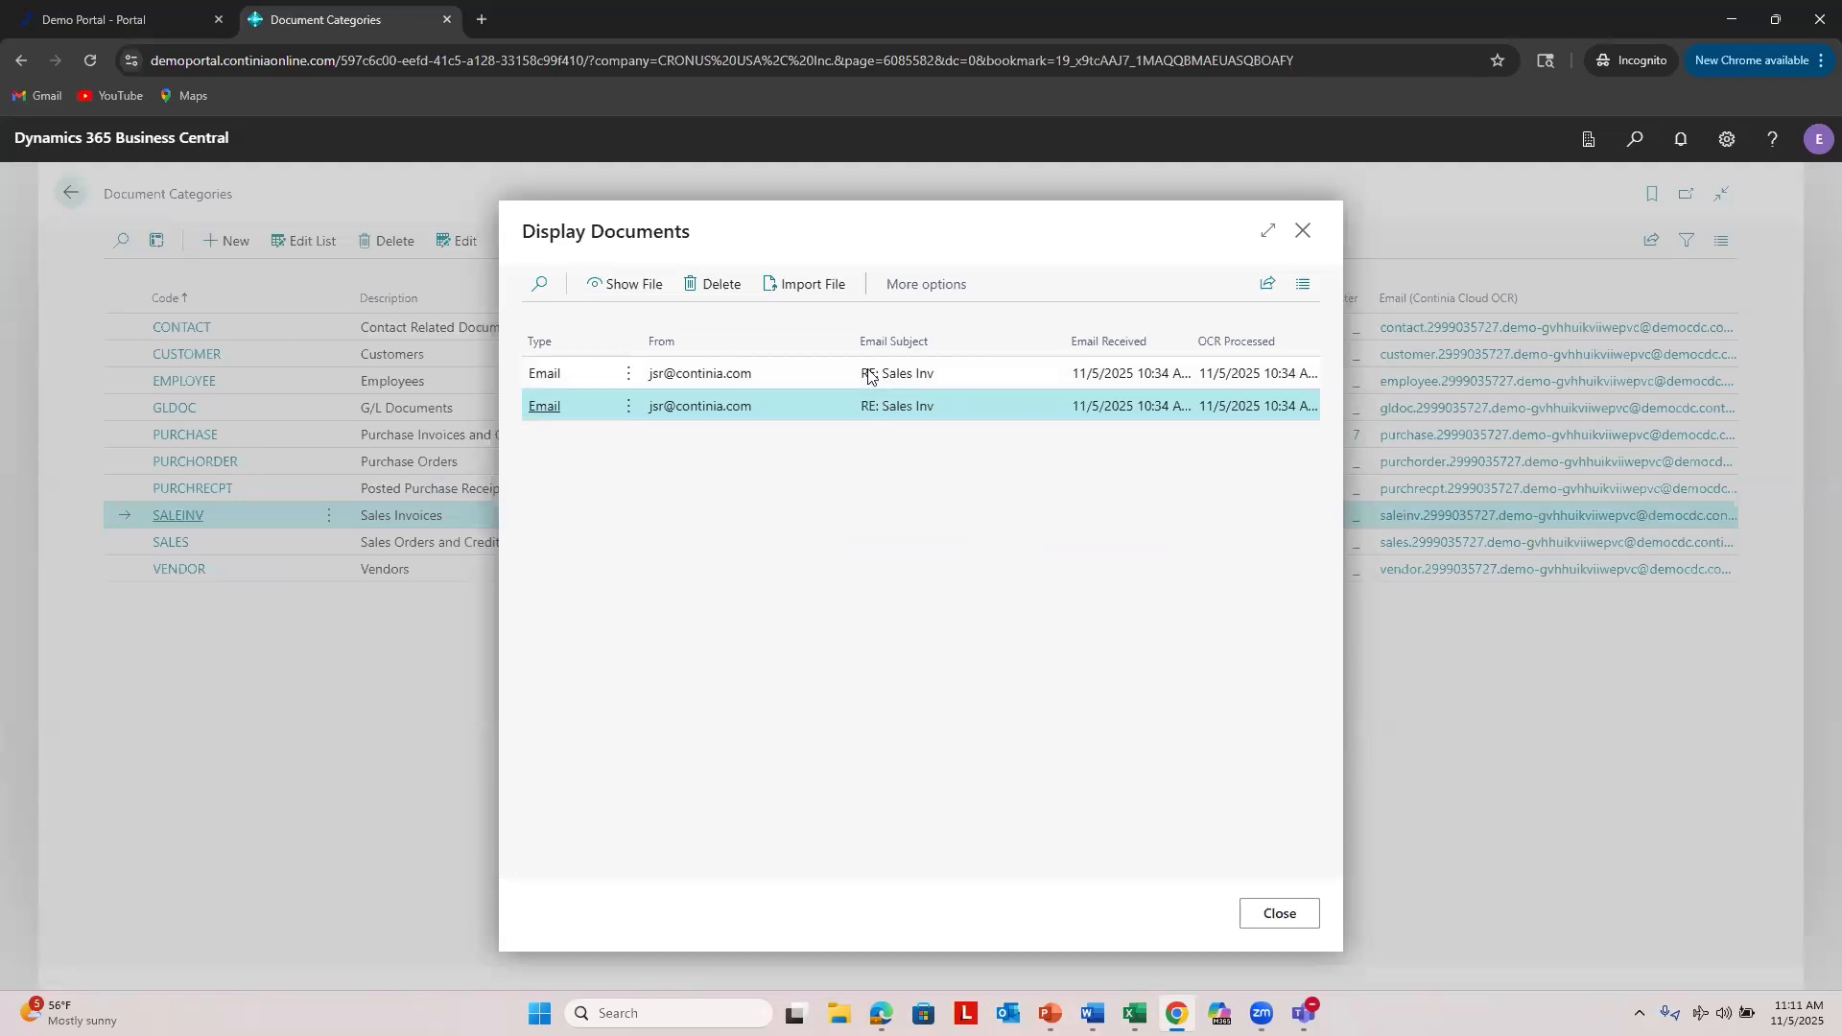
{"action": "left_click", "coordinate": [868, 374]}
{"action": "left_click", "coordinate": [825, 287]}
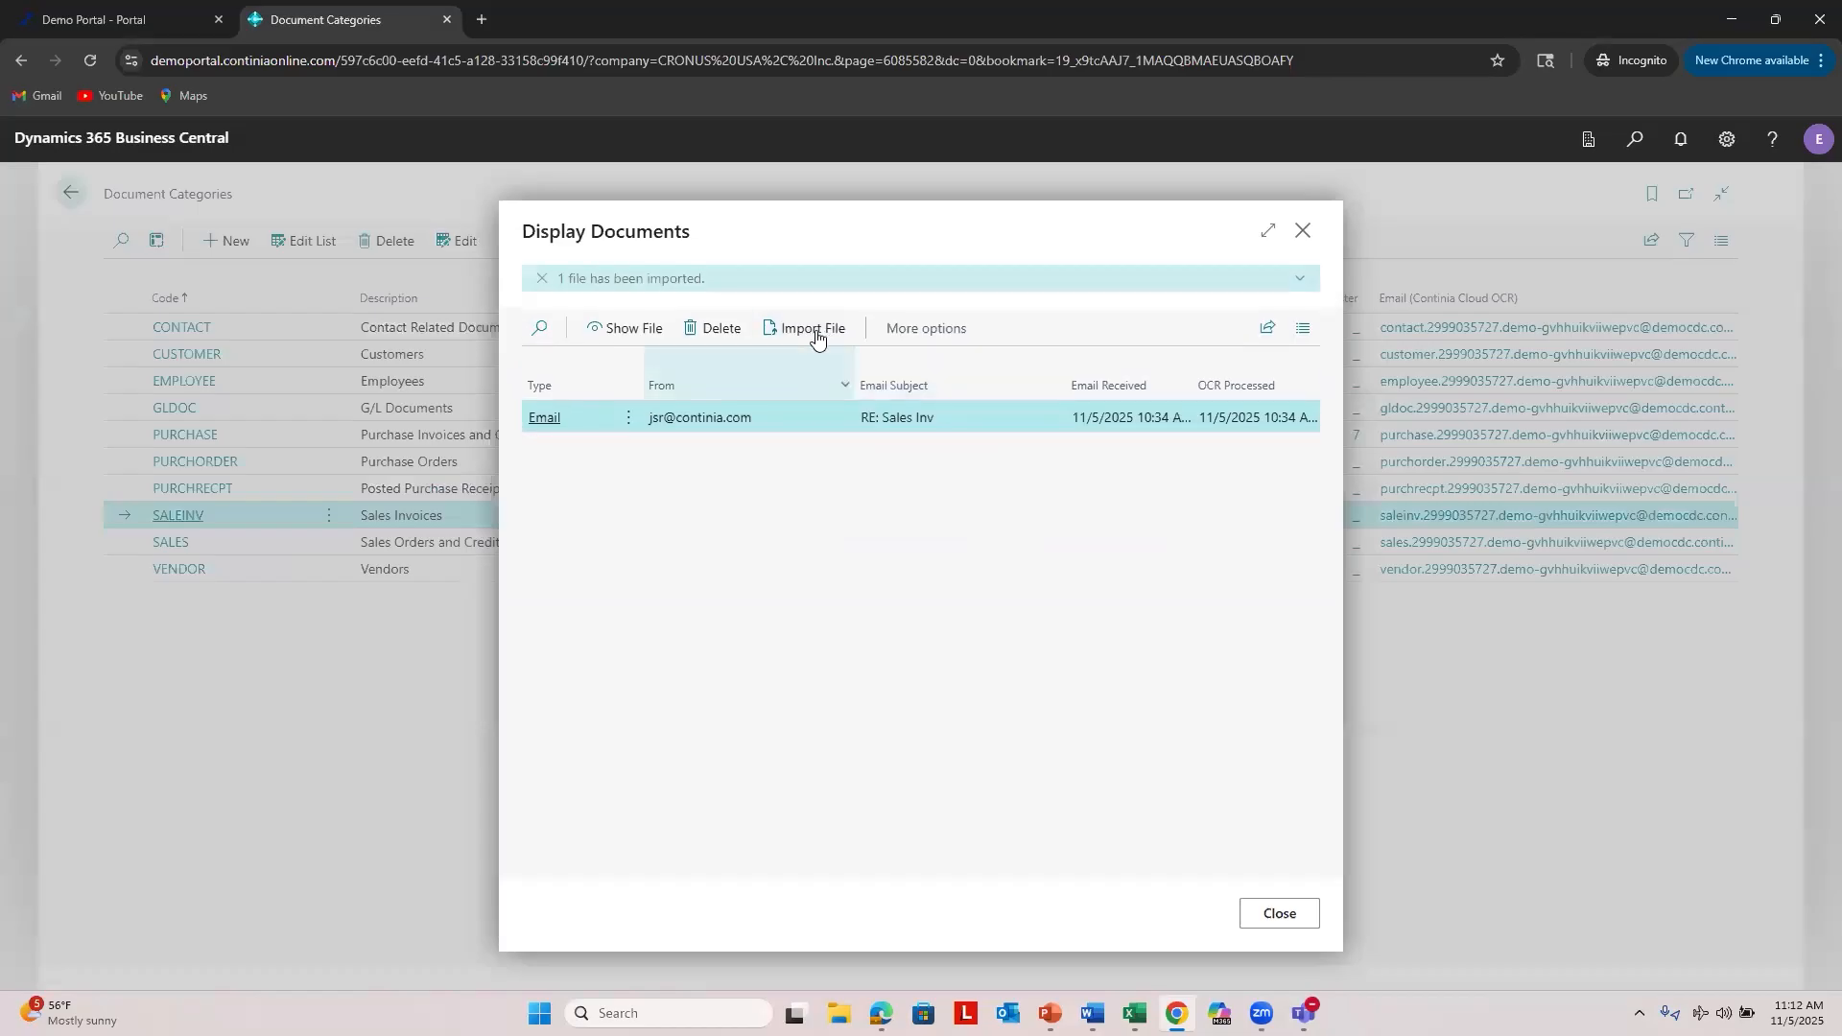
{"action": "left_click", "coordinate": [816, 329]}
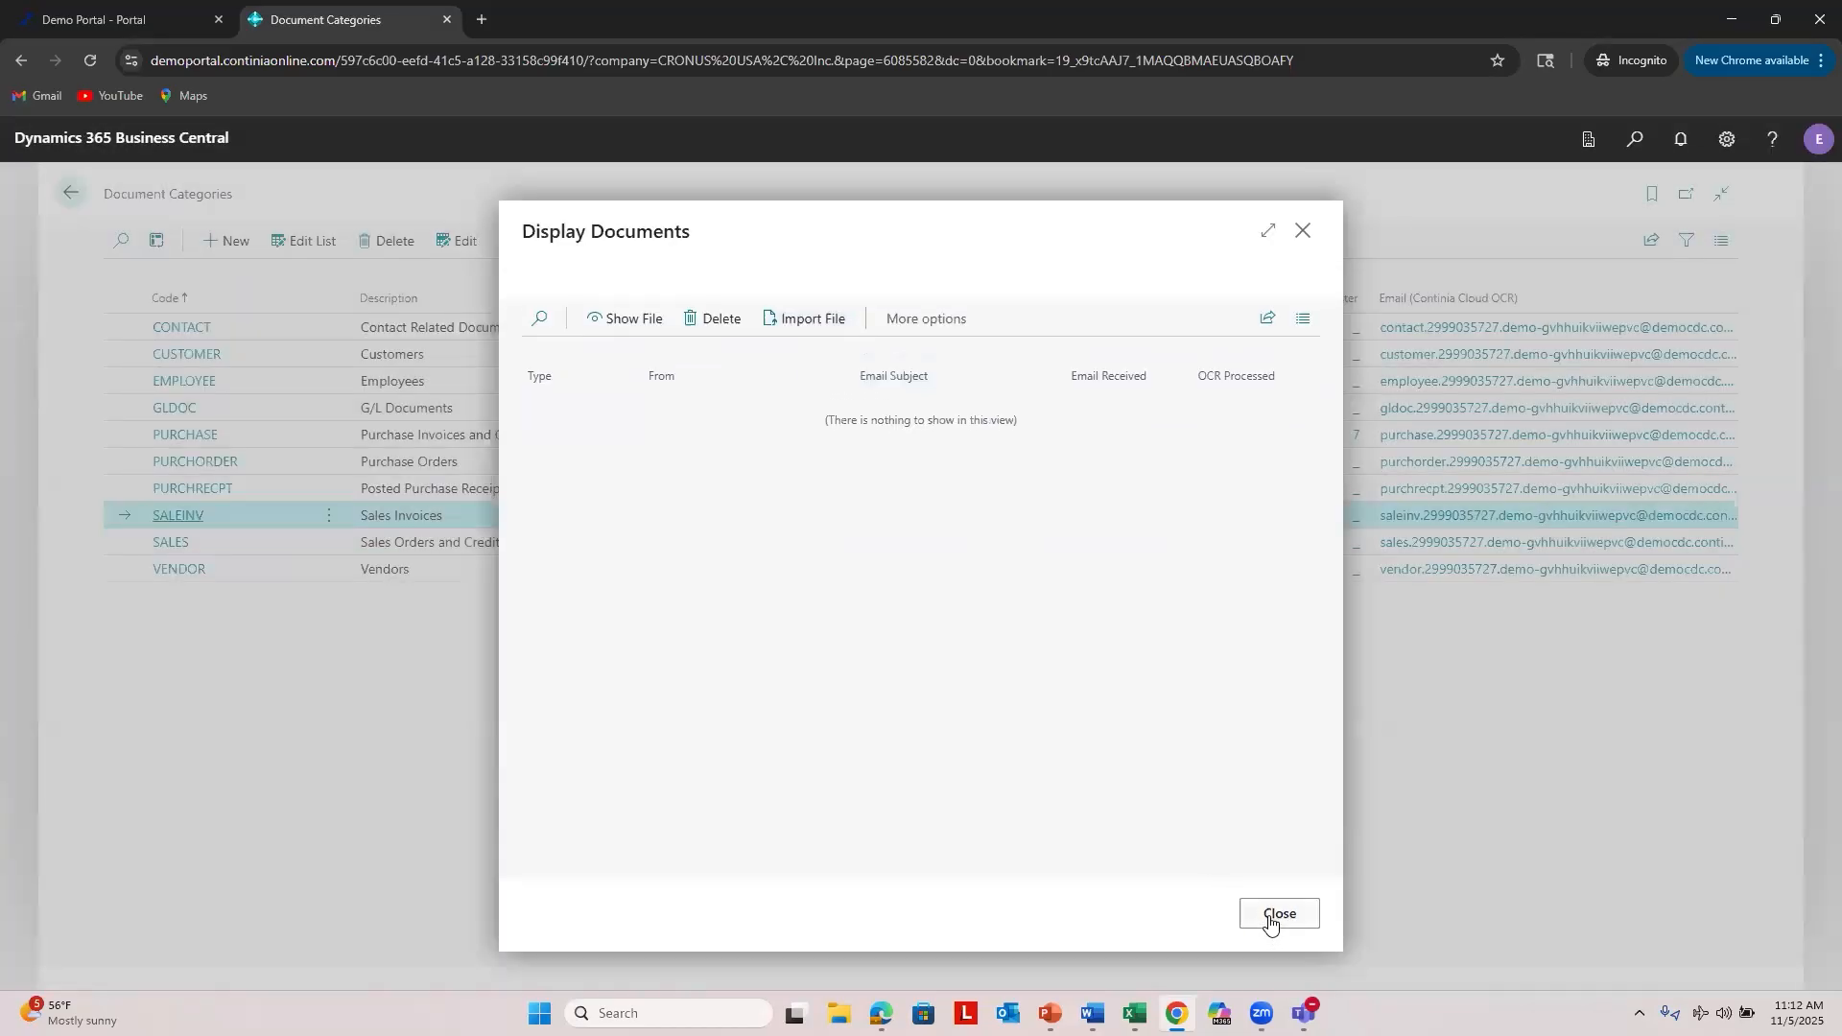
{"action": "left_click", "coordinate": [1277, 916]}
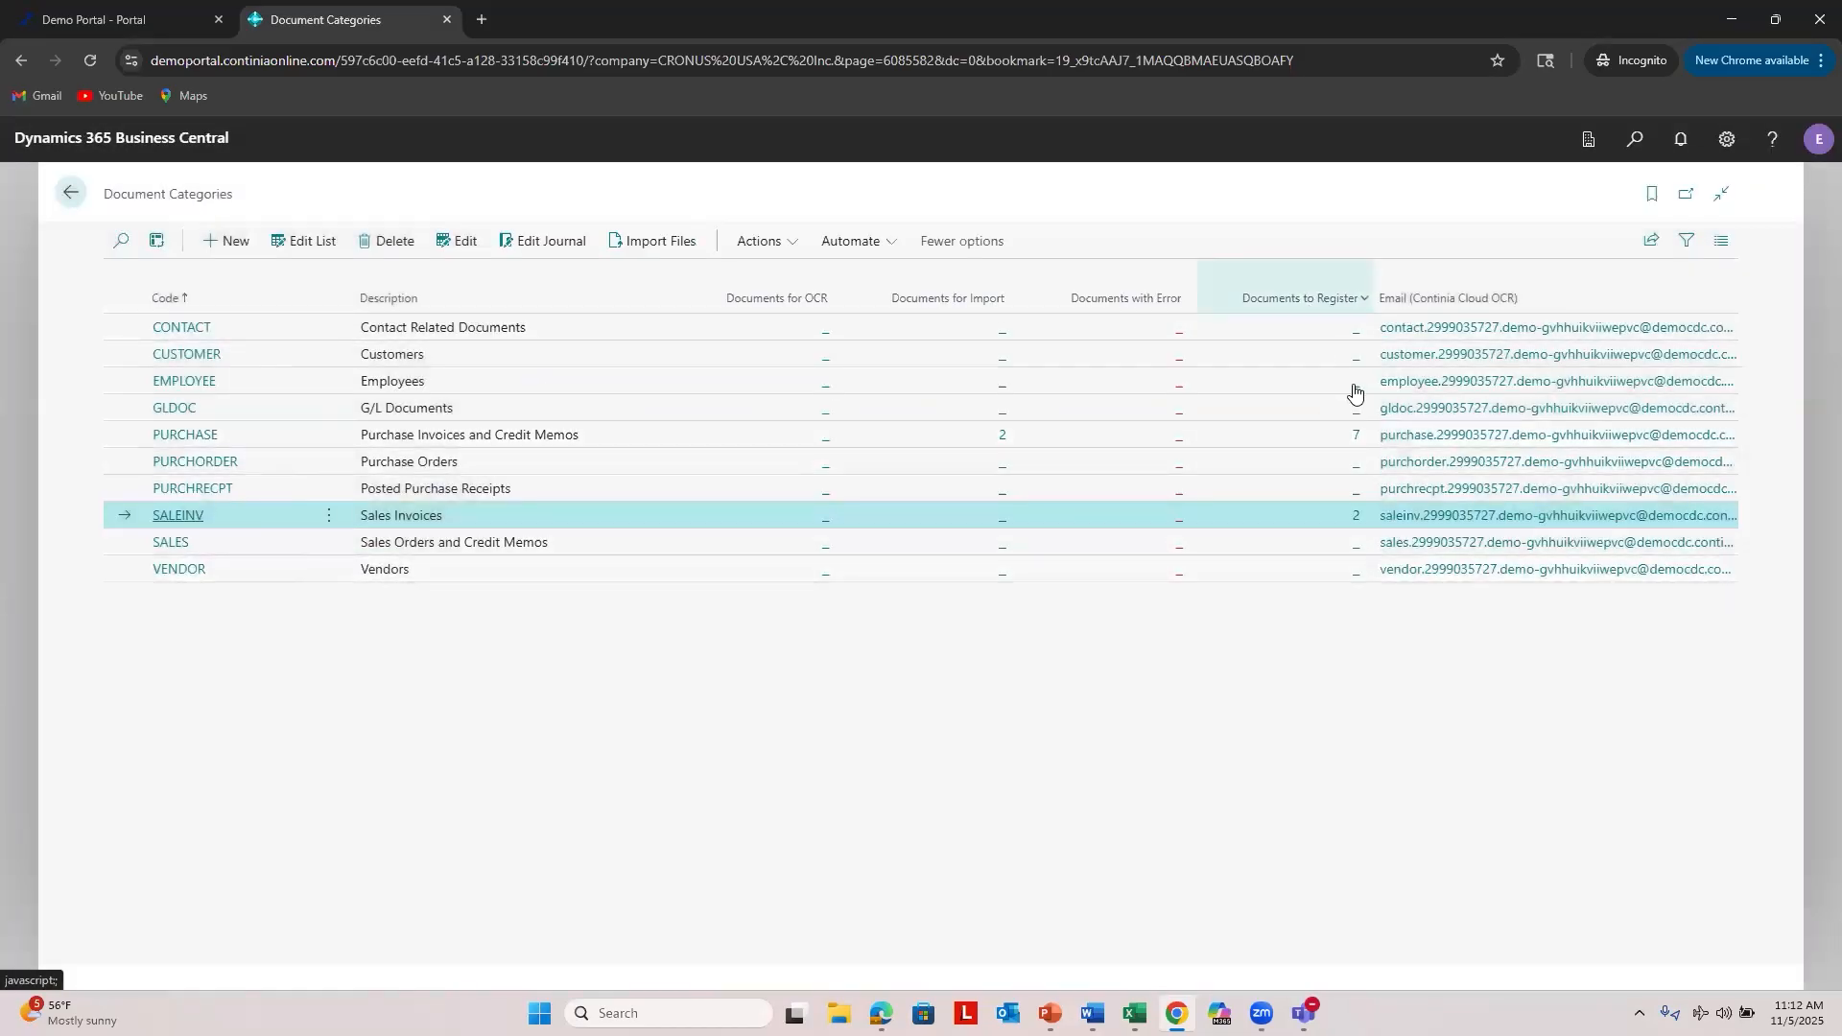
Step: Open the Sales Invoices documents awaiting registration, widen the Sales Invoice Header column and check the invoice matched to each document
{"action": "left_click", "coordinate": [1354, 516]}
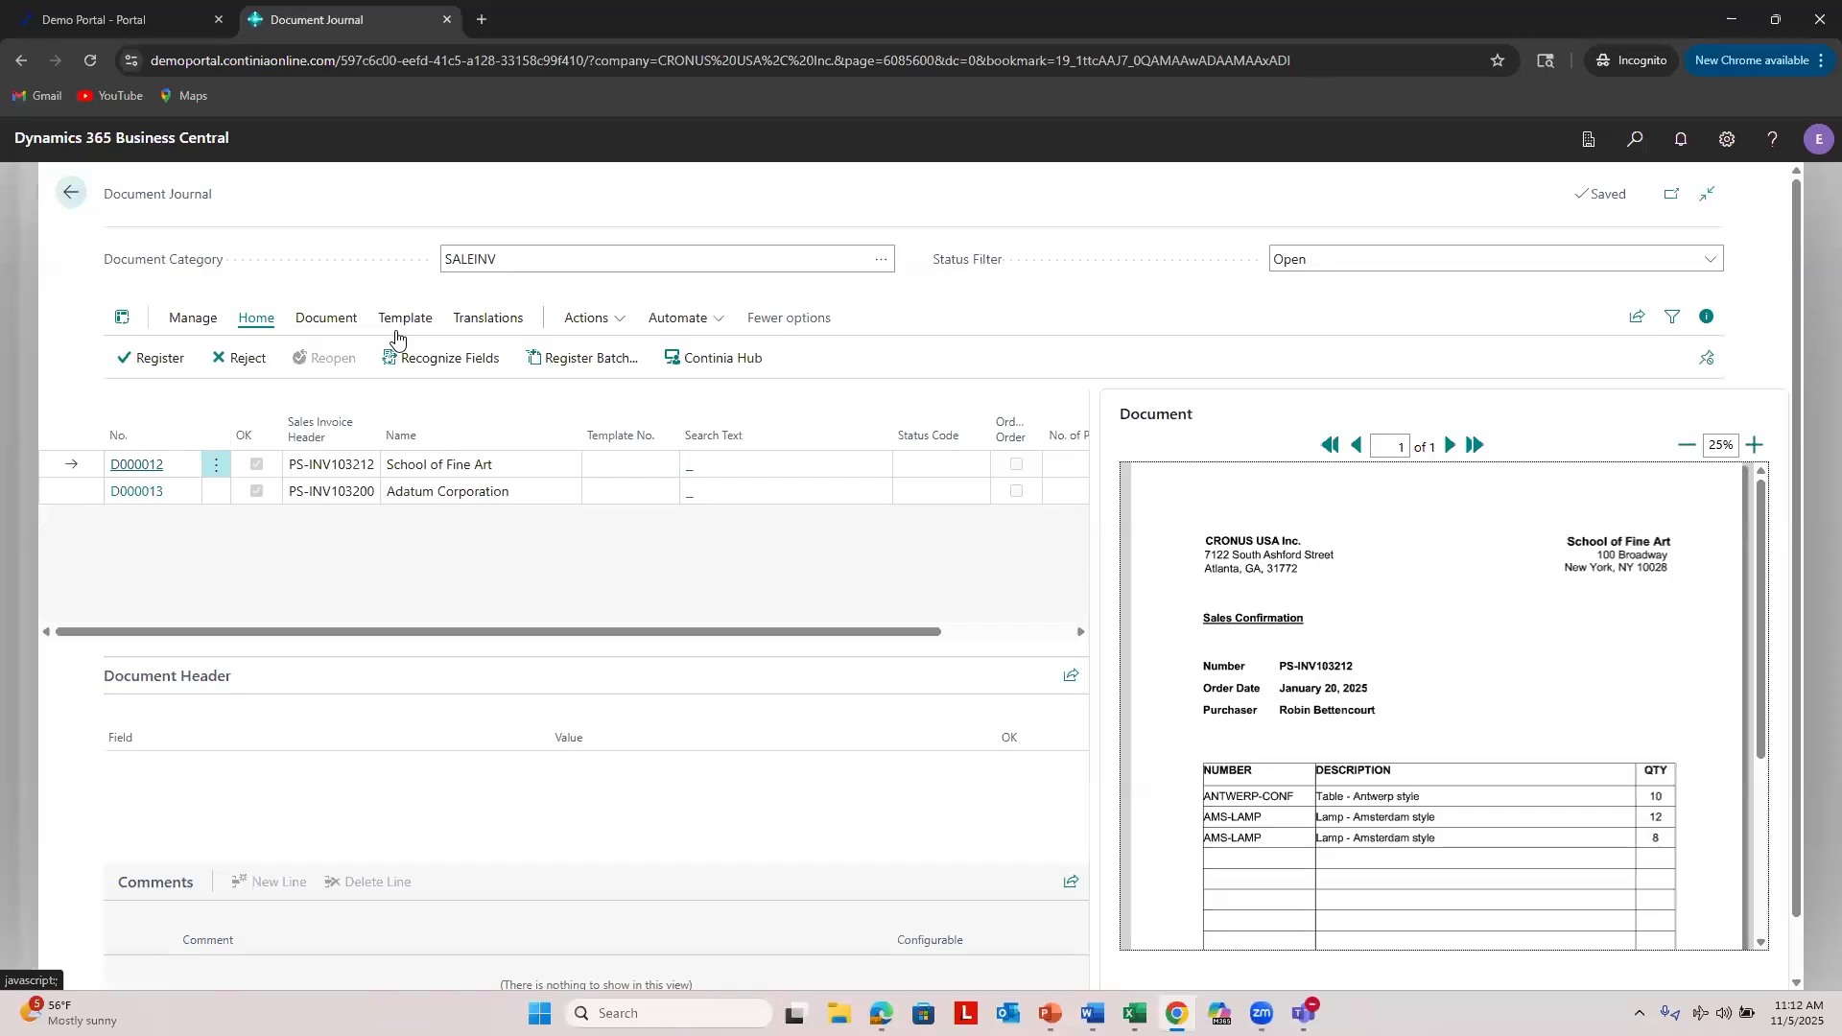
{"action": "left_click_drag", "start_coordinate": [381, 405], "coordinate": [462, 413]}
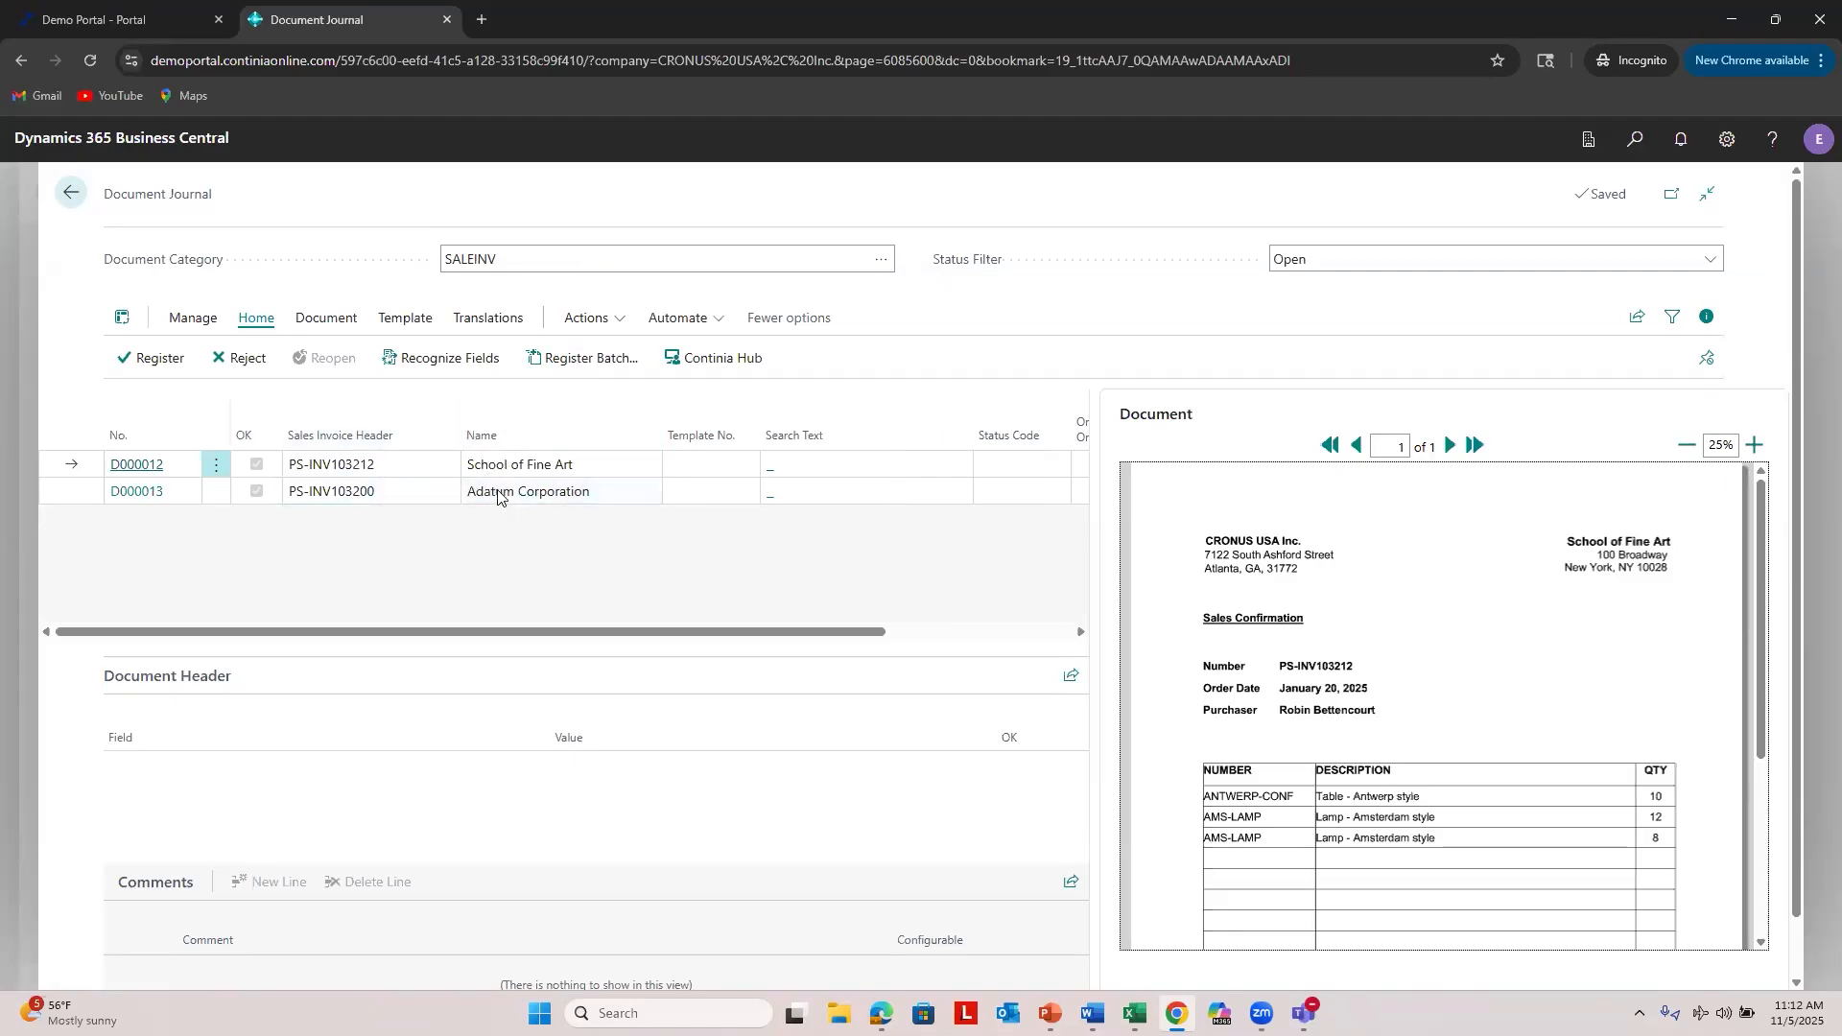
{"action": "left_click", "coordinate": [394, 458]}
{"action": "left_click", "coordinate": [703, 464]}
{"action": "left_click", "coordinate": [745, 466]}
{"action": "left_click", "coordinate": [744, 470]}
{"action": "left_click", "coordinate": [357, 464]}
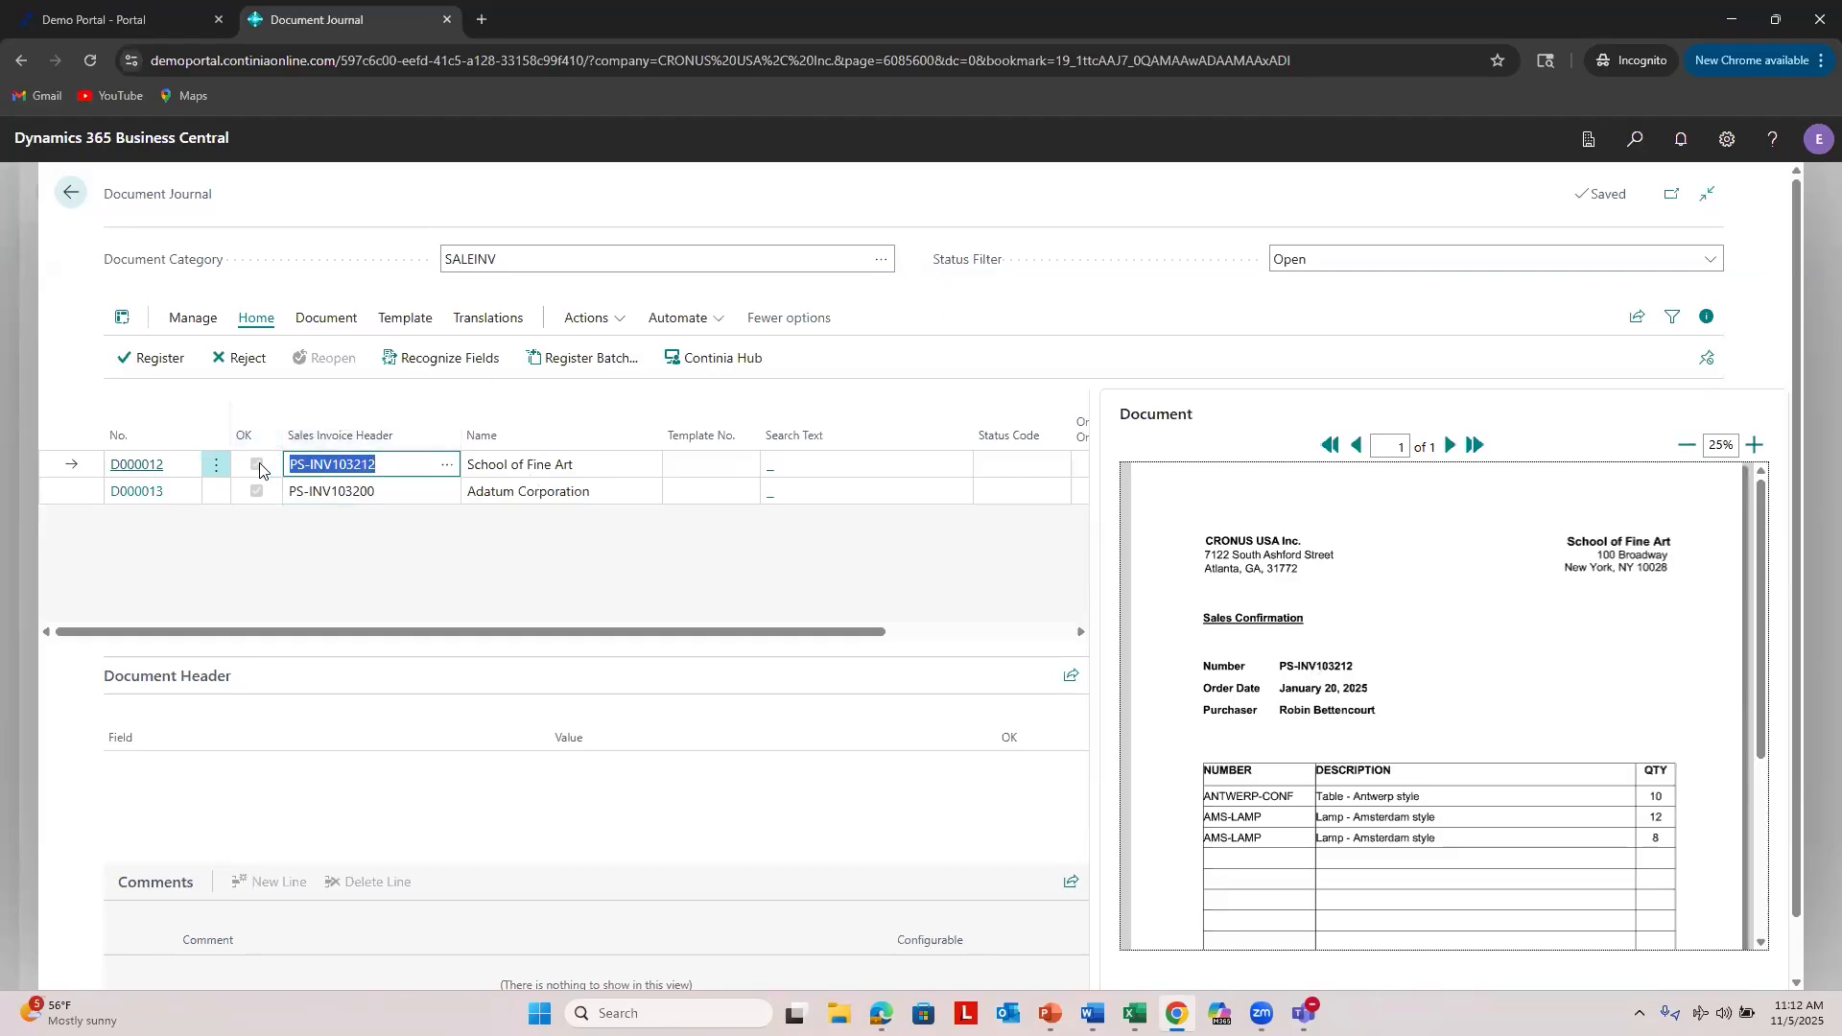
{"action": "left_click", "coordinate": [312, 492]}
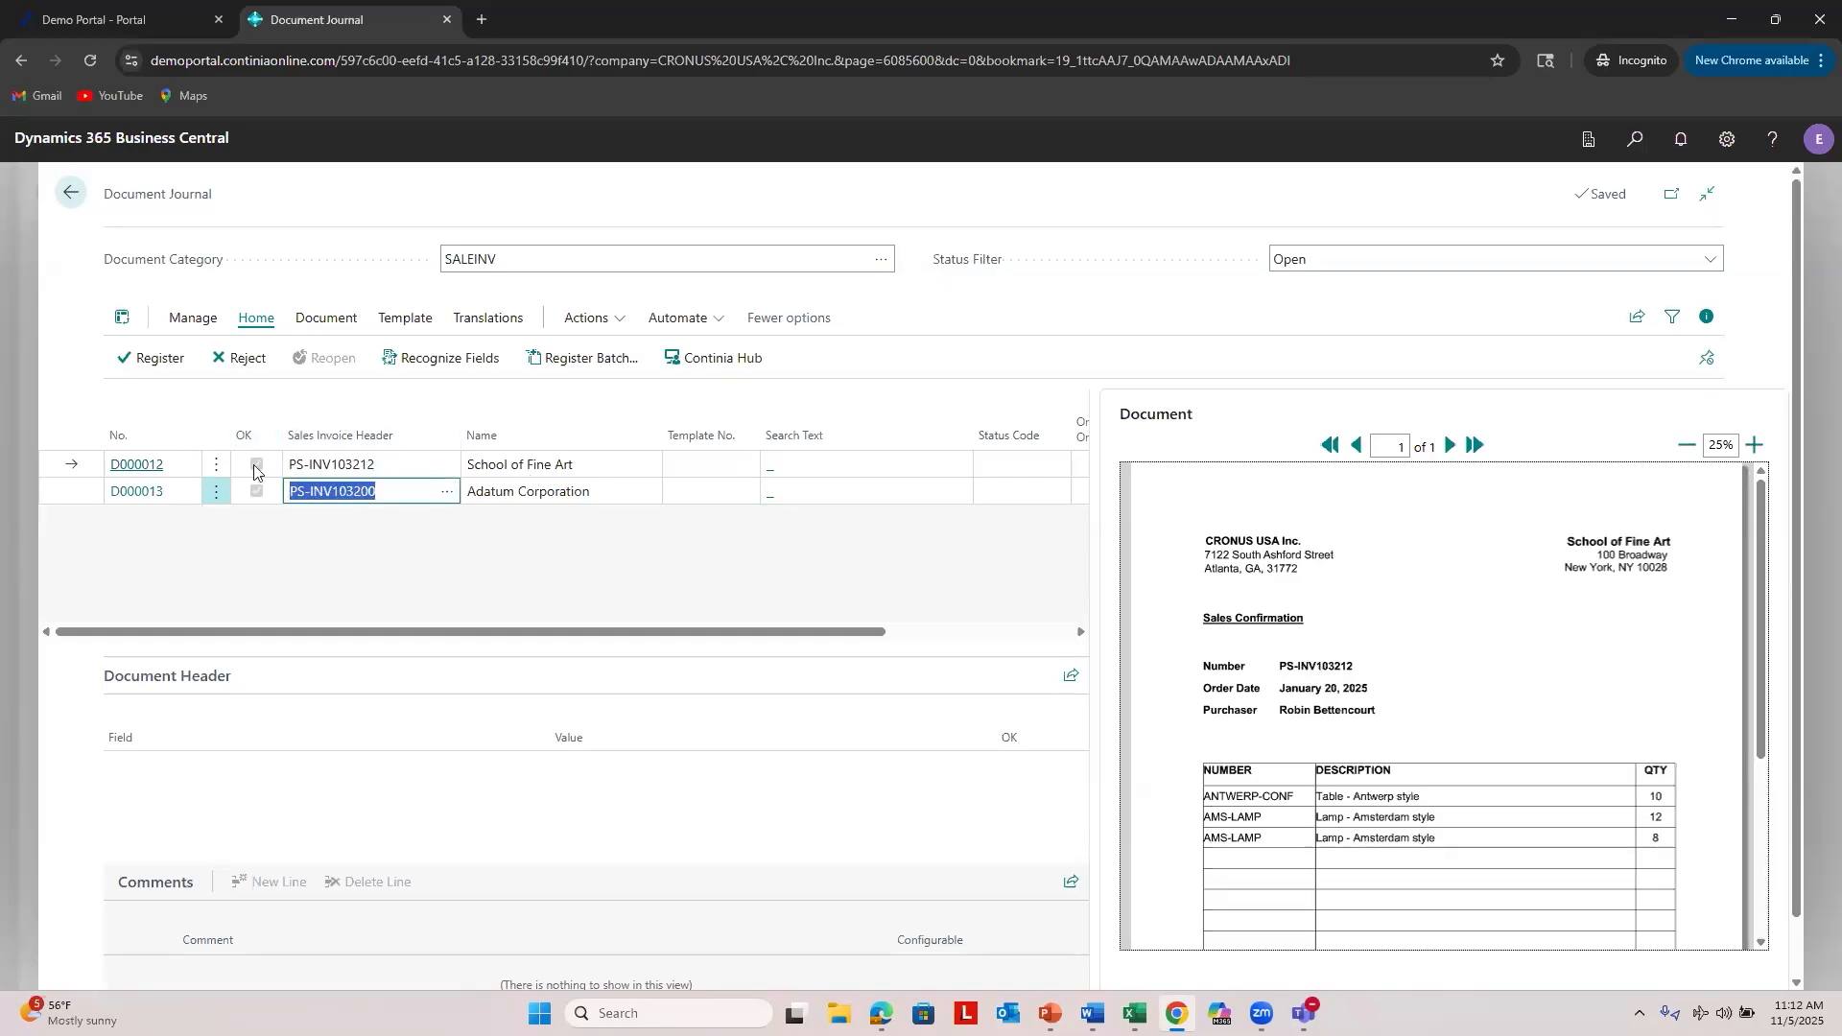
{"action": "left_click", "coordinate": [314, 463]}
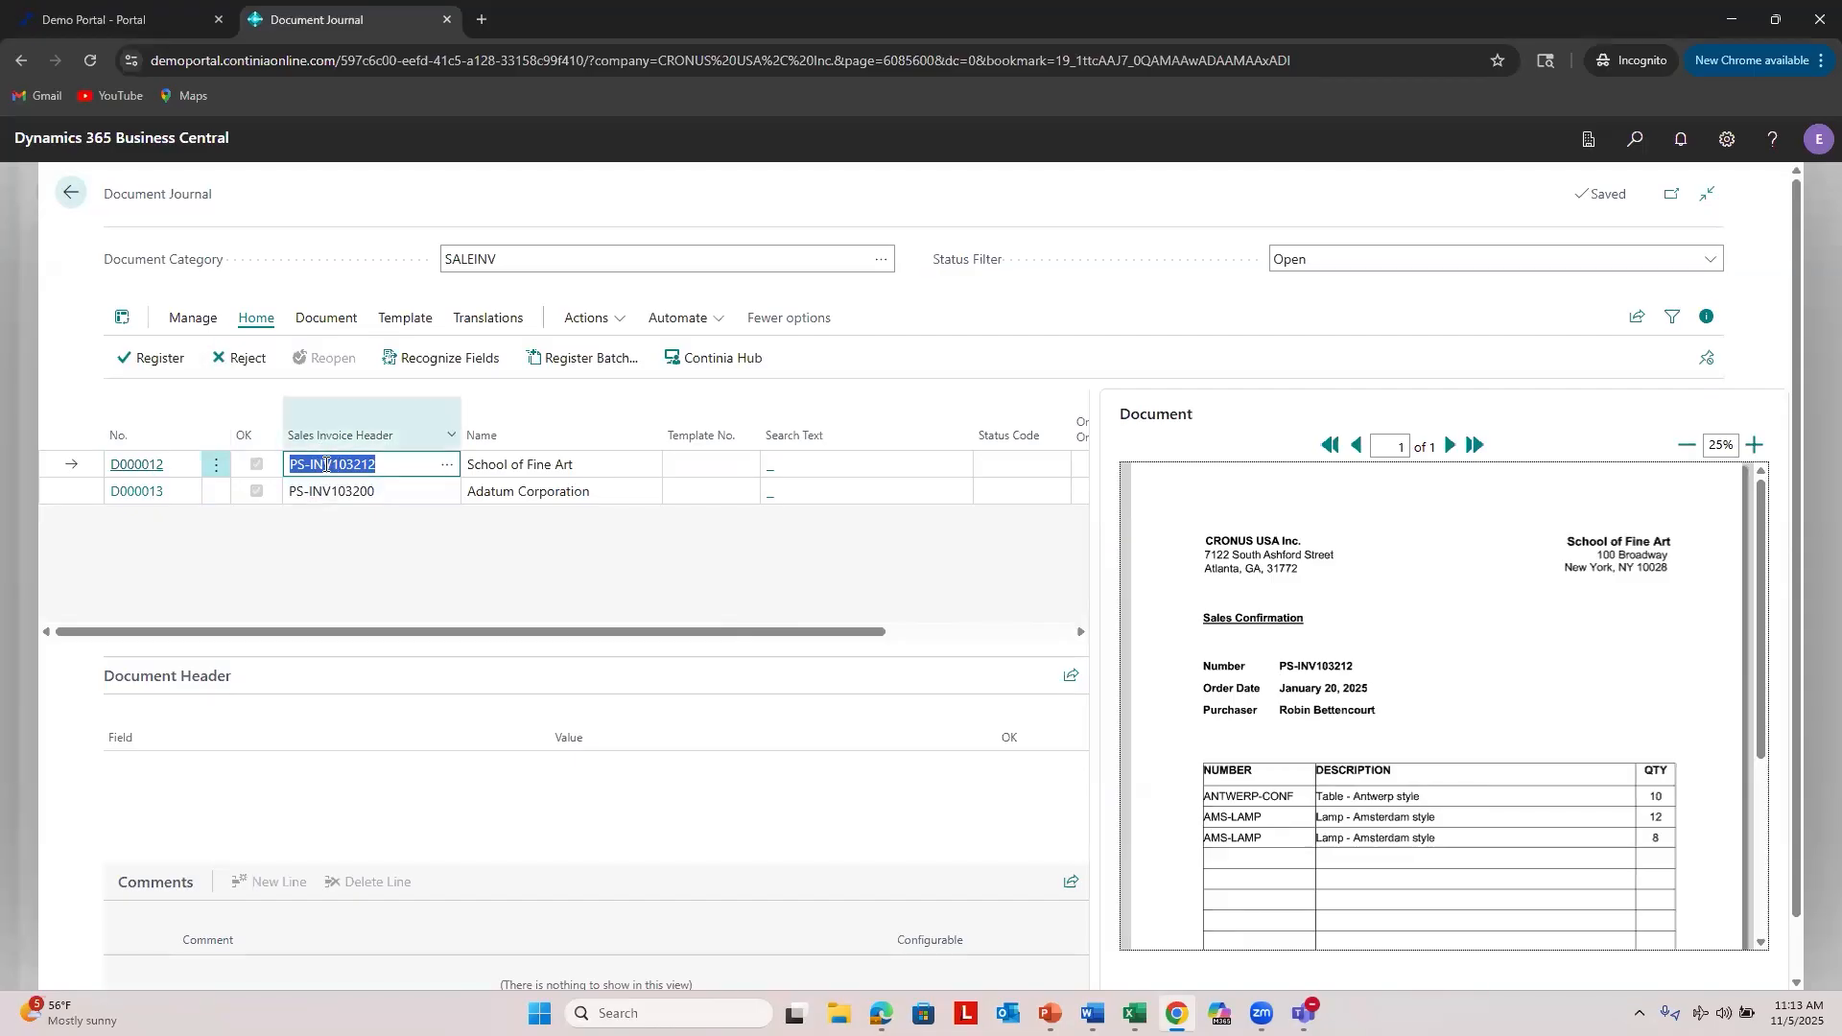
Step: Register the School of Fine Art and Adatum Corporation documents and return to the document categories
{"action": "left_click", "coordinate": [159, 363]}
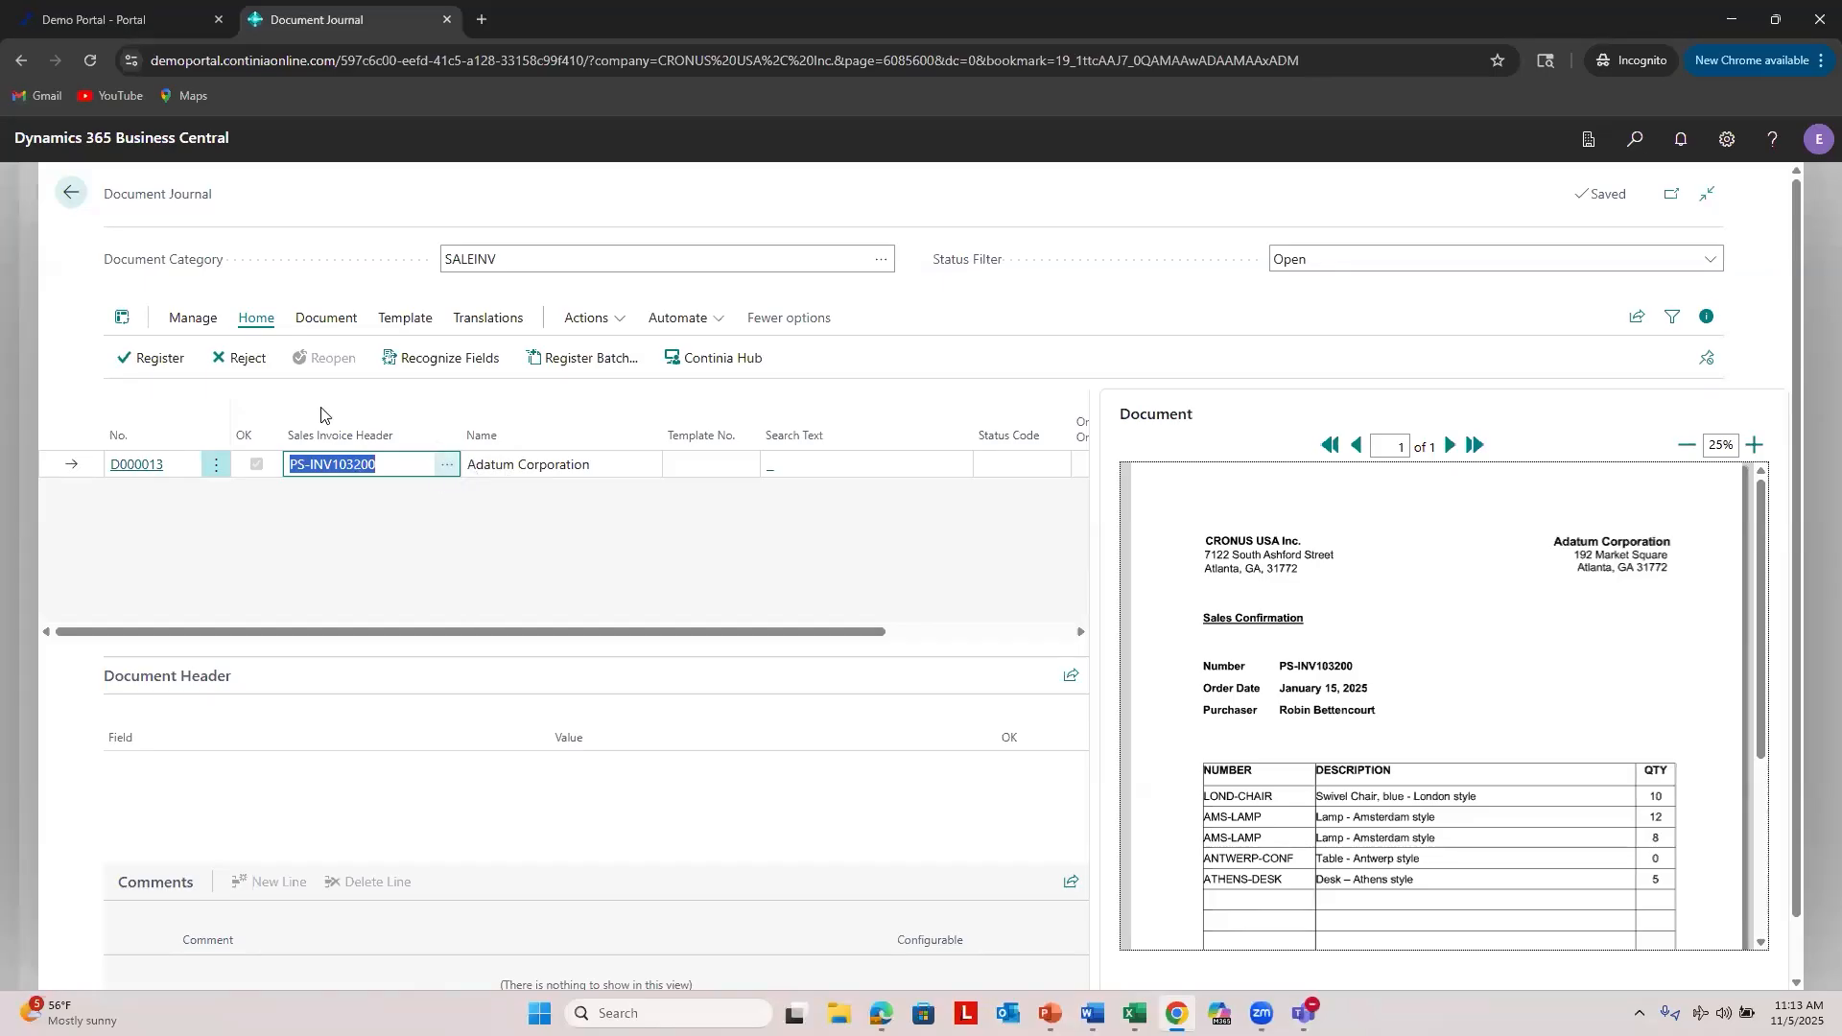
{"action": "left_click", "coordinate": [161, 360]}
{"action": "left_click", "coordinate": [76, 193]}
Step: Find the Posted Sales Invoices list and check the documents attached to invoices PS-INV103212 and PS-INV103200
{"action": "left_click", "coordinate": [1642, 139]}
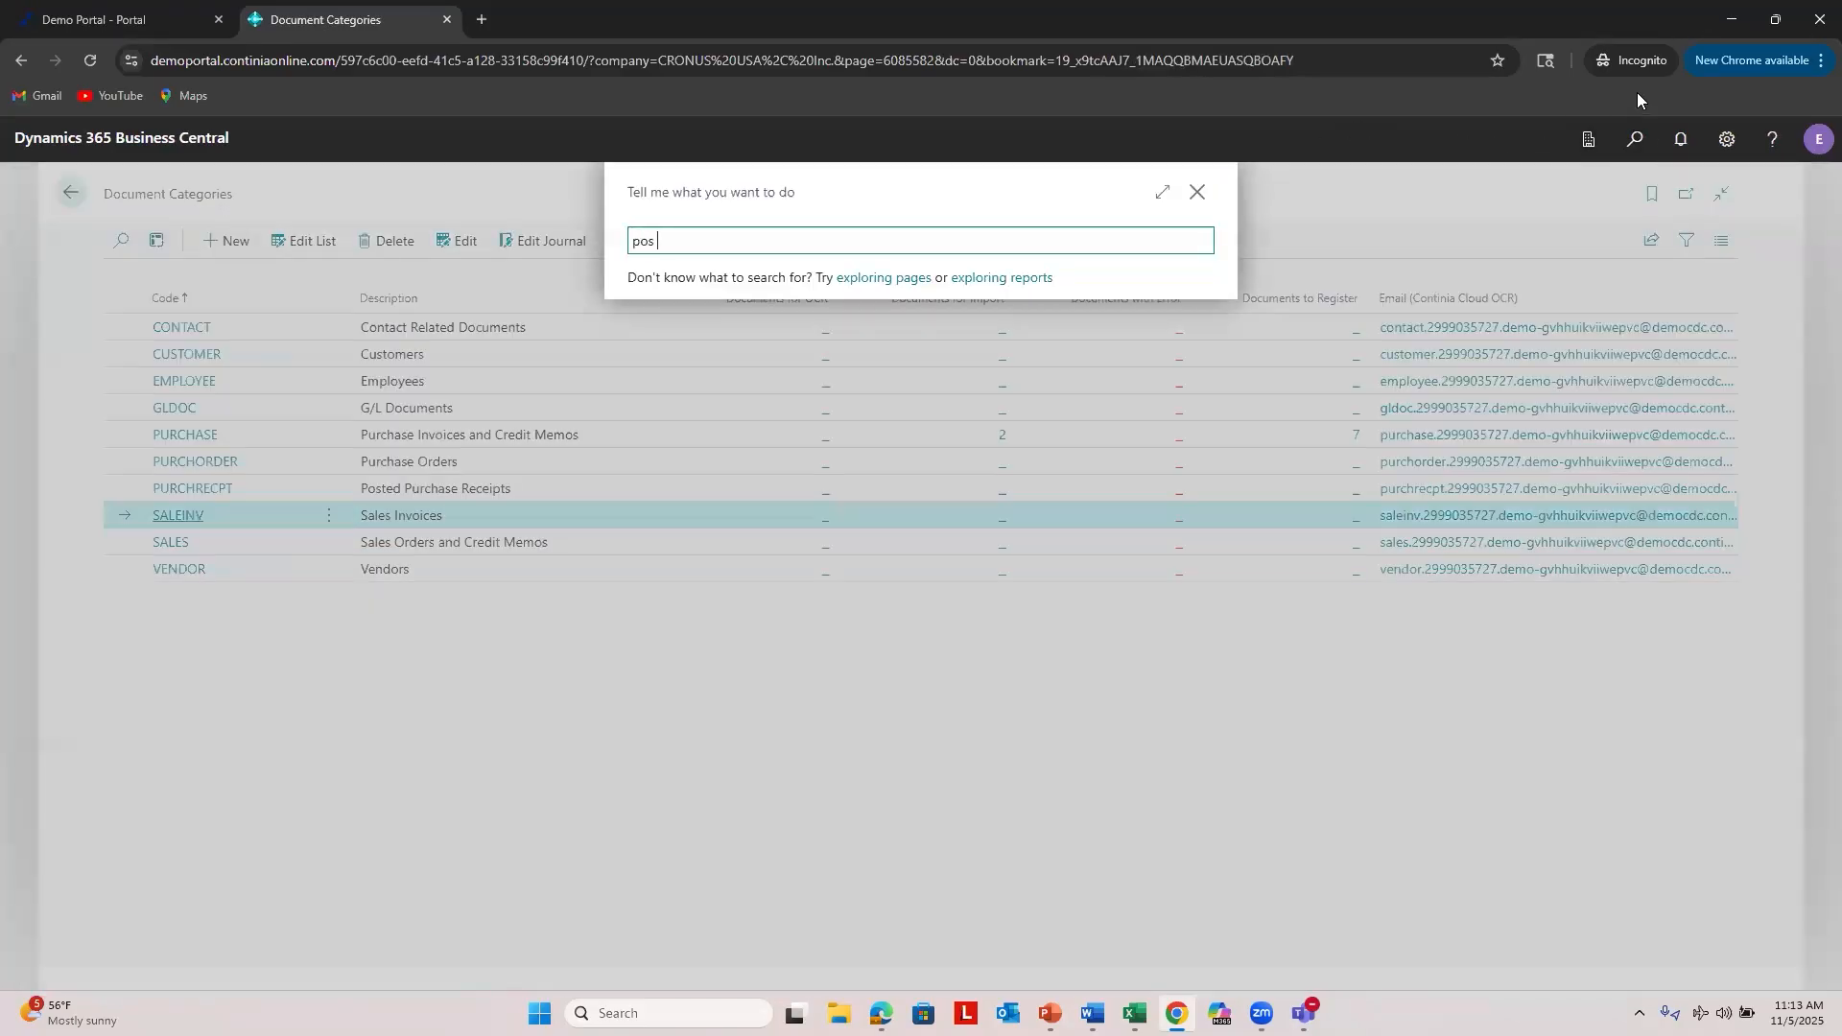
{"action": "type", "text": "pos sal inv"}
{"action": "left_click", "coordinate": [698, 328]}
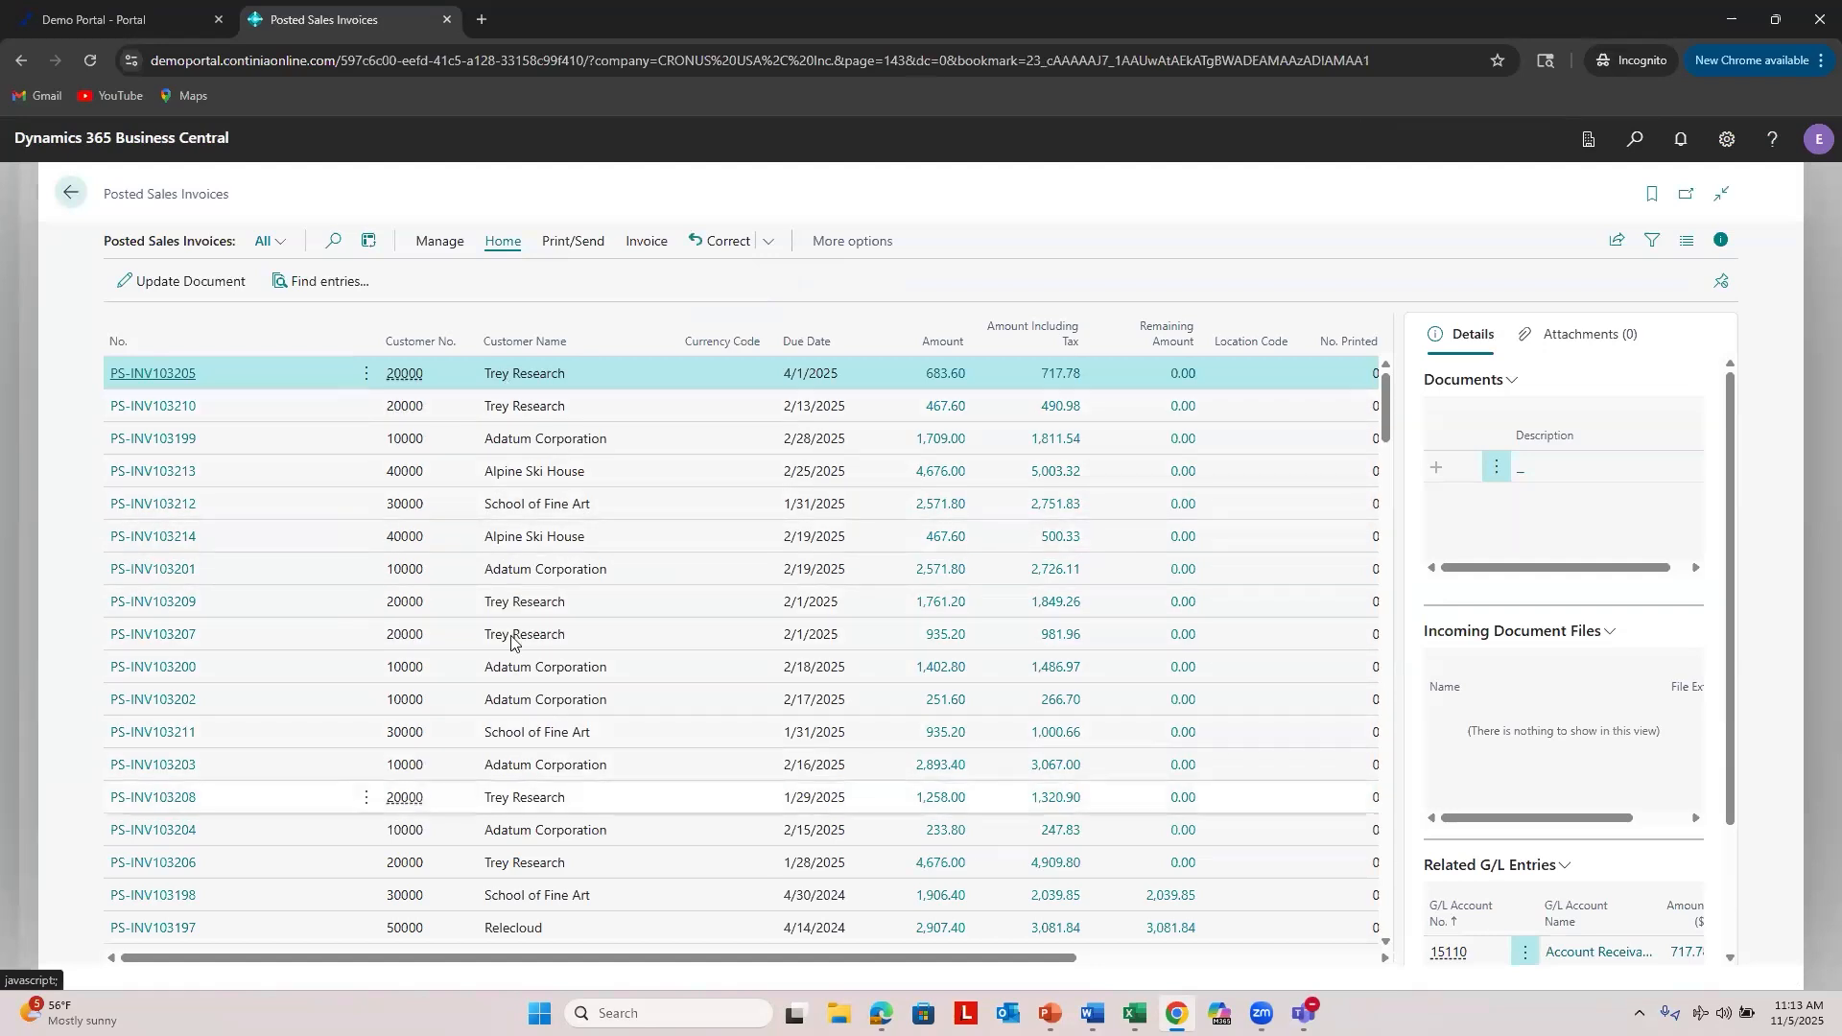
{"action": "left_click", "coordinate": [543, 507]}
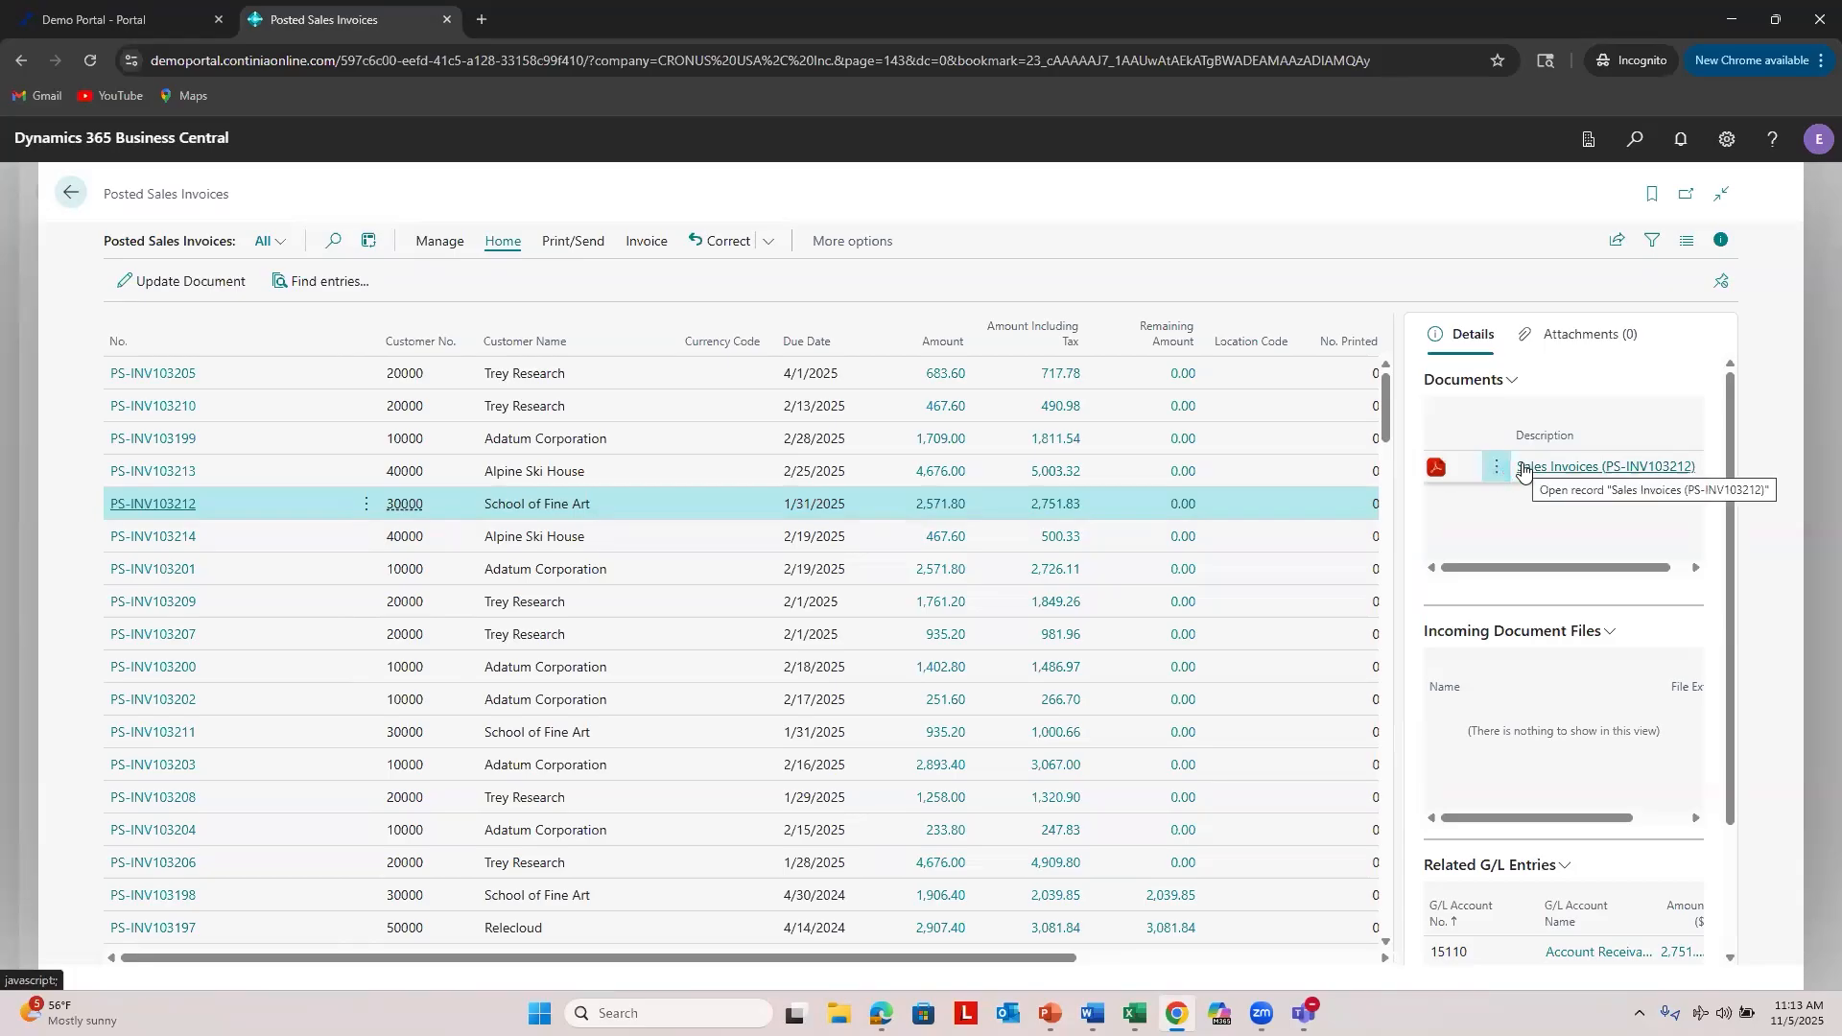
{"action": "left_click", "coordinate": [516, 667]}
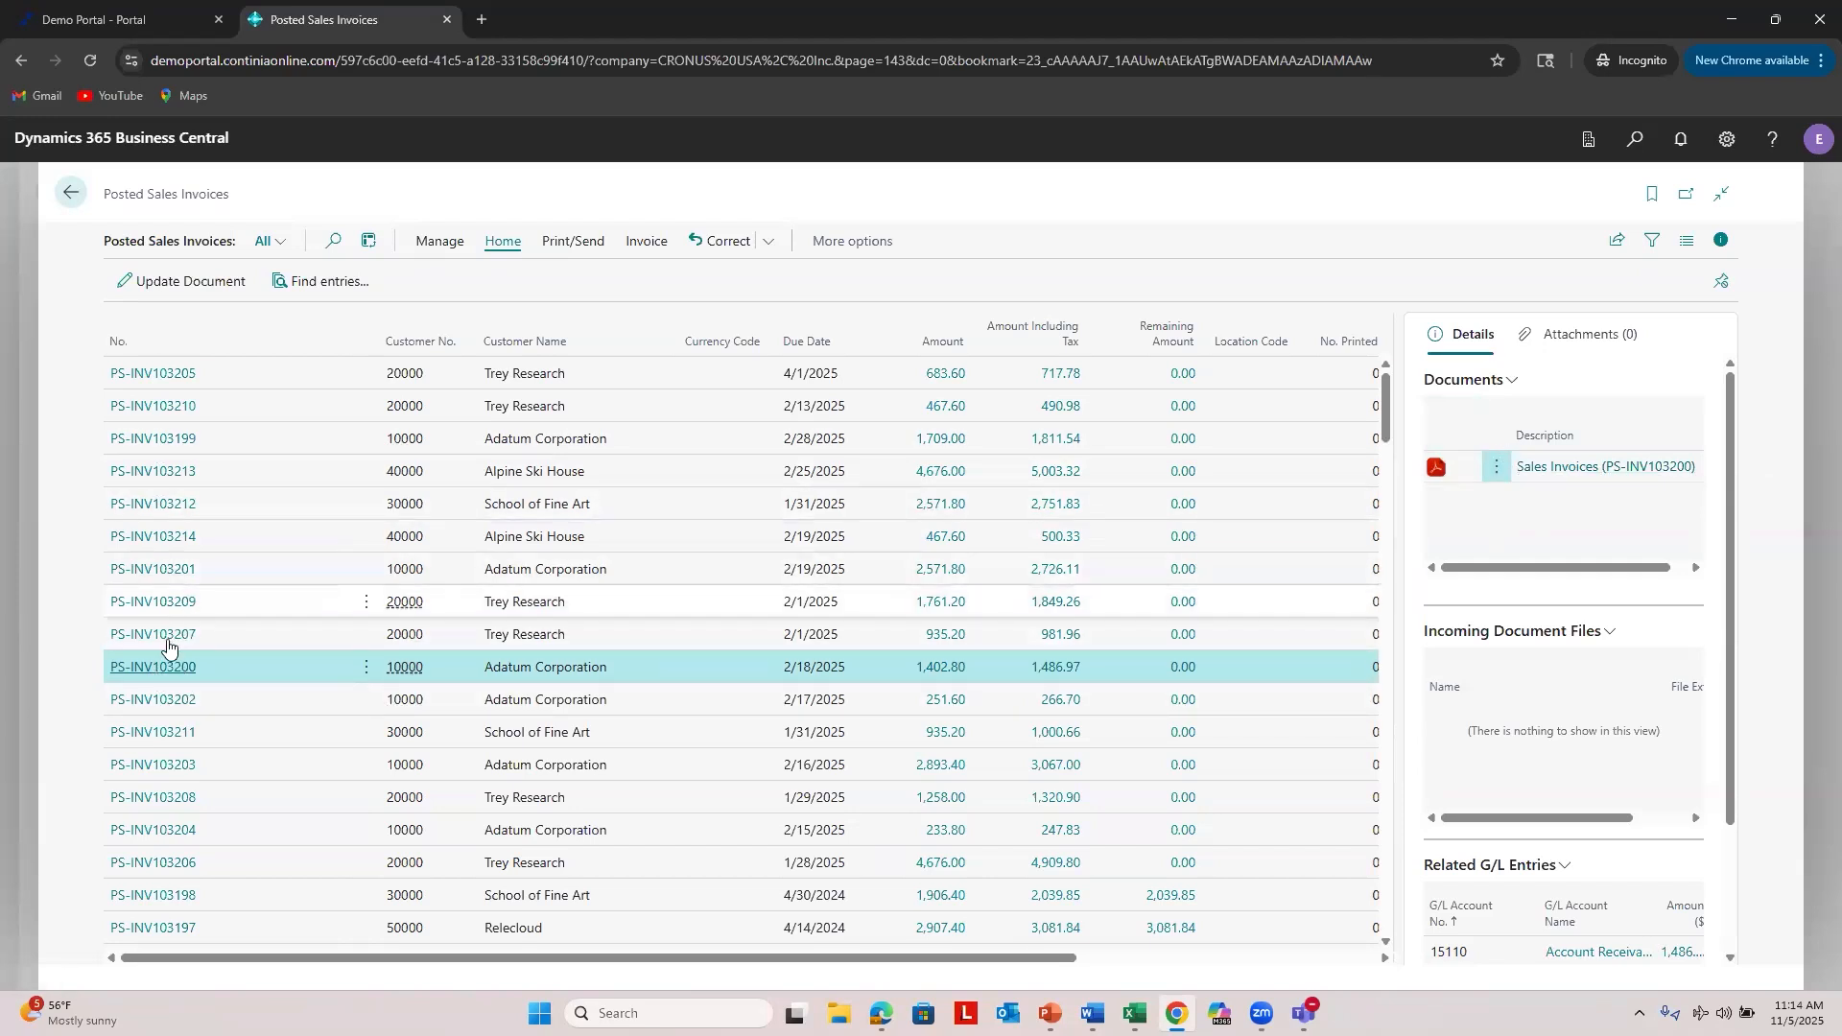
Step: Open posted sales invoice PS-INV103200, view its attached Document Capture file, and return to the invoice list
{"action": "left_click", "coordinate": [160, 669]}
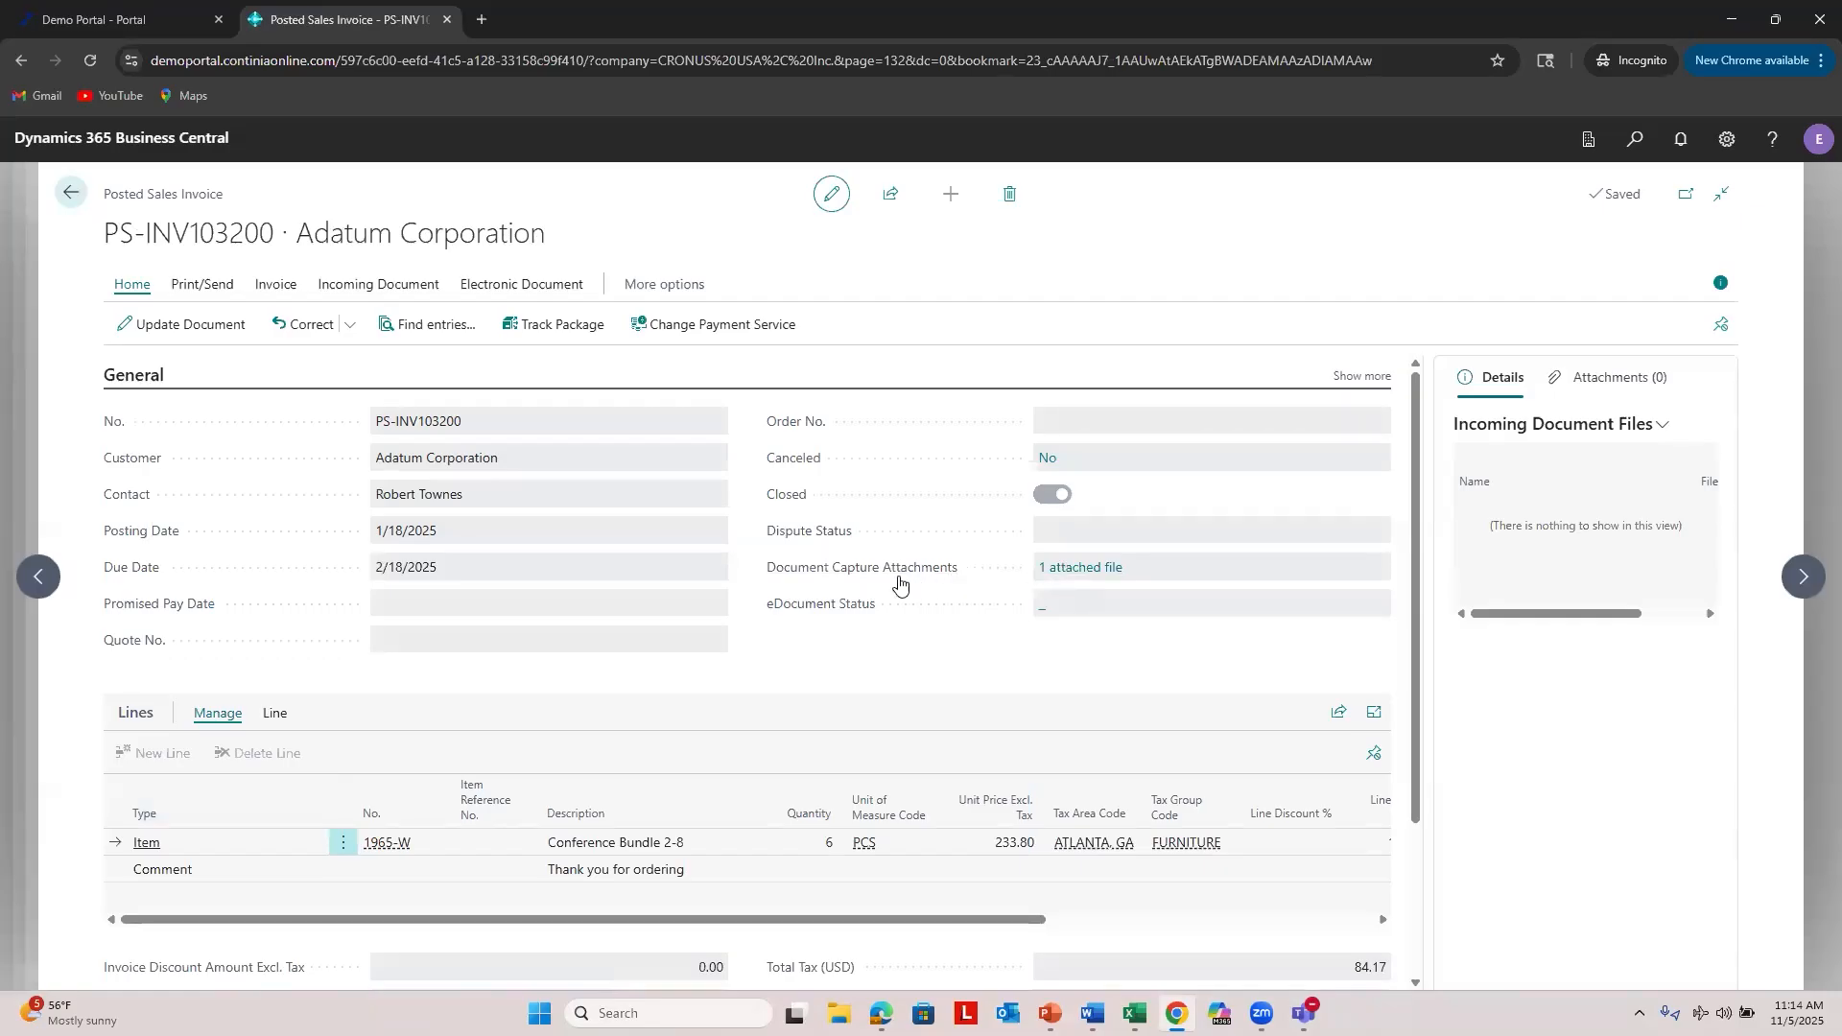
{"action": "left_click", "coordinate": [1052, 573]}
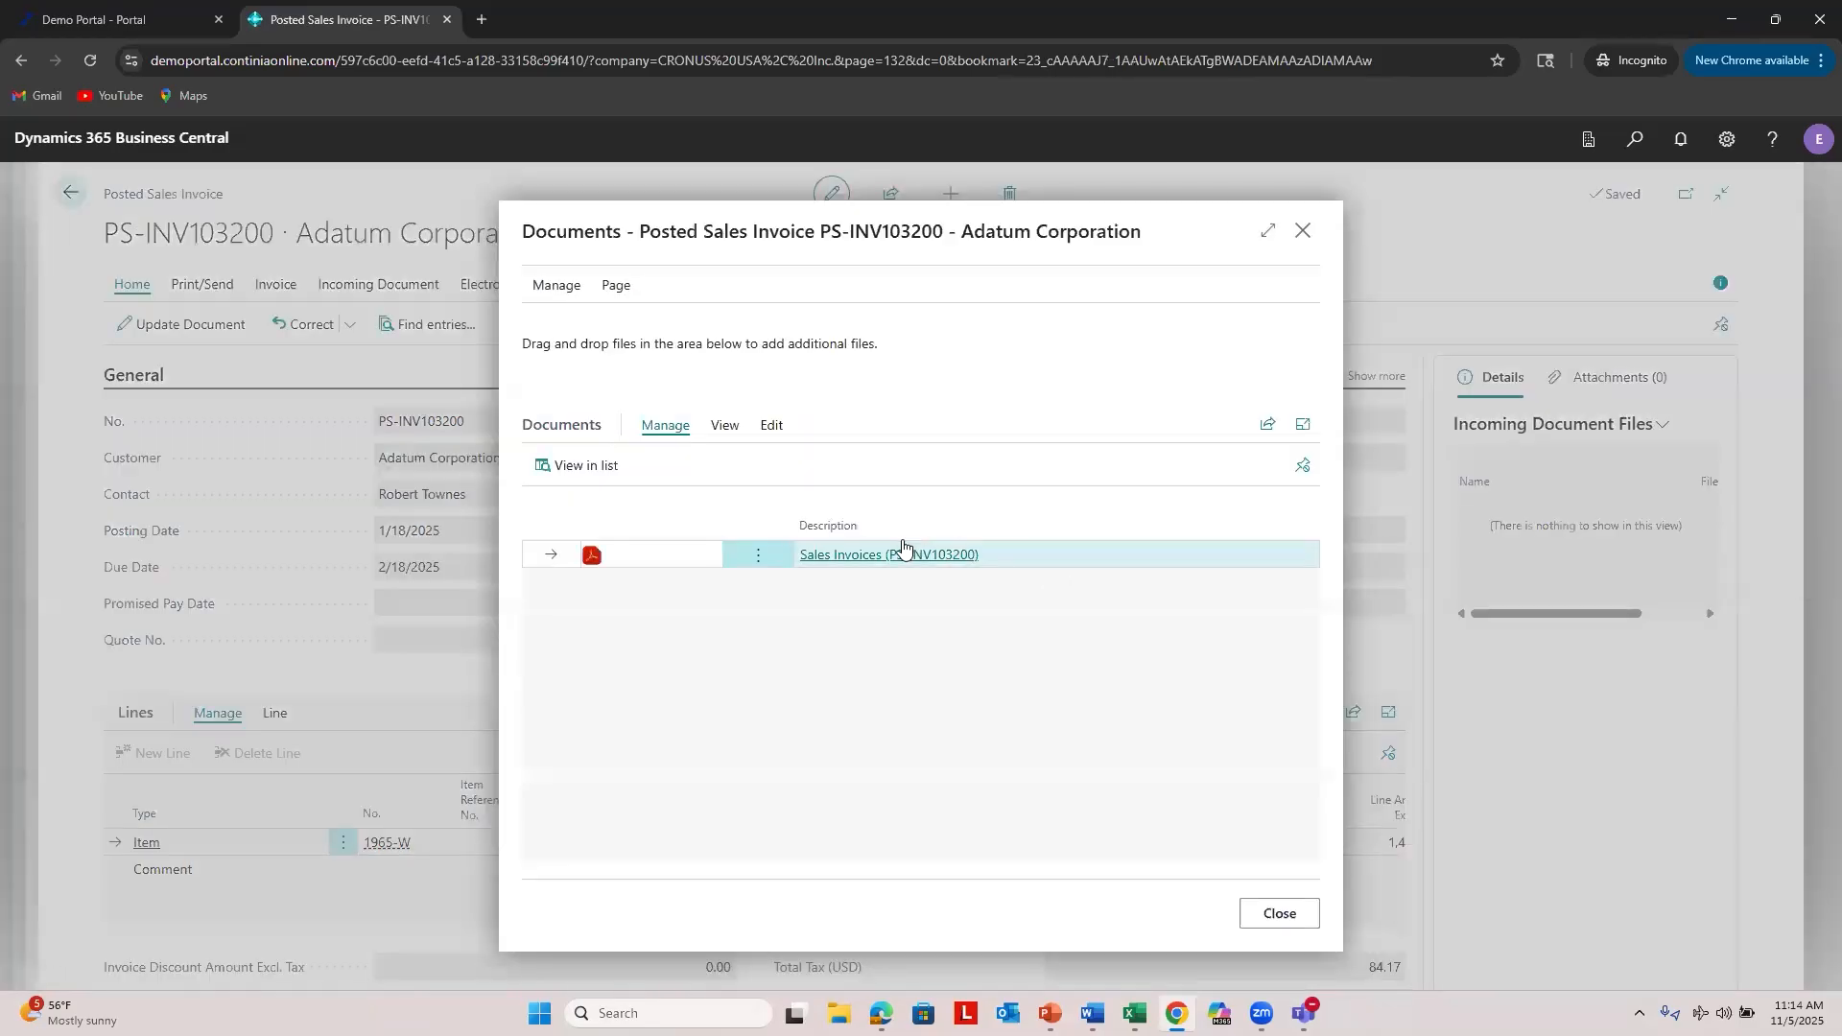
{"action": "left_click", "coordinate": [716, 431]}
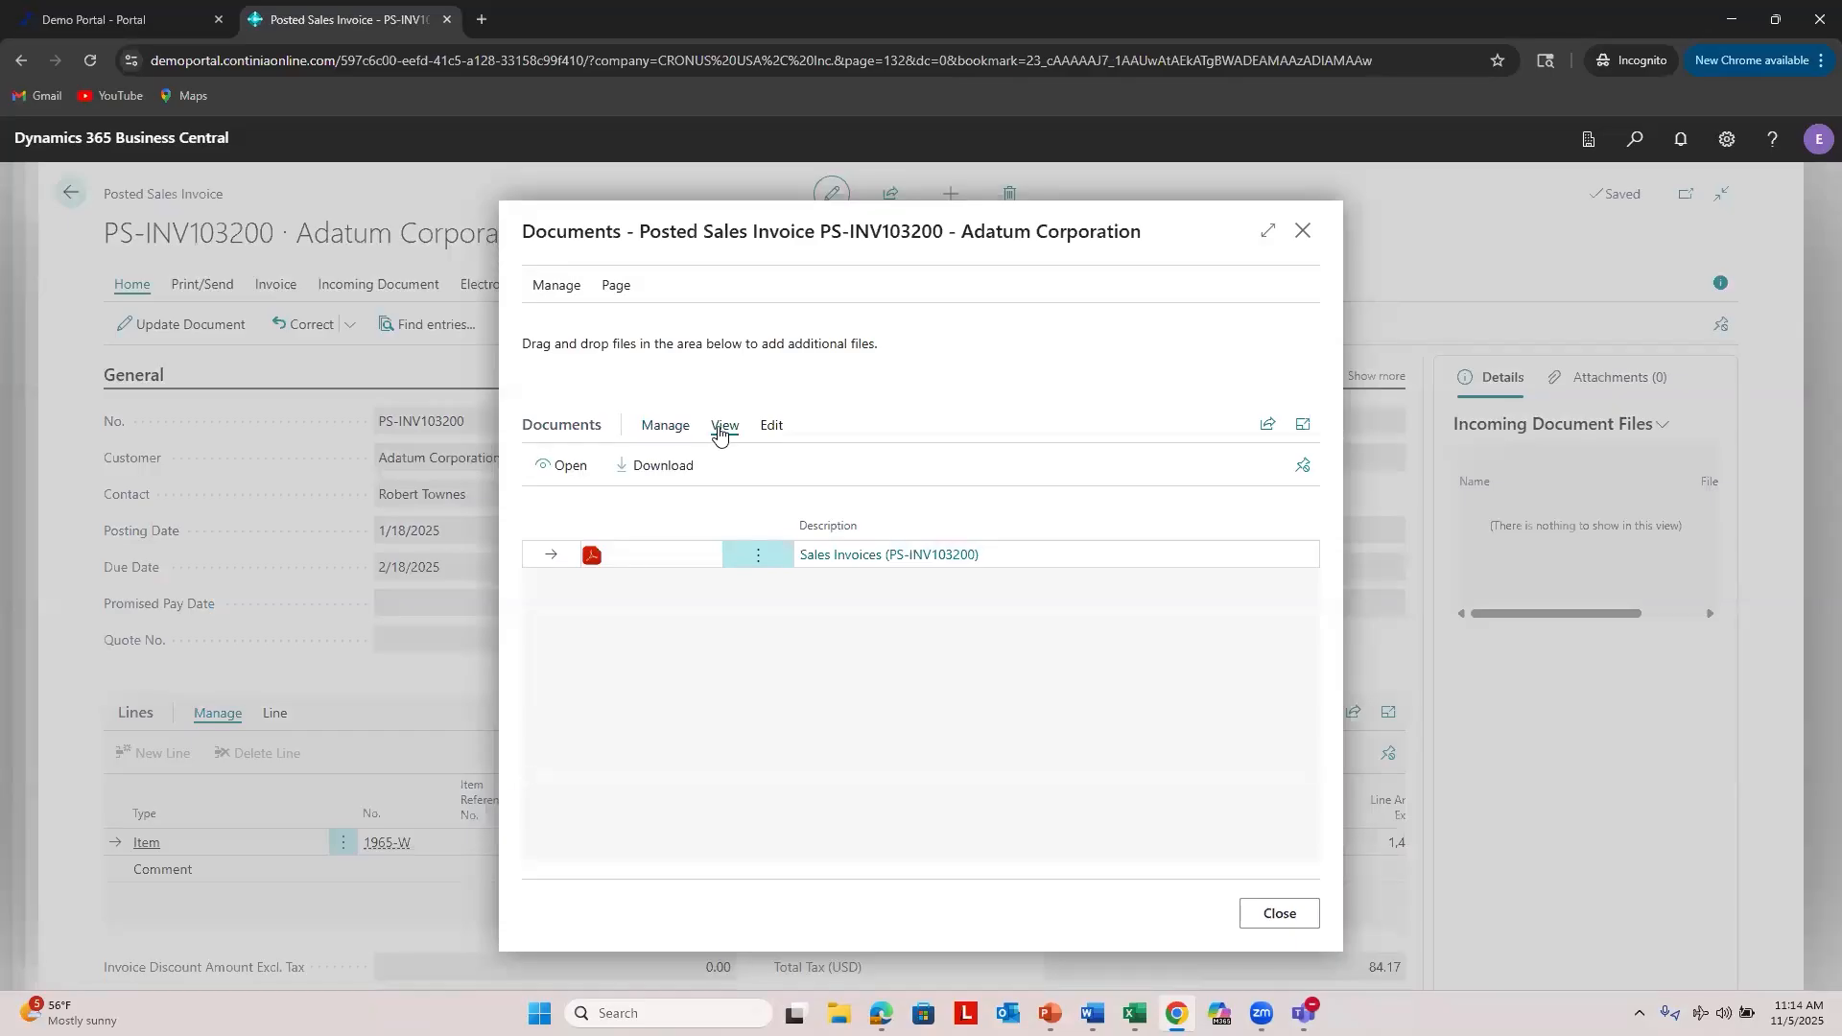
{"action": "left_click", "coordinate": [564, 470]}
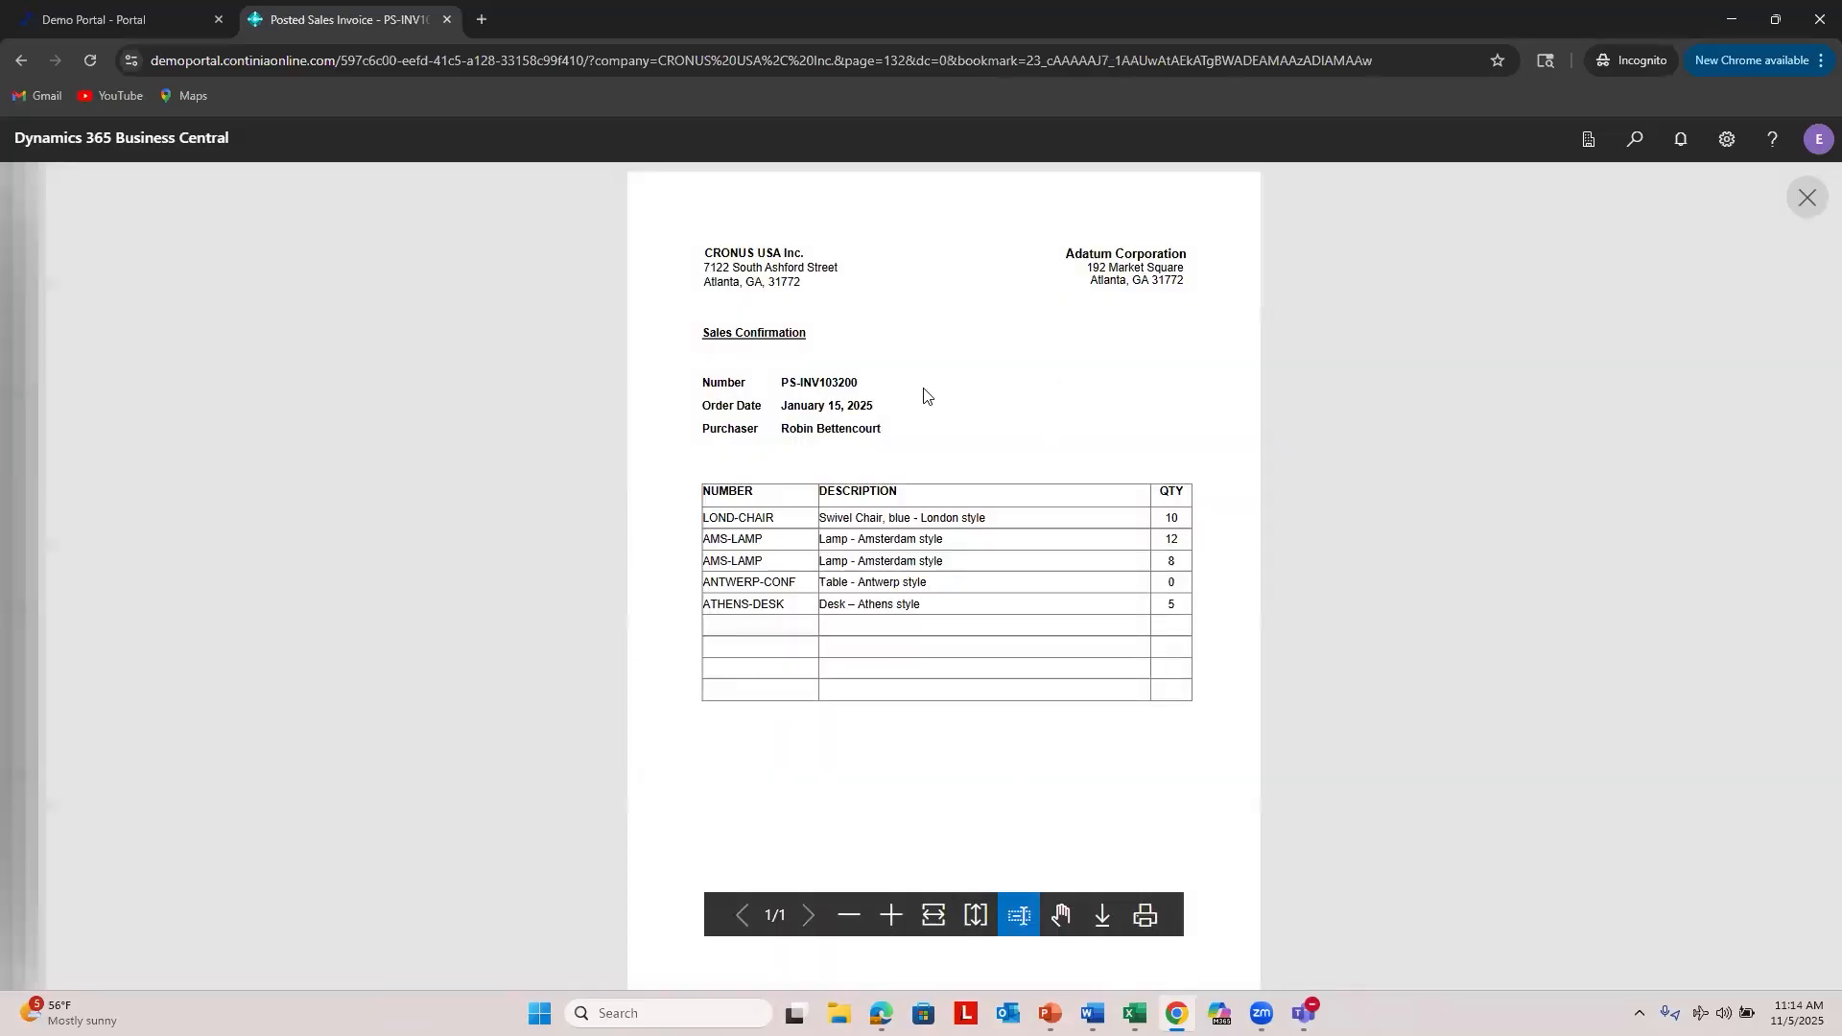
{"action": "left_click", "coordinate": [1807, 197]}
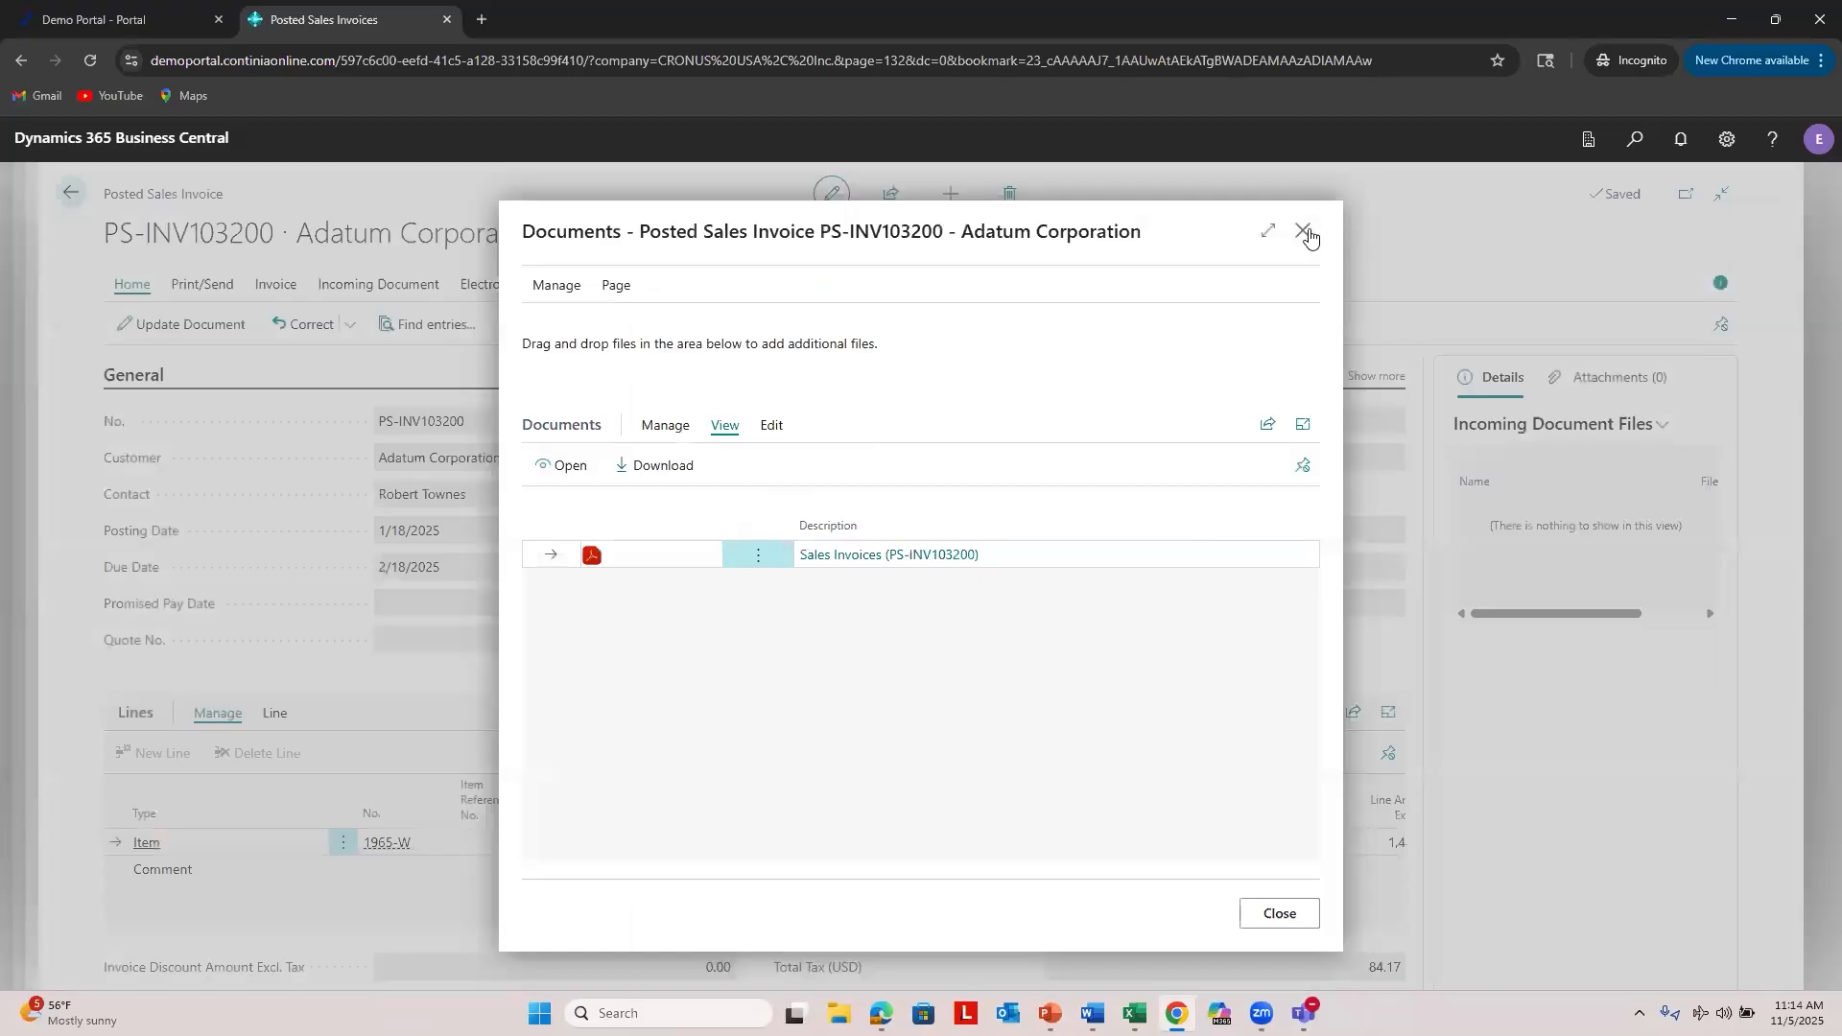
{"action": "left_click", "coordinate": [1306, 231]}
{"action": "left_click", "coordinate": [70, 192]}
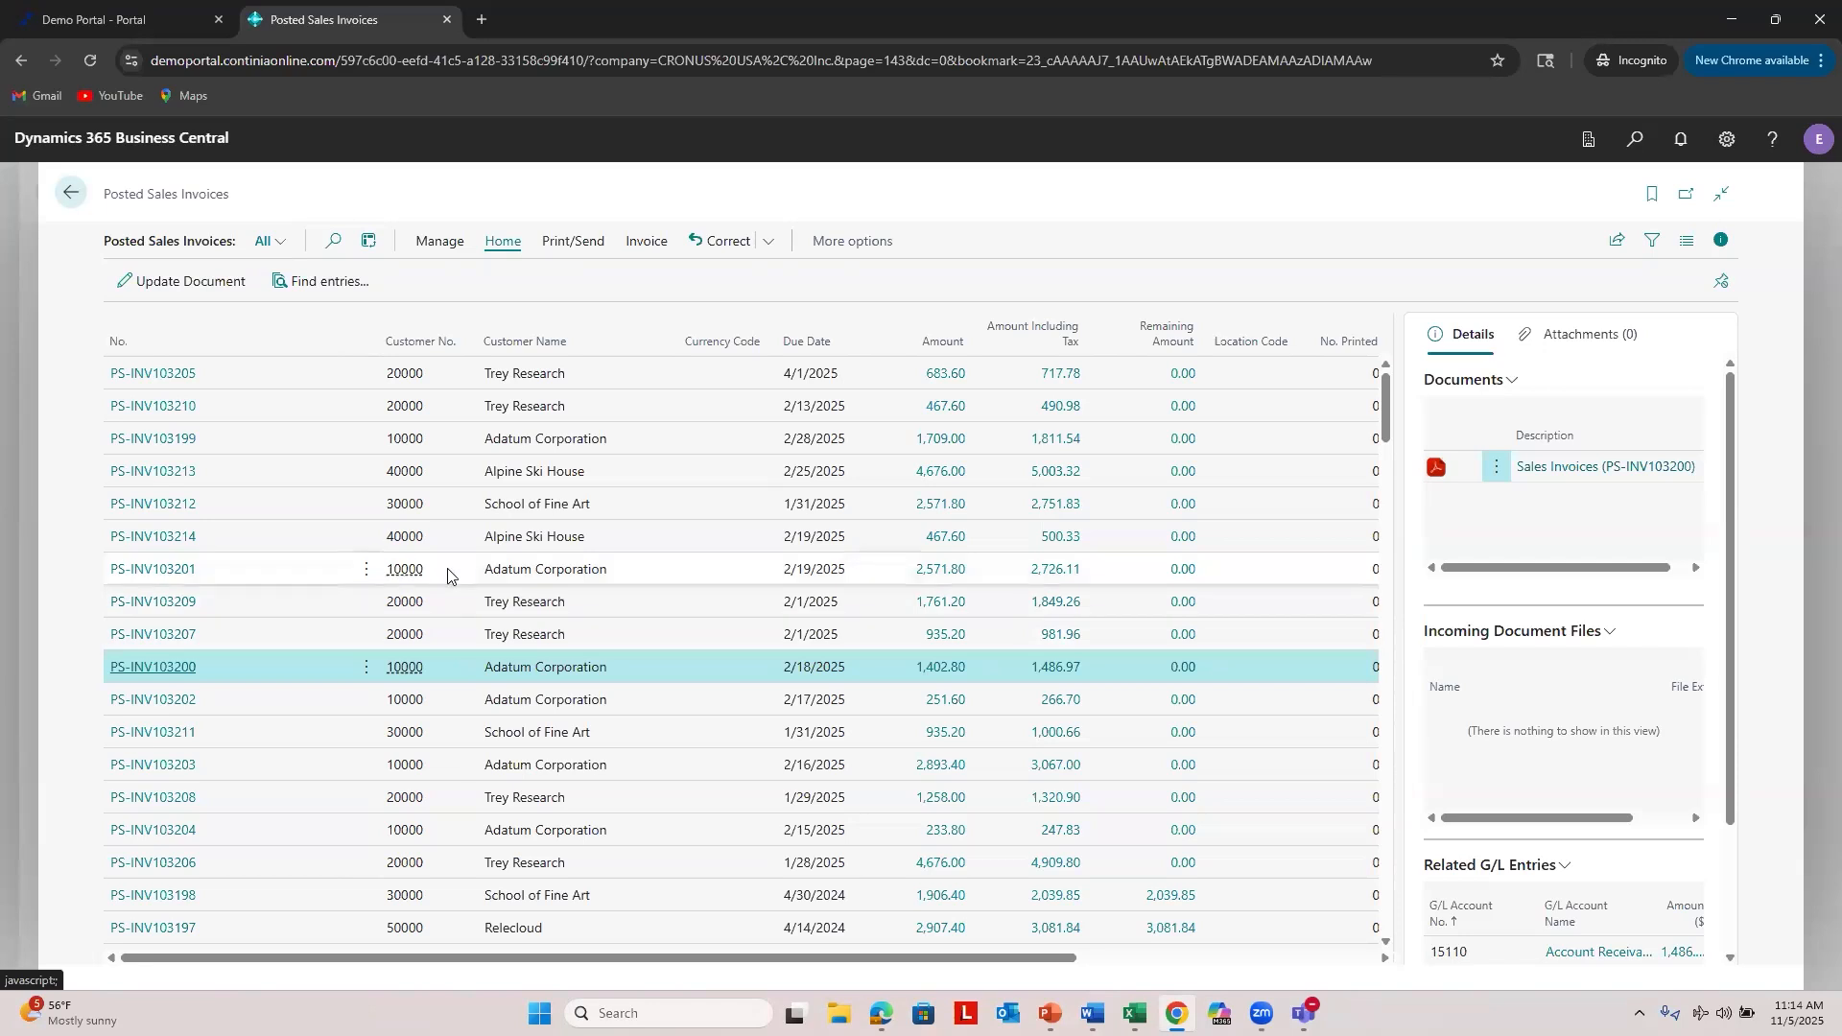
Step: Return to the document categories and open the PURCHASE category (Purchase Invoices and Credit Memos) for editing
{"action": "left_click", "coordinate": [71, 193]}
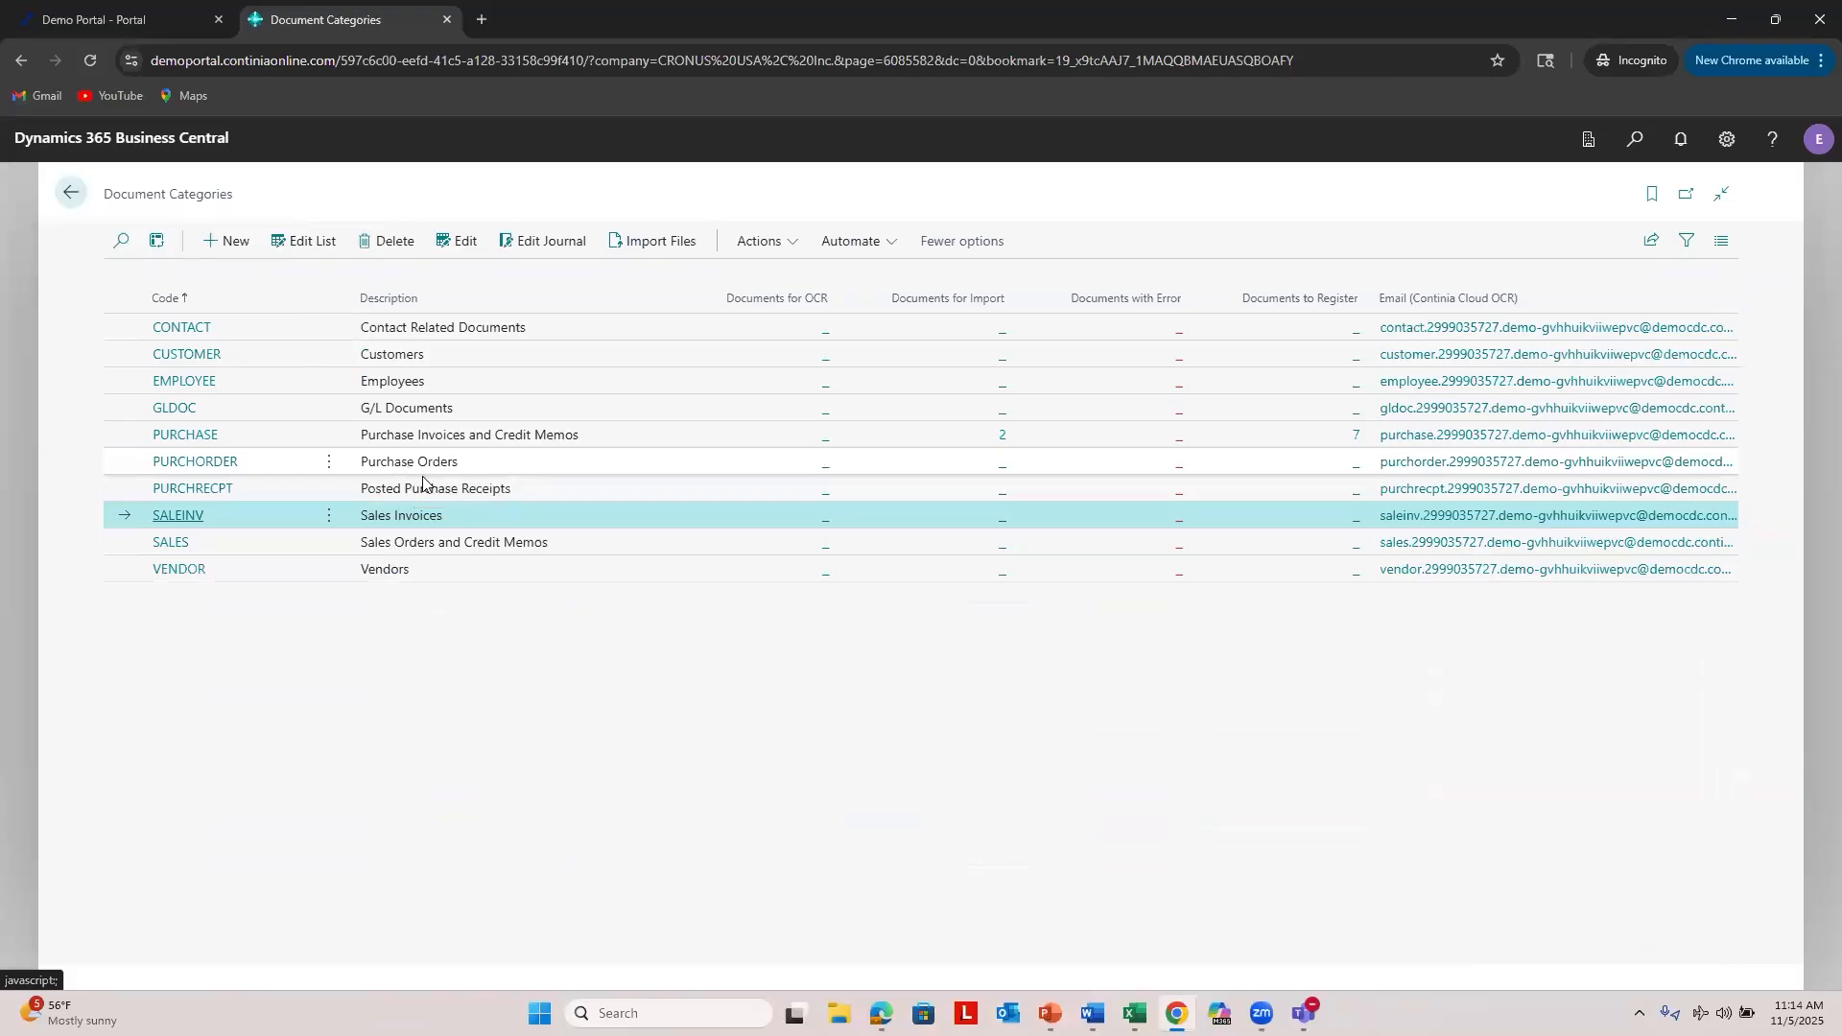
{"action": "left_click", "coordinate": [523, 442]}
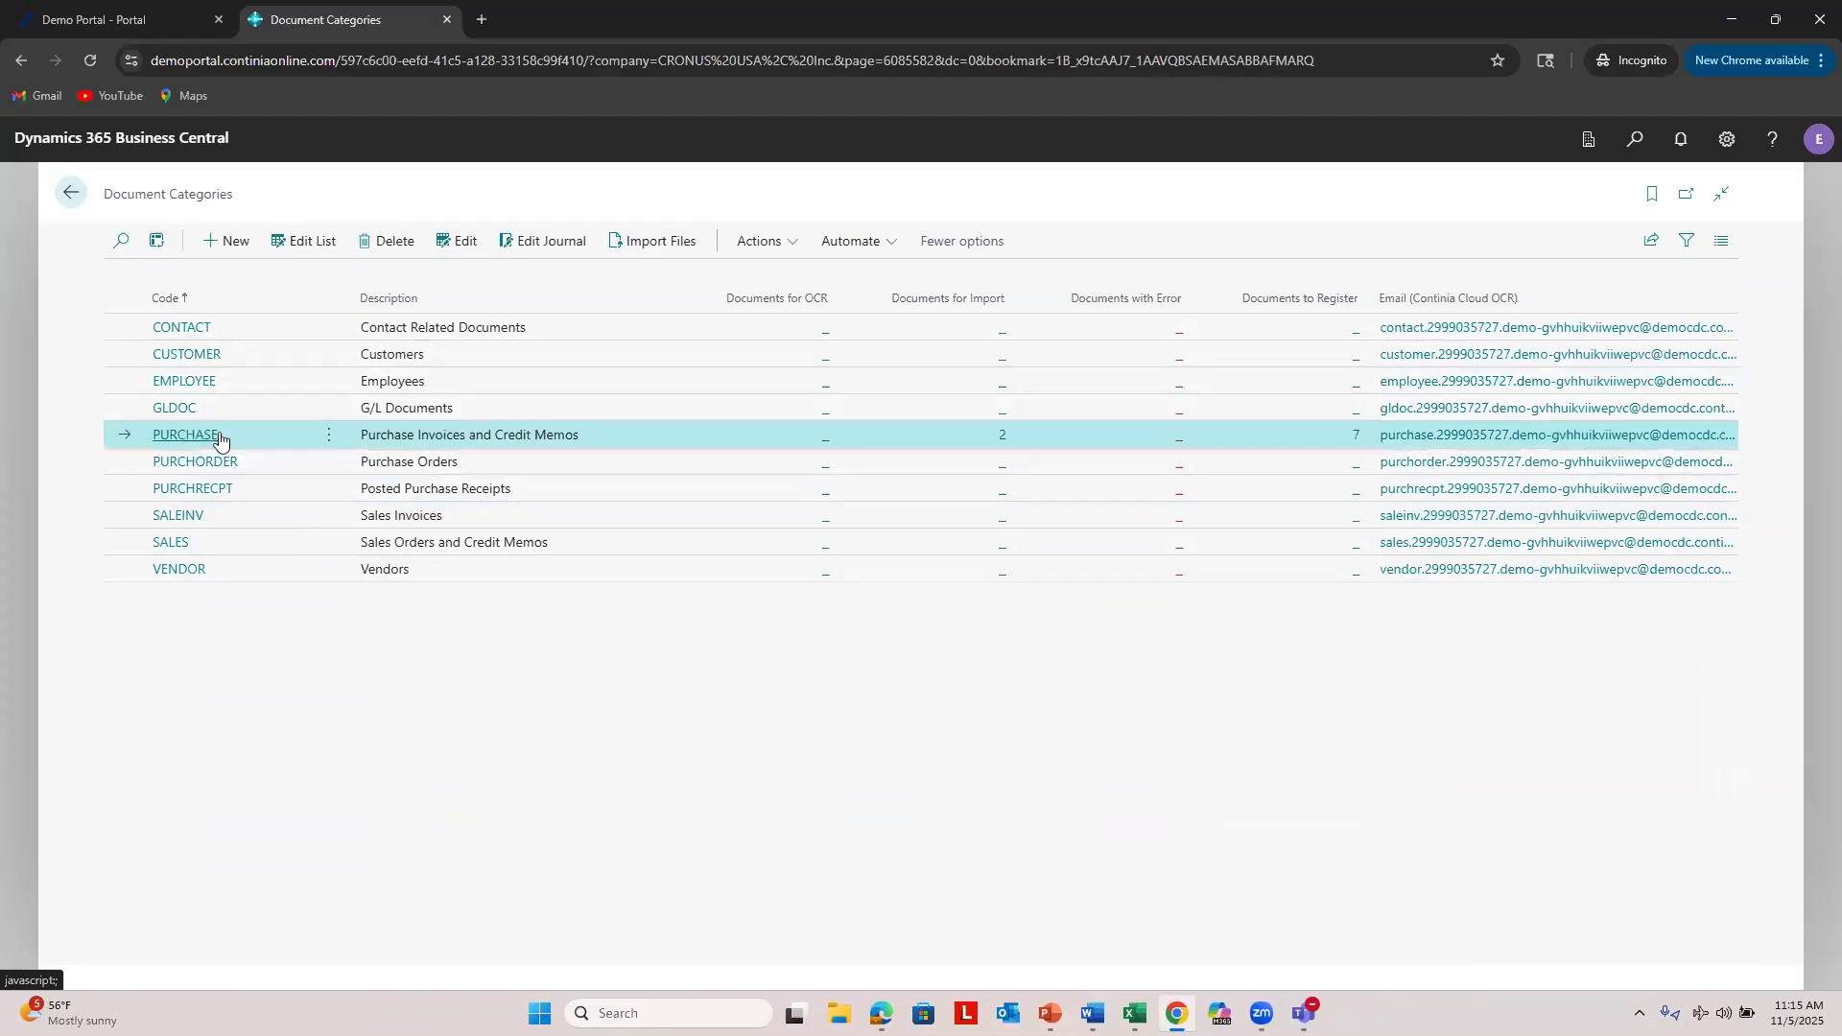
{"action": "left_click", "coordinate": [454, 243]}
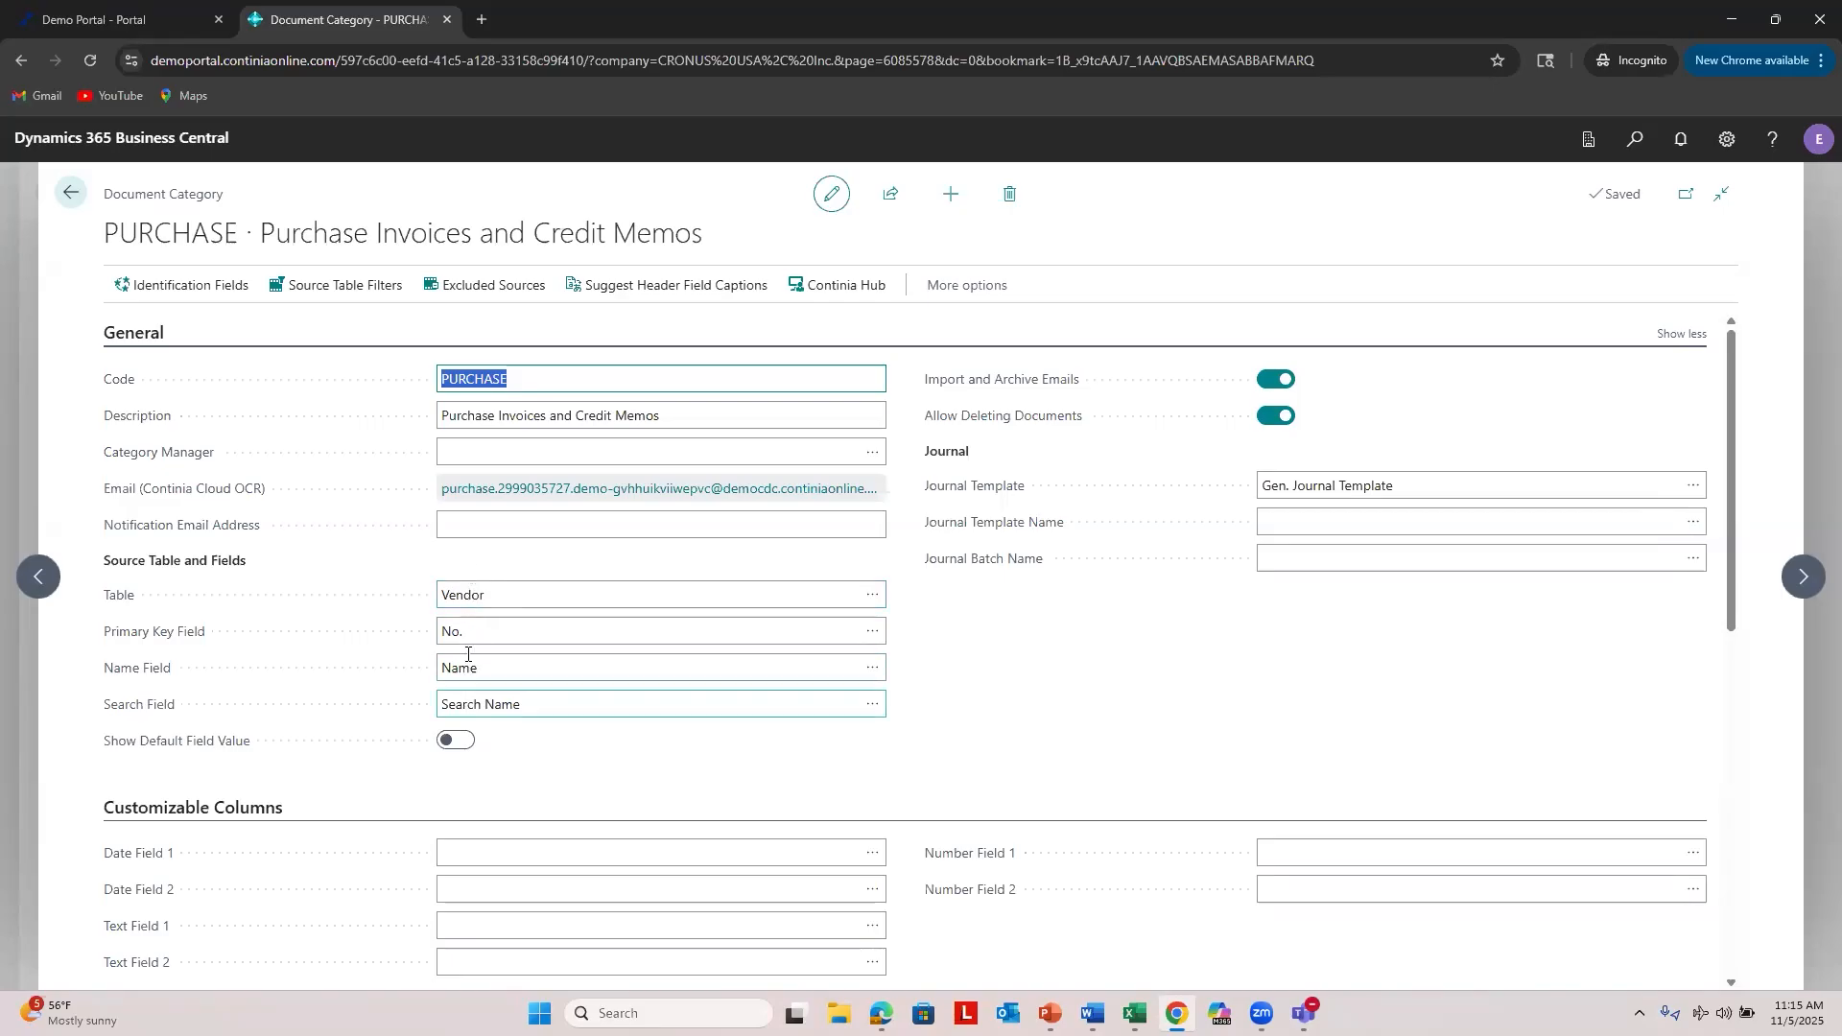
Step: Review the PURCHASE category's general settings, reading the explanations of Show Default Field Value and Notification Email Address
{"action": "scroll", "coordinate": [460, 637], "scroll_direction": "down", "scroll_amount": 3}
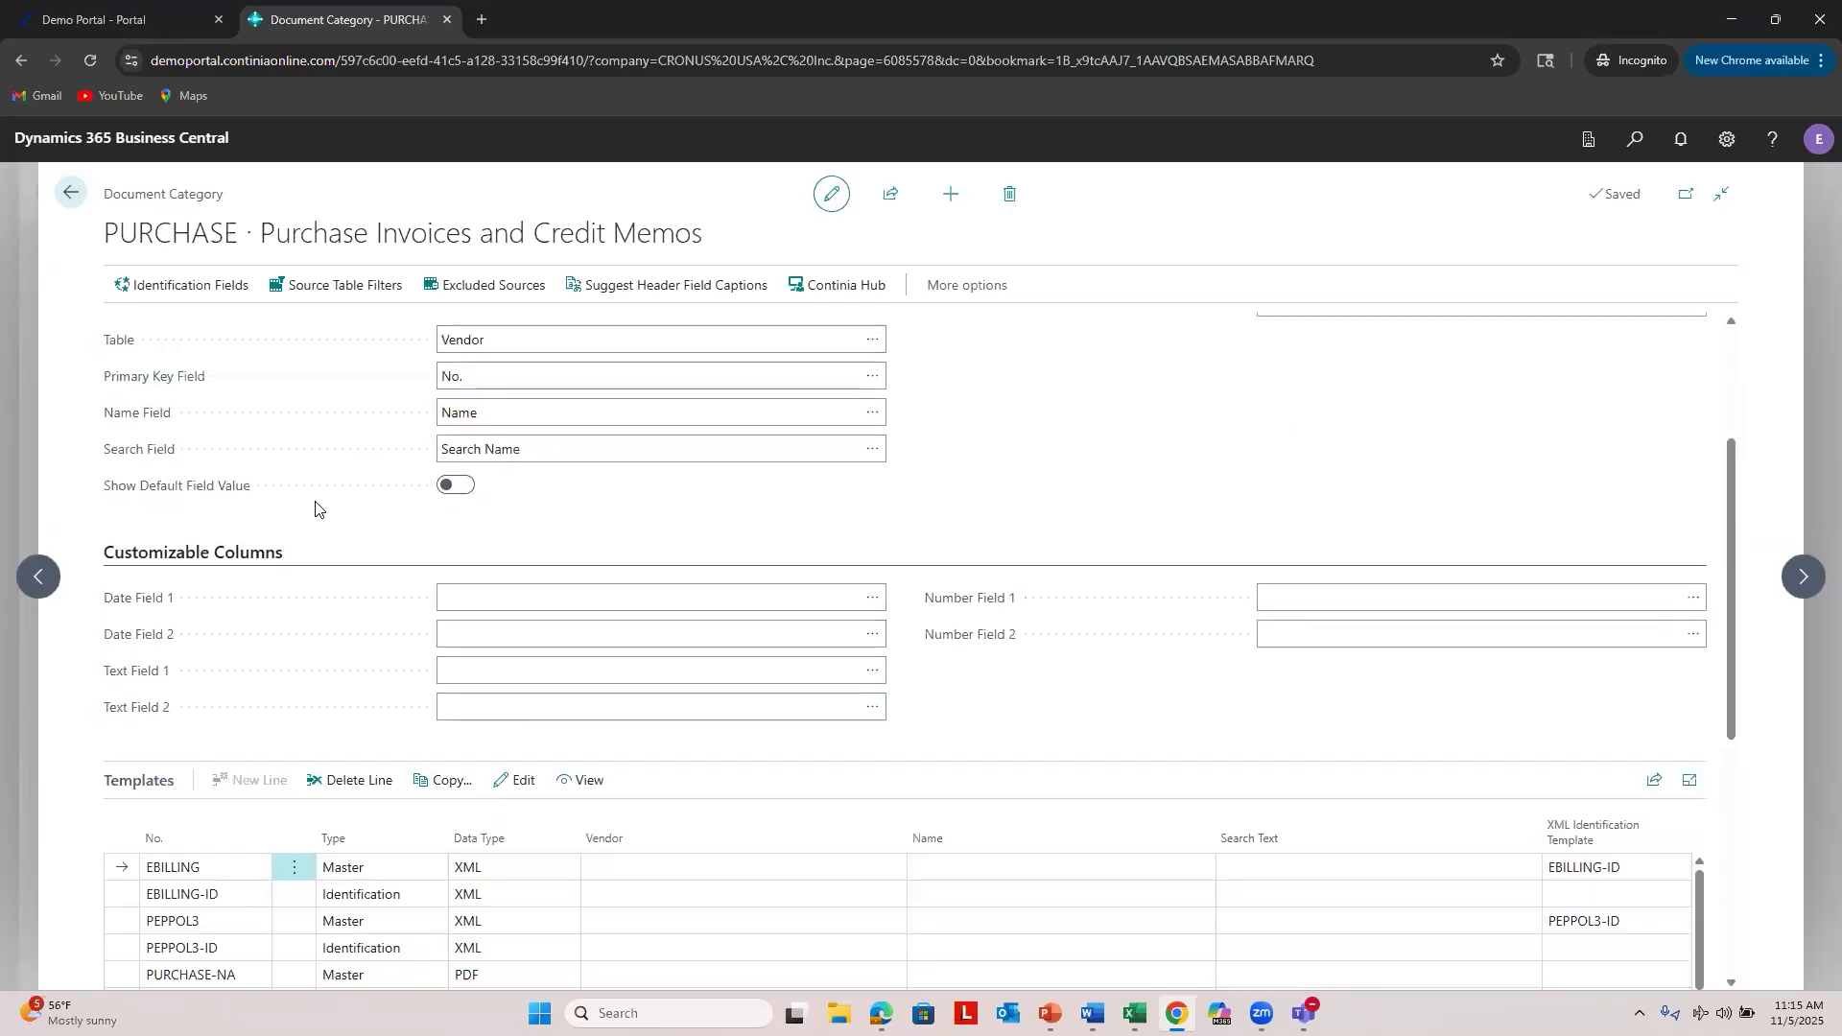
{"action": "scroll", "coordinate": [315, 506], "scroll_direction": "up", "scroll_amount": 2}
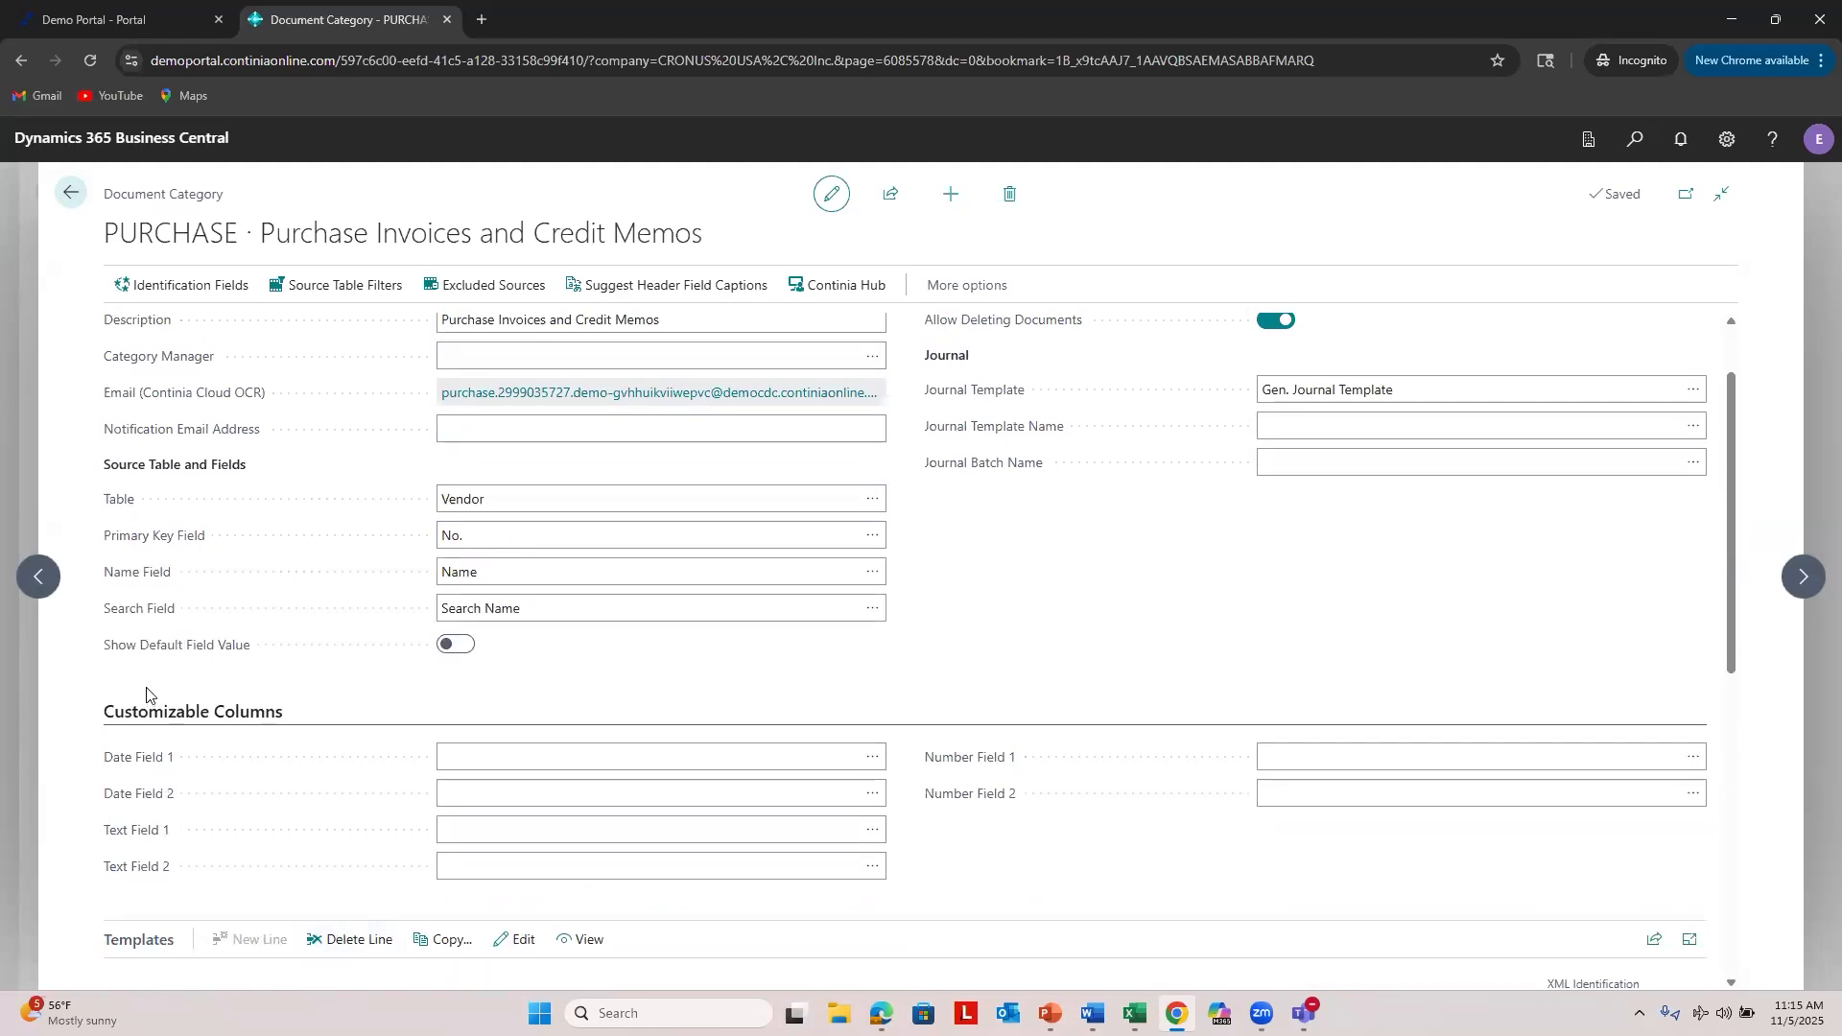
{"action": "mouse_move", "coordinate": [142, 661]}
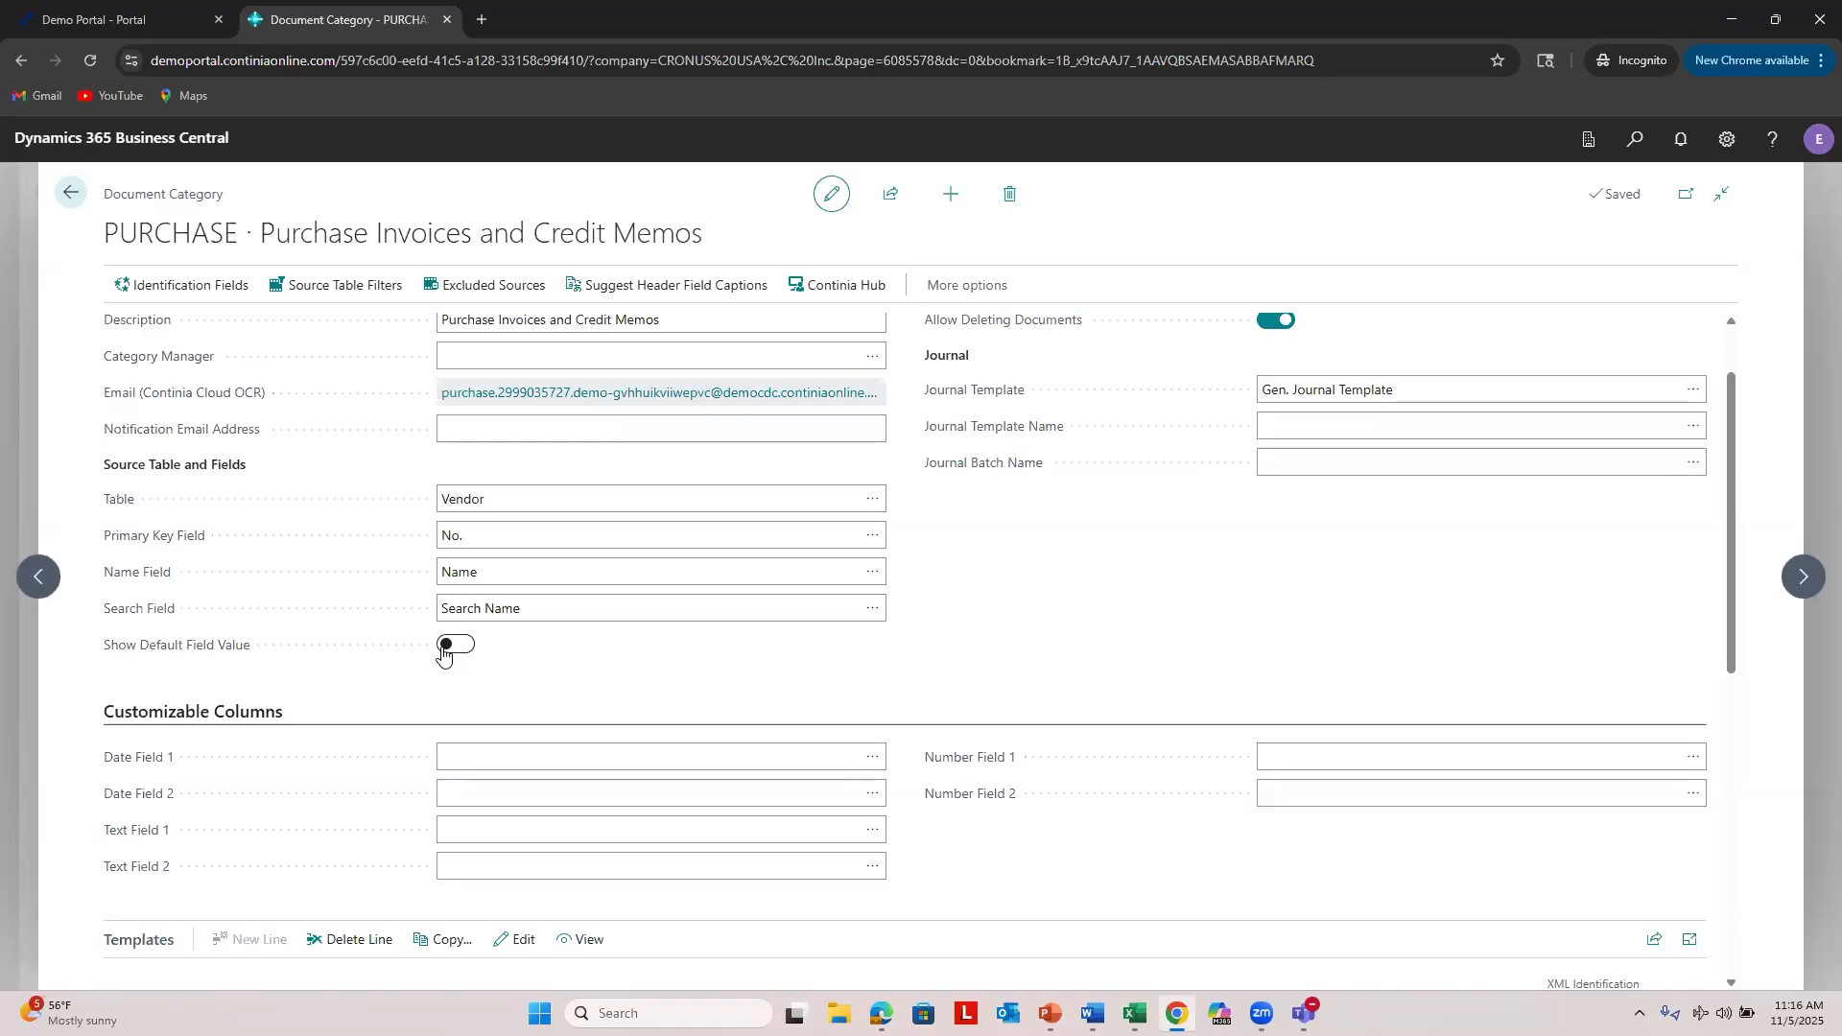
{"action": "mouse_move", "coordinate": [208, 660]}
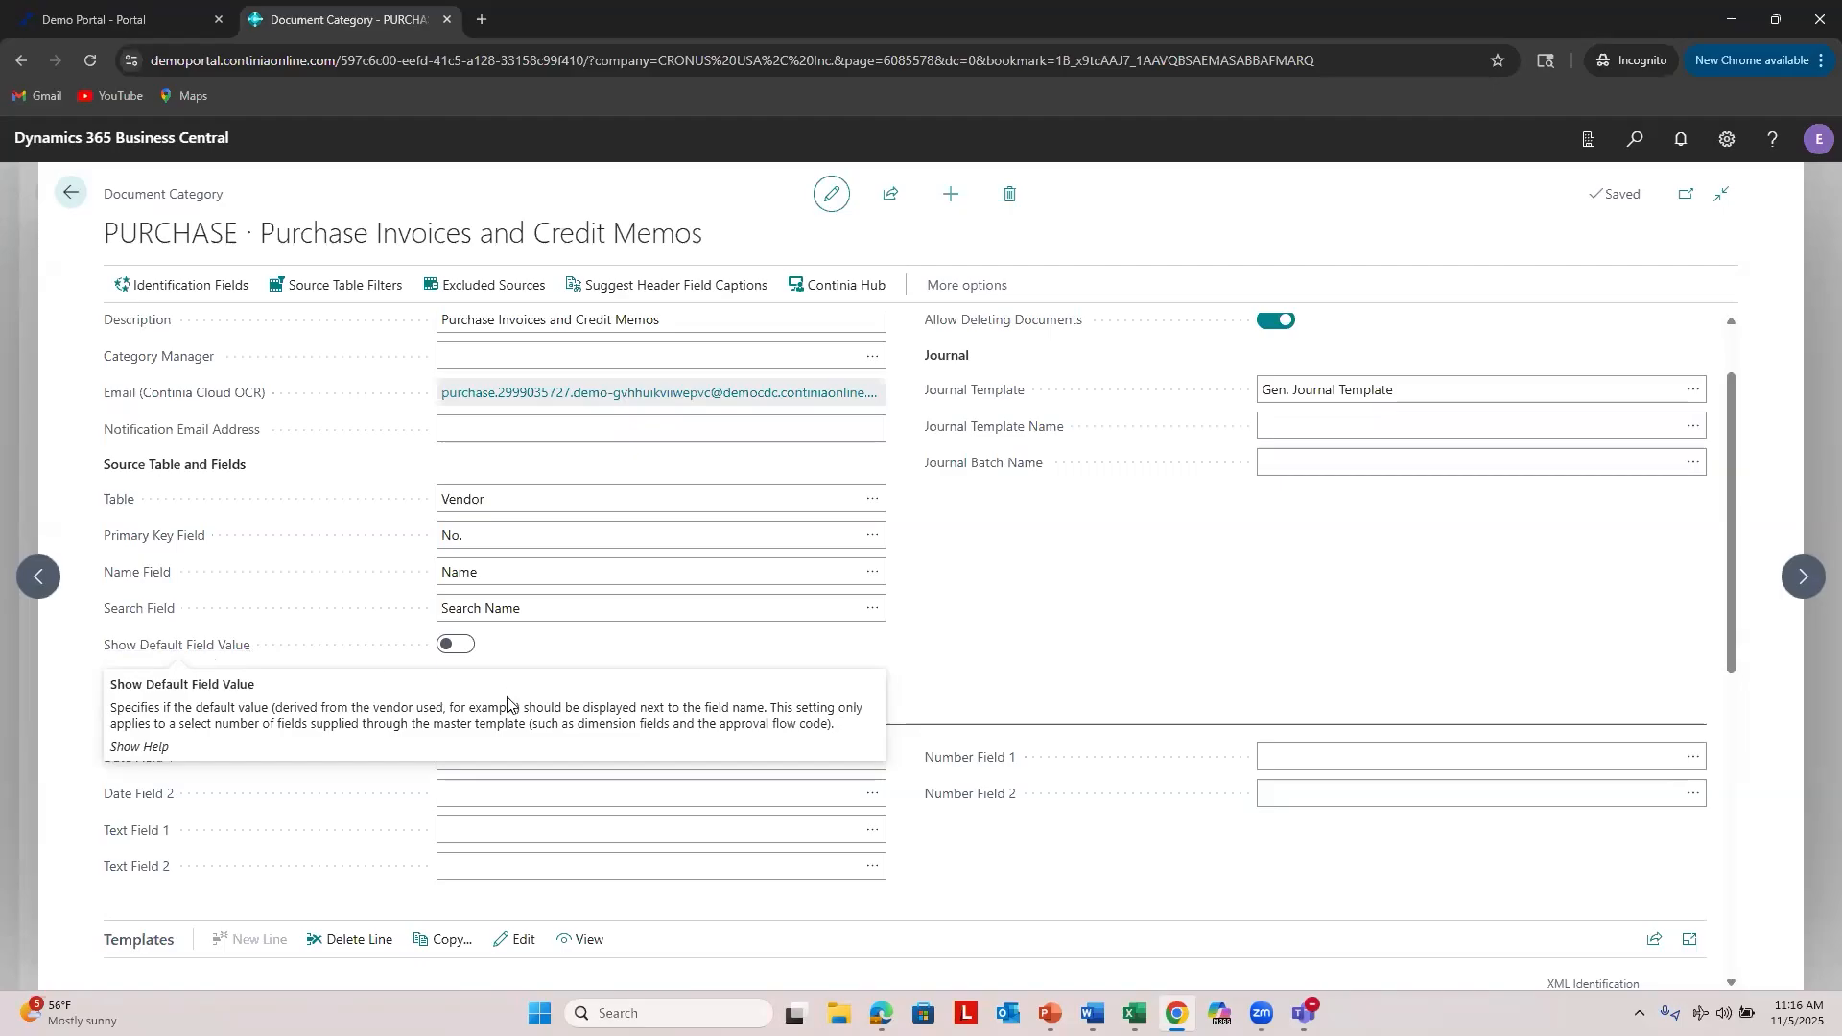
{"action": "scroll", "coordinate": [209, 659], "scroll_direction": "up", "scroll_amount": 1}
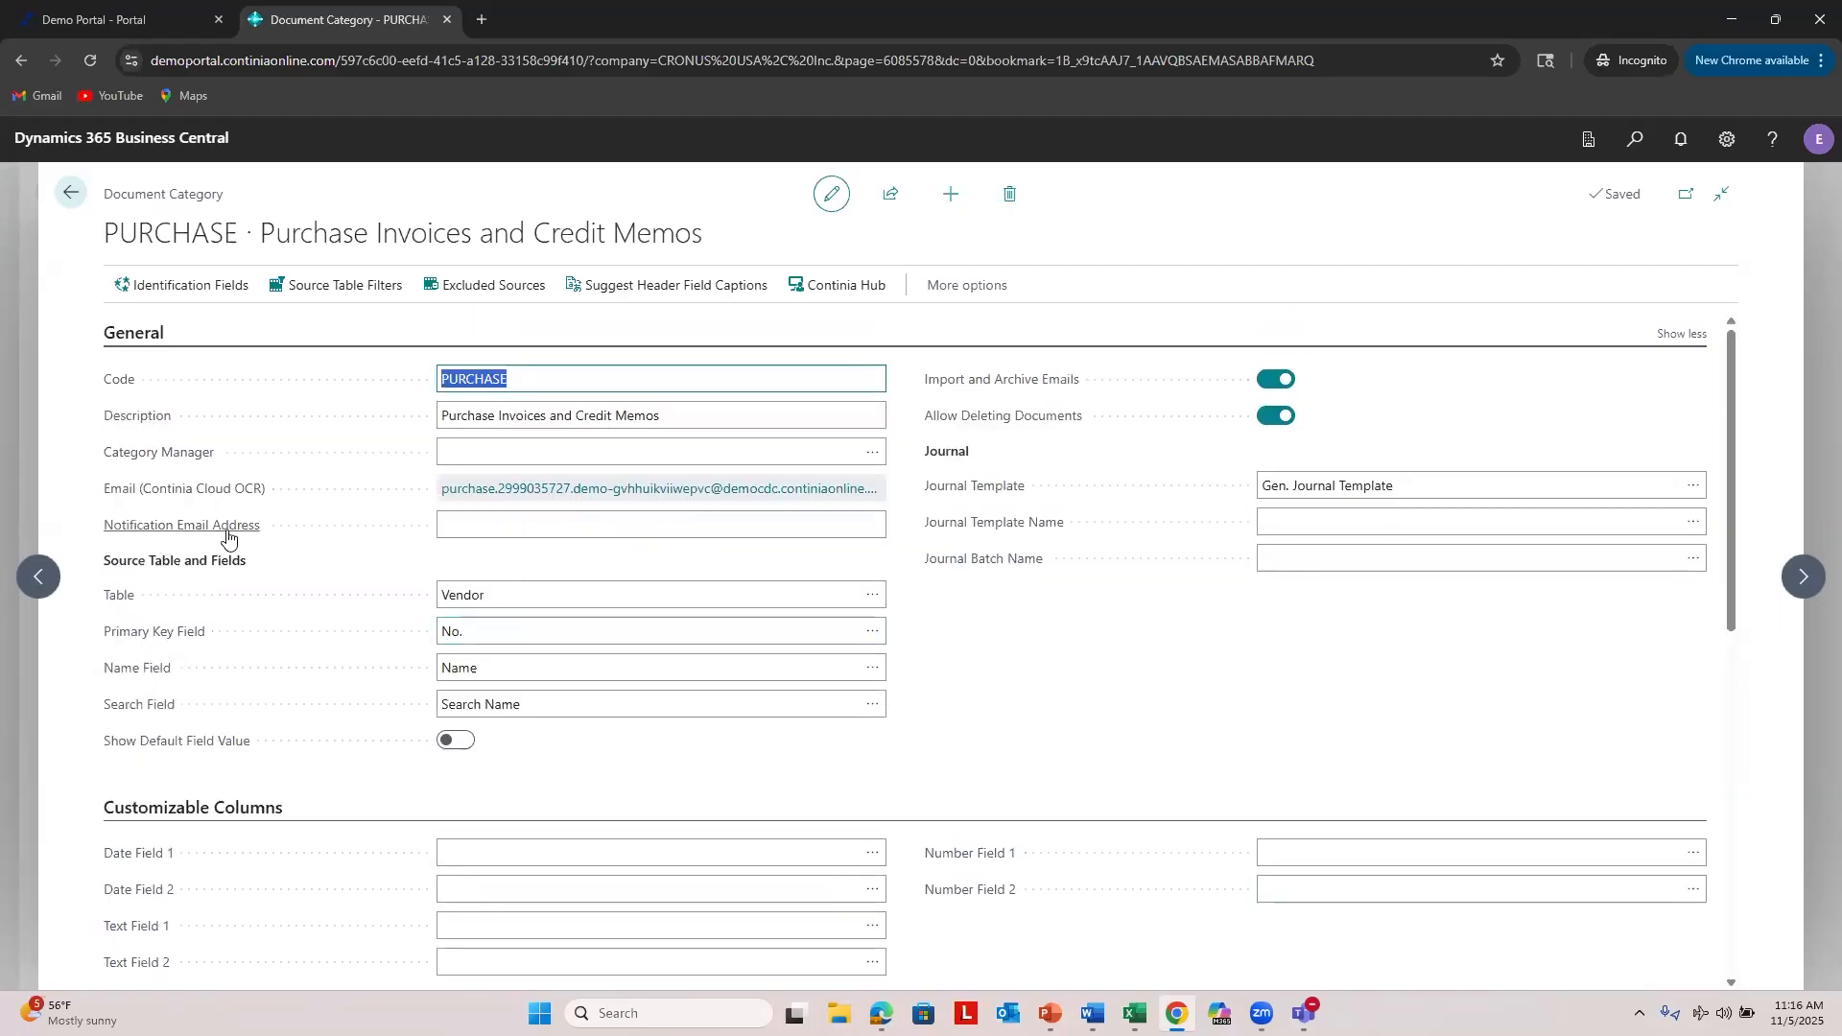
{"action": "mouse_move", "coordinate": [228, 538]}
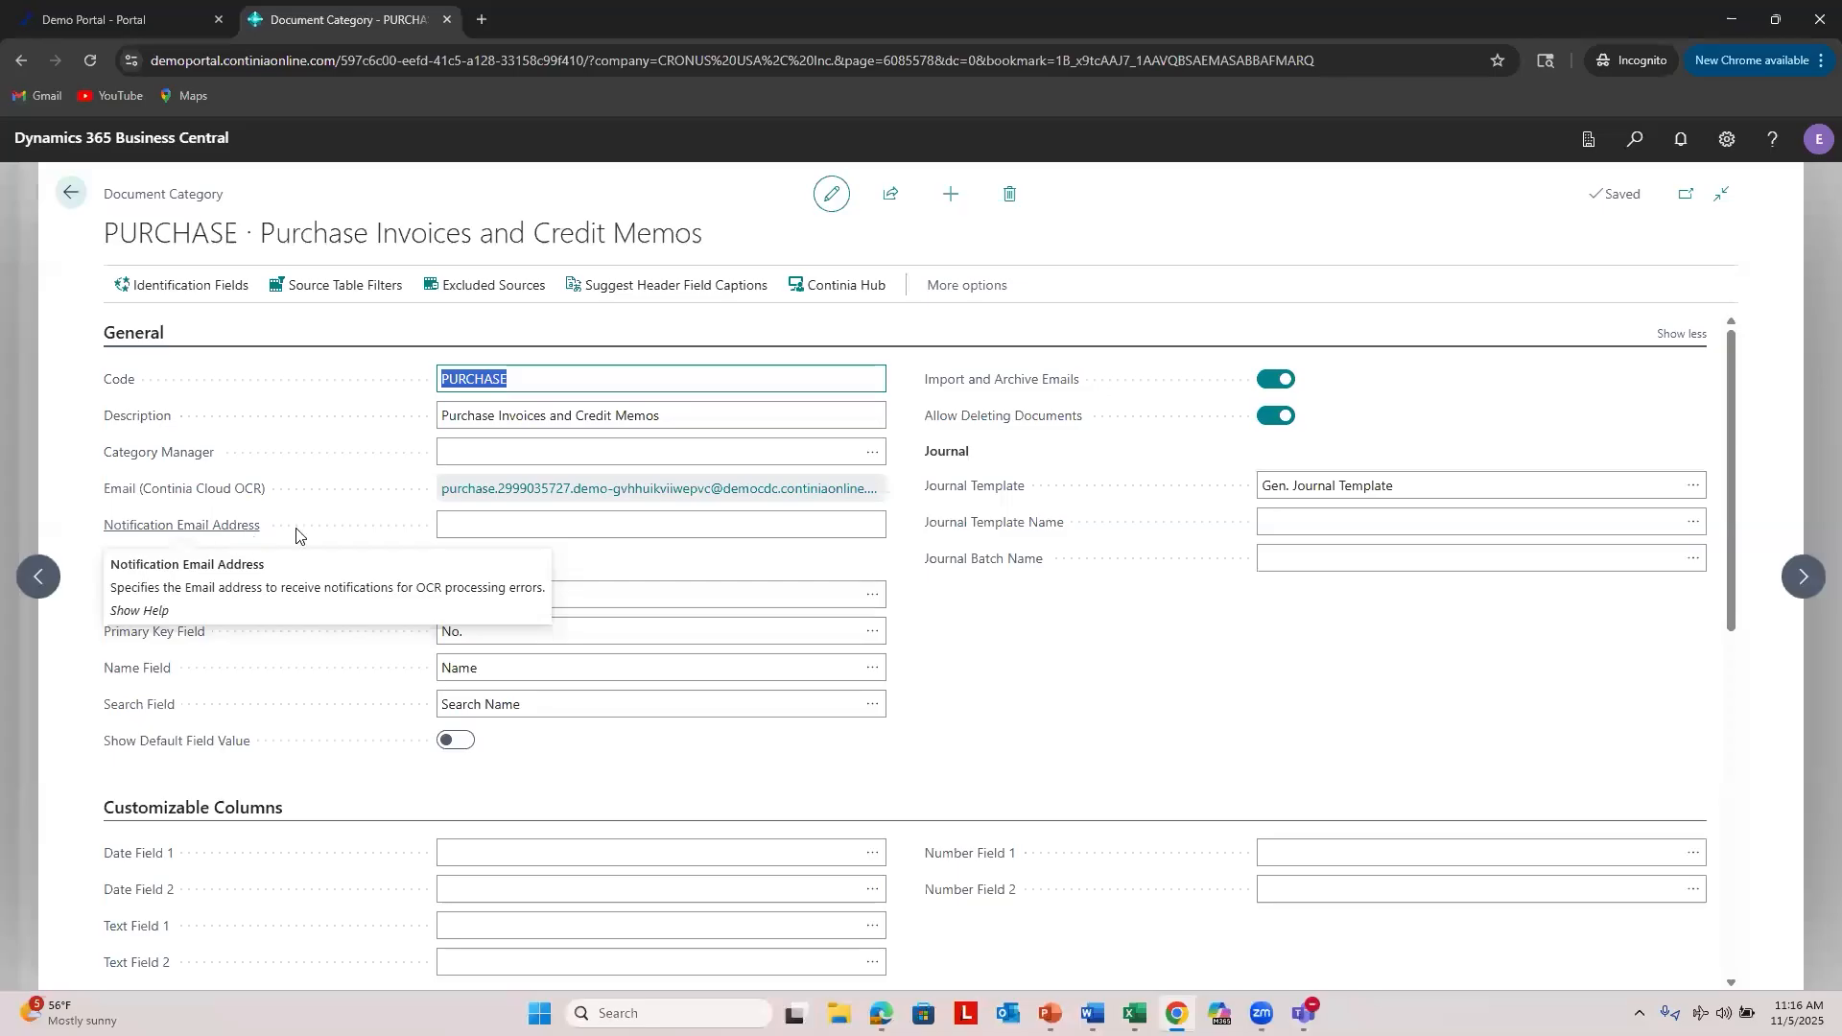
{"action": "left_click", "coordinate": [473, 520]}
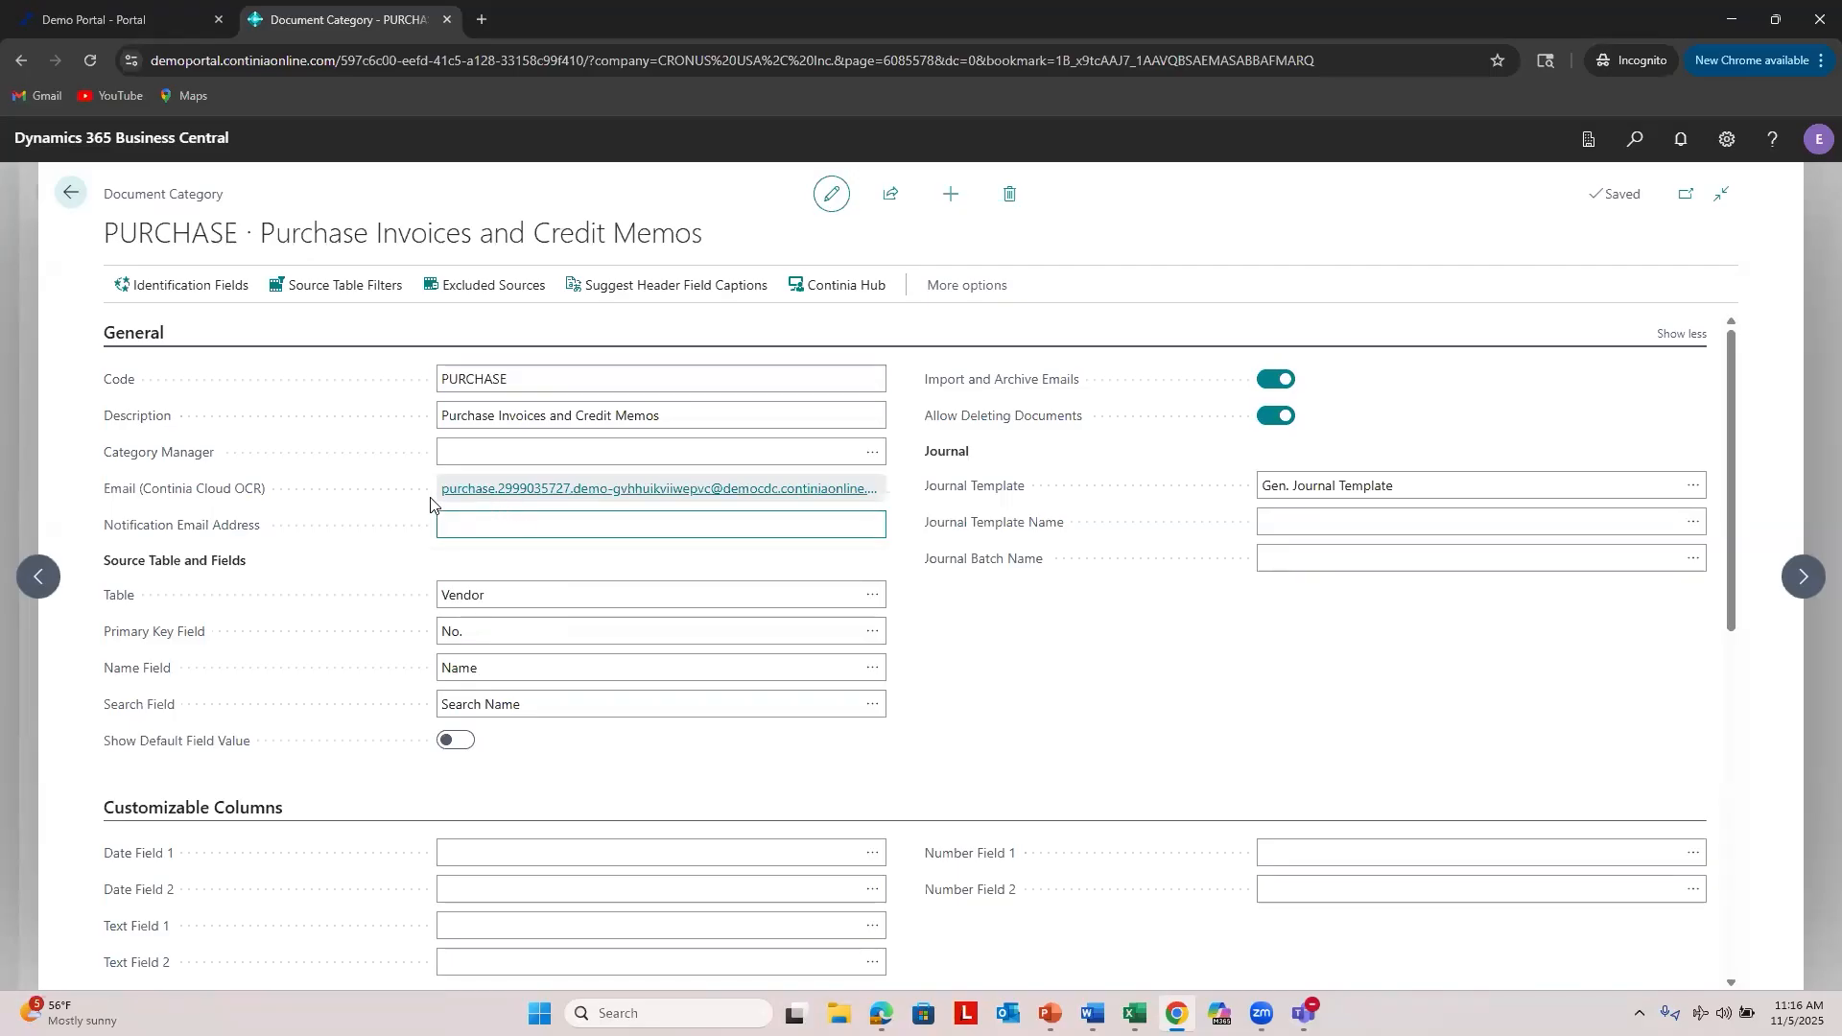
Step: Set Date Field 1 of the PURCHASE category's customizable columns to Due Date
{"action": "scroll", "coordinate": [438, 479], "scroll_direction": "down", "scroll_amount": 2}
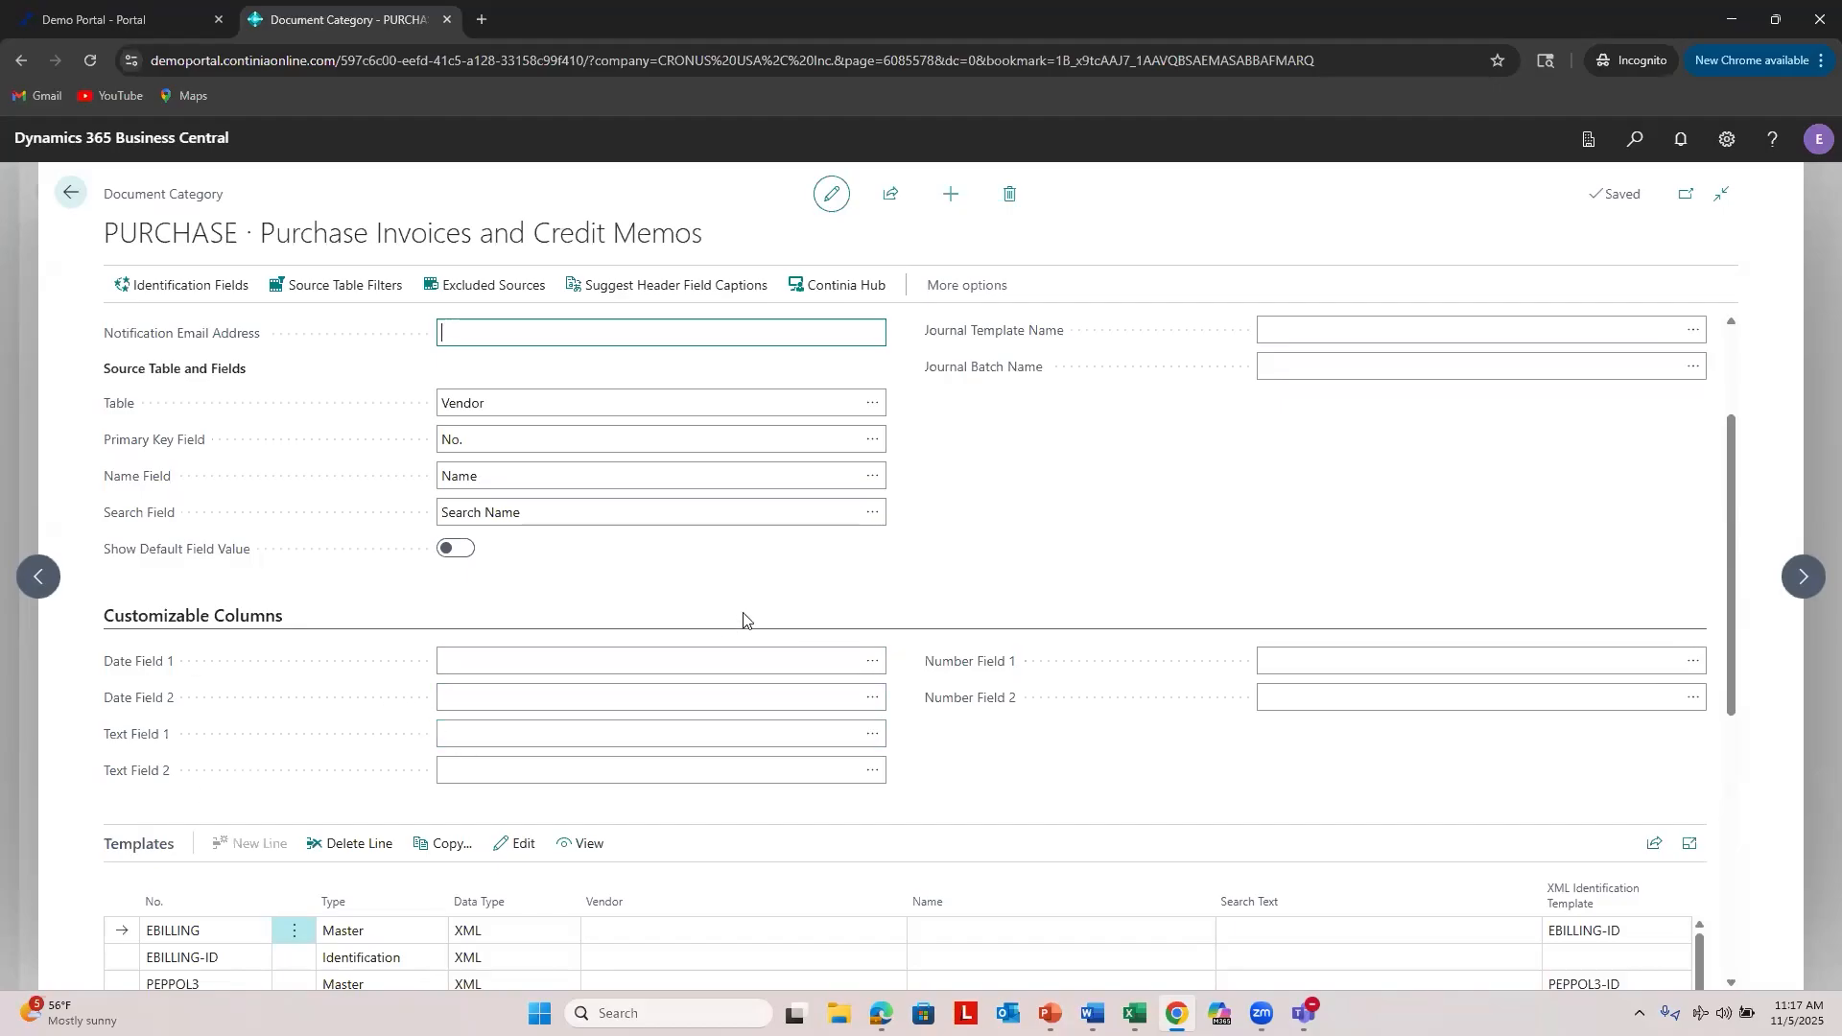
{"action": "left_click", "coordinate": [873, 669]}
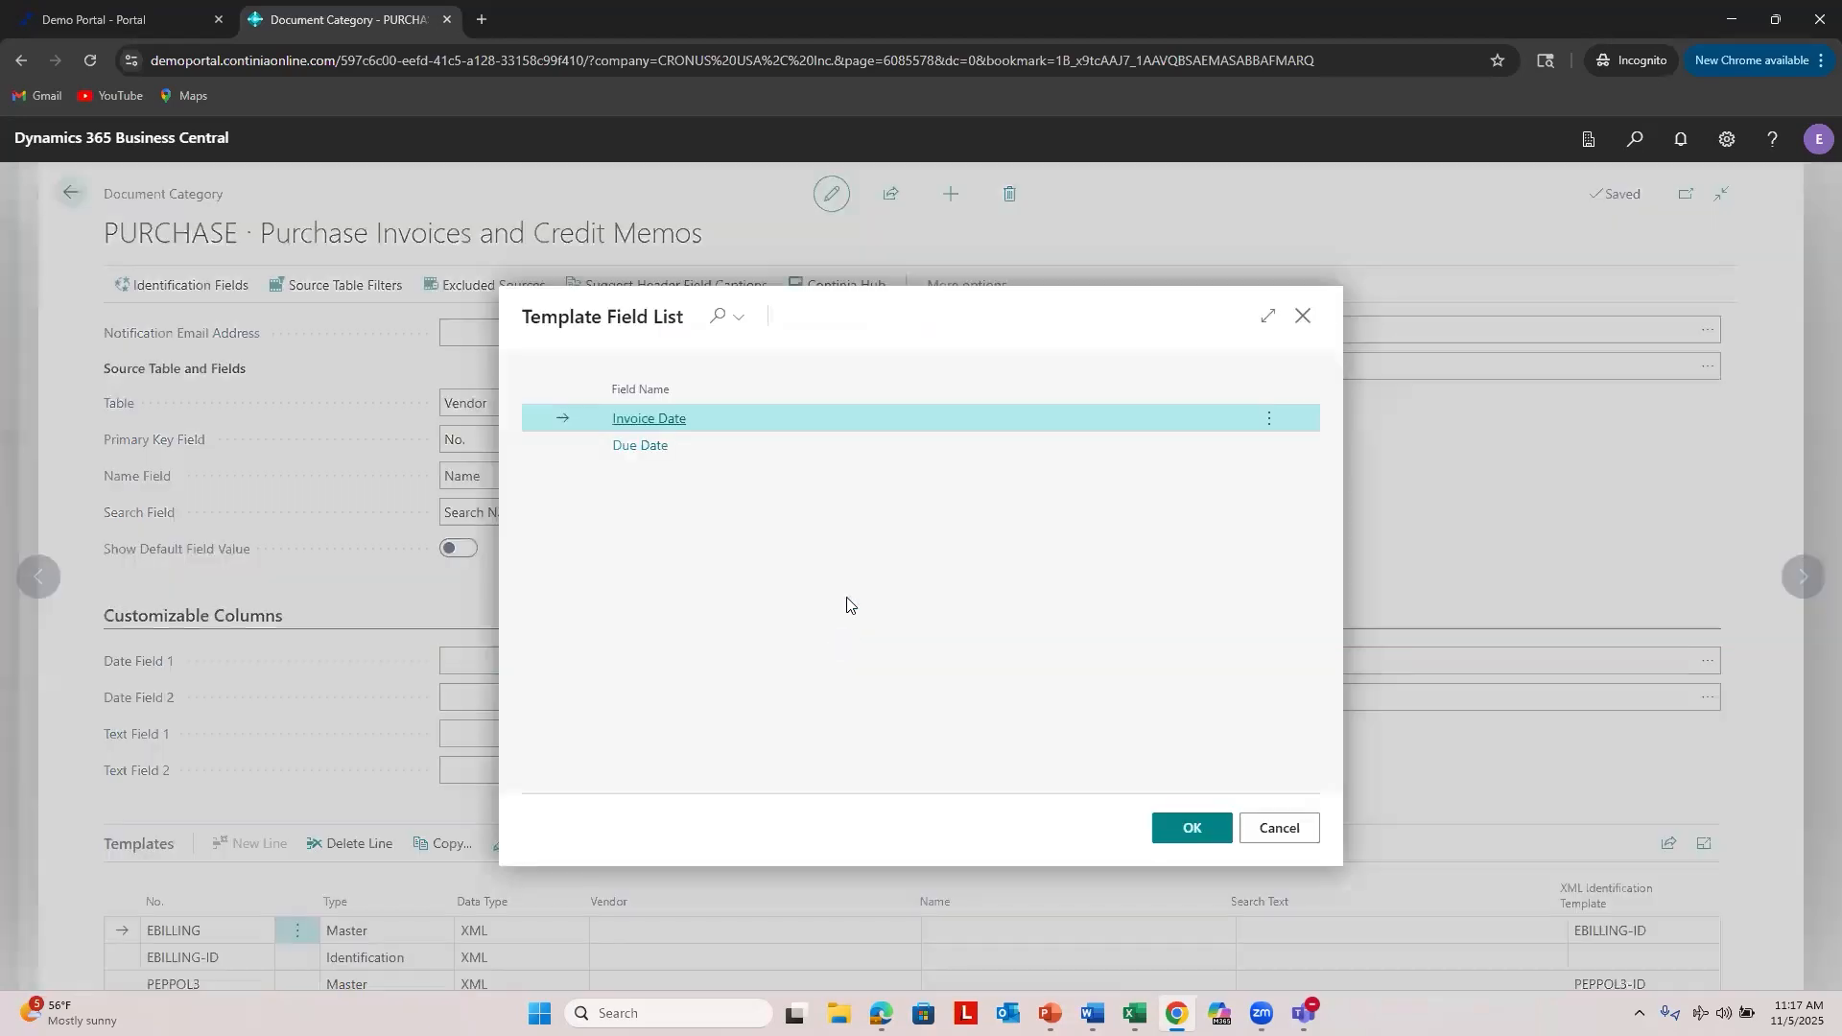
{"action": "left_click", "coordinate": [705, 447]}
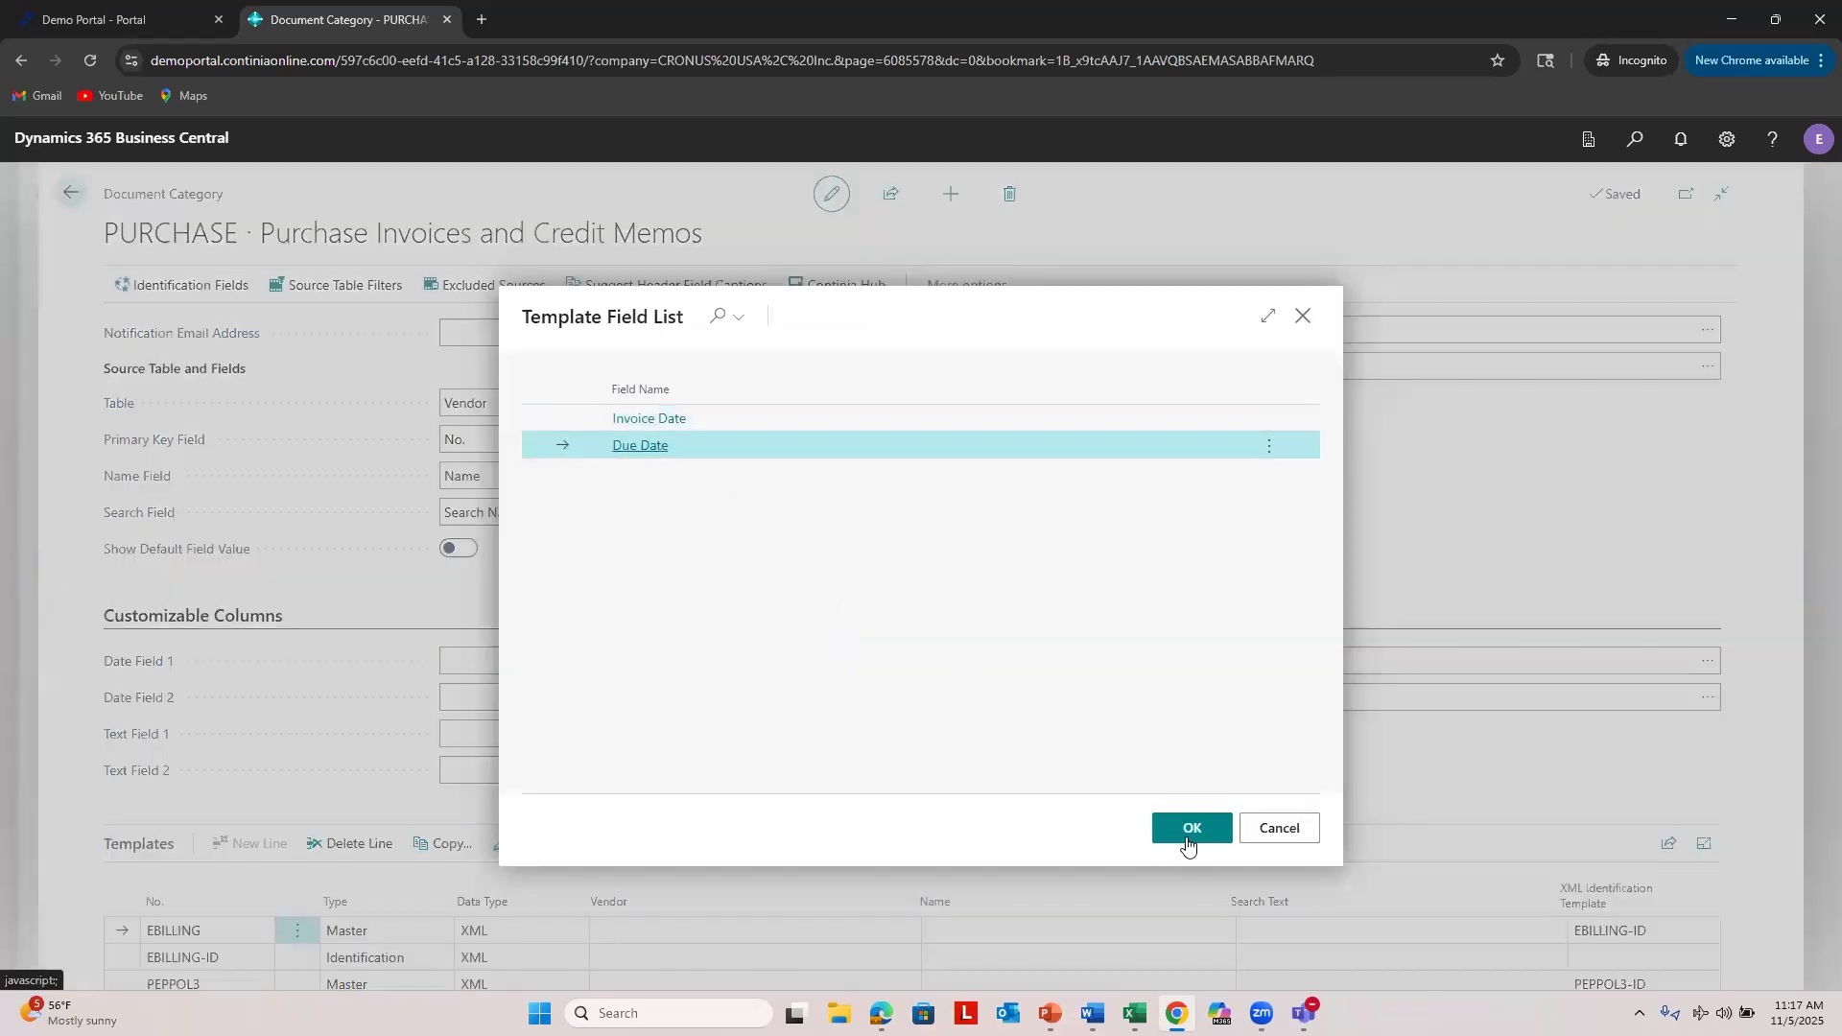
{"action": "left_click", "coordinate": [1189, 827]}
Step: Set Number Field 1 of the PURCHASE category's customizable columns to Amount Incl. Tax
{"action": "left_click", "coordinate": [1336, 654]}
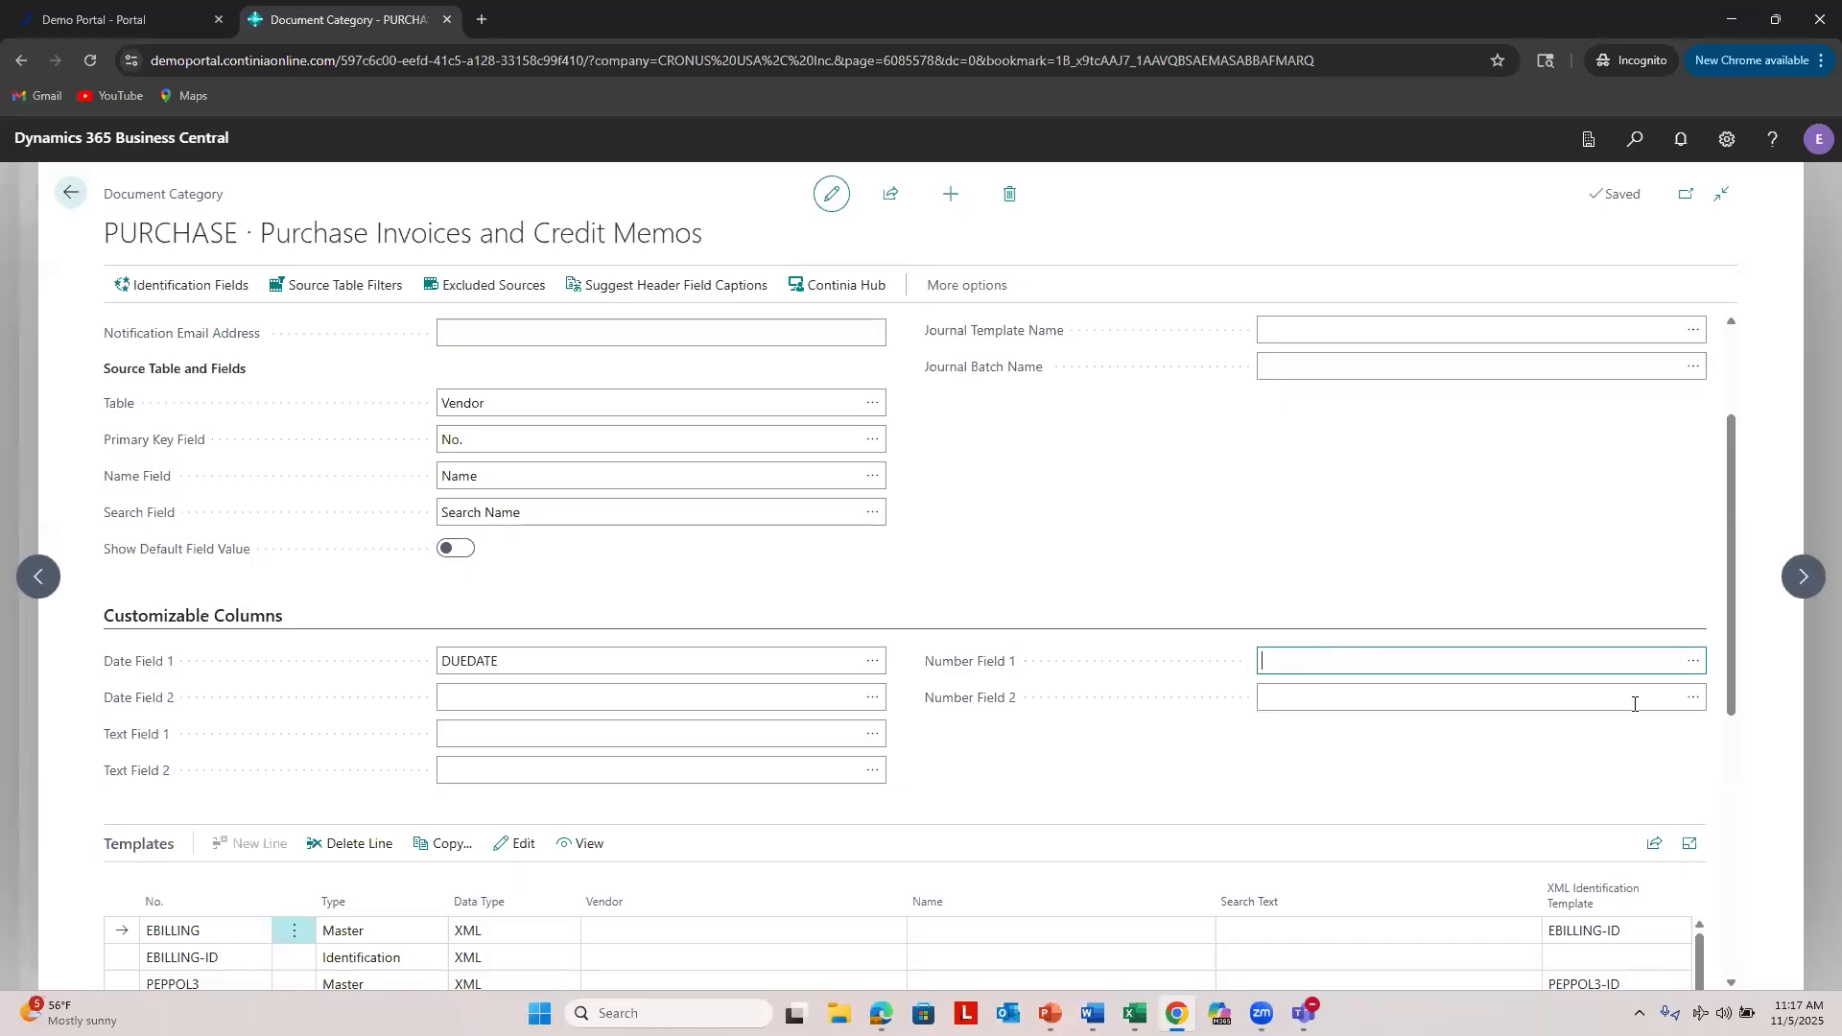
{"action": "left_click", "coordinate": [1694, 664]}
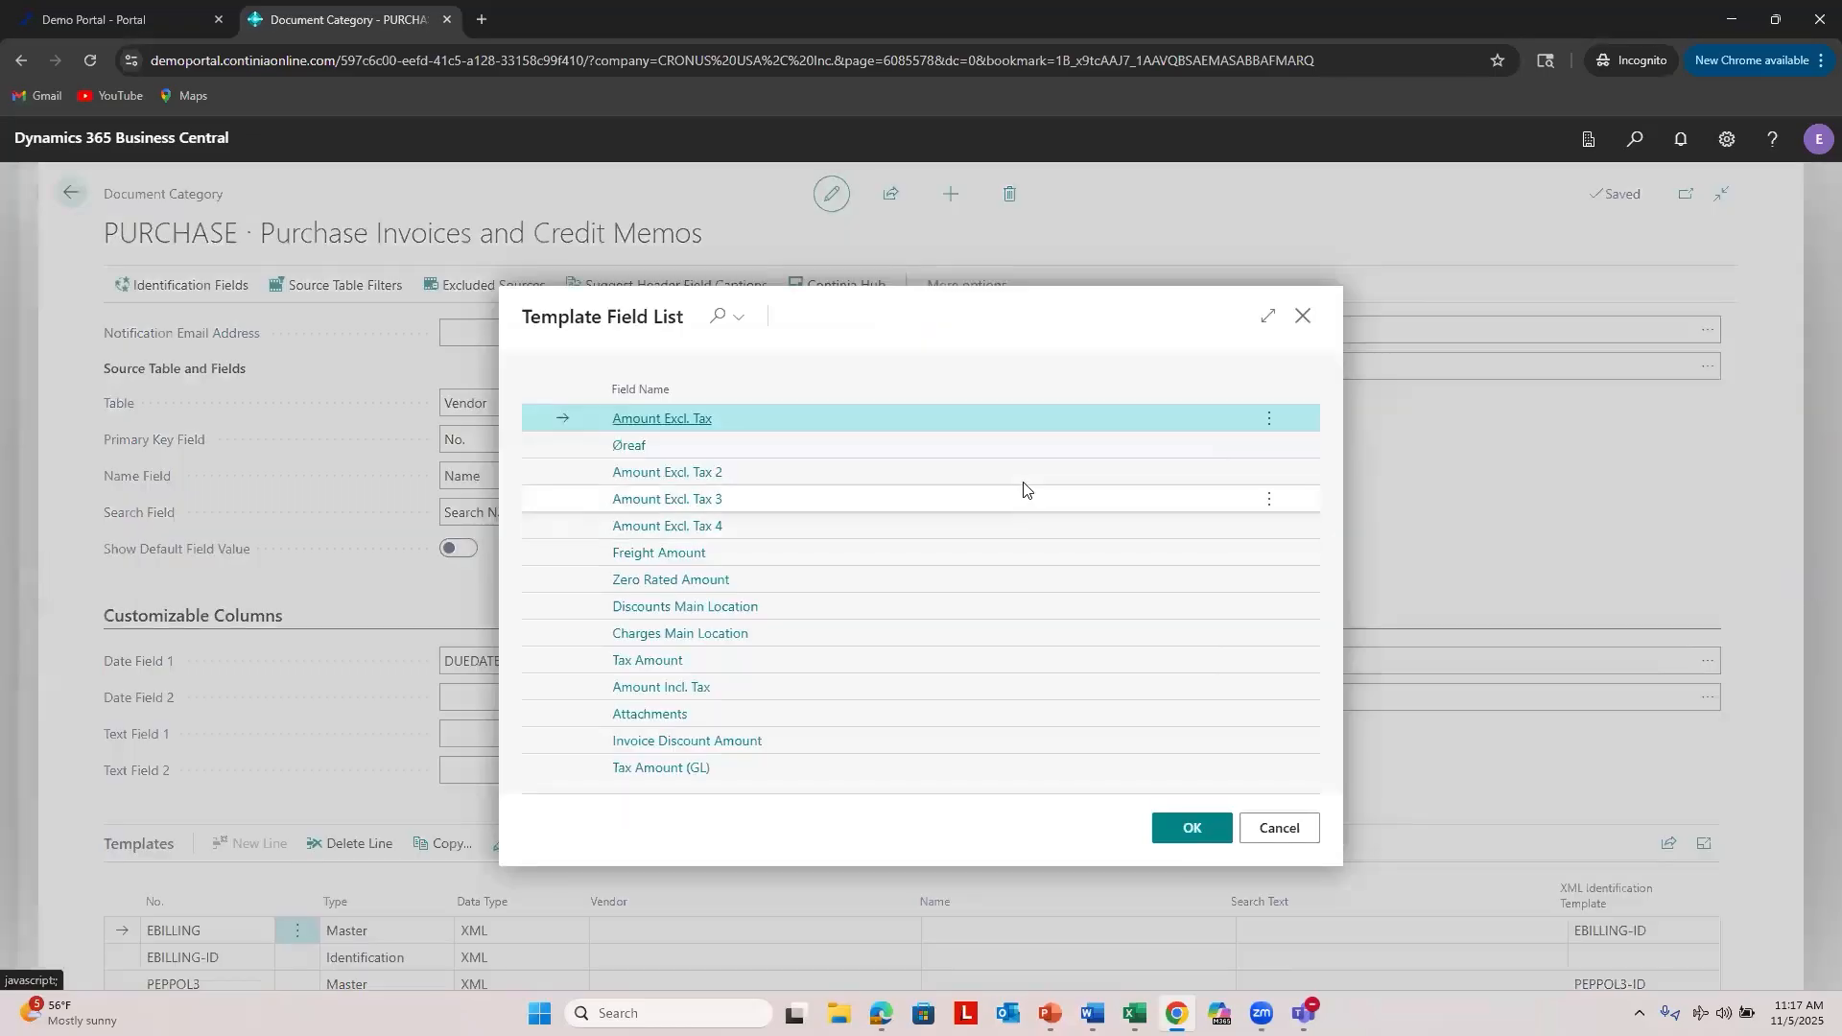
{"action": "left_click", "coordinate": [731, 687]}
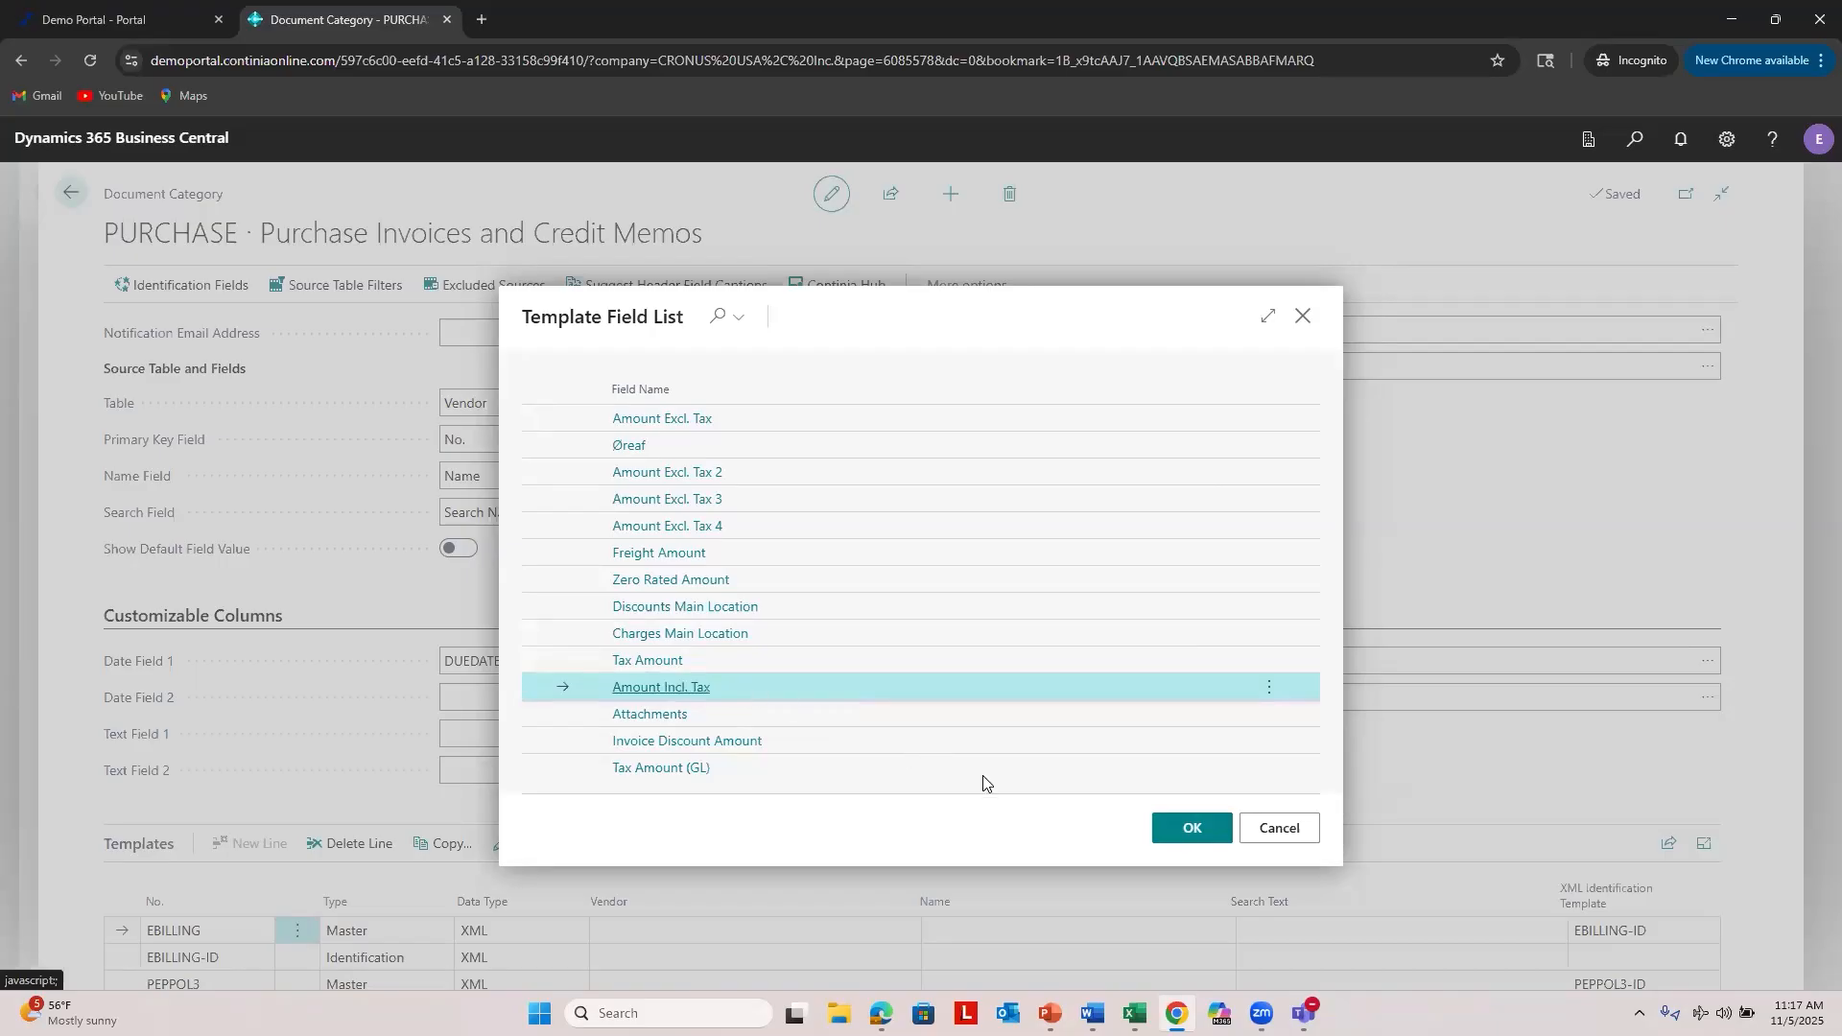
{"action": "left_click", "coordinate": [1176, 831]}
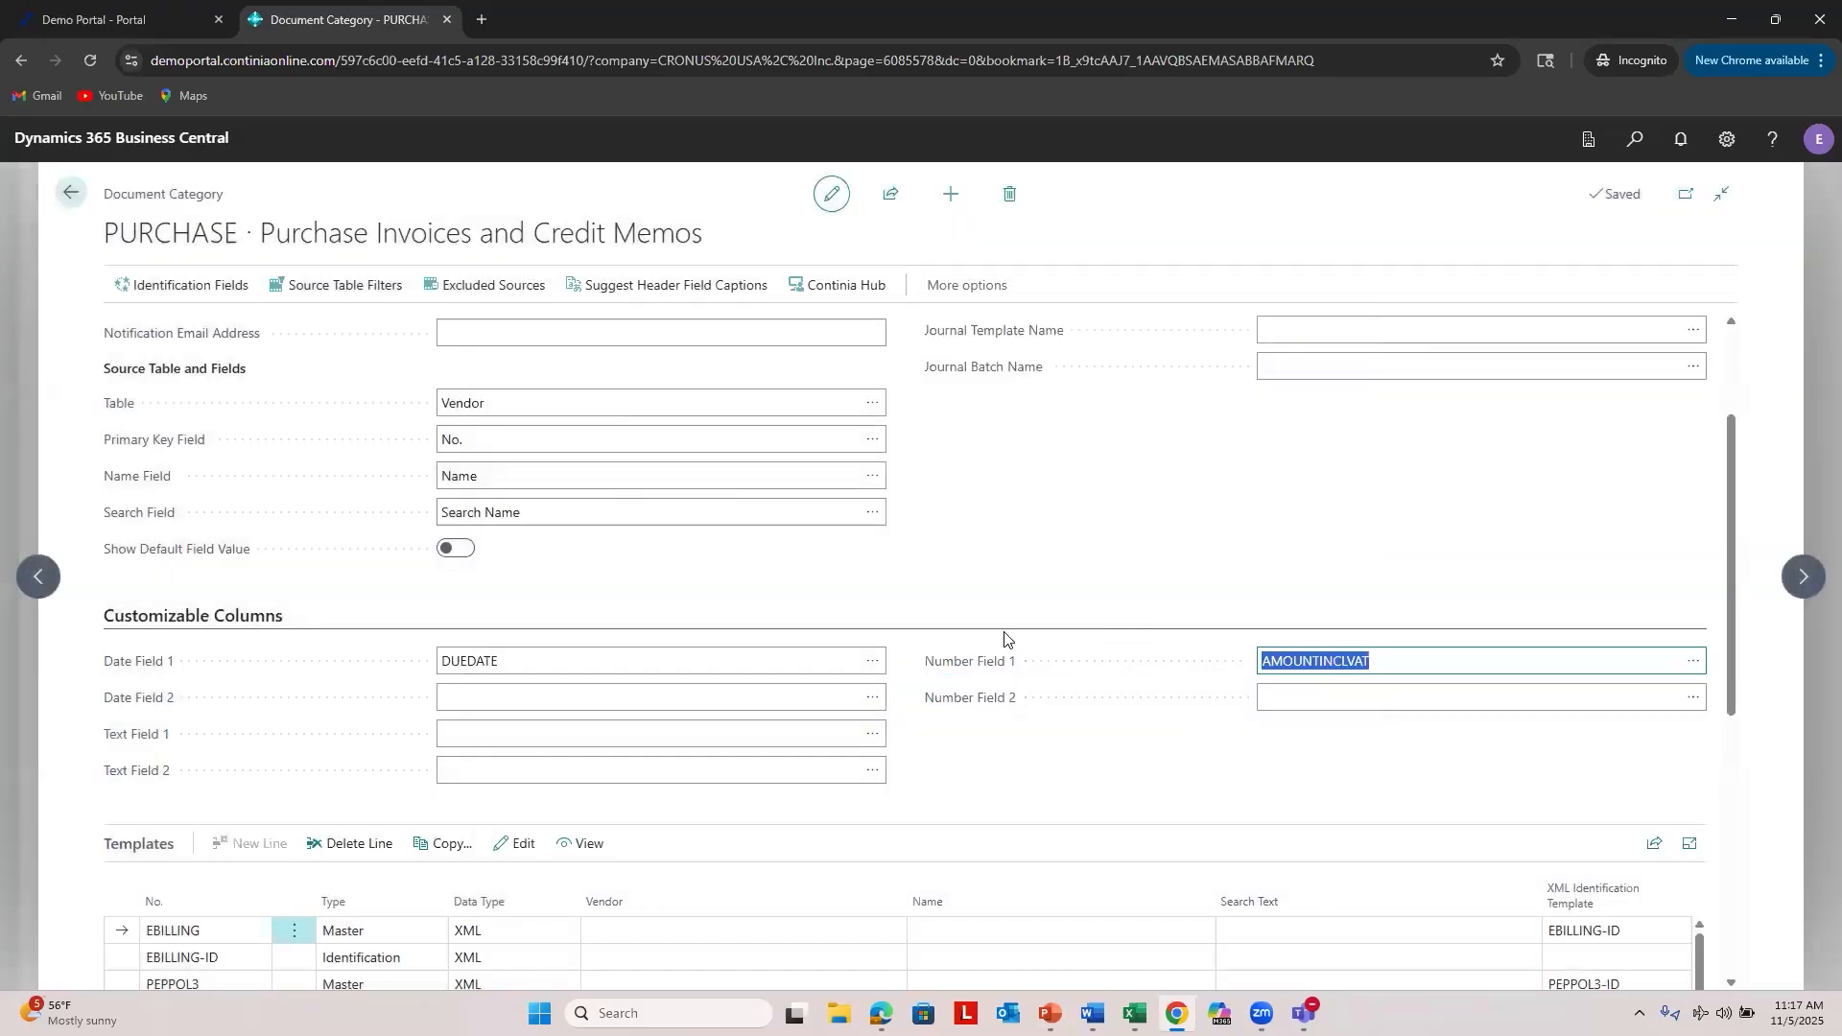
{"action": "left_click", "coordinate": [1387, 661]}
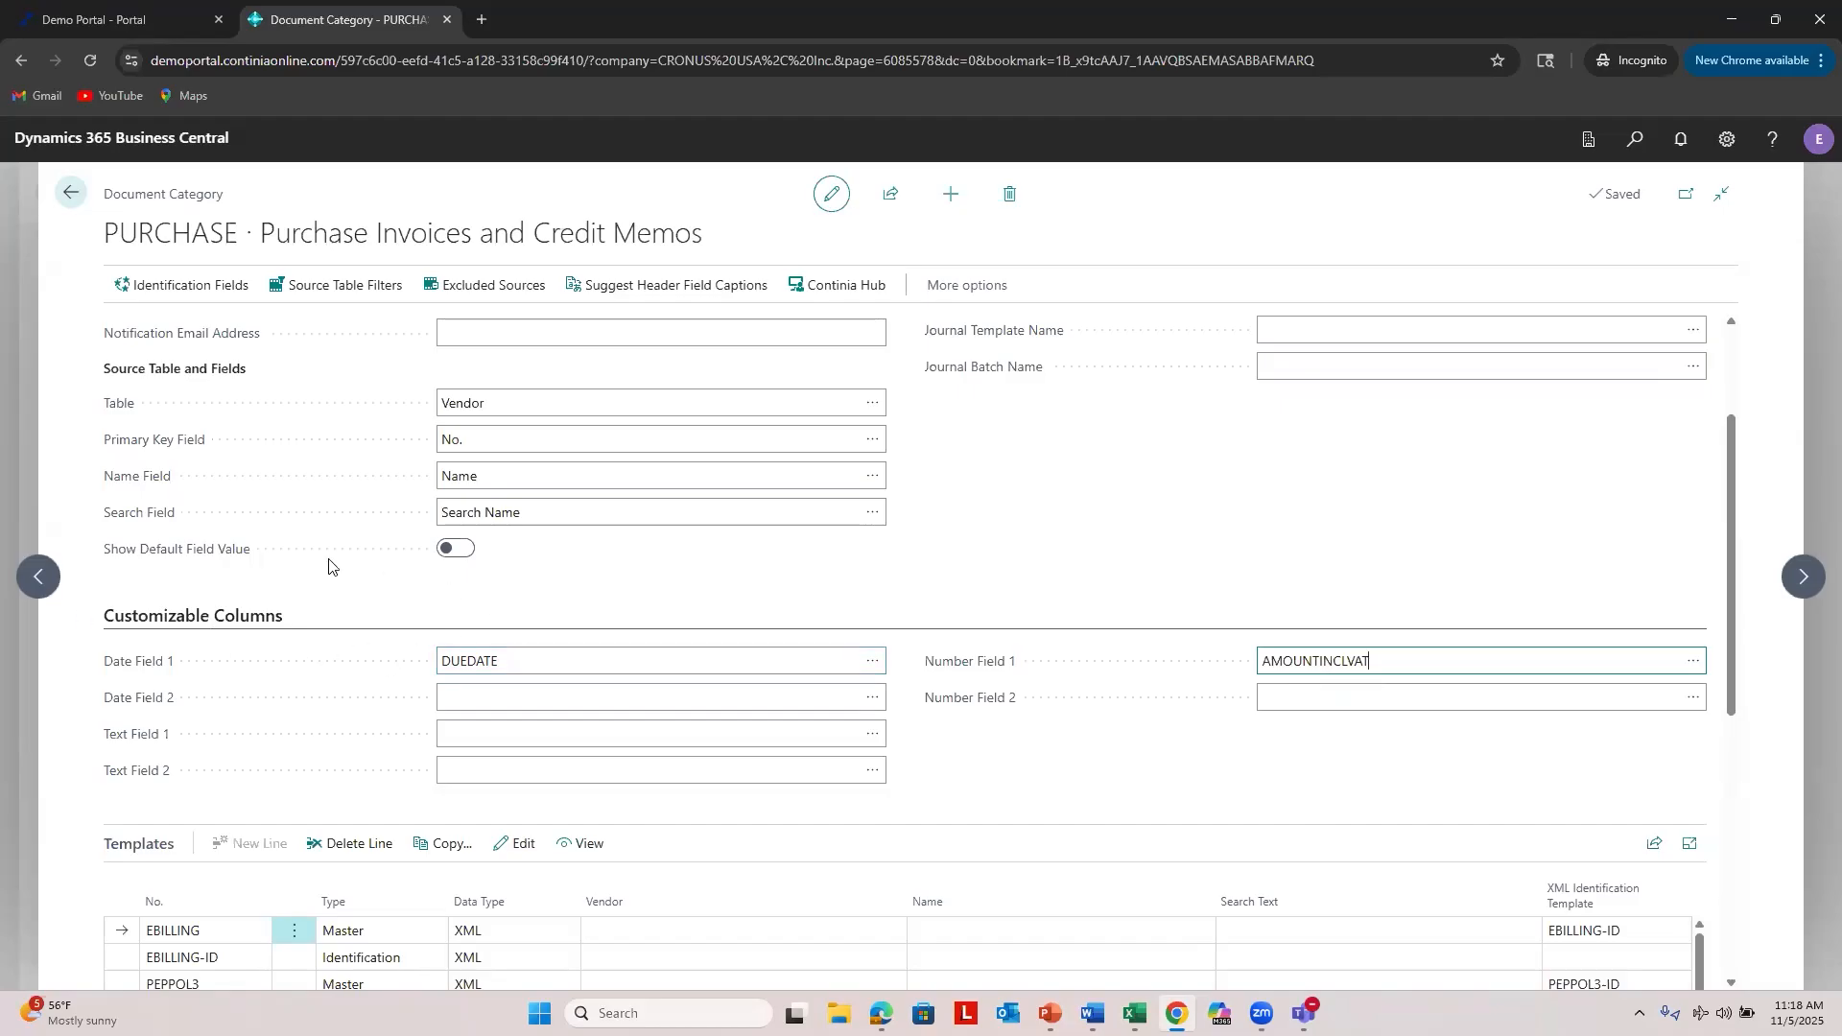
Step: Find the PURCHASE-NA master template among the category's templates and open its template card for editing at full width
{"action": "scroll", "coordinate": [333, 518], "scroll_direction": "down", "scroll_amount": 4}
{"action": "scroll", "coordinate": [270, 628], "scroll_direction": "down", "scroll_amount": 4}
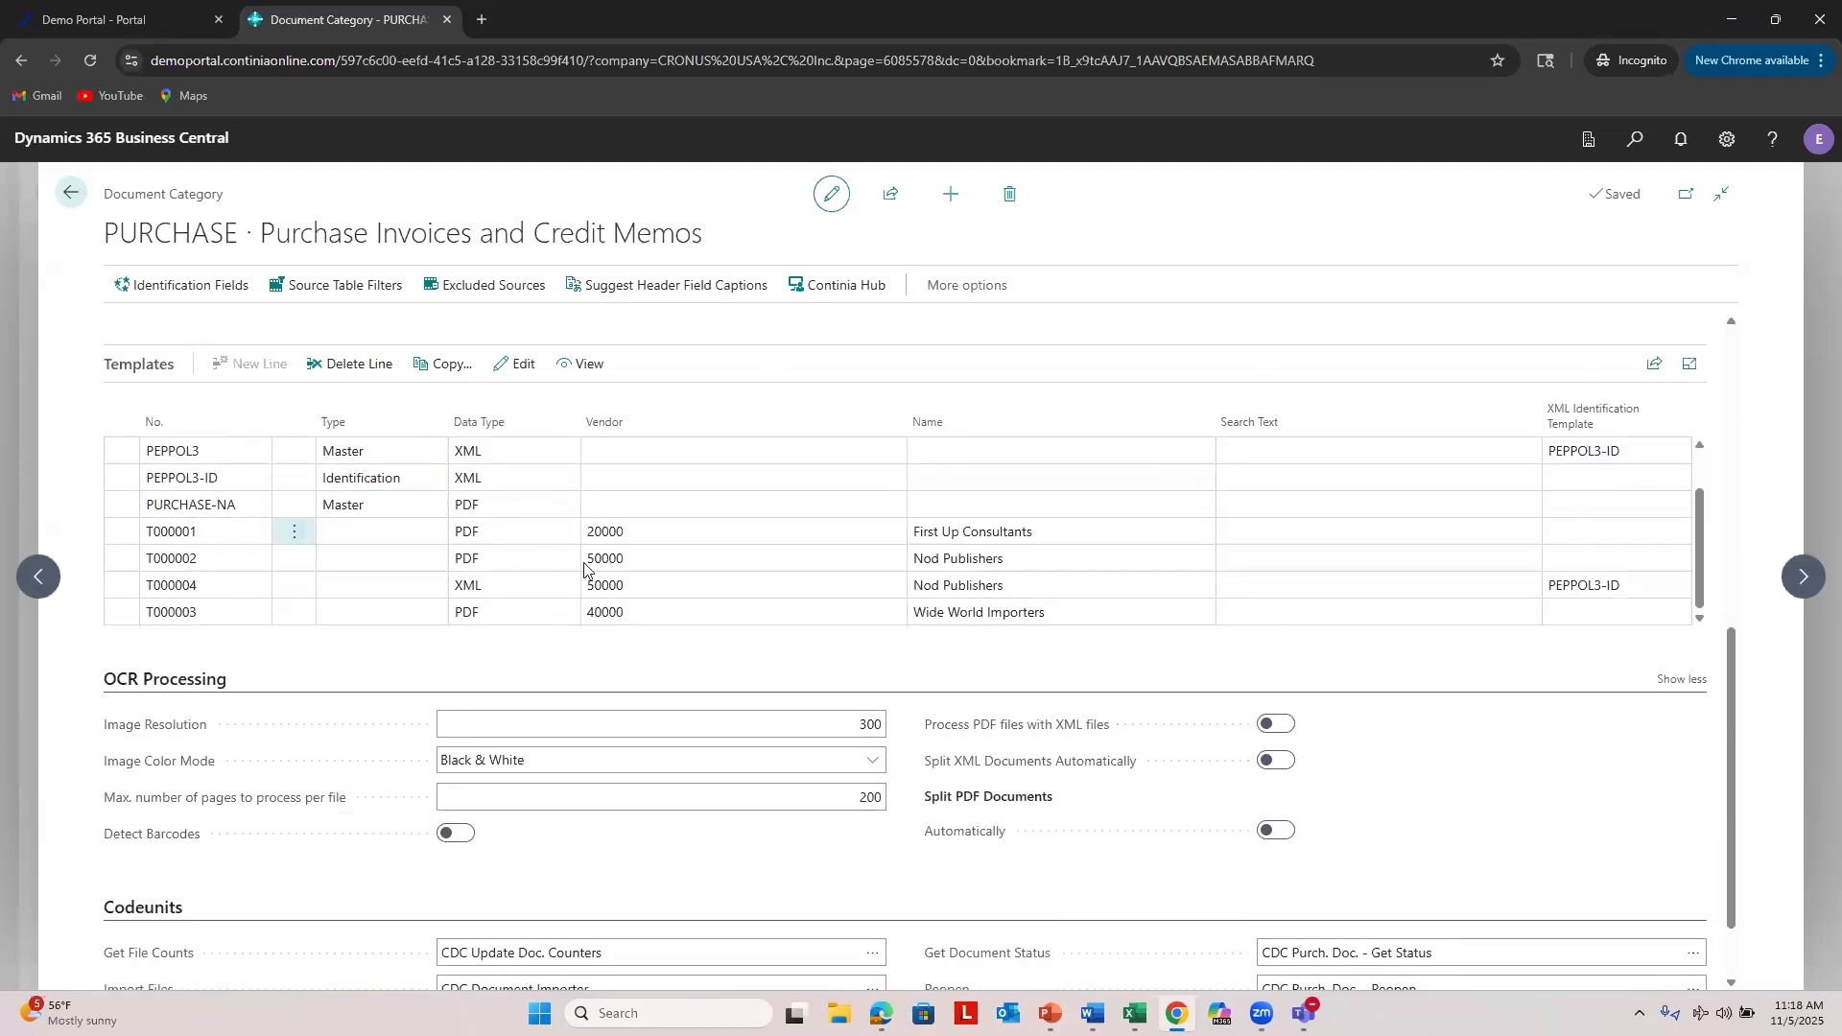
{"action": "scroll", "coordinate": [585, 568], "scroll_direction": "up", "scroll_amount": 2}
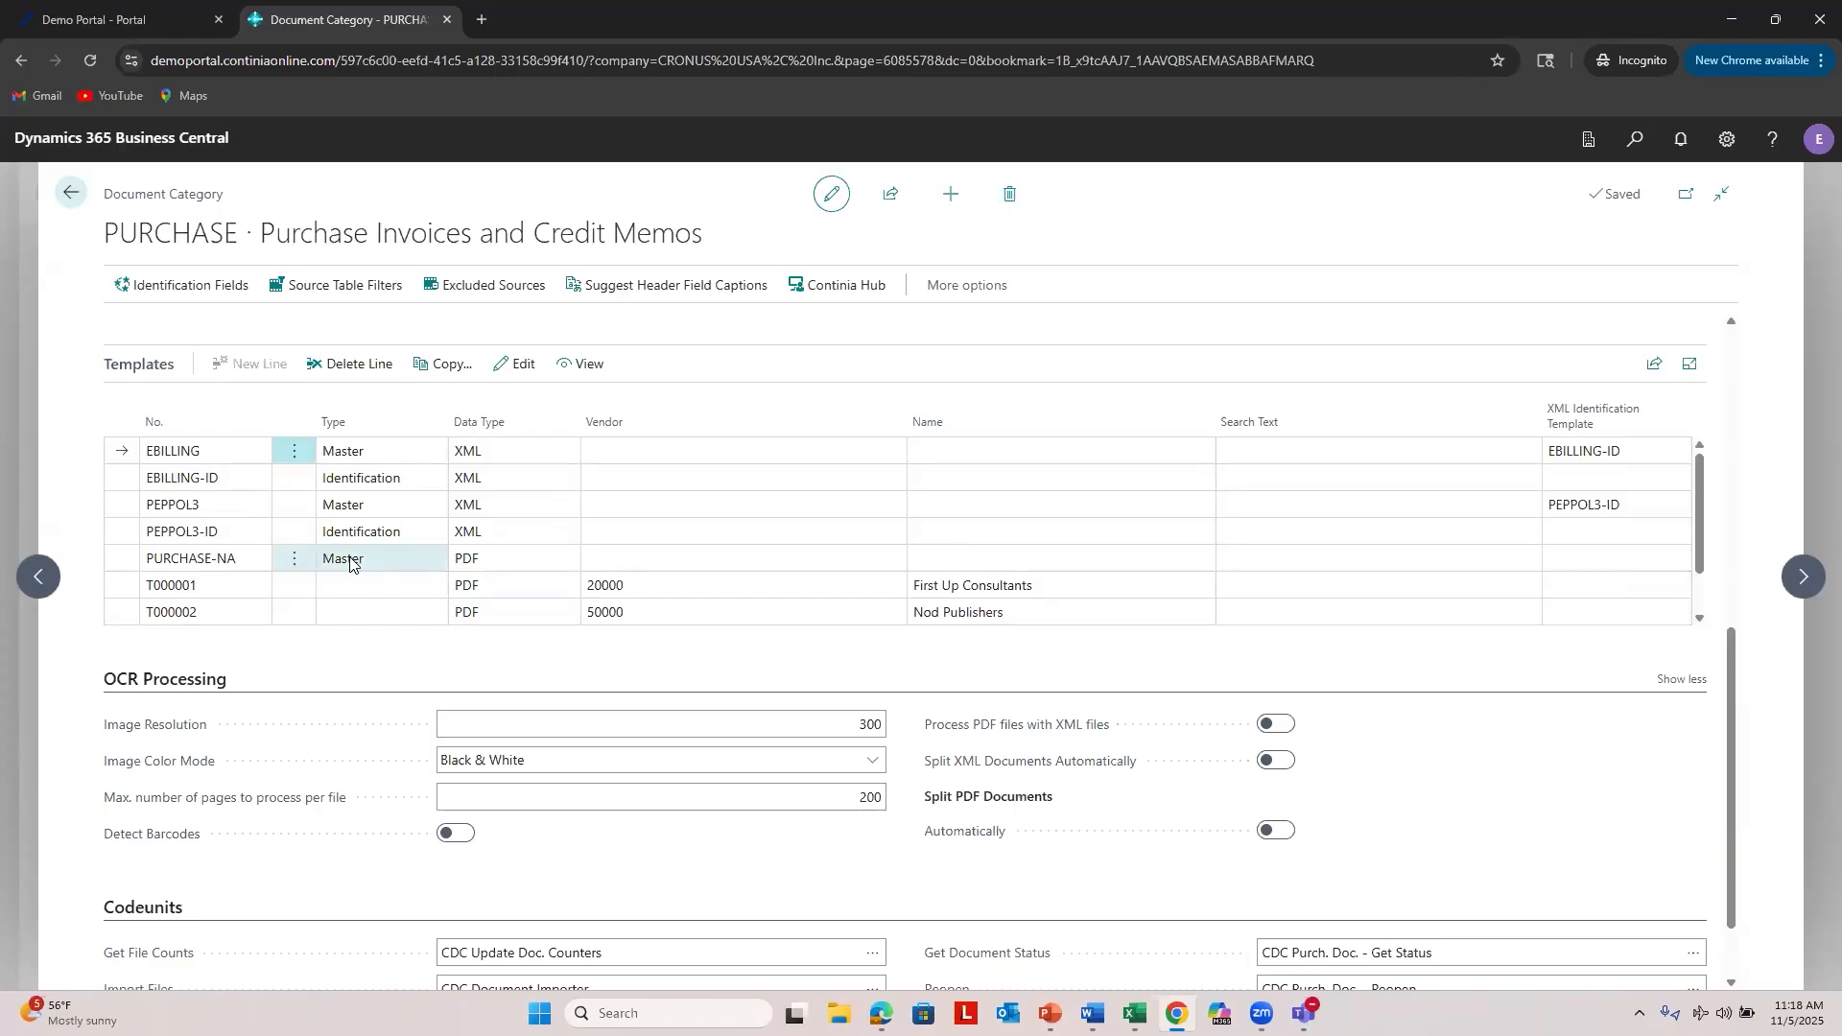
{"action": "left_click", "coordinate": [348, 563]}
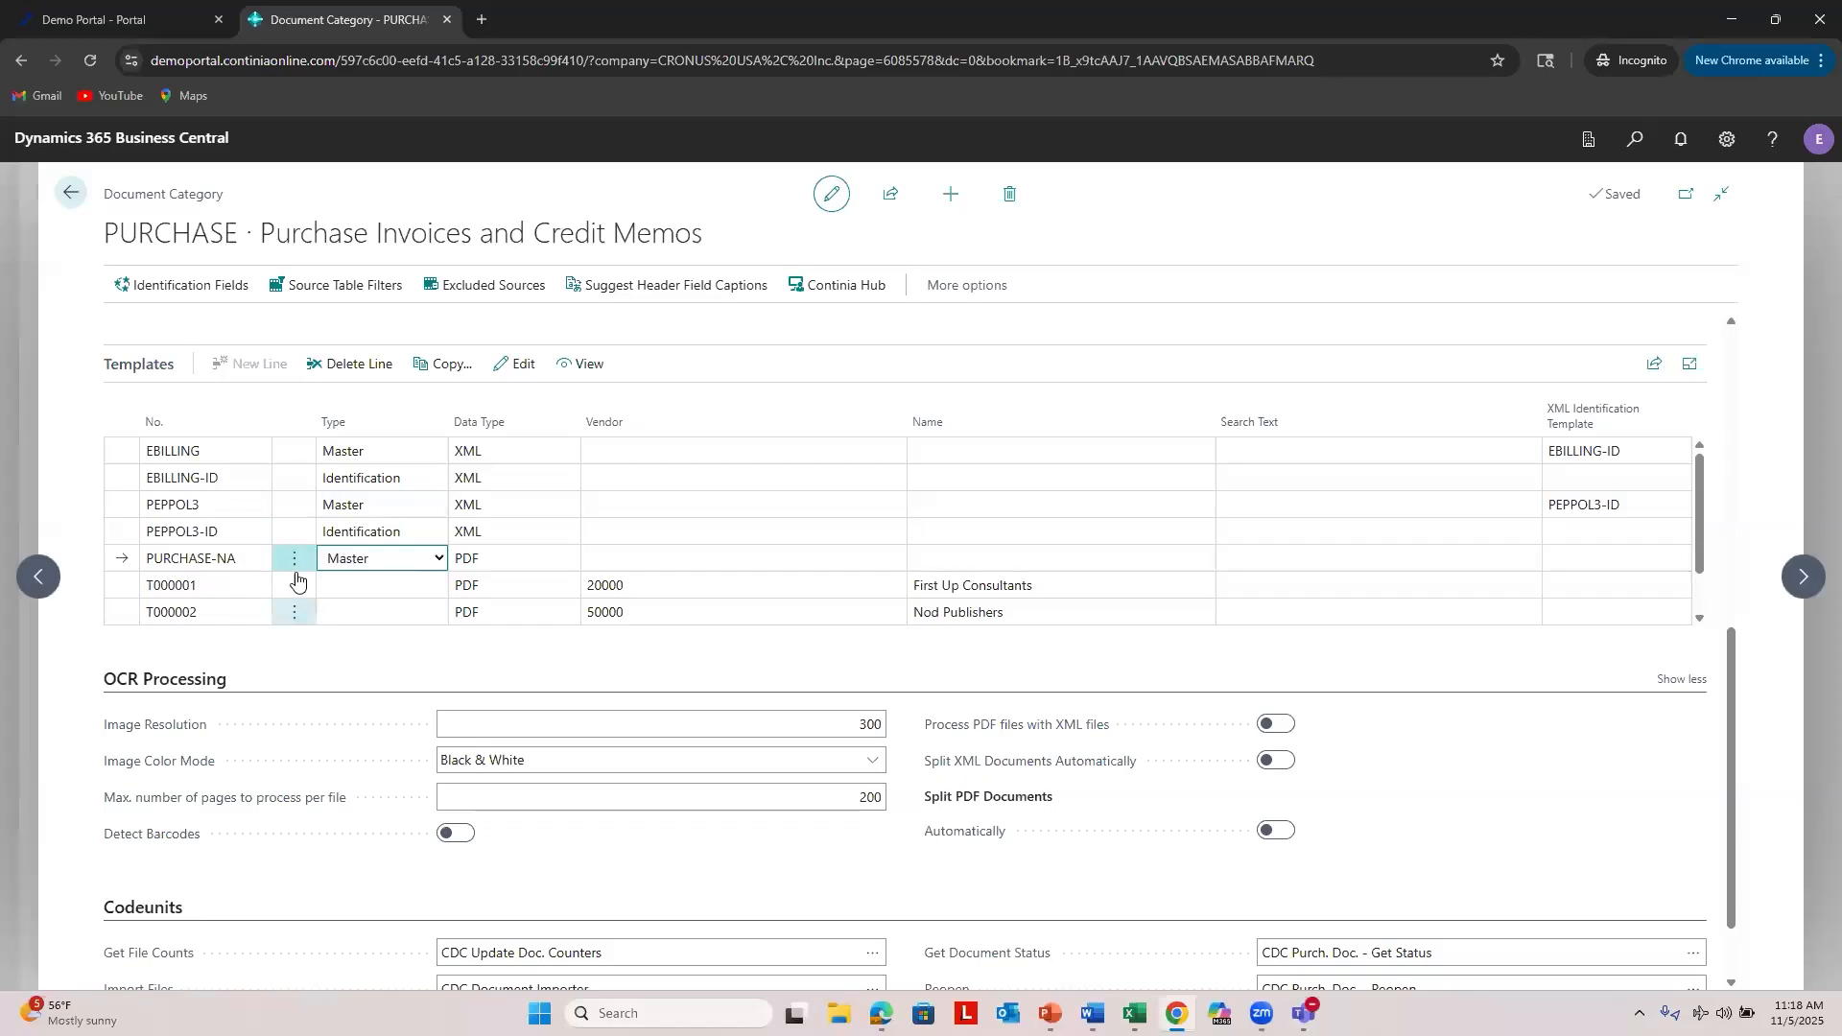
{"action": "left_click", "coordinate": [517, 368]}
{"action": "left_click", "coordinate": [517, 367]}
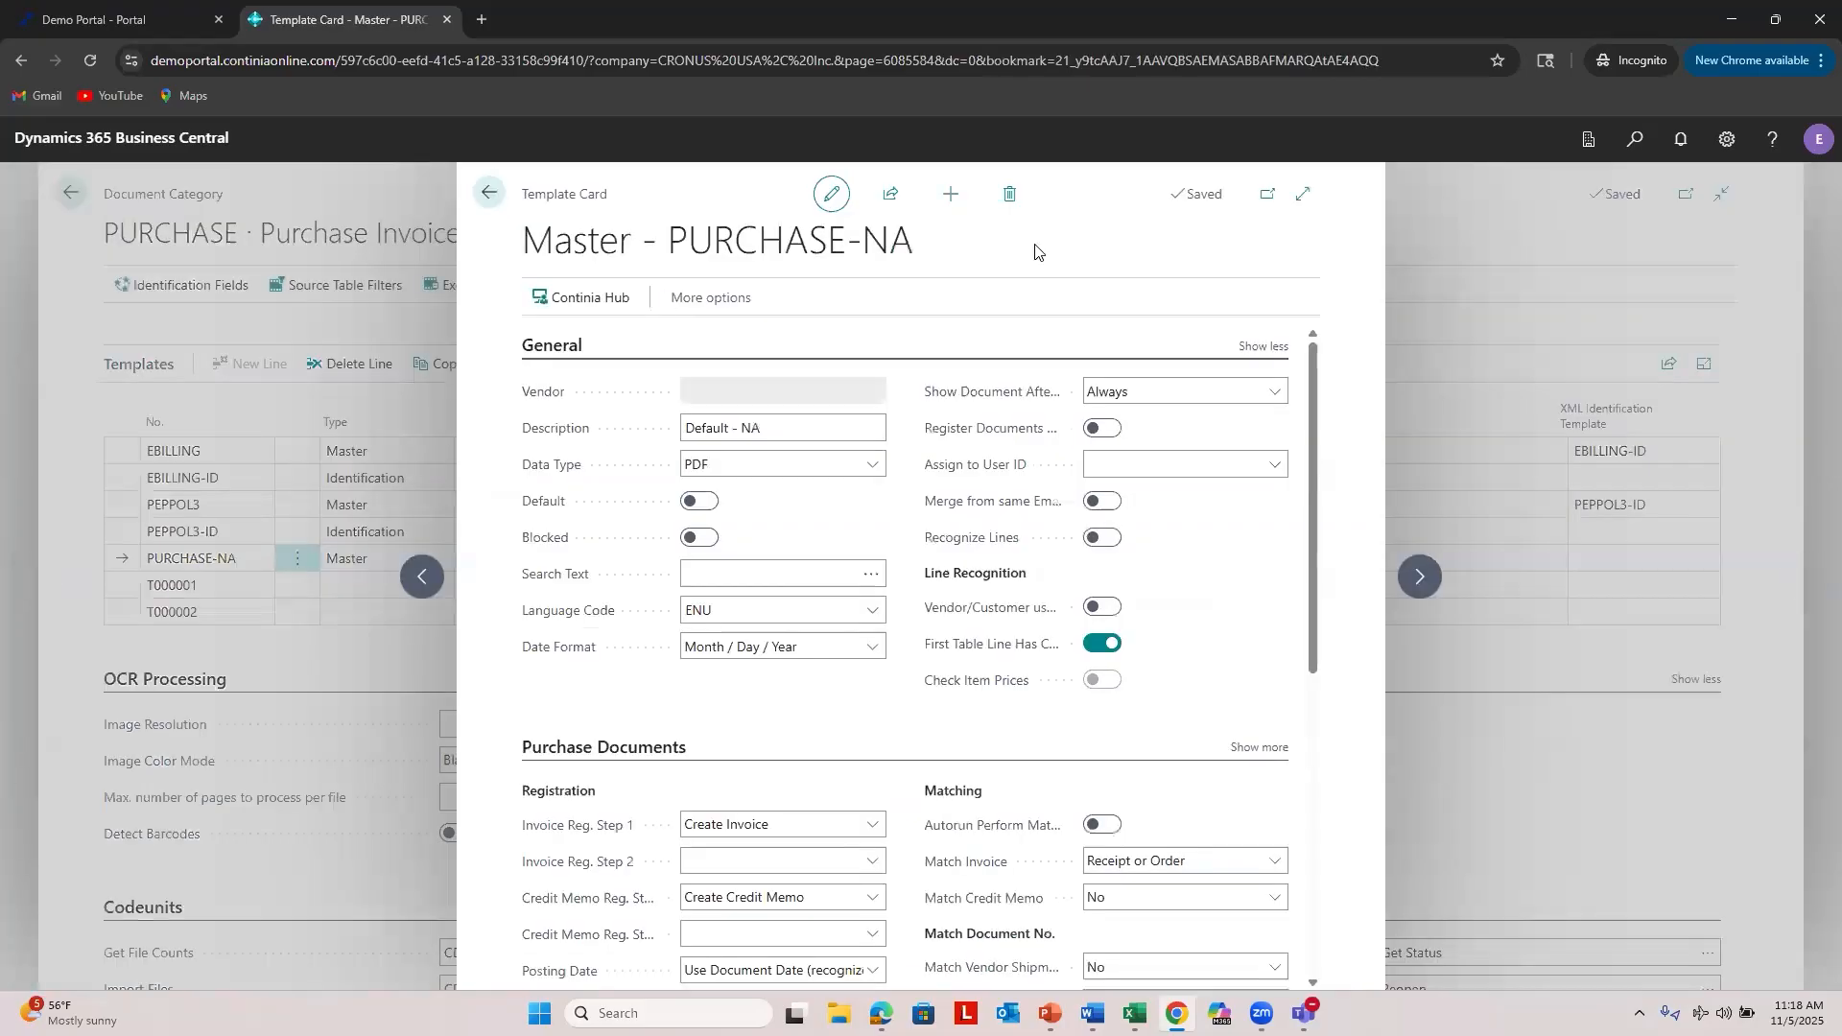
{"action": "left_click", "coordinate": [1297, 195]}
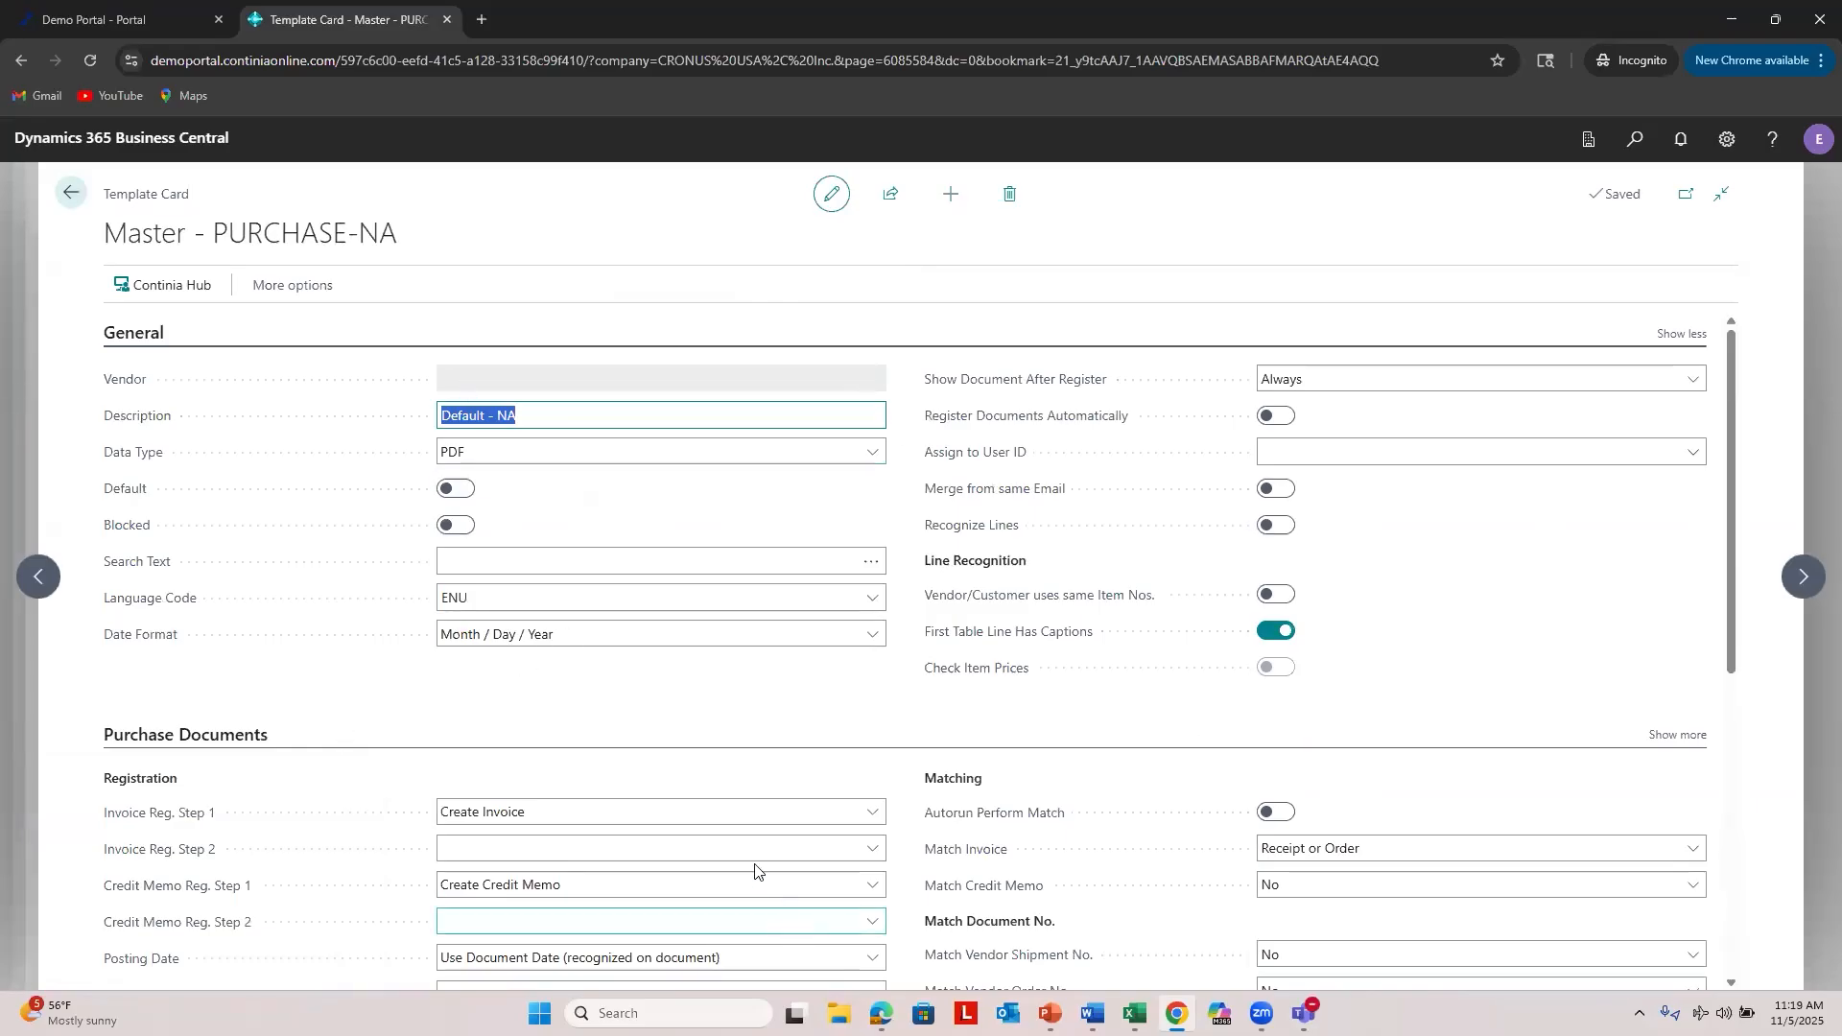
Step: Look through the PURCHASE-NA template card and check the Show Document After Register options, automatic registration and line recognition settings
{"action": "scroll", "coordinate": [614, 690], "scroll_direction": "down", "scroll_amount": 4}
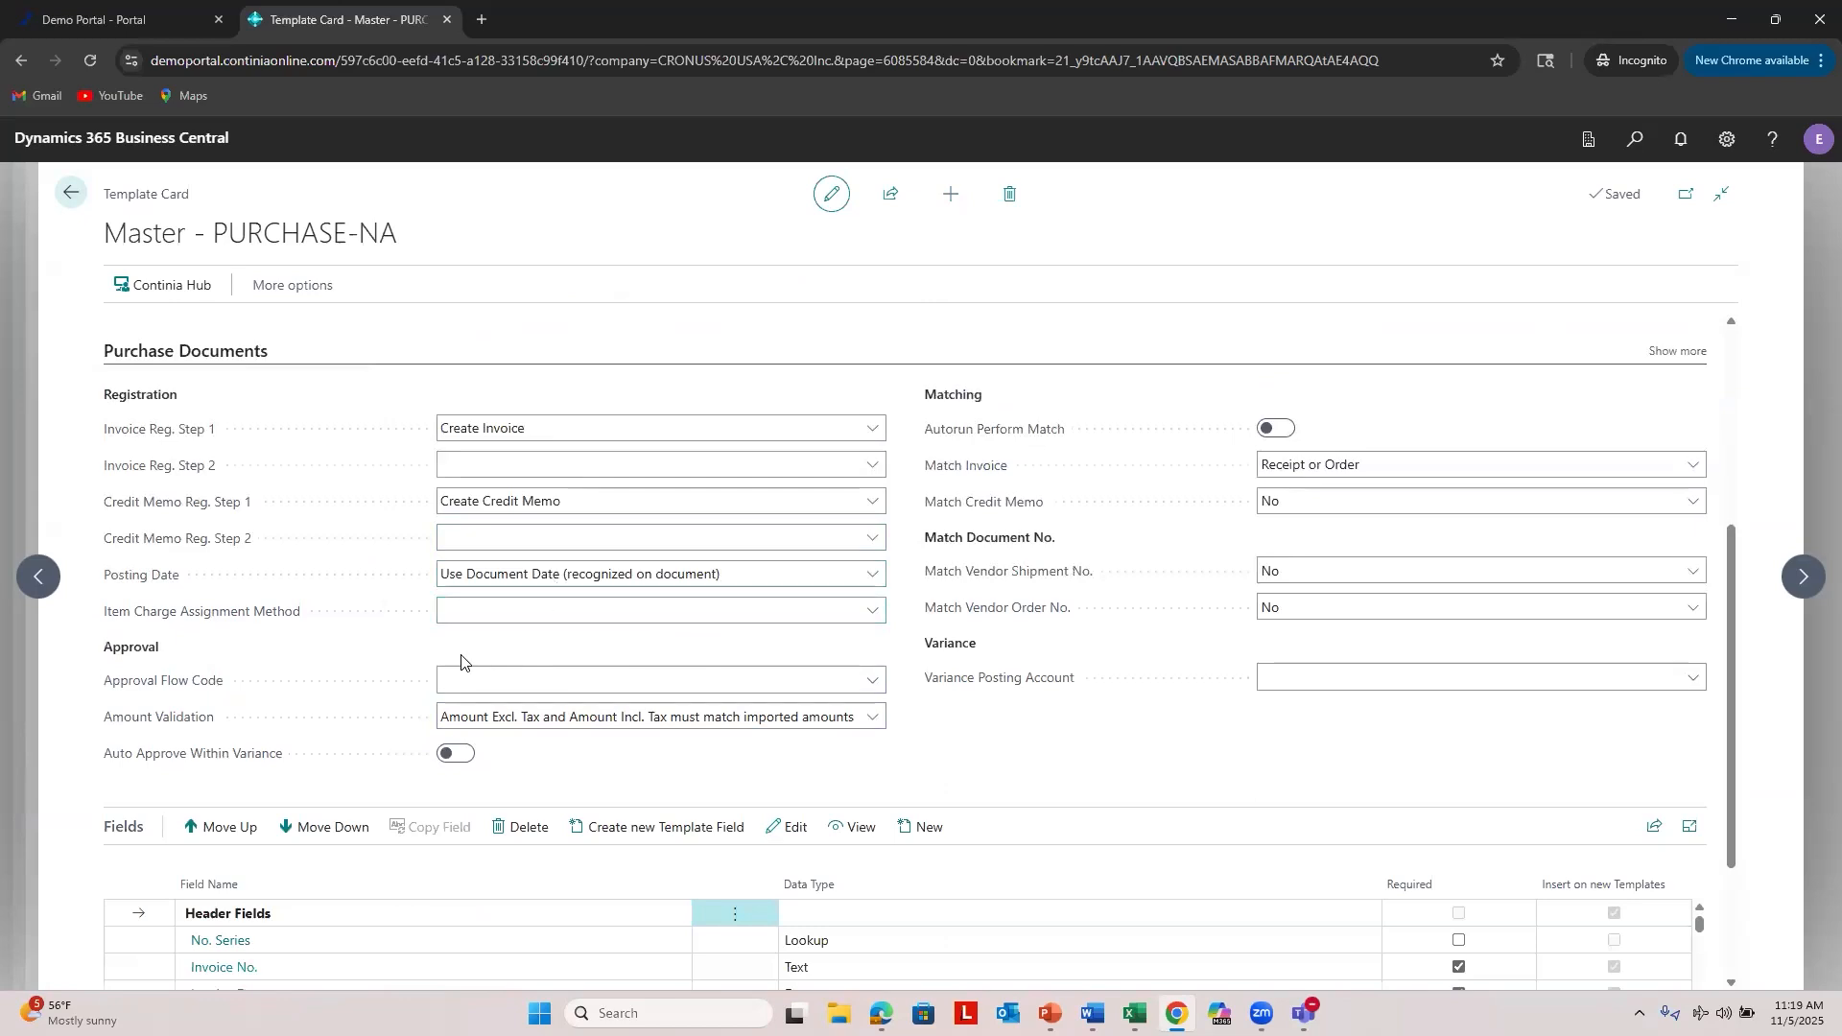
{"action": "scroll", "coordinate": [552, 581], "scroll_direction": "down", "scroll_amount": 2}
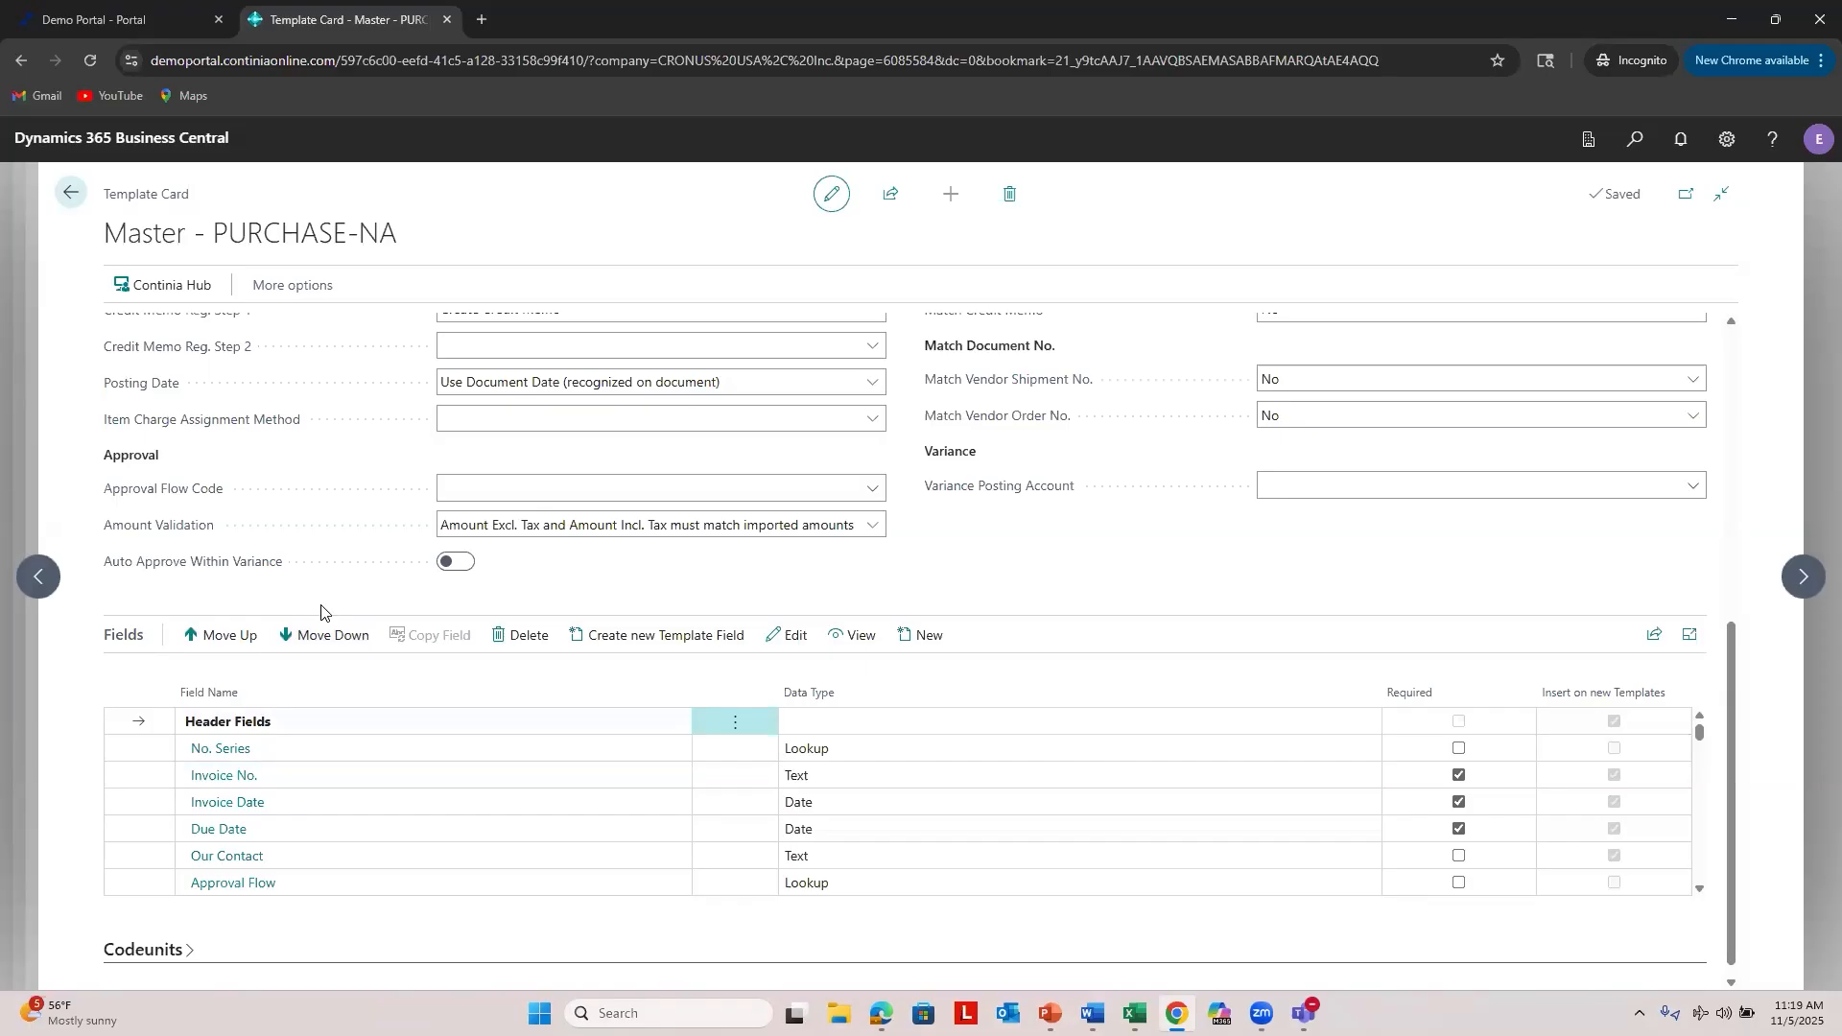
{"action": "scroll", "coordinate": [324, 614], "scroll_direction": "up", "scroll_amount": 6}
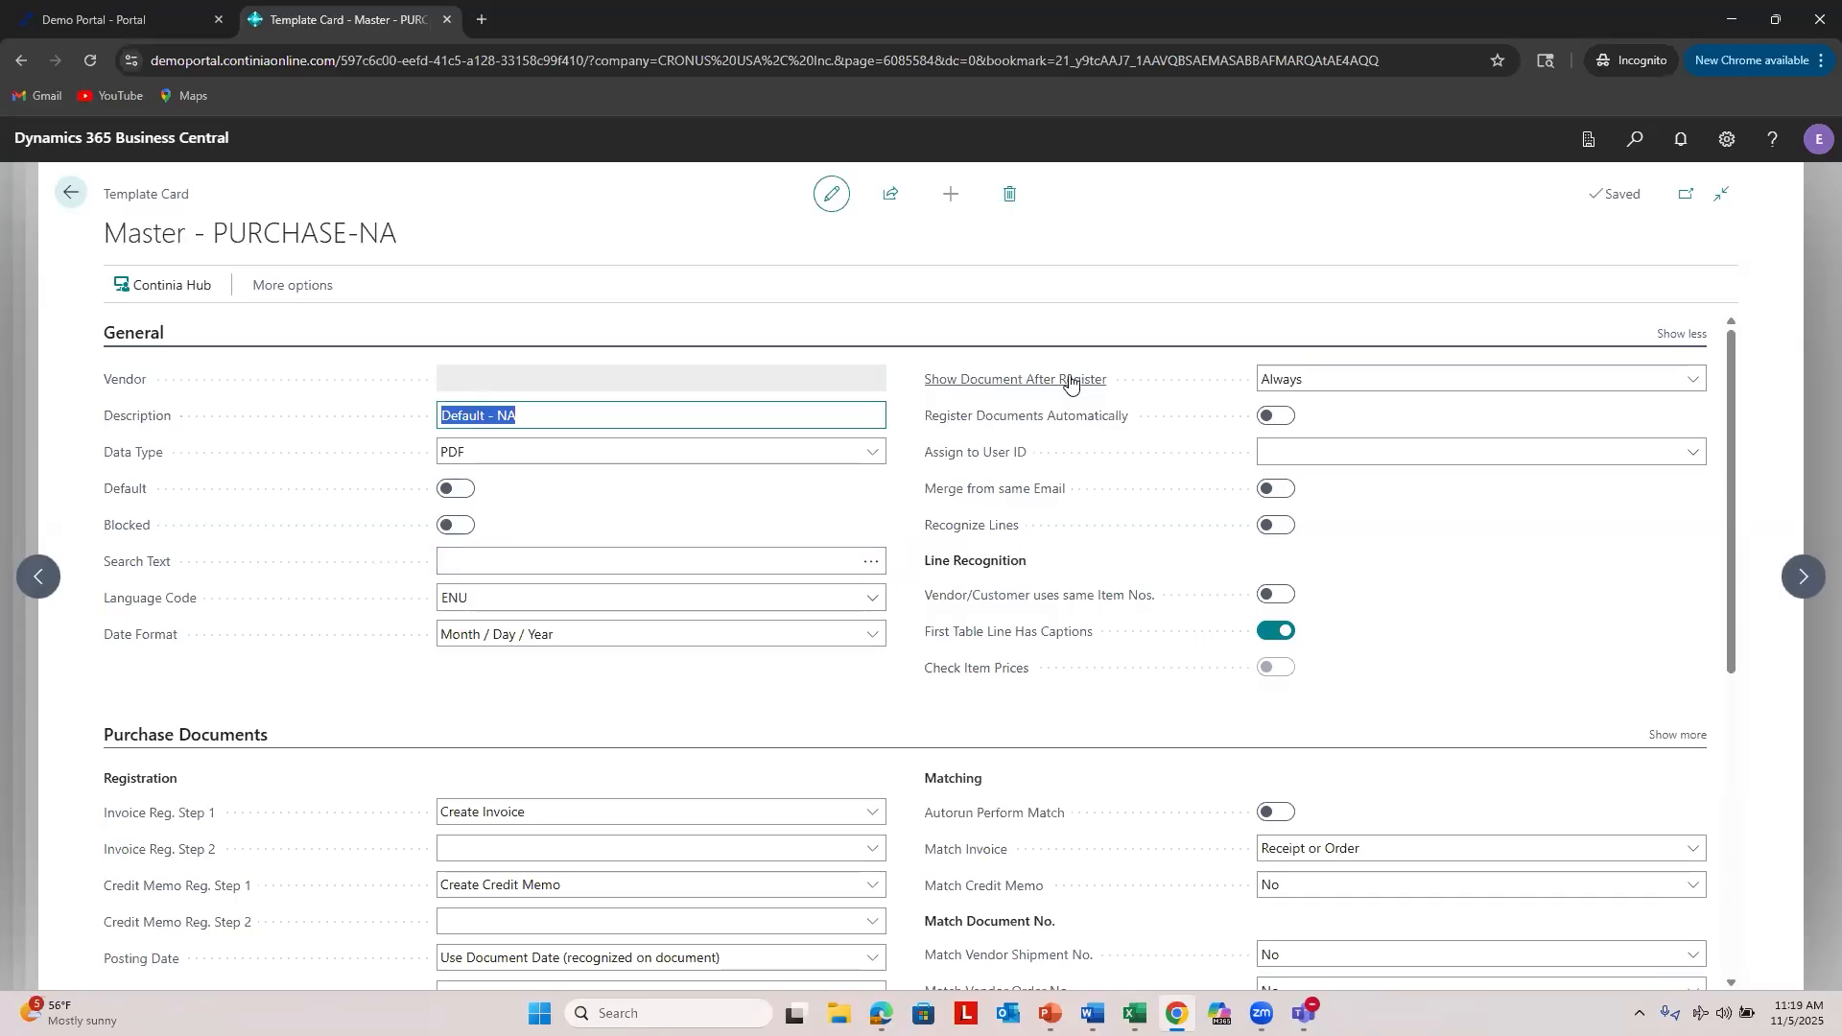
{"action": "mouse_move", "coordinate": [1071, 380]}
{"action": "left_click", "coordinate": [1282, 388]}
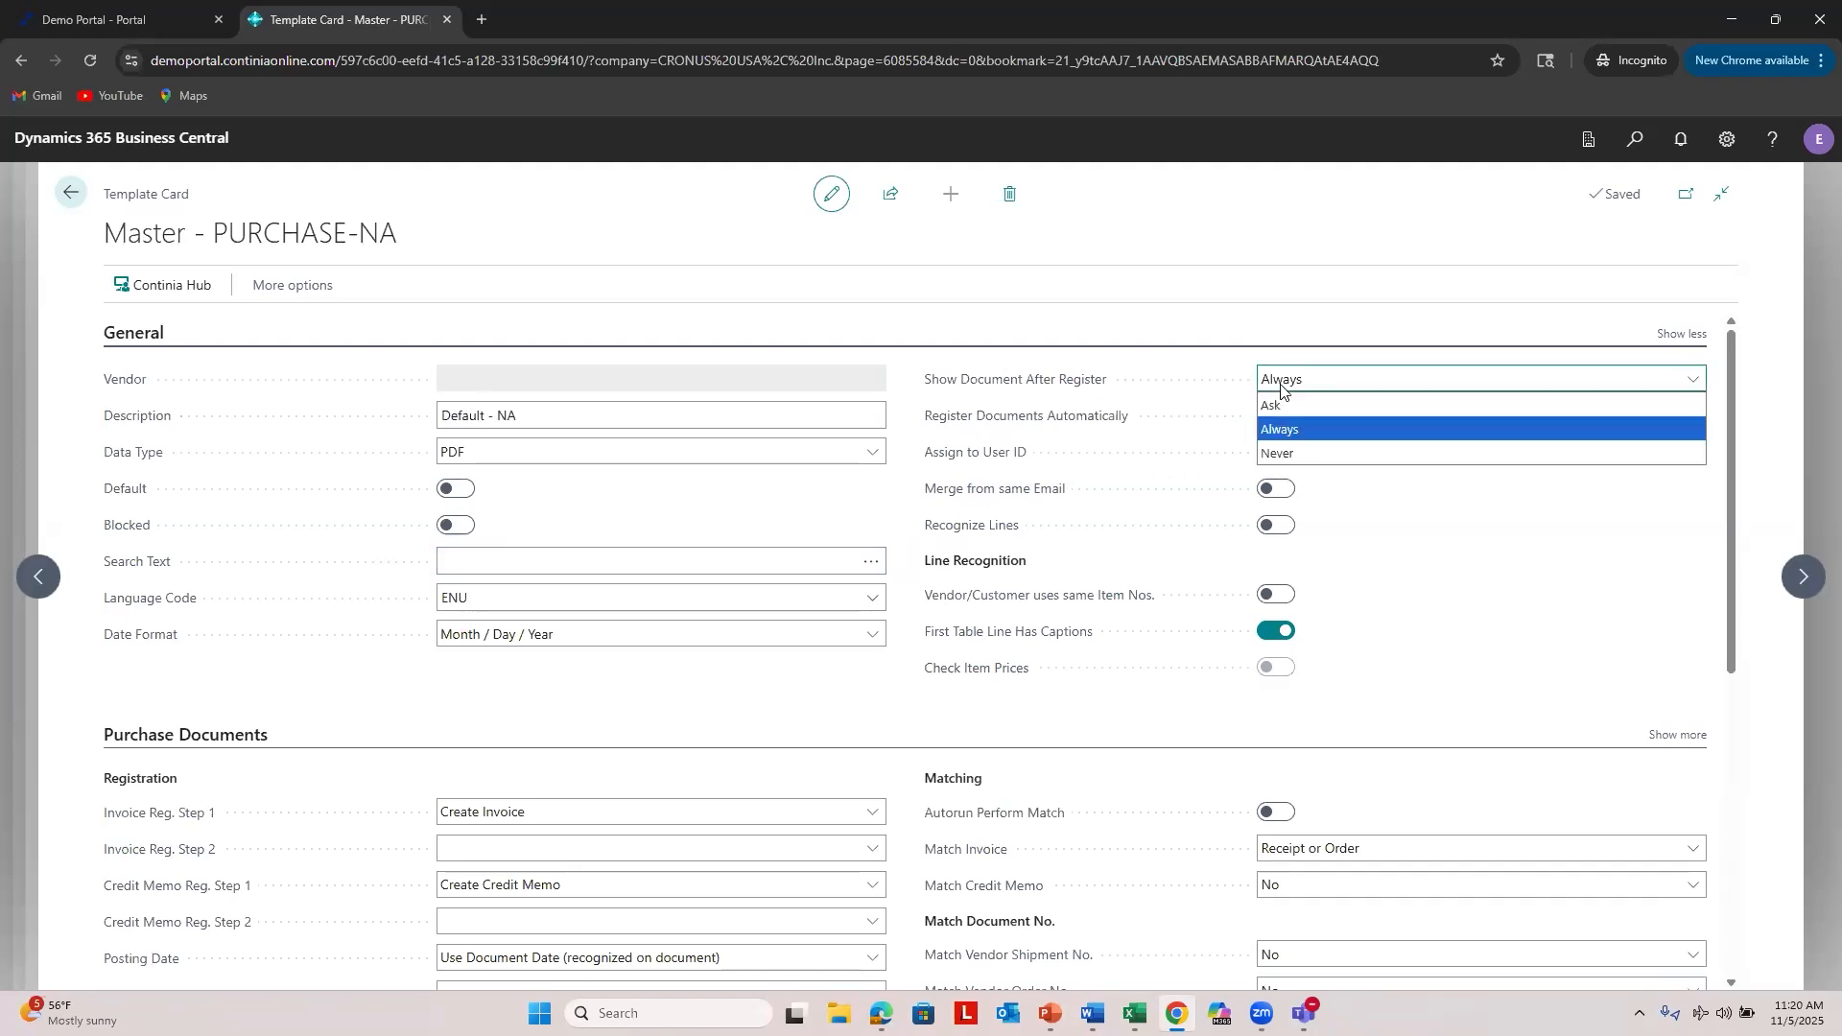
{"action": "left_click", "coordinate": [1181, 405]}
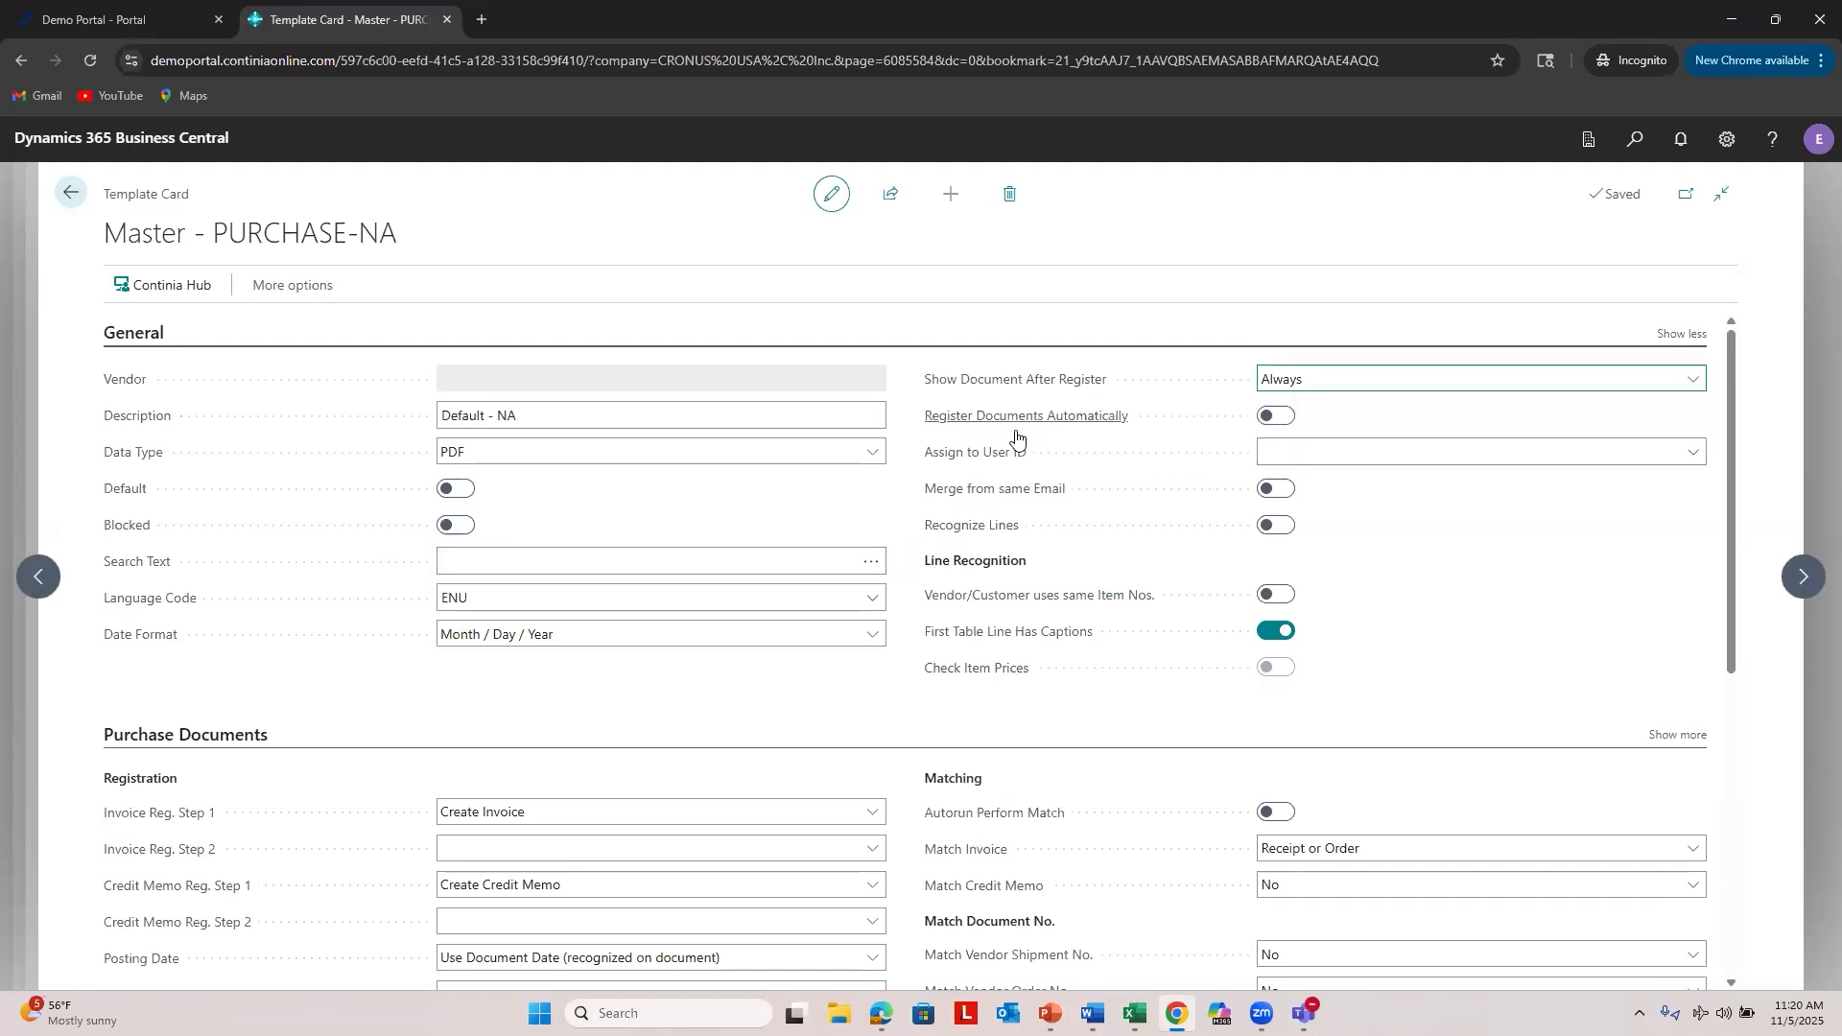
{"action": "mouse_move", "coordinate": [1011, 423]}
{"action": "mouse_move", "coordinate": [945, 631]}
Step: Review the choices available for Invoice Reg. Step 1 and Invoice Reg. Step 2 in the template's Purchase Documents settings
{"action": "scroll", "coordinate": [307, 553], "scroll_direction": "down", "scroll_amount": 3}
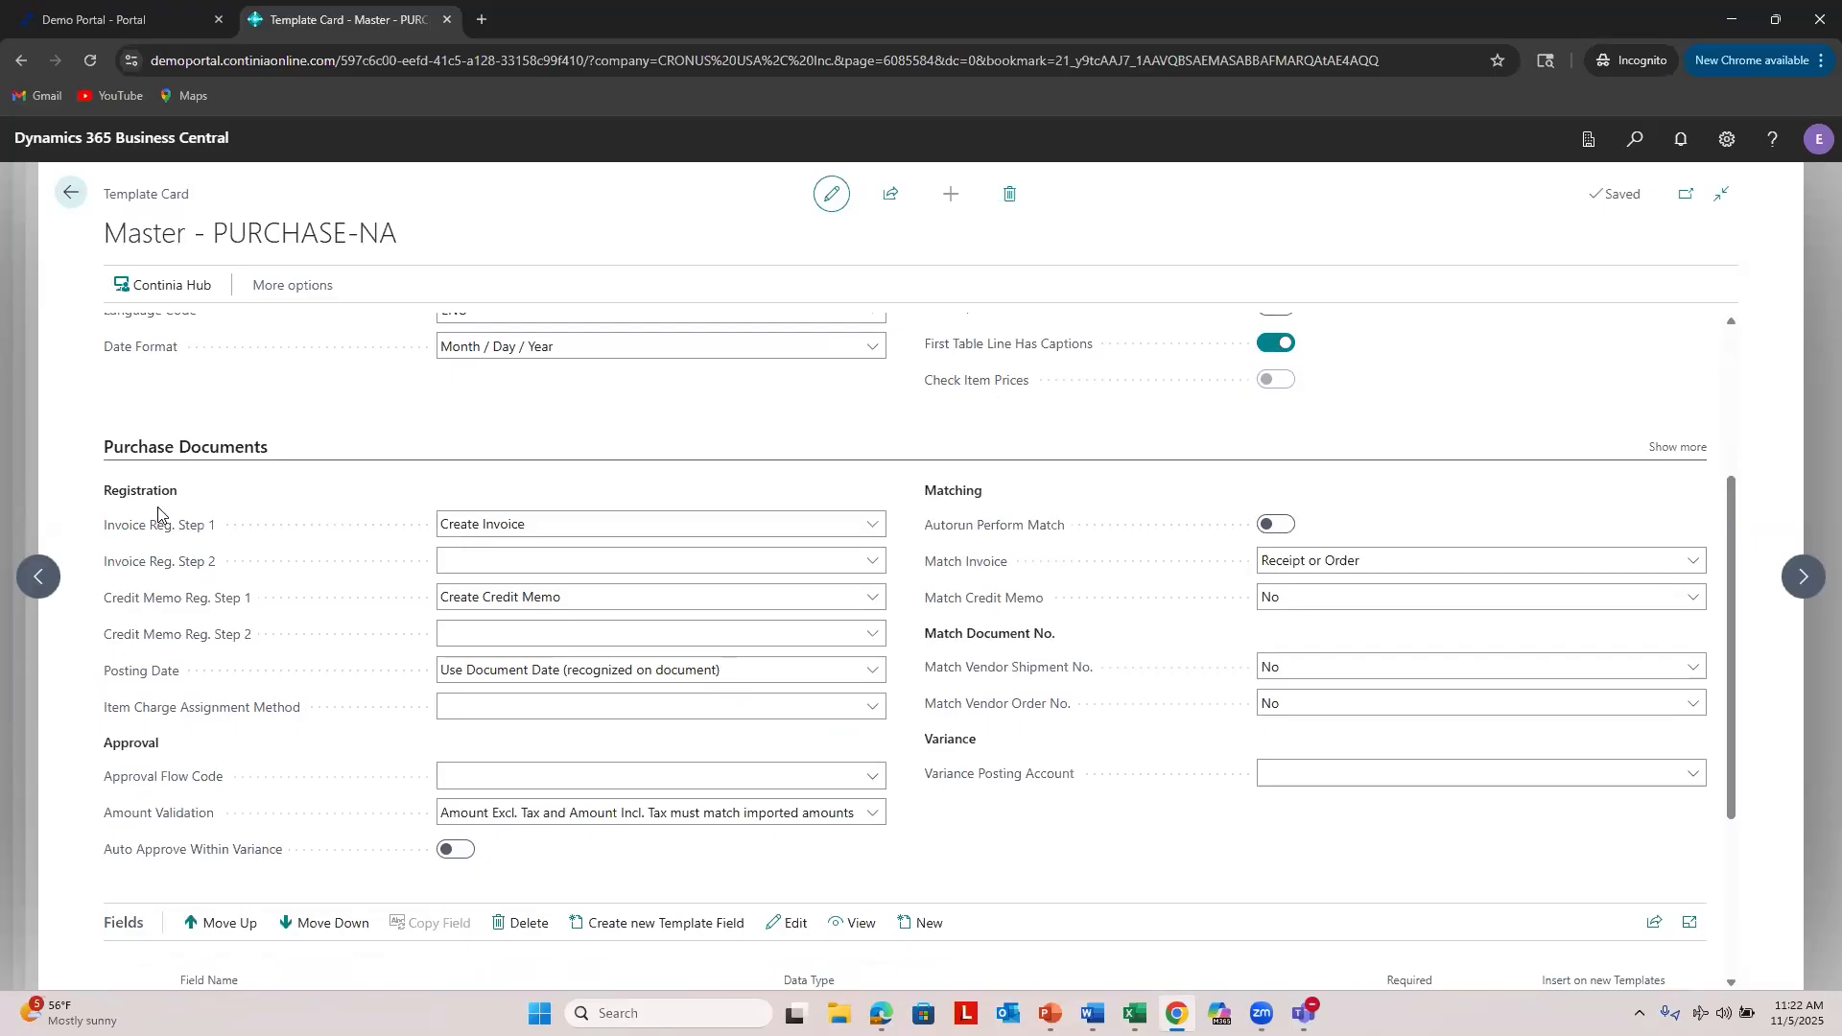
{"action": "left_click", "coordinate": [613, 523]}
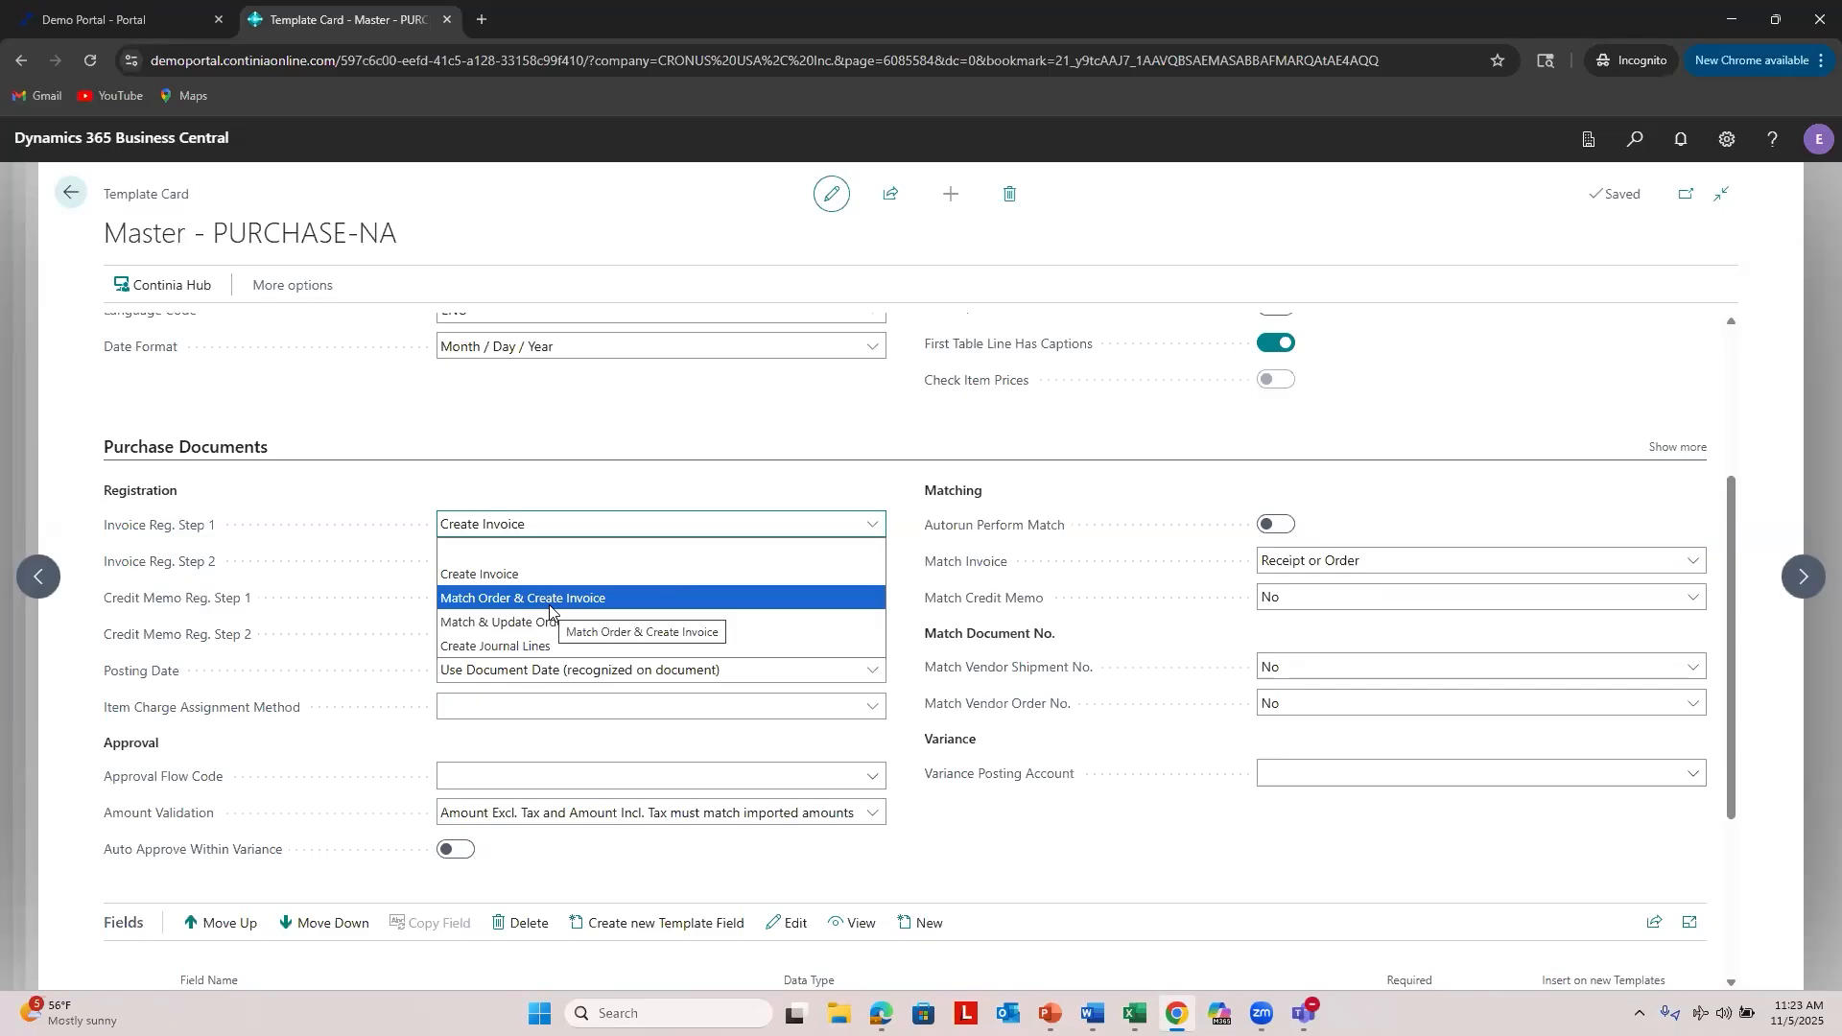
{"action": "left_click", "coordinate": [206, 526]}
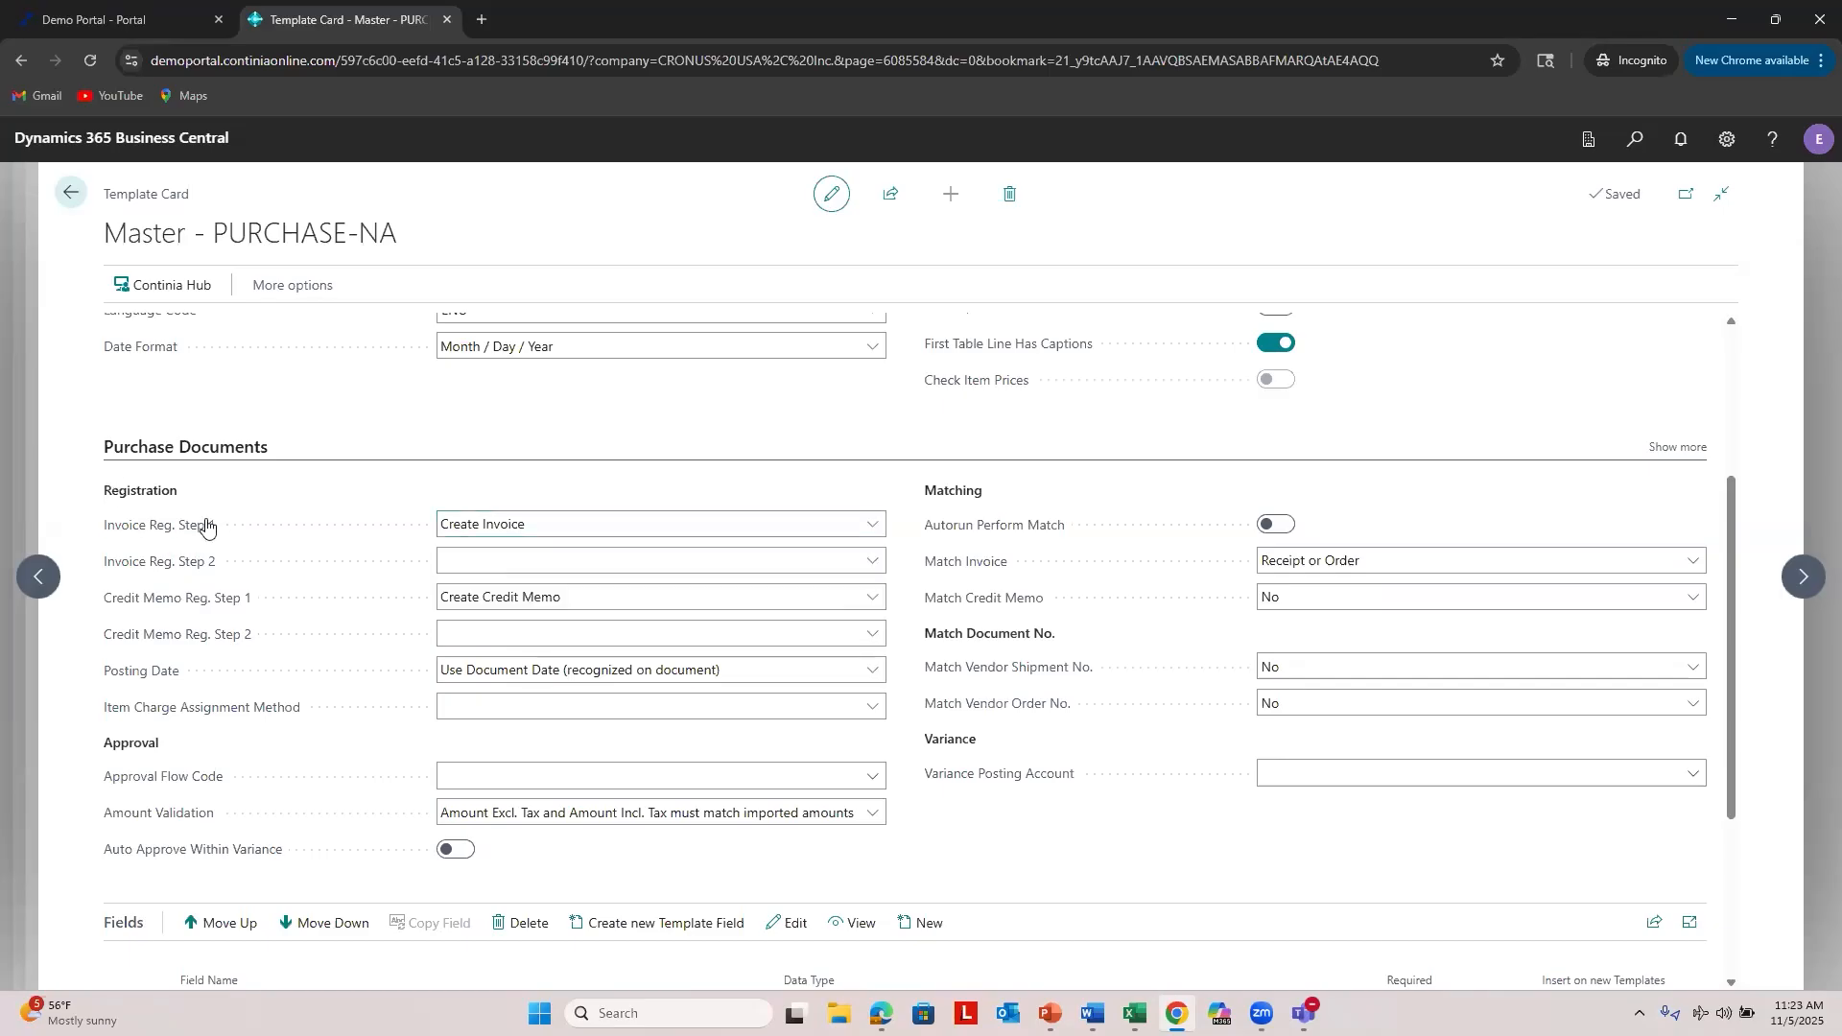
{"action": "left_click", "coordinate": [497, 526]}
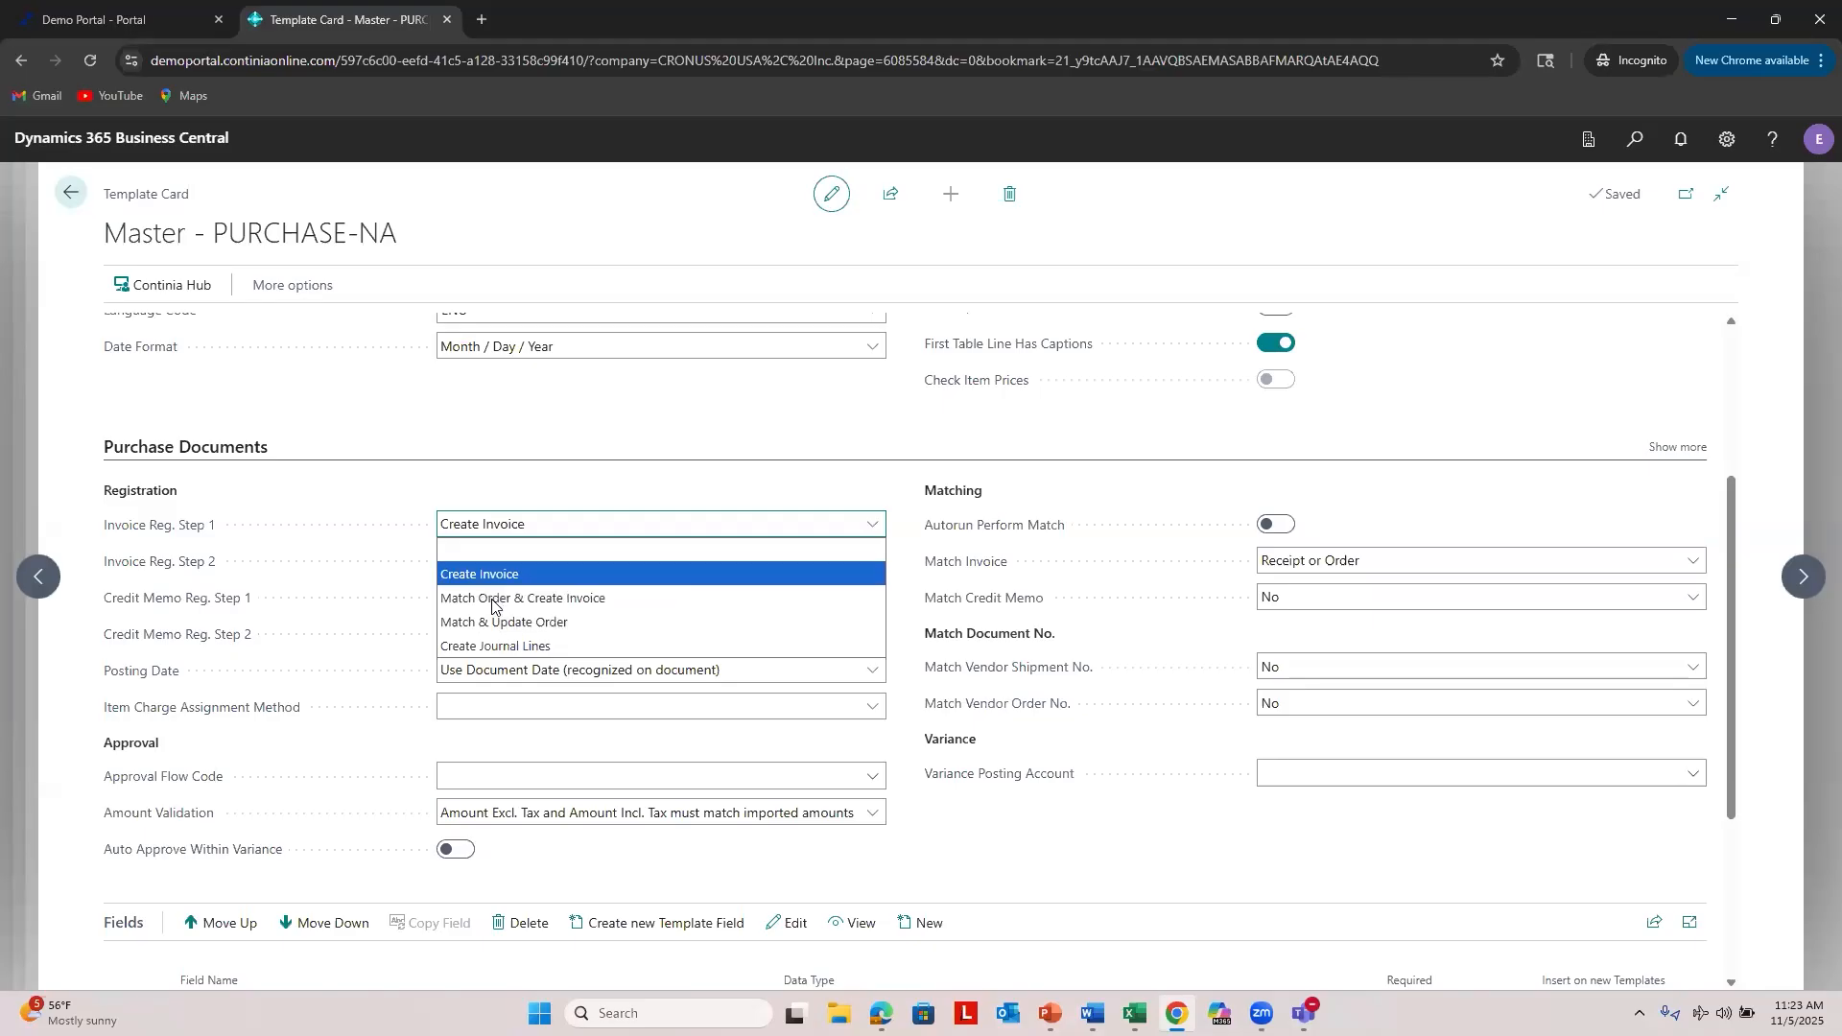
{"action": "left_click", "coordinate": [273, 509]}
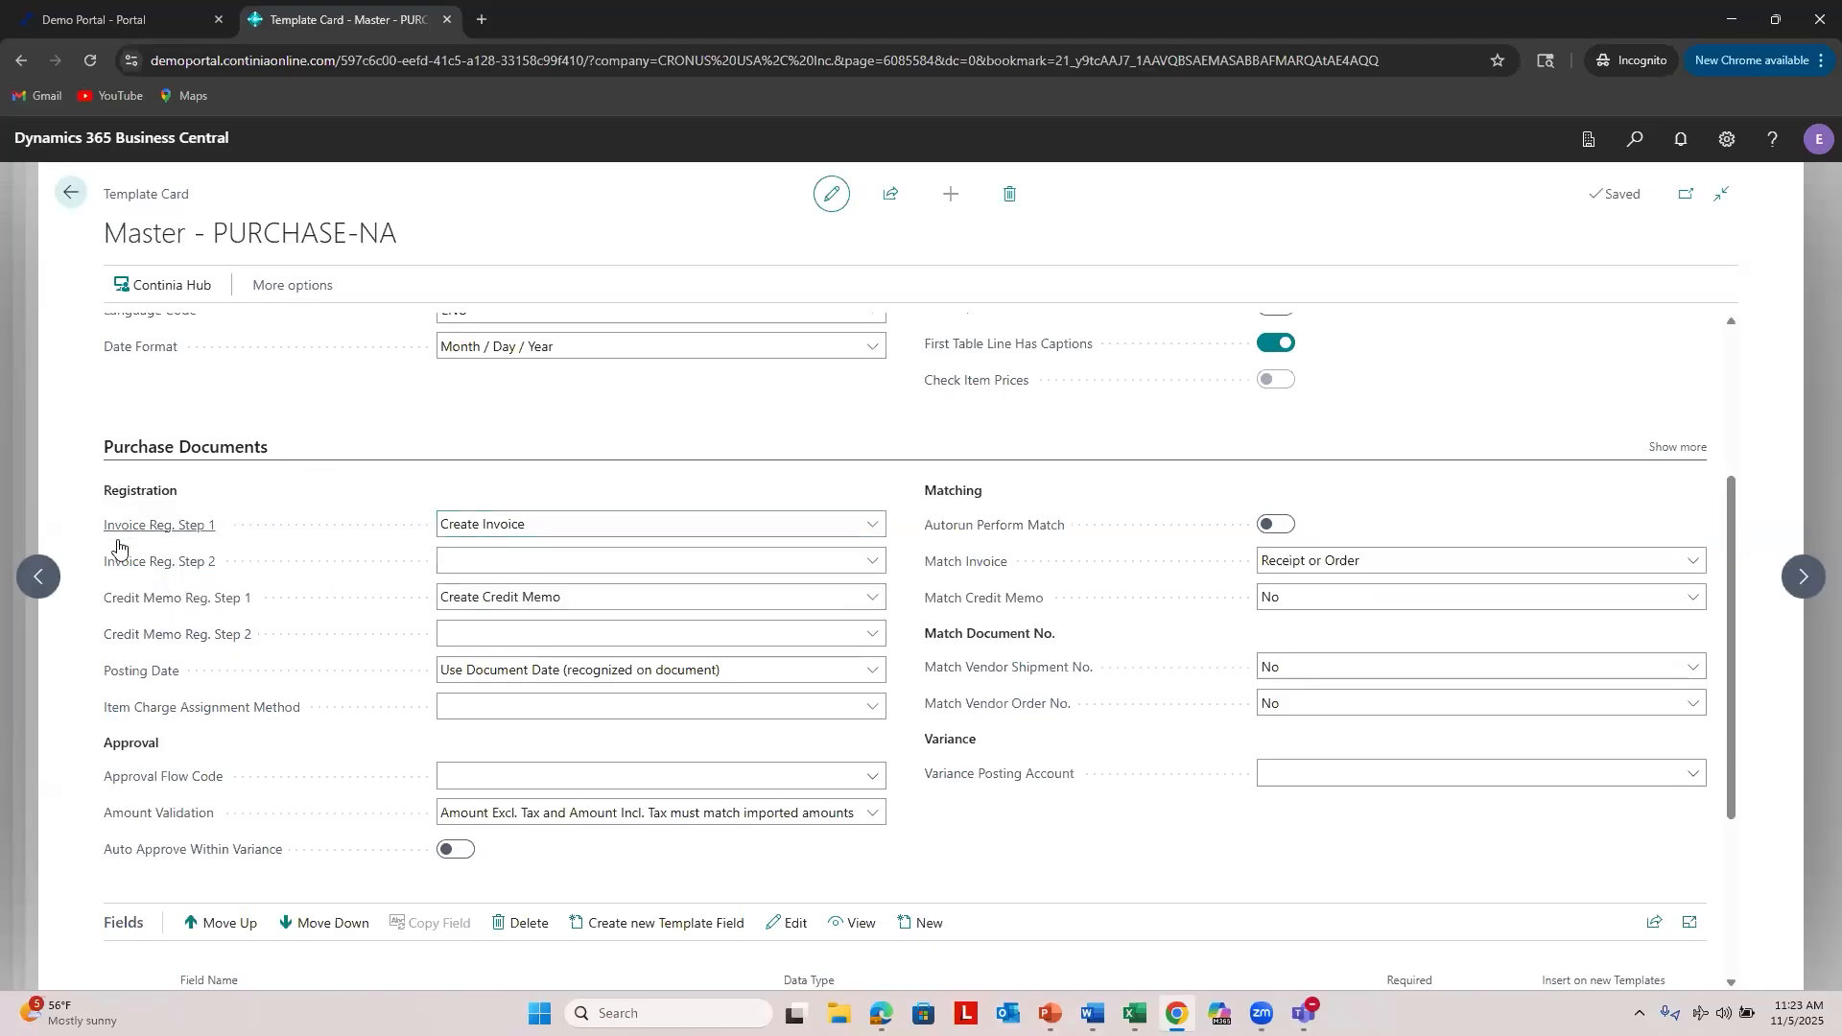
{"action": "mouse_move", "coordinate": [165, 566]}
{"action": "left_click", "coordinate": [785, 566]}
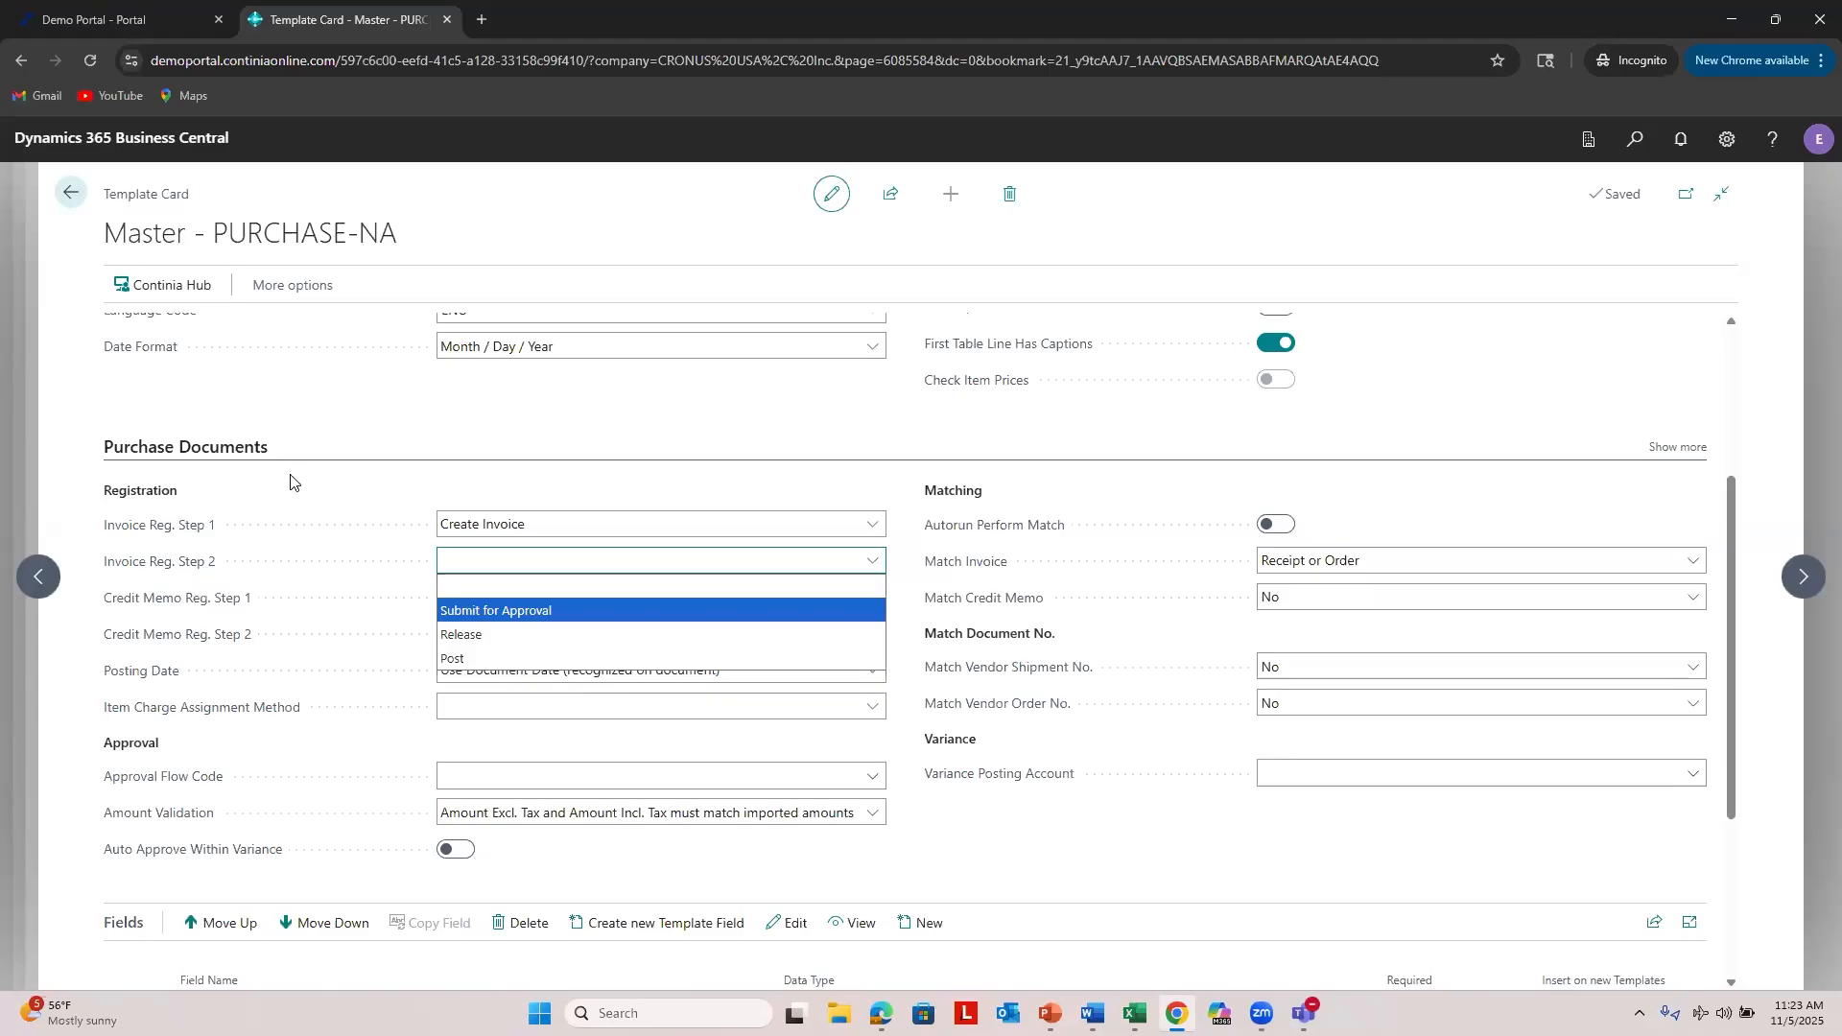
{"action": "left_click", "coordinate": [303, 509]}
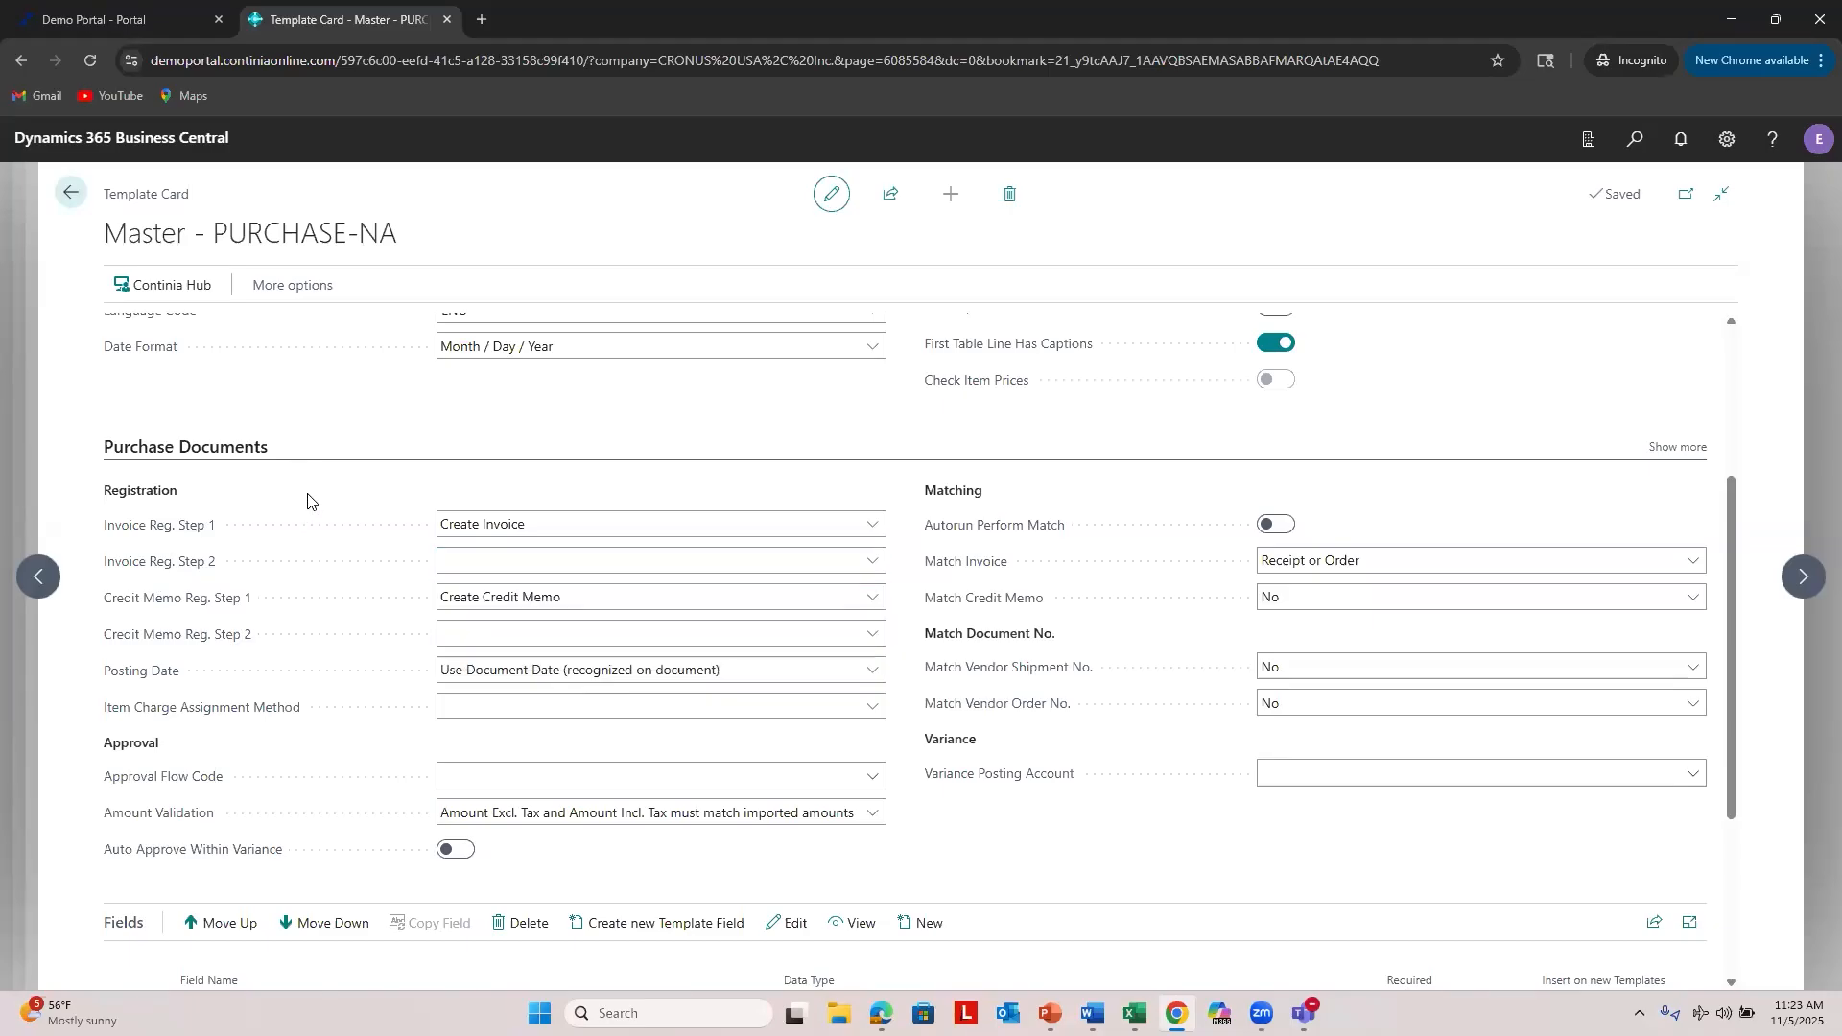
Step: Review the choices available for Item Charge Assignment Method in the template's Purchase Documents settings
{"action": "scroll", "coordinate": [174, 486], "scroll_direction": "down", "scroll_amount": 2}
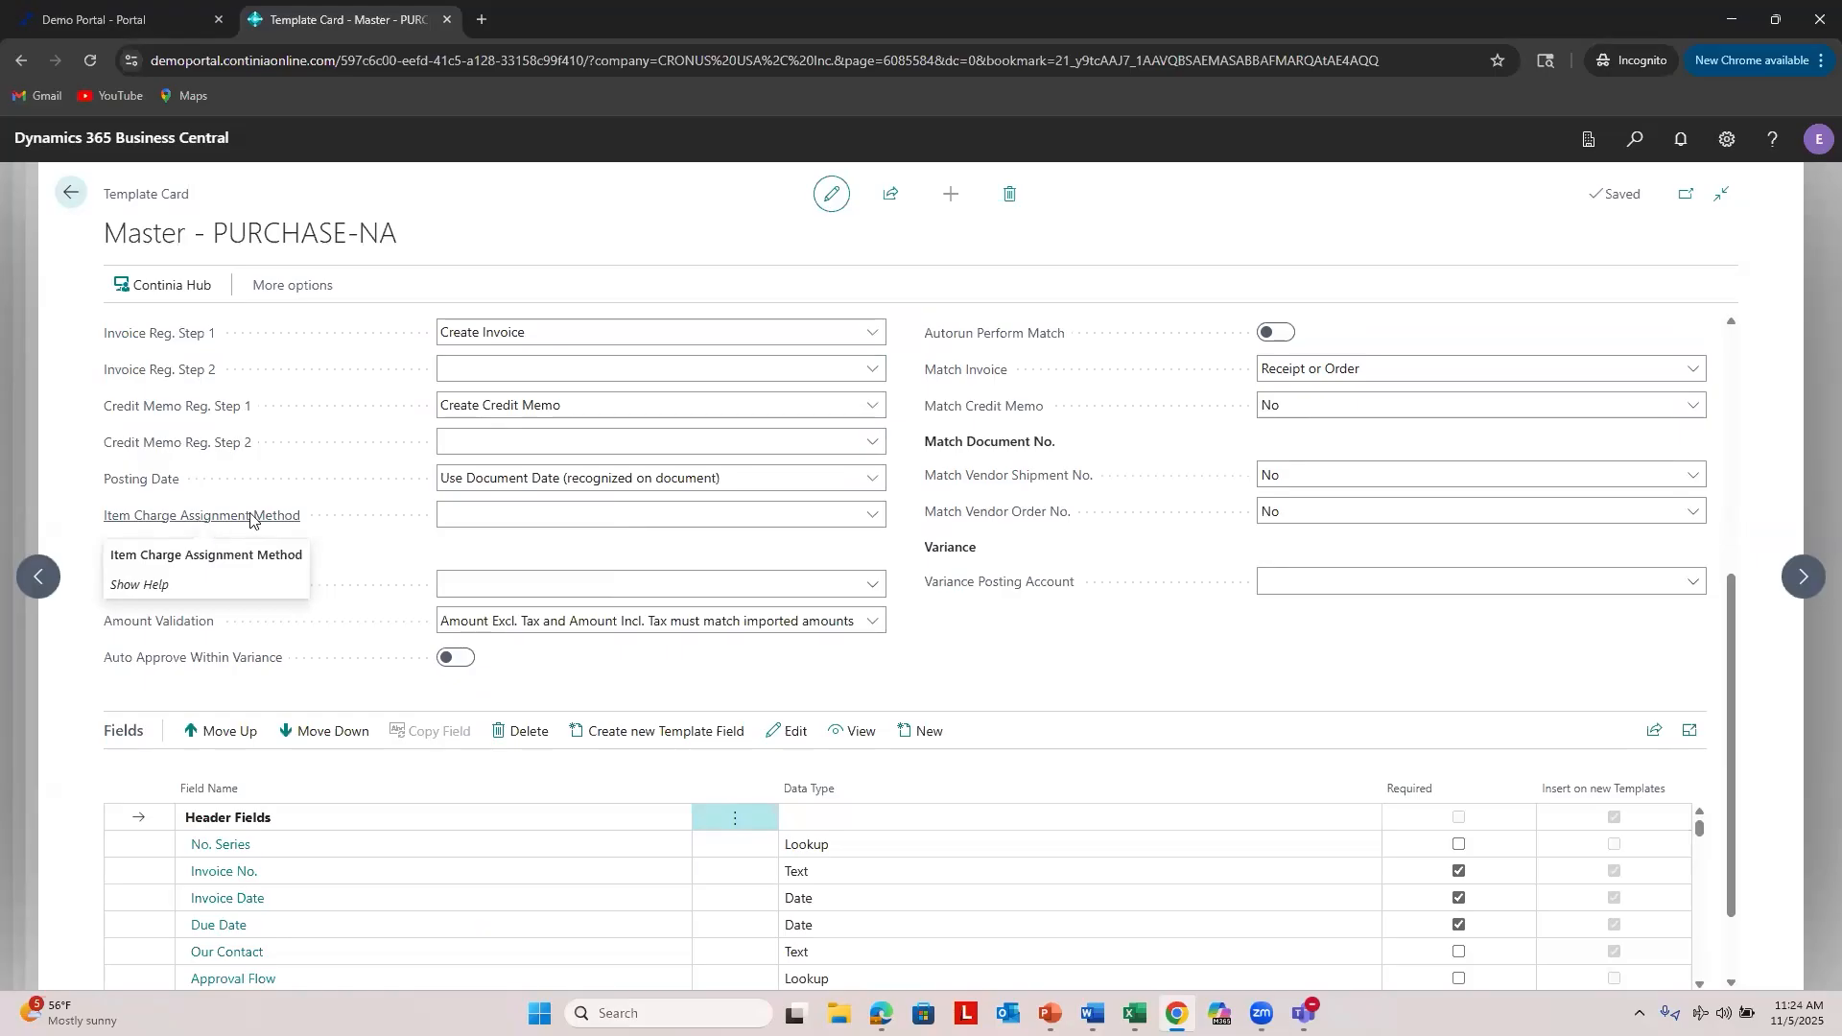
{"action": "left_click", "coordinate": [501, 522]}
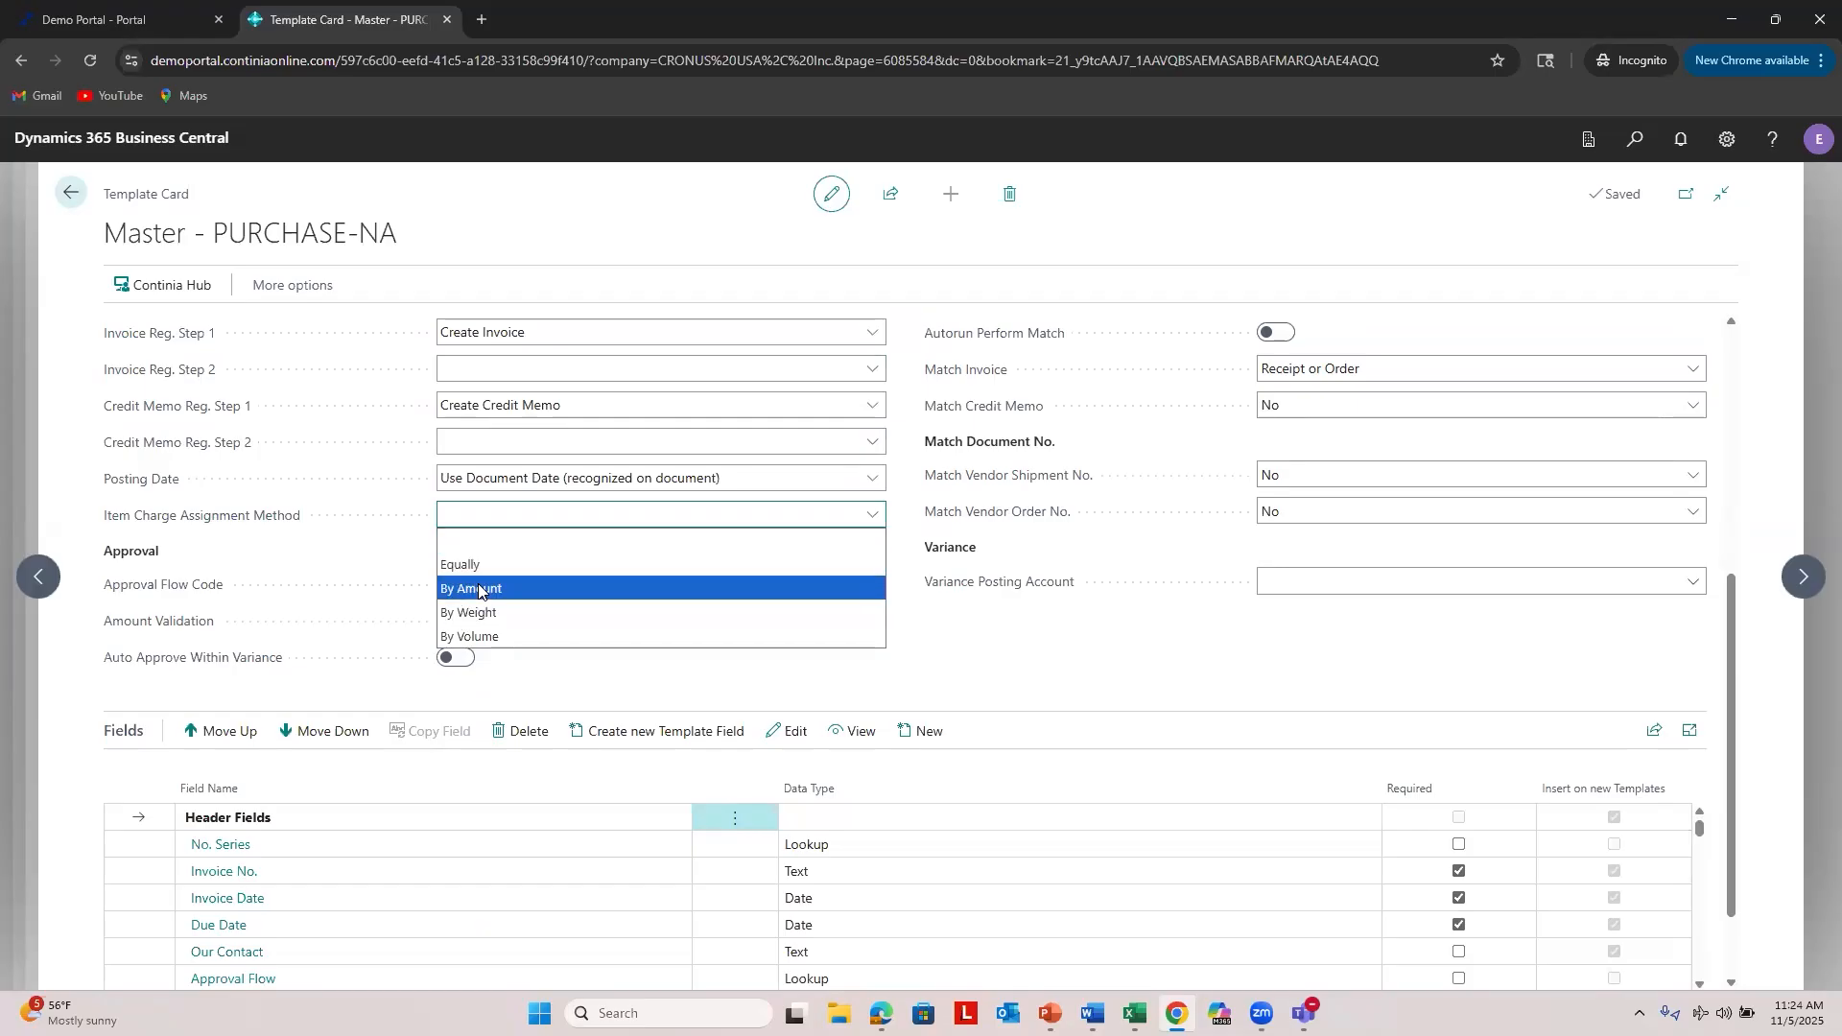
{"action": "left_click", "coordinate": [308, 491]}
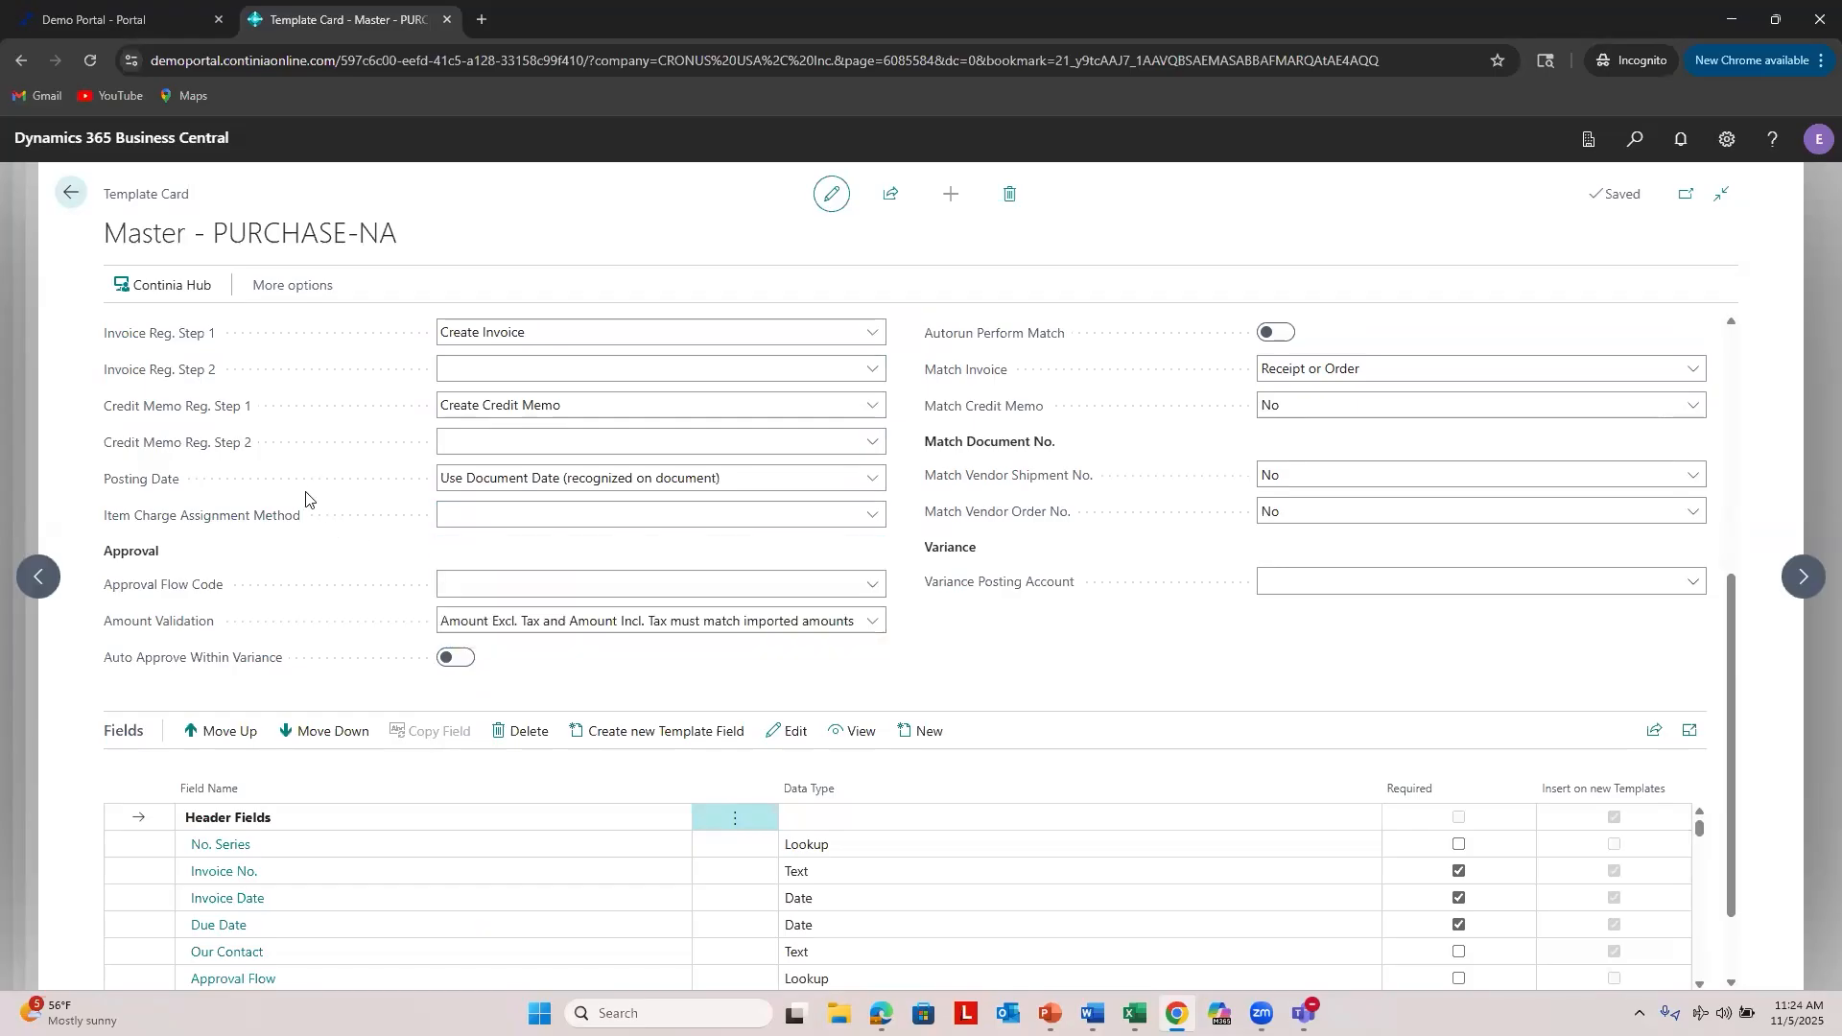
{"action": "mouse_move", "coordinate": [268, 533]}
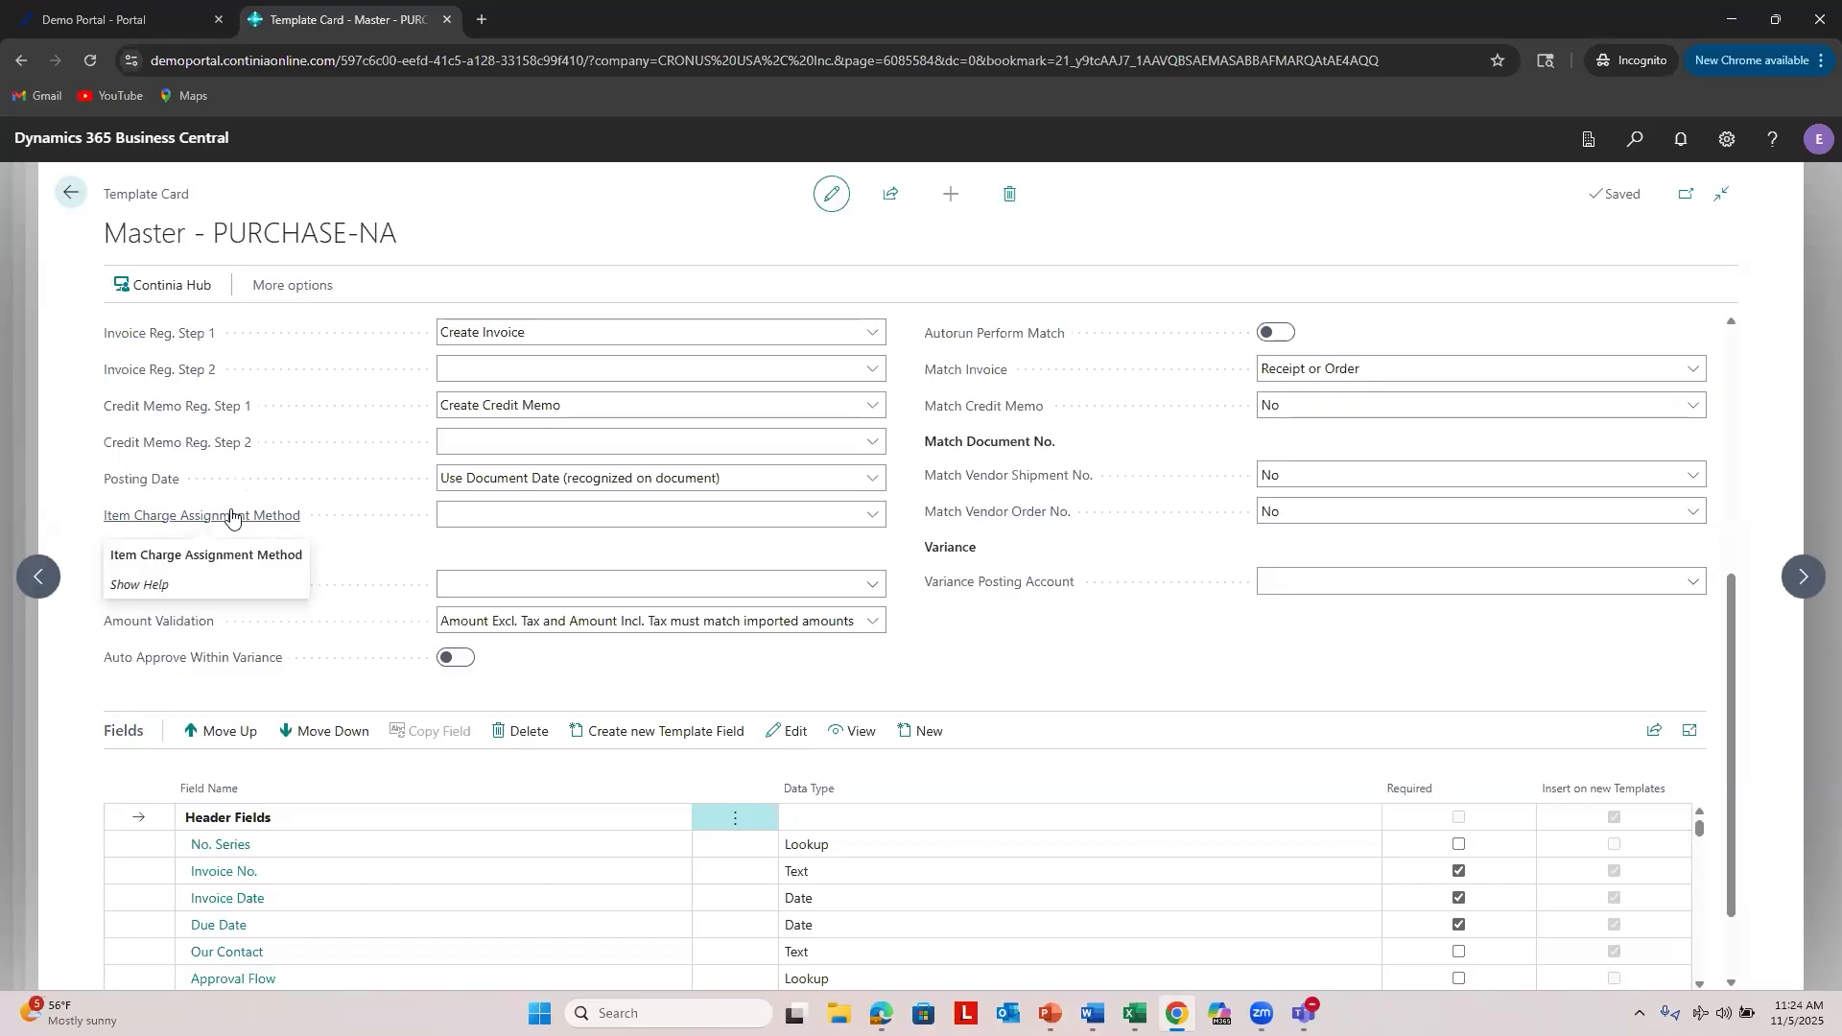
{"action": "left_click", "coordinate": [520, 516]}
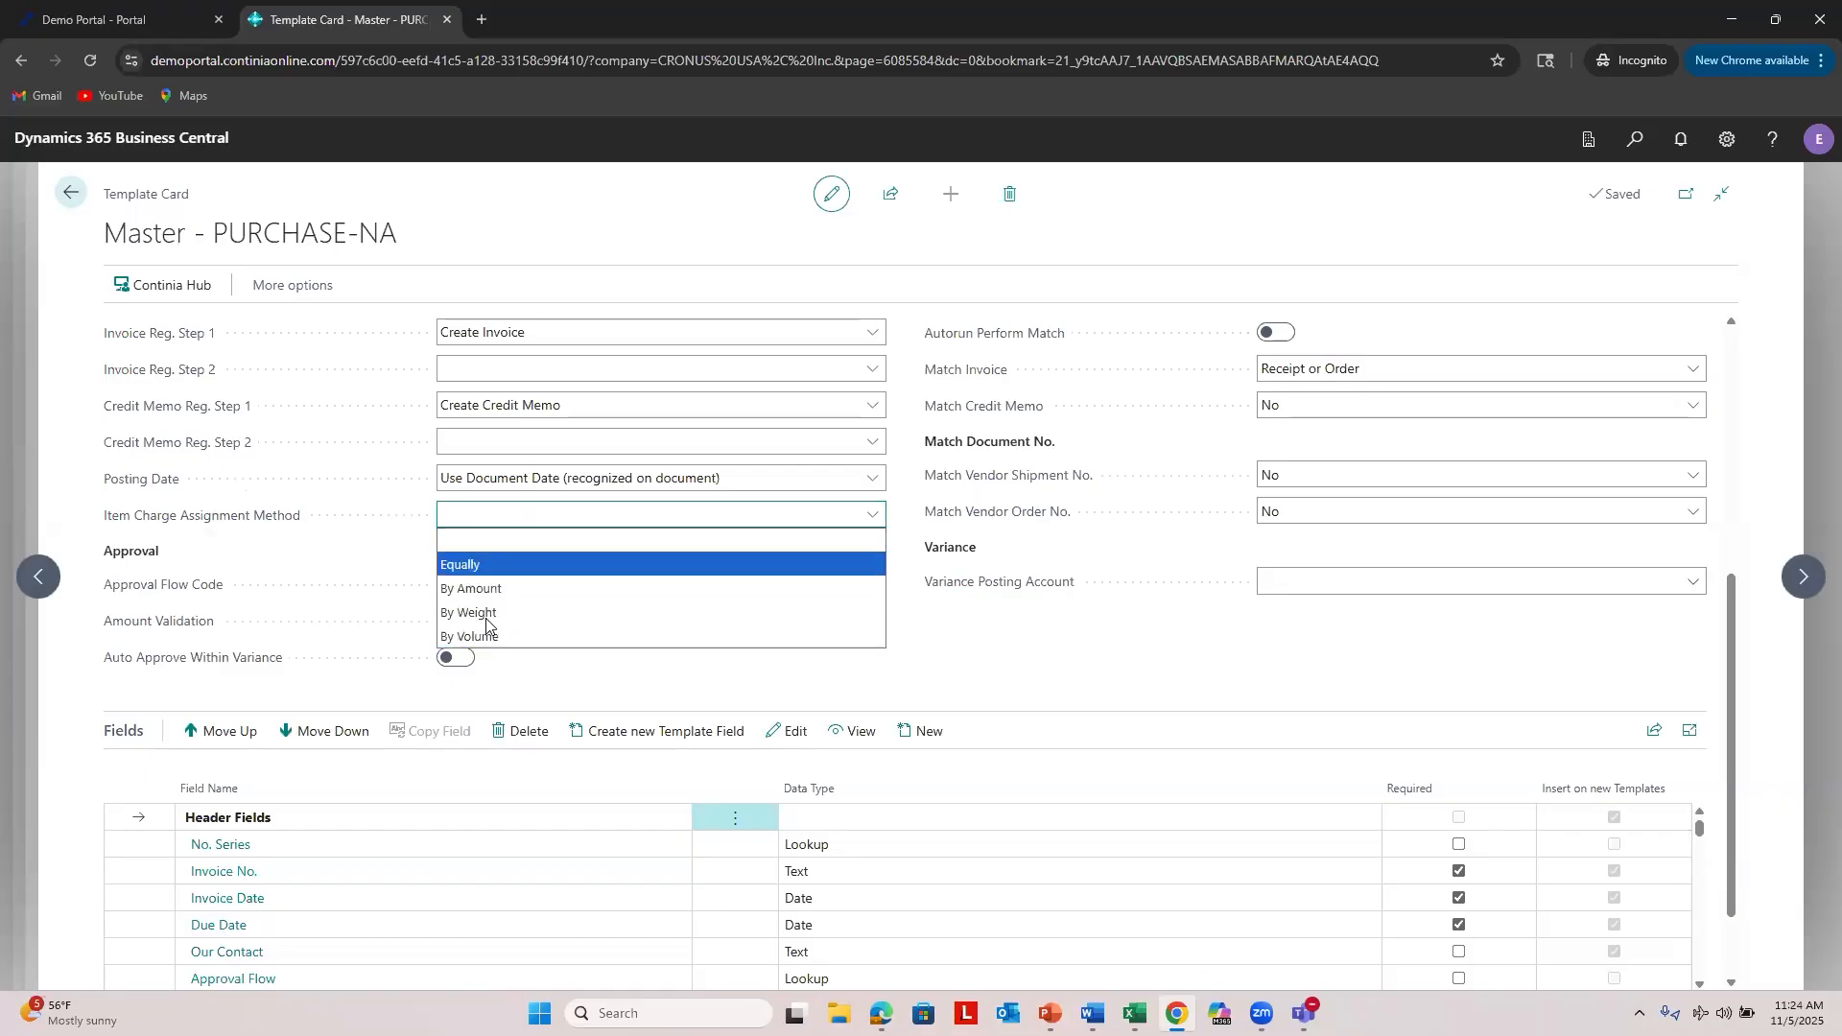
{"action": "left_click", "coordinate": [335, 508]}
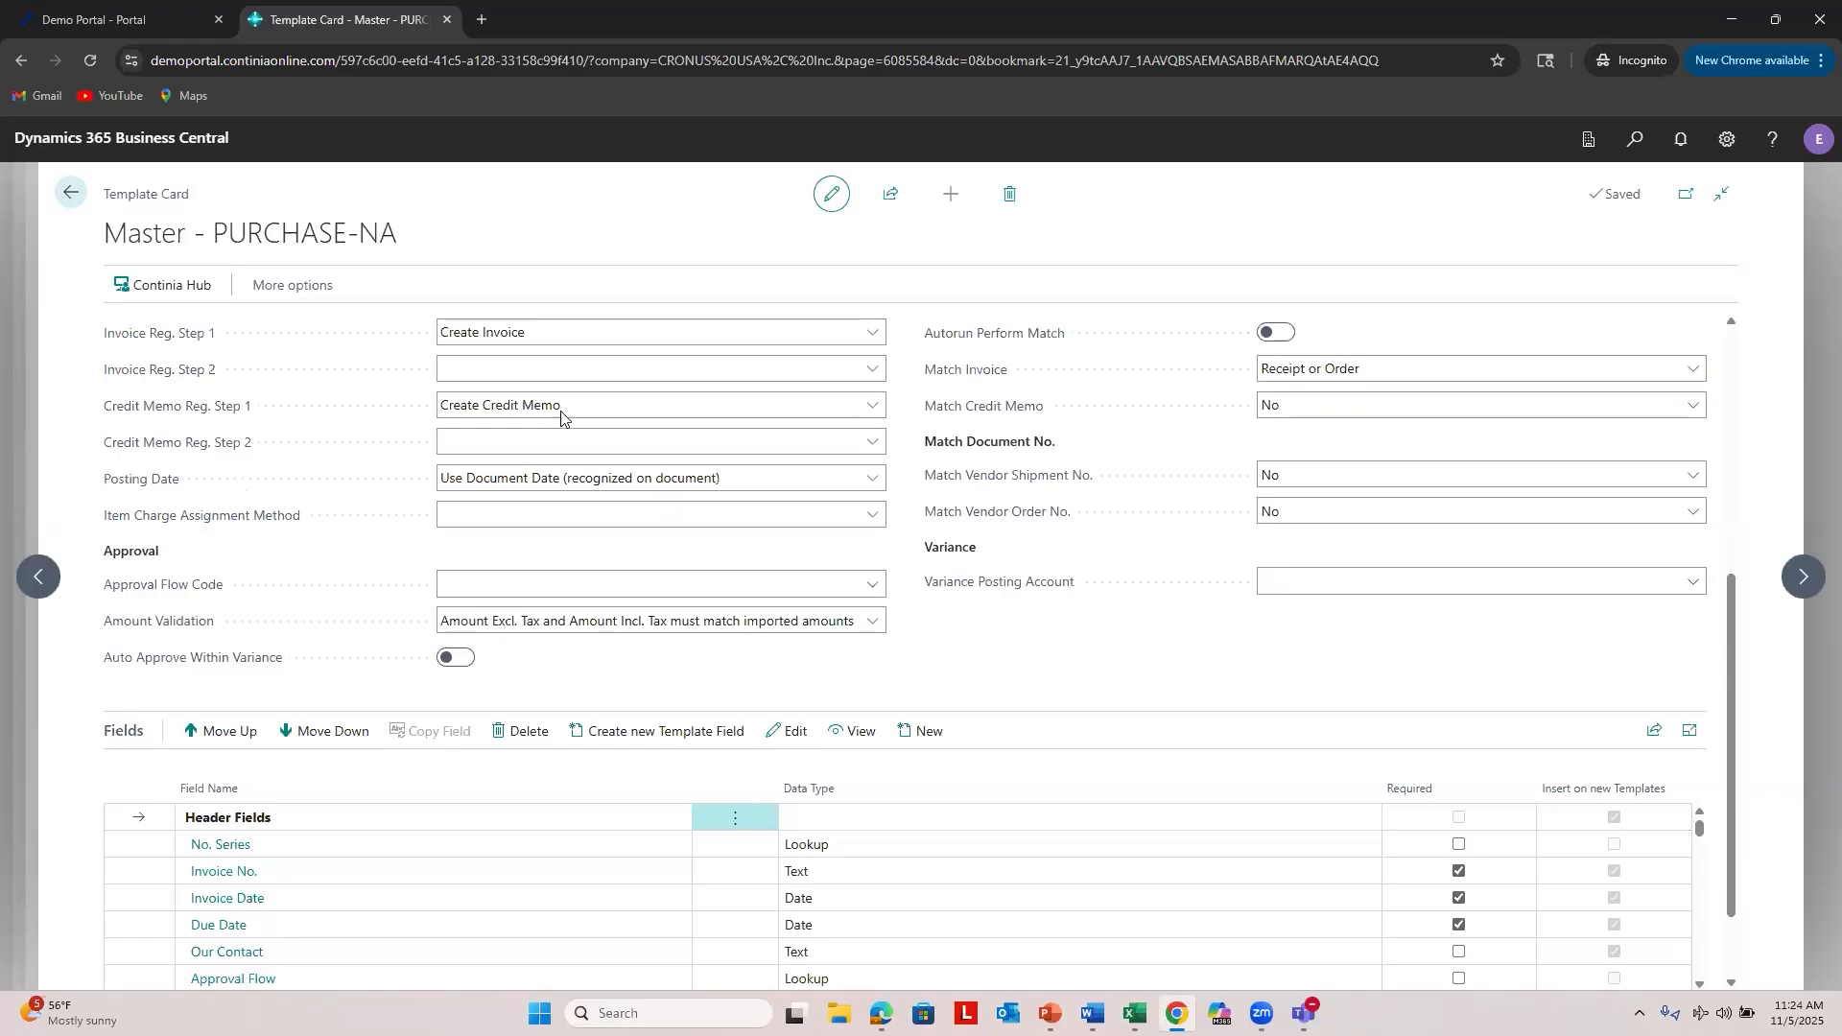
Step: Review the choices available for Posting Date in the template's Purchase Documents settings
{"action": "scroll", "coordinate": [588, 526], "scroll_direction": "up", "scroll_amount": 1}
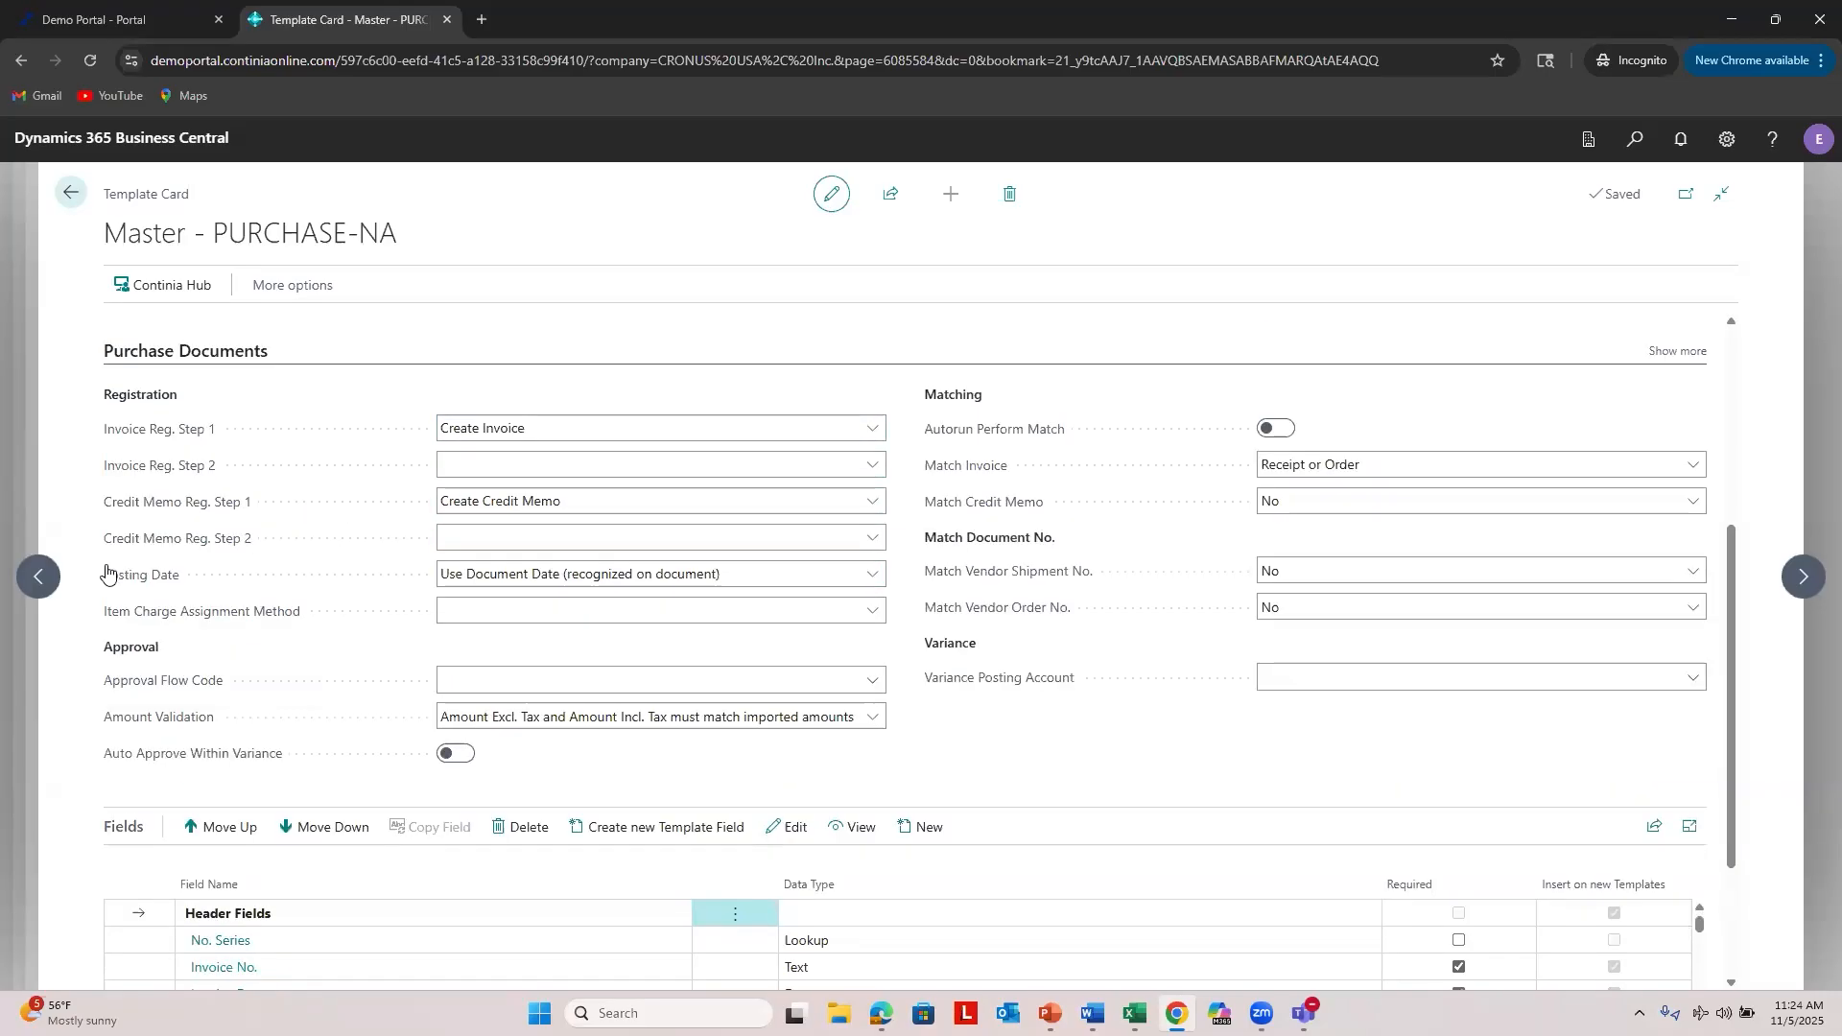
{"action": "left_click", "coordinate": [515, 573]}
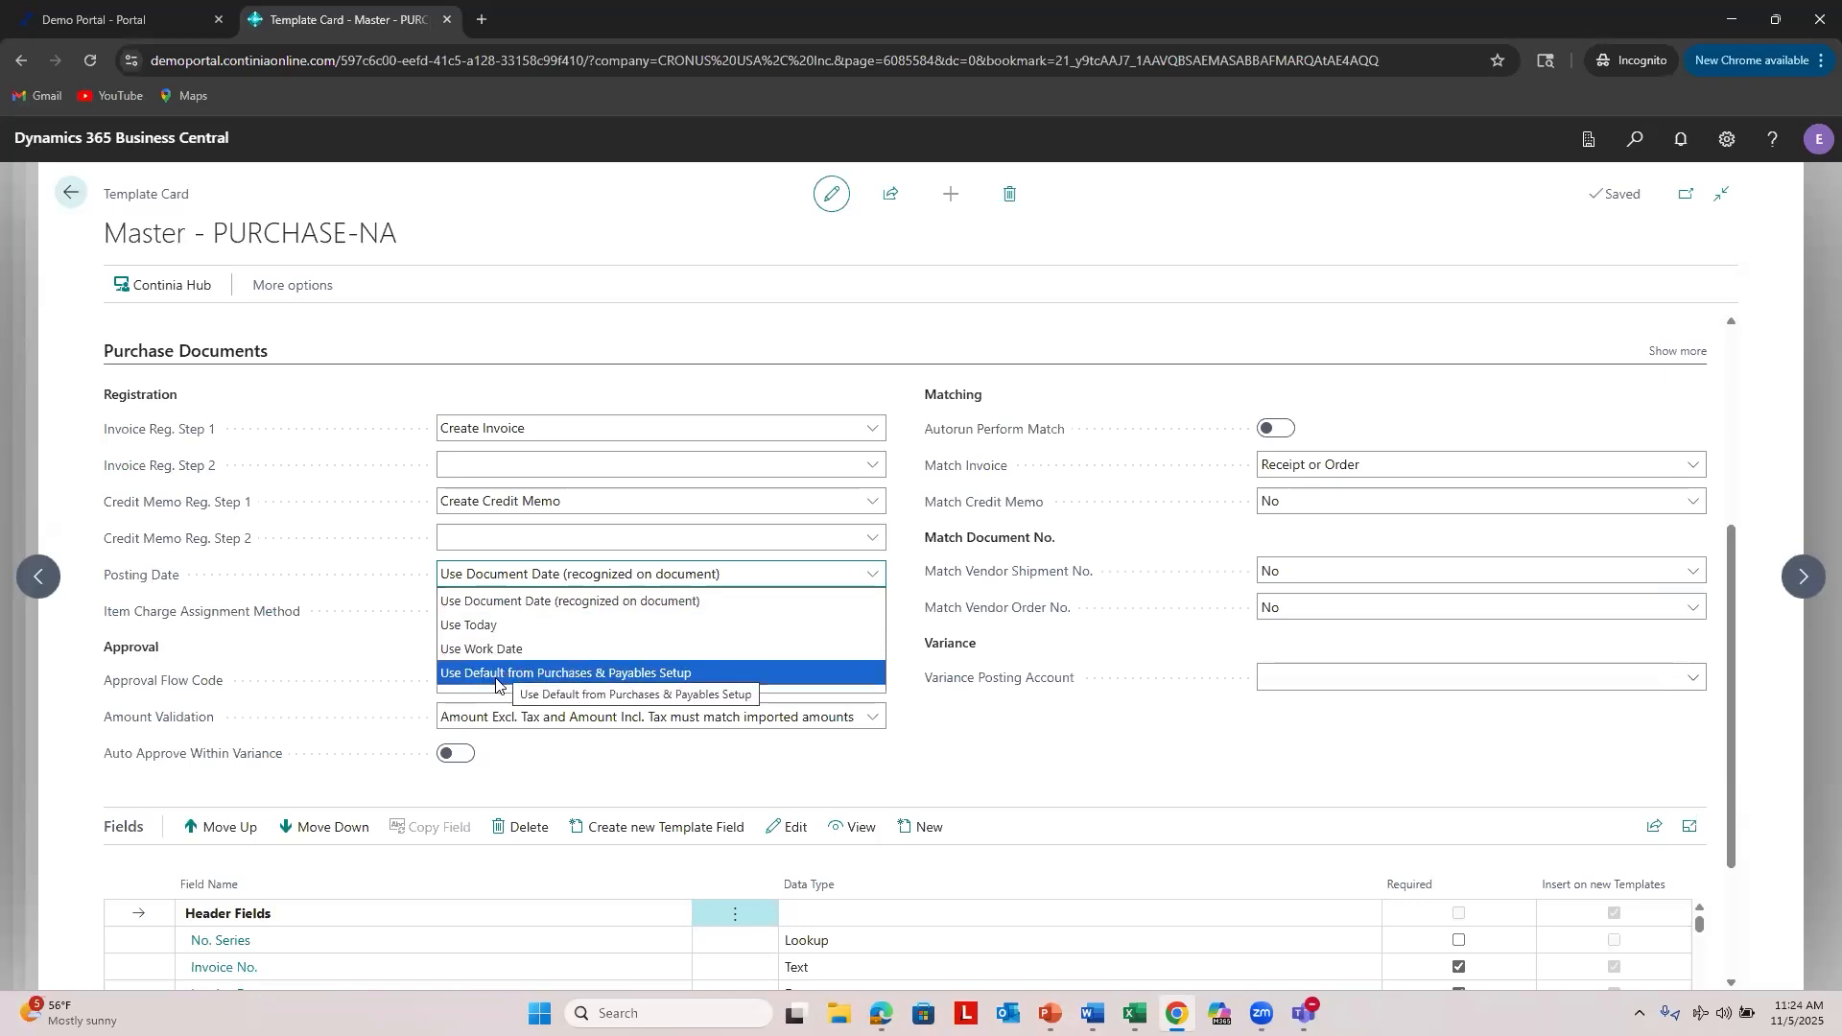
{"action": "left_click", "coordinate": [348, 493]}
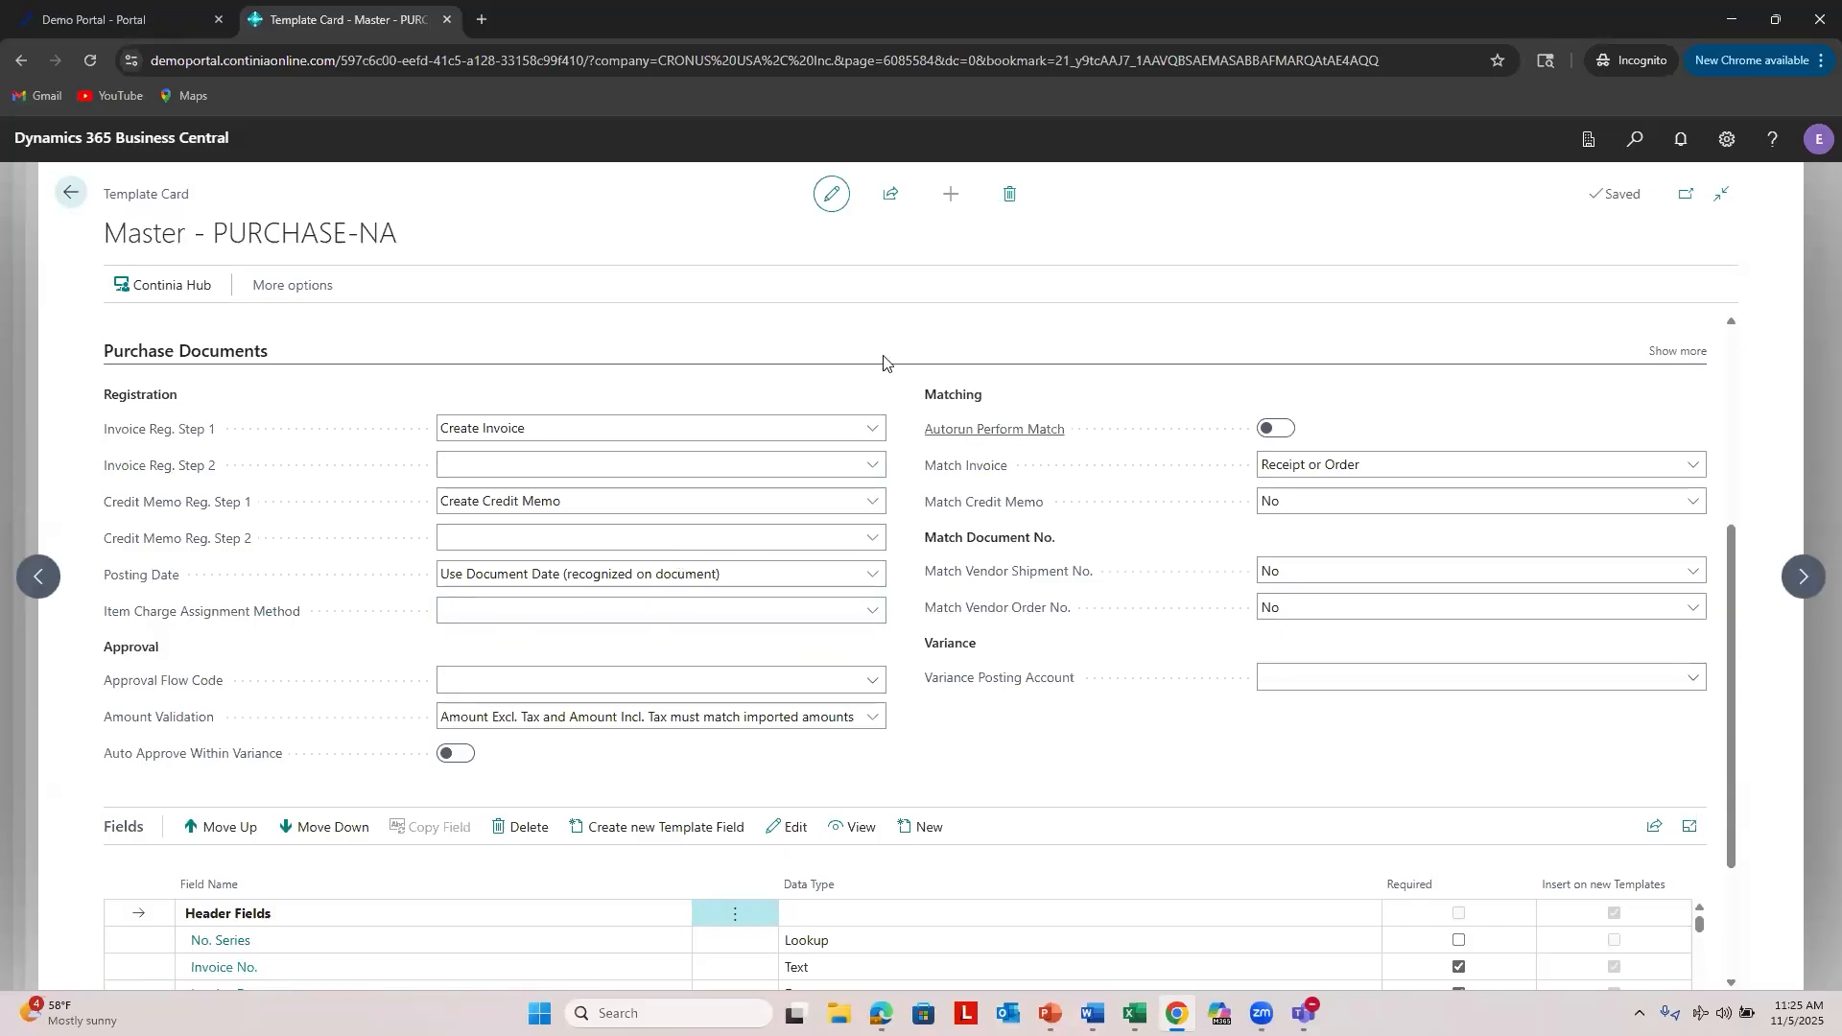
Step: Reveal the additional Purchase Documents settings and check them down to the template's field list
{"action": "left_click", "coordinate": [1674, 353]}
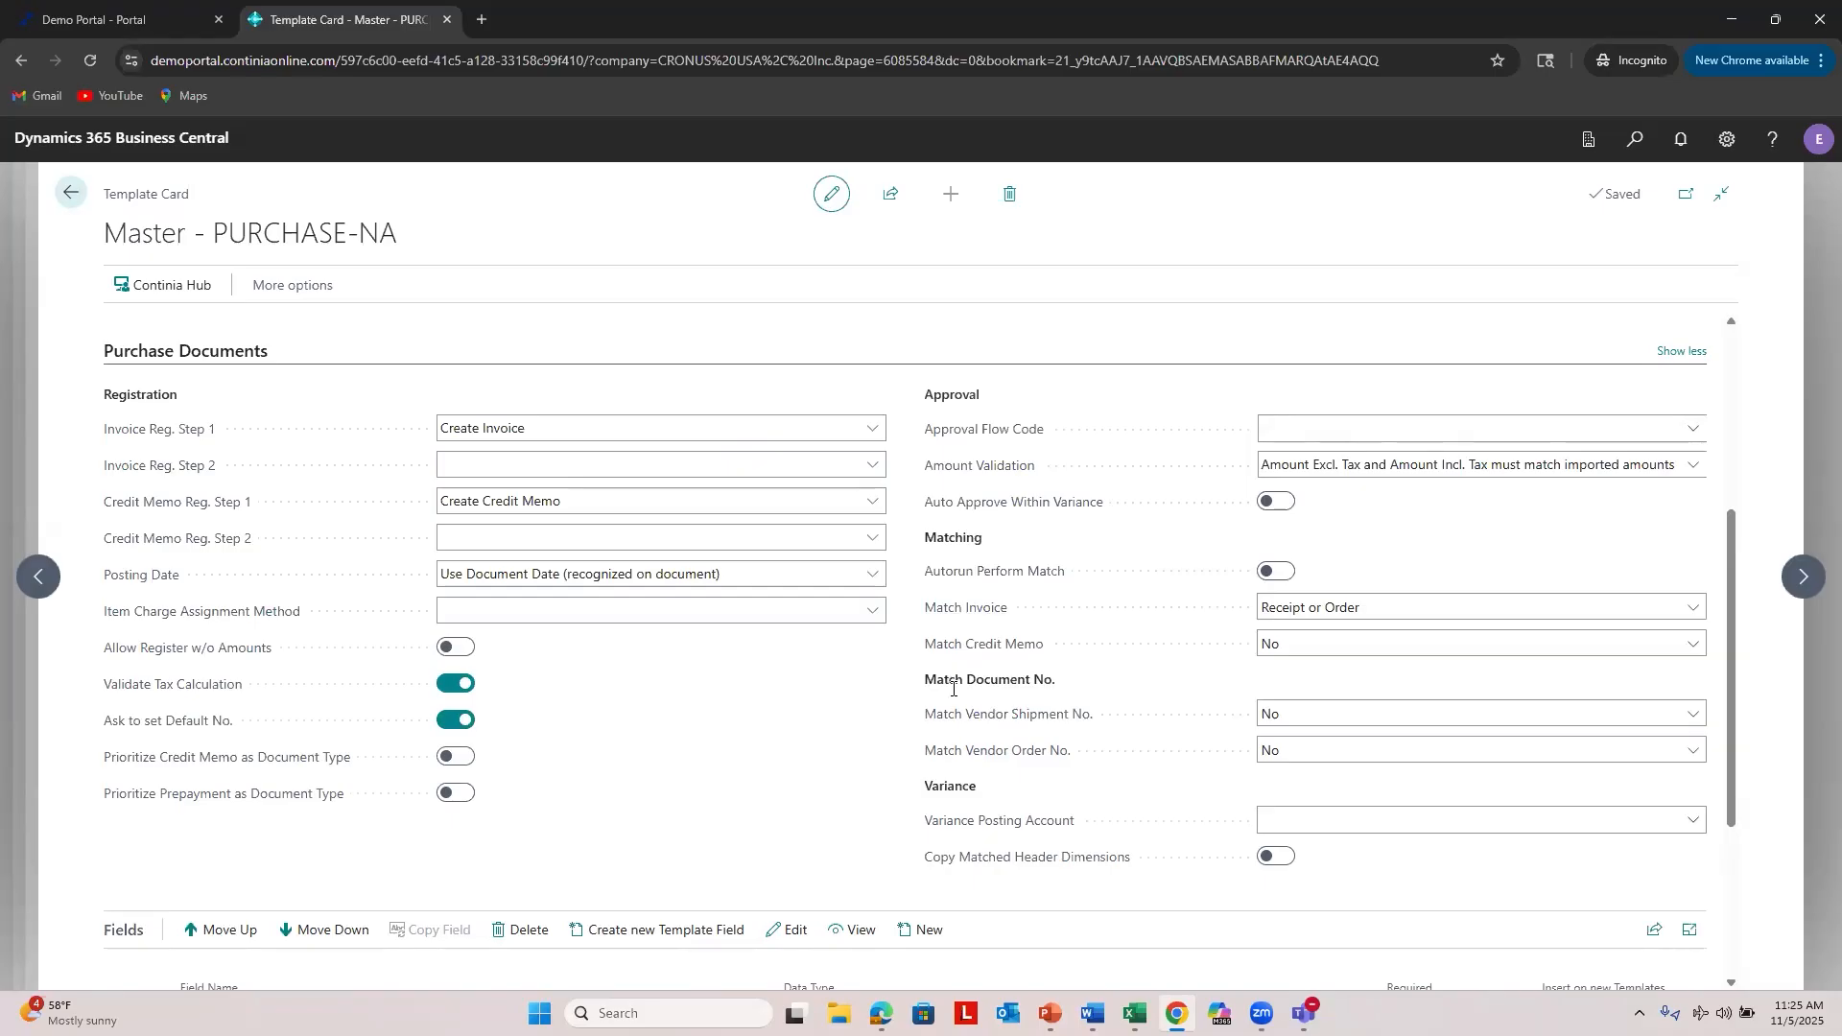
{"action": "scroll", "coordinate": [550, 456], "scroll_direction": "down", "scroll_amount": 1}
{"action": "scroll", "coordinate": [550, 455], "scroll_direction": "down", "scroll_amount": 2}
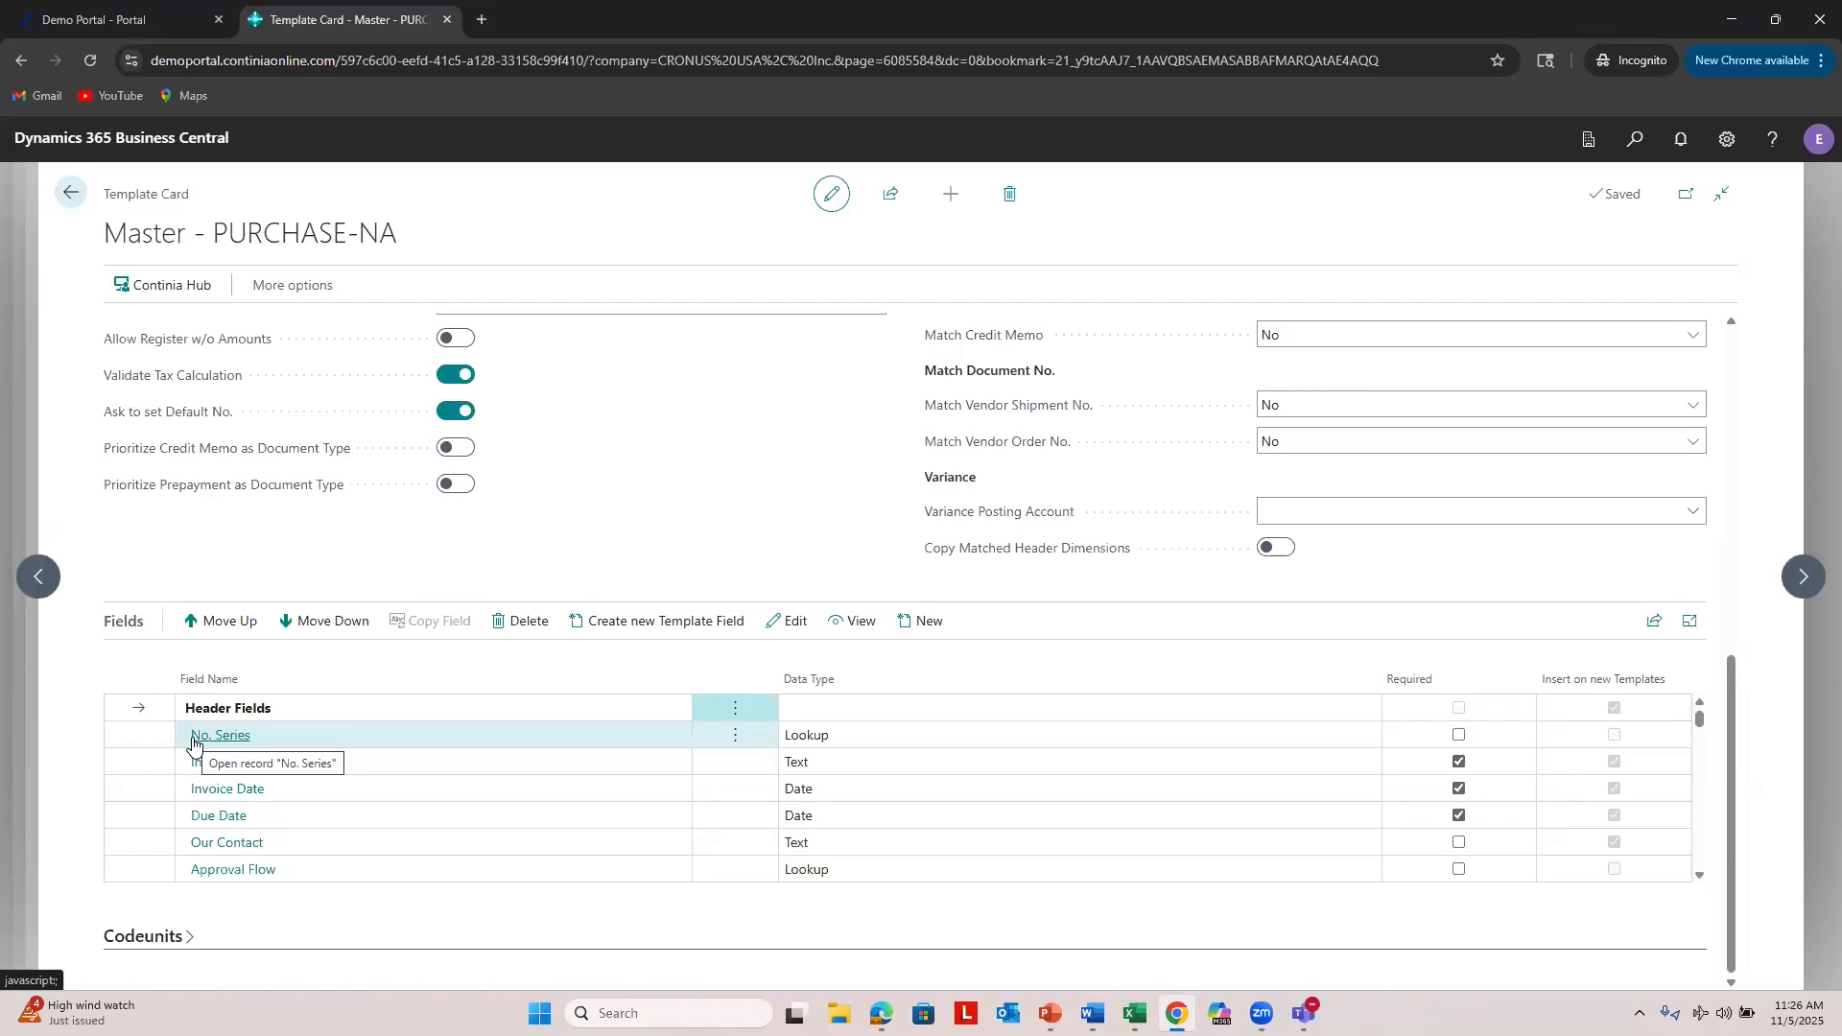
Step: Search for the No. Series page, look over the number series list, and return to the PURCHASE-NA template card
{"action": "left_click", "coordinate": [1629, 142]}
{"action": "type", "text": "n"}
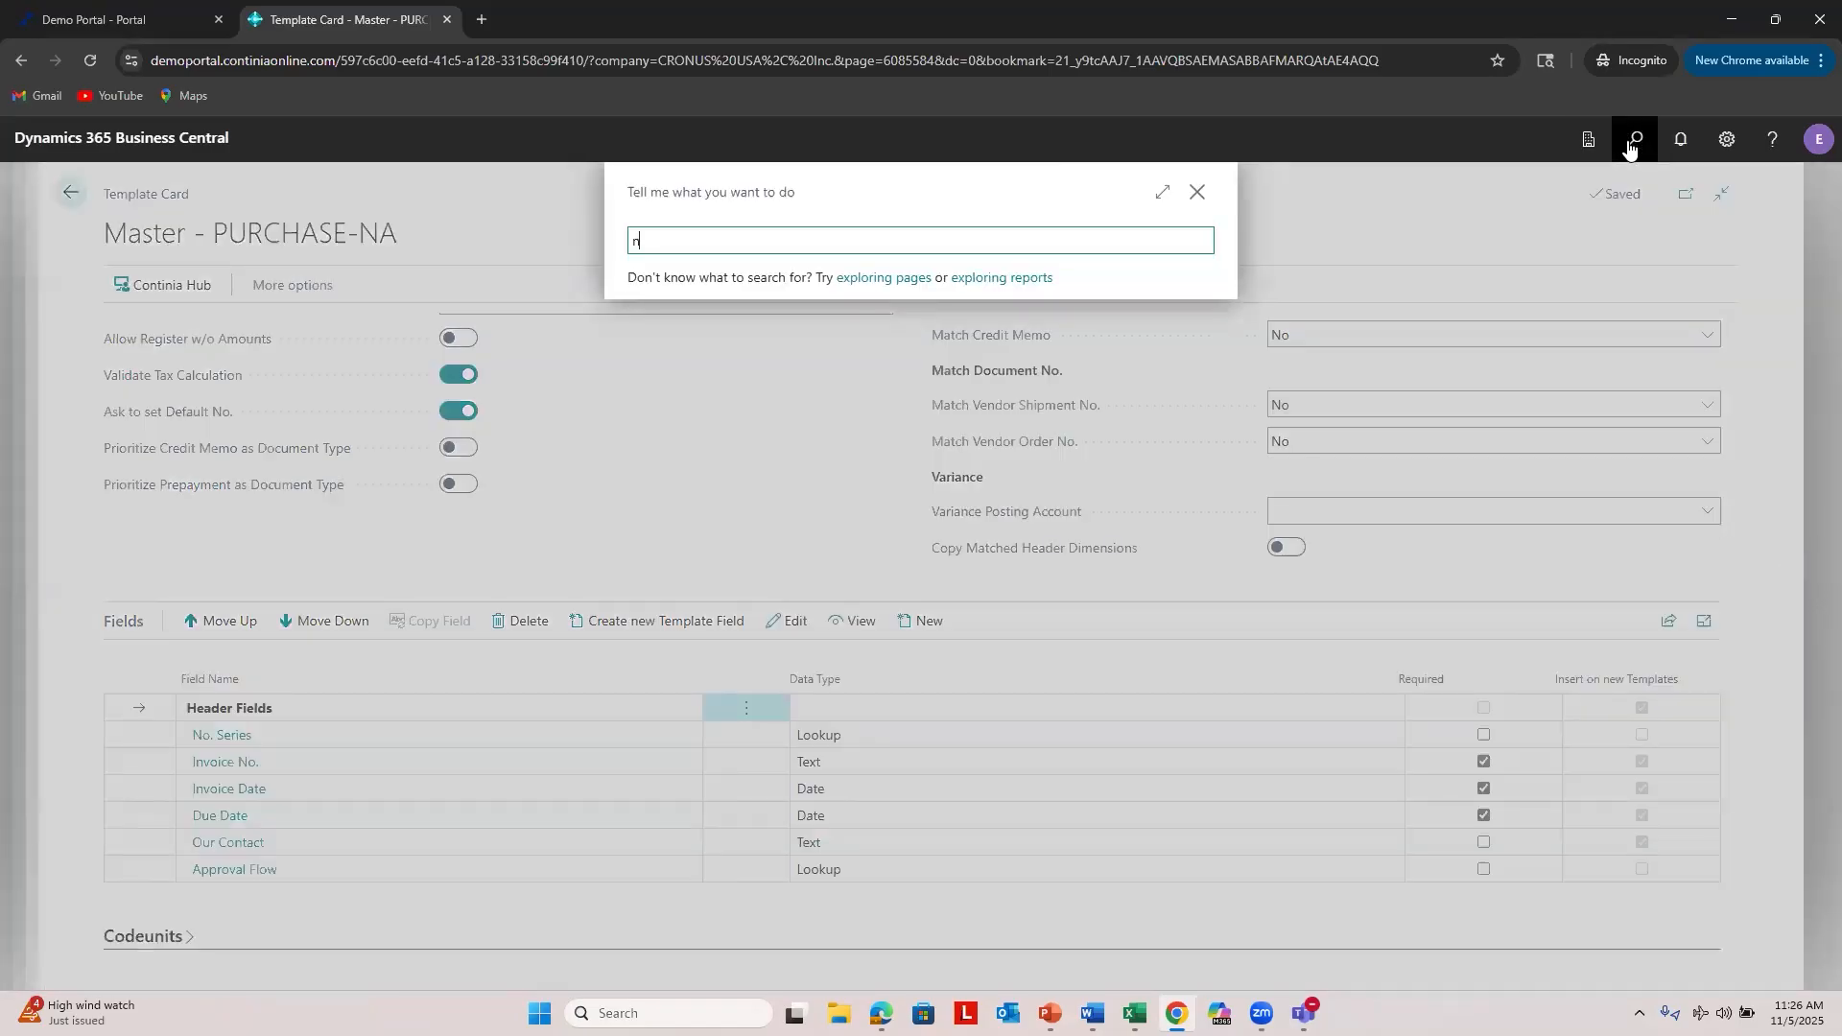
{"action": "type", "text": "o ser"}
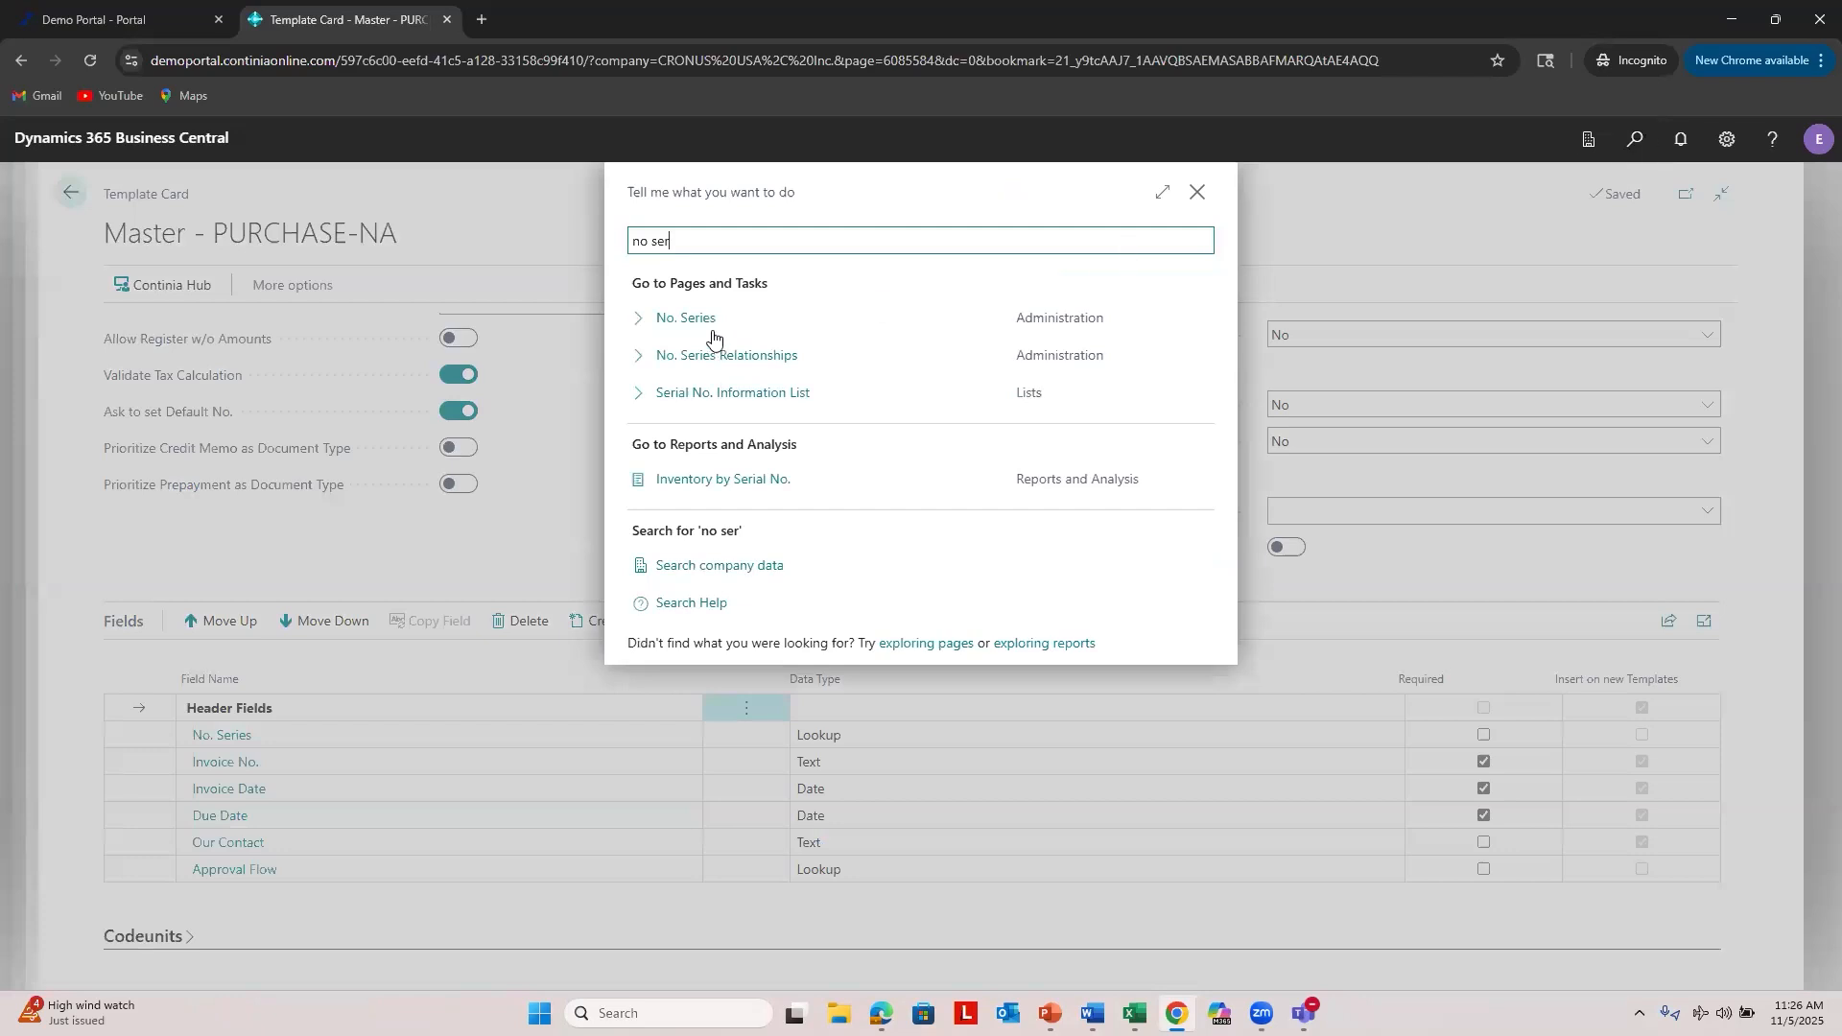
{"action": "left_click", "coordinate": [699, 317]}
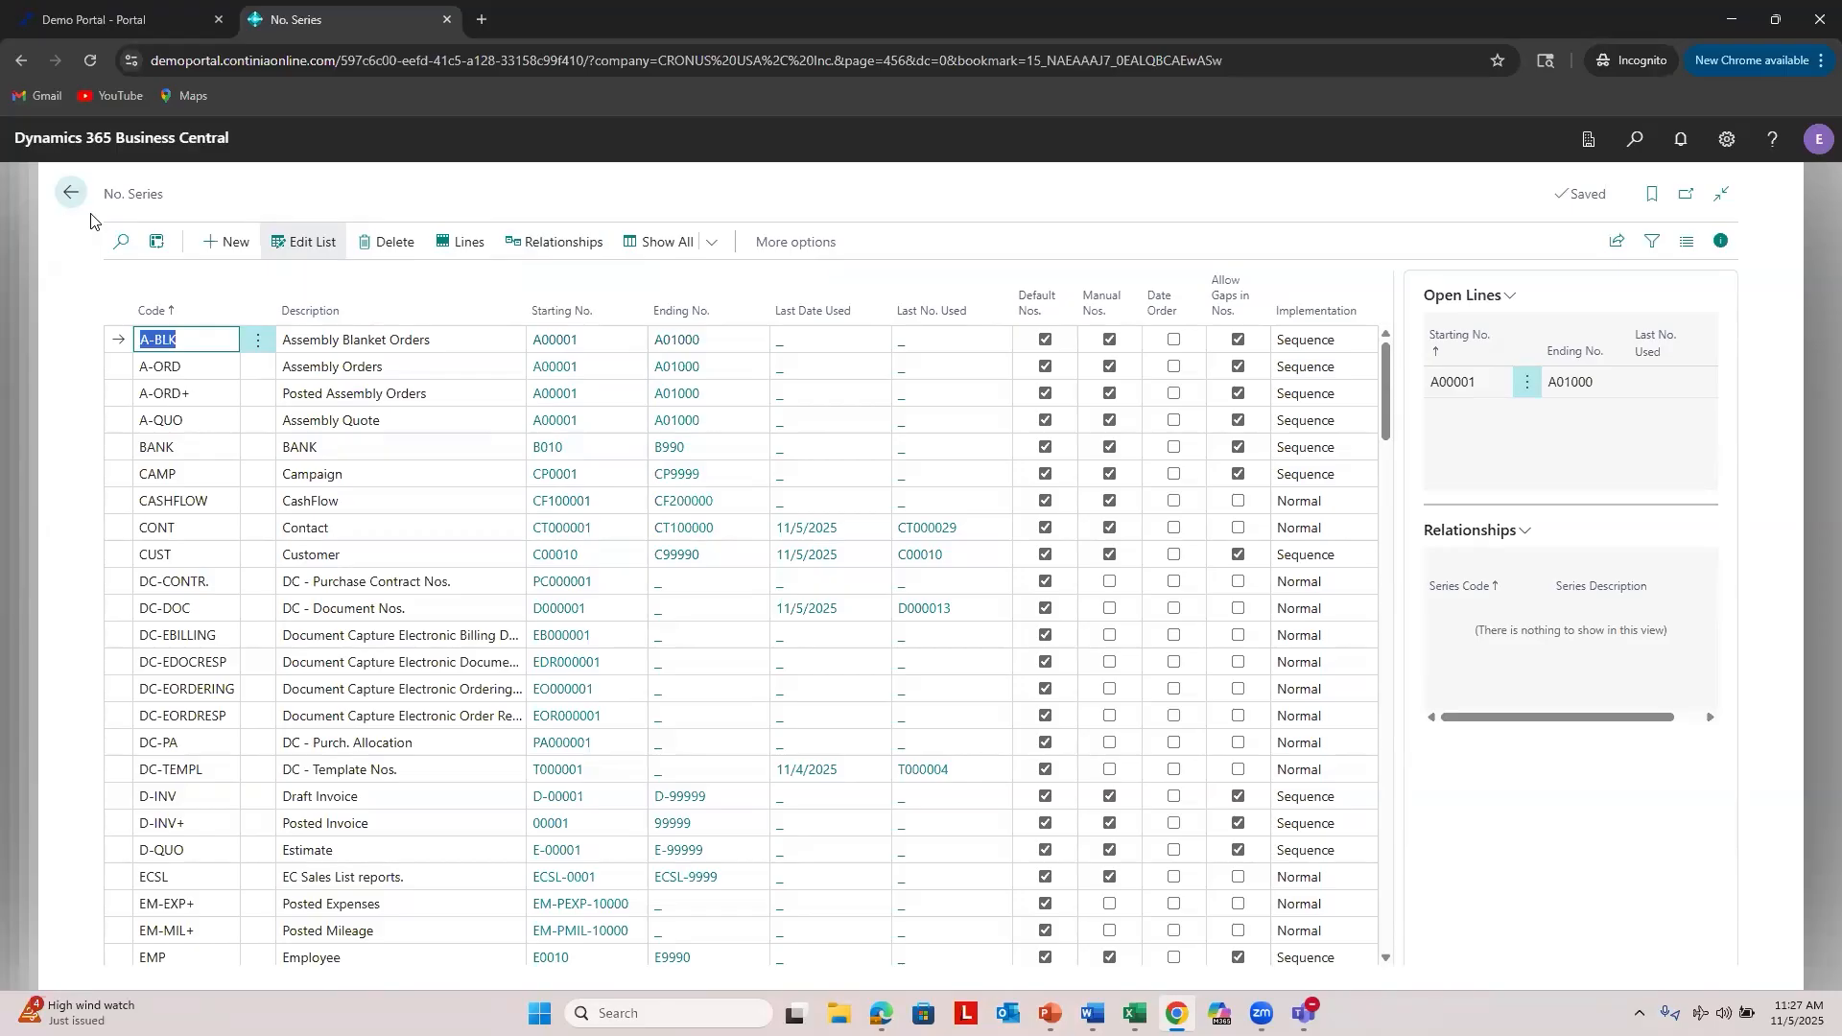
{"action": "left_click", "coordinate": [71, 193]}
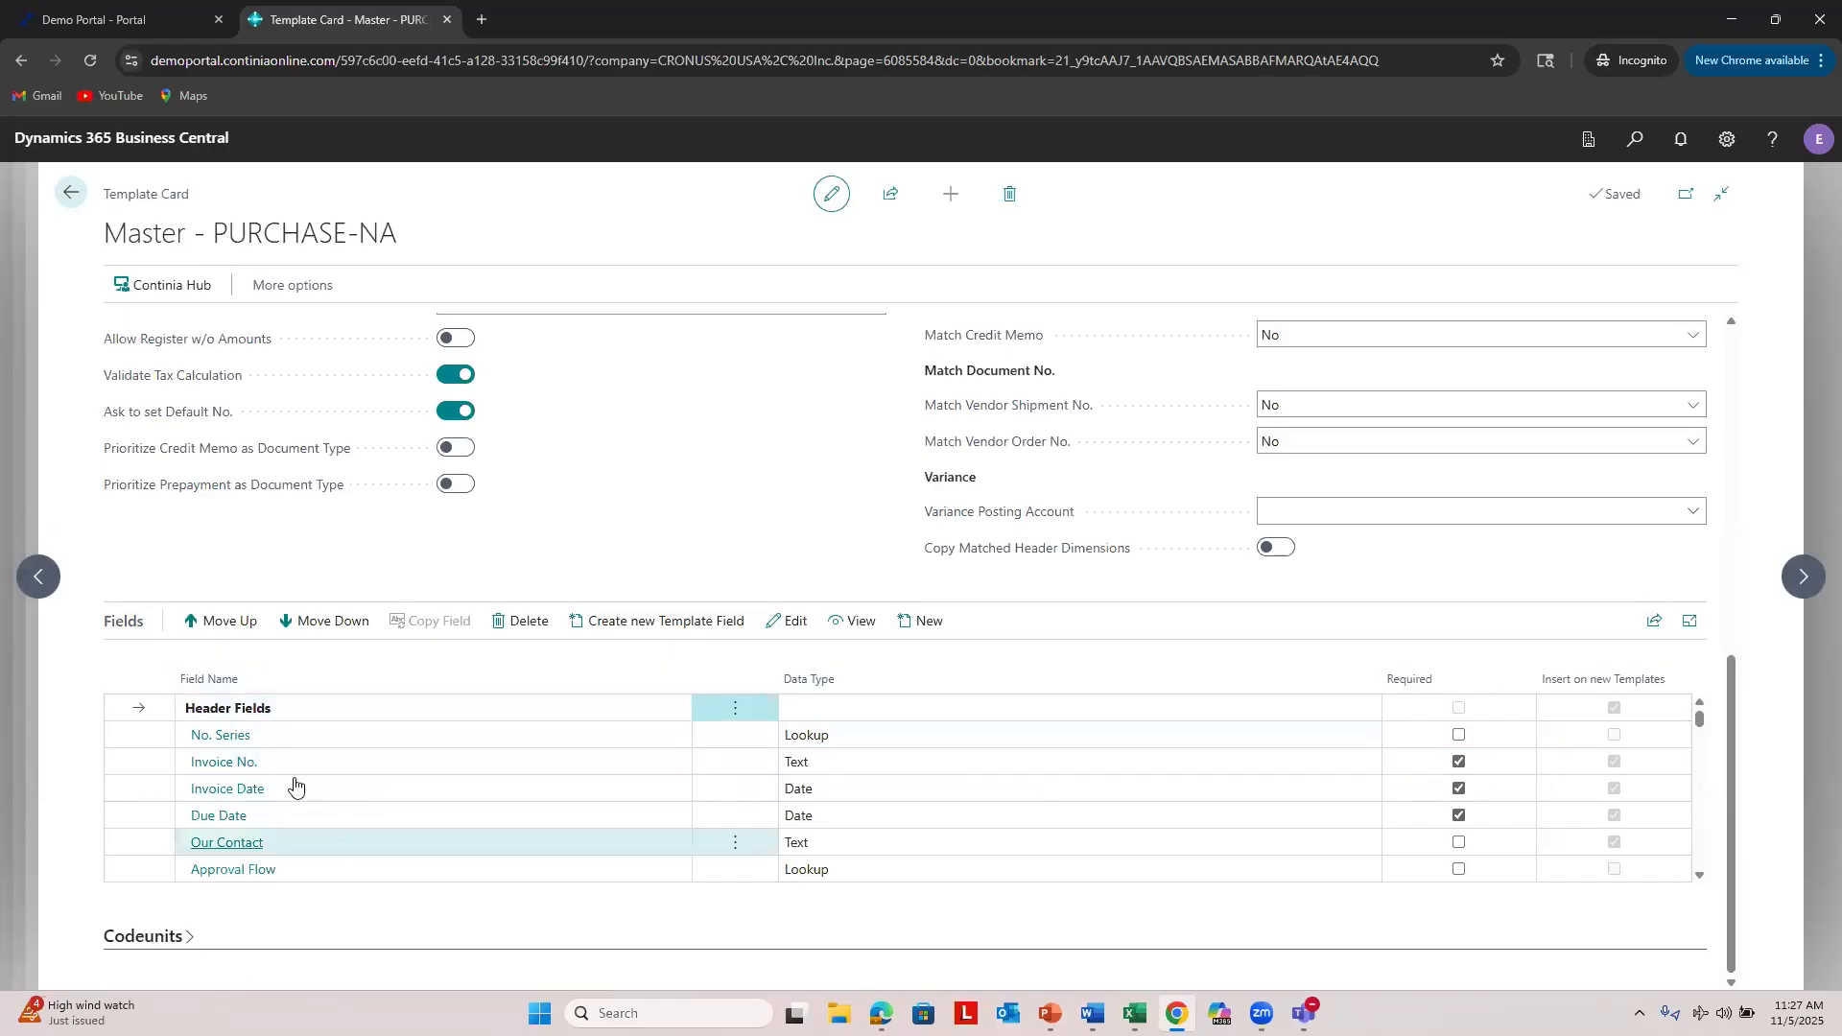
Step: Examine the settings on the Our Contact header field's card, dismissing the introductory tip, and close the card
{"action": "left_click", "coordinate": [230, 843]}
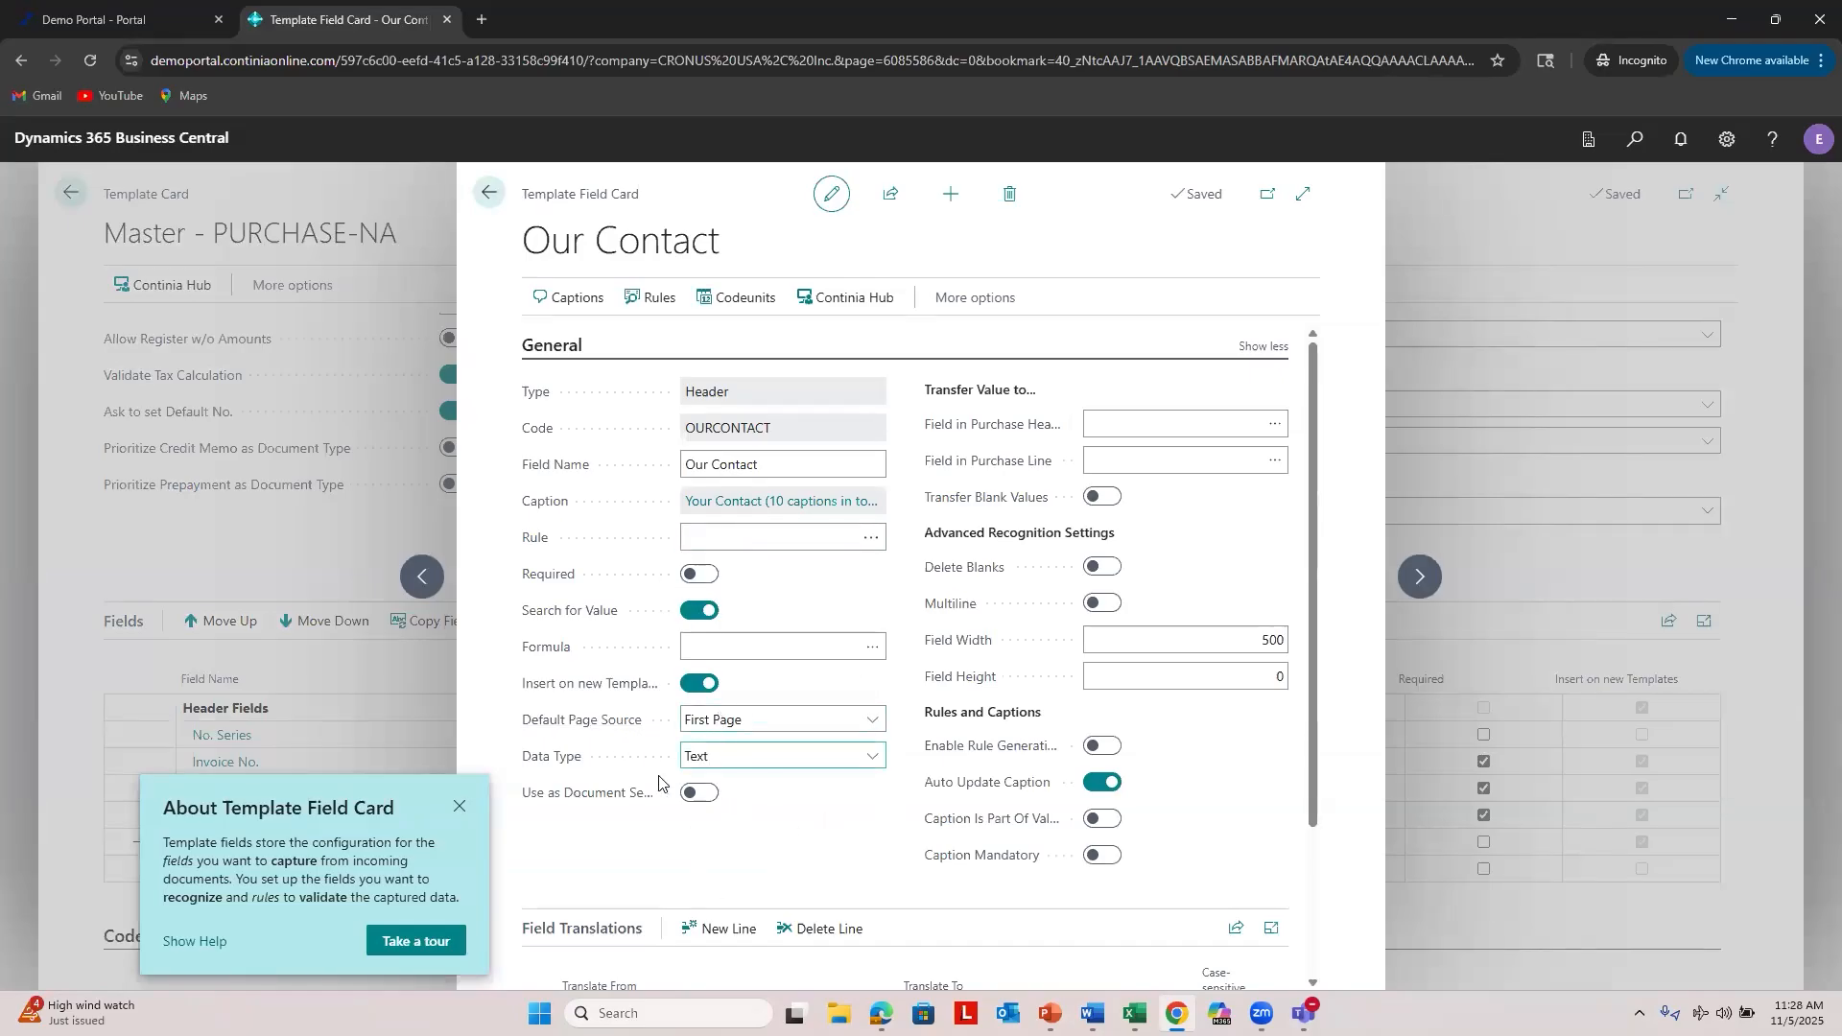
{"action": "left_click", "coordinate": [459, 806]}
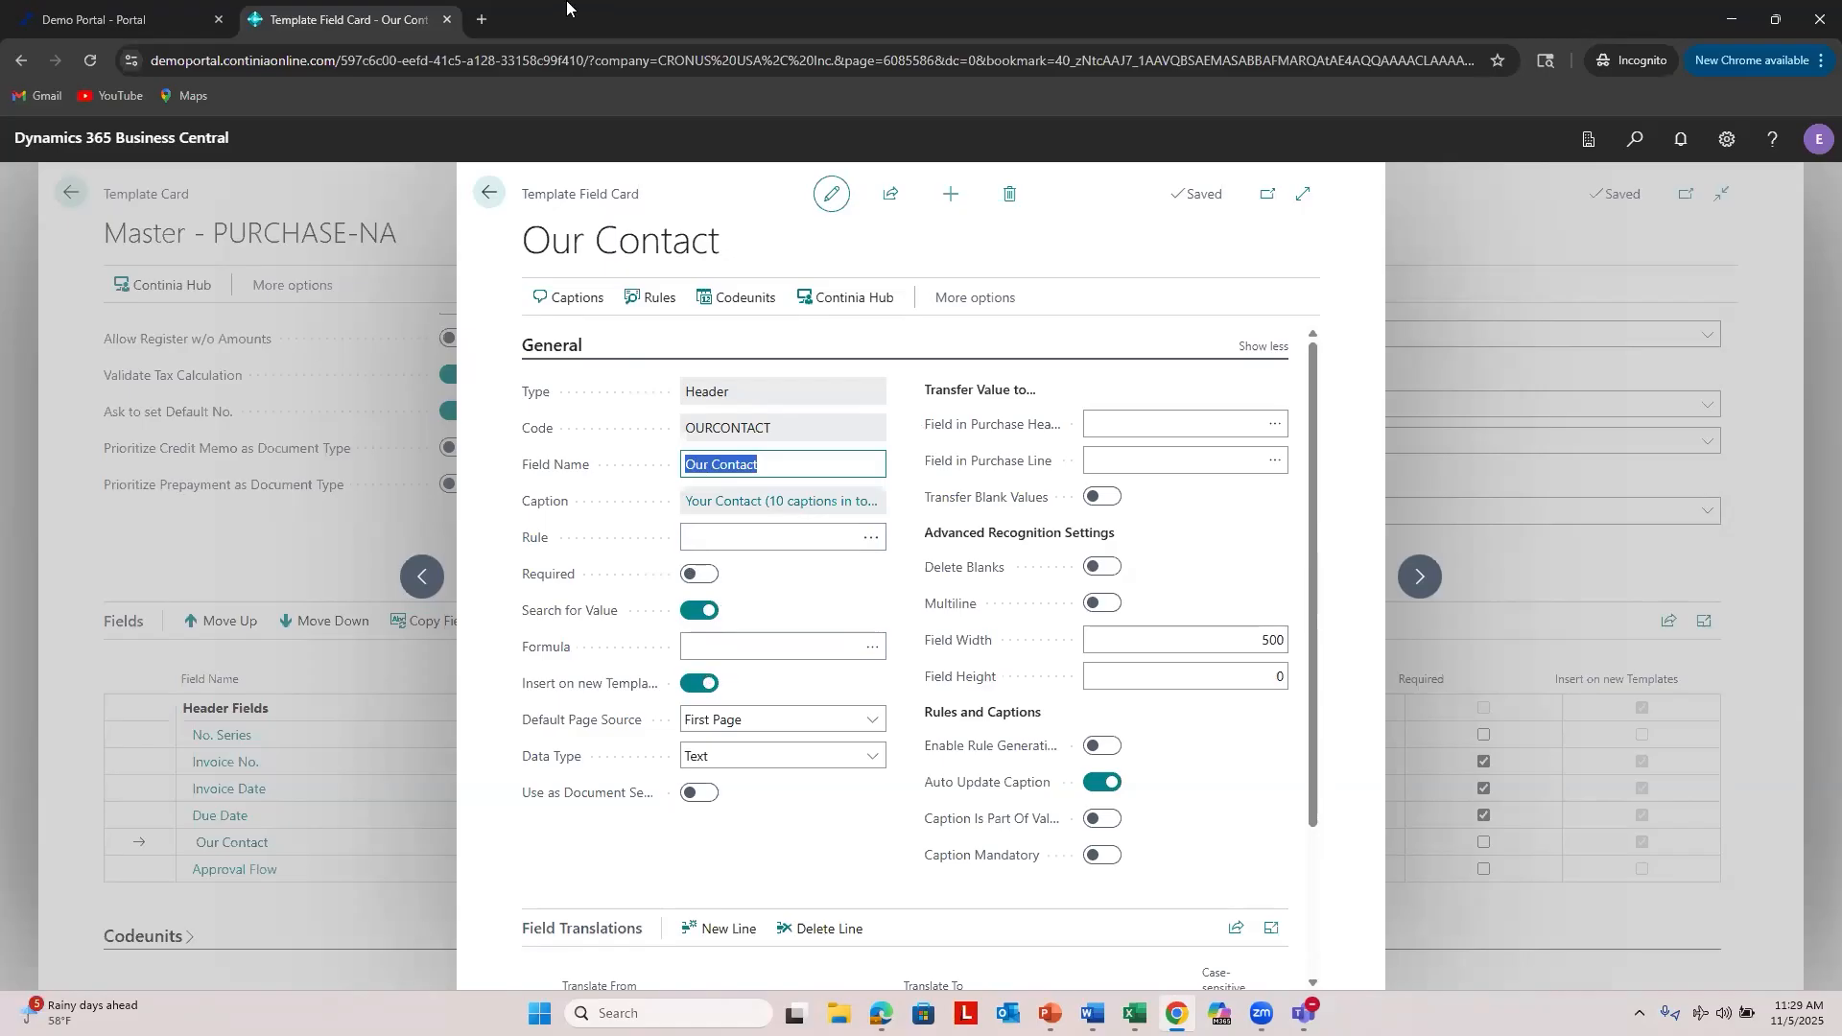
{"action": "left_click", "coordinate": [490, 196]}
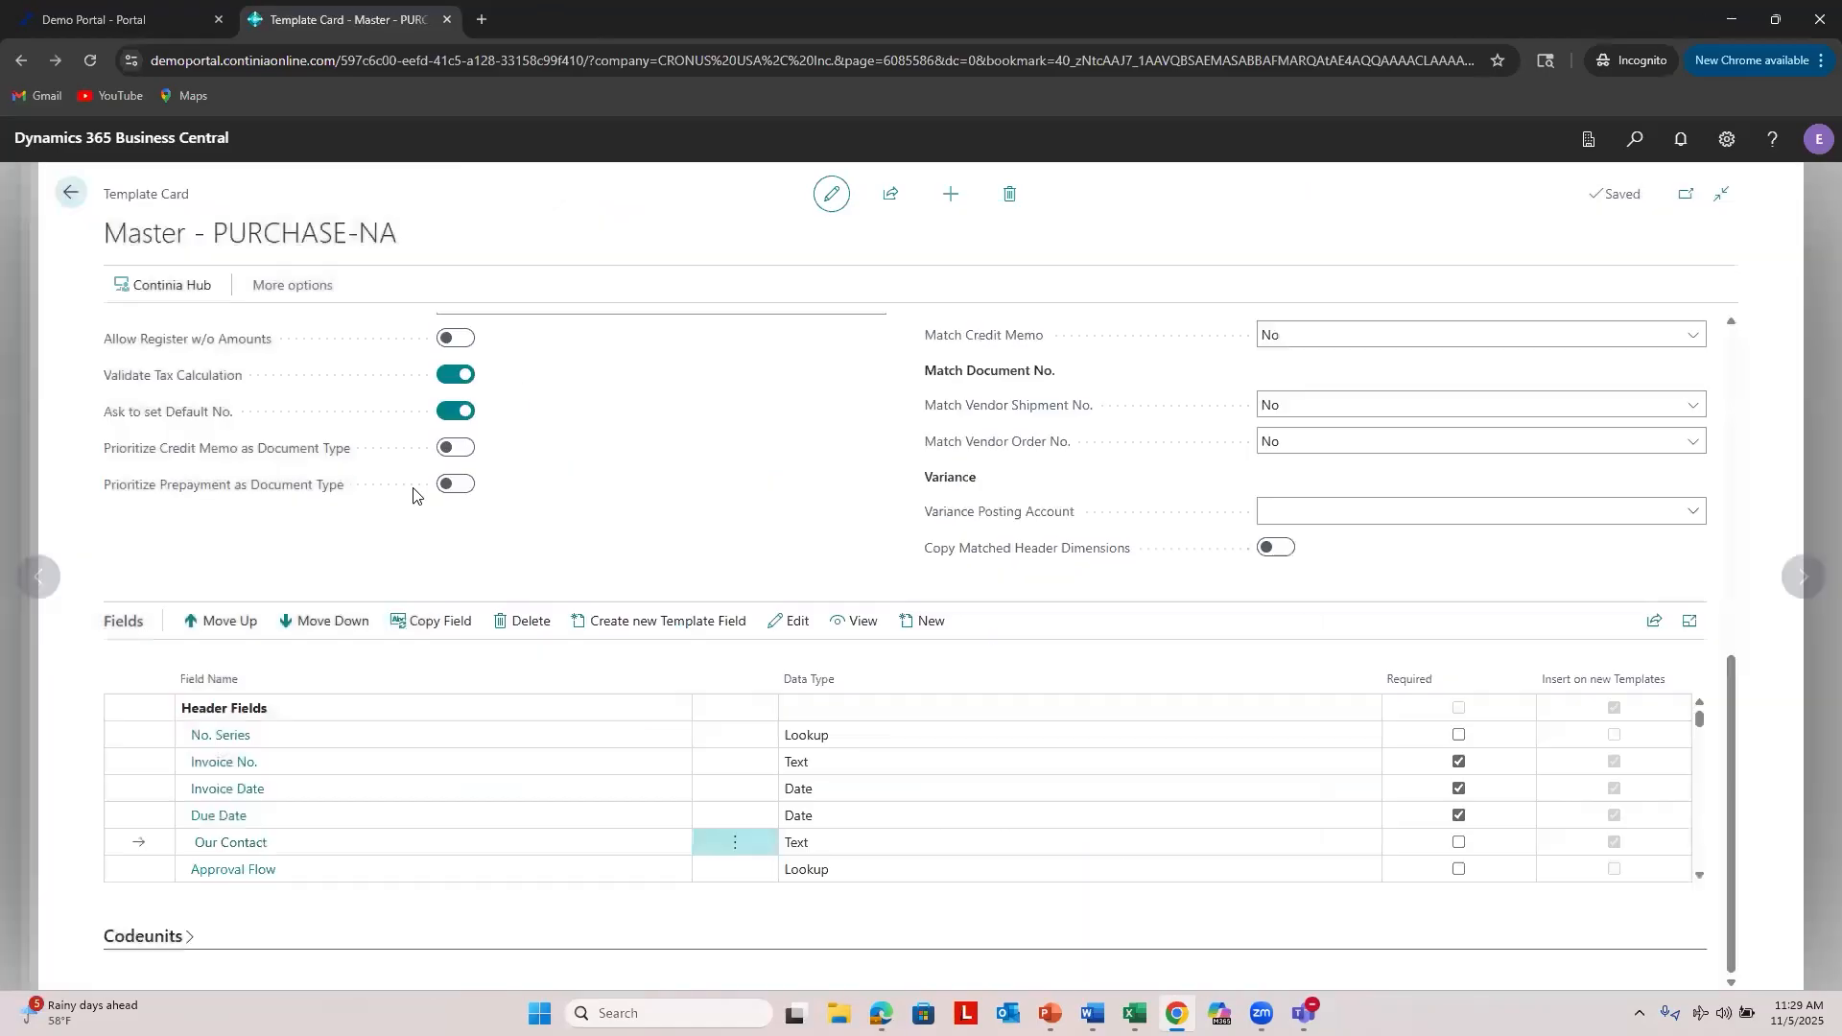
Step: Reopen the PURCHASE-NA master template from the PURCHASE category and open its Our Contact field card
{"action": "scroll", "coordinate": [410, 518], "scroll_direction": "up", "scroll_amount": 10}
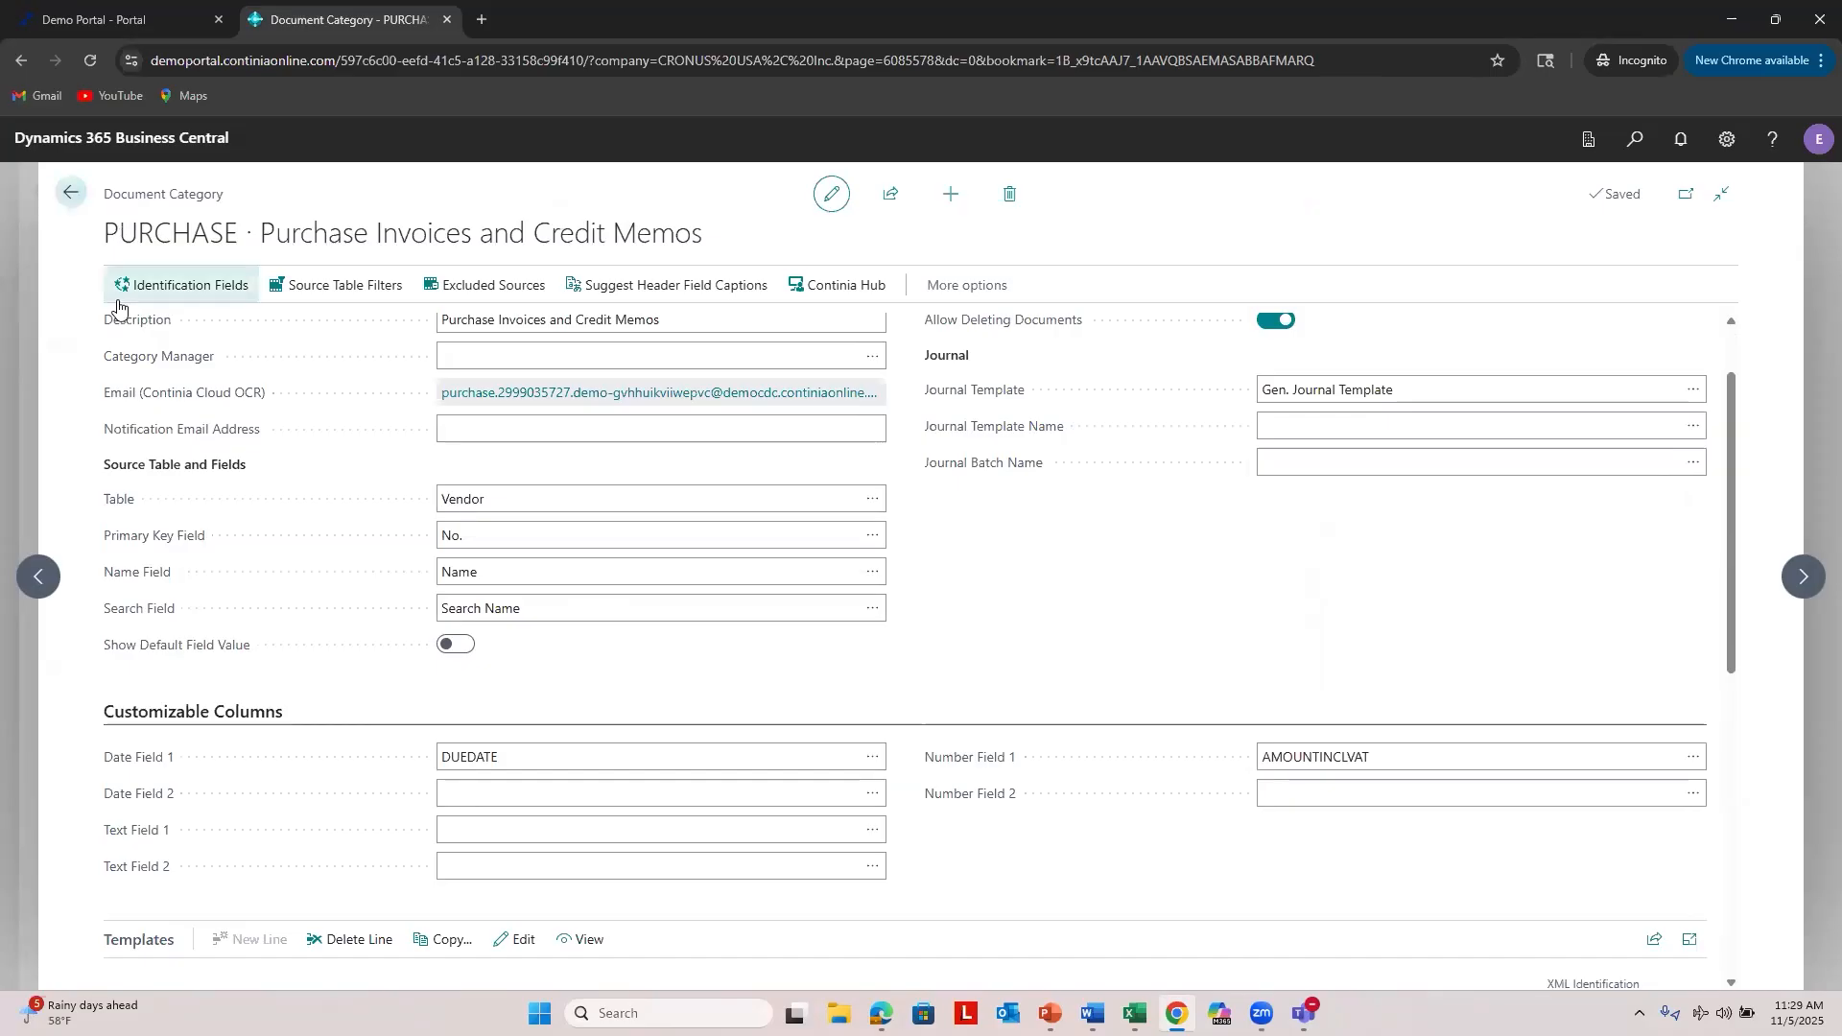
{"action": "scroll", "coordinate": [326, 480], "scroll_direction": "down", "scroll_amount": 5}
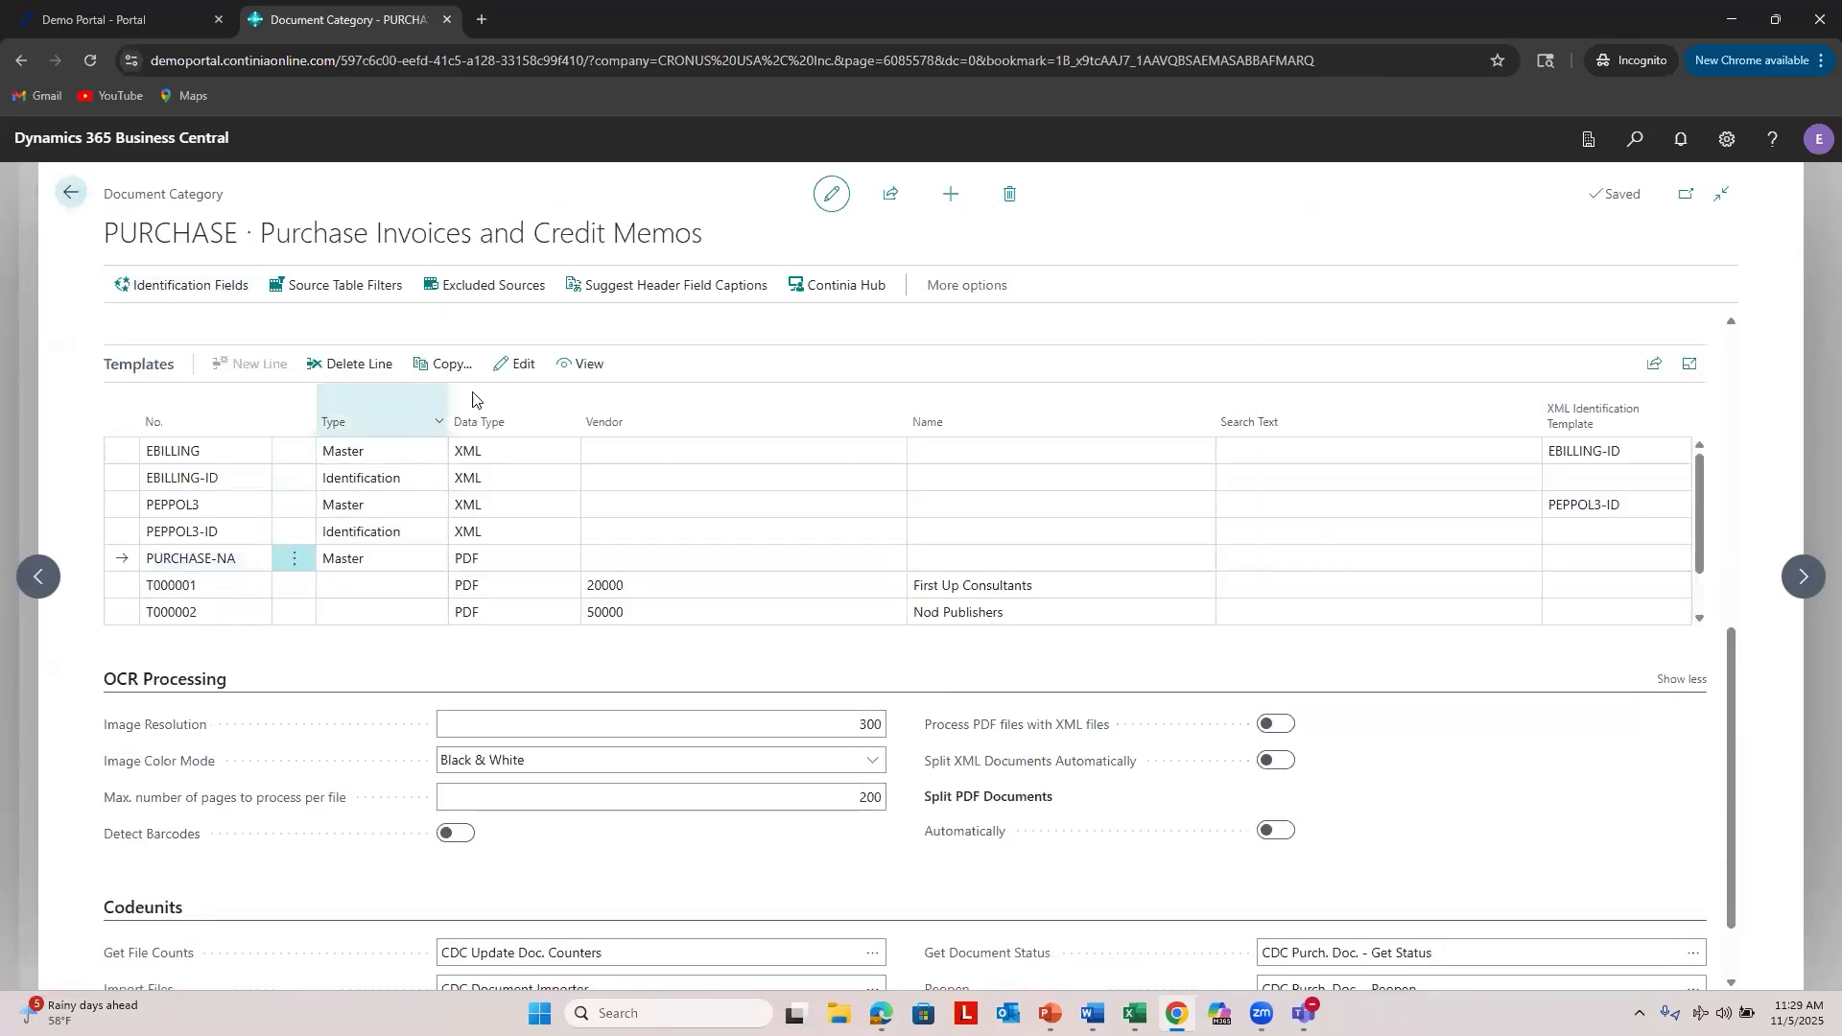
{"action": "left_click", "coordinate": [518, 364]}
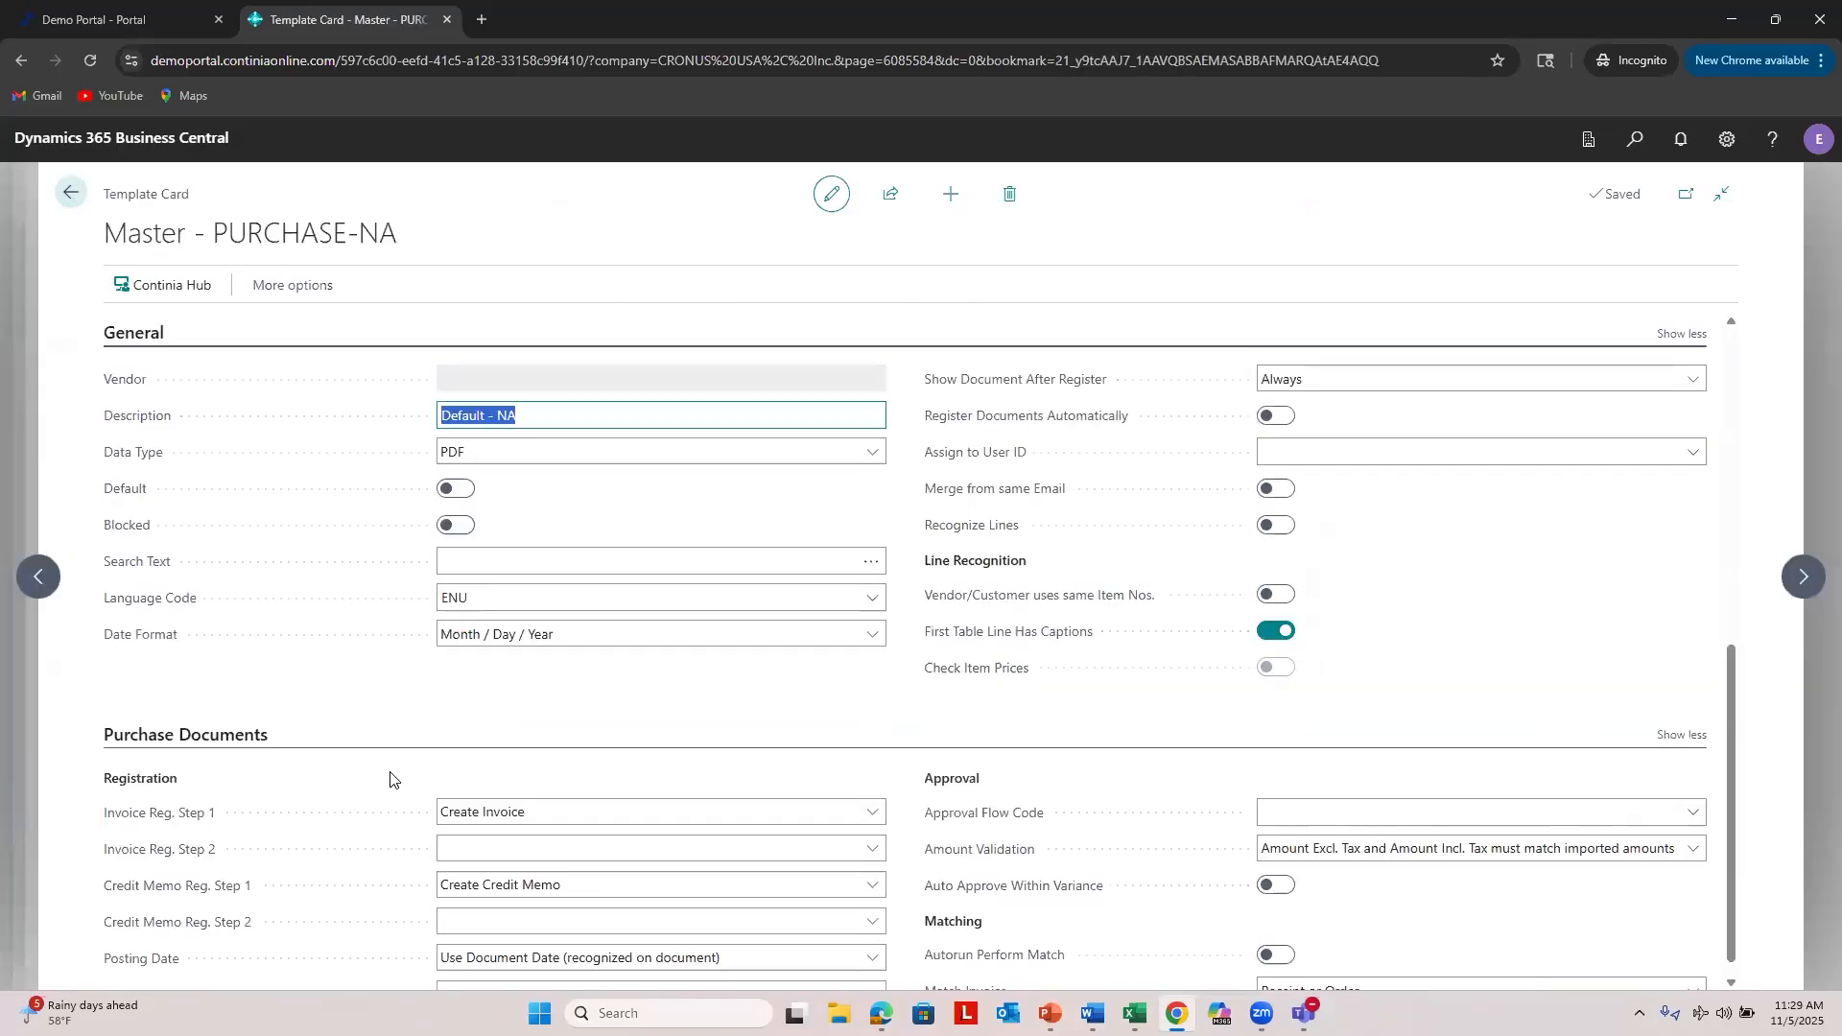
{"action": "scroll", "coordinate": [364, 810], "scroll_direction": "down", "scroll_amount": 10}
{"action": "left_click", "coordinate": [233, 845]}
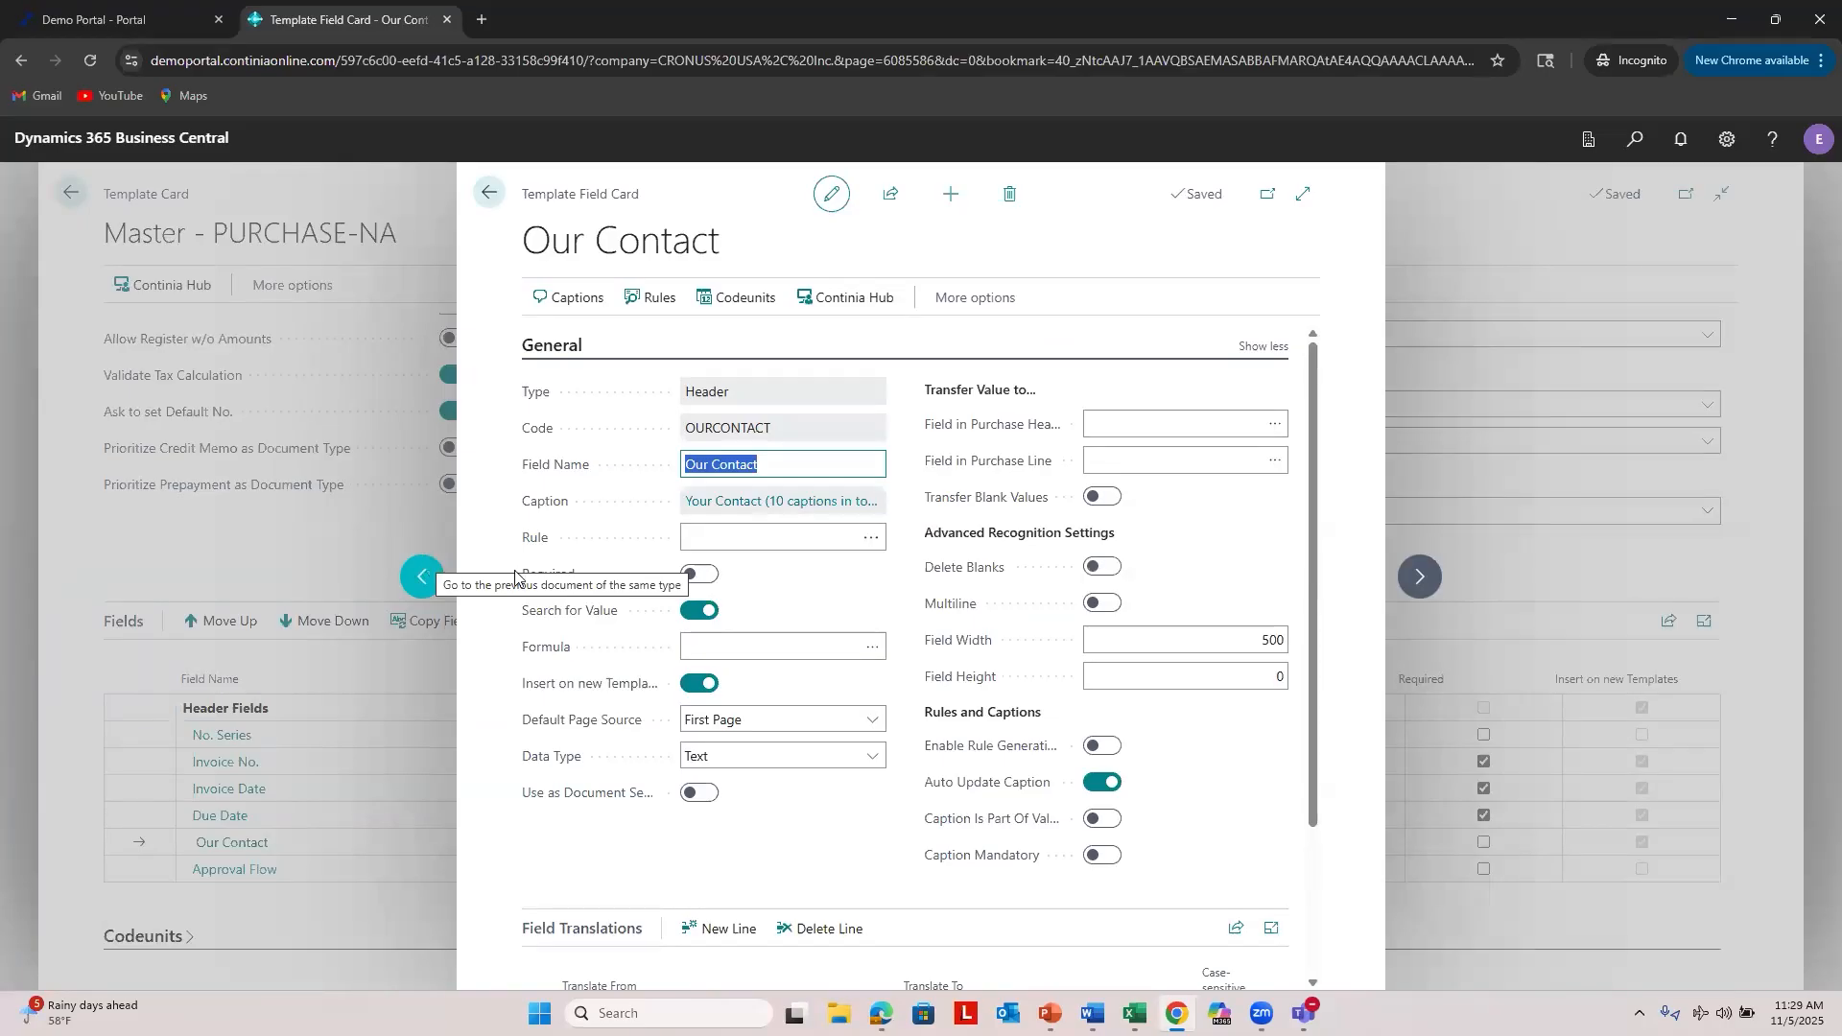
Step: Try entering RB as the Our Contact field's formula, clear it, and close the field card
{"action": "left_click", "coordinate": [726, 648]}
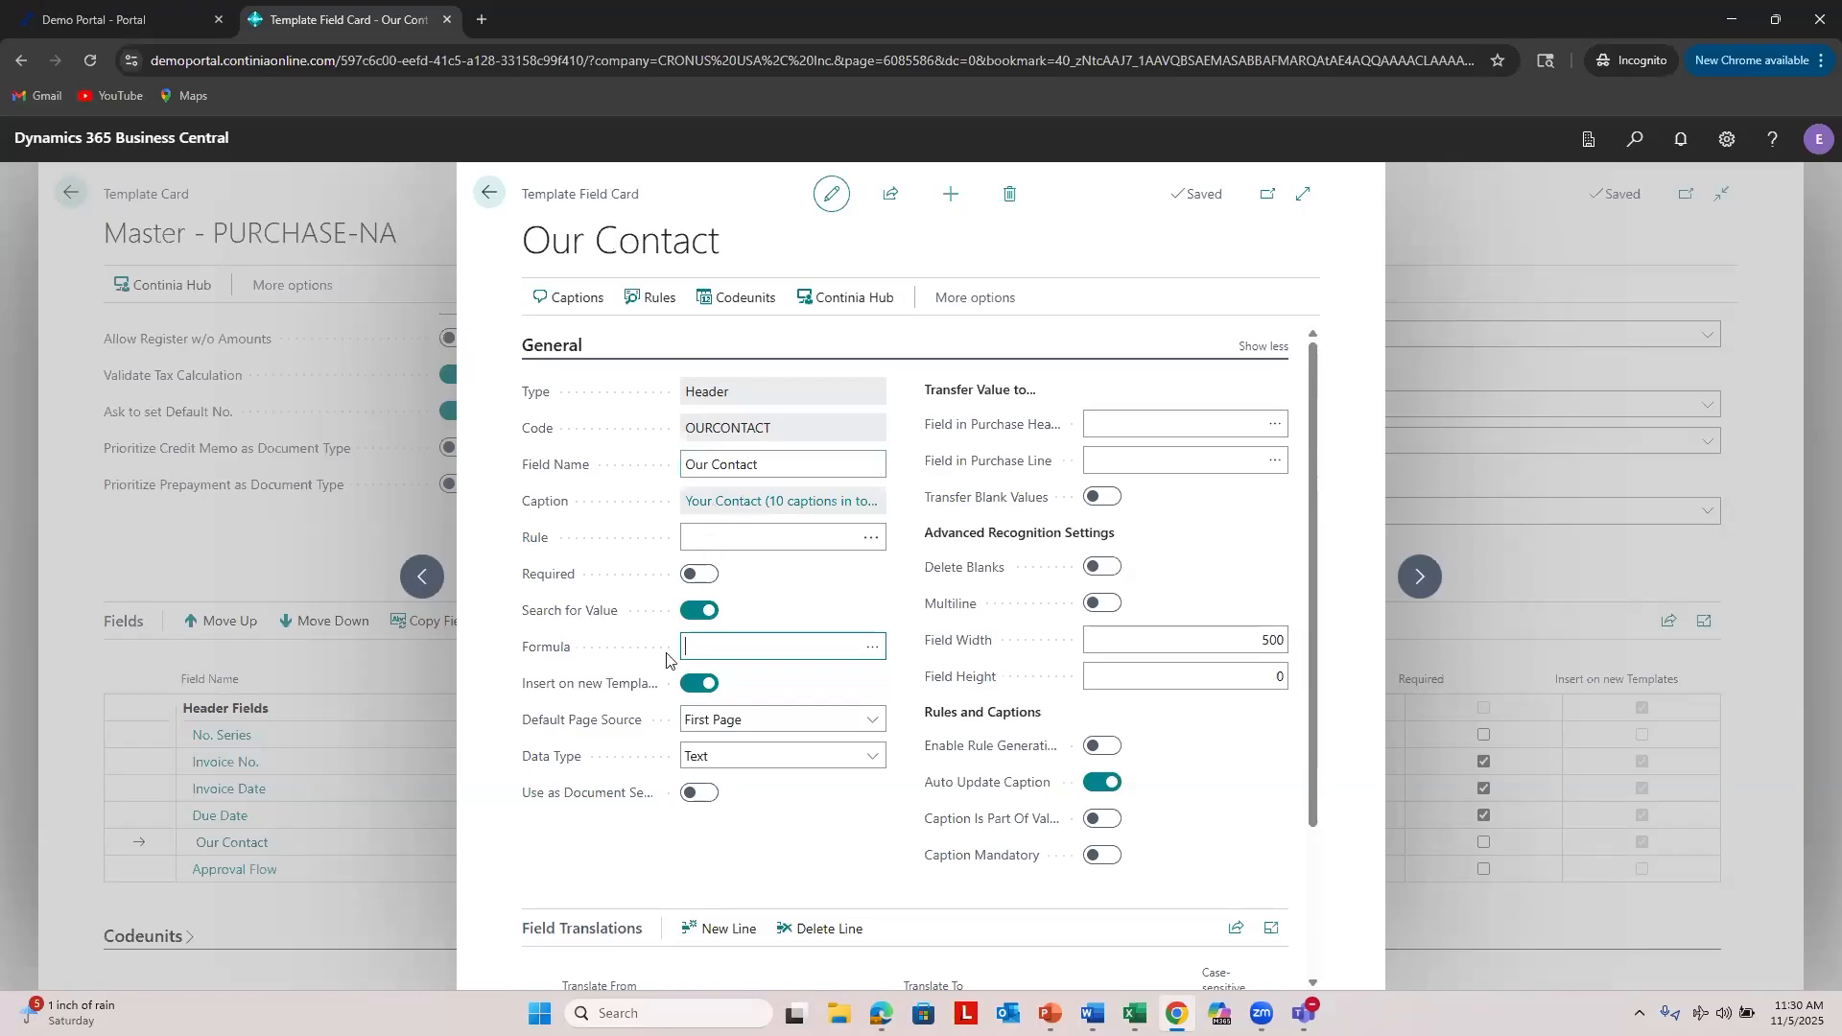
{"action": "type", "text": "RB"}
{"action": "key", "text": "BackSpace"}
{"action": "key", "text": "BackSpace"}
{"action": "left_click", "coordinate": [491, 197]}
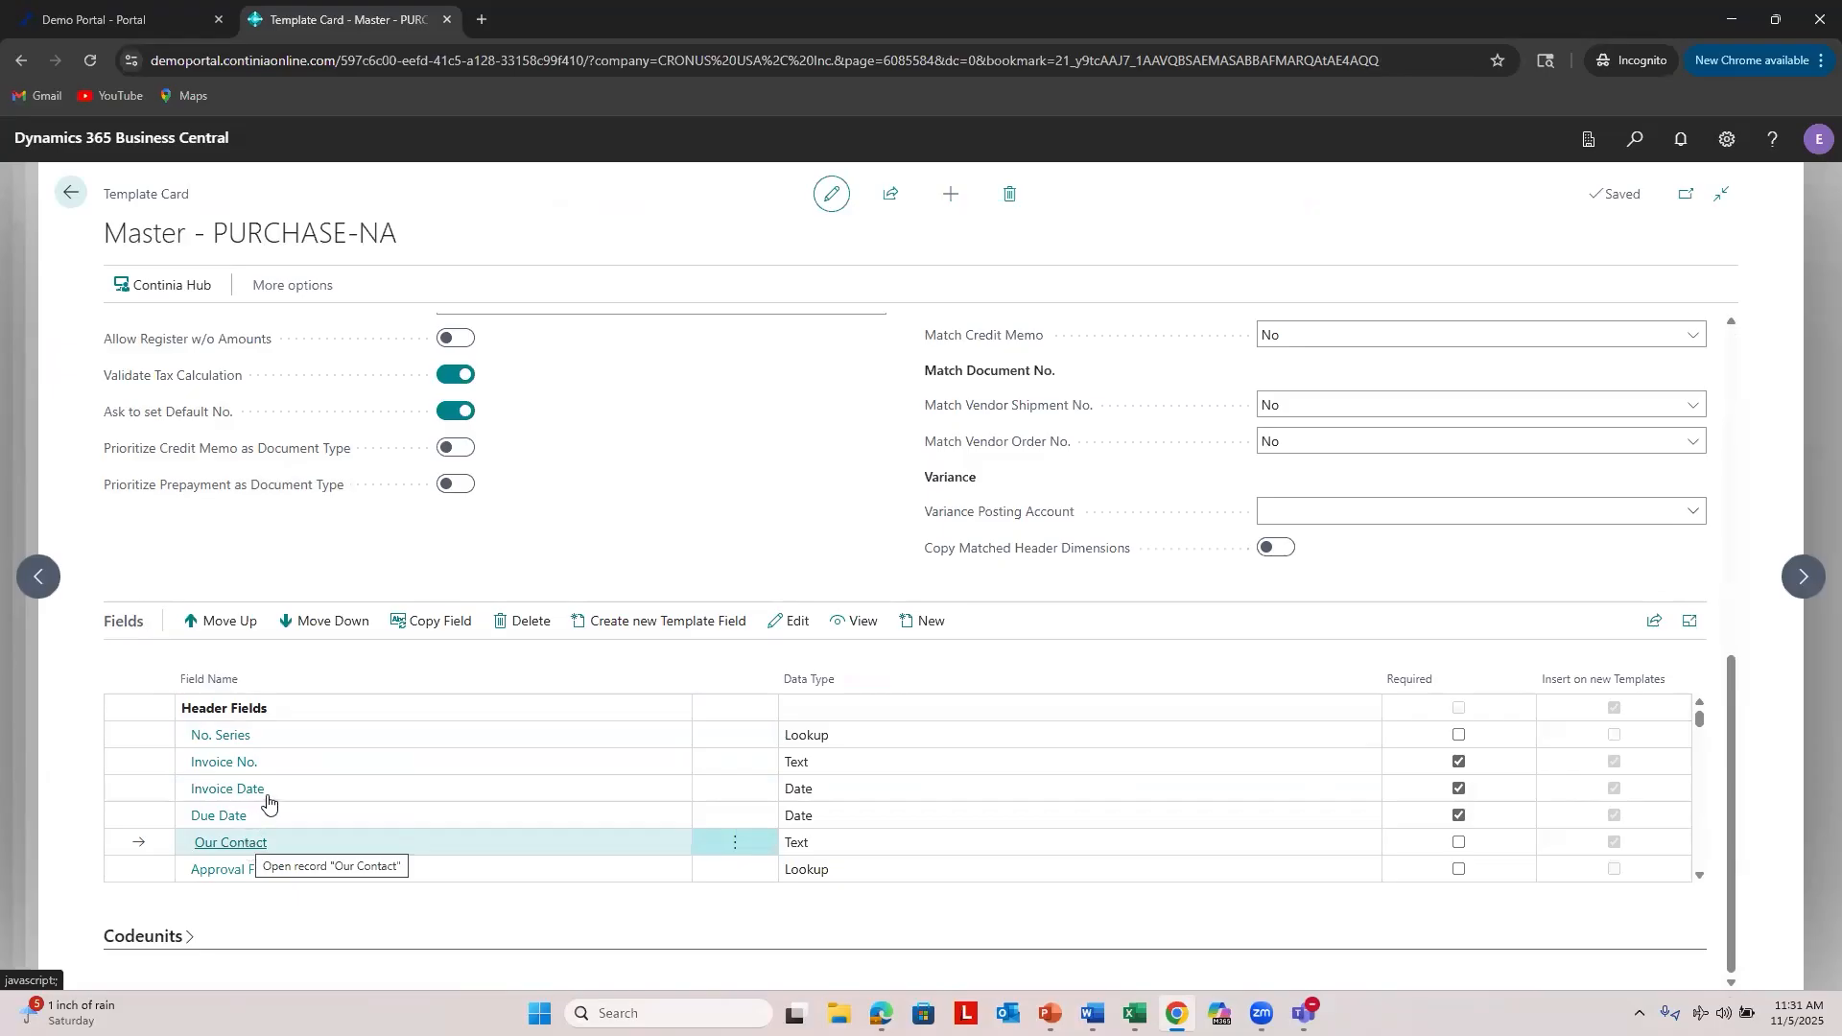
Step: Look through the template's header fields, including order and shipment numbers, dimensions, Responsibility Center and Currency Code
{"action": "scroll", "coordinate": [261, 801], "scroll_direction": "down", "scroll_amount": 2}
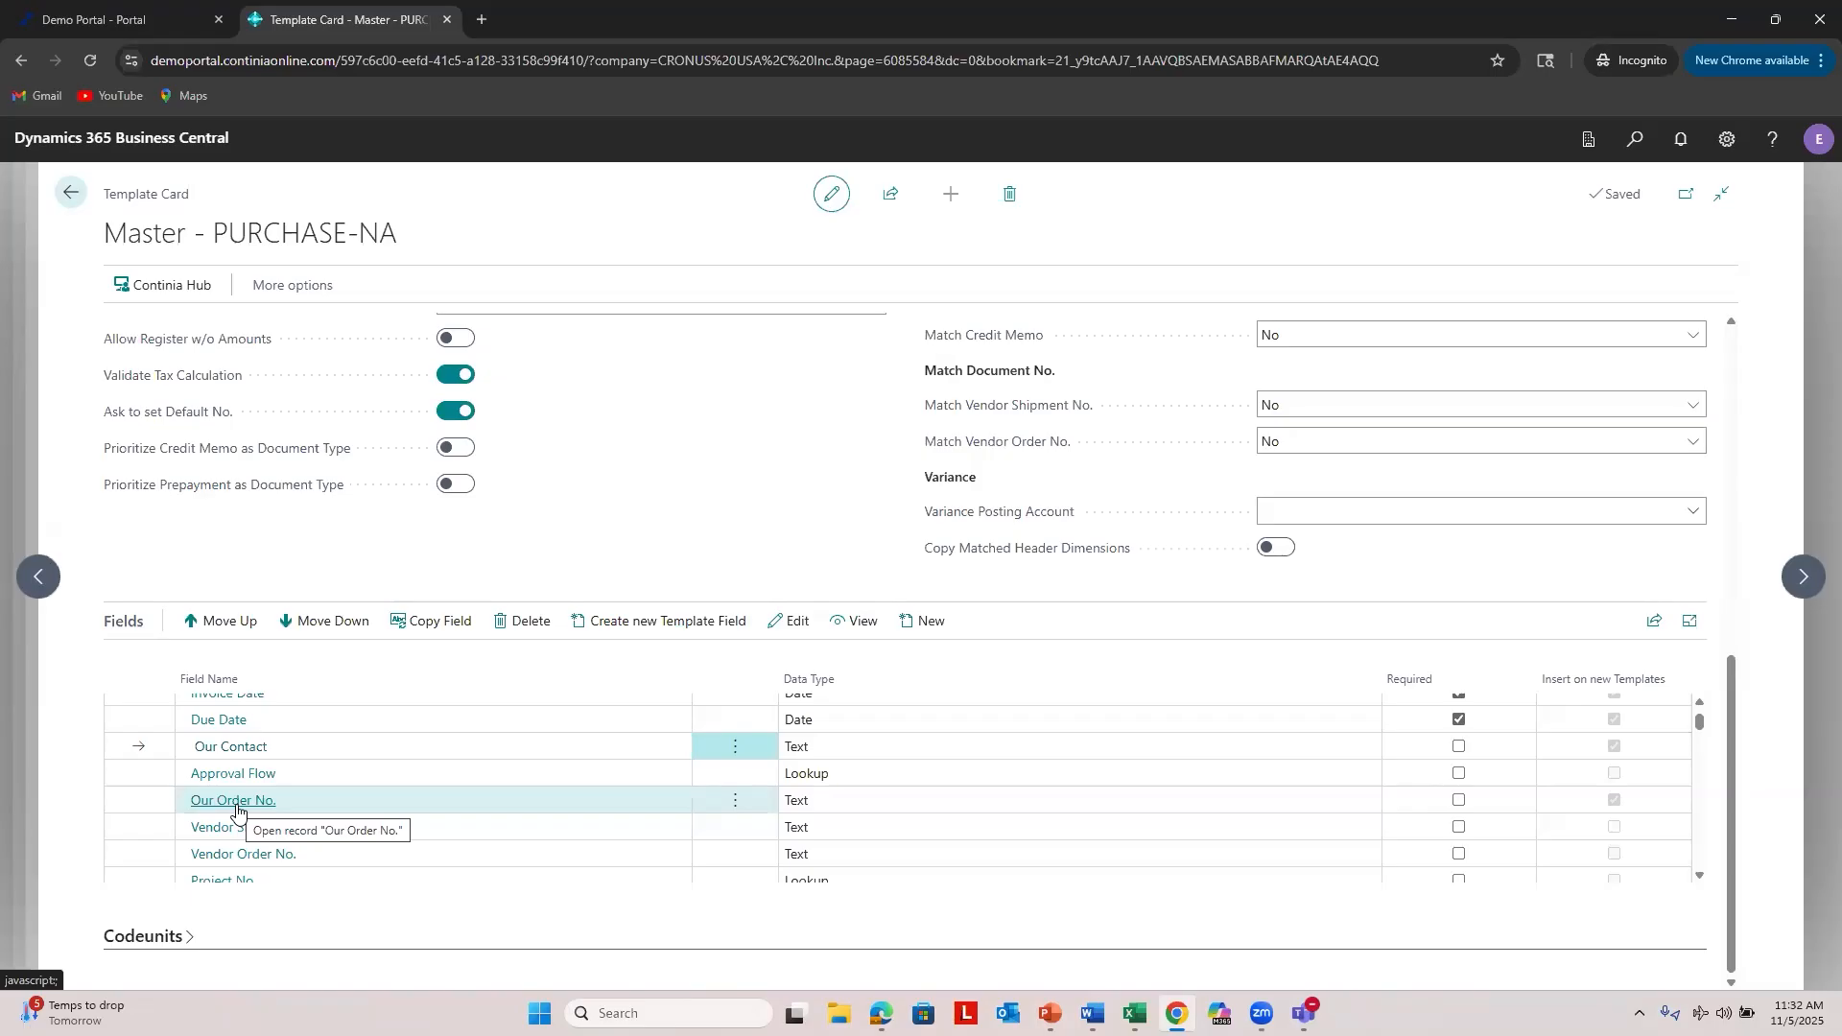
{"action": "scroll", "coordinate": [238, 797], "scroll_direction": "down", "scroll_amount": 1}
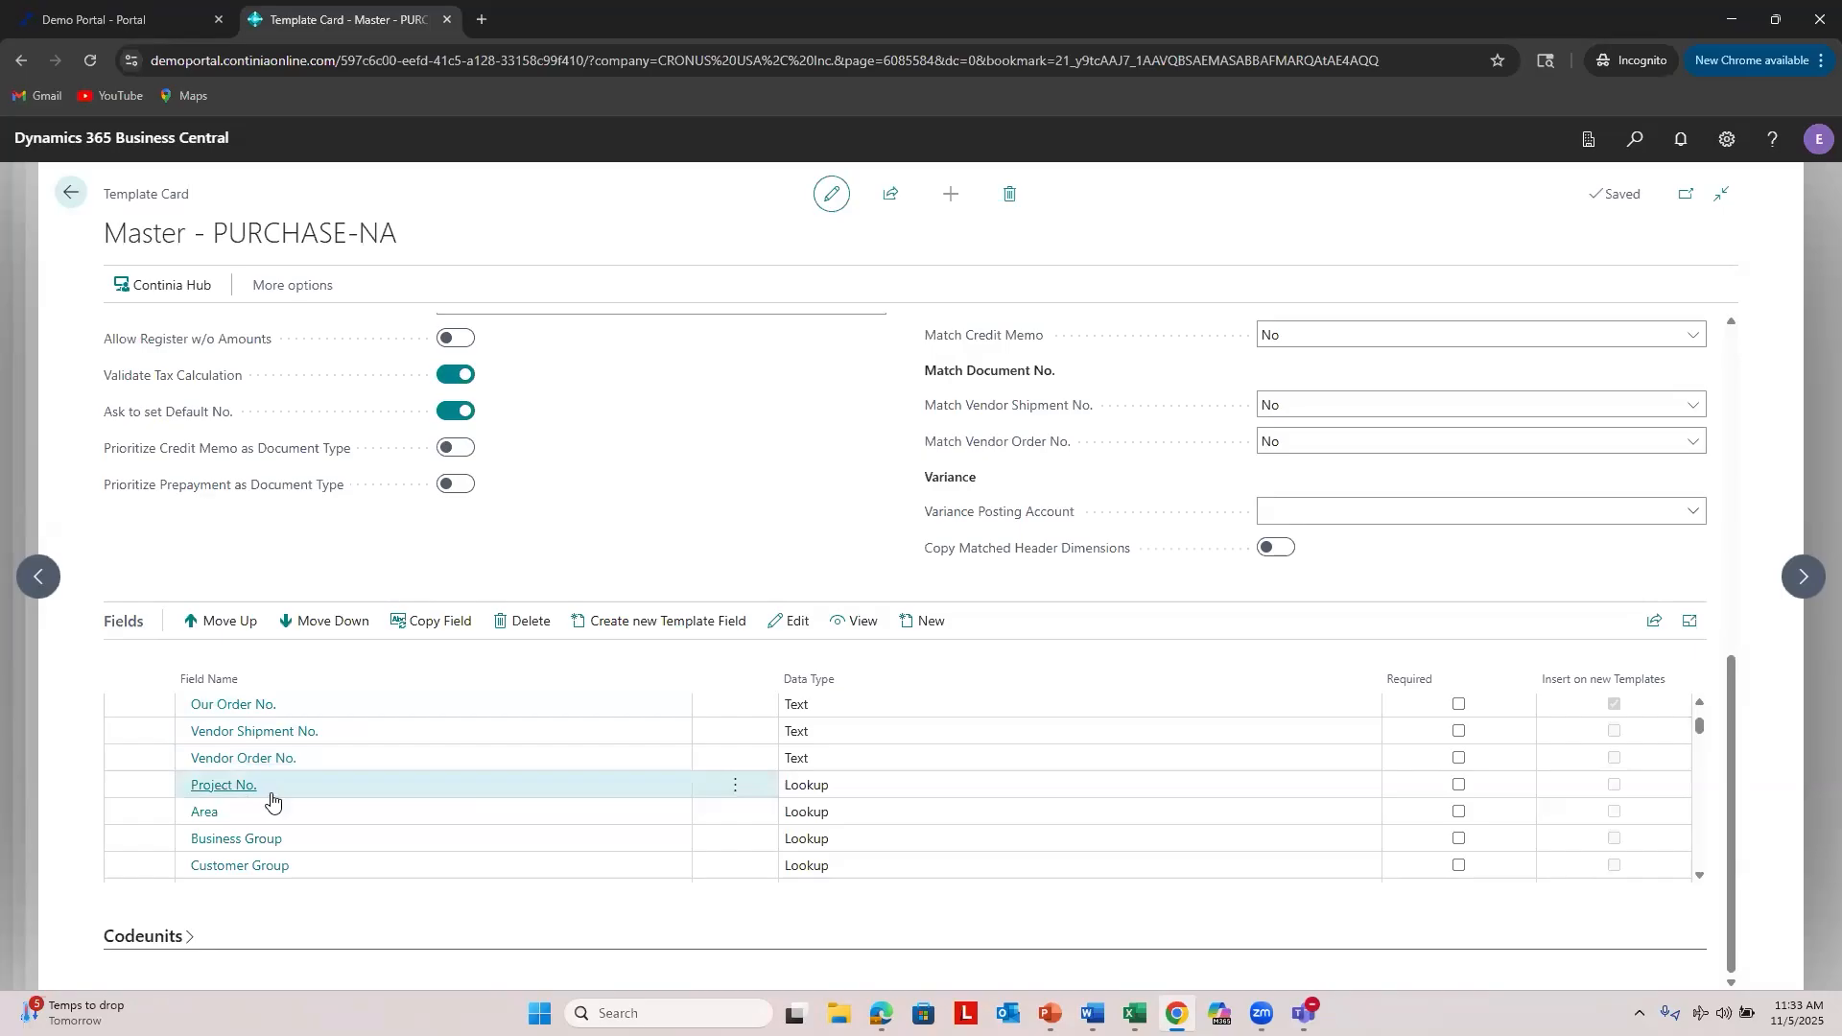
{"action": "scroll", "coordinate": [283, 782], "scroll_direction": "down", "scroll_amount": 1}
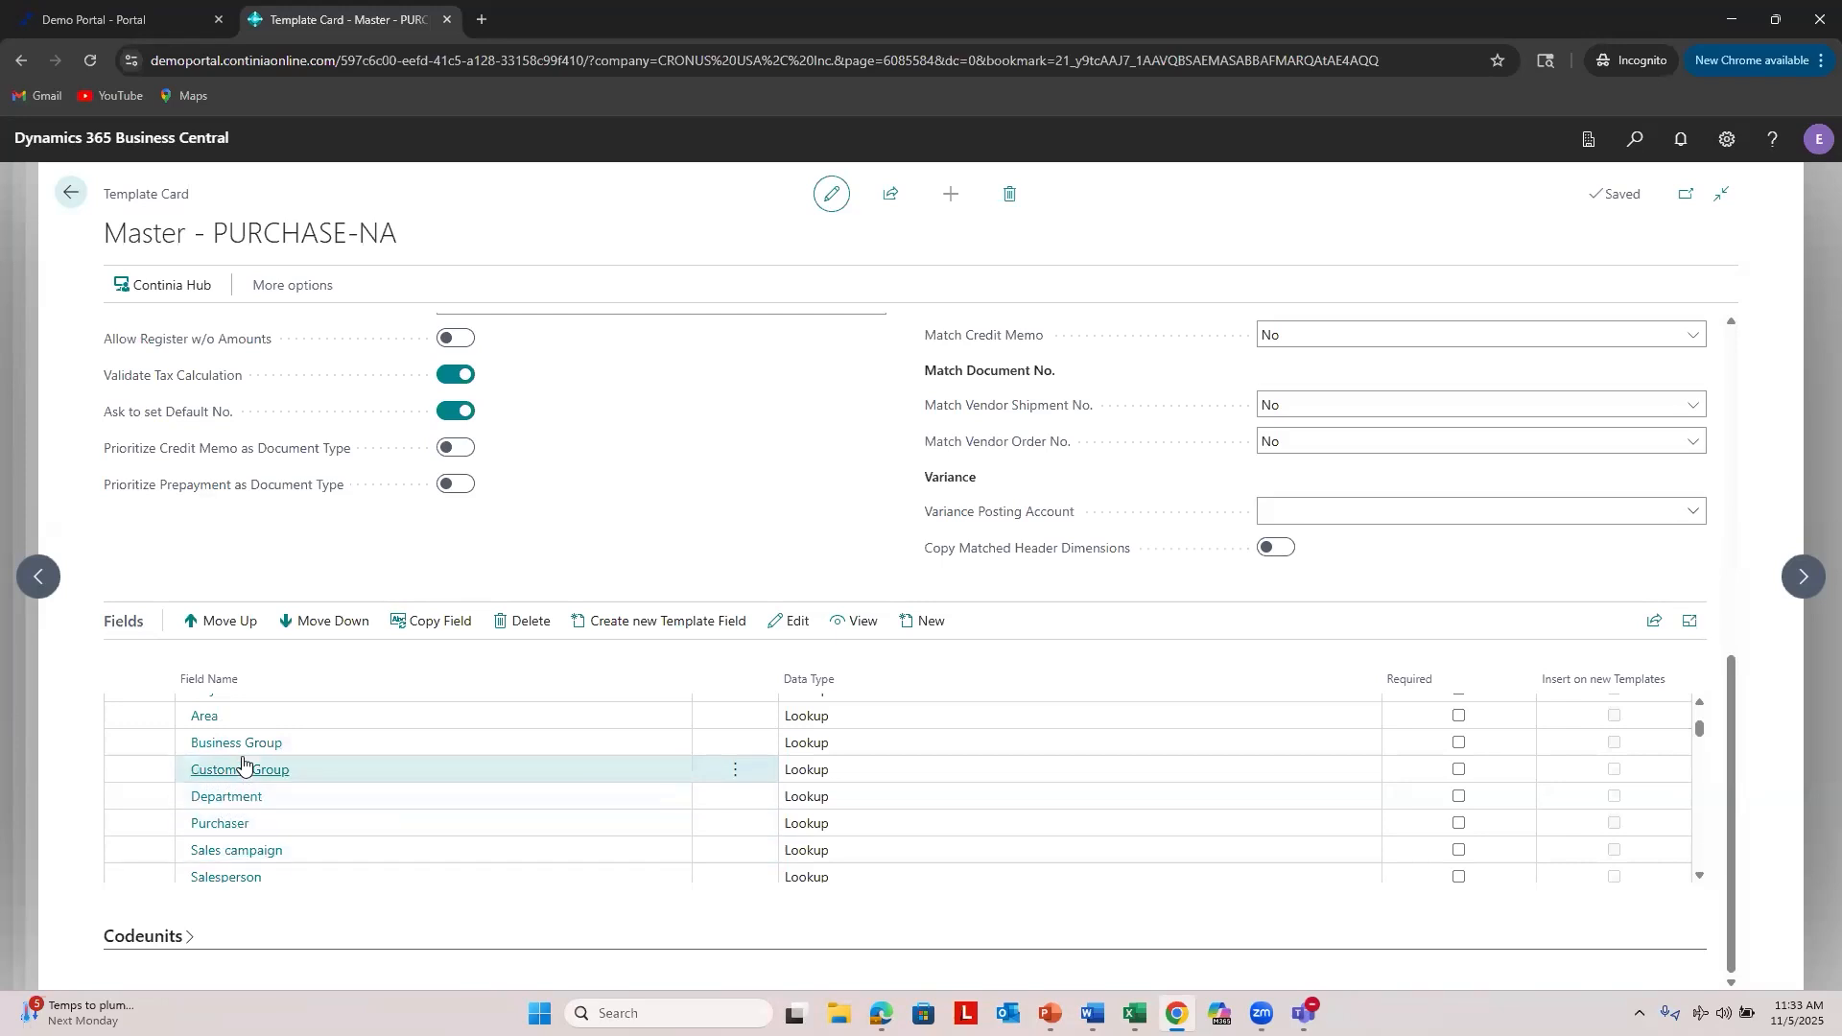
{"action": "scroll", "coordinate": [240, 772], "scroll_direction": "down", "scroll_amount": 1}
{"action": "scroll", "coordinate": [235, 794], "scroll_direction": "up", "scroll_amount": 1}
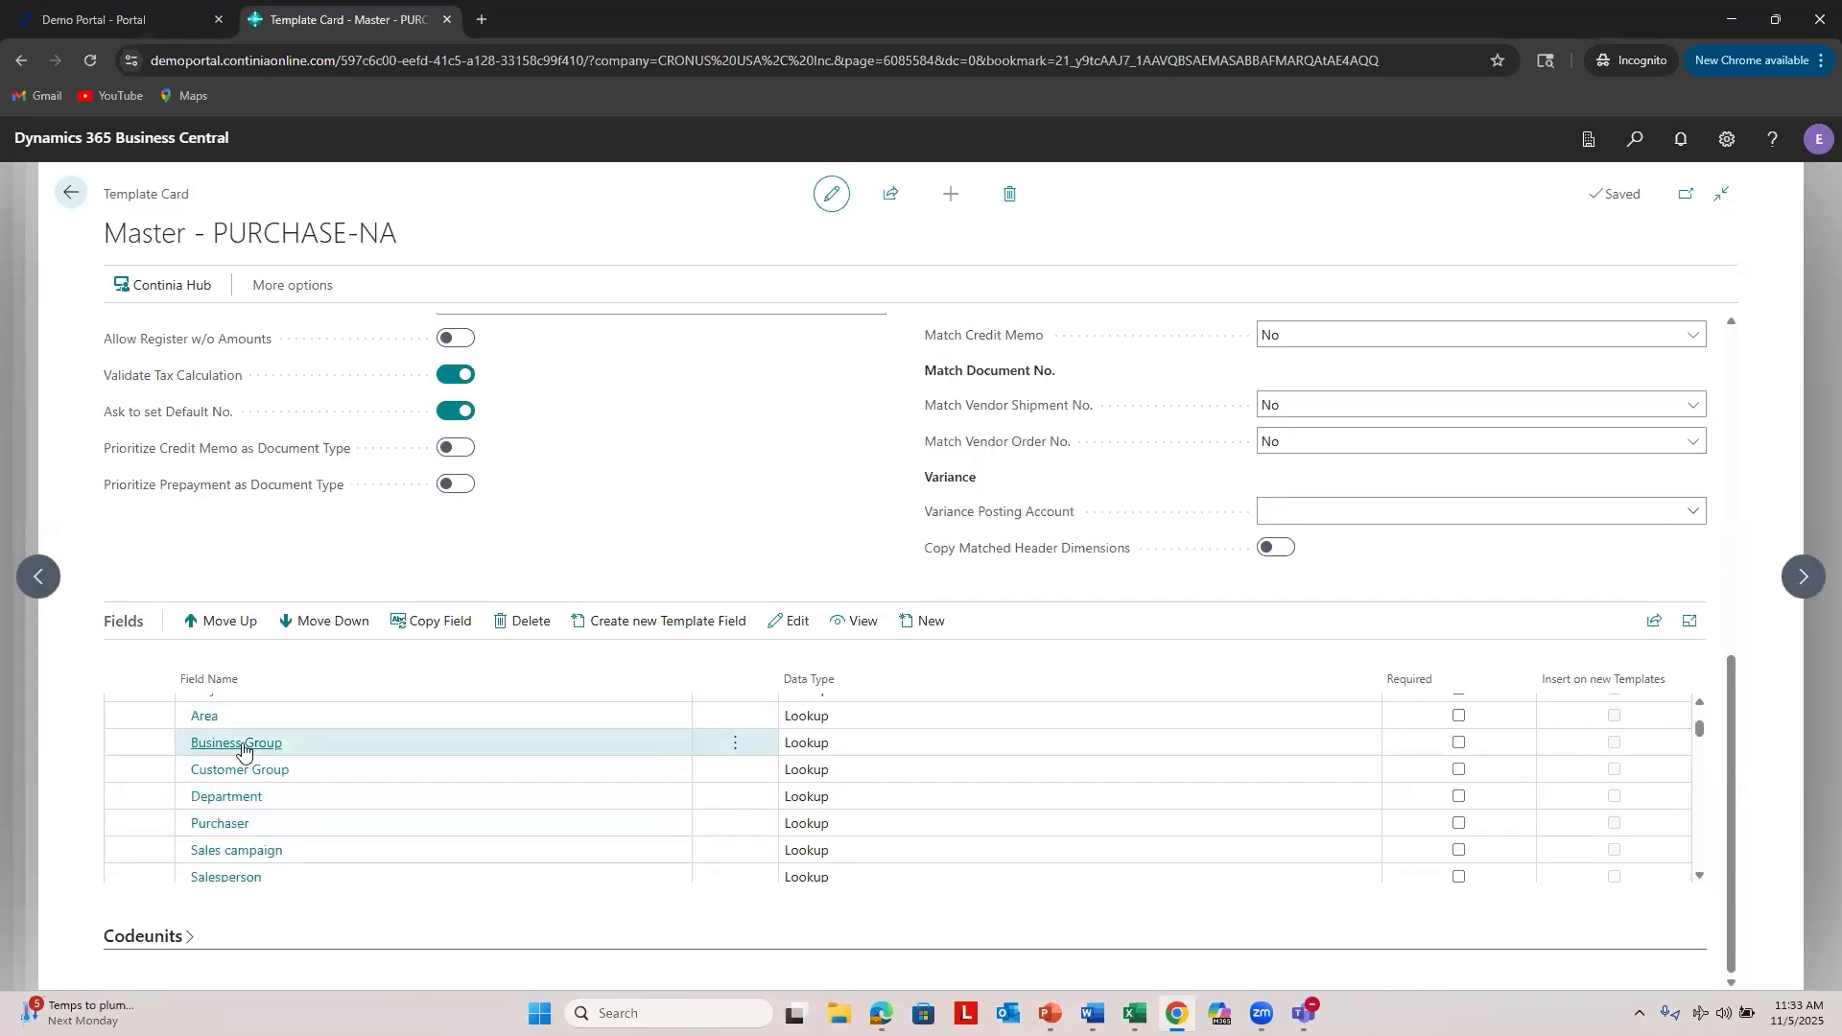
{"action": "scroll", "coordinate": [251, 762], "scroll_direction": "down", "scroll_amount": 1}
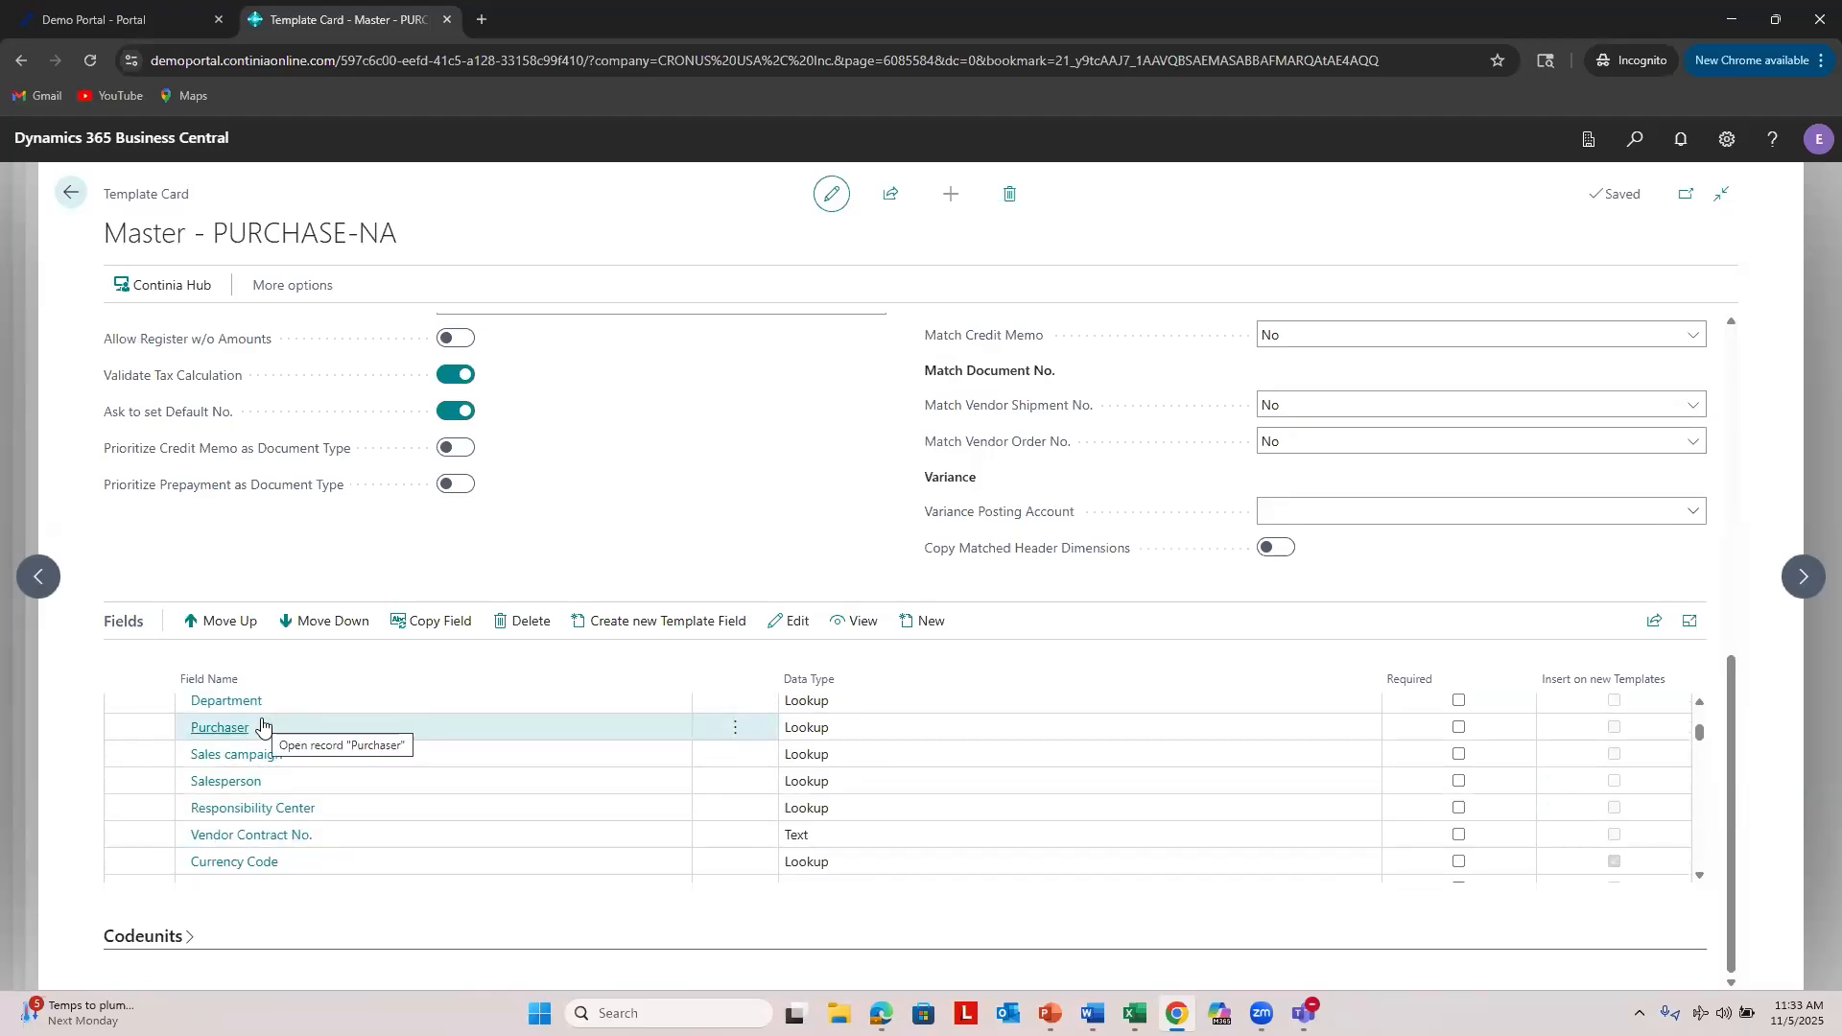
{"action": "scroll", "coordinate": [308, 751], "scroll_direction": "down", "scroll_amount": 1}
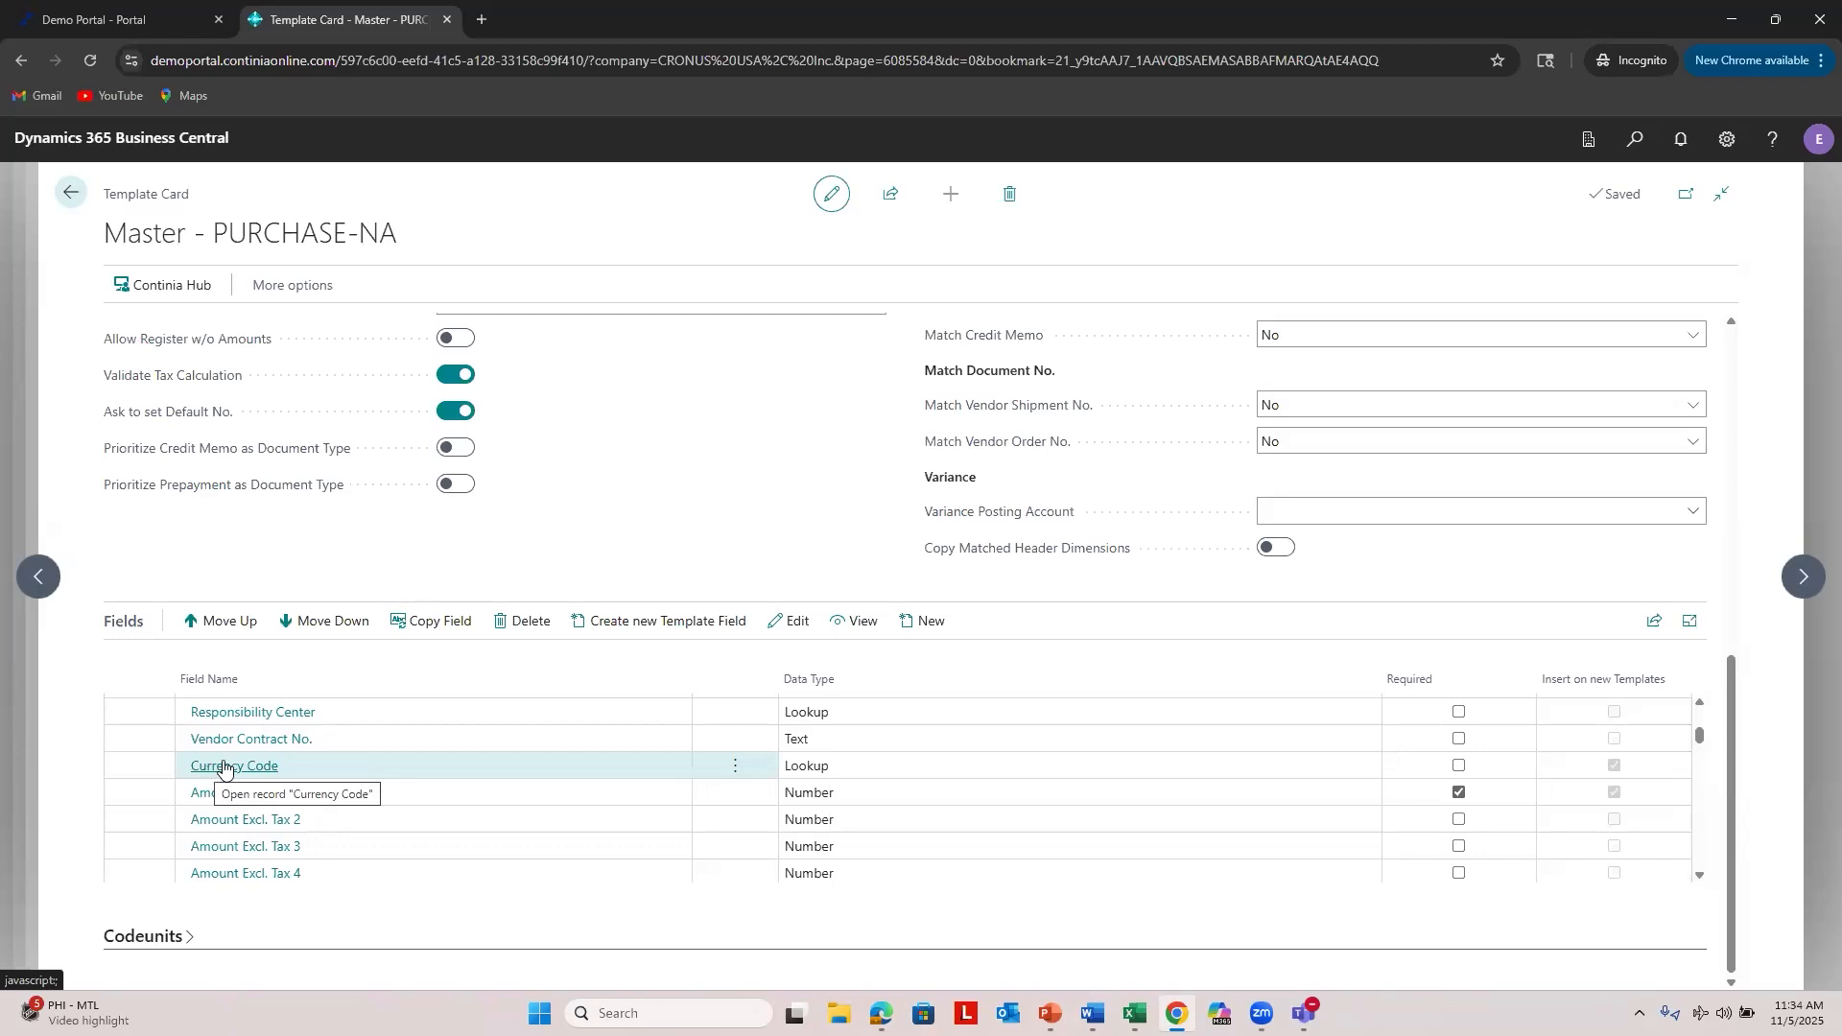
Step: Turn off Insert on new Templates for the Currency Code field and return to the template card
{"action": "left_click", "coordinate": [225, 767]}
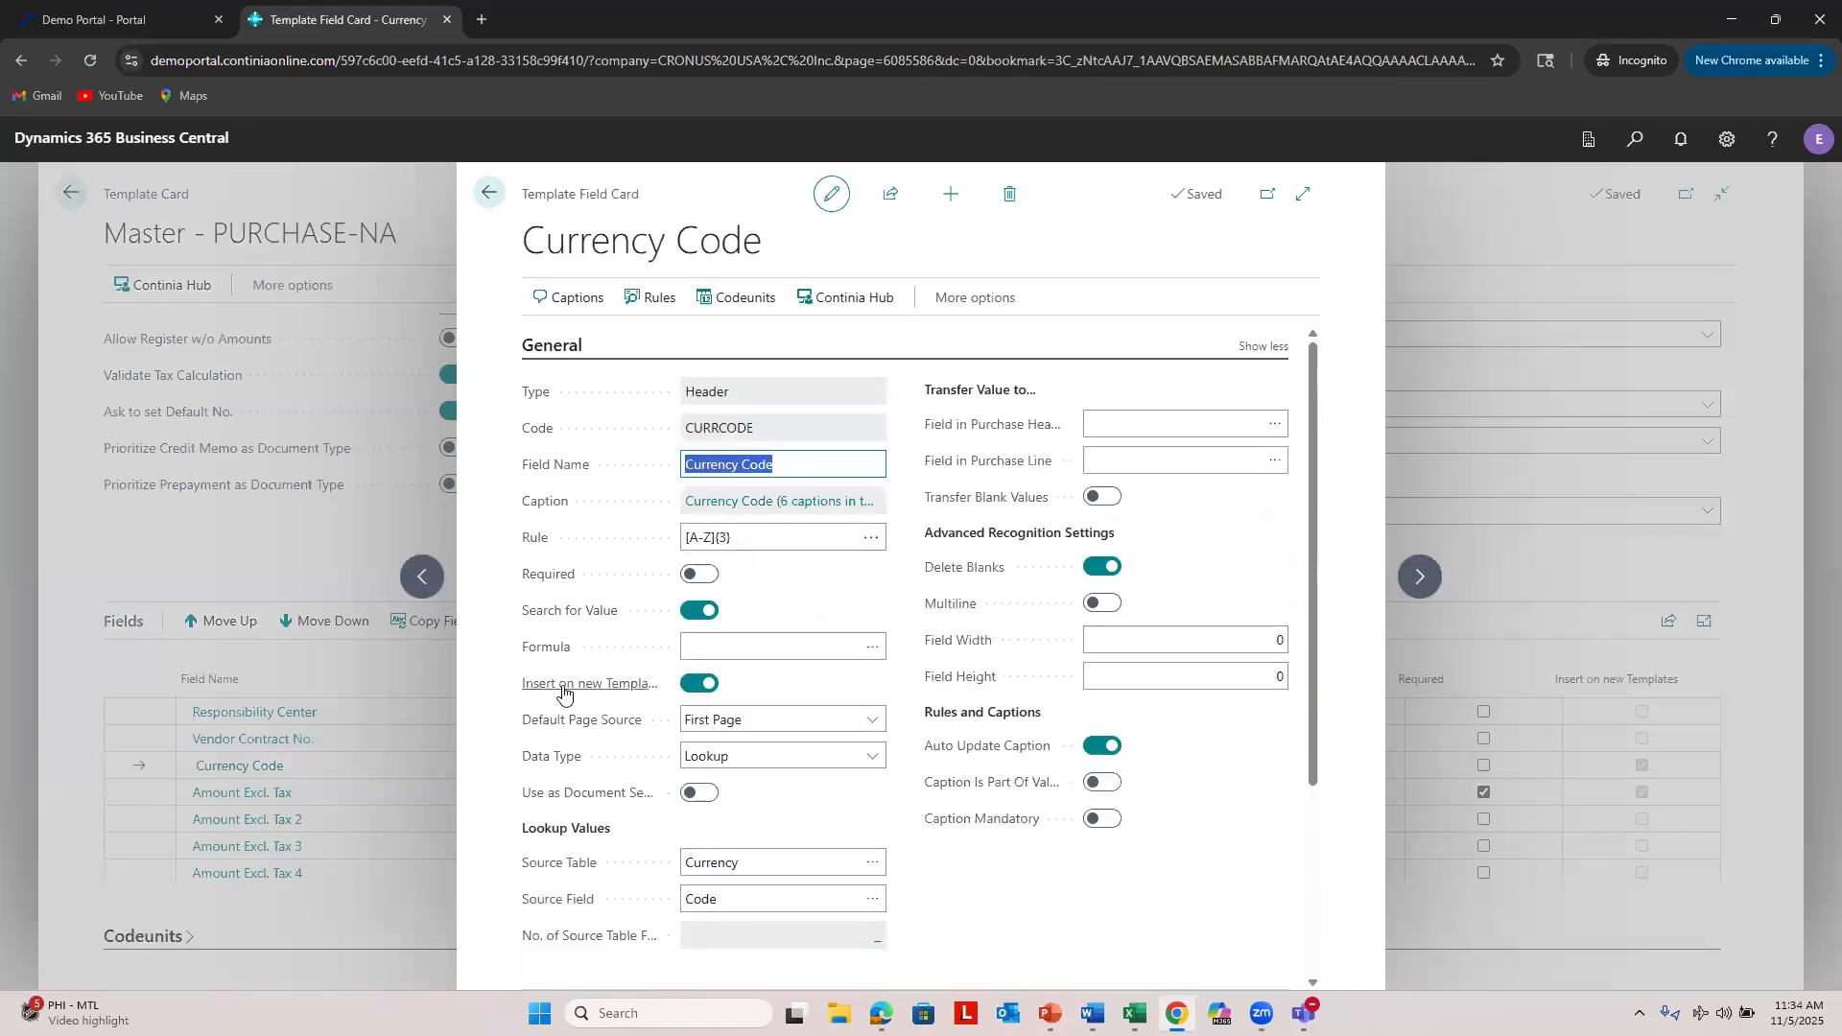
{"action": "mouse_move", "coordinate": [564, 693]}
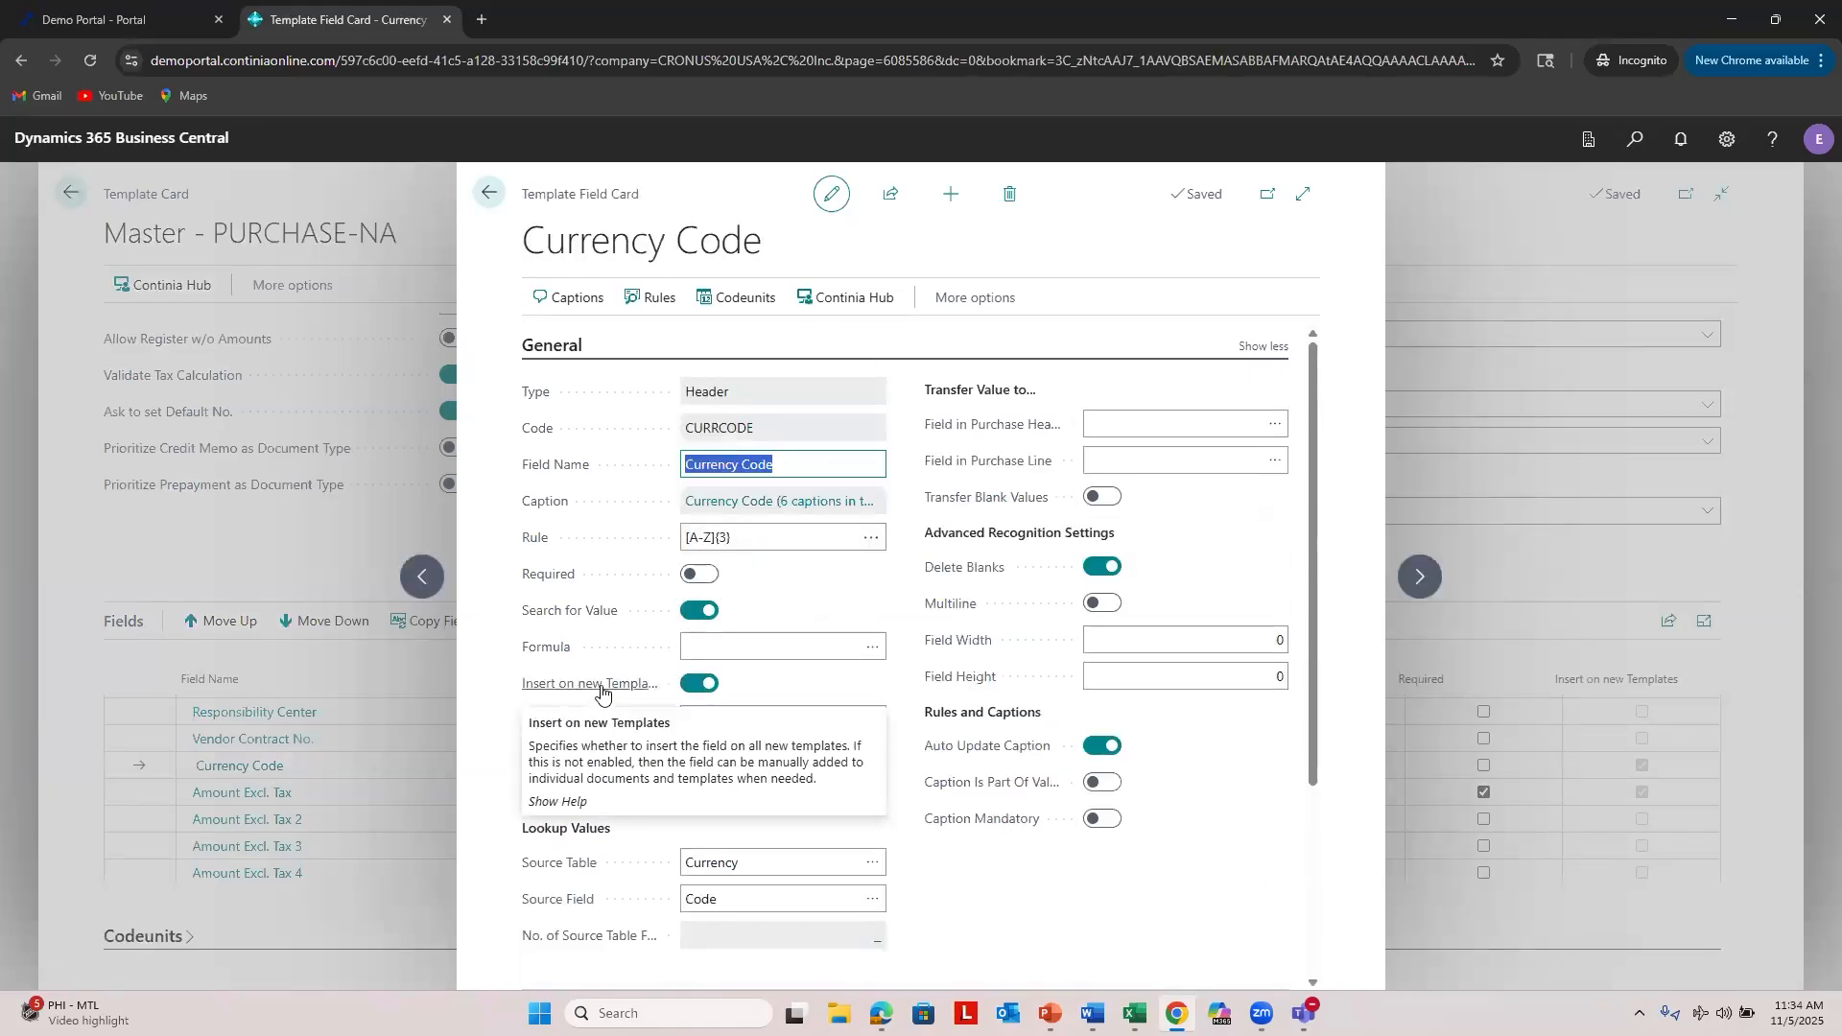
{"action": "left_click", "coordinate": [695, 693]}
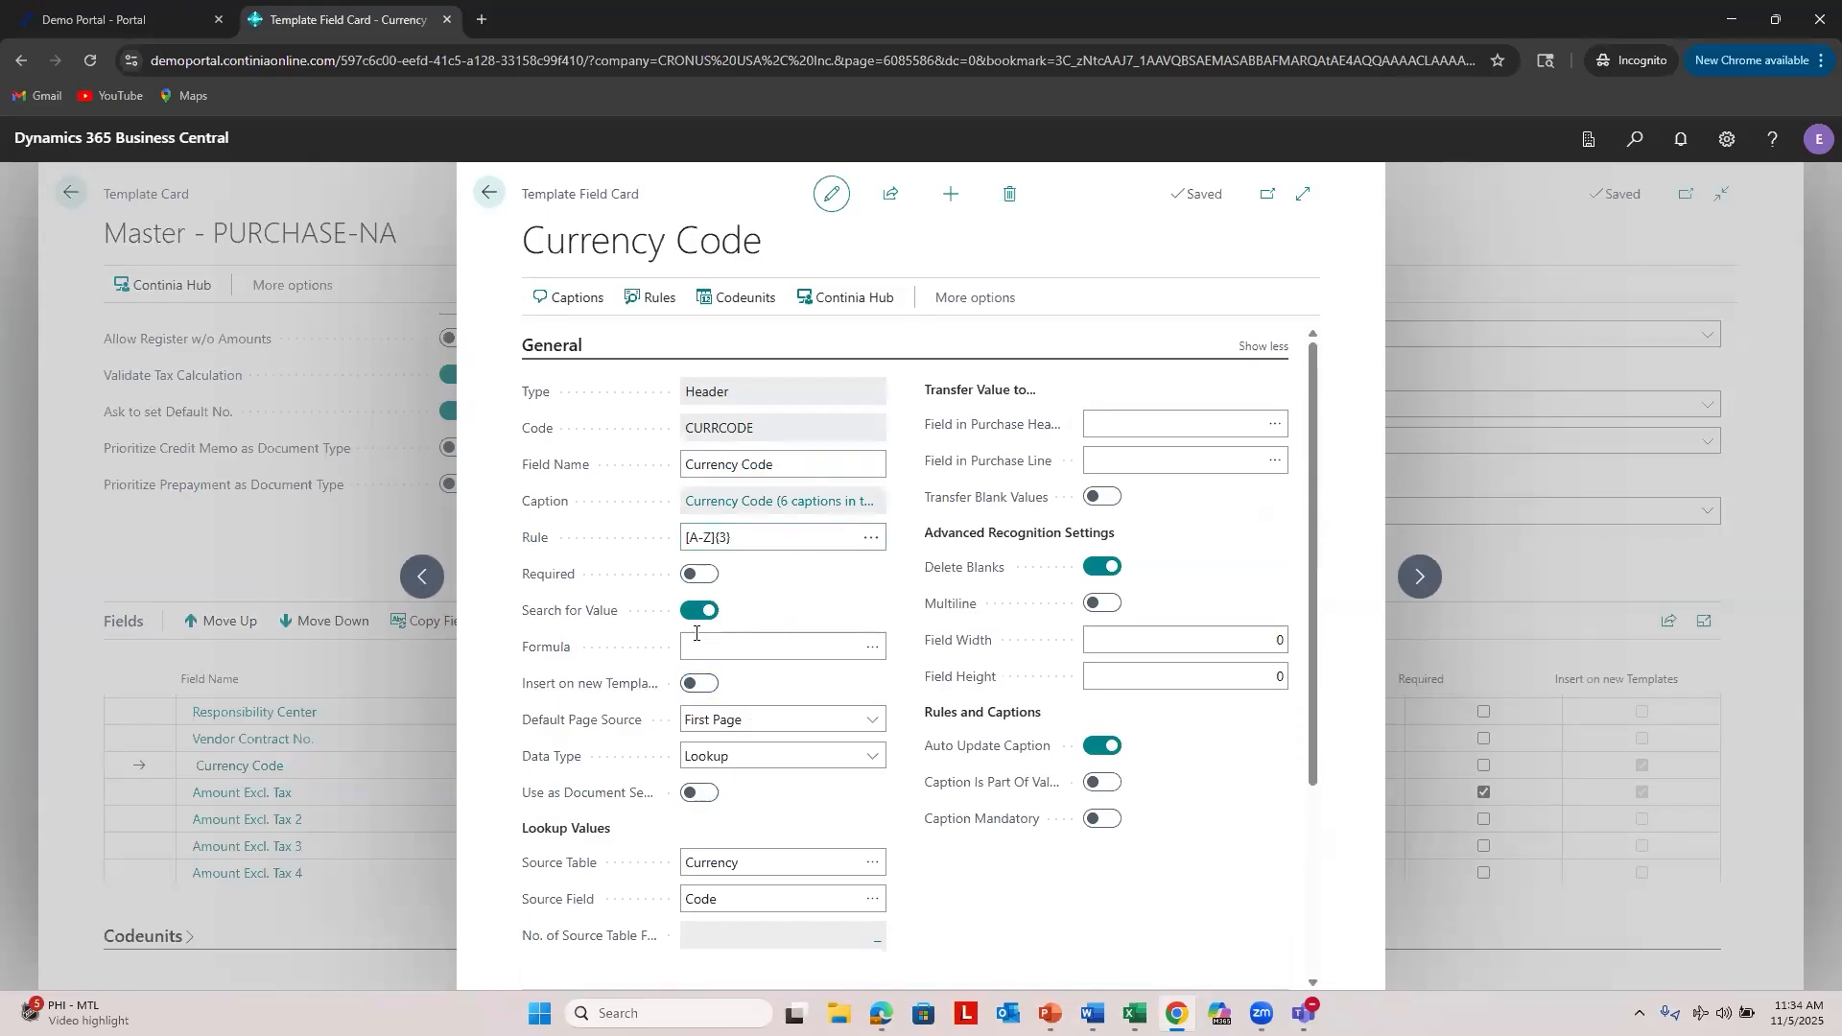
{"action": "left_click", "coordinate": [492, 195]}
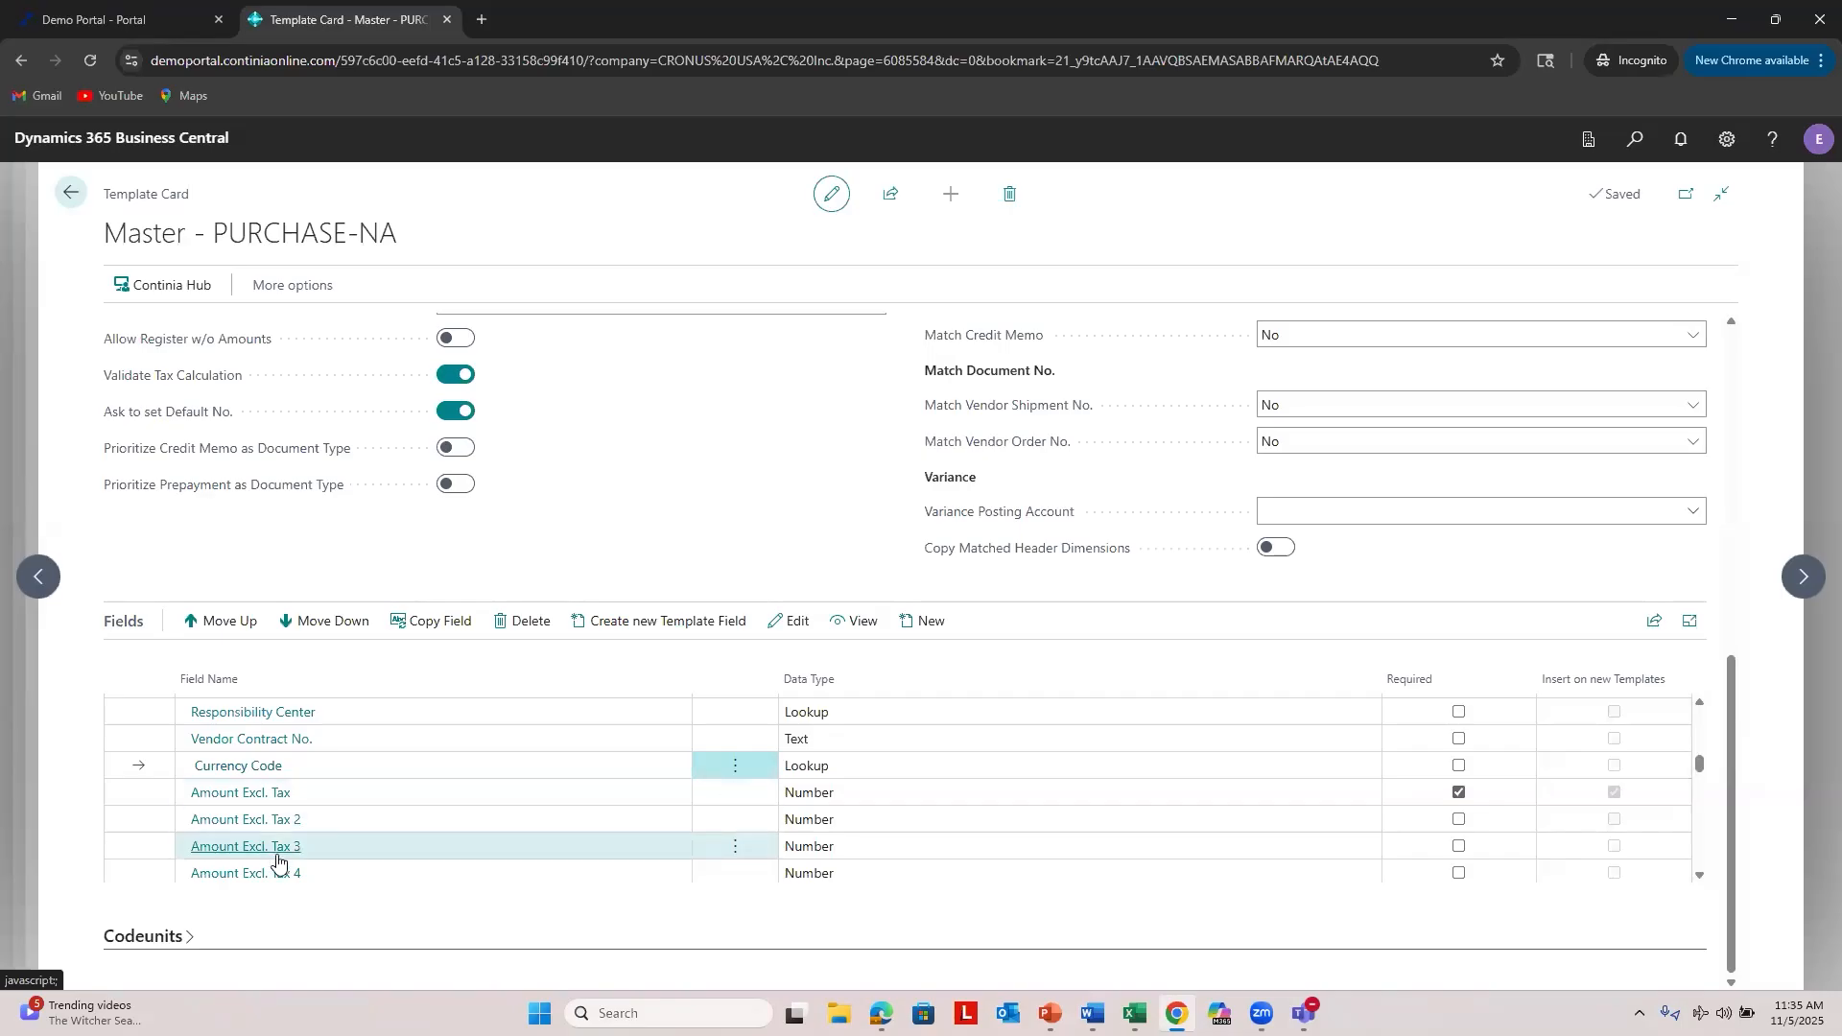
{"action": "scroll", "coordinate": [277, 859], "scroll_direction": "down", "scroll_amount": 1}
{"action": "scroll", "coordinate": [281, 853], "scroll_direction": "up", "scroll_amount": 1}
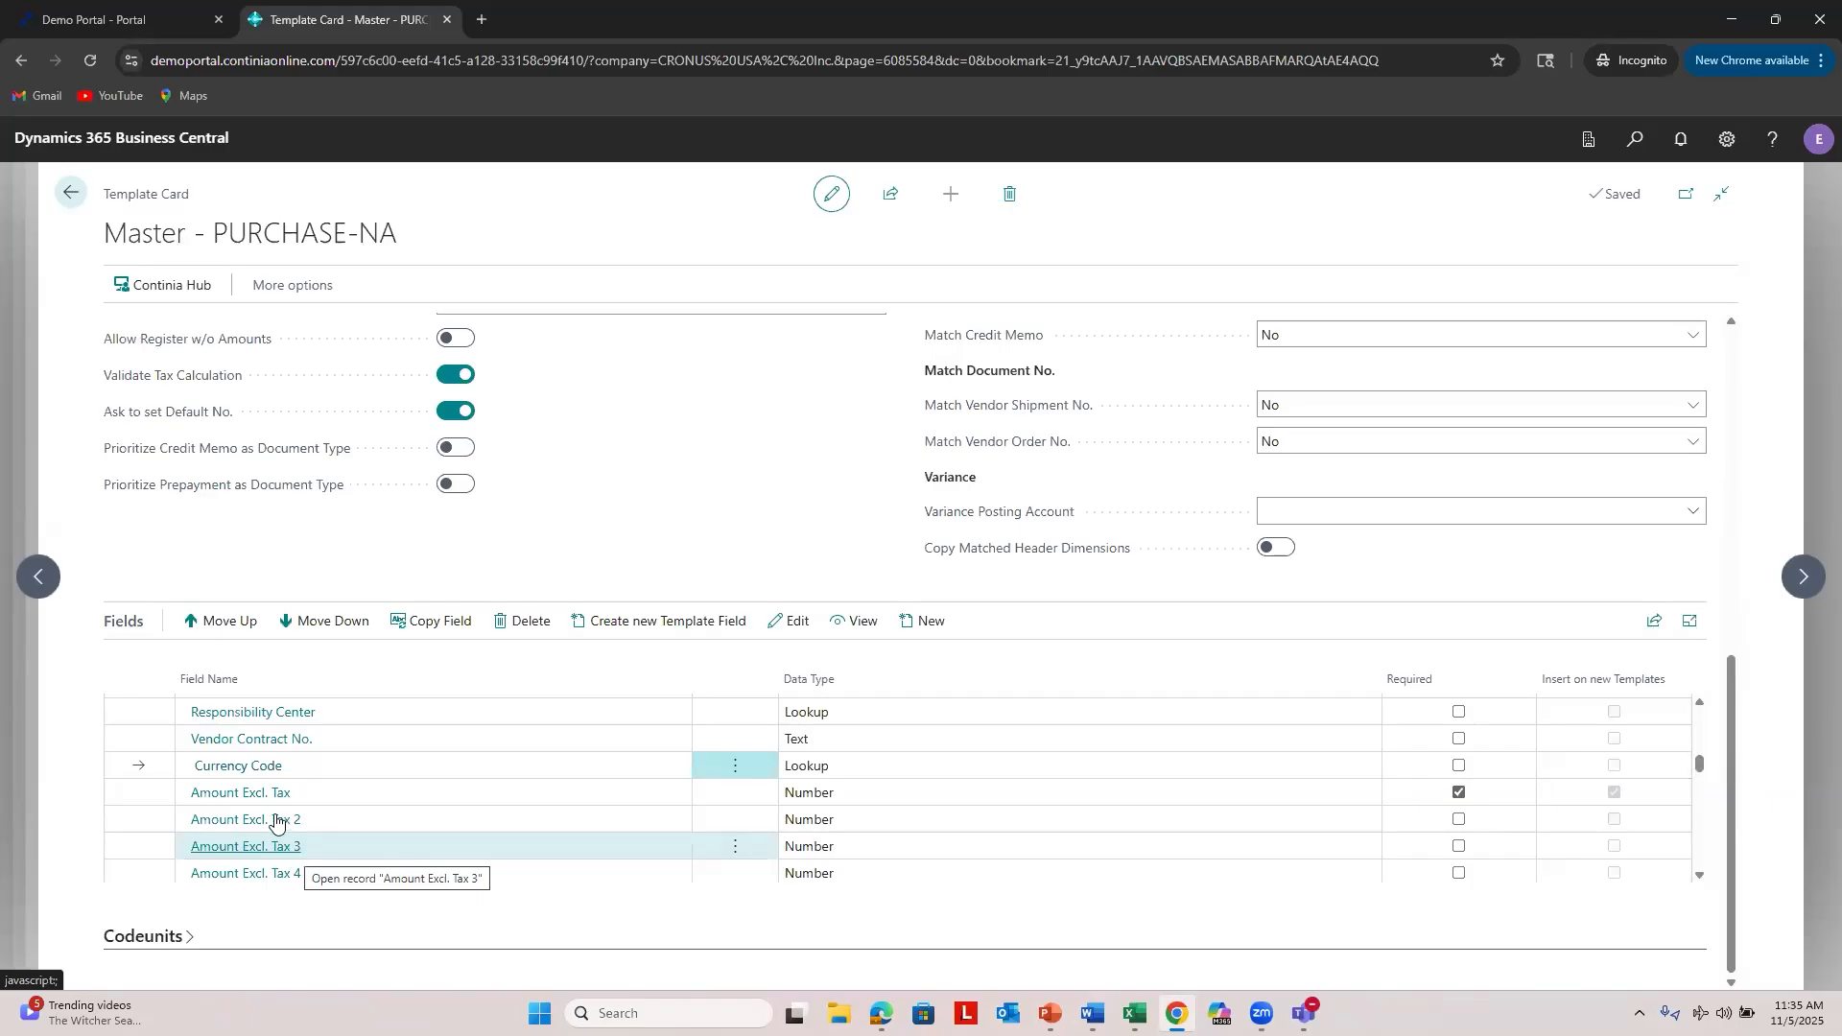
Step: Open the Amount Excl. Tax 2 field card and set its Transfer Amount to Document option to Always
{"action": "left_click", "coordinate": [270, 818]}
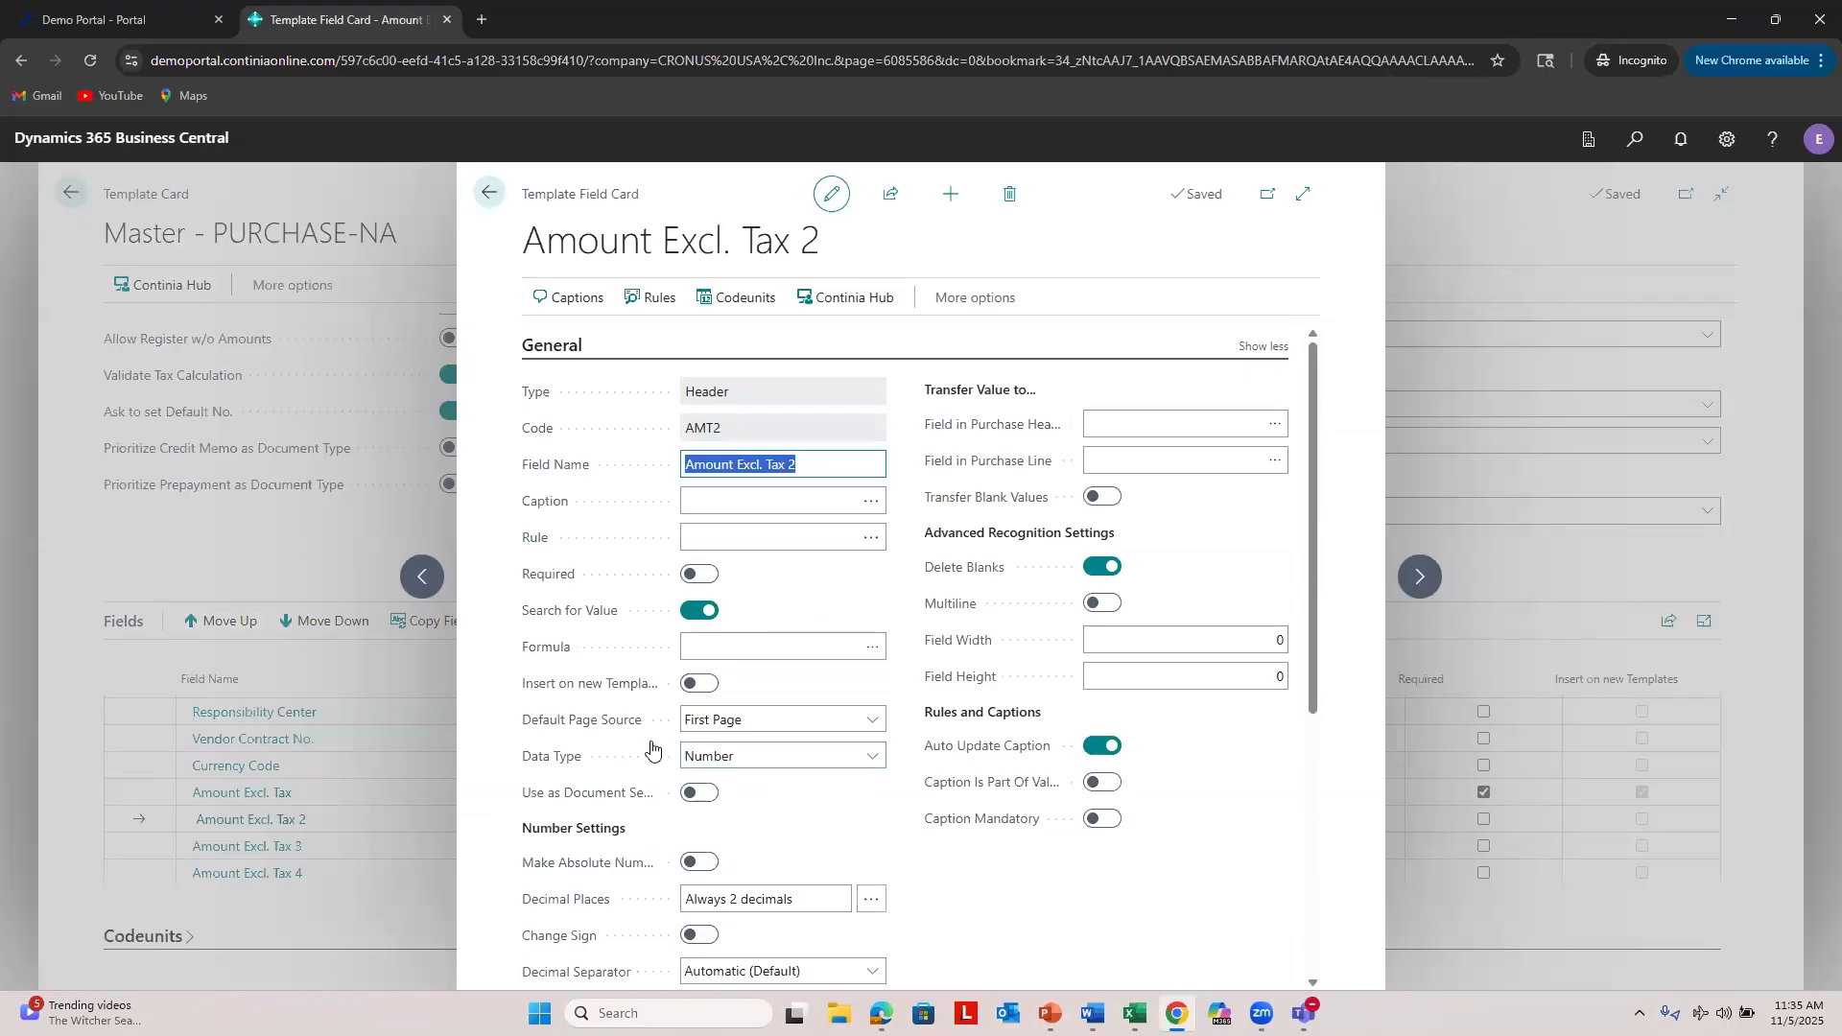
{"action": "left_click", "coordinate": [1303, 194]}
{"action": "scroll", "coordinate": [375, 563], "scroll_direction": "down", "scroll_amount": 4}
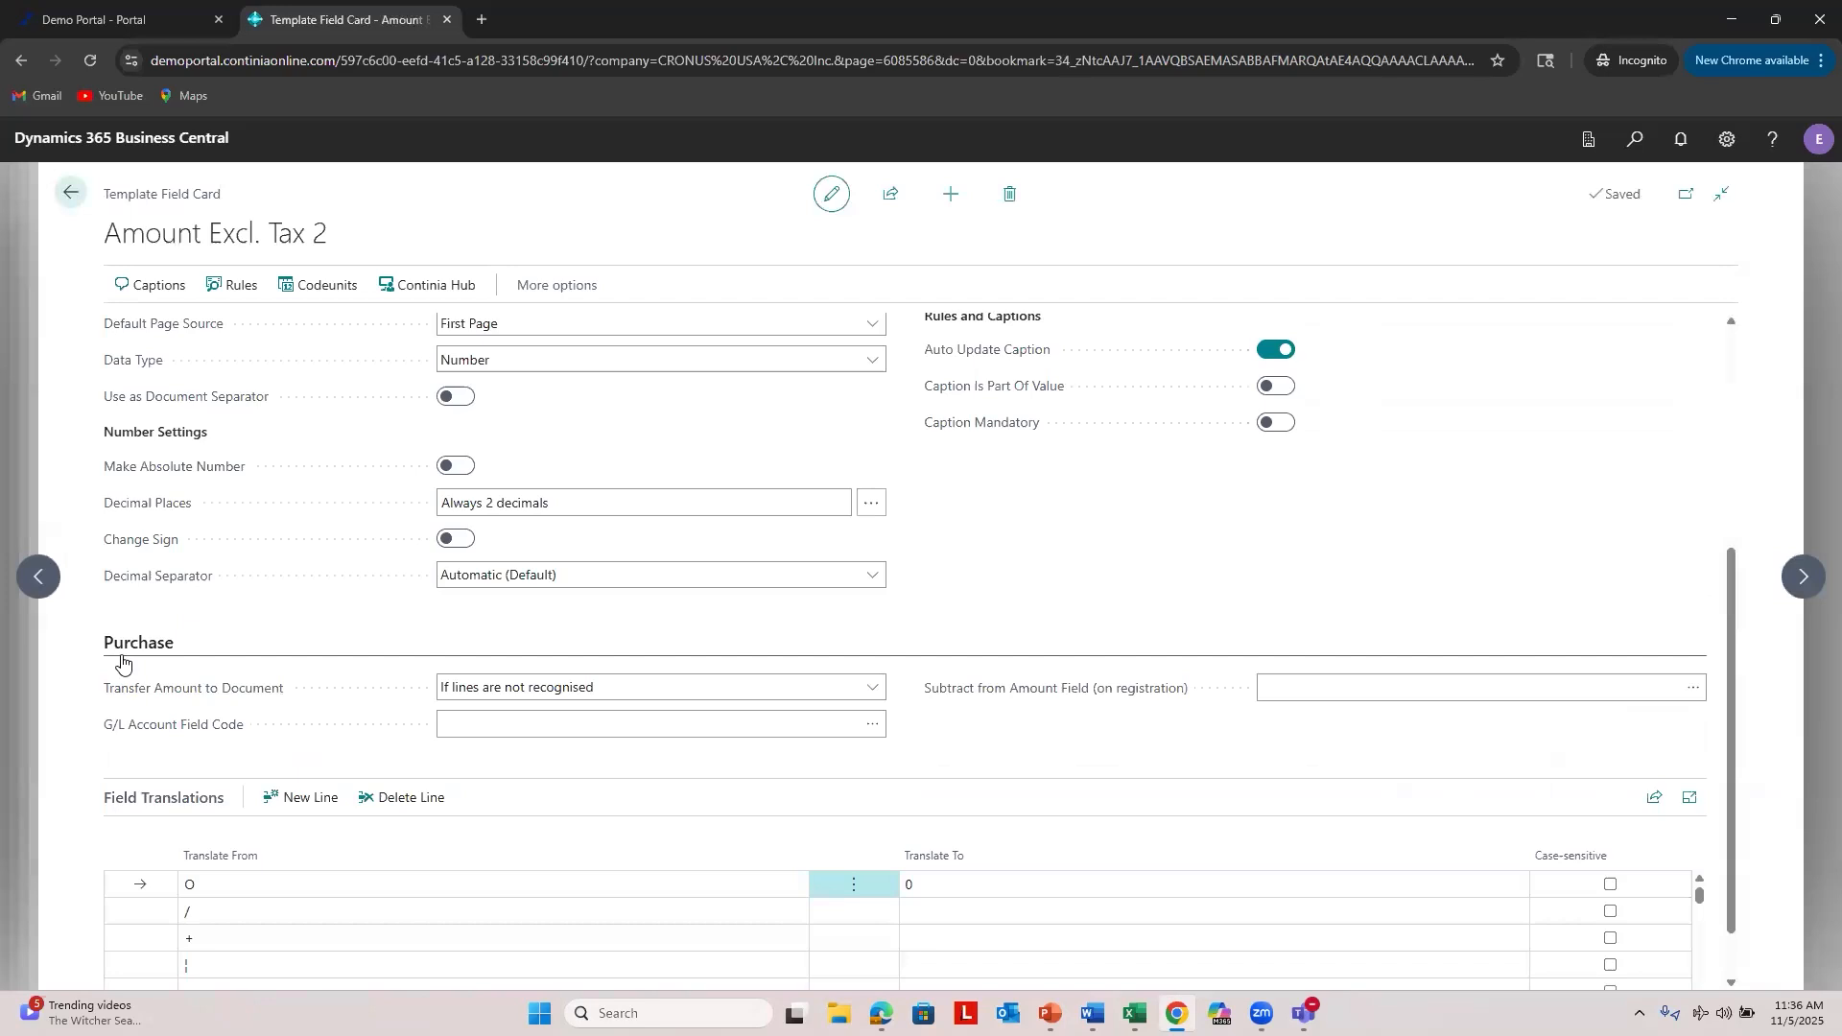
{"action": "mouse_move", "coordinate": [134, 698]}
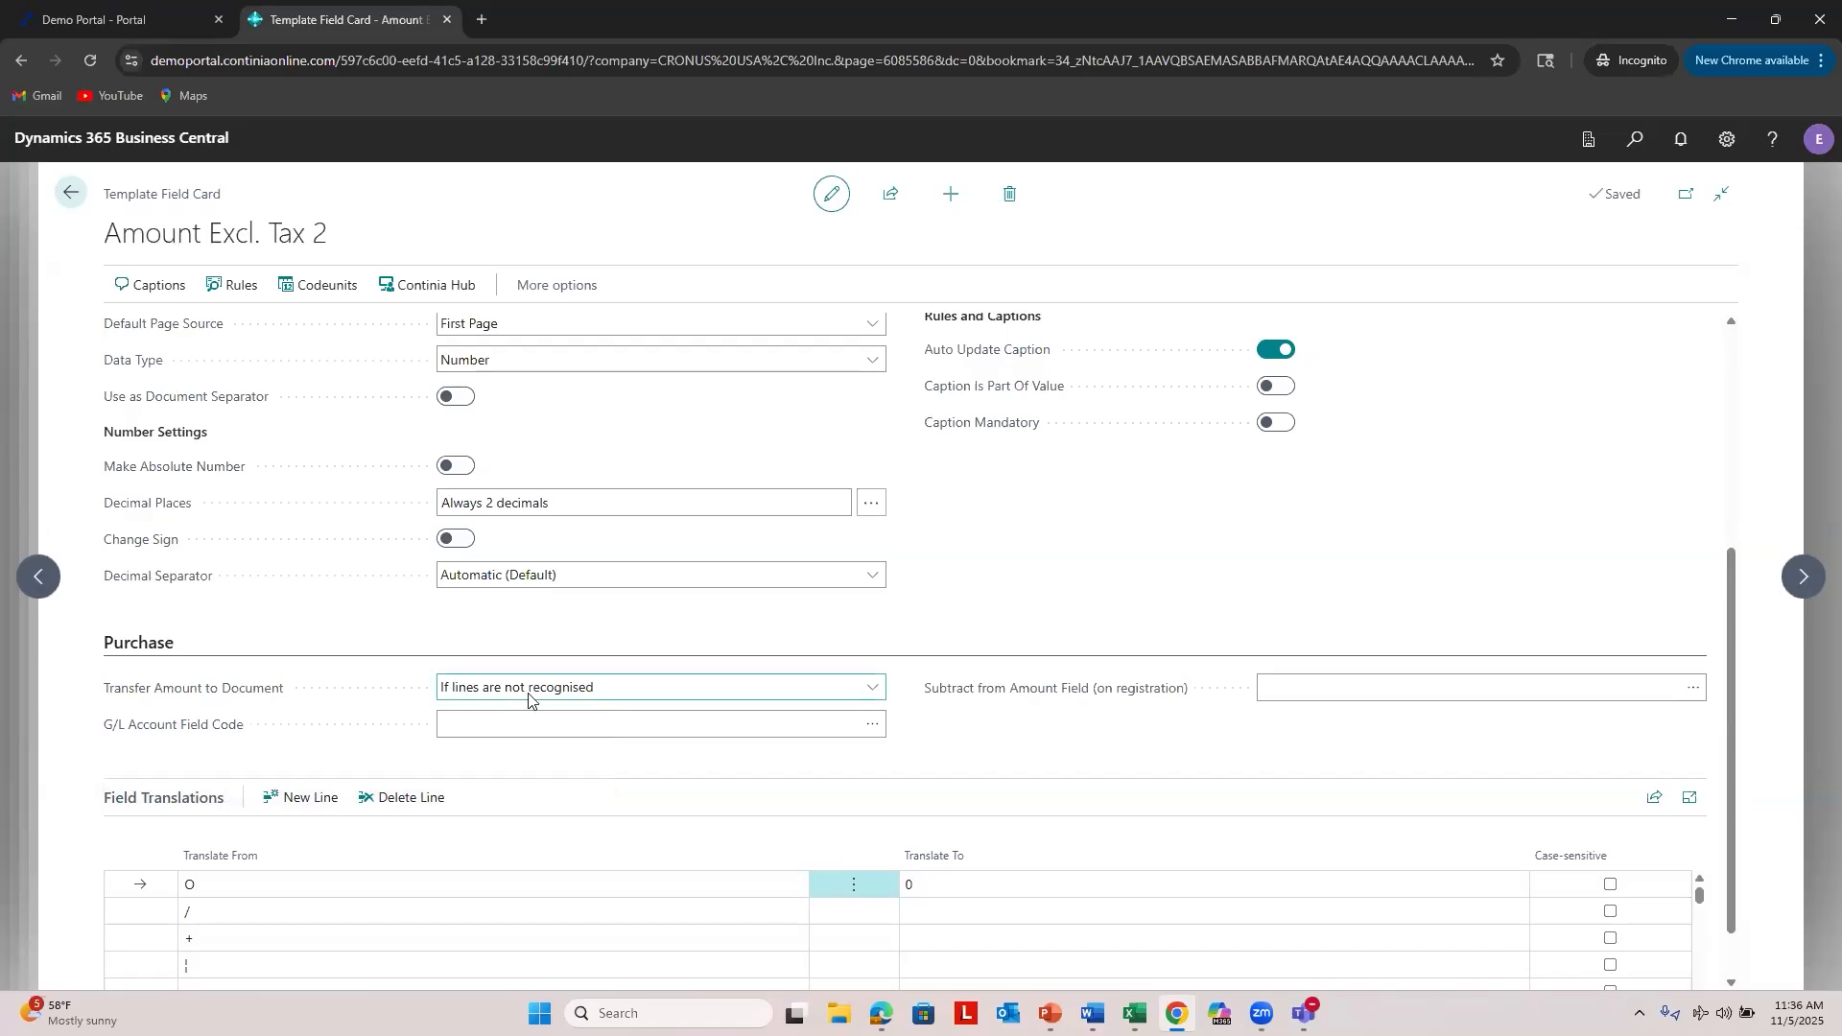
{"action": "left_click", "coordinate": [551, 691]}
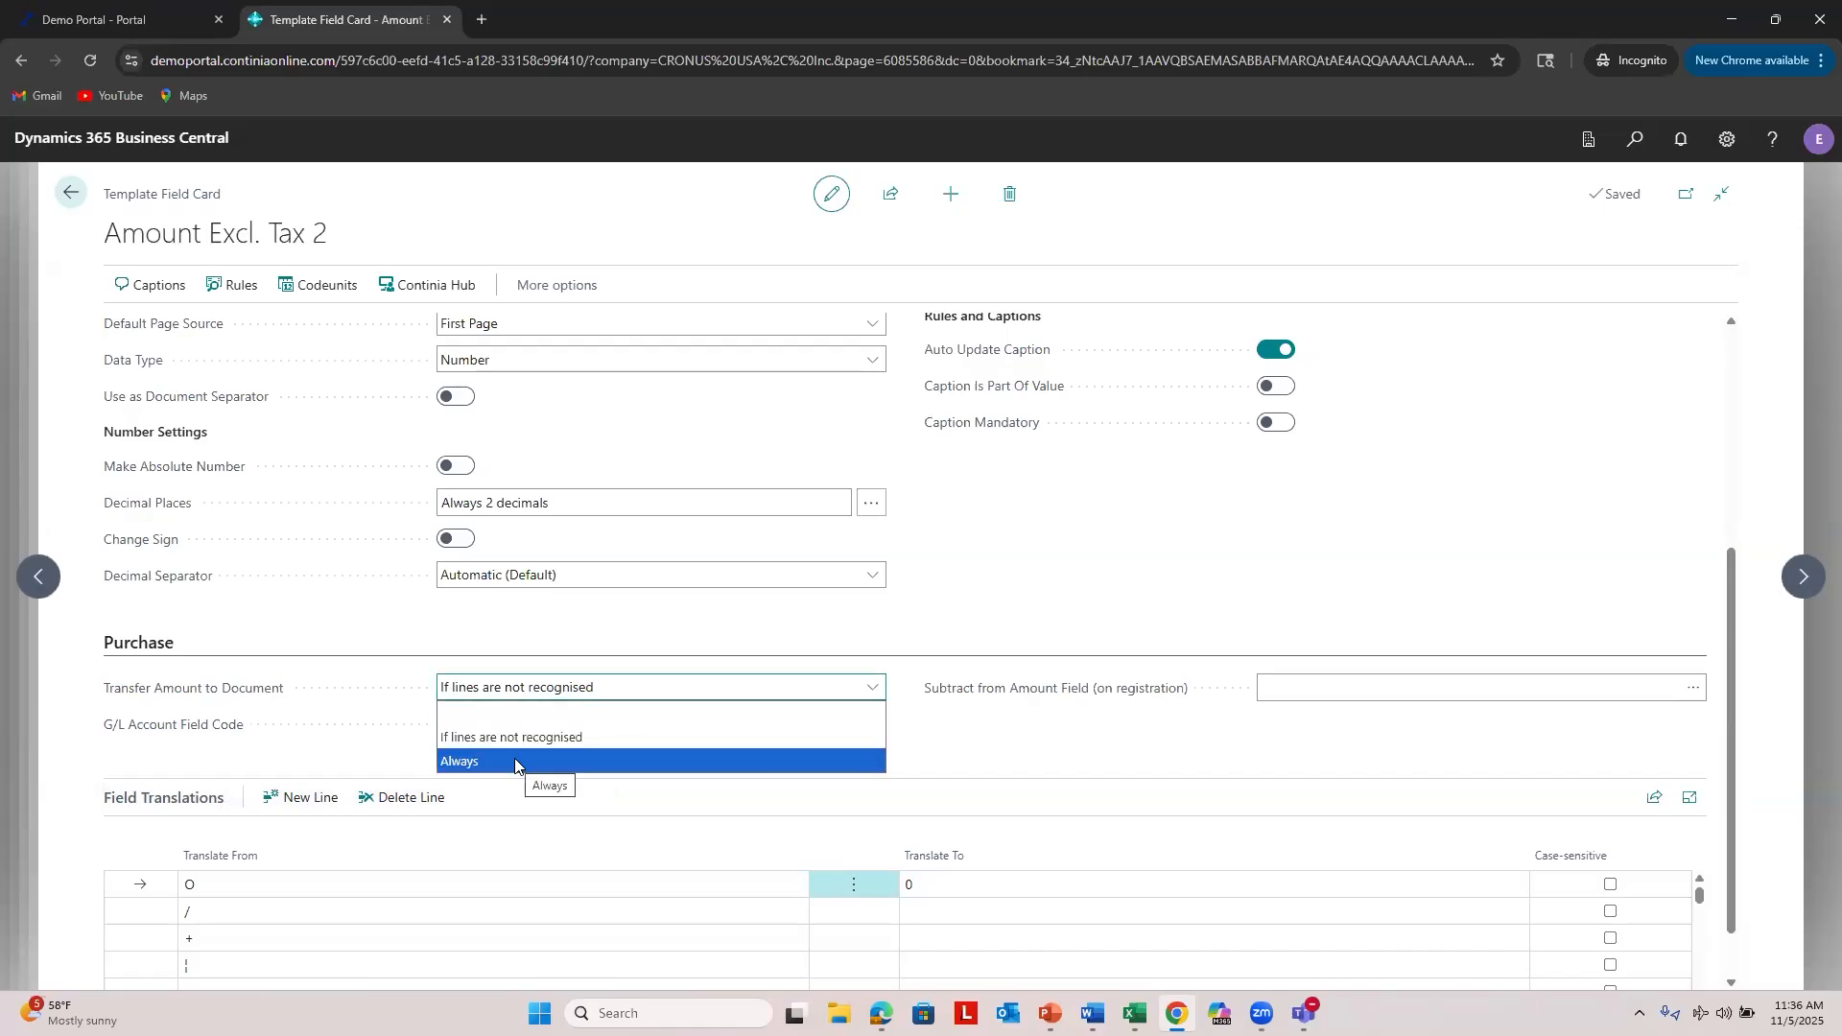
{"action": "left_click", "coordinate": [515, 761]}
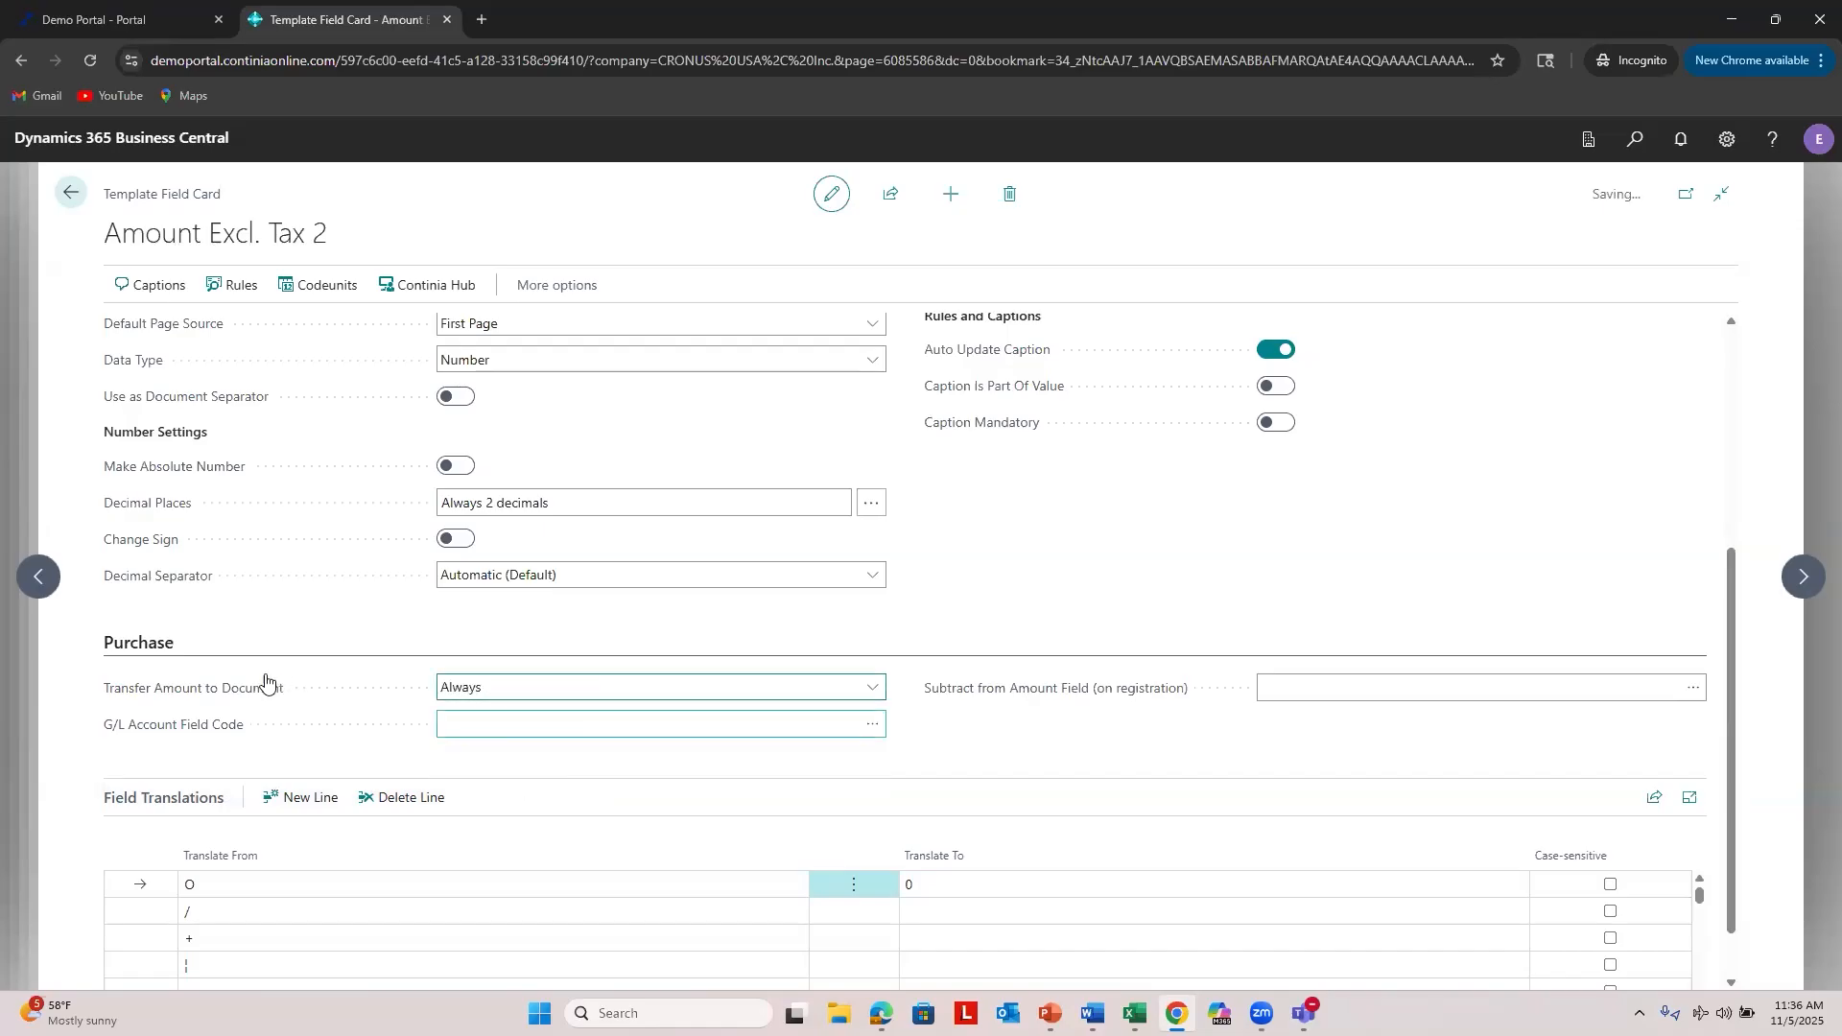
{"action": "mouse_move", "coordinate": [219, 693]}
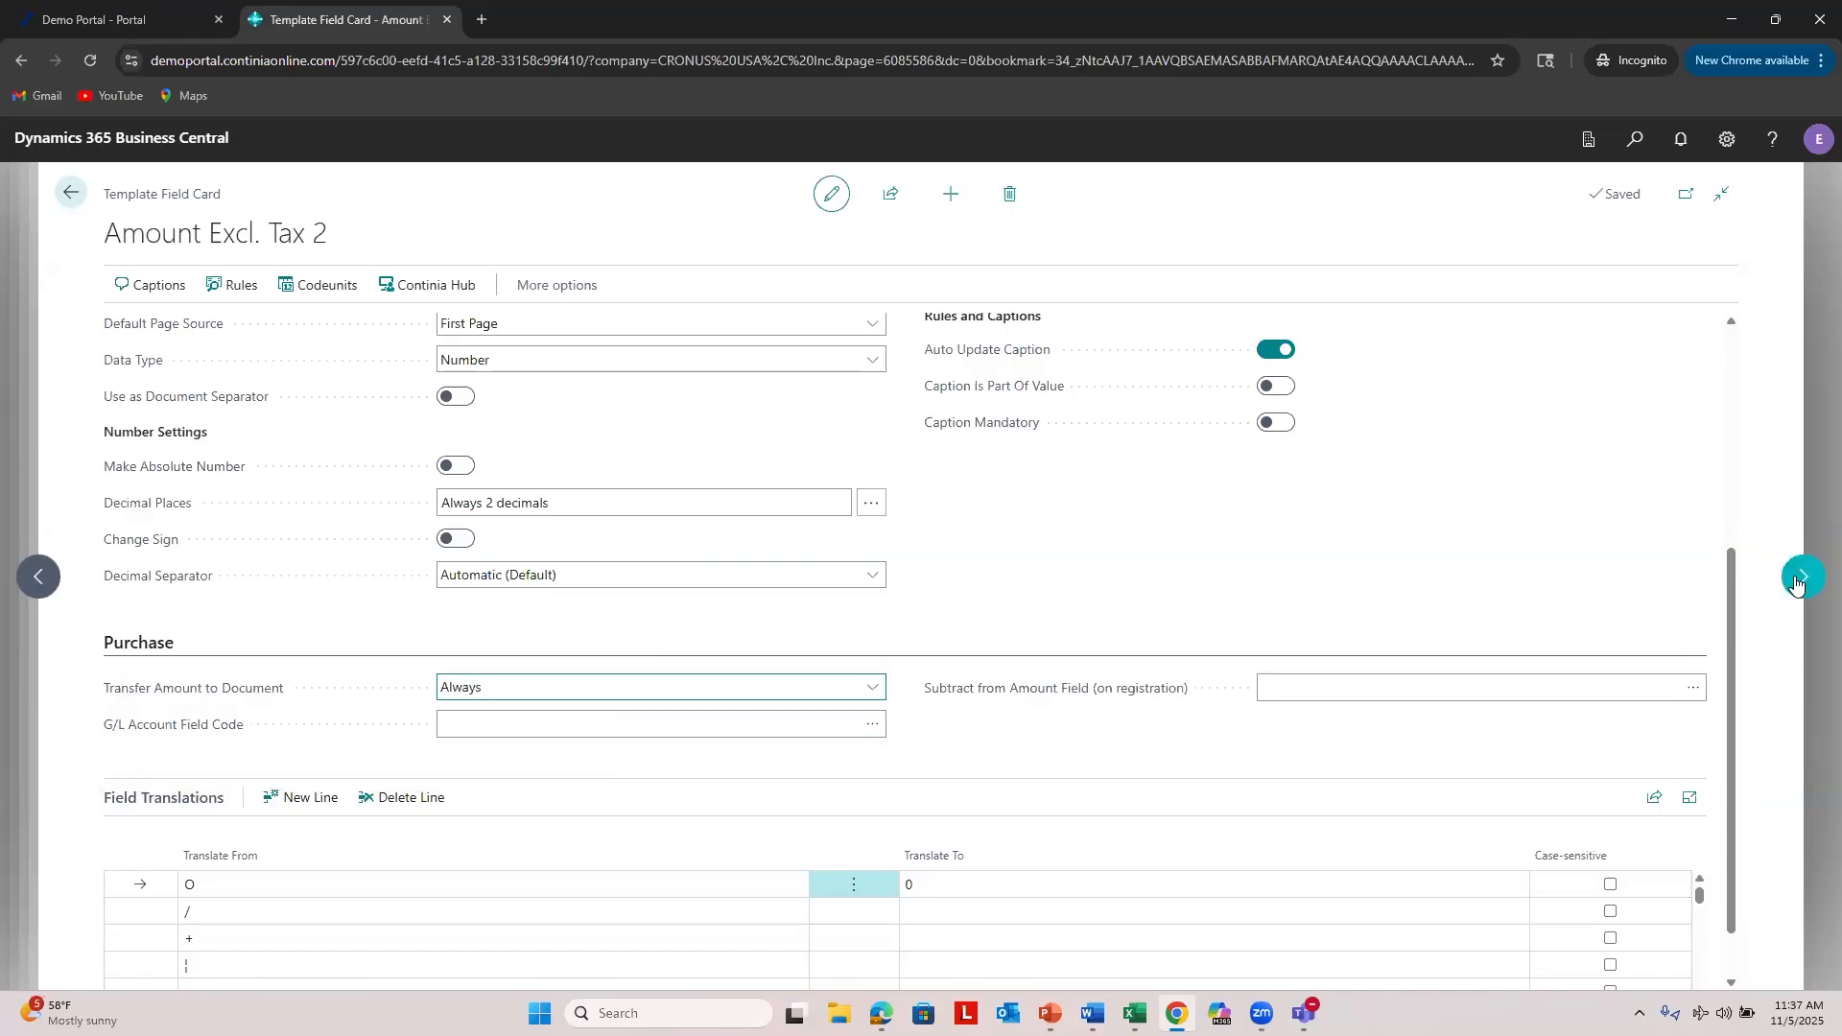
Step: Set Transfer Amount to Document to Always for Amount Excl. Tax 3, page on to Freight Amount and return to the template card
{"action": "left_click", "coordinate": [1799, 577]}
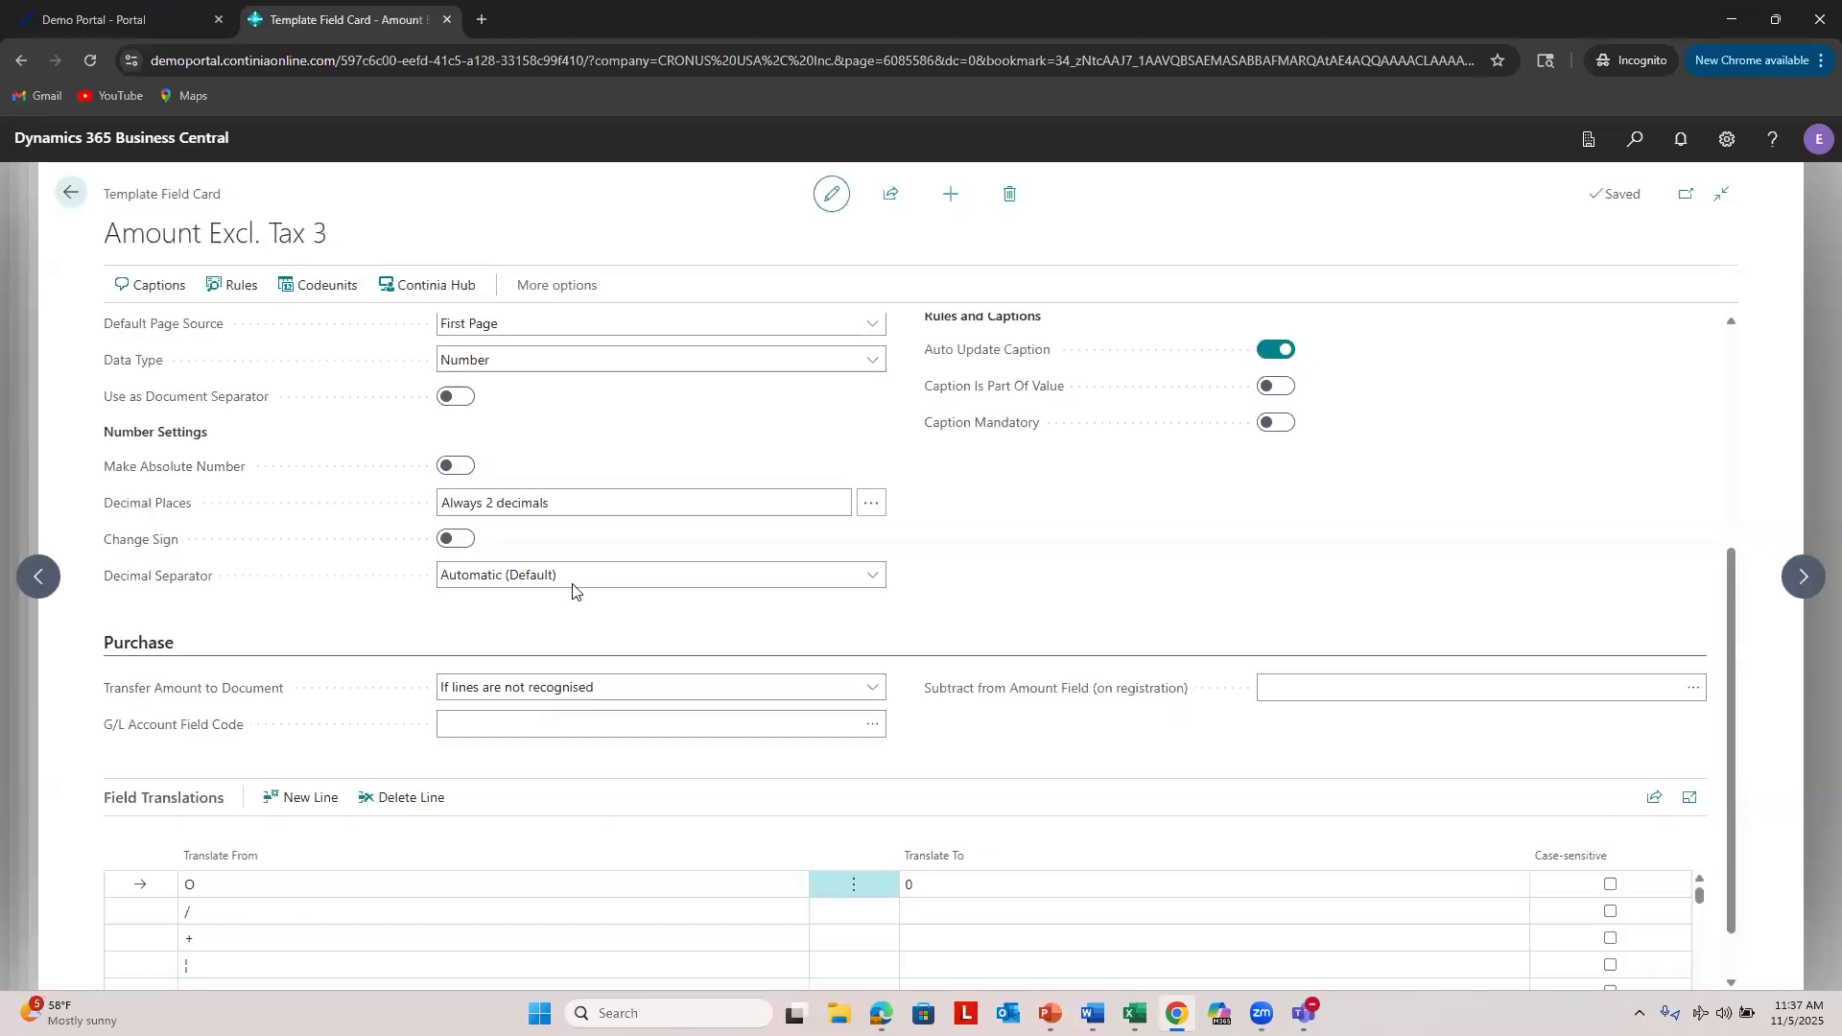
{"action": "left_click", "coordinate": [559, 689]}
{"action": "left_click", "coordinate": [533, 754]}
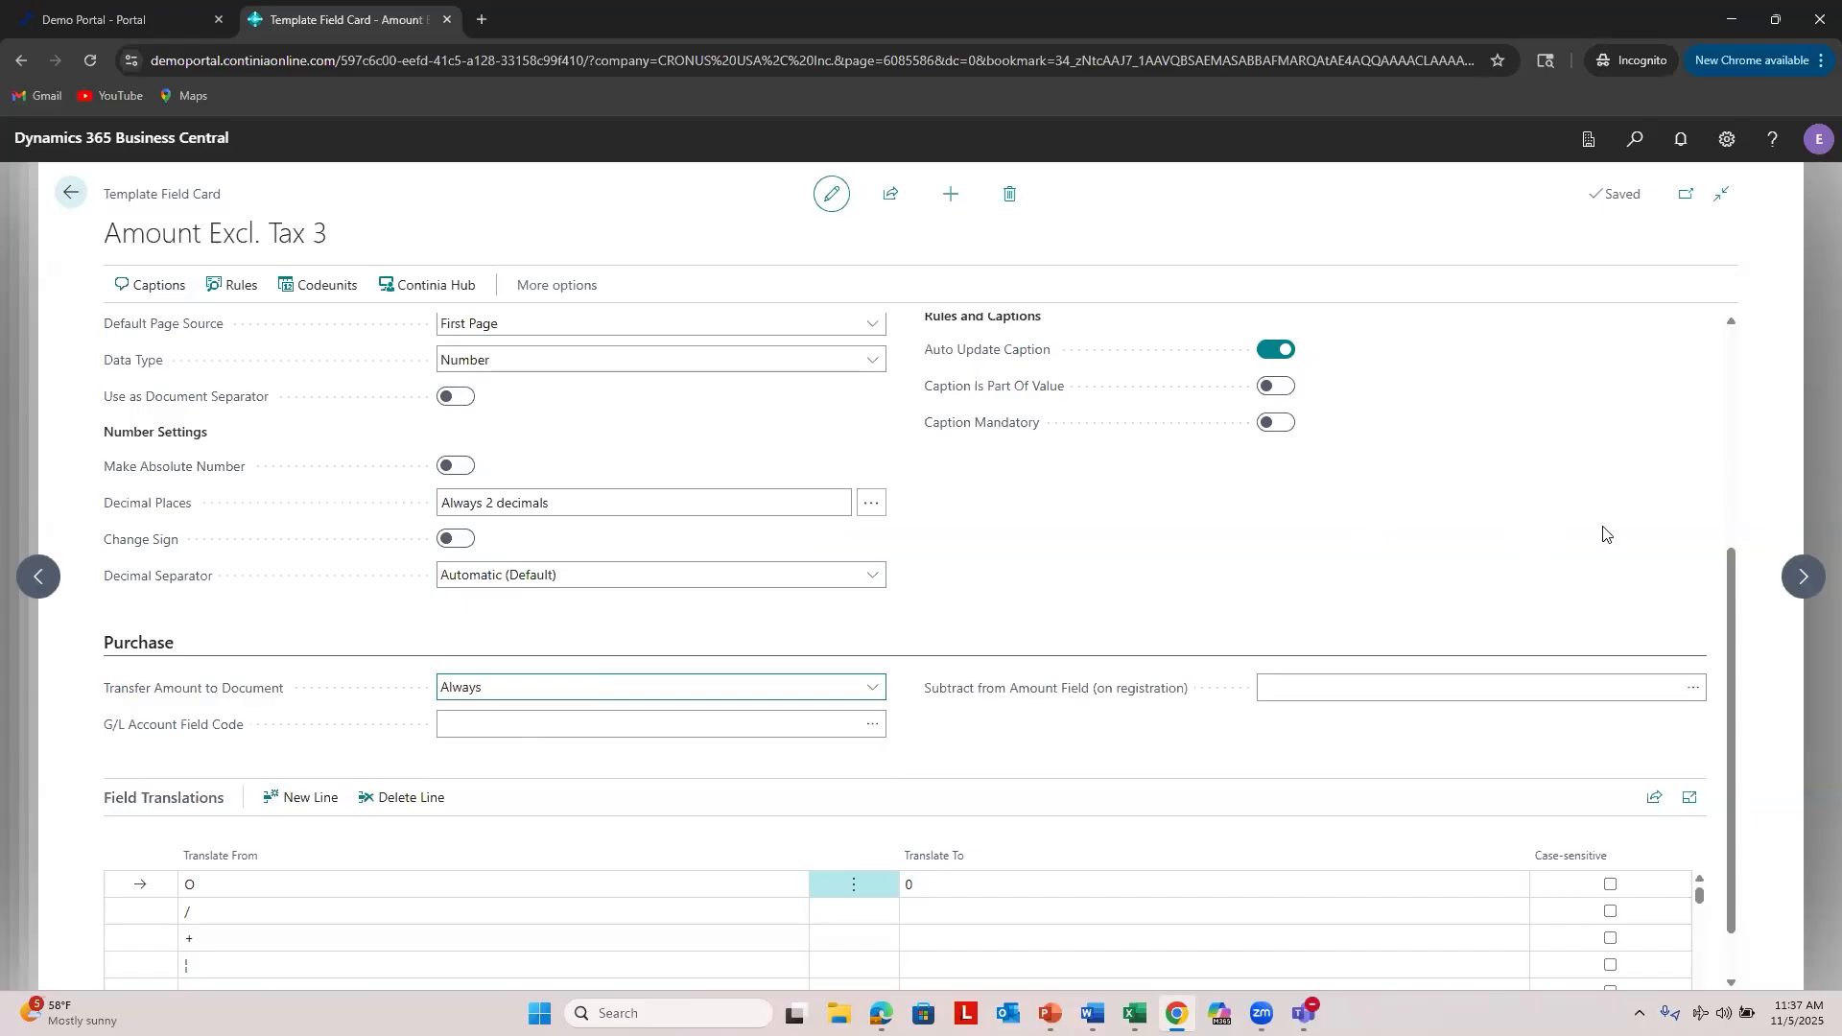
{"action": "left_click", "coordinate": [1797, 576]}
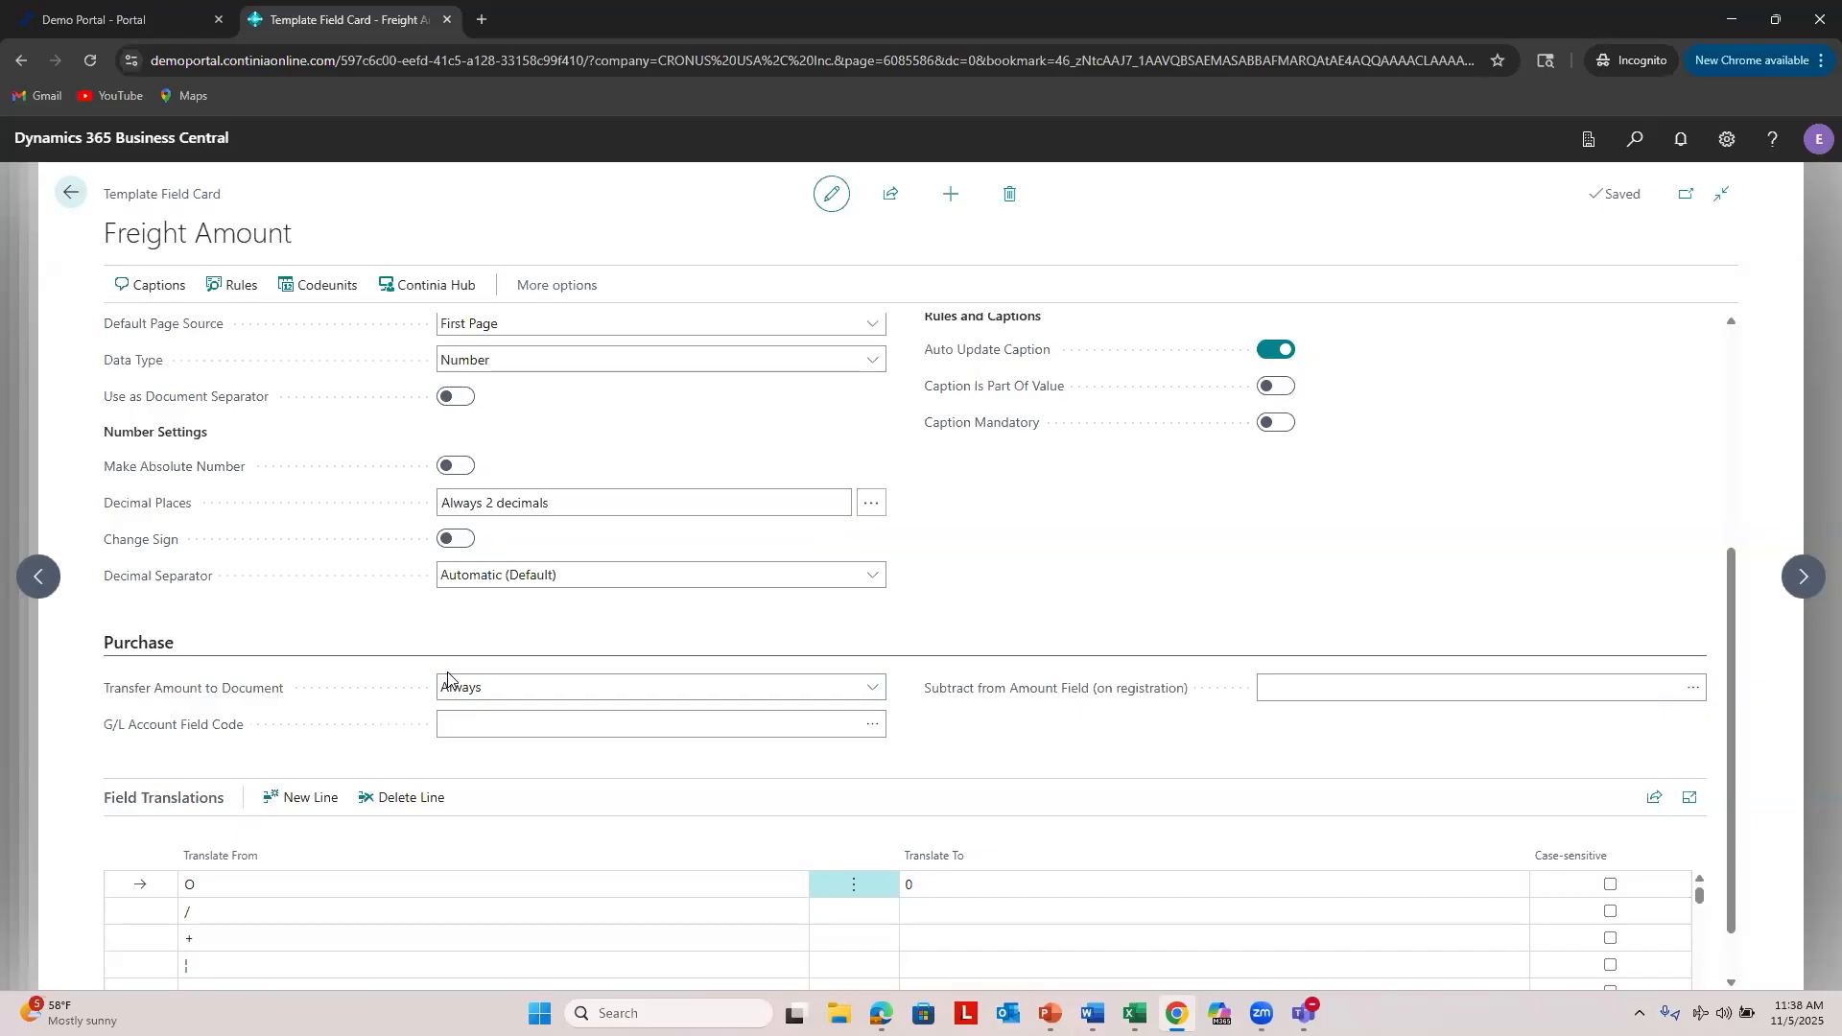
{"action": "left_click", "coordinate": [70, 192]}
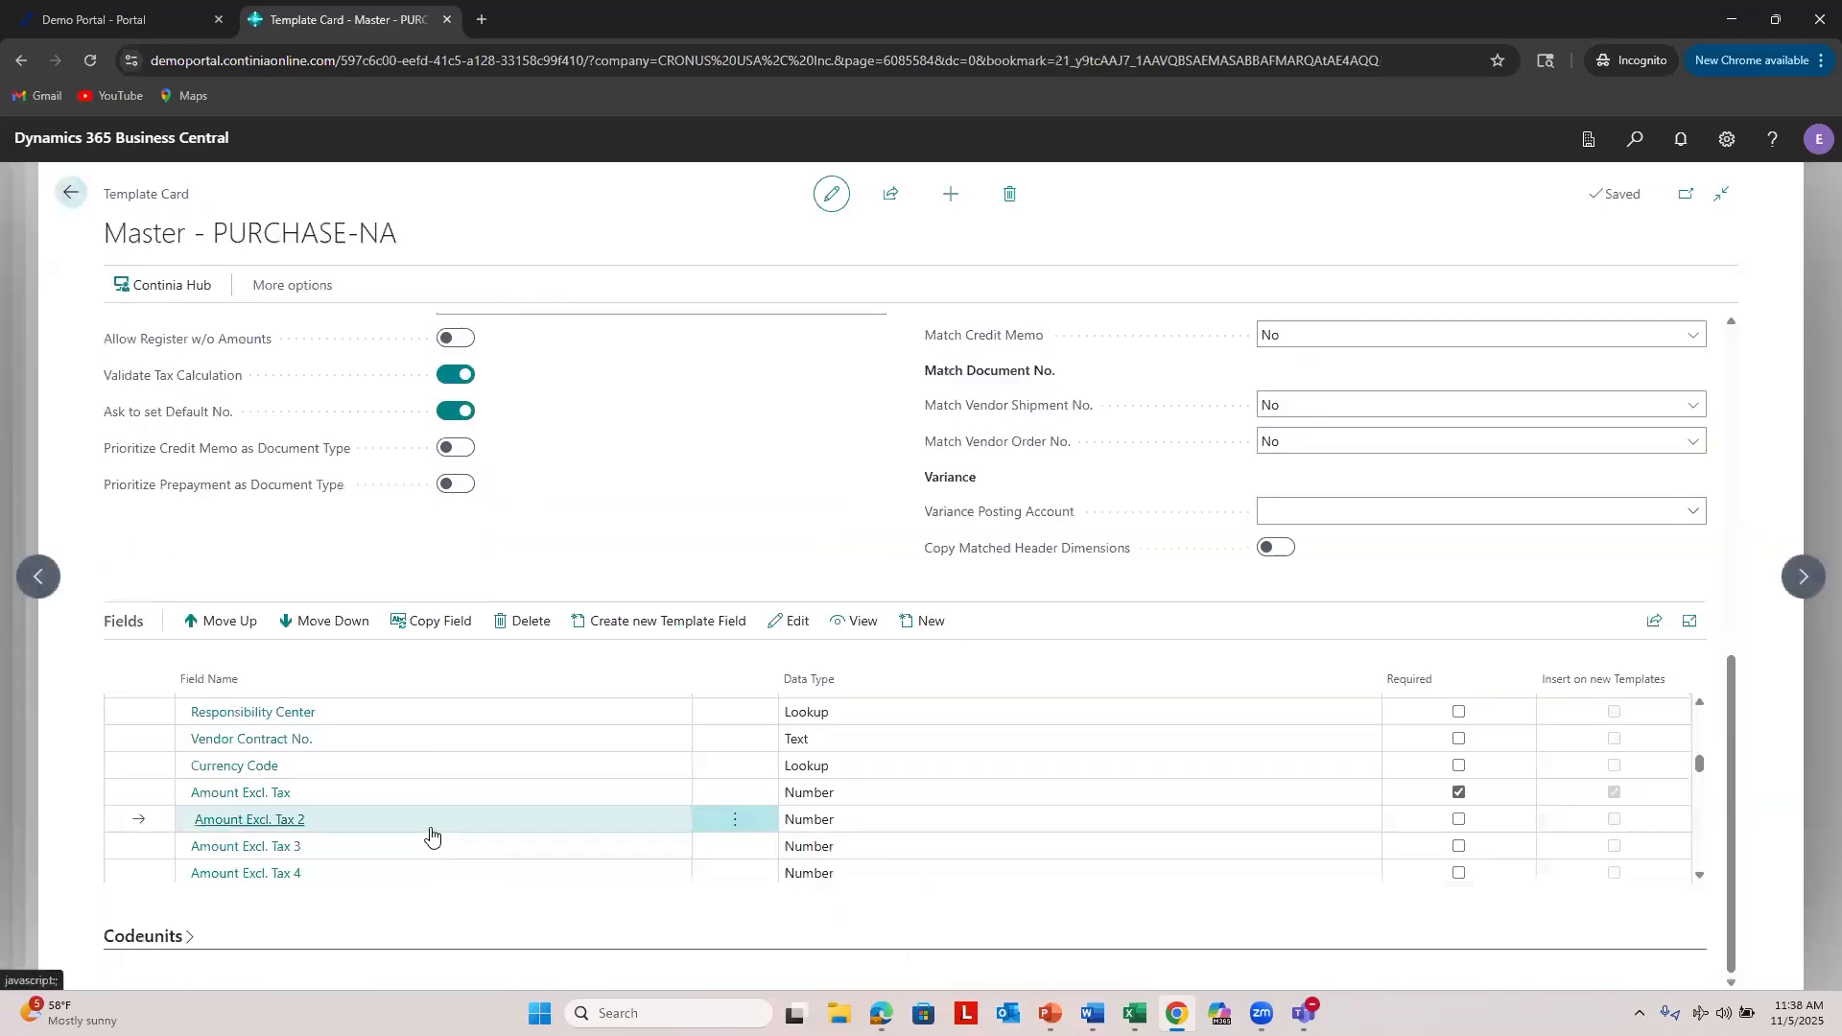
Step: Turn off Insert on new Templates for the Tax Amount (BC) field, recheck its card and return to the template card
{"action": "scroll", "coordinate": [409, 772], "scroll_direction": "down", "scroll_amount": 1}
{"action": "scroll", "coordinate": [383, 767], "scroll_direction": "up", "scroll_amount": 2}
{"action": "scroll", "coordinate": [346, 798], "scroll_direction": "down", "scroll_amount": 2}
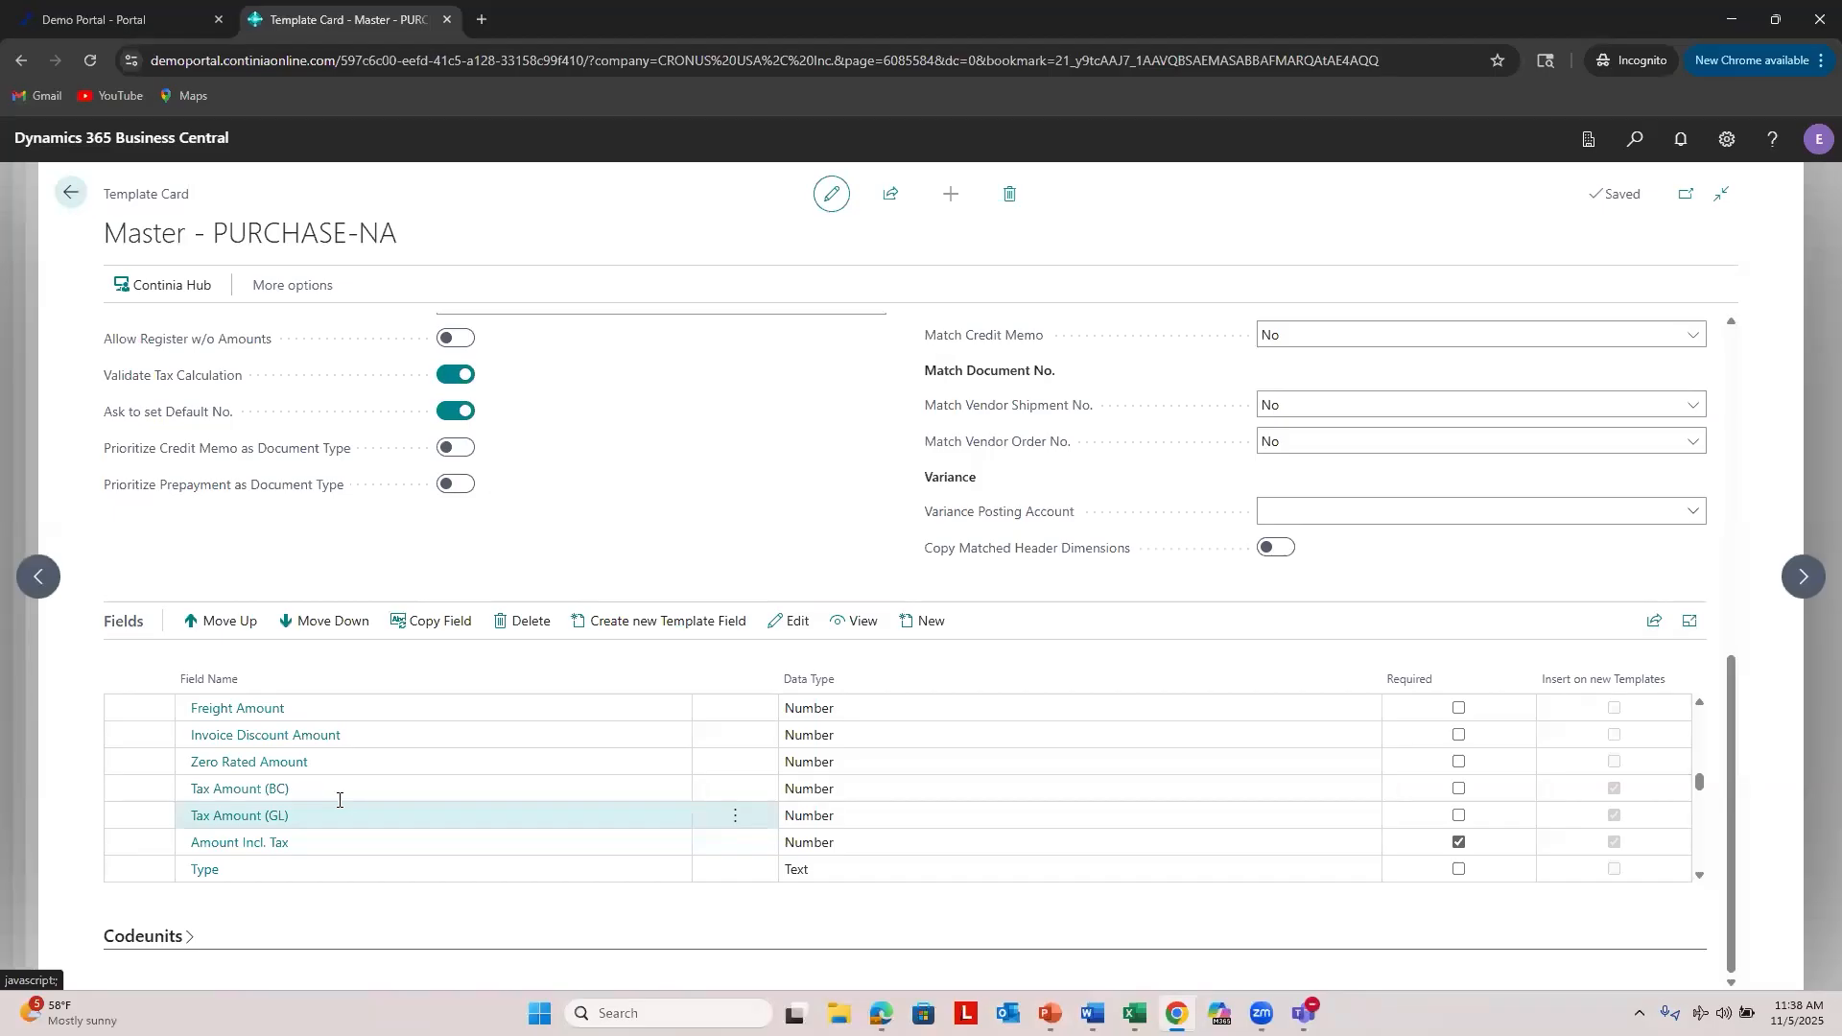
{"action": "left_click", "coordinate": [324, 792]}
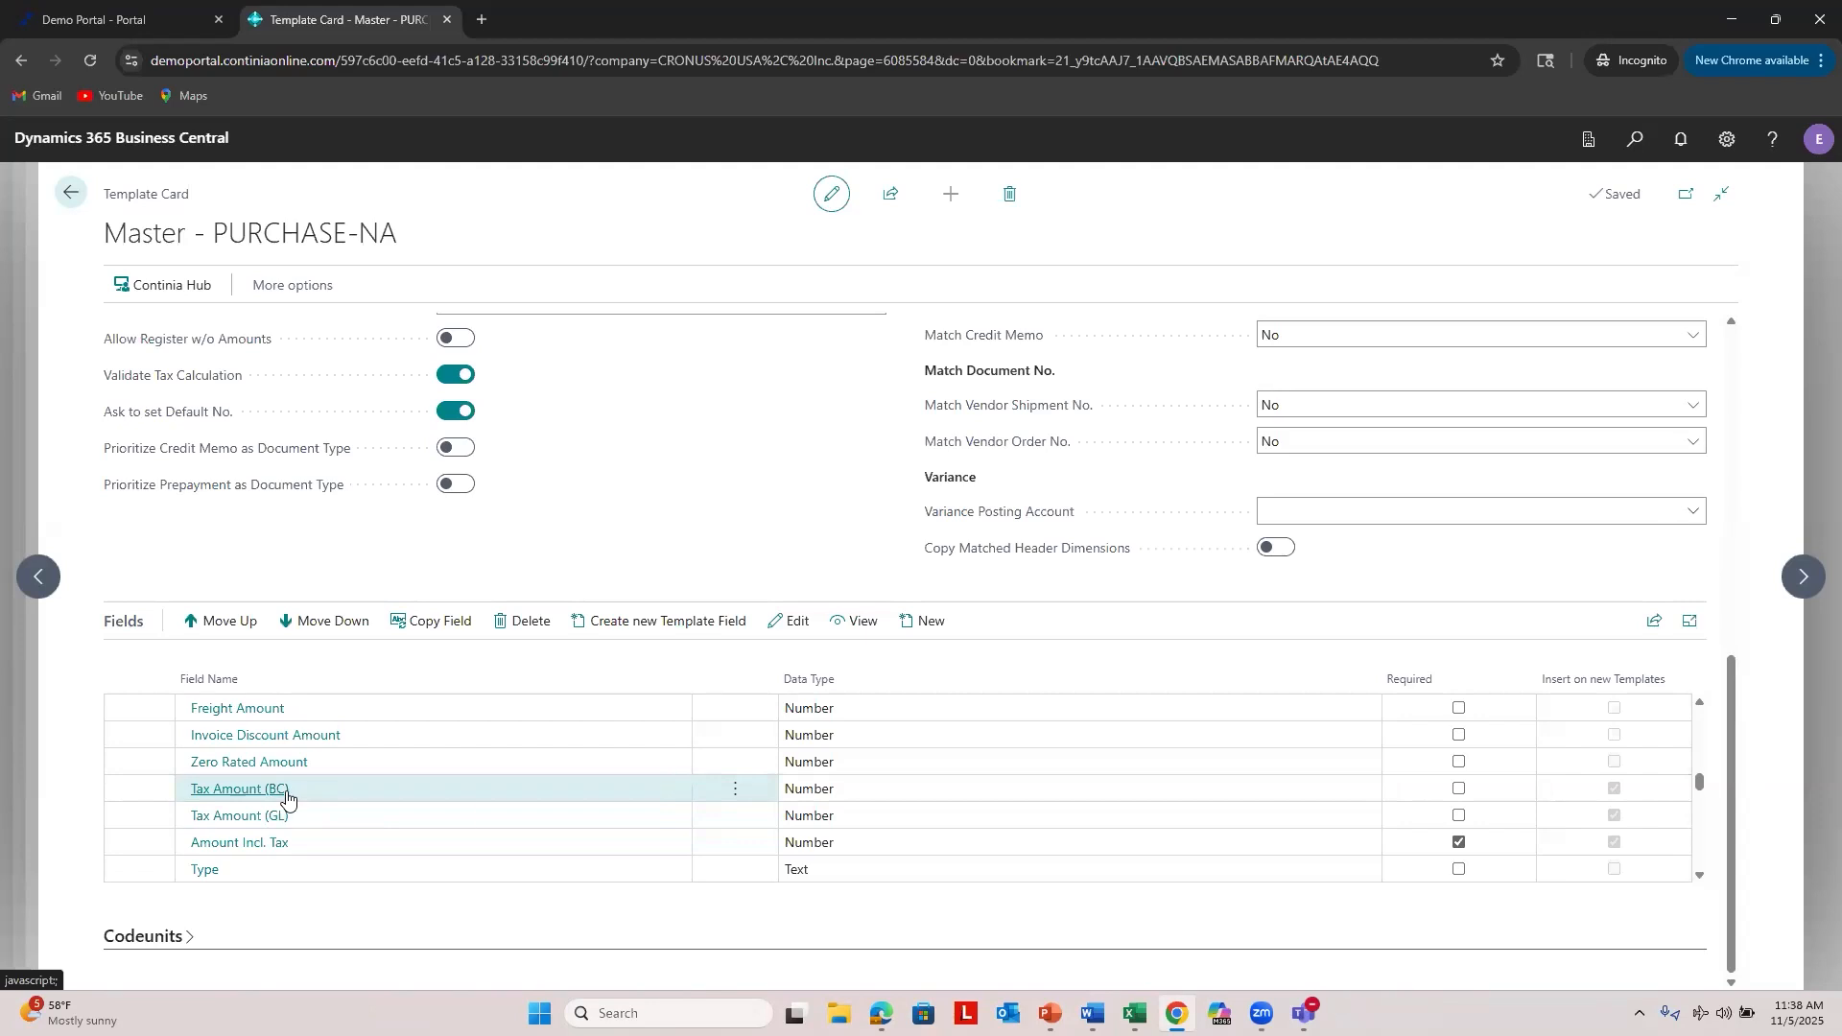
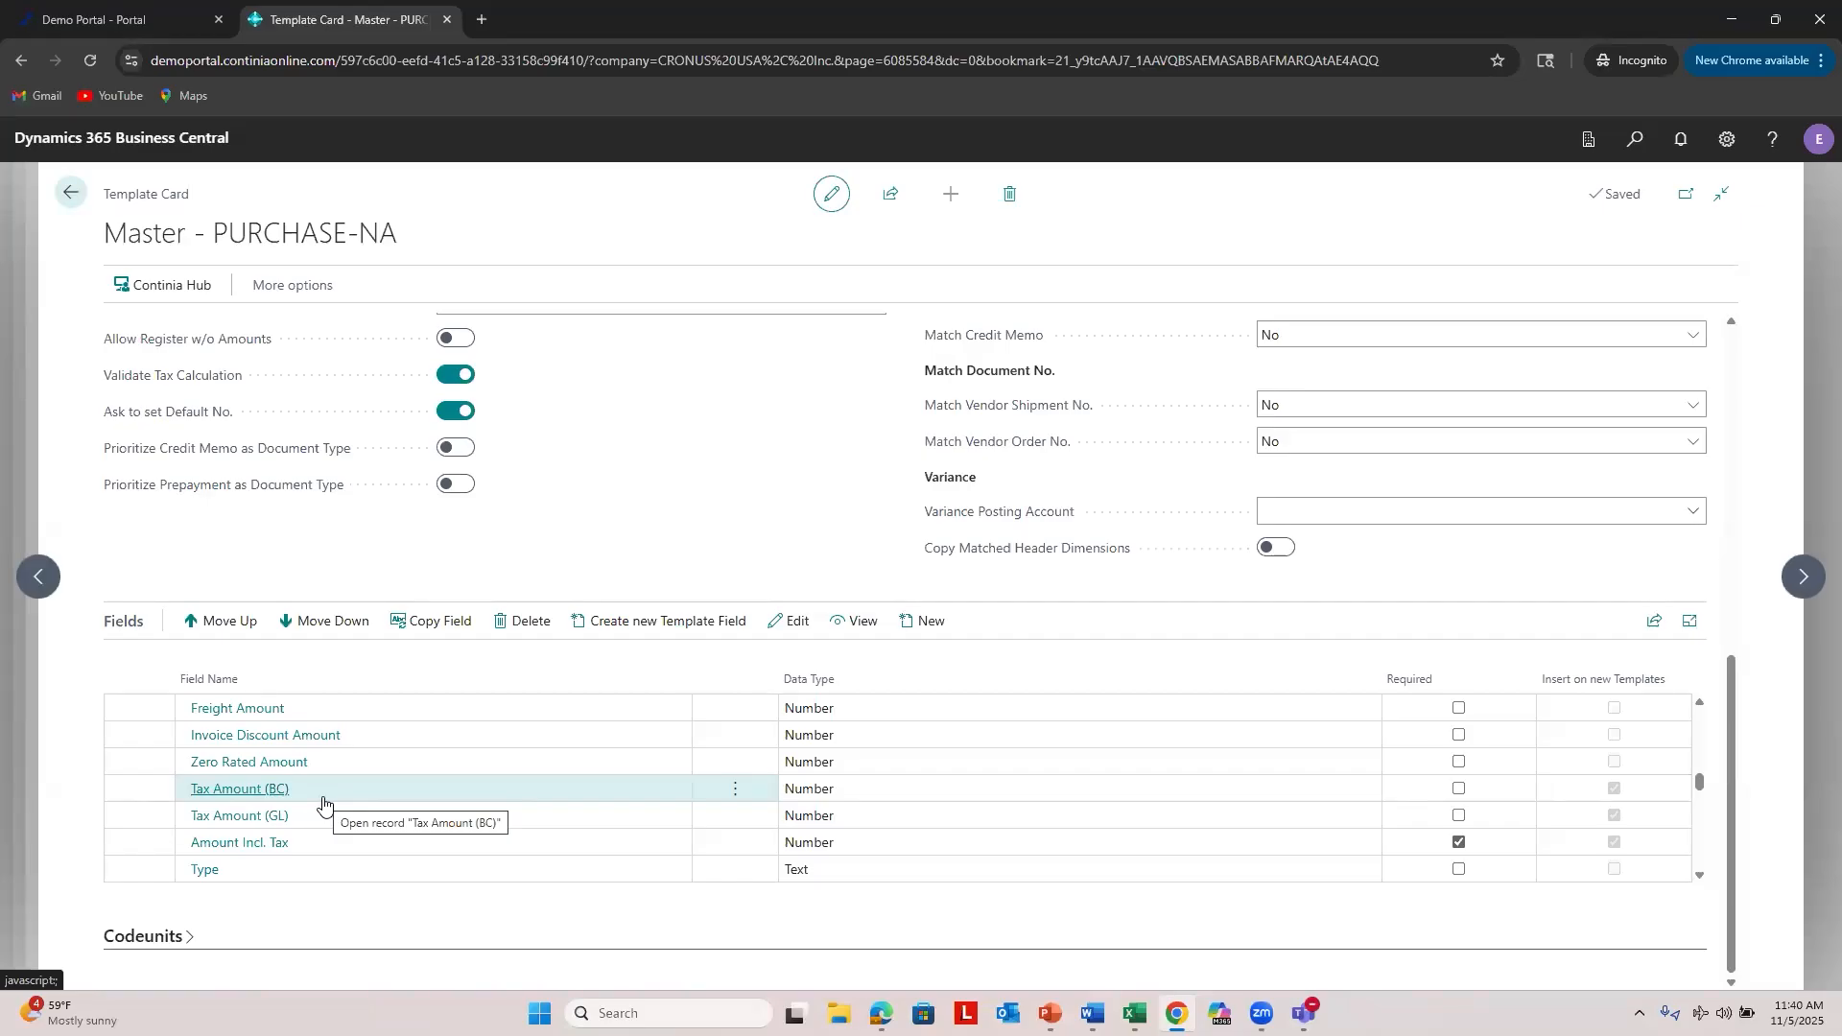
{"action": "left_click", "coordinate": [262, 789]}
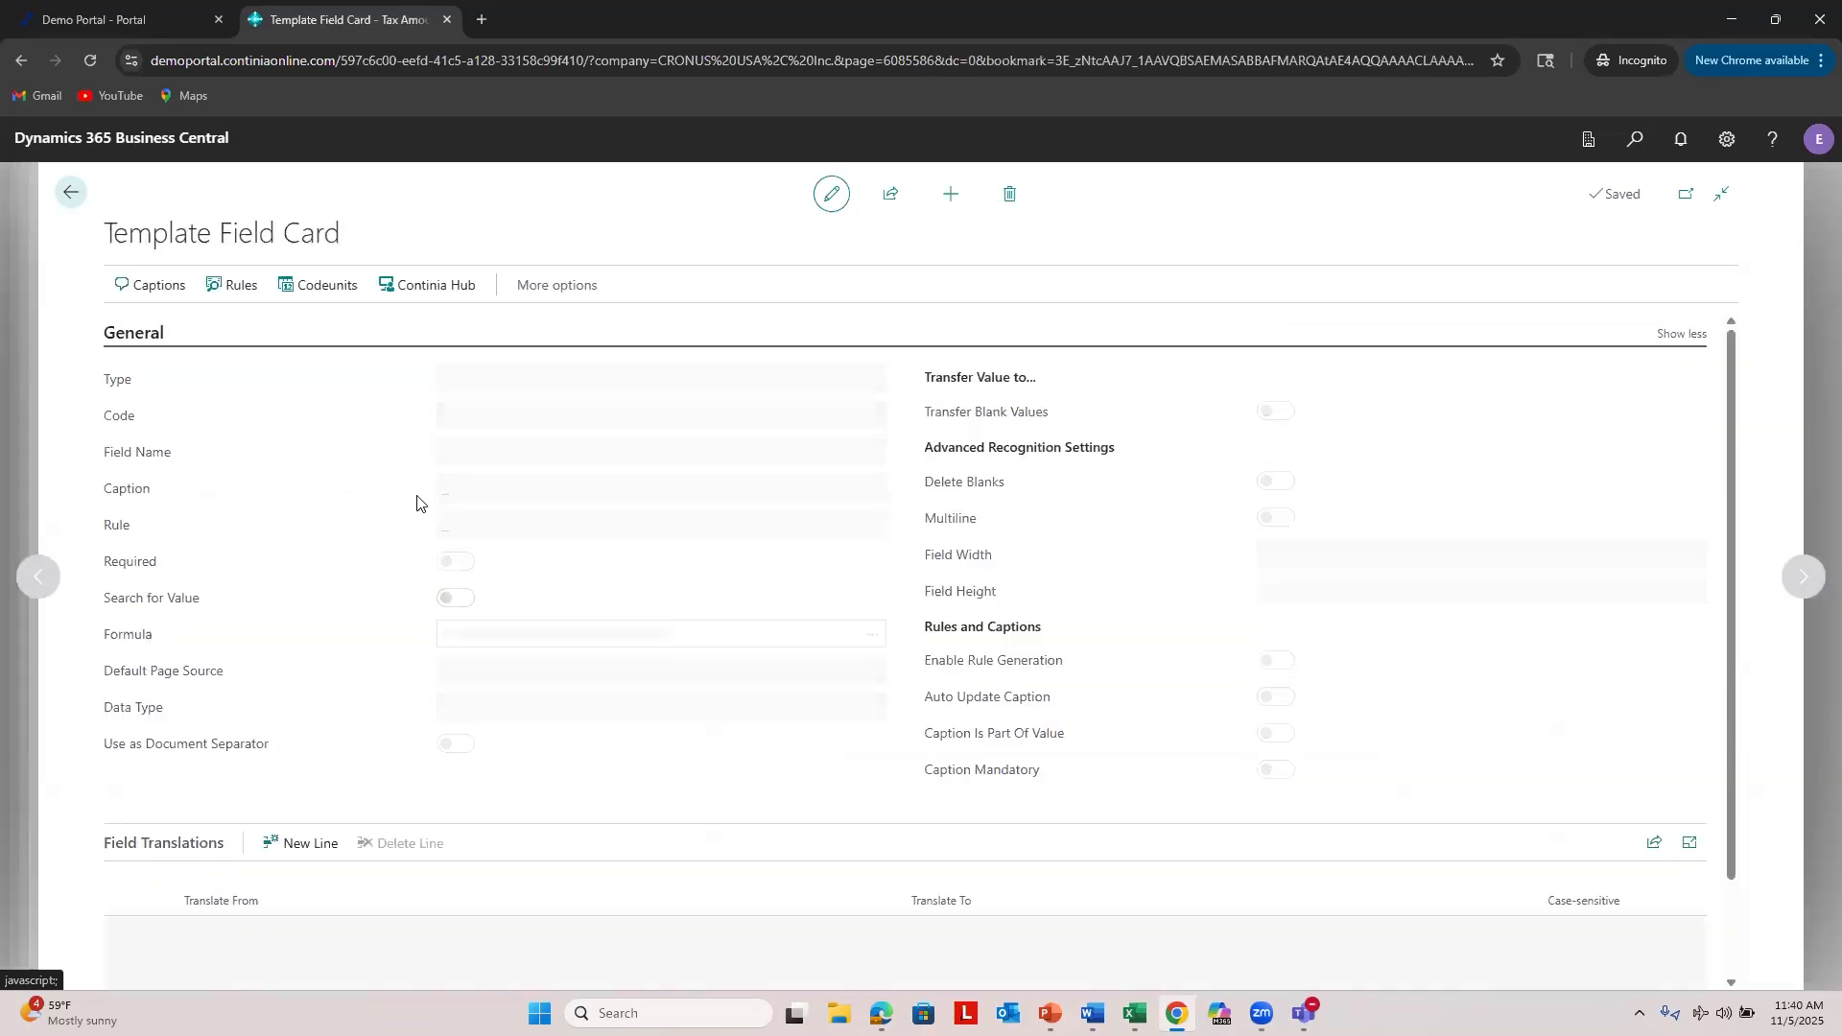
{"action": "mouse_move", "coordinate": [197, 678]}
{"action": "left_click", "coordinate": [456, 671]}
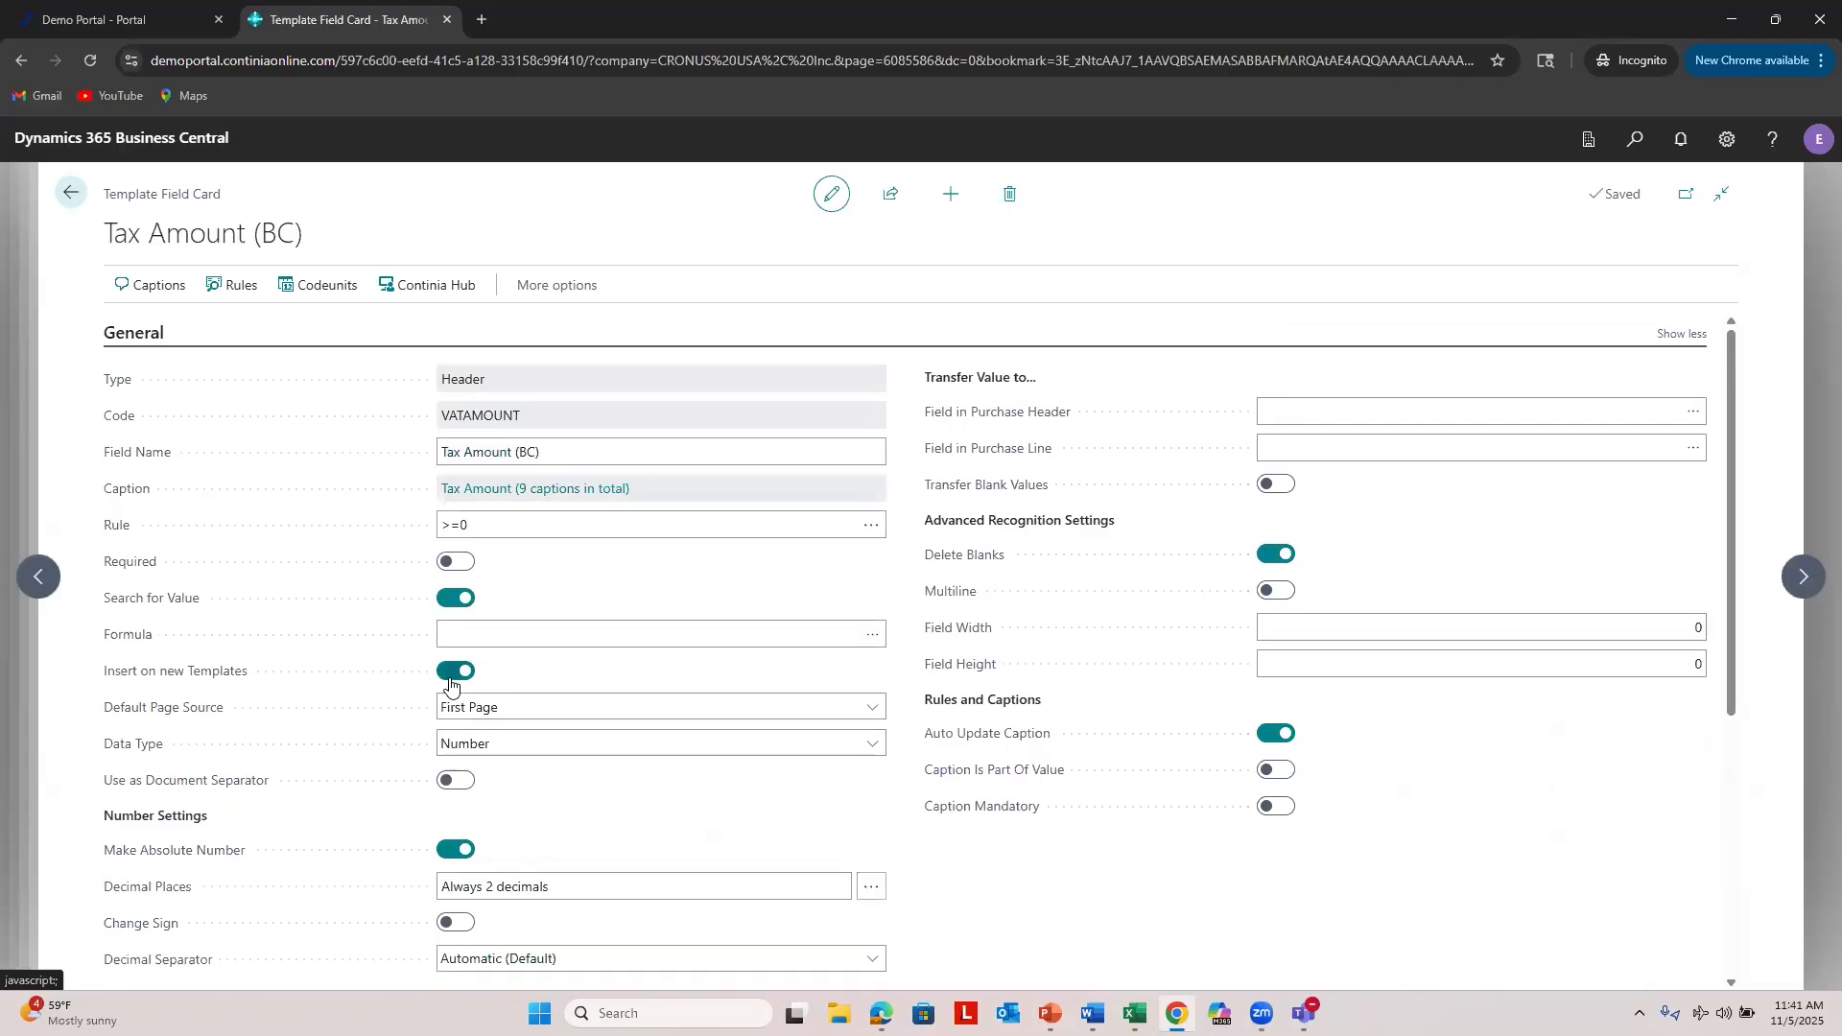
{"action": "left_click", "coordinate": [76, 204]}
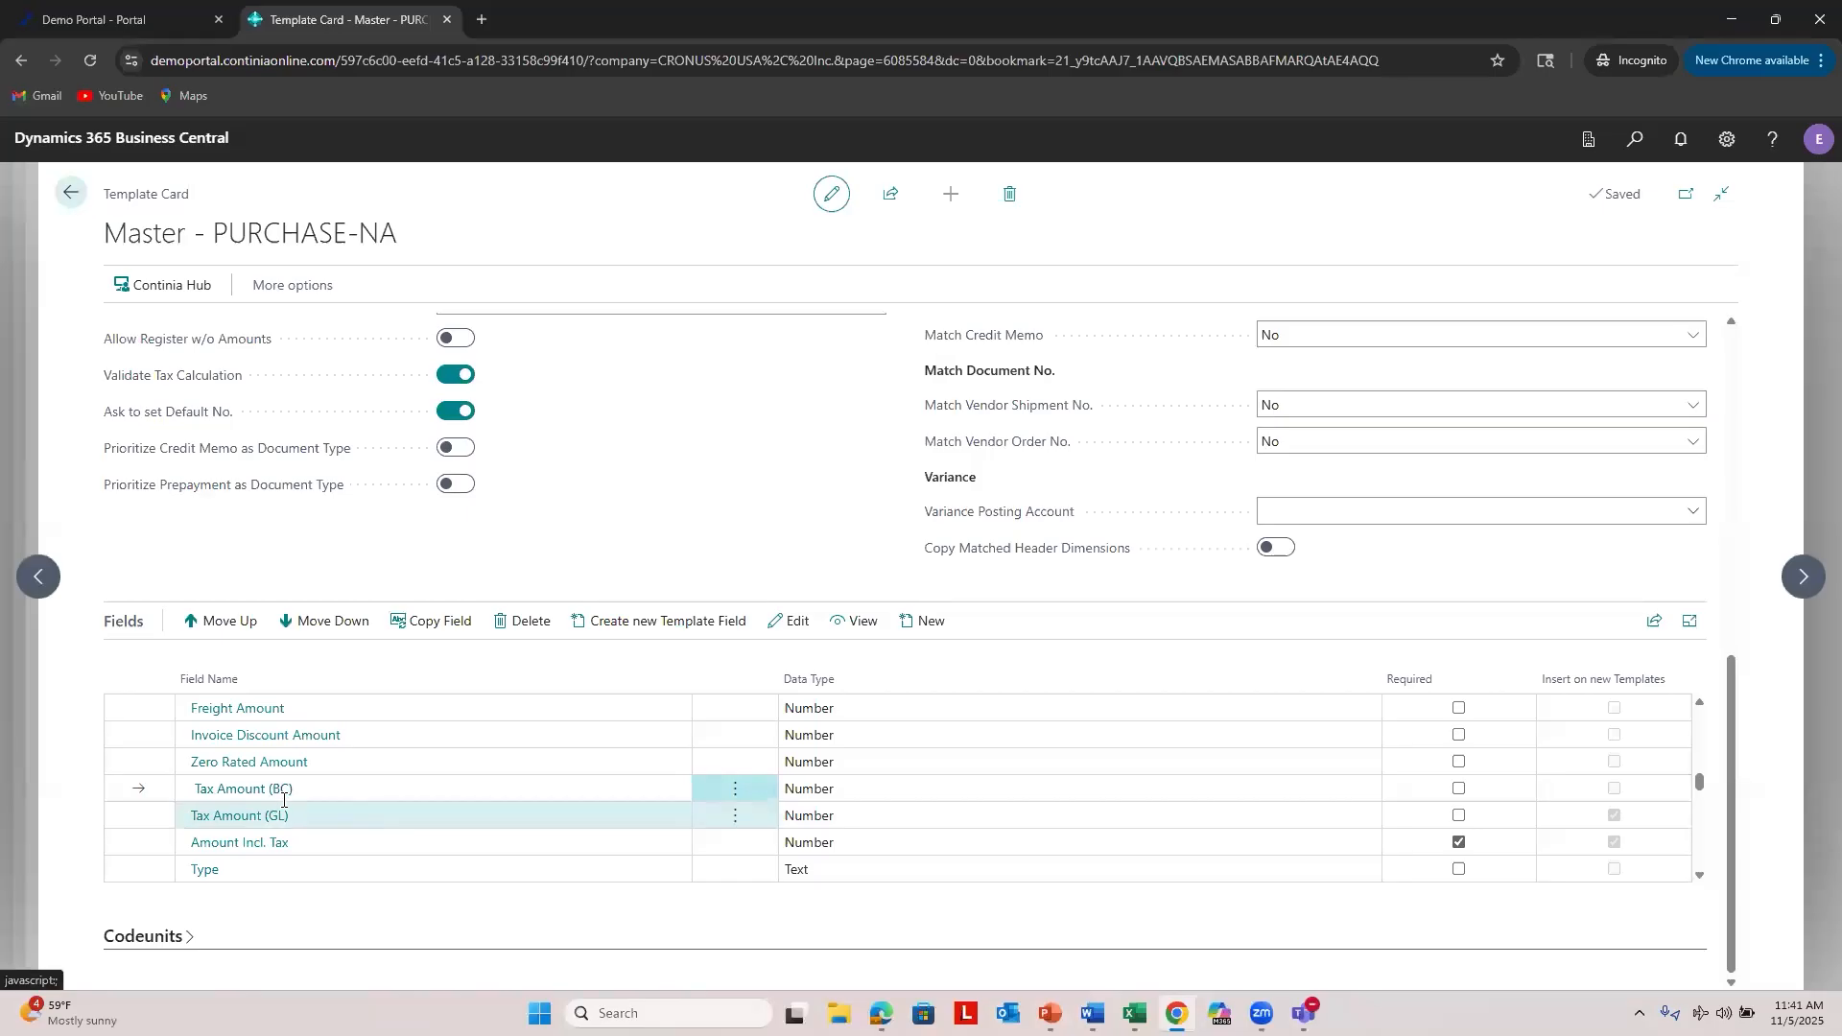
{"action": "left_click", "coordinate": [272, 797]}
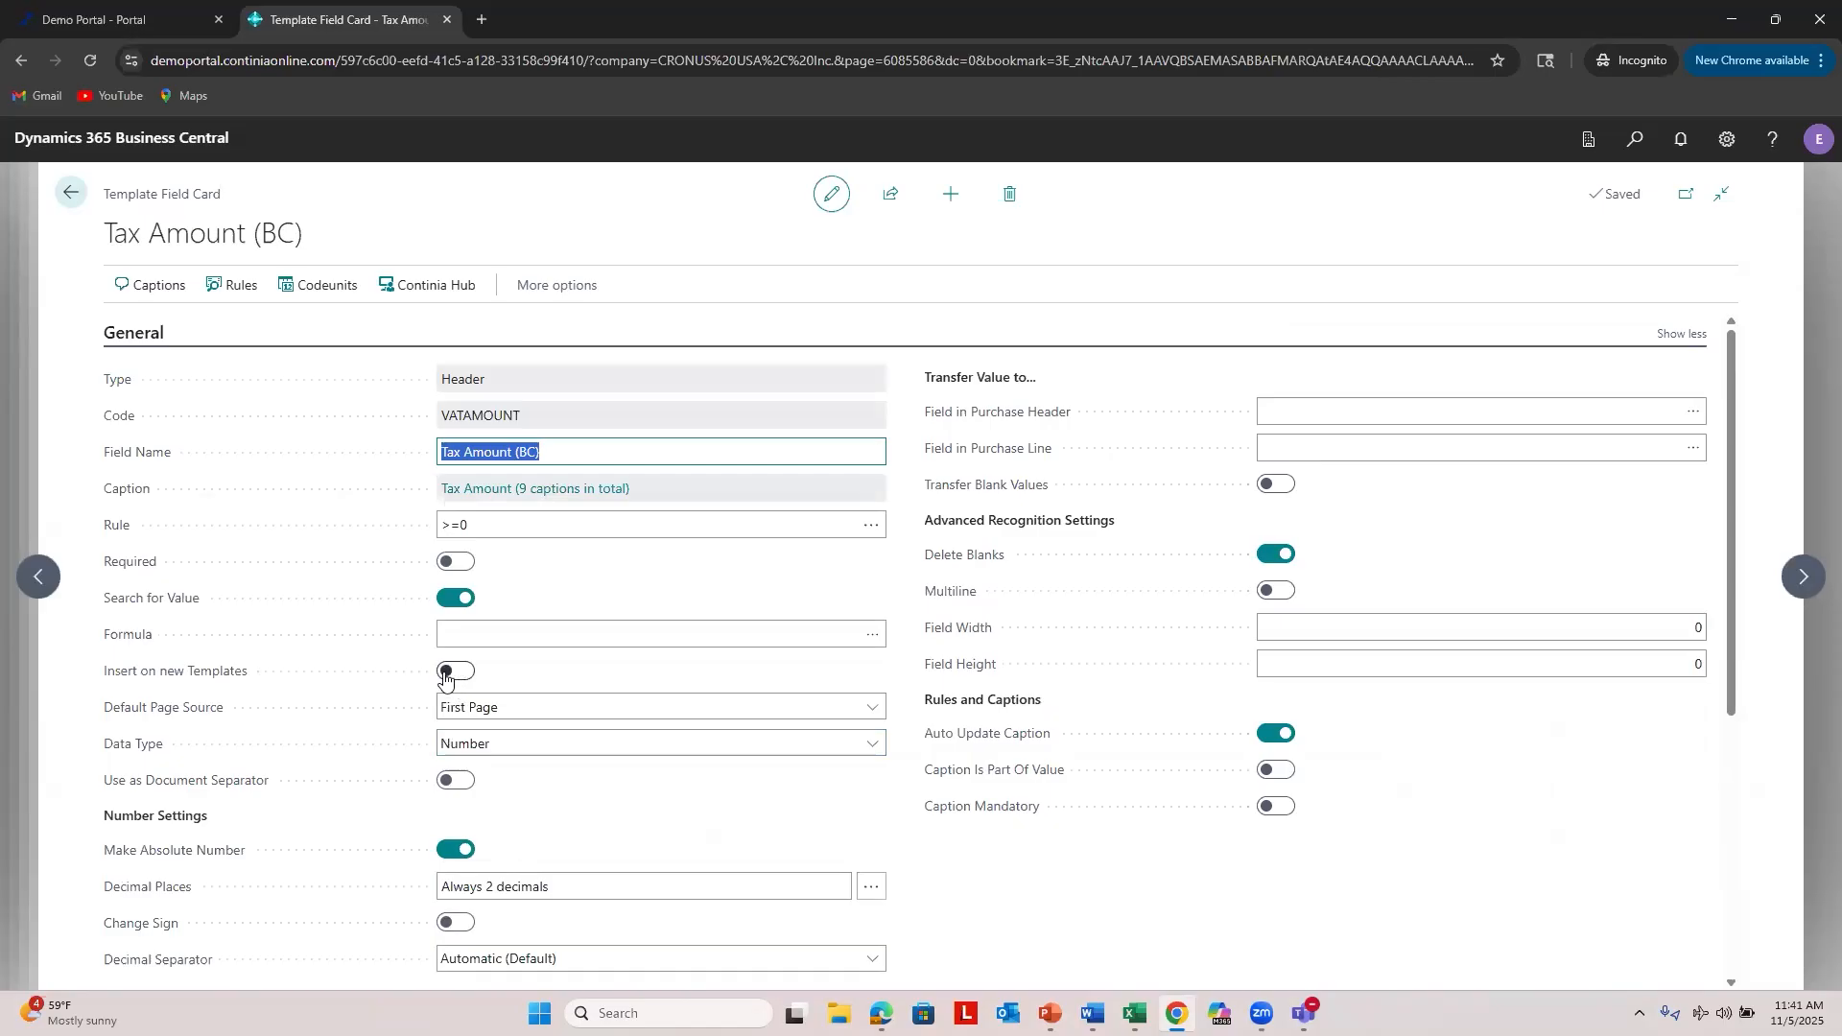
{"action": "left_click", "coordinate": [81, 201]}
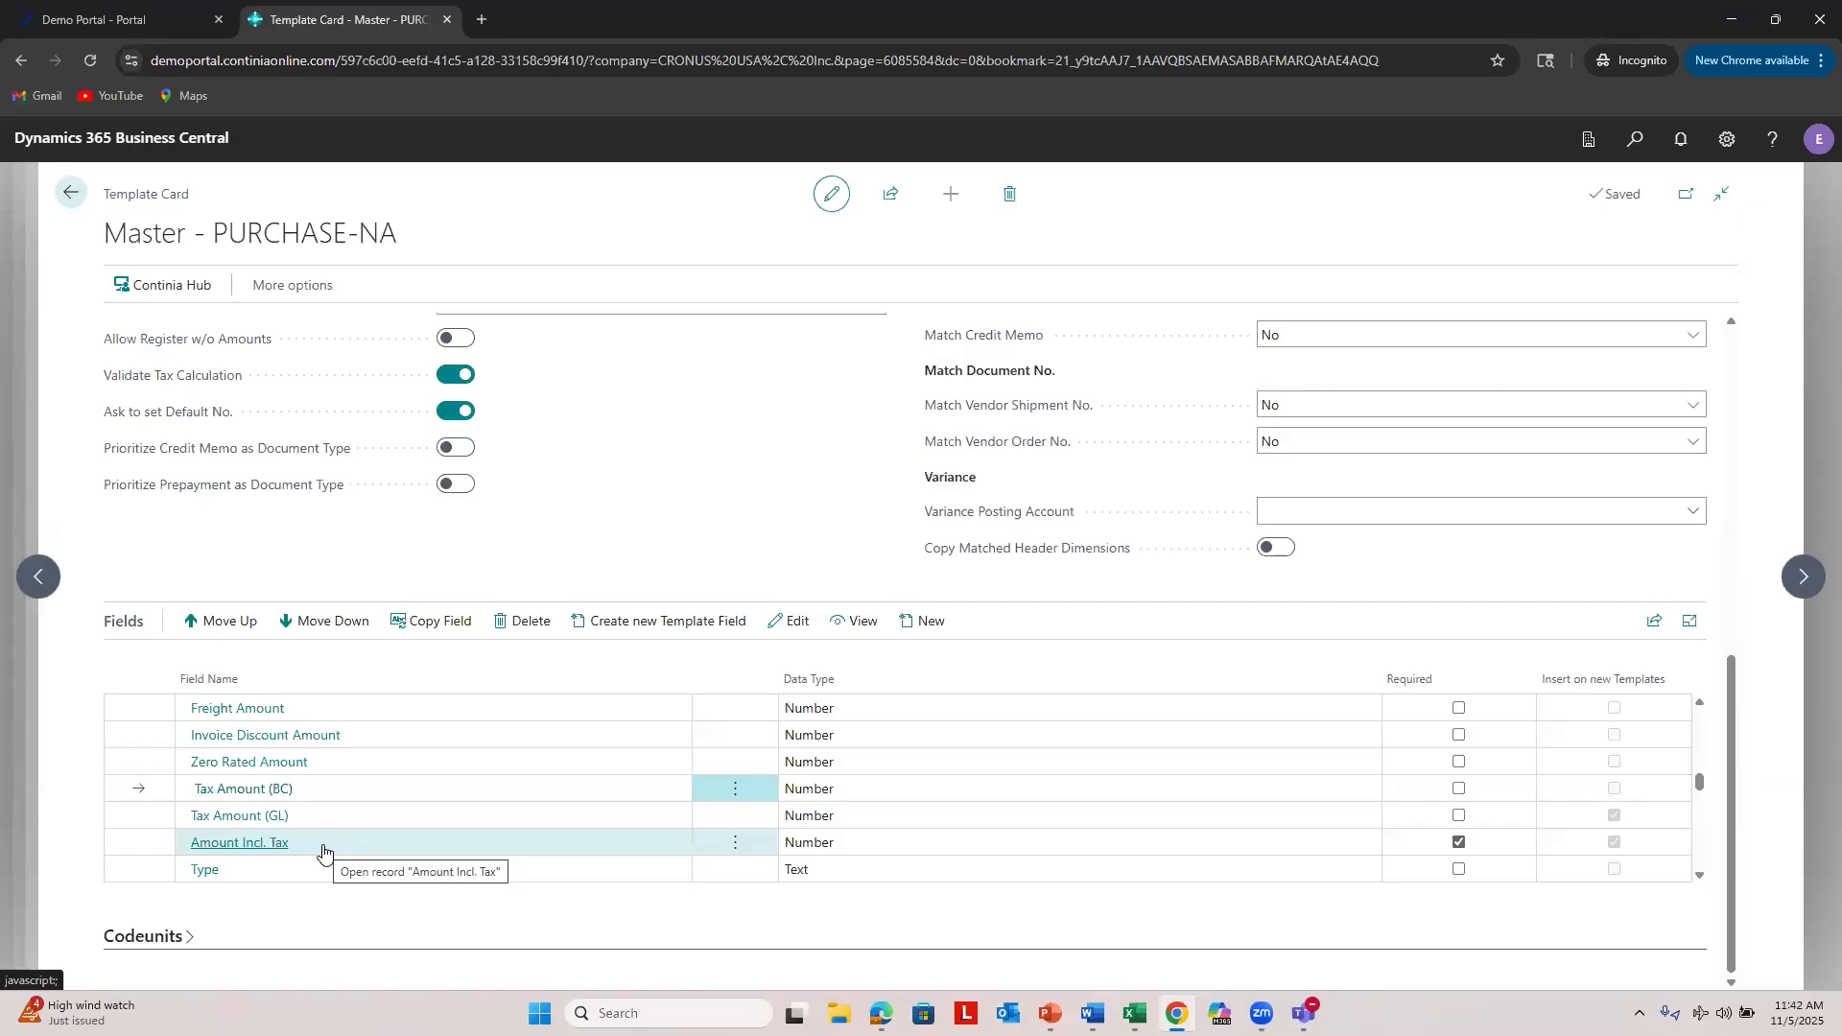
Step: Go through the remaining header fields and open the Line Posting Description field card
{"action": "scroll", "coordinate": [329, 810], "scroll_direction": "down", "scroll_amount": 1}
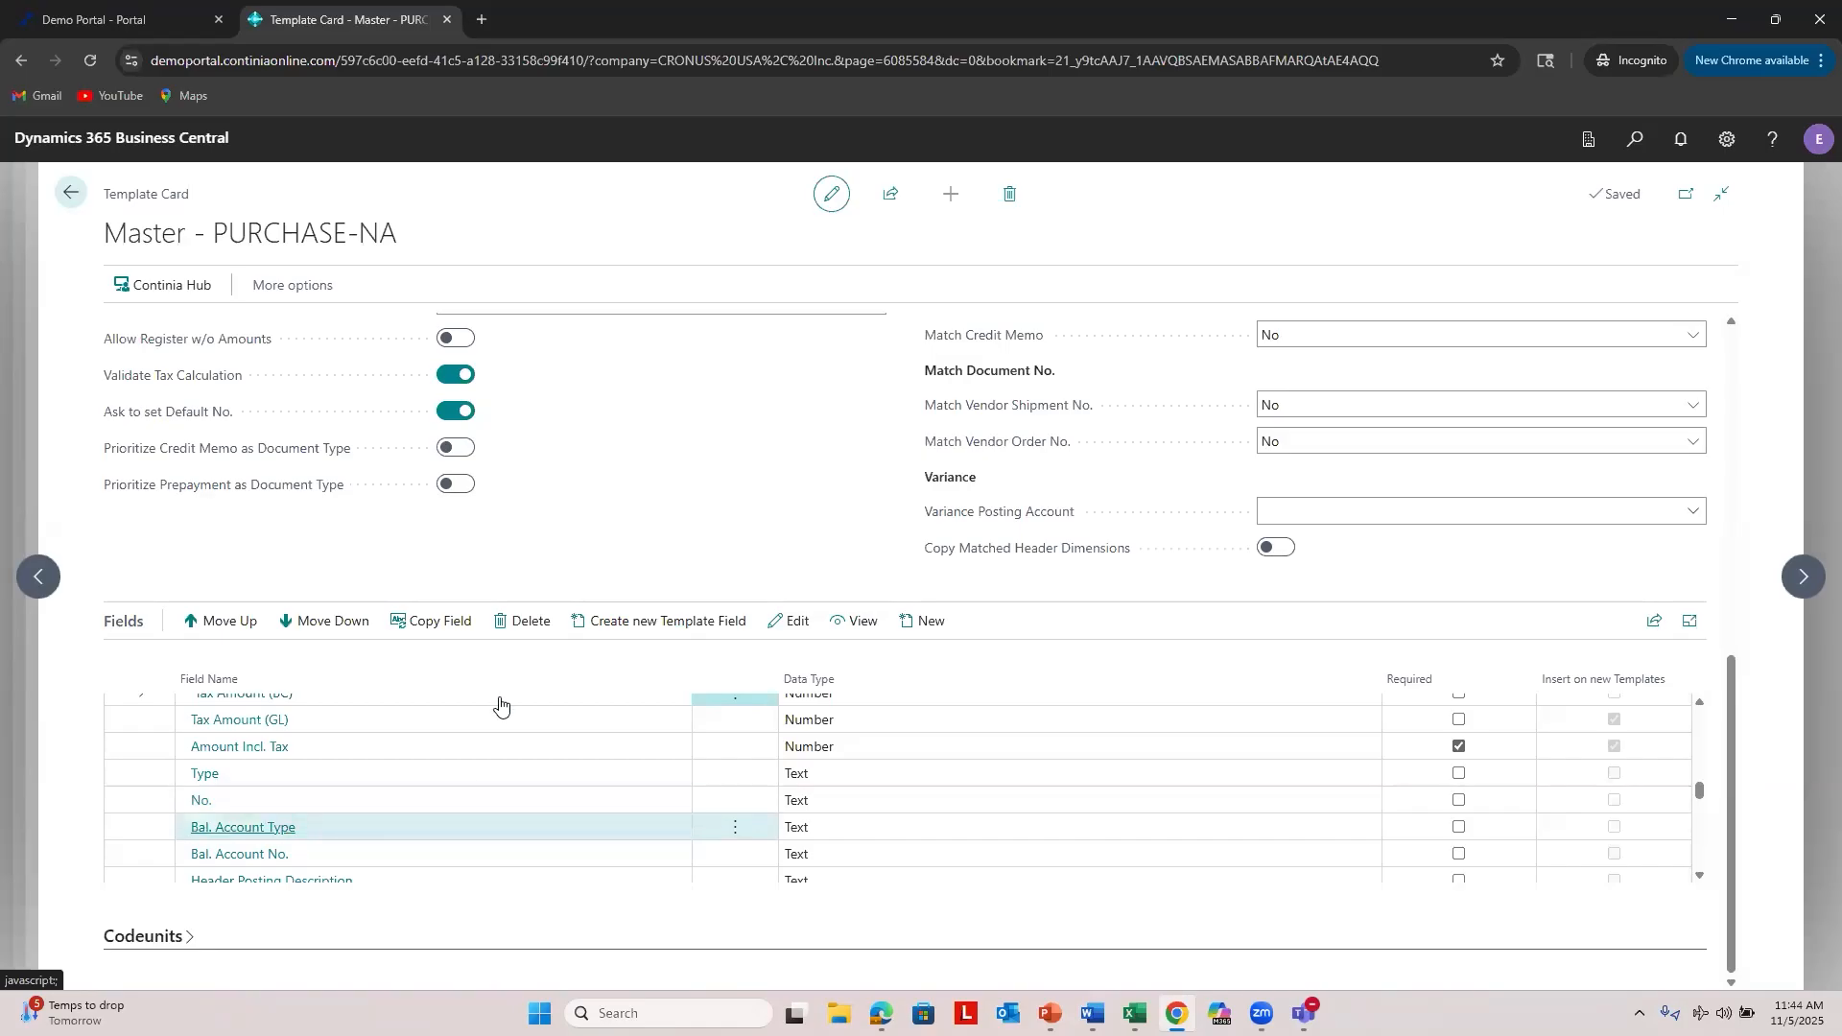
{"action": "scroll", "coordinate": [518, 710], "scroll_direction": "down", "scroll_amount": 2}
{"action": "left_click", "coordinate": [327, 794]}
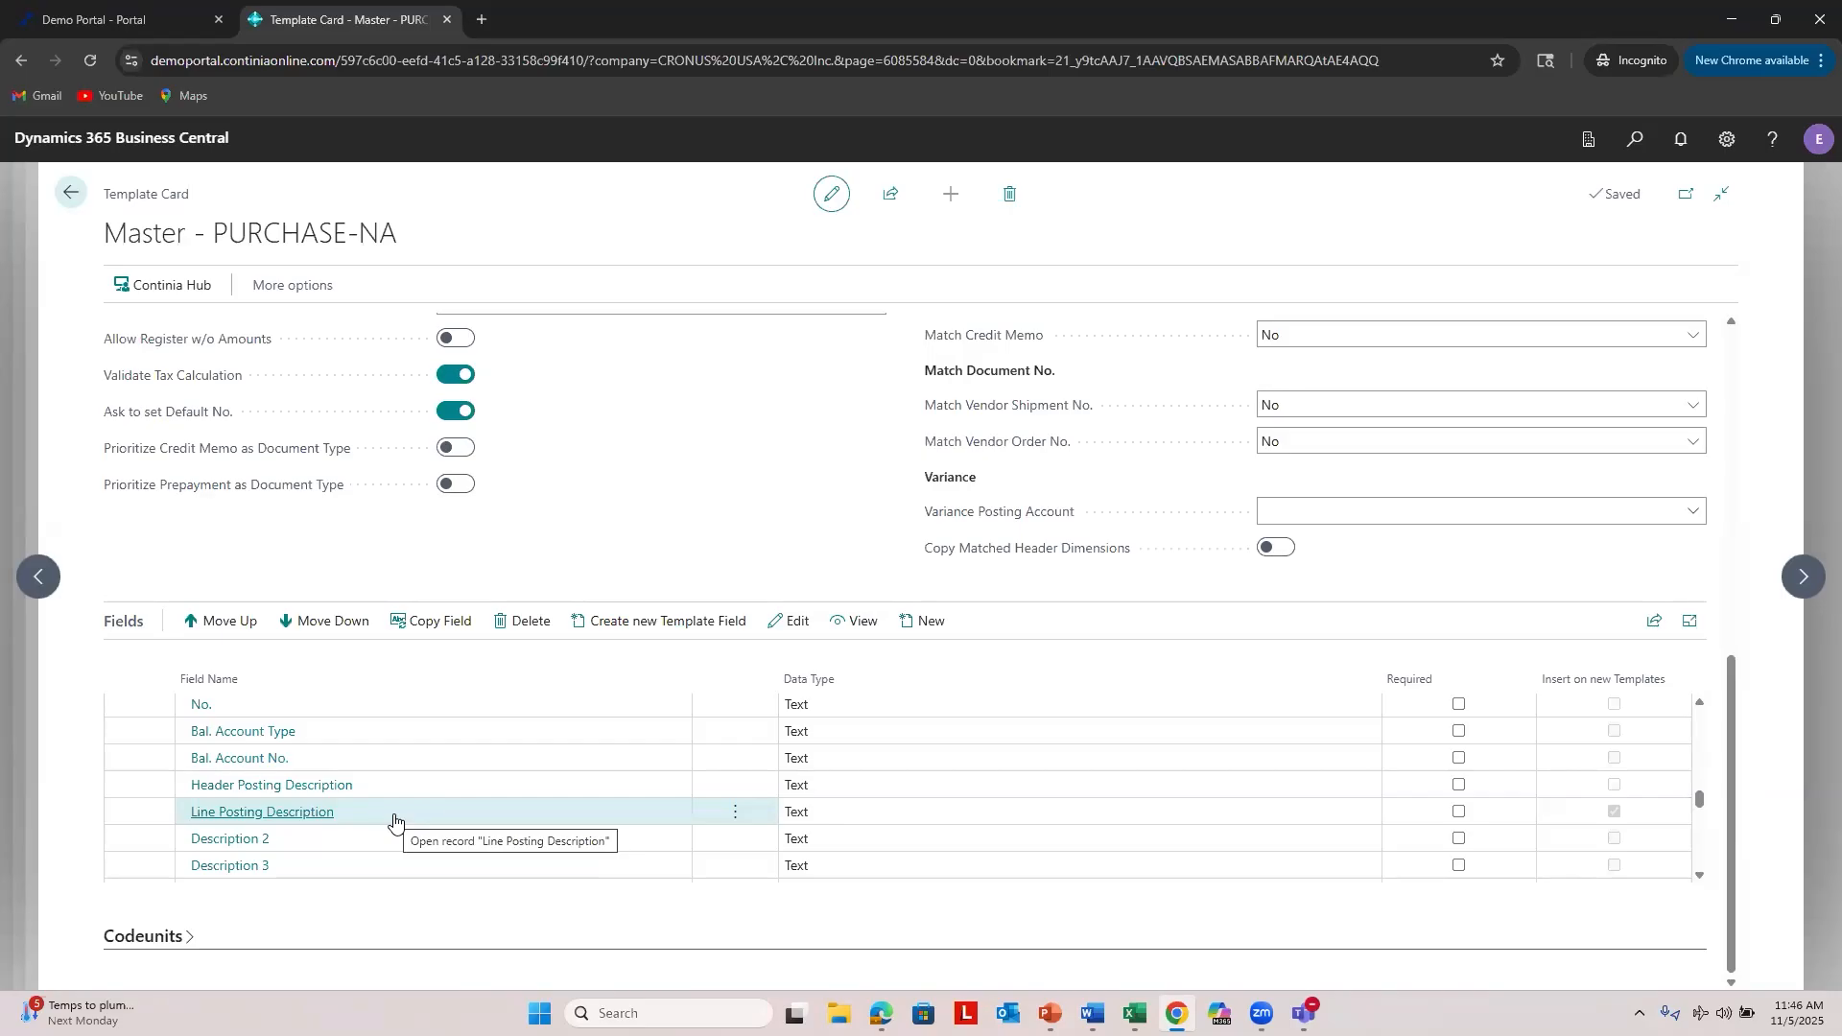
{"action": "scroll", "coordinate": [393, 820], "scroll_direction": "down", "scroll_amount": 1}
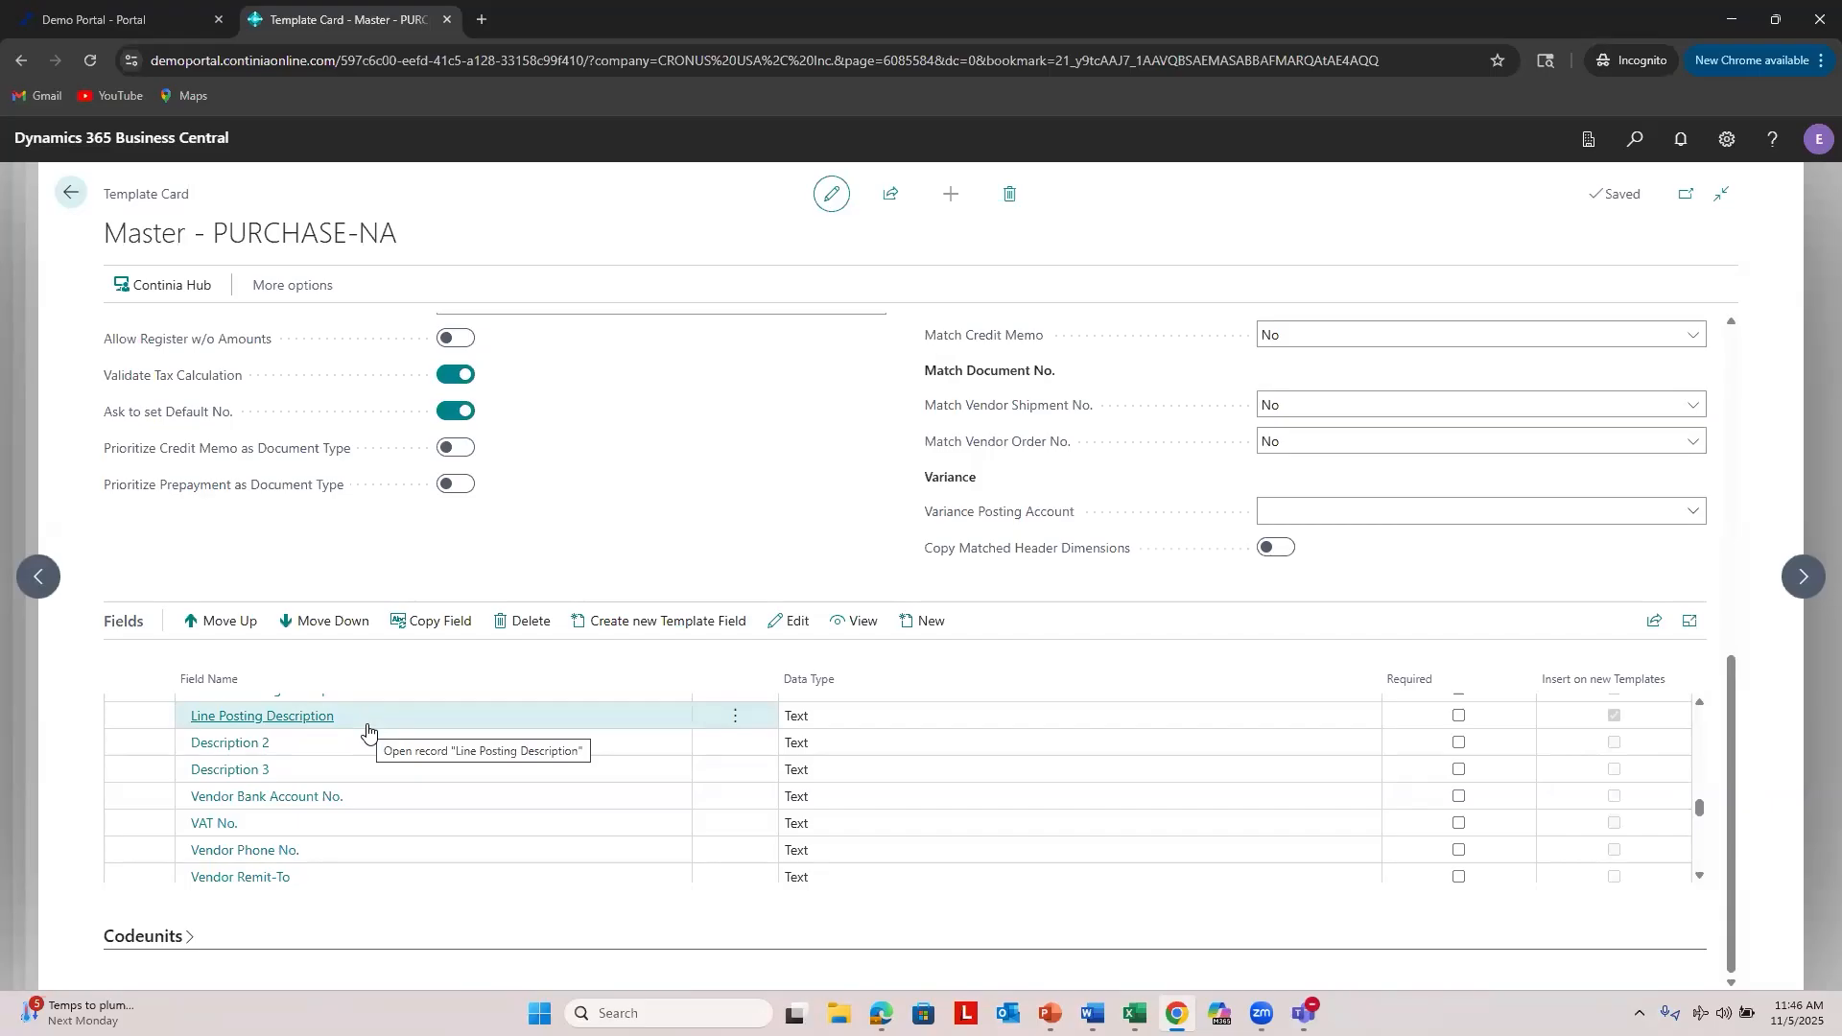
{"action": "left_click", "coordinate": [312, 716]}
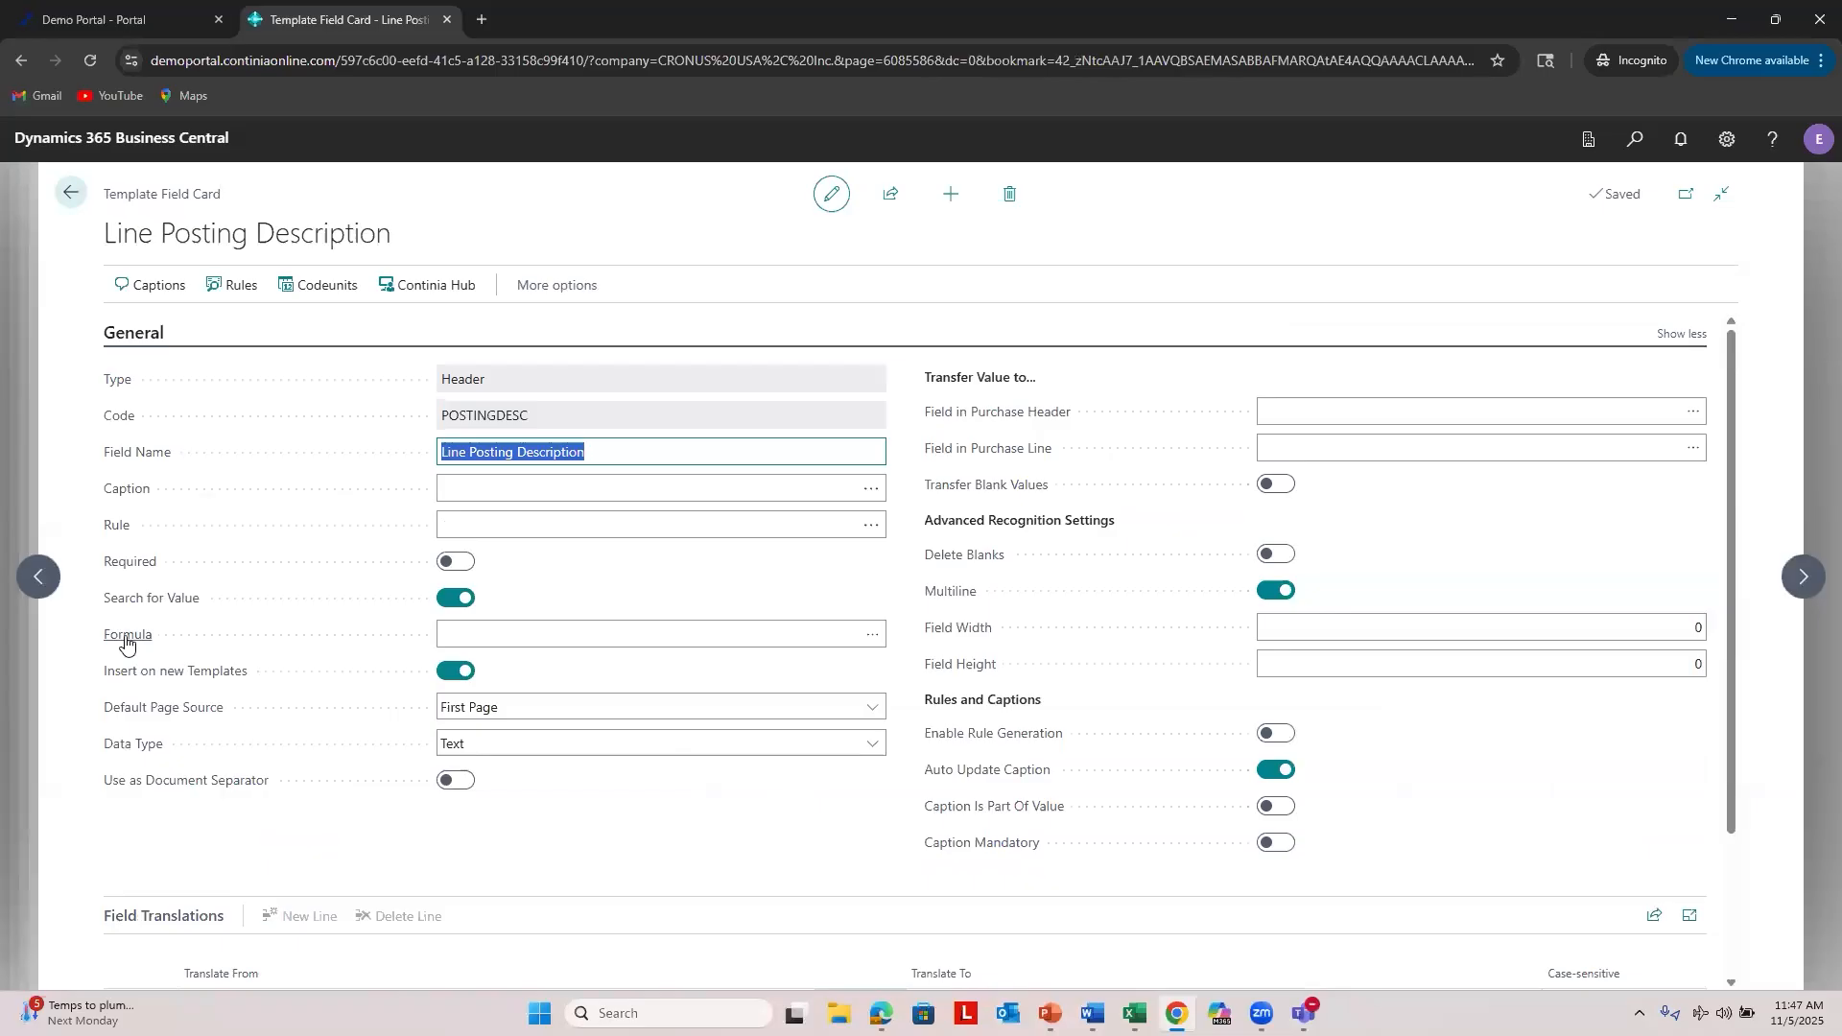
{"action": "mouse_move", "coordinate": [135, 643]}
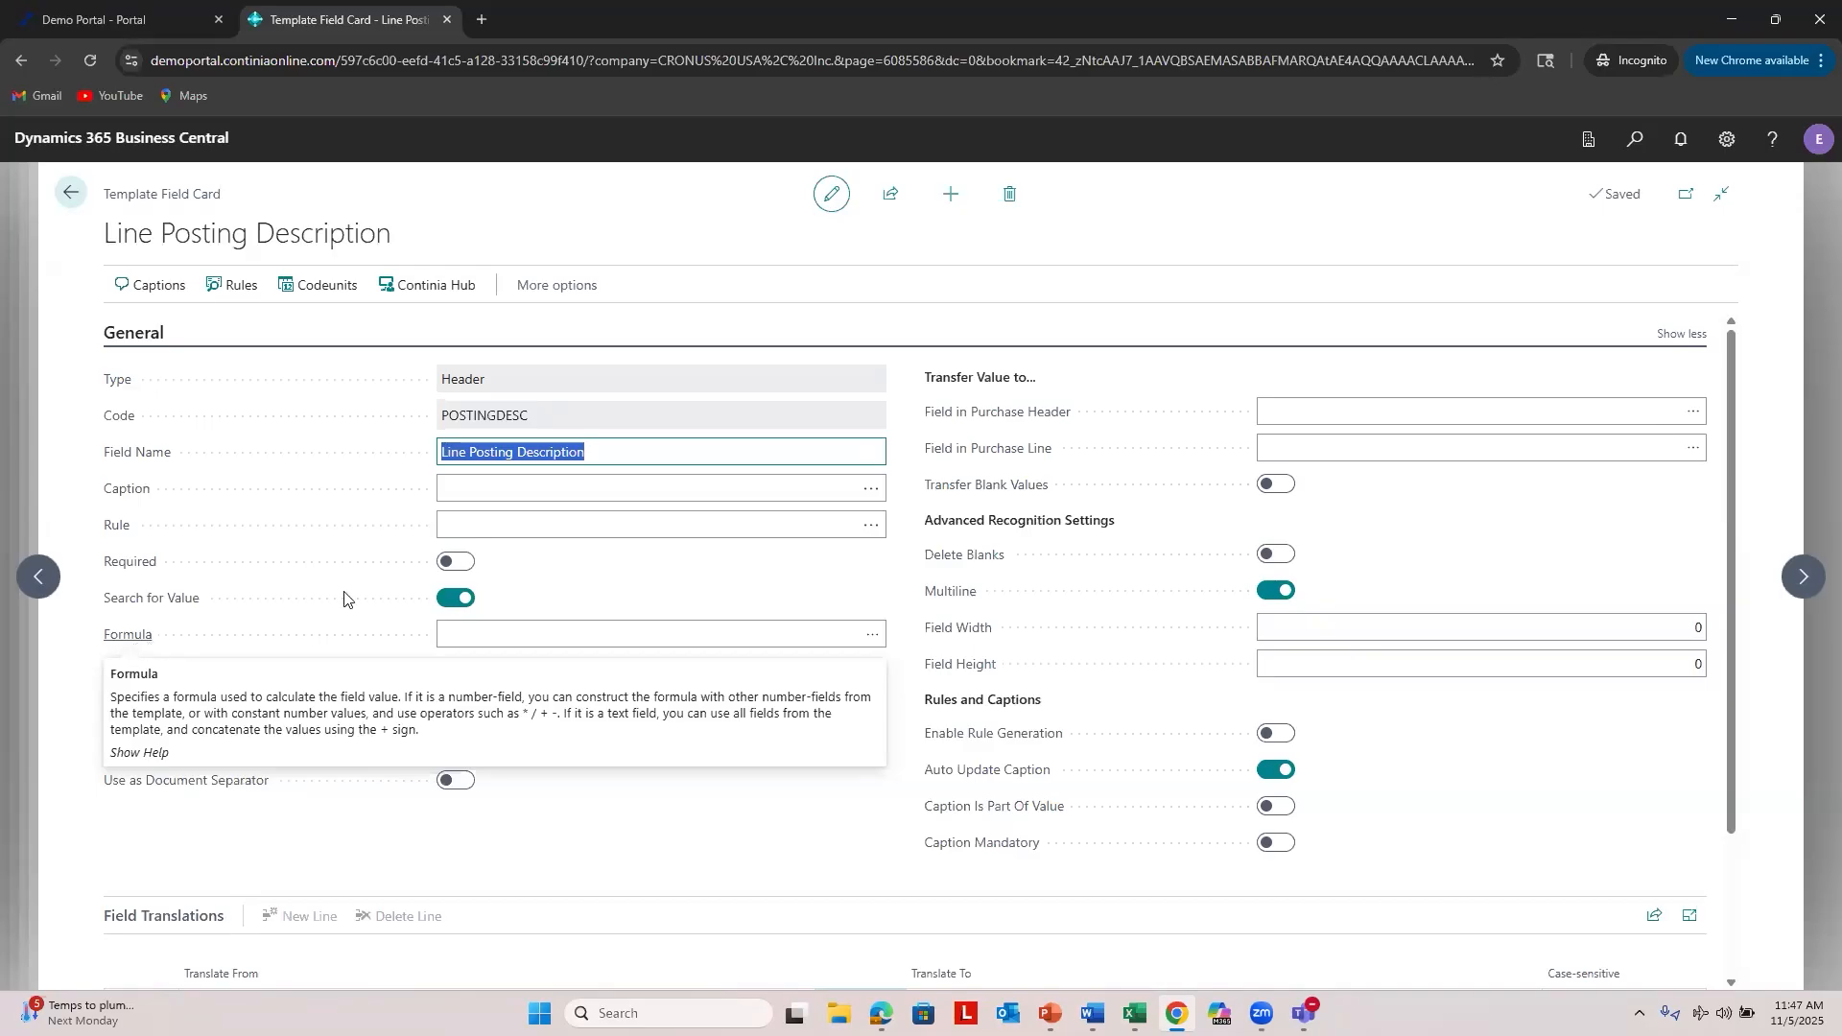
{"action": "left_click", "coordinate": [482, 456]}
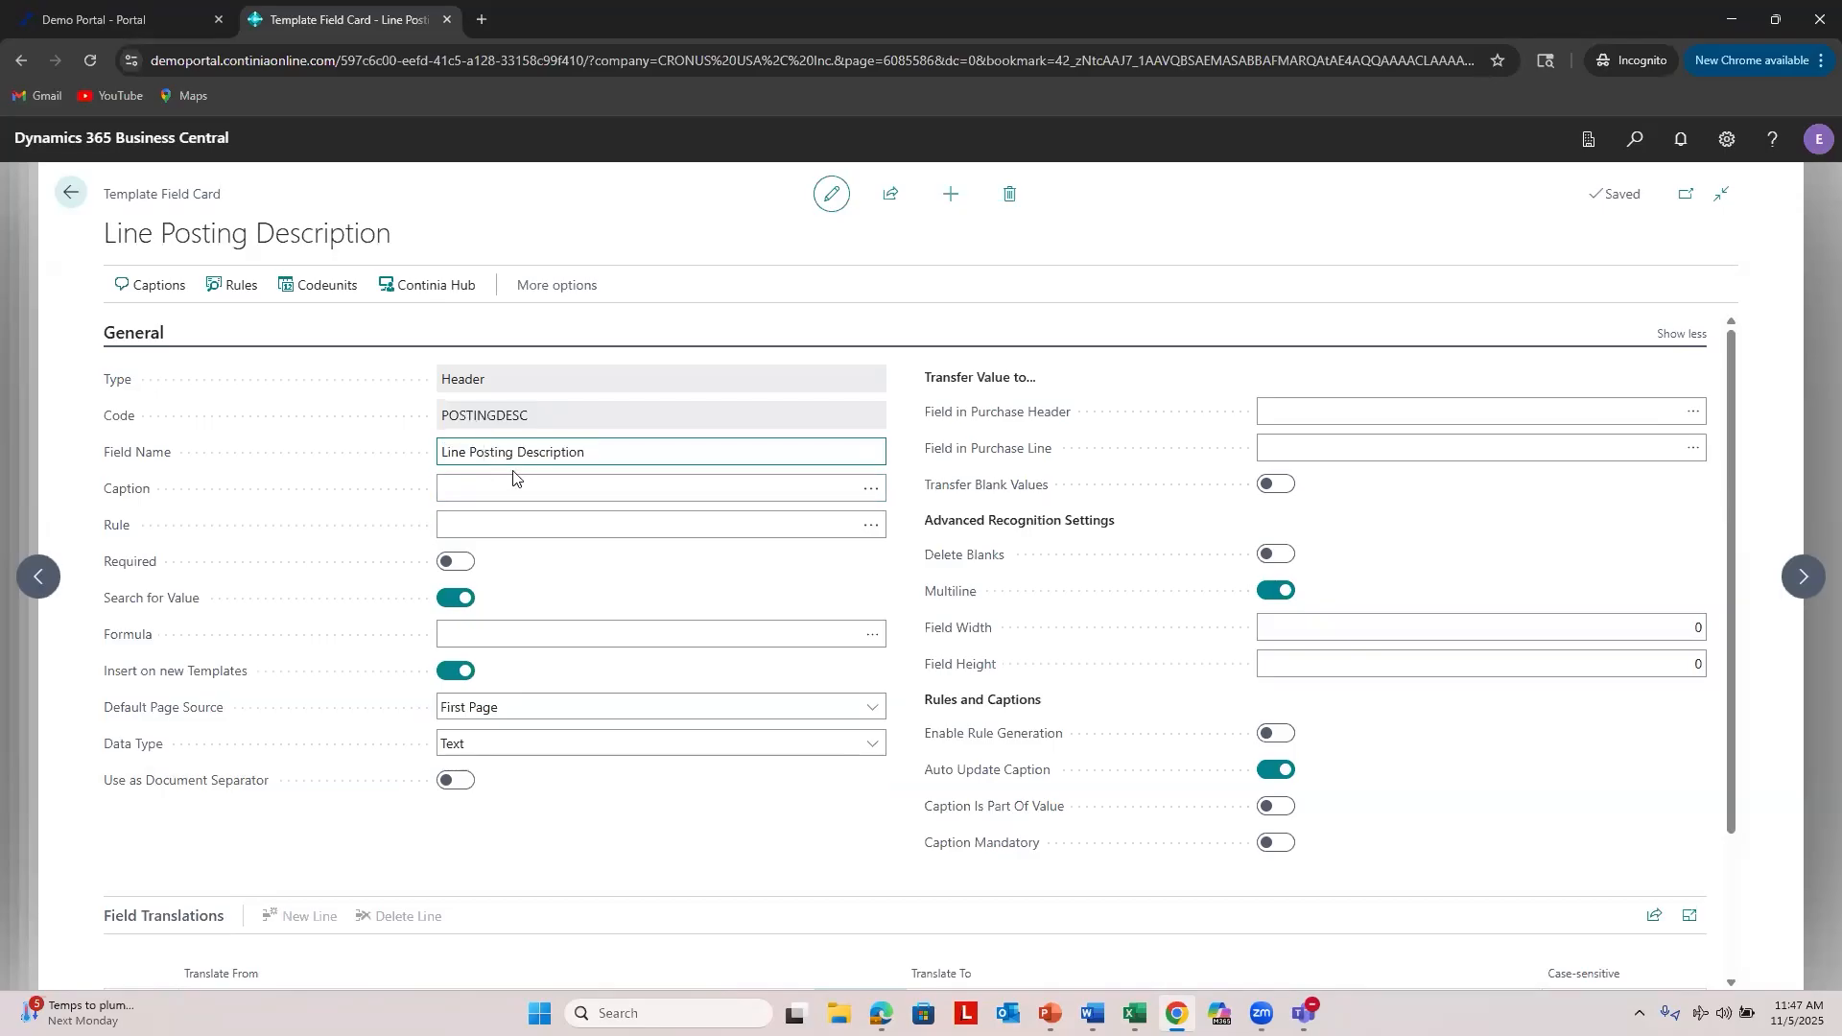
Step: Insert the Description 2 field from the Template Field List as the Line Posting Description formula
{"action": "left_click", "coordinate": [485, 632]}
{"action": "left_click", "coordinate": [869, 637]}
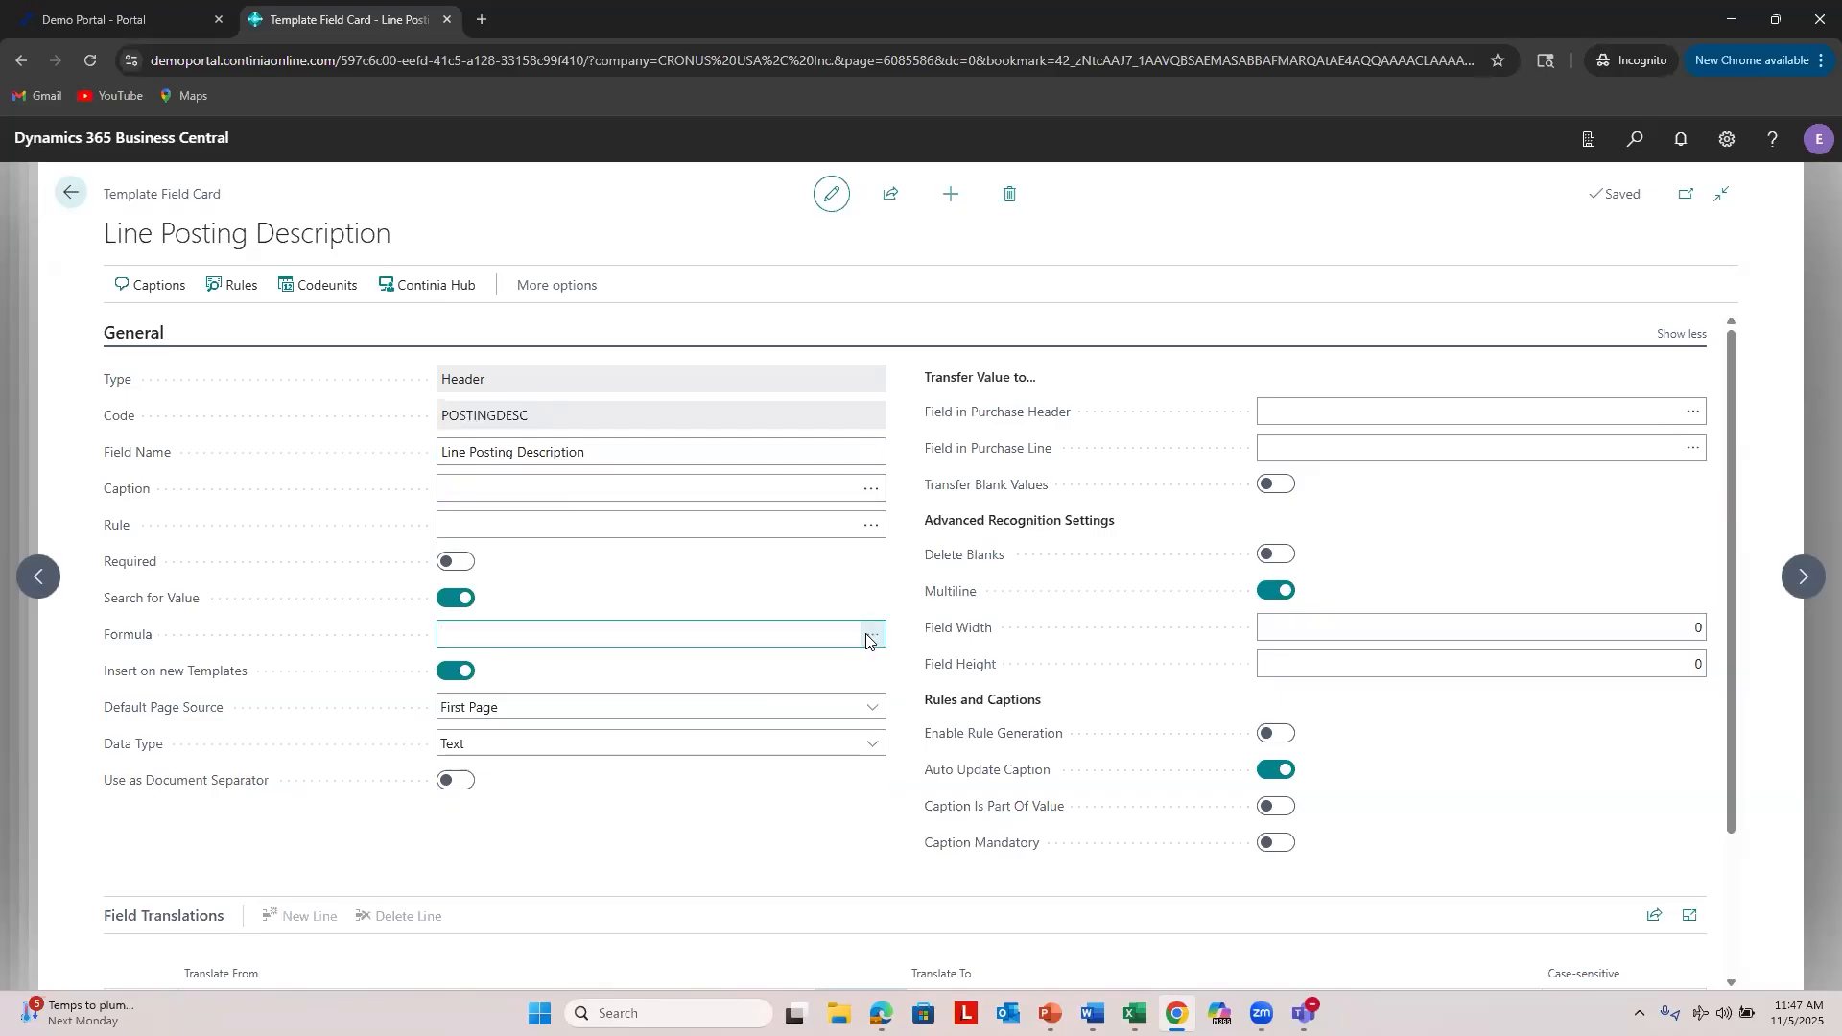
{"action": "scroll", "coordinate": [772, 538], "scroll_direction": "down", "scroll_amount": 5}
{"action": "scroll", "coordinate": [782, 561], "scroll_direction": "down", "scroll_amount": 2}
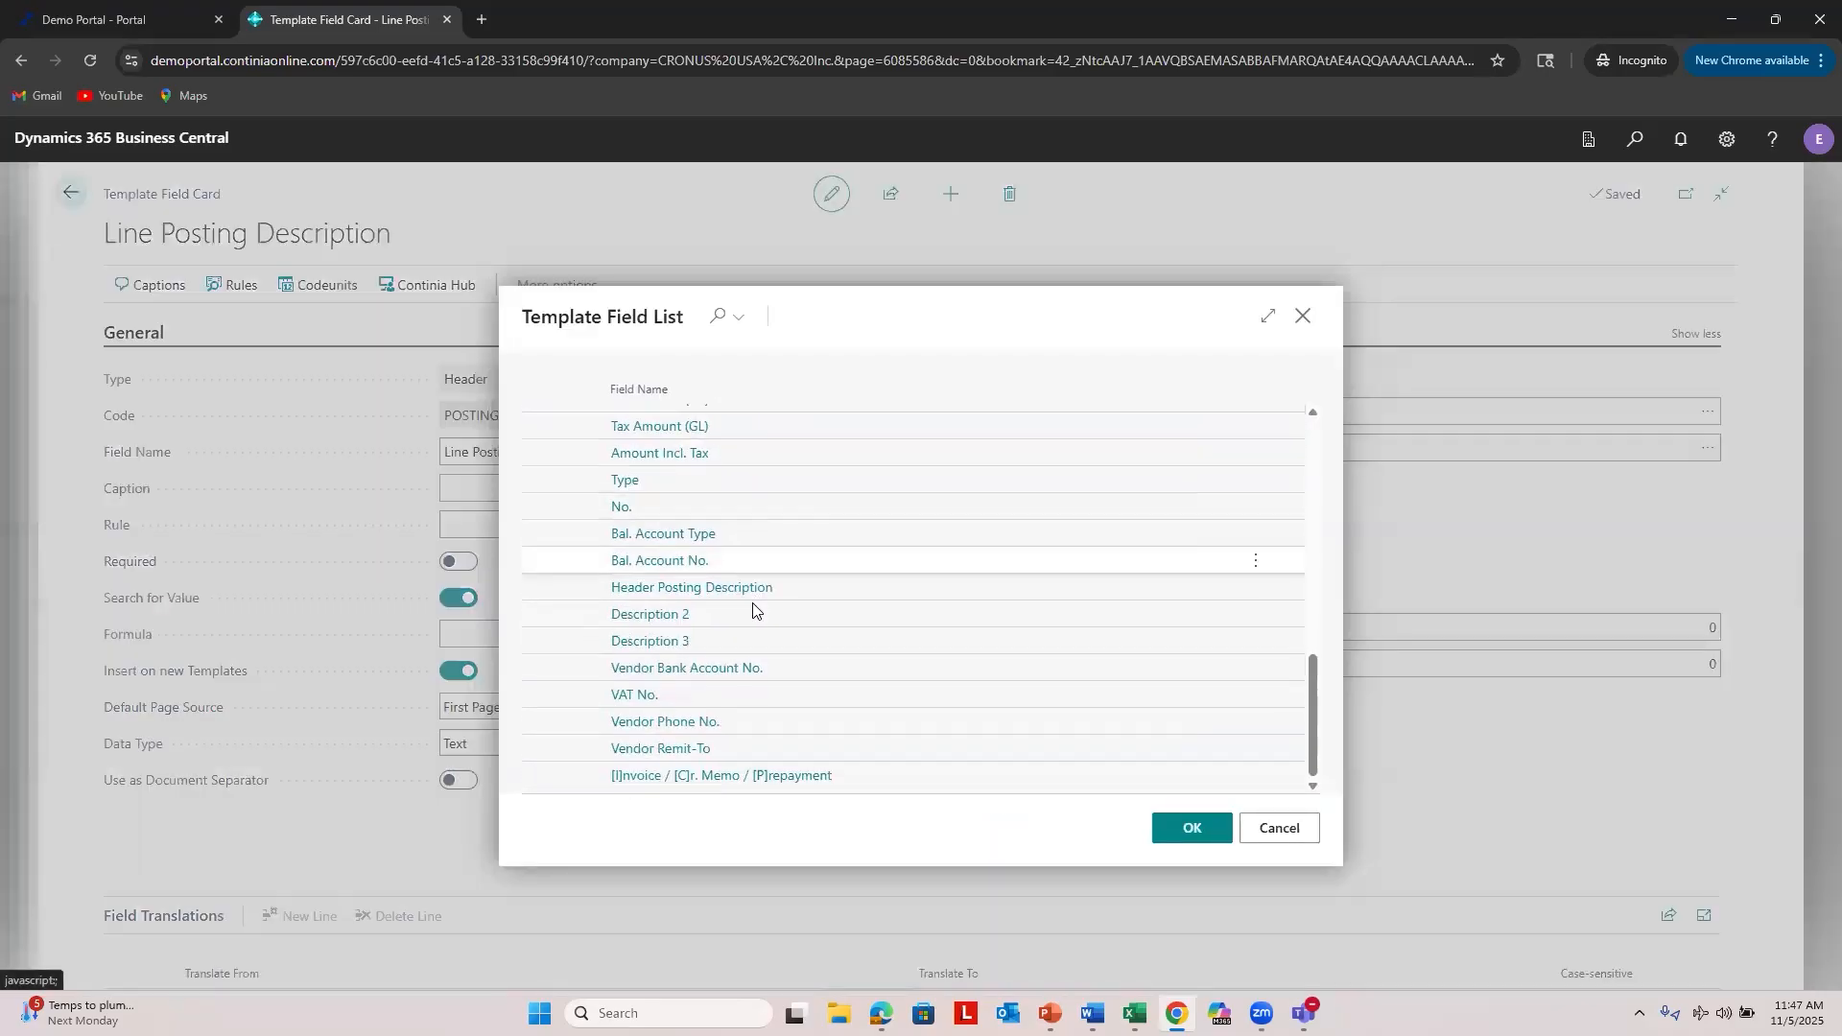
{"action": "left_click", "coordinate": [805, 612]}
{"action": "left_click", "coordinate": [1178, 829]}
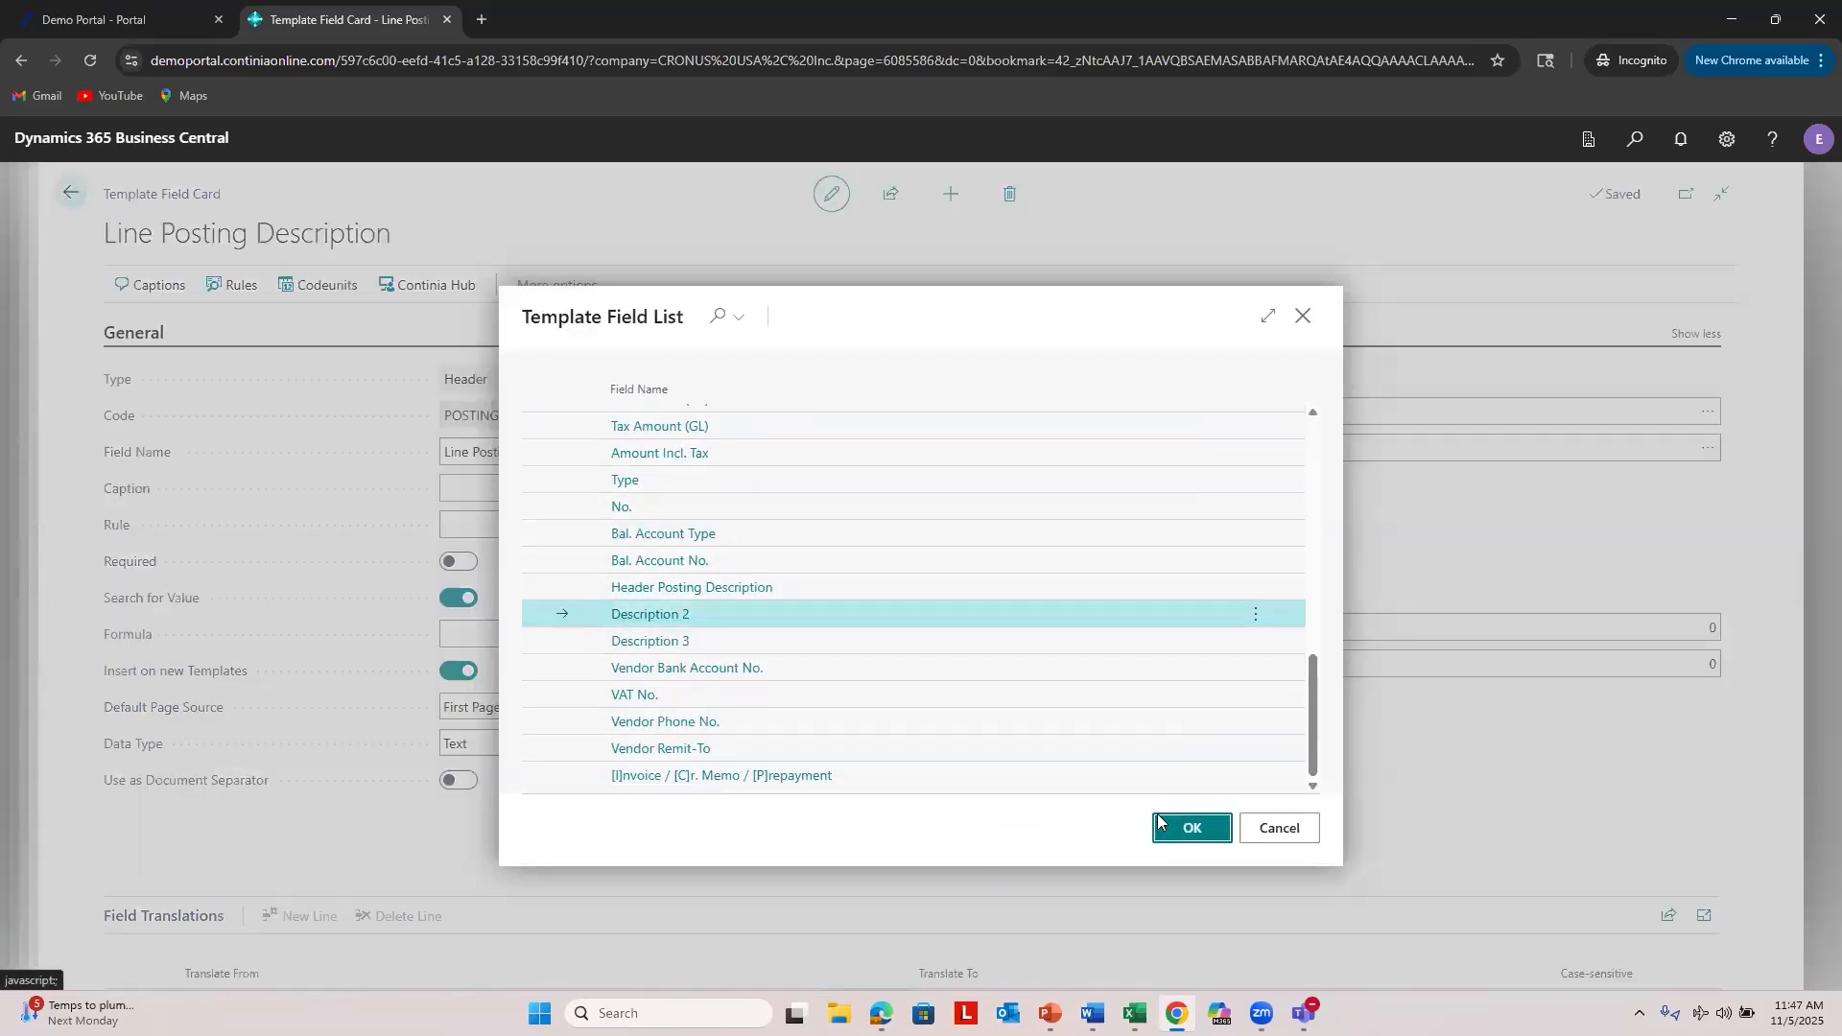
Step: Append + and the Description 3 field so the formula reads HDRDESC2+HDRDESC3, and return to the template card
{"action": "left_click", "coordinate": [646, 641]}
{"action": "type", "text": "+"}
{"action": "left_click", "coordinate": [870, 637]}
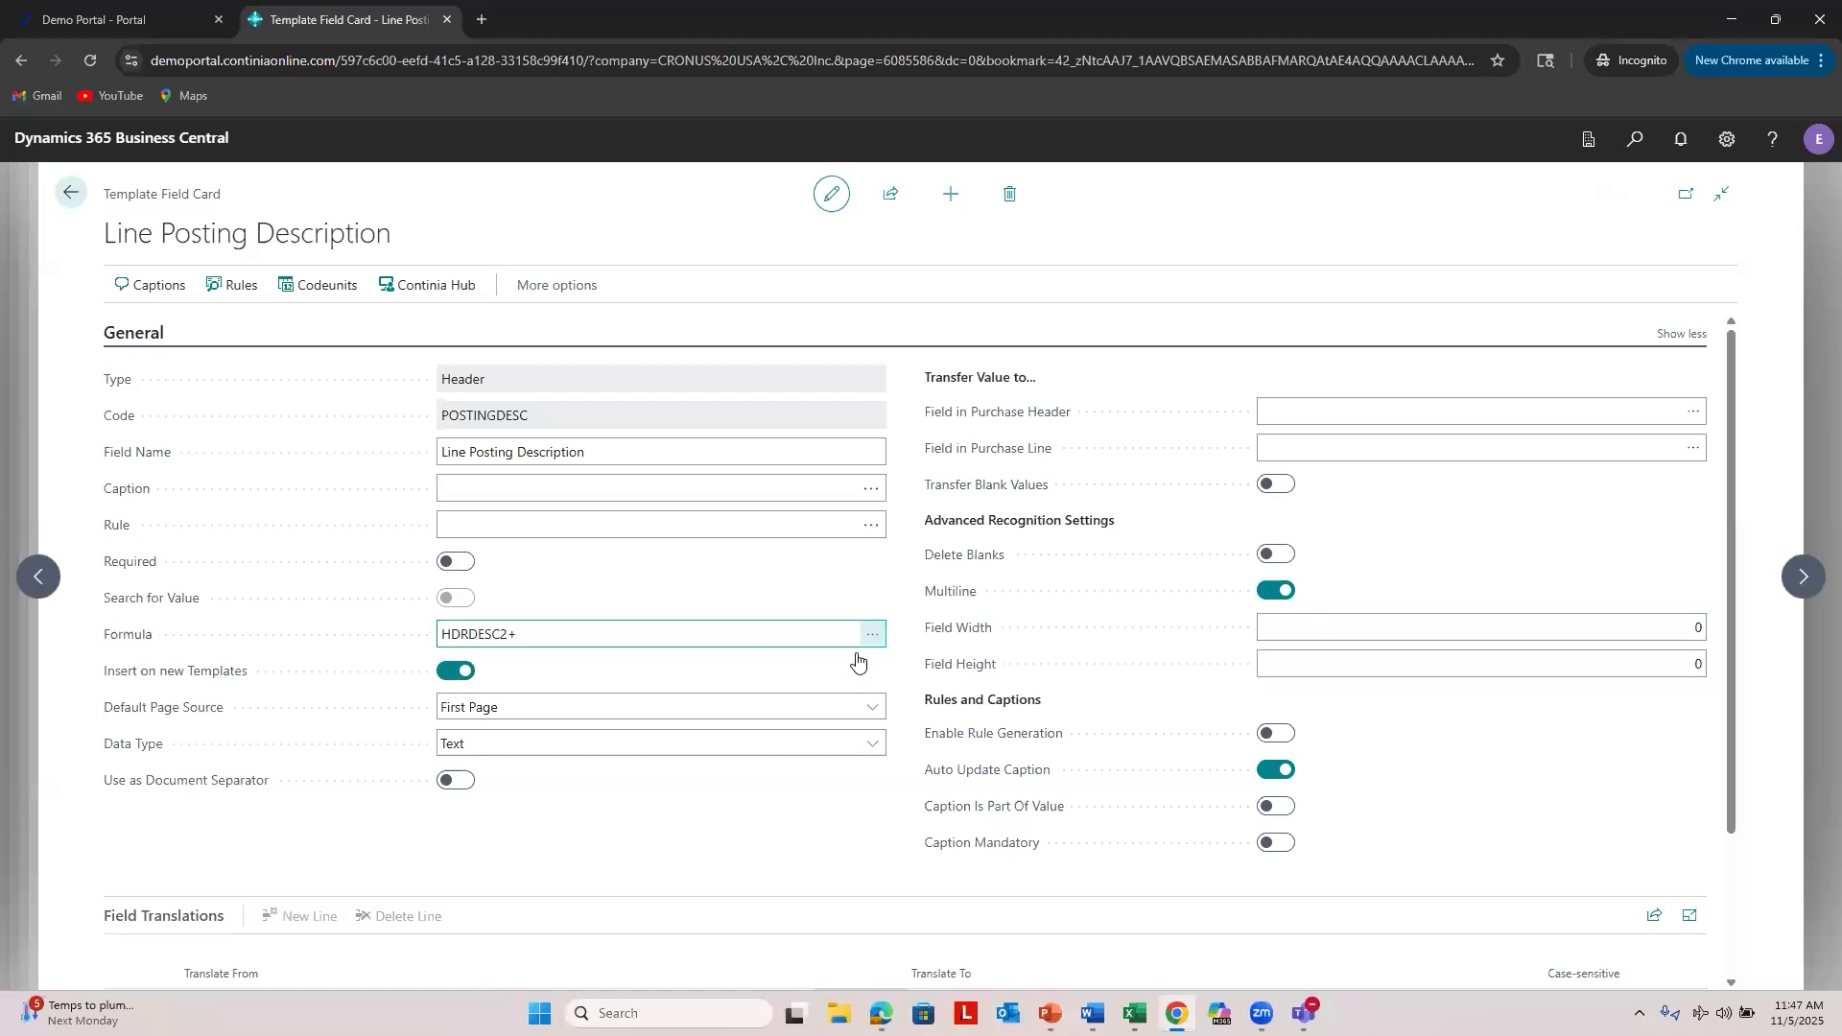
{"action": "scroll", "coordinate": [691, 633], "scroll_direction": "down", "scroll_amount": 10}
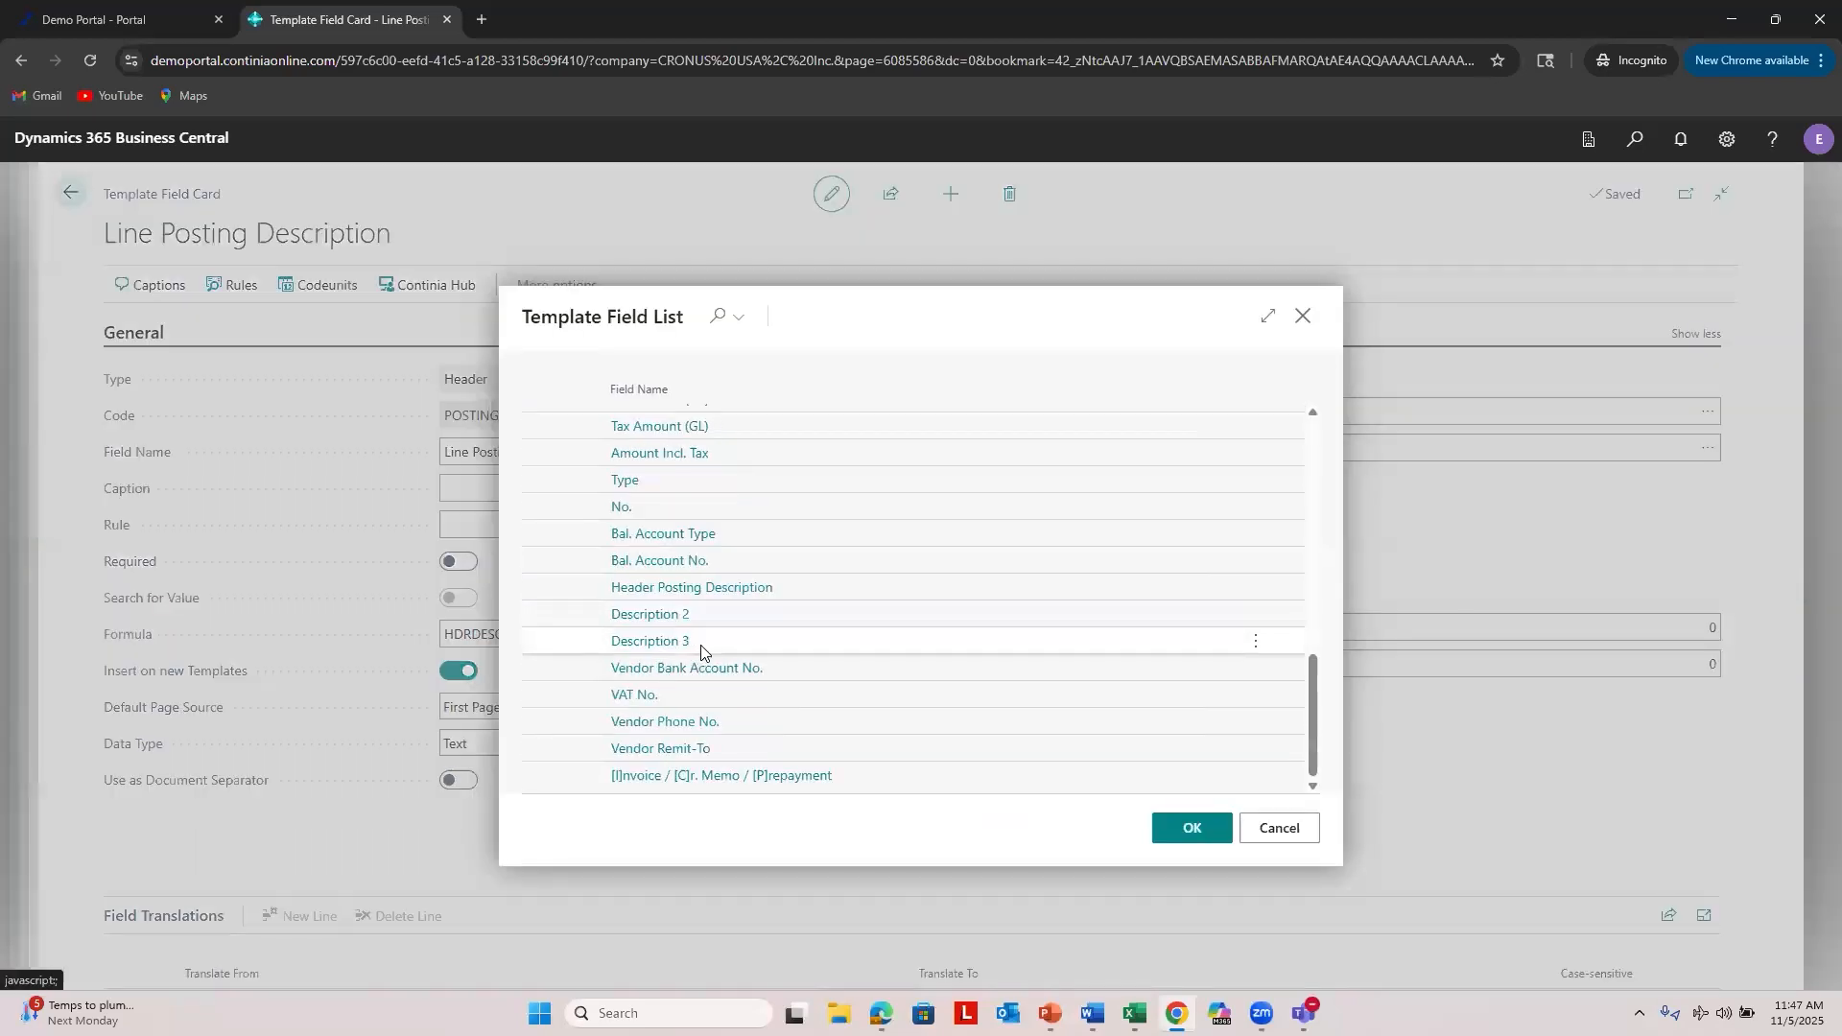
{"action": "left_click", "coordinate": [700, 642]}
{"action": "left_click", "coordinate": [1190, 830]}
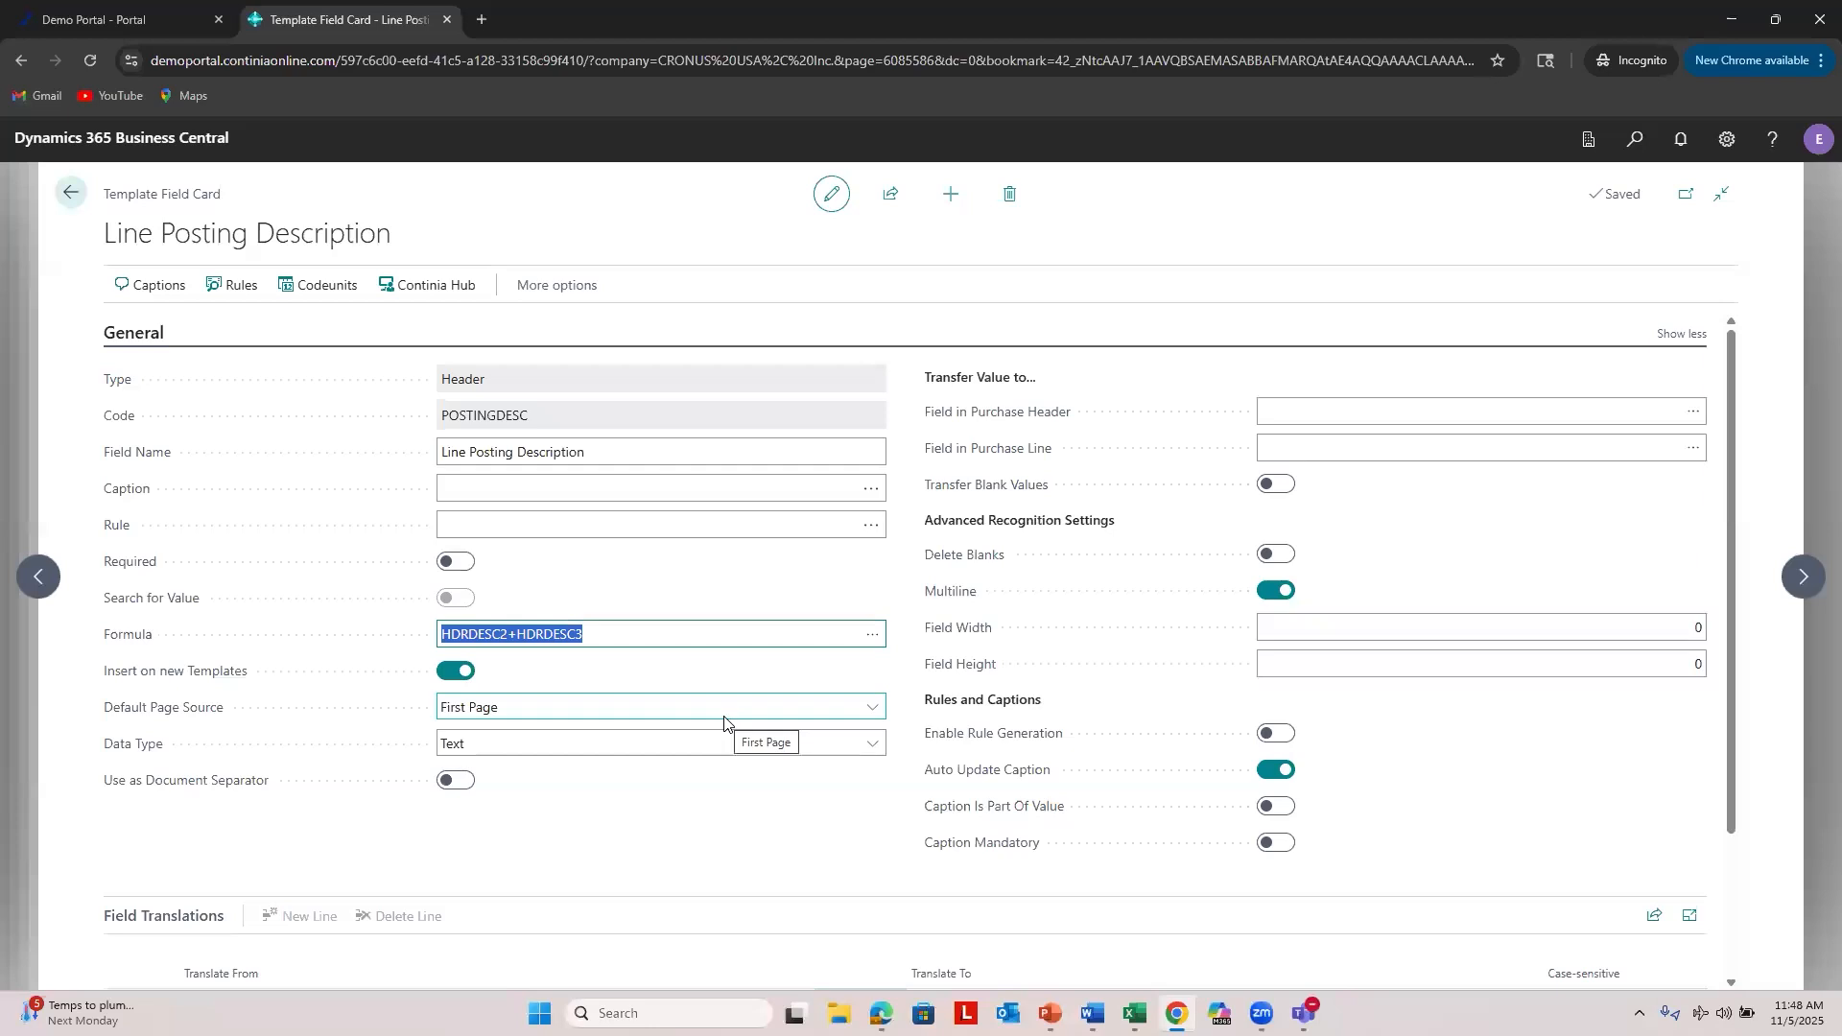
{"action": "key", "text": "Escape"}
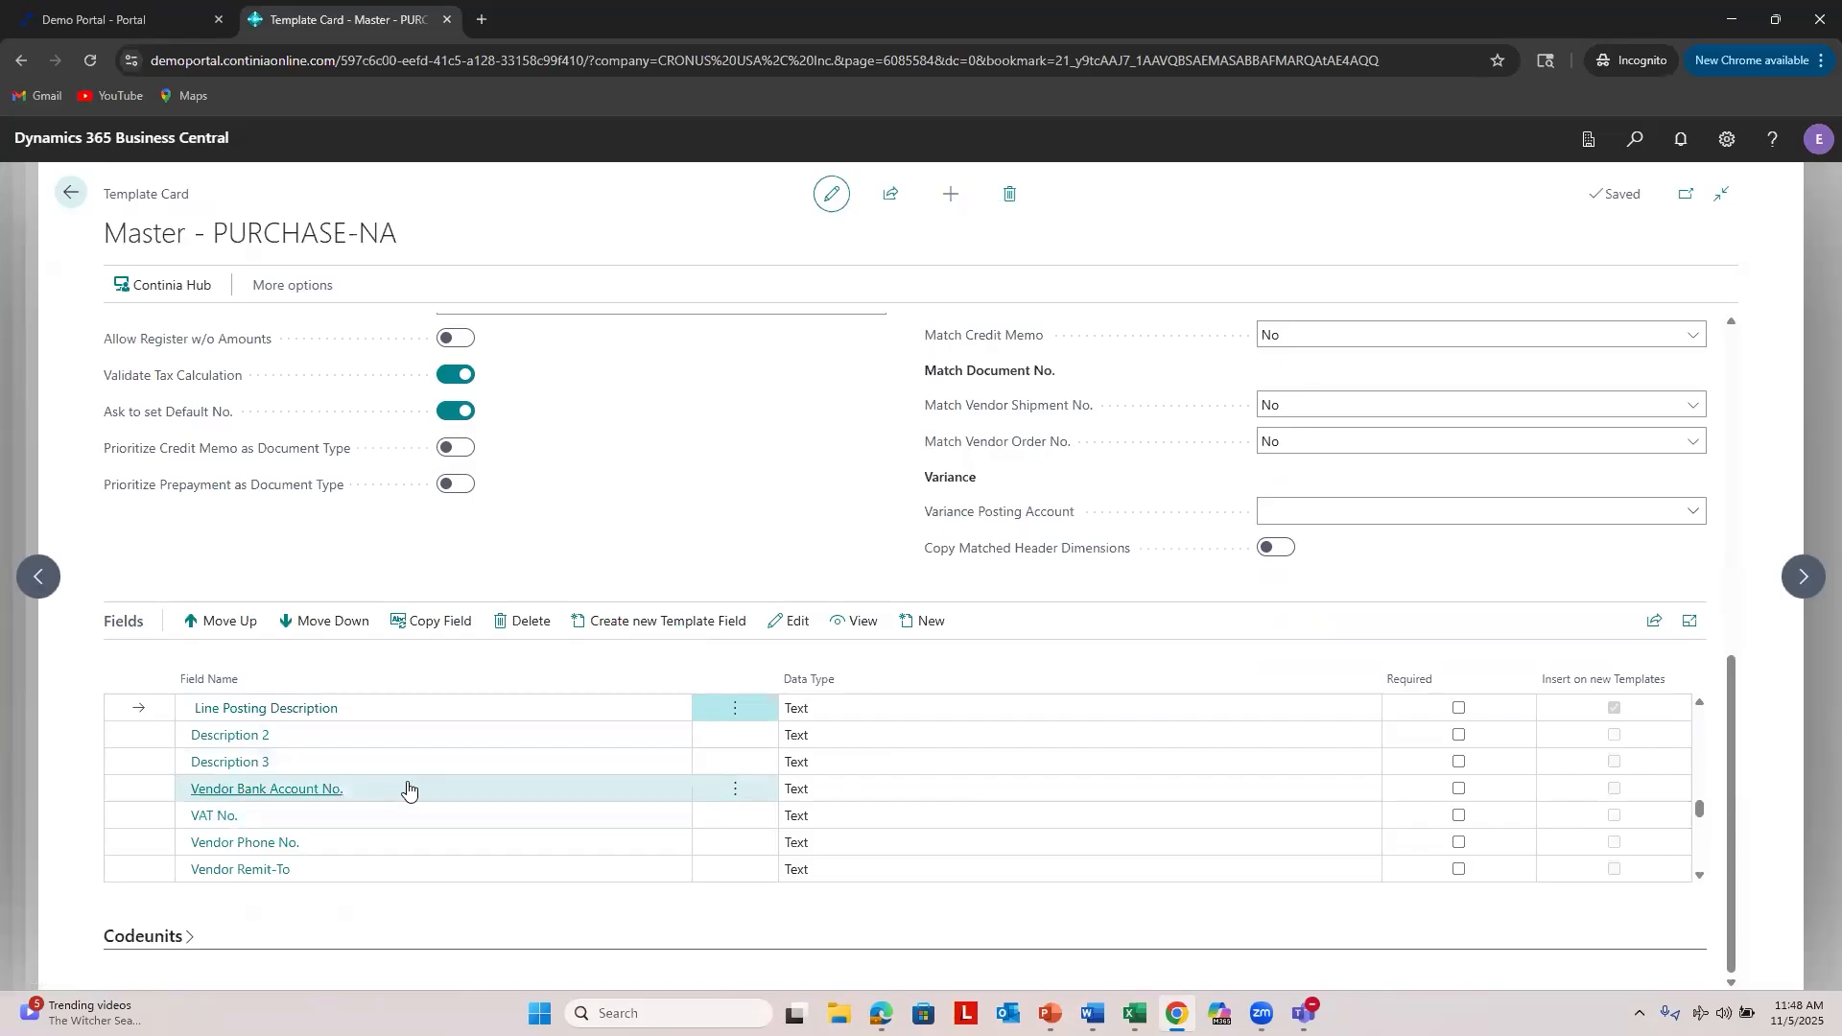
Step: Open the [I]nvoice / [C]r. Memo / [P]repayment field card, review its field rules and close the rules list
{"action": "scroll", "coordinate": [479, 797], "scroll_direction": "down", "scroll_amount": 2}
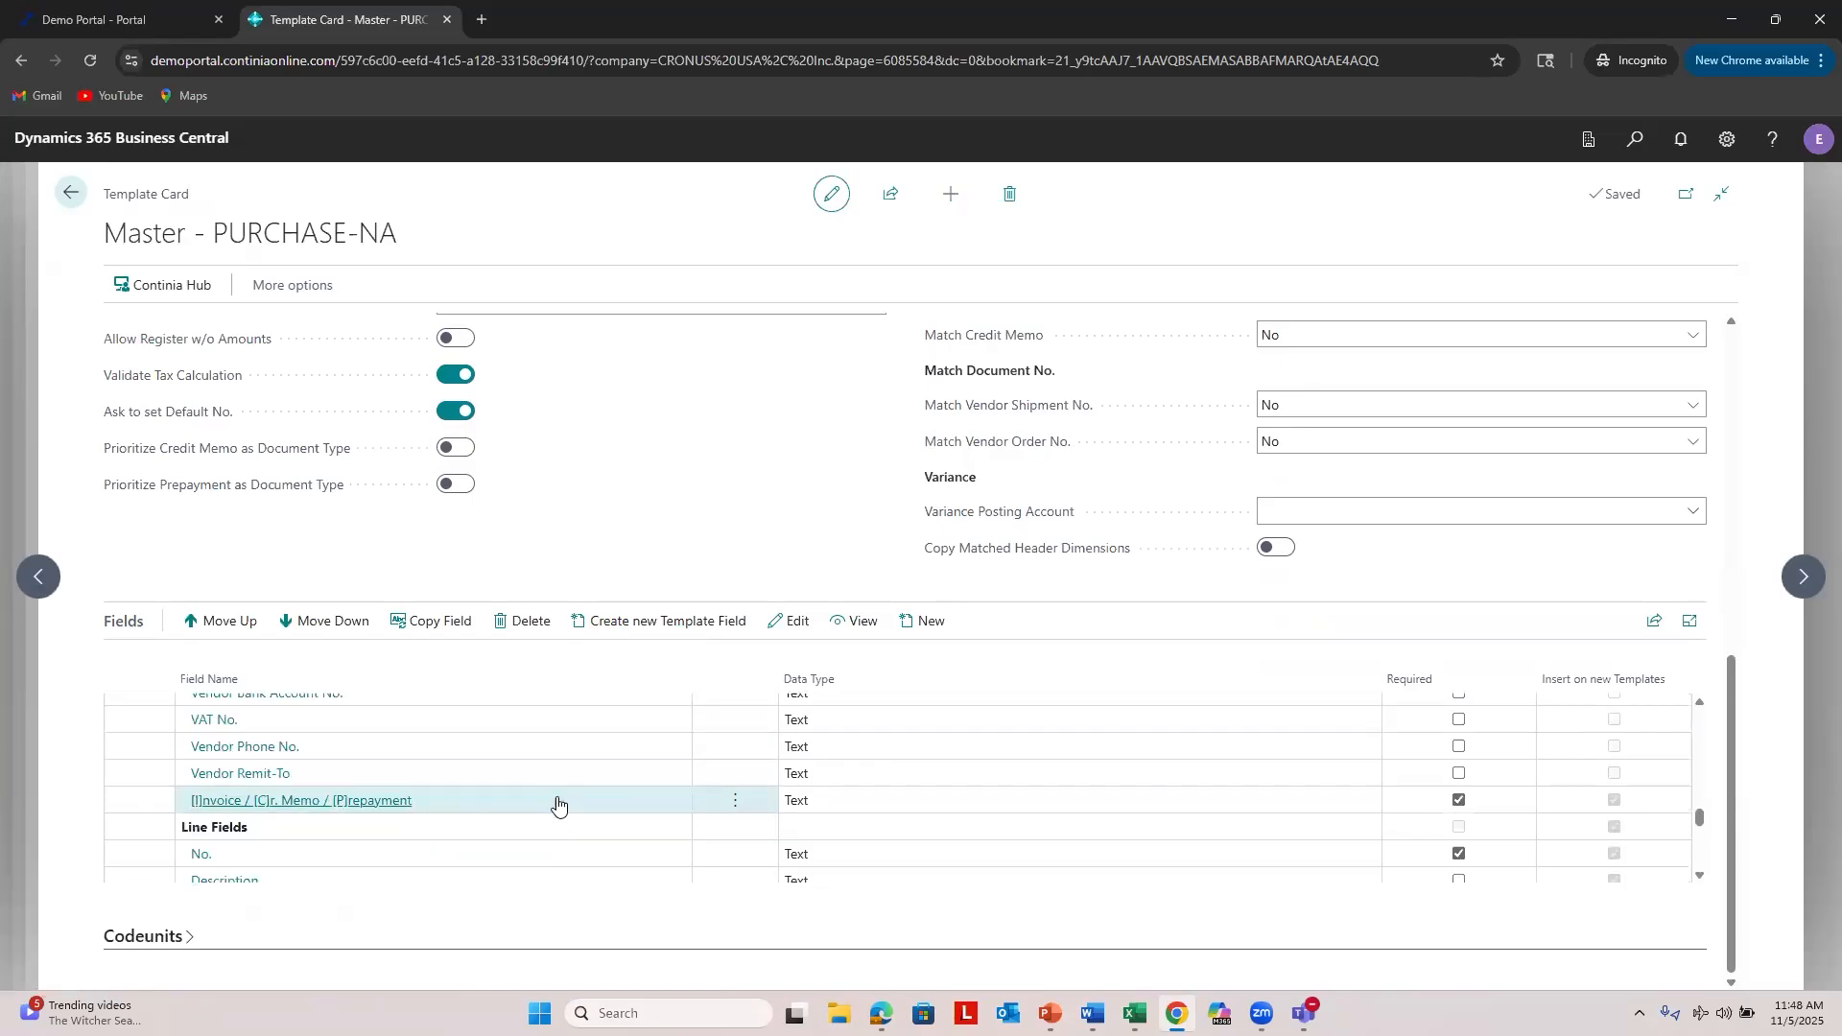
{"action": "left_click", "coordinate": [350, 802]}
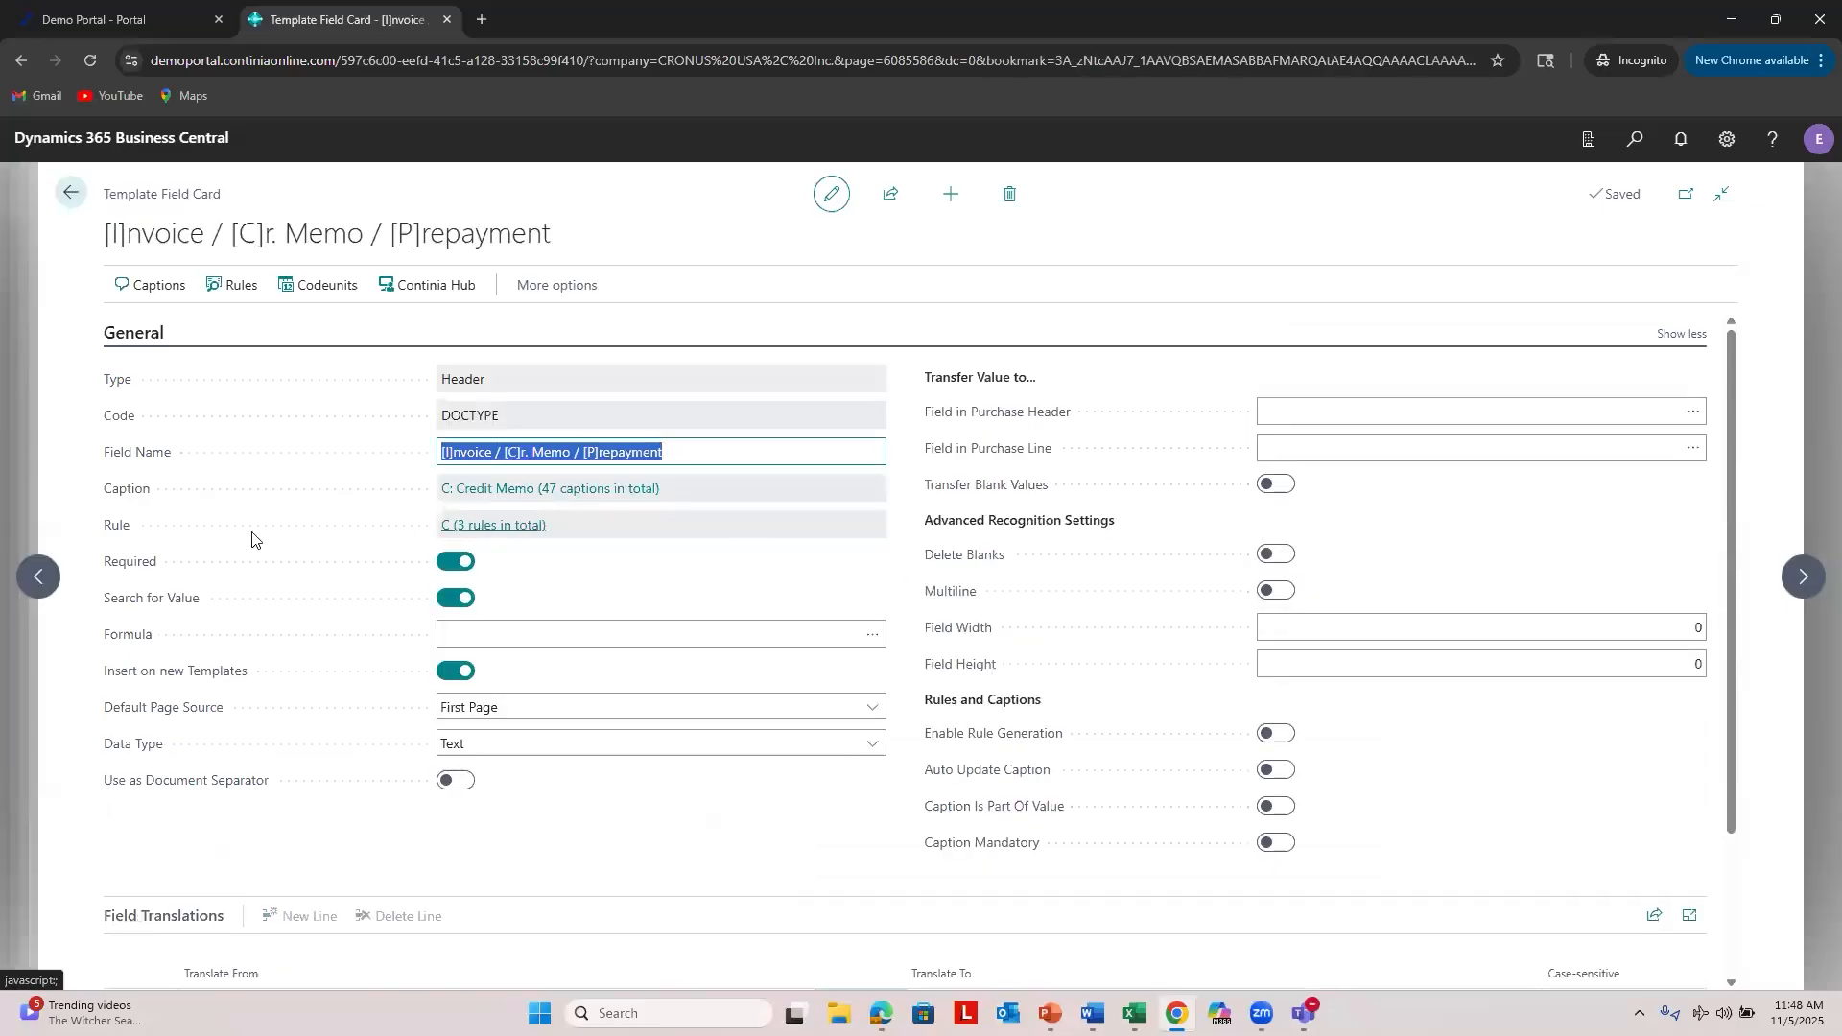
{"action": "left_click", "coordinate": [479, 533]}
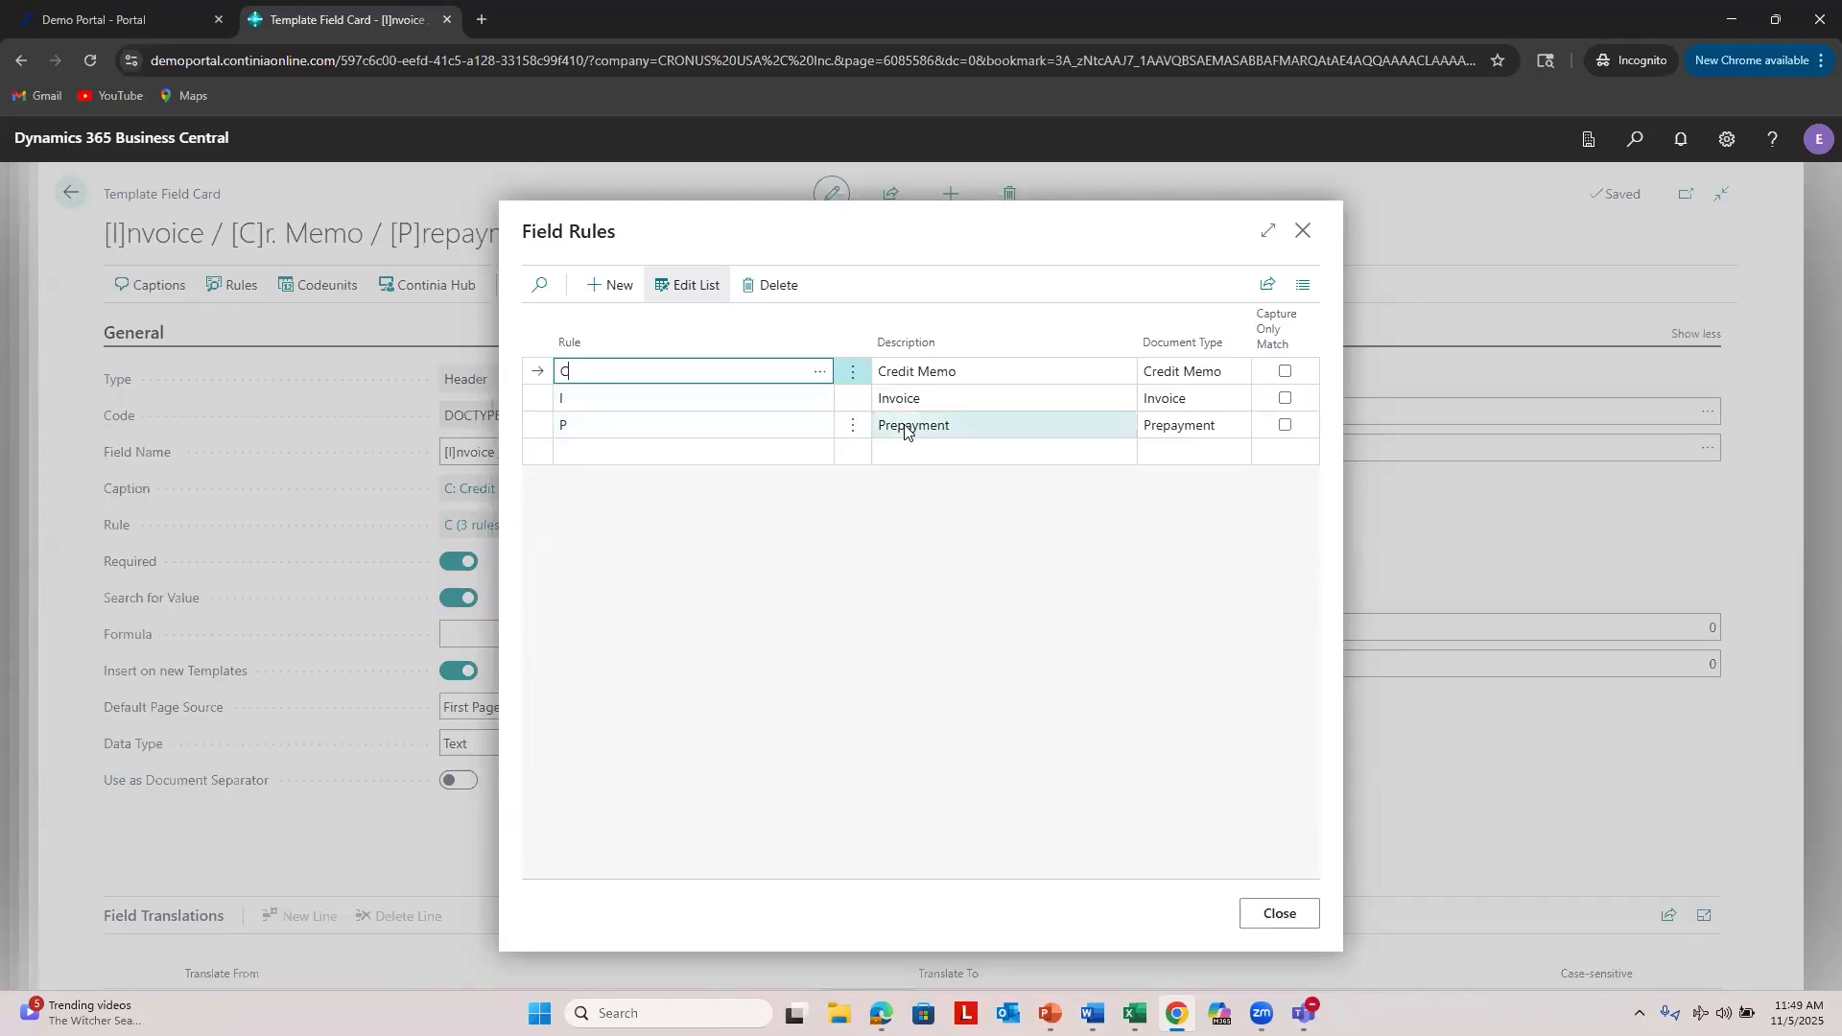
{"action": "left_click", "coordinate": [1306, 926]}
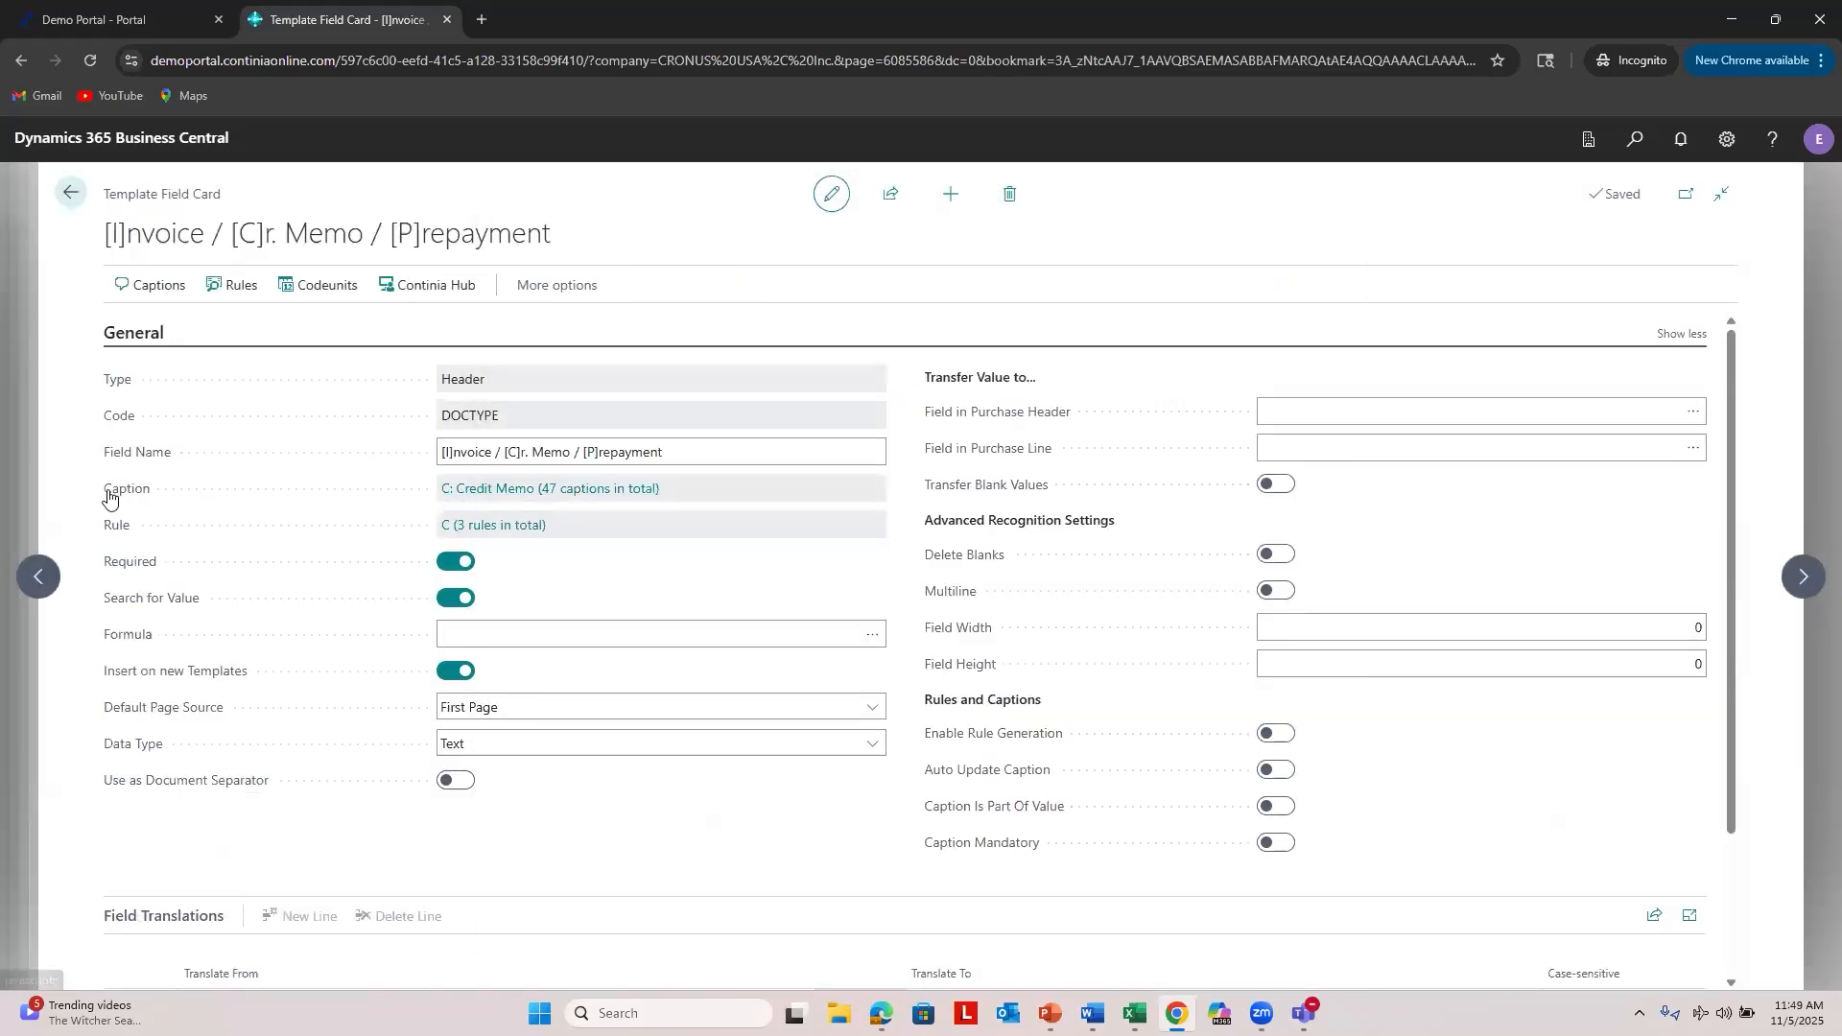
Step: Examine the caption list of the [I]nvoice / [C]r. Memo / [P]repayment field, including its I:, C: and P: prefixes
{"action": "left_click", "coordinate": [481, 487]}
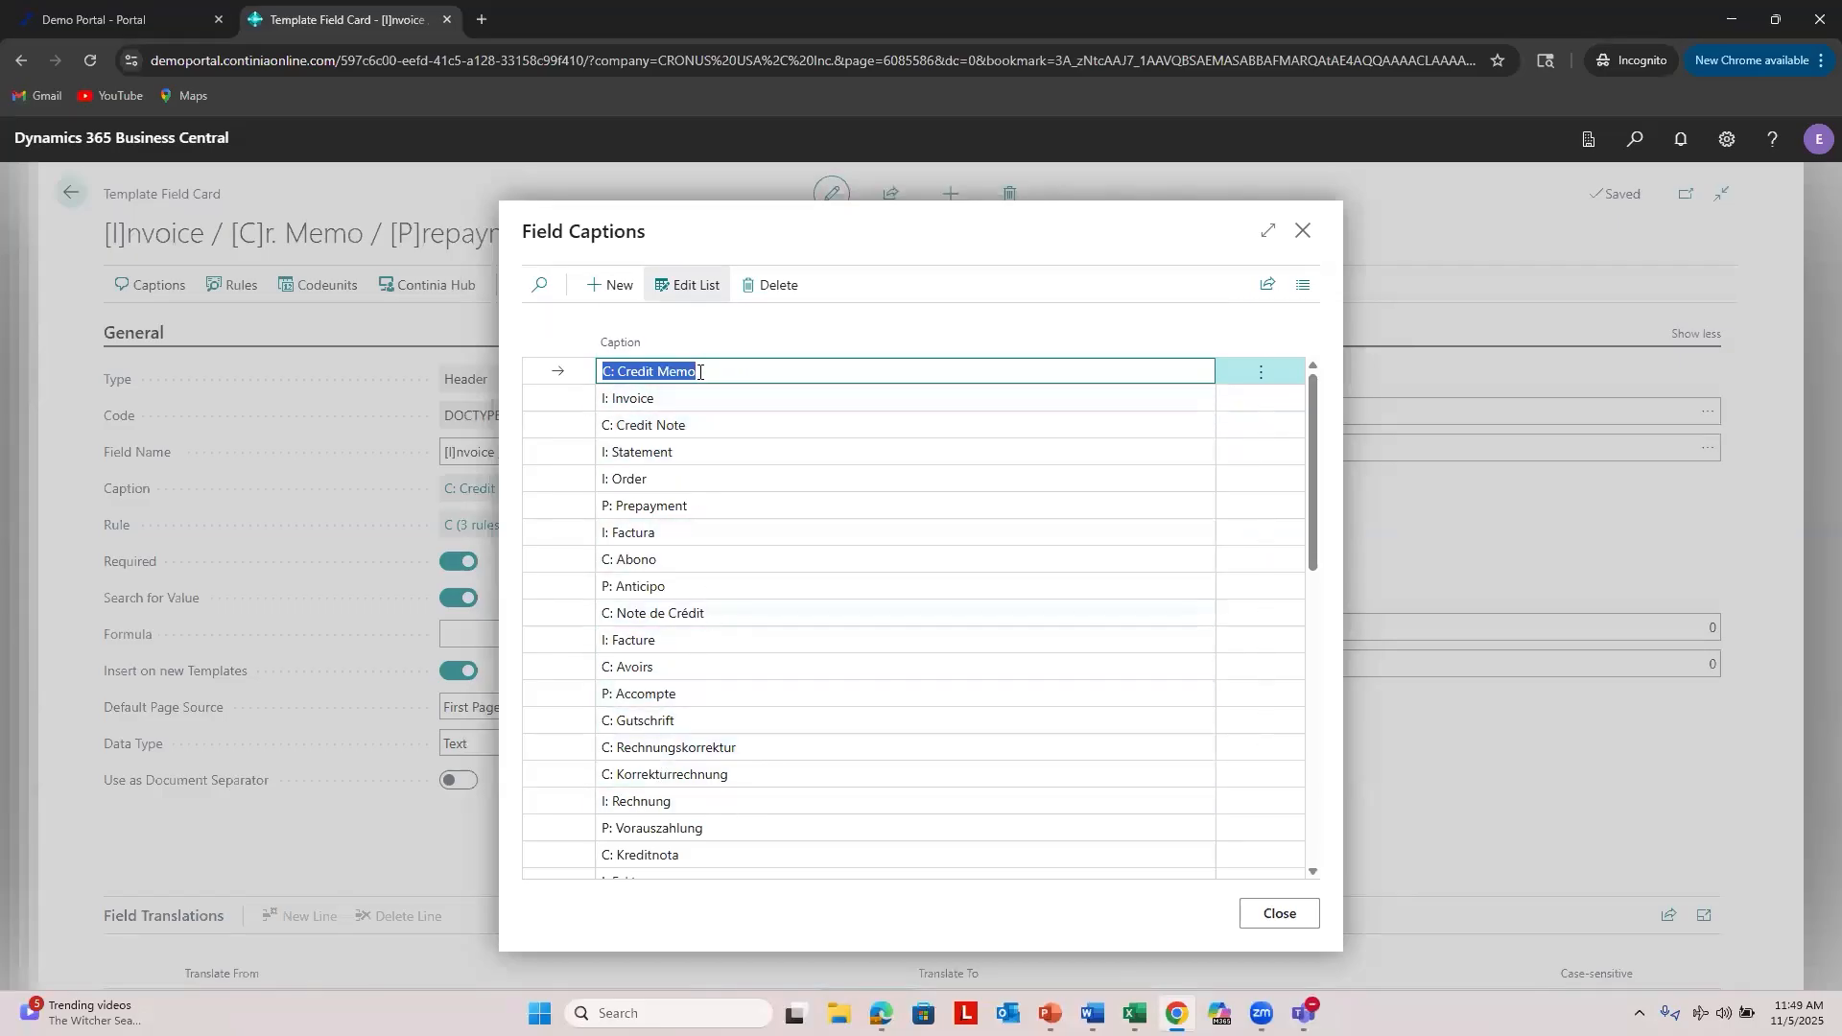
{"action": "left_click", "coordinate": [700, 371]}
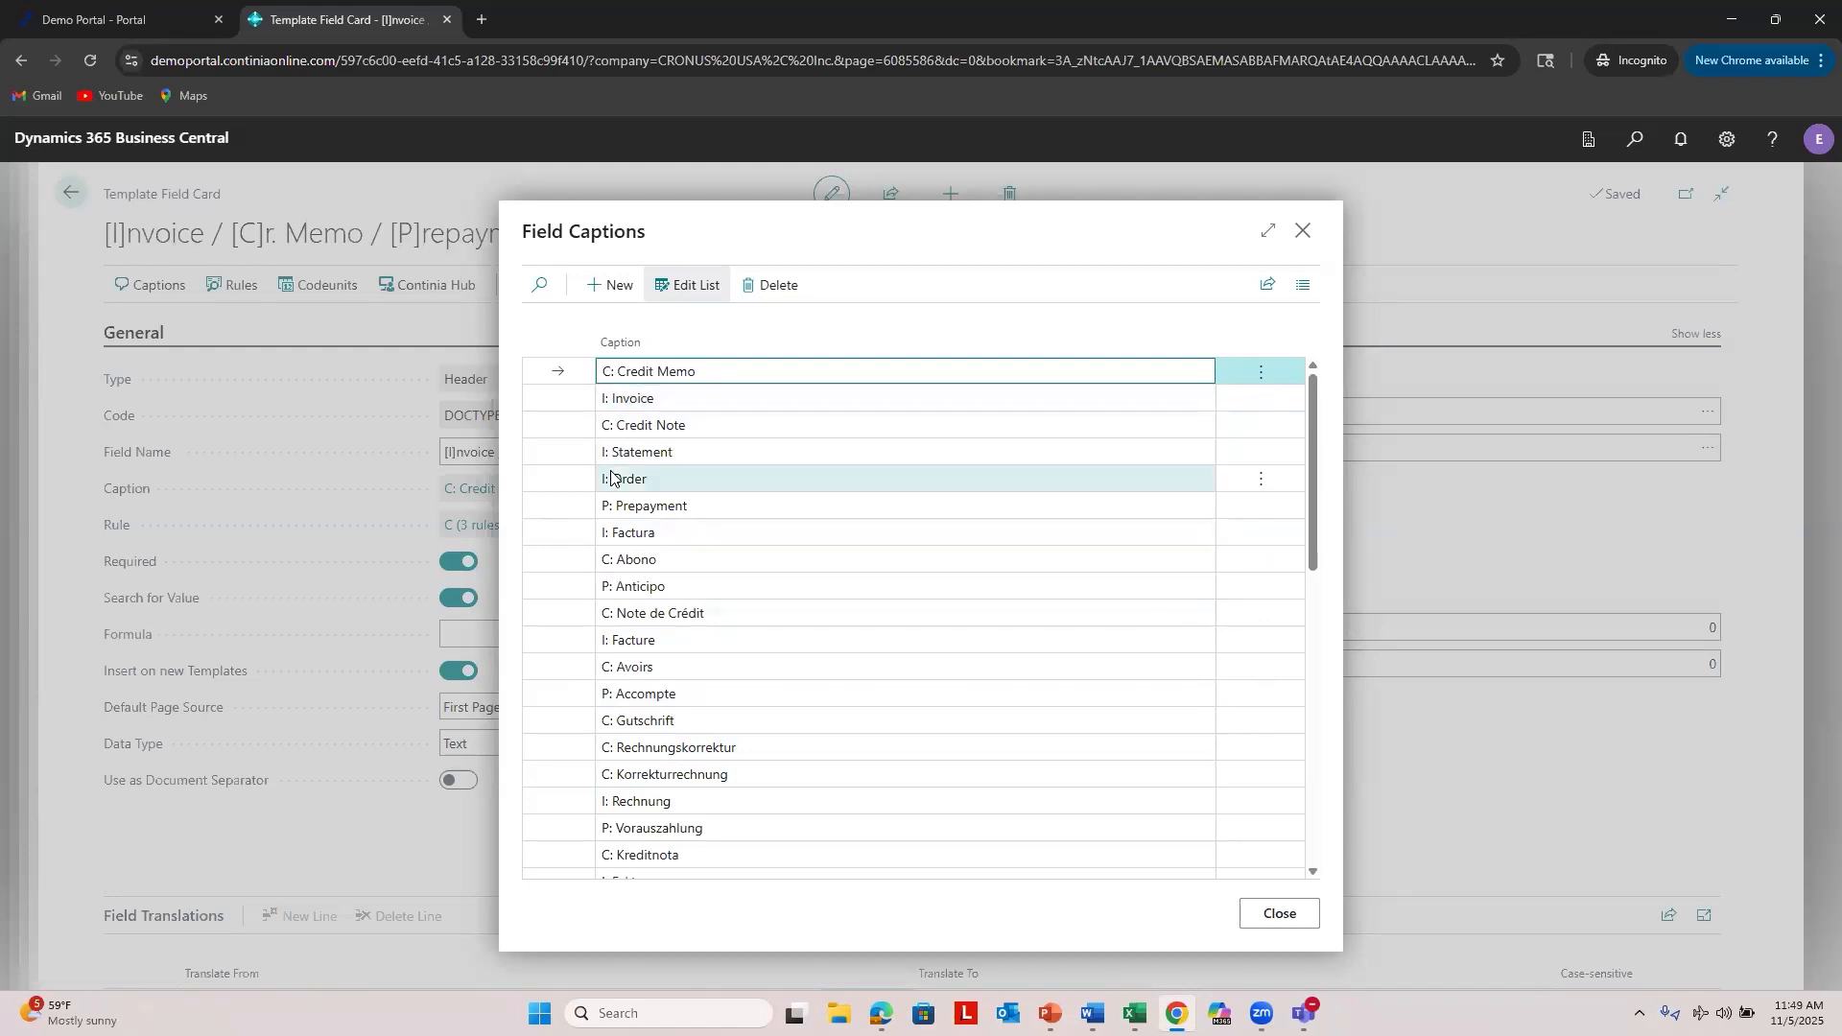
{"action": "left_click", "coordinate": [662, 402]}
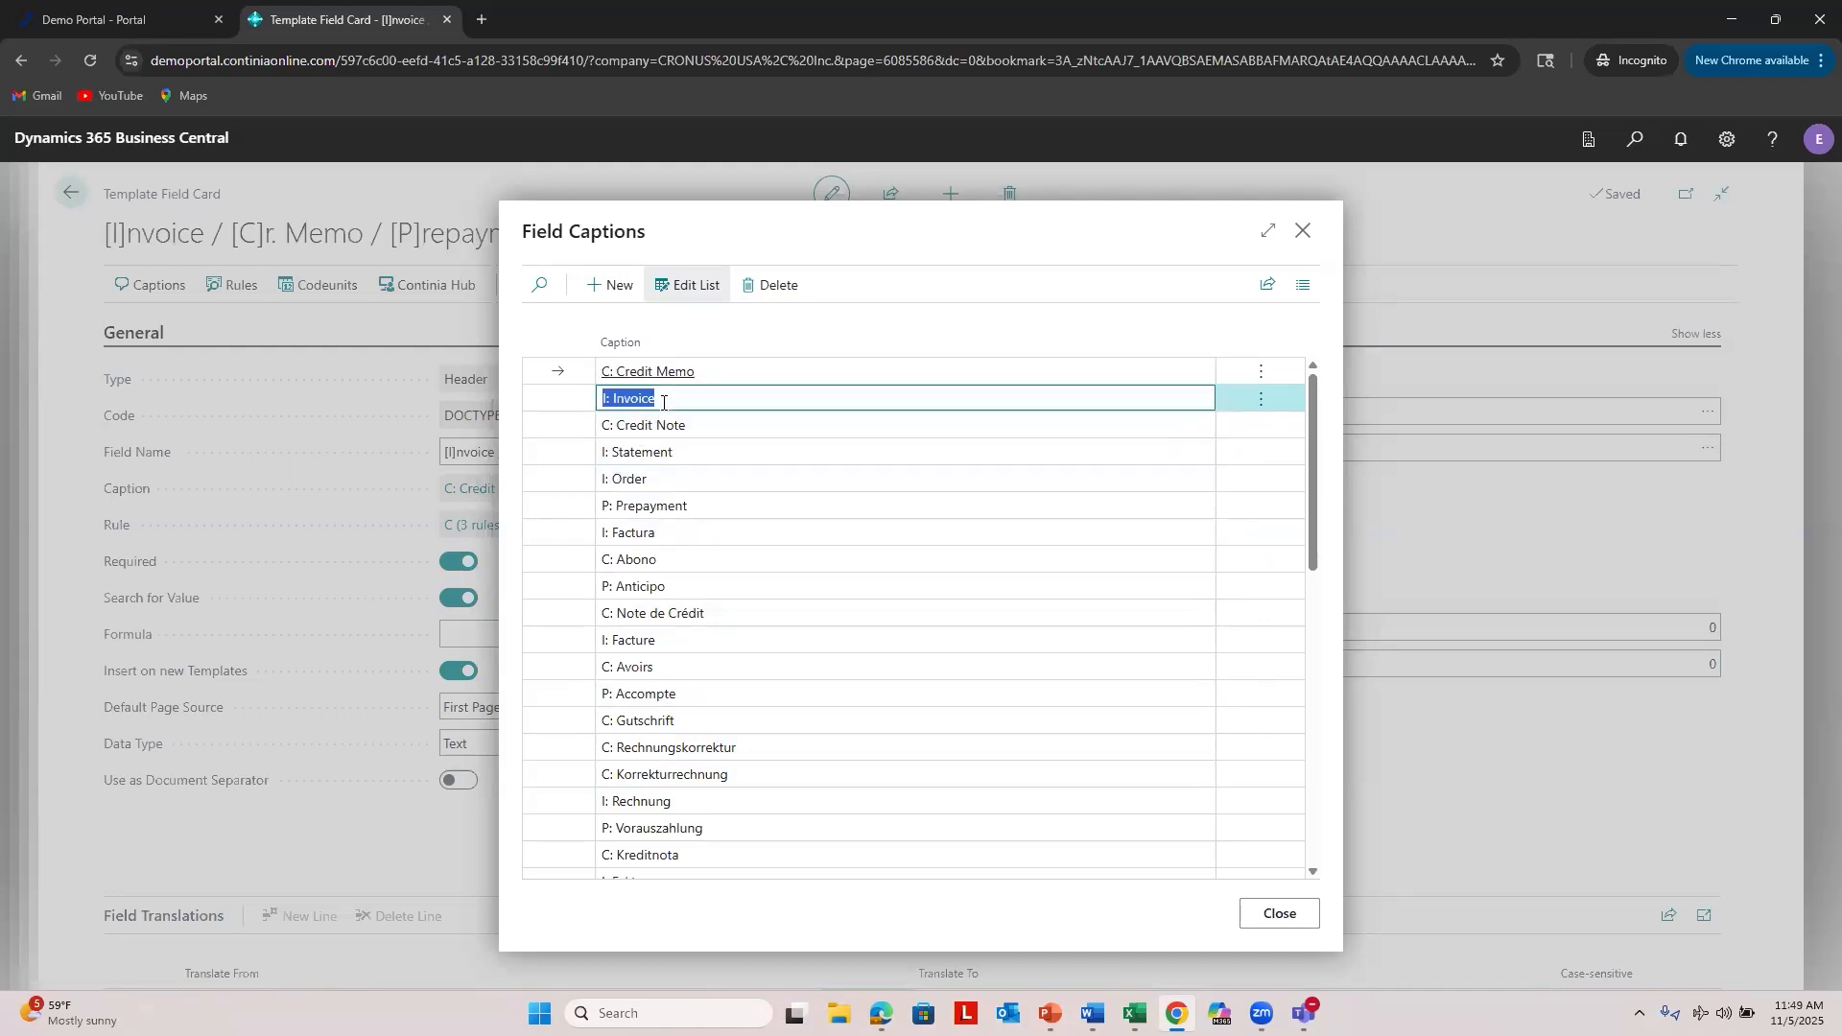
{"action": "left_click", "coordinate": [663, 402]}
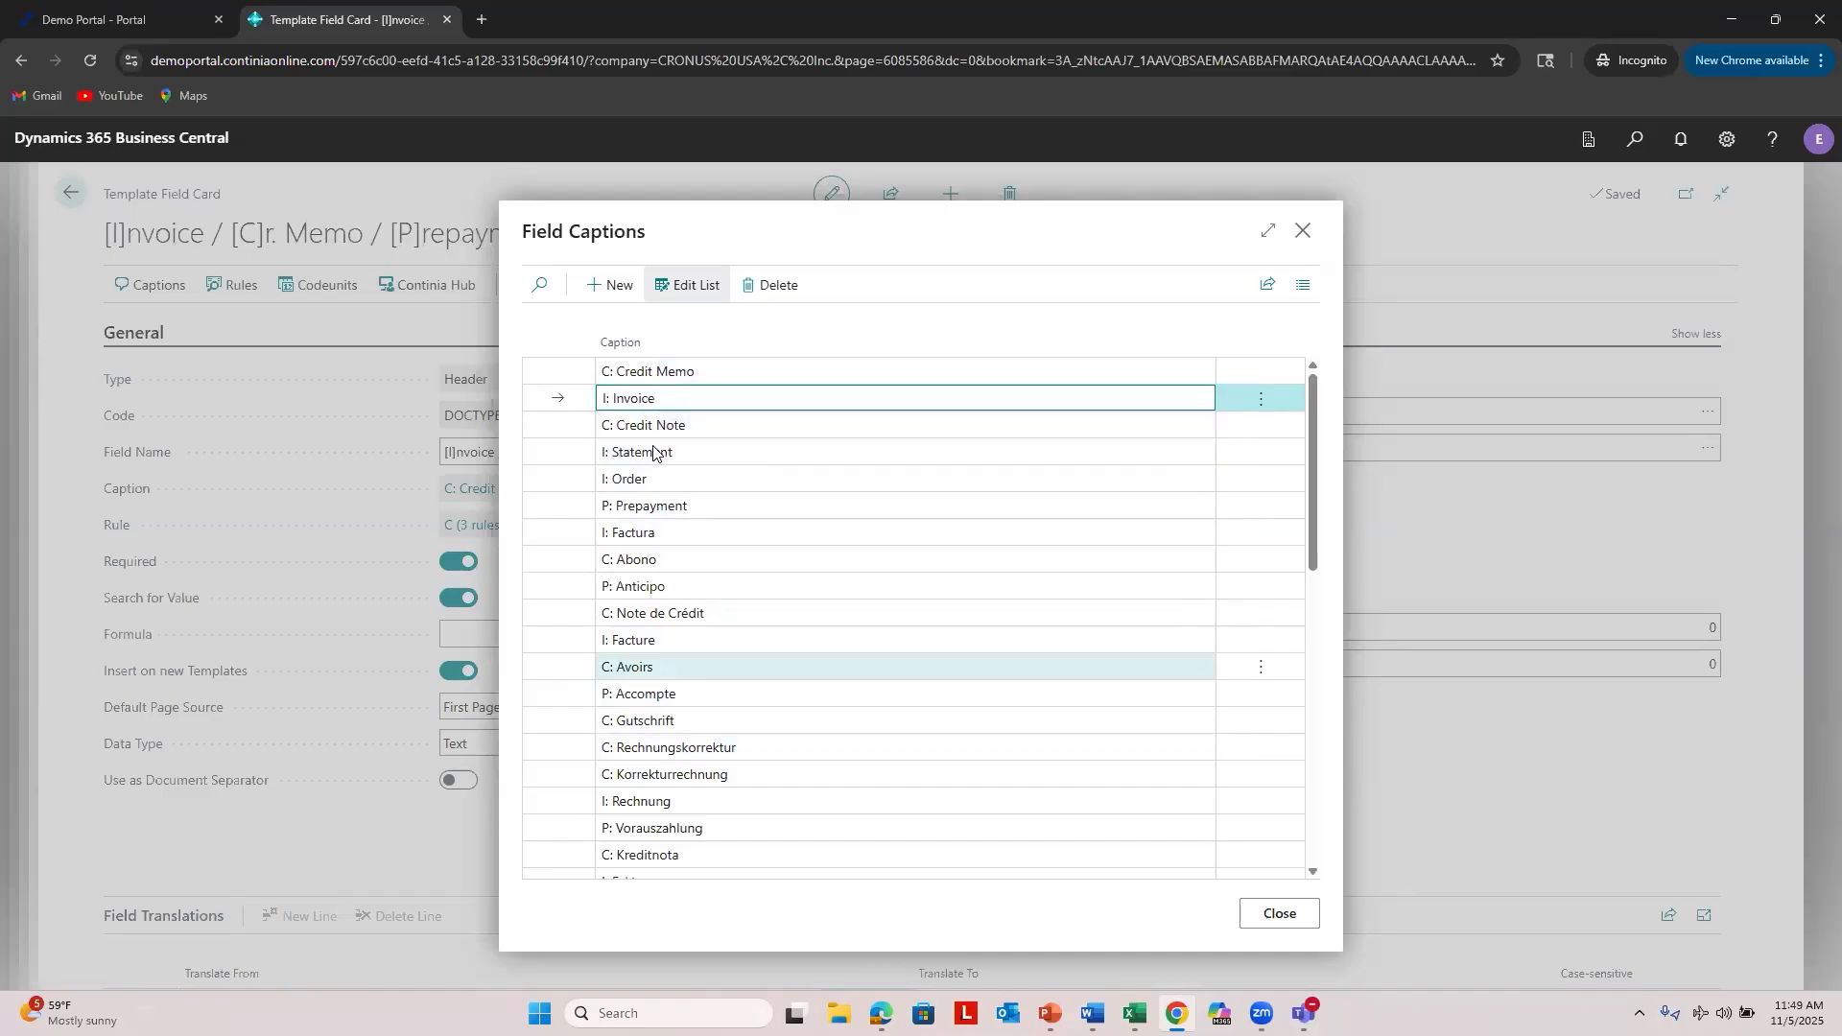
{"action": "scroll", "coordinate": [657, 461], "scroll_direction": "down", "scroll_amount": 12}
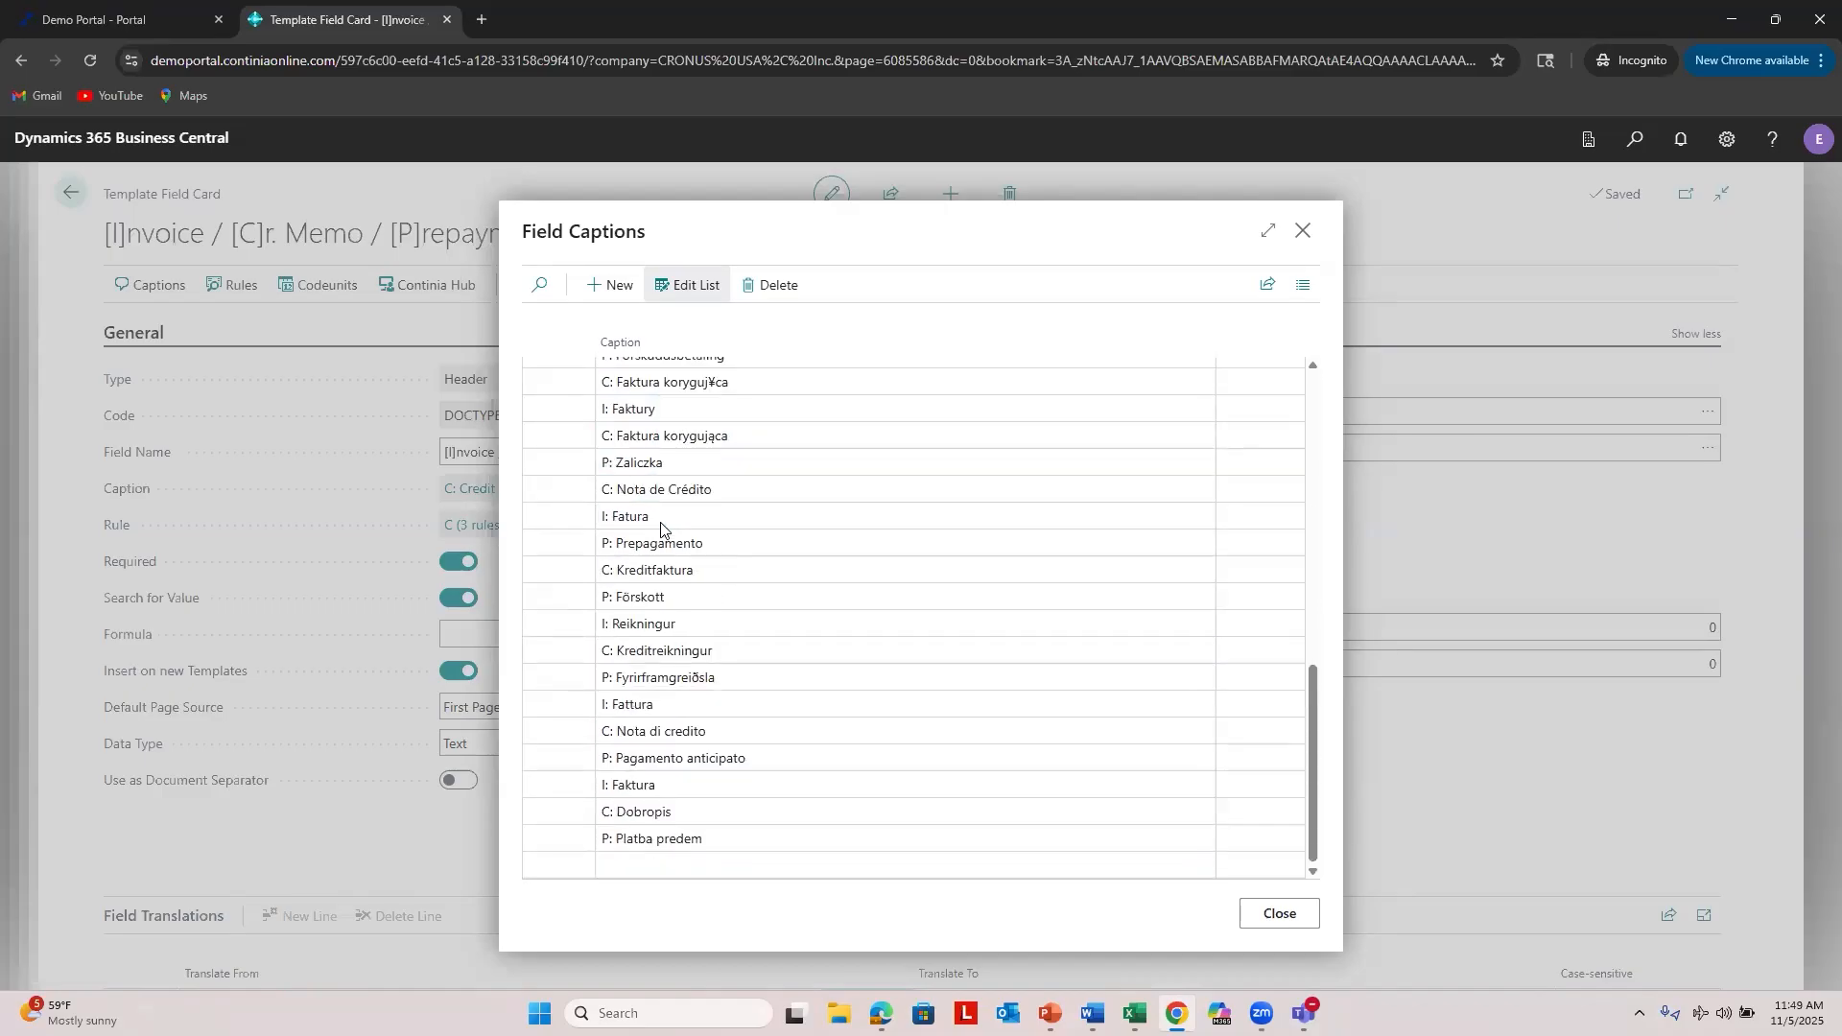
{"action": "scroll", "coordinate": [661, 525], "scroll_direction": "up", "scroll_amount": 12}
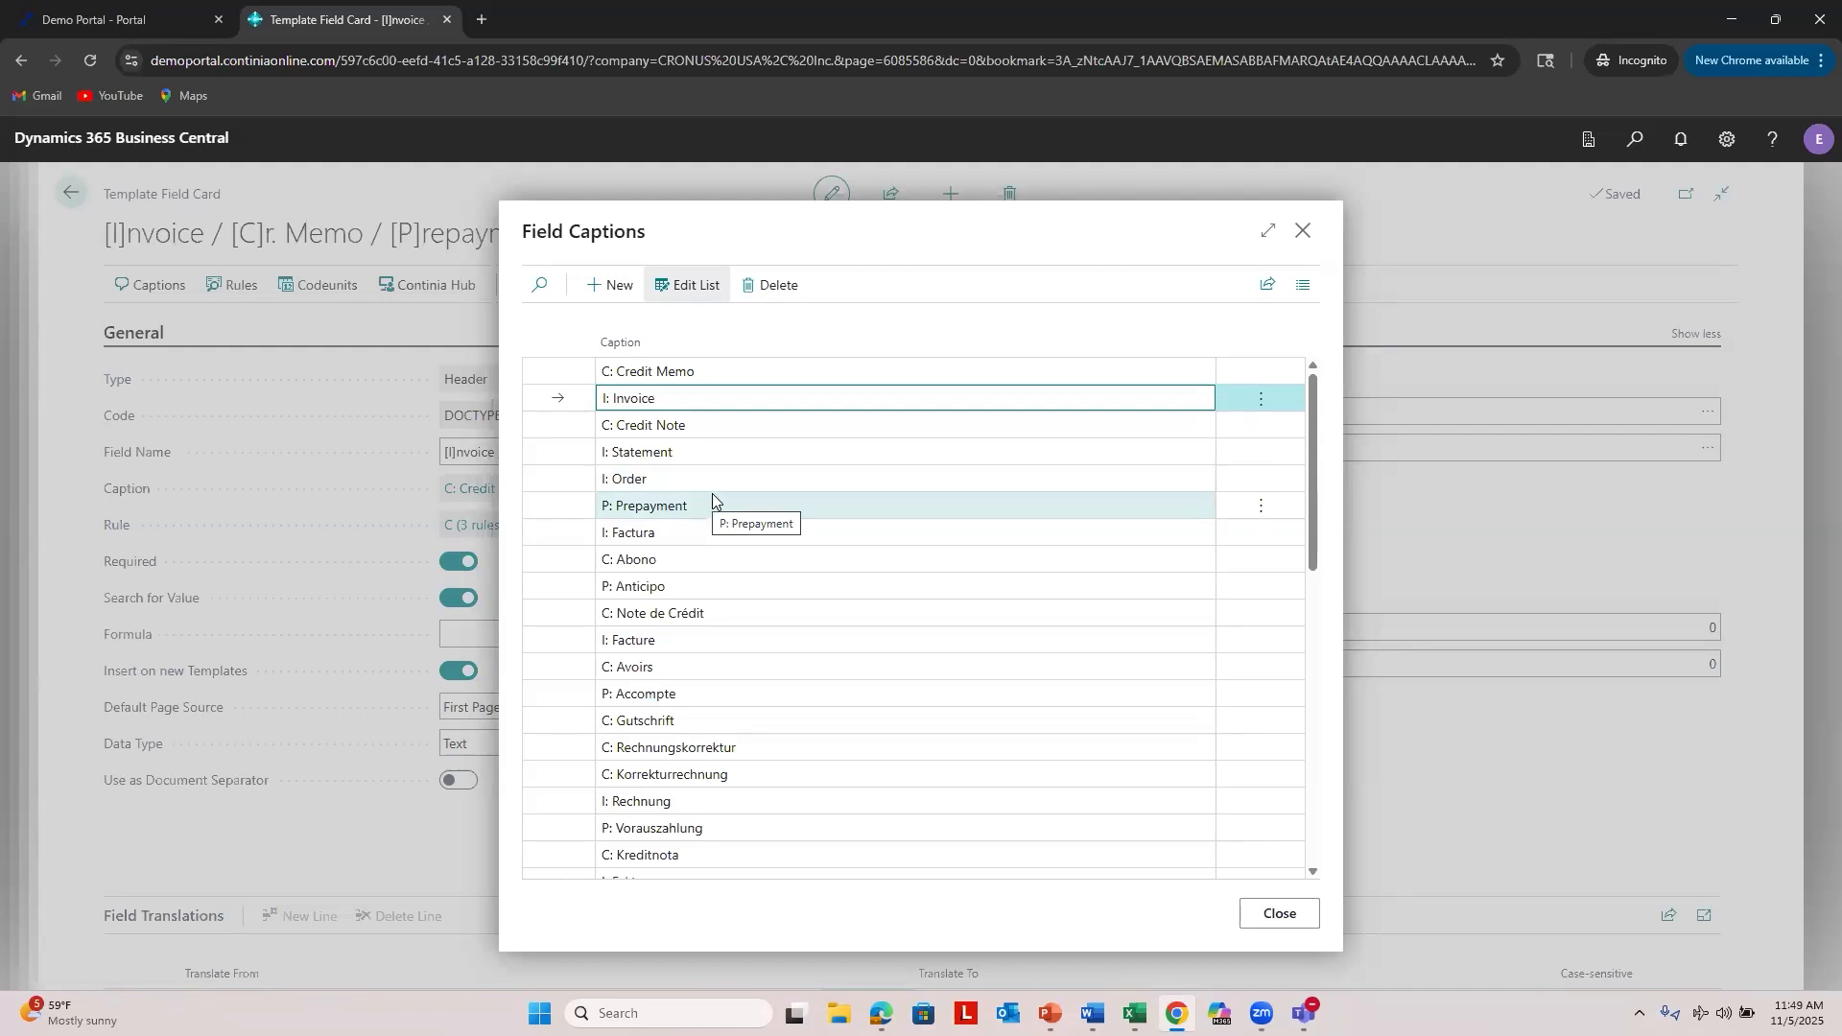
{"action": "scroll", "coordinate": [714, 442], "scroll_direction": "down", "scroll_amount": 10}
{"action": "scroll", "coordinate": [716, 469], "scroll_direction": "up", "scroll_amount": 10}
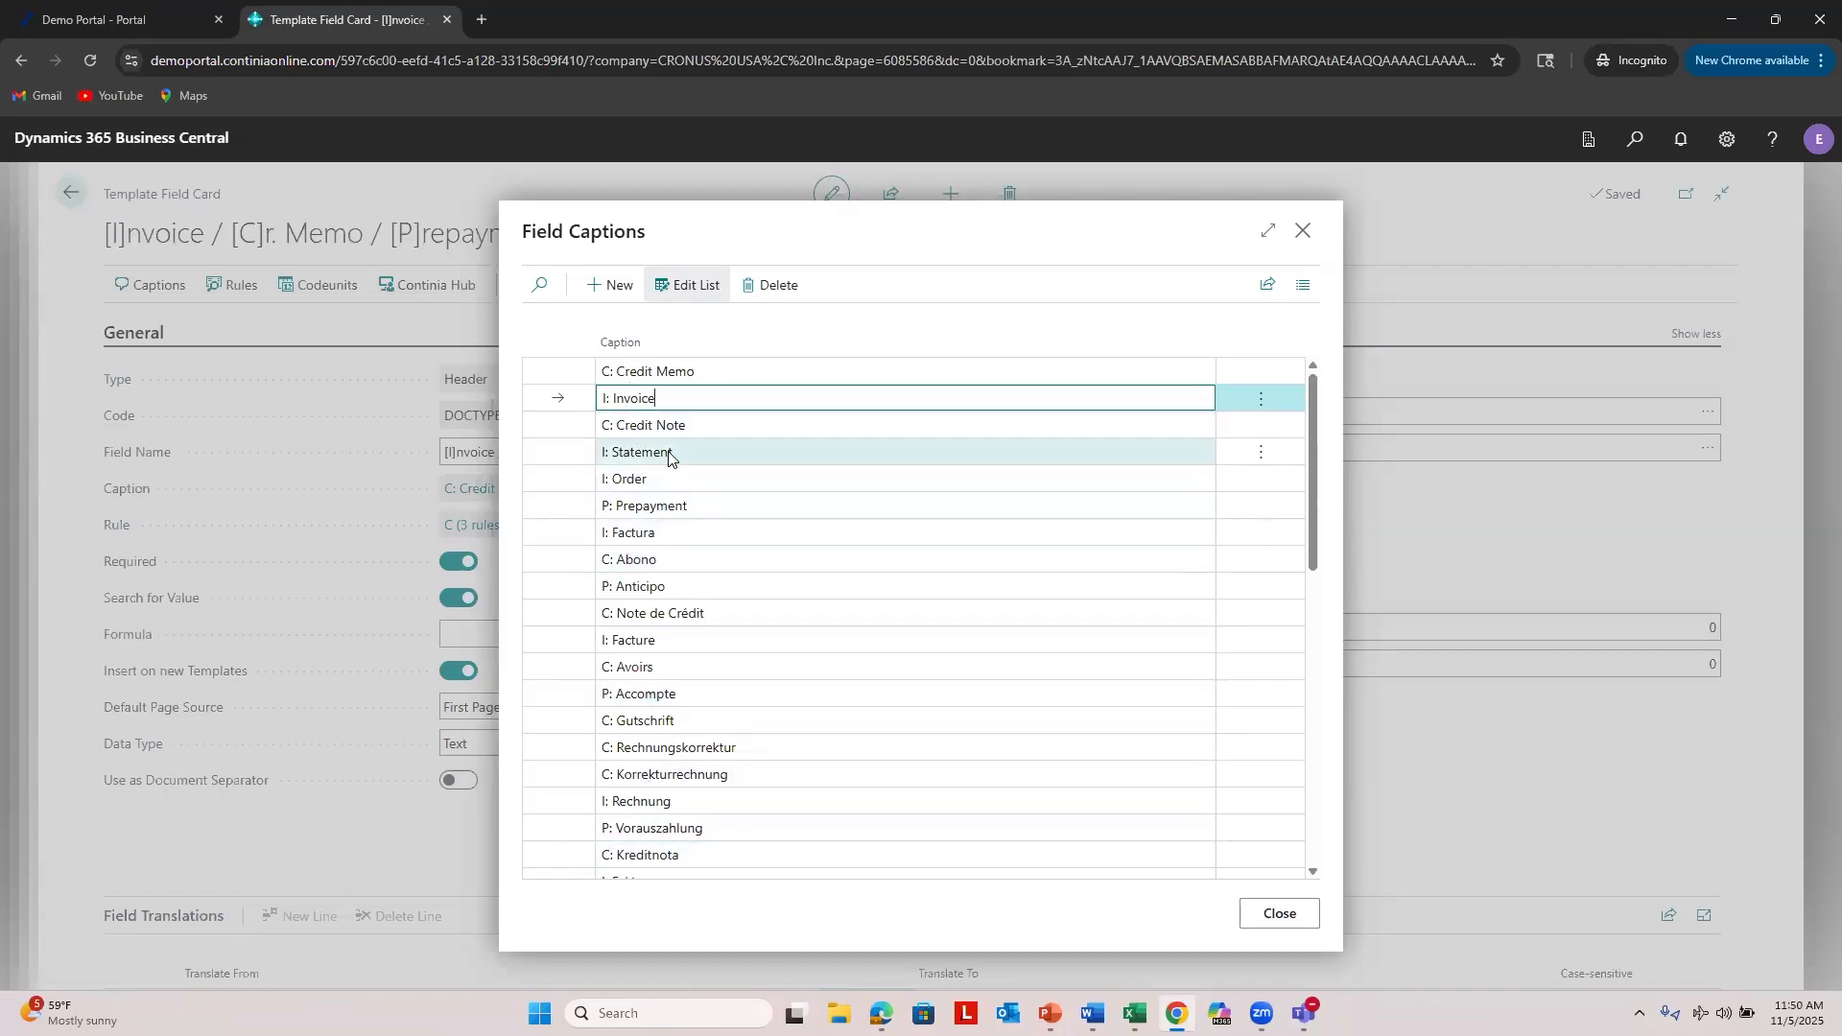
Step: Add the caption "I: Account" to the field's captions, check the caption list again and return to the template card
{"action": "scroll", "coordinate": [669, 457], "scroll_direction": "down", "scroll_amount": 15}
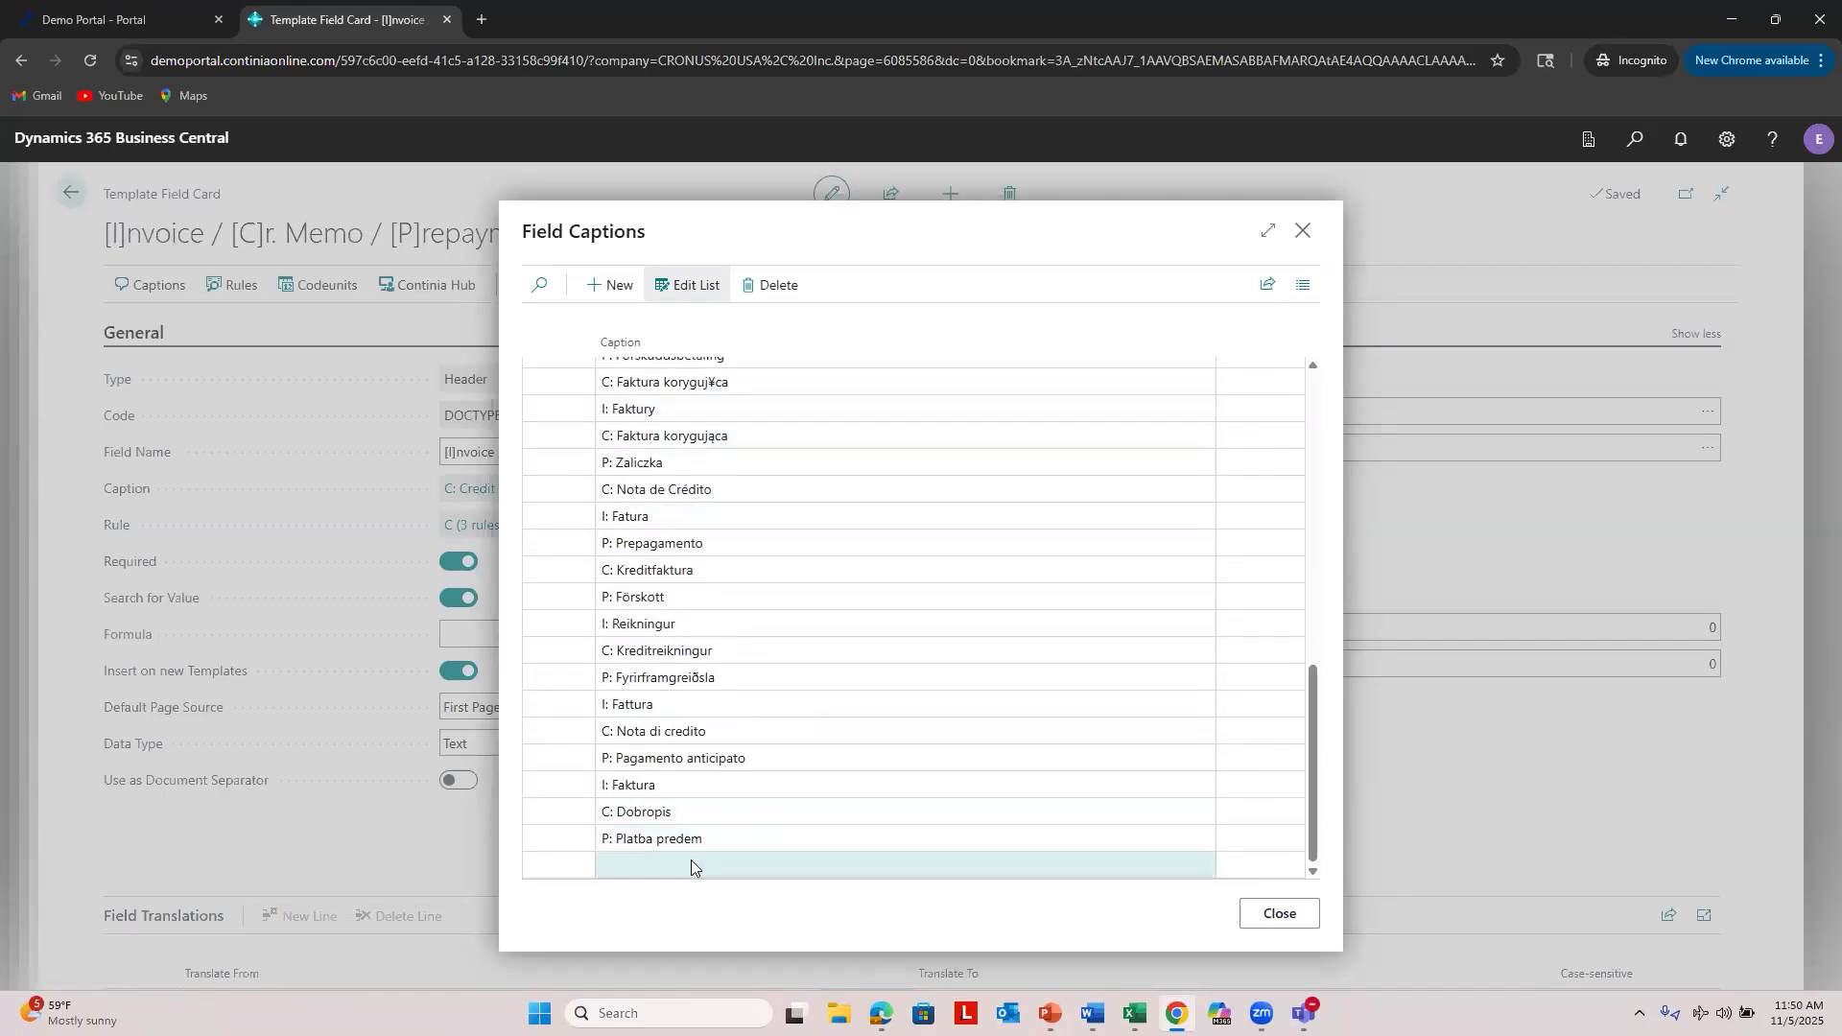
{"action": "left_click", "coordinate": [689, 861]}
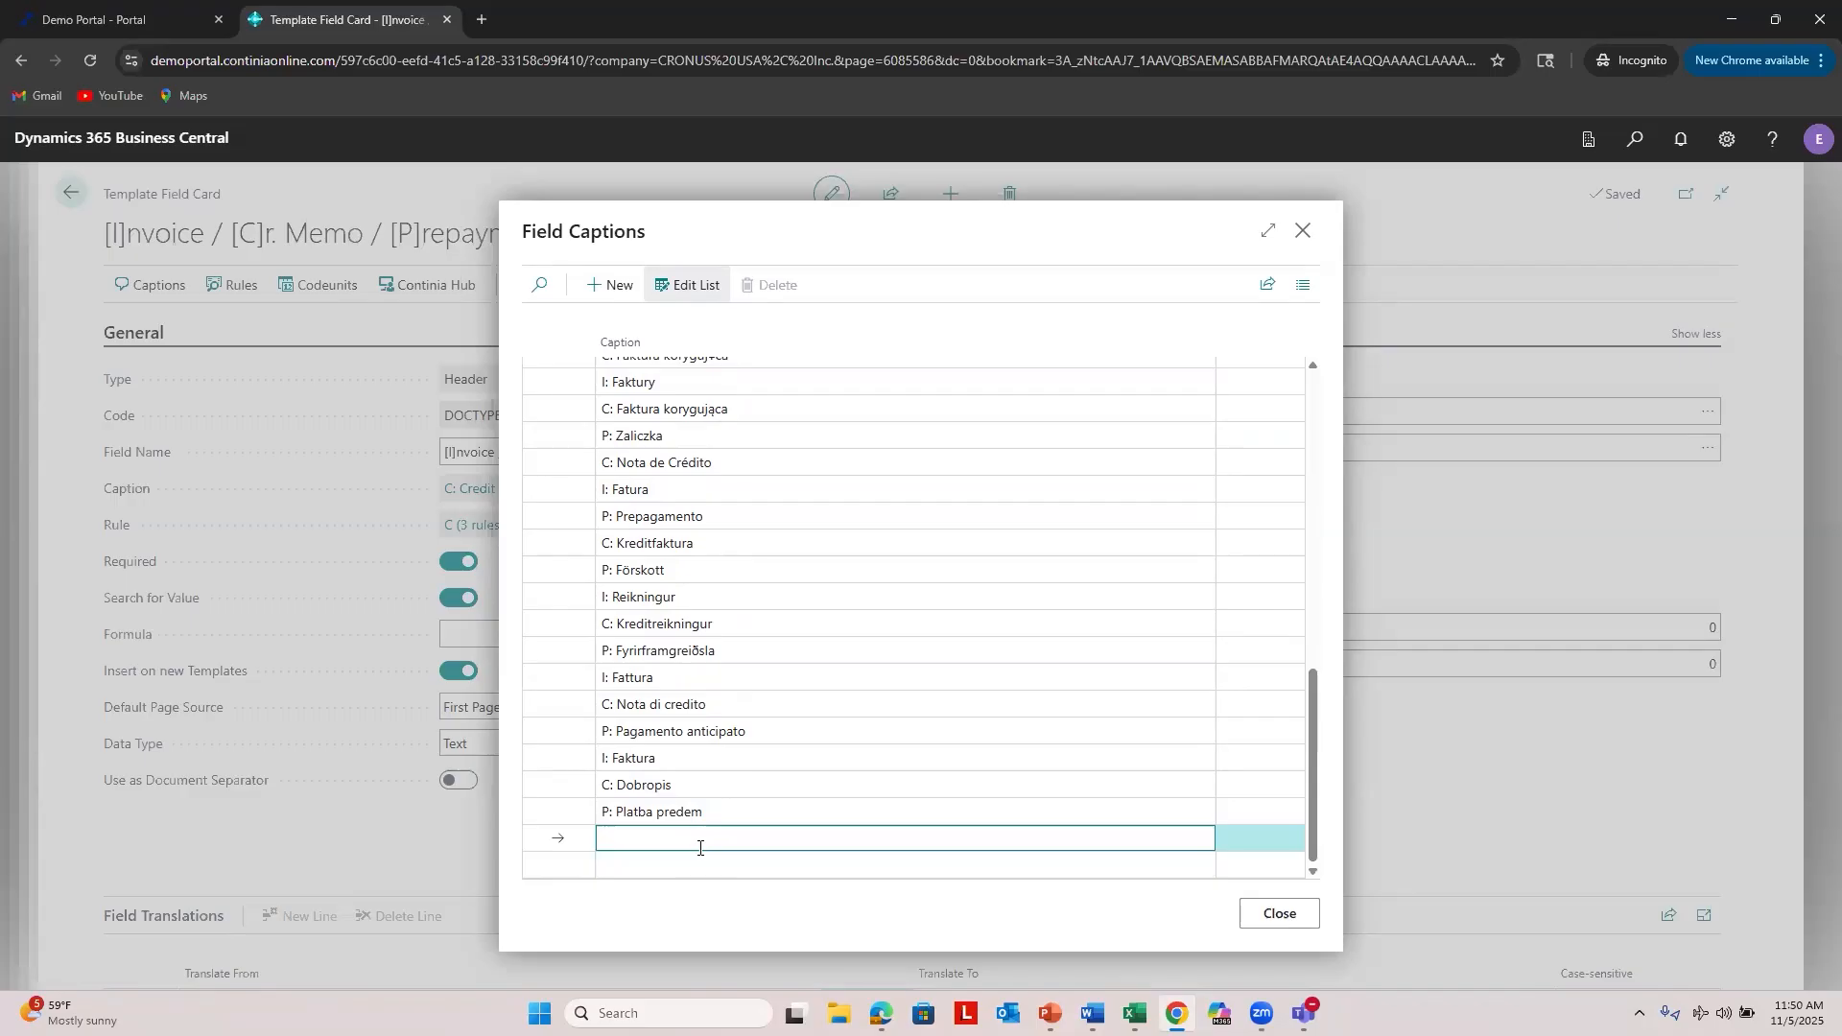
{"action": "type", "text": "I: Account"}
{"action": "left_click", "coordinate": [1285, 923]}
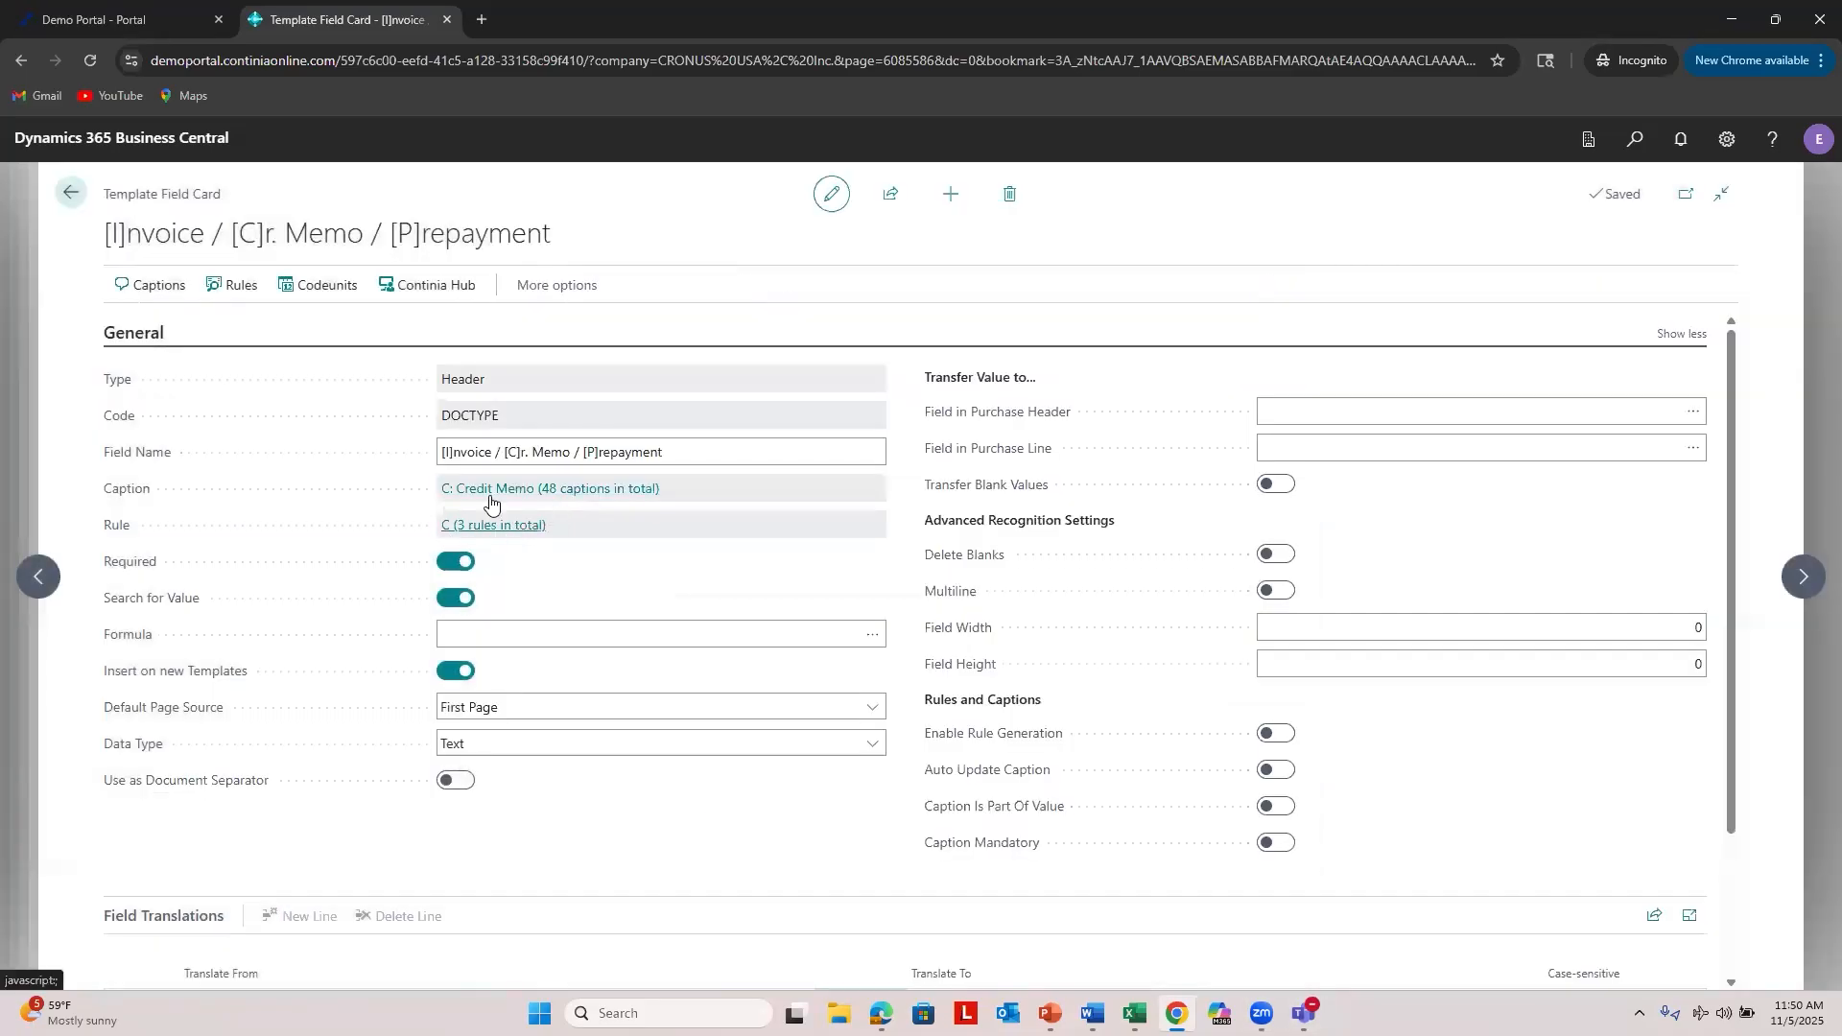
{"action": "left_click", "coordinate": [469, 477]}
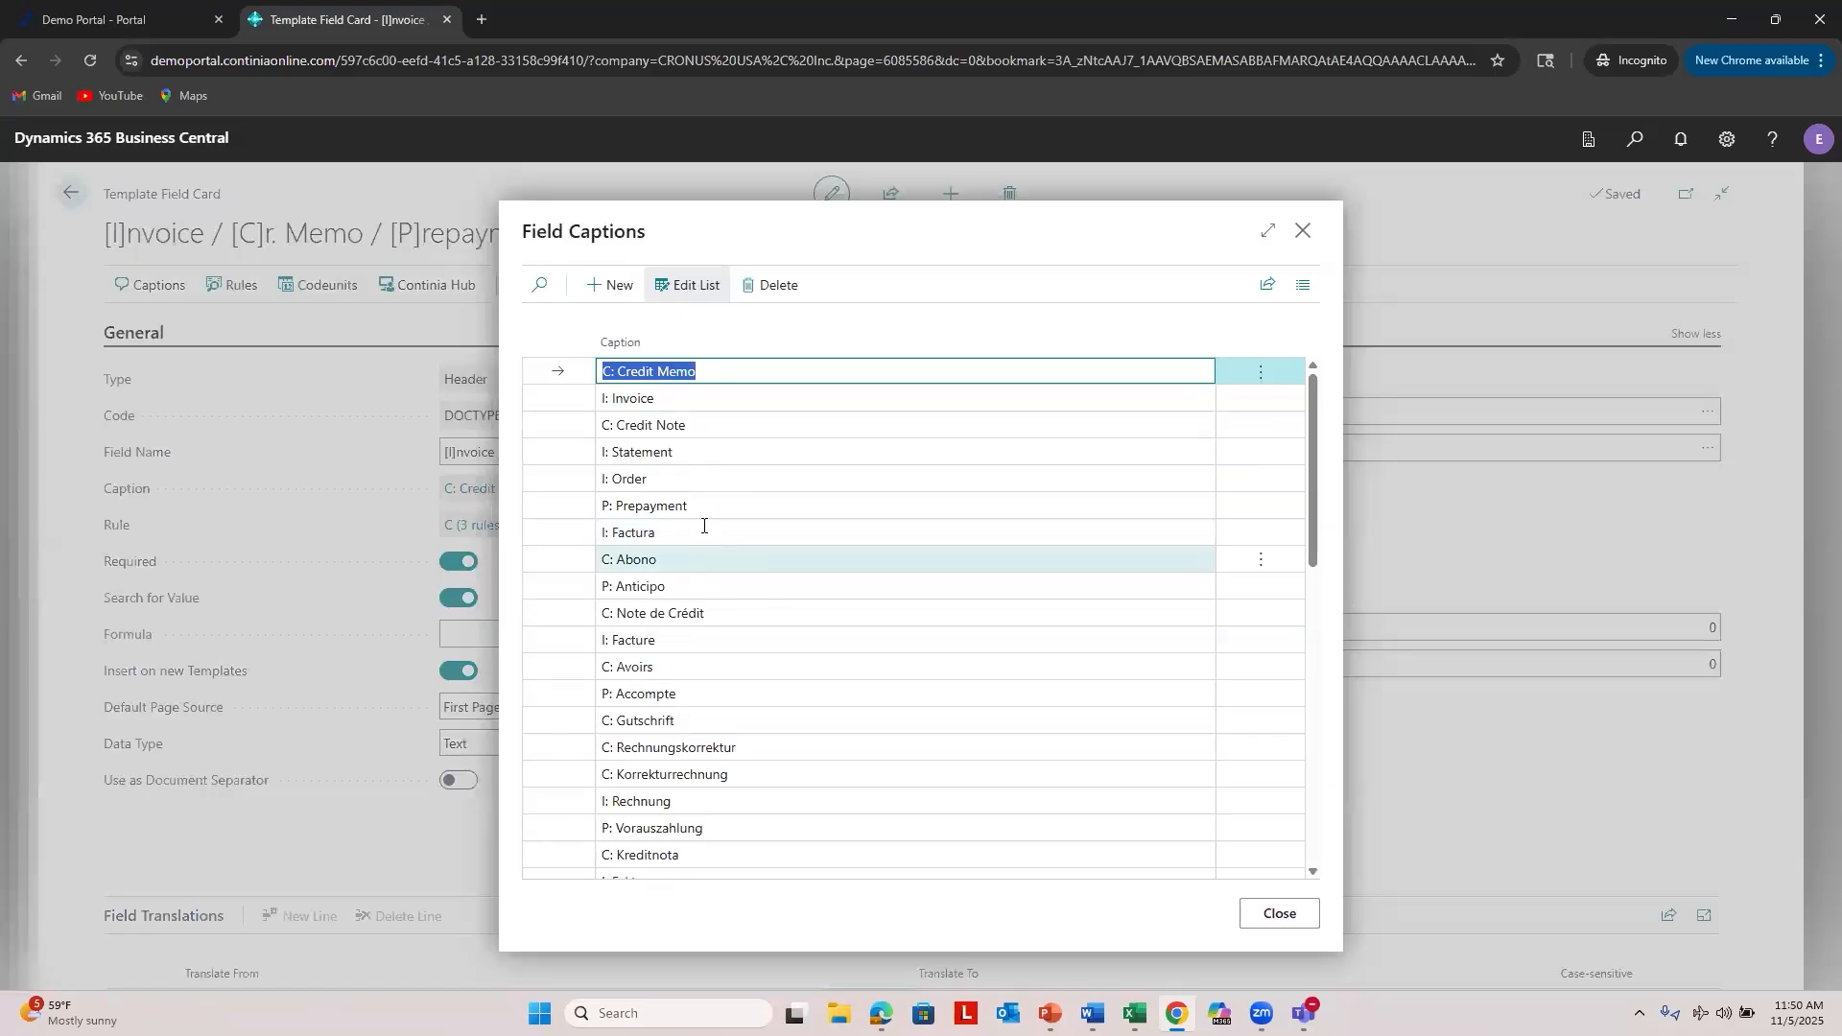
{"action": "left_click", "coordinate": [1261, 918]}
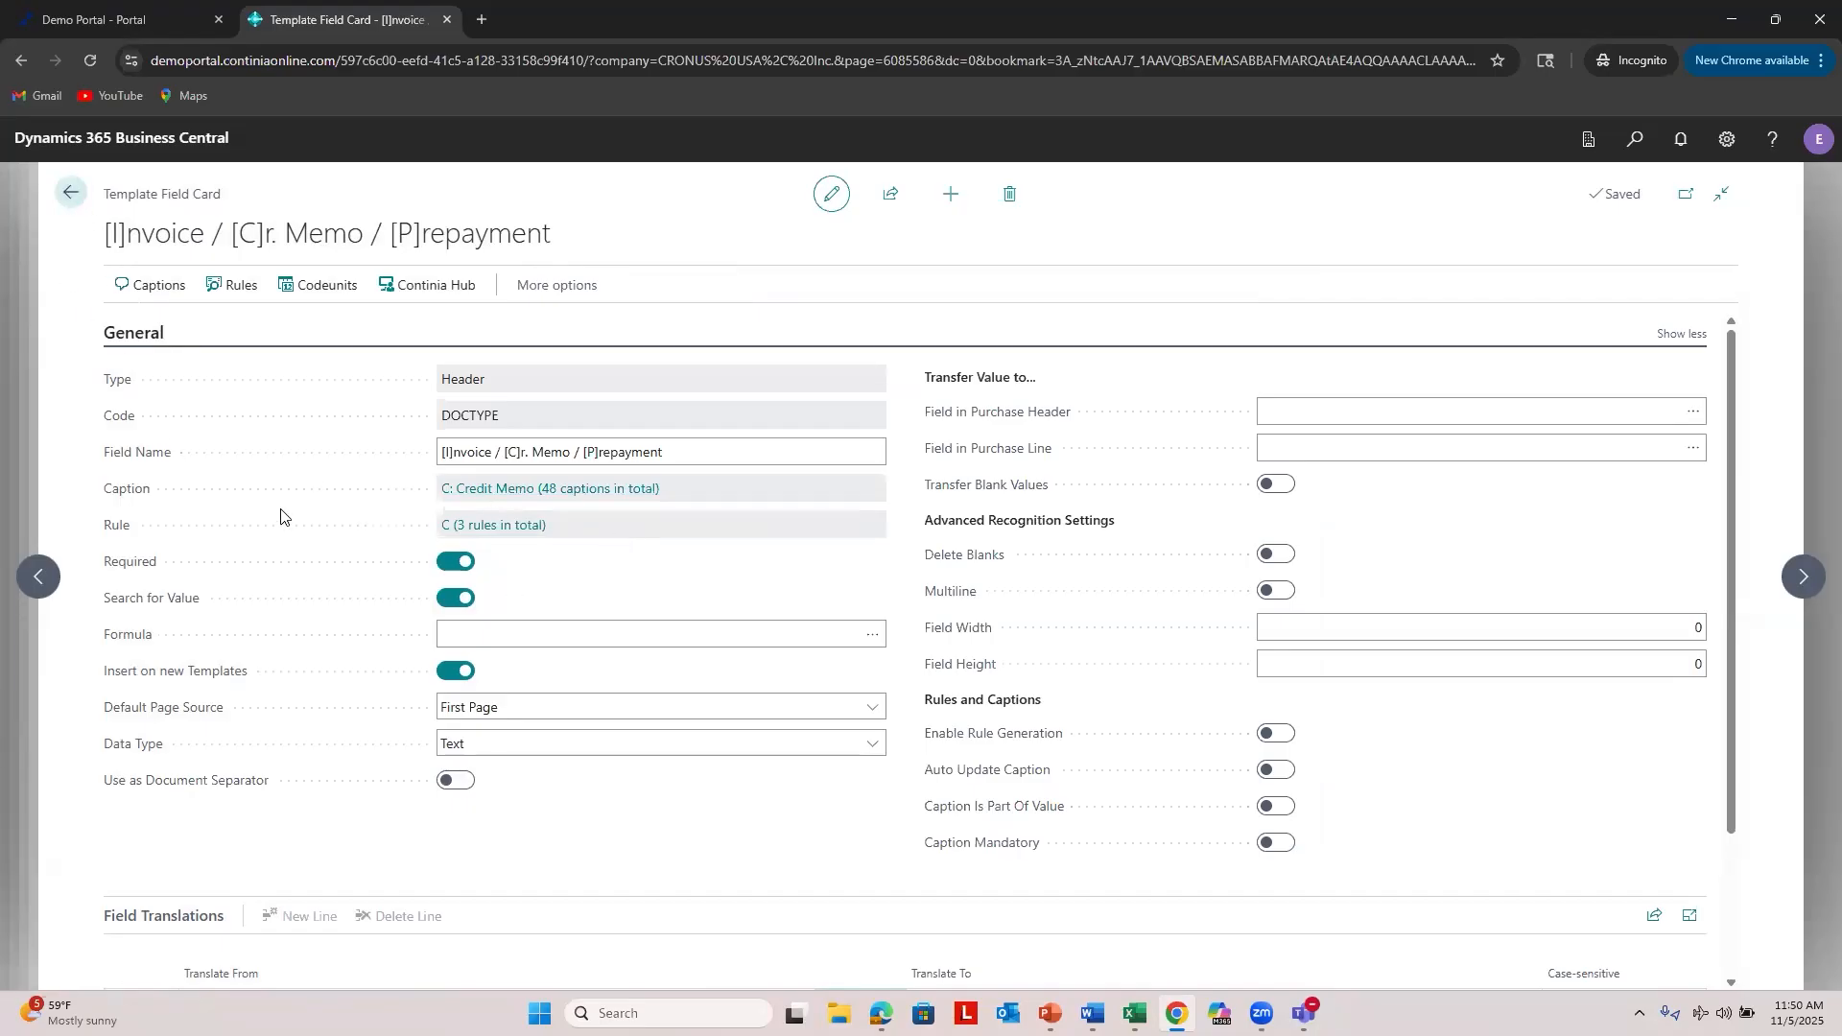
{"action": "left_click", "coordinate": [71, 193]}
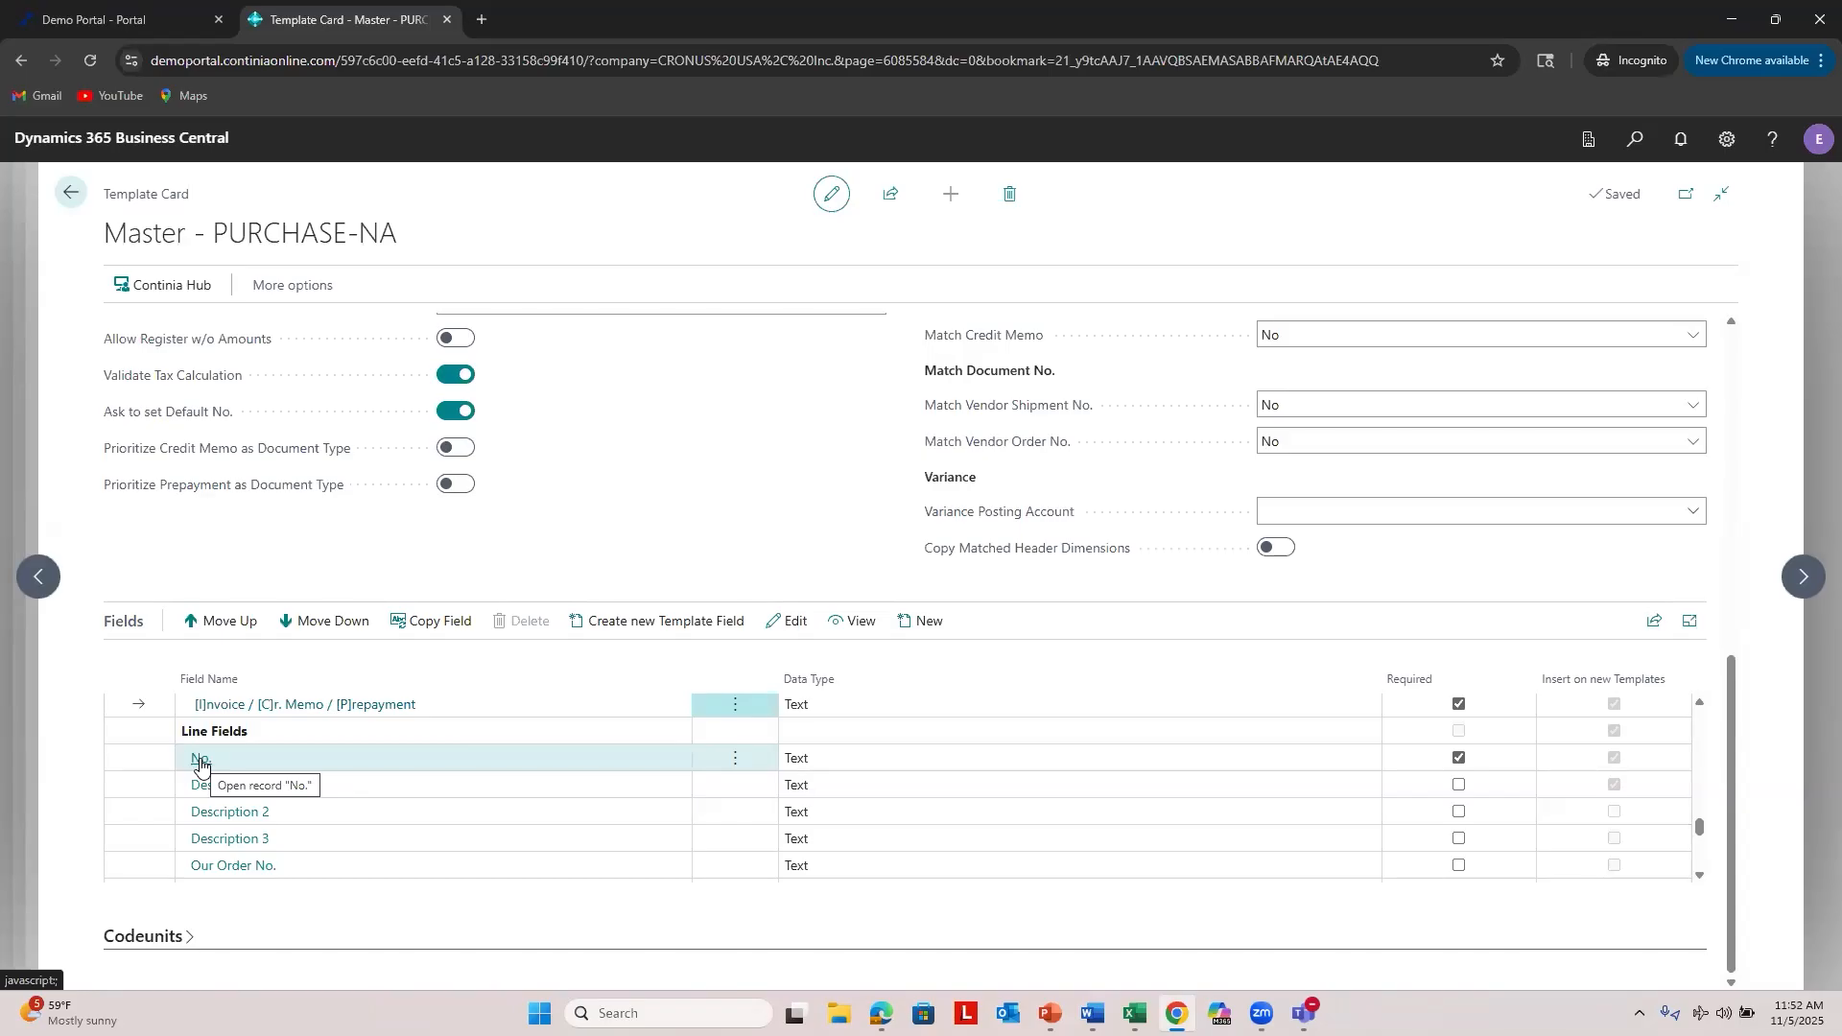
Step: Turn off Required for the No. line field and return to the PURCHASE-NA template card
{"action": "scroll", "coordinate": [502, 584], "scroll_direction": "up", "scroll_amount": 10}
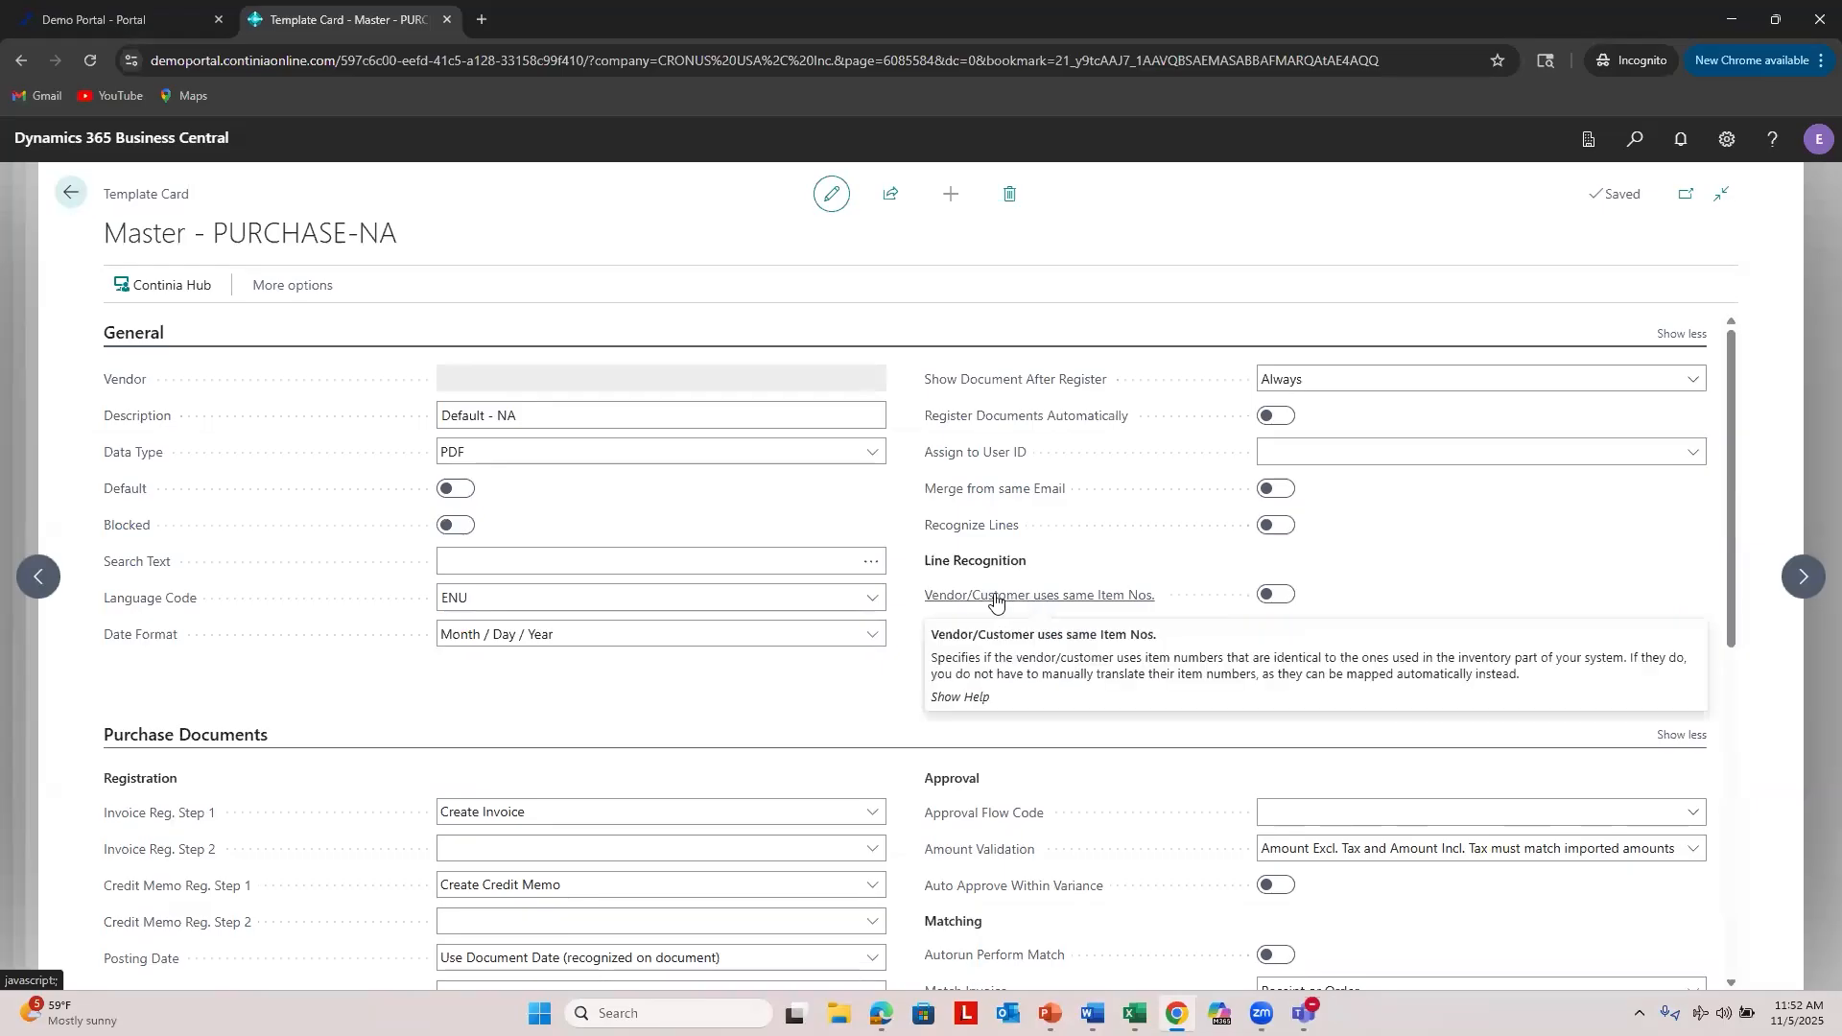
{"action": "scroll", "coordinate": [262, 528], "scroll_direction": "down", "scroll_amount": 10}
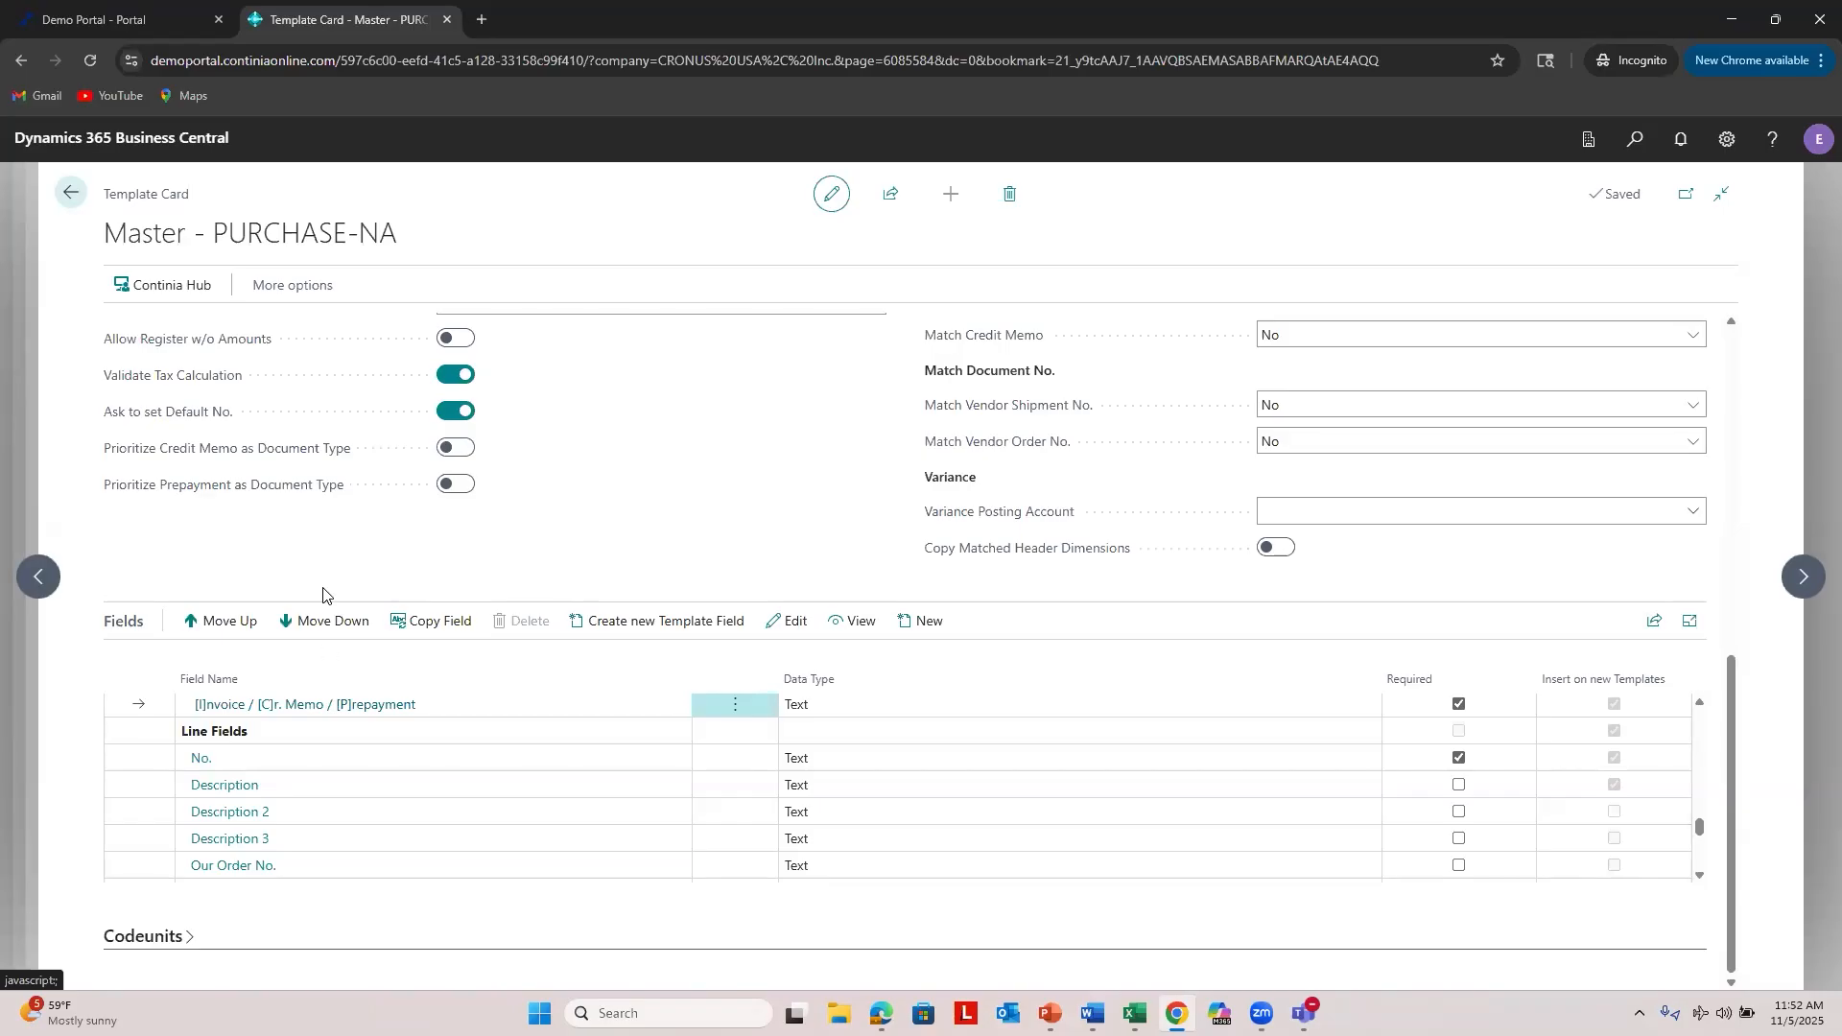
{"action": "left_click", "coordinate": [200, 761]}
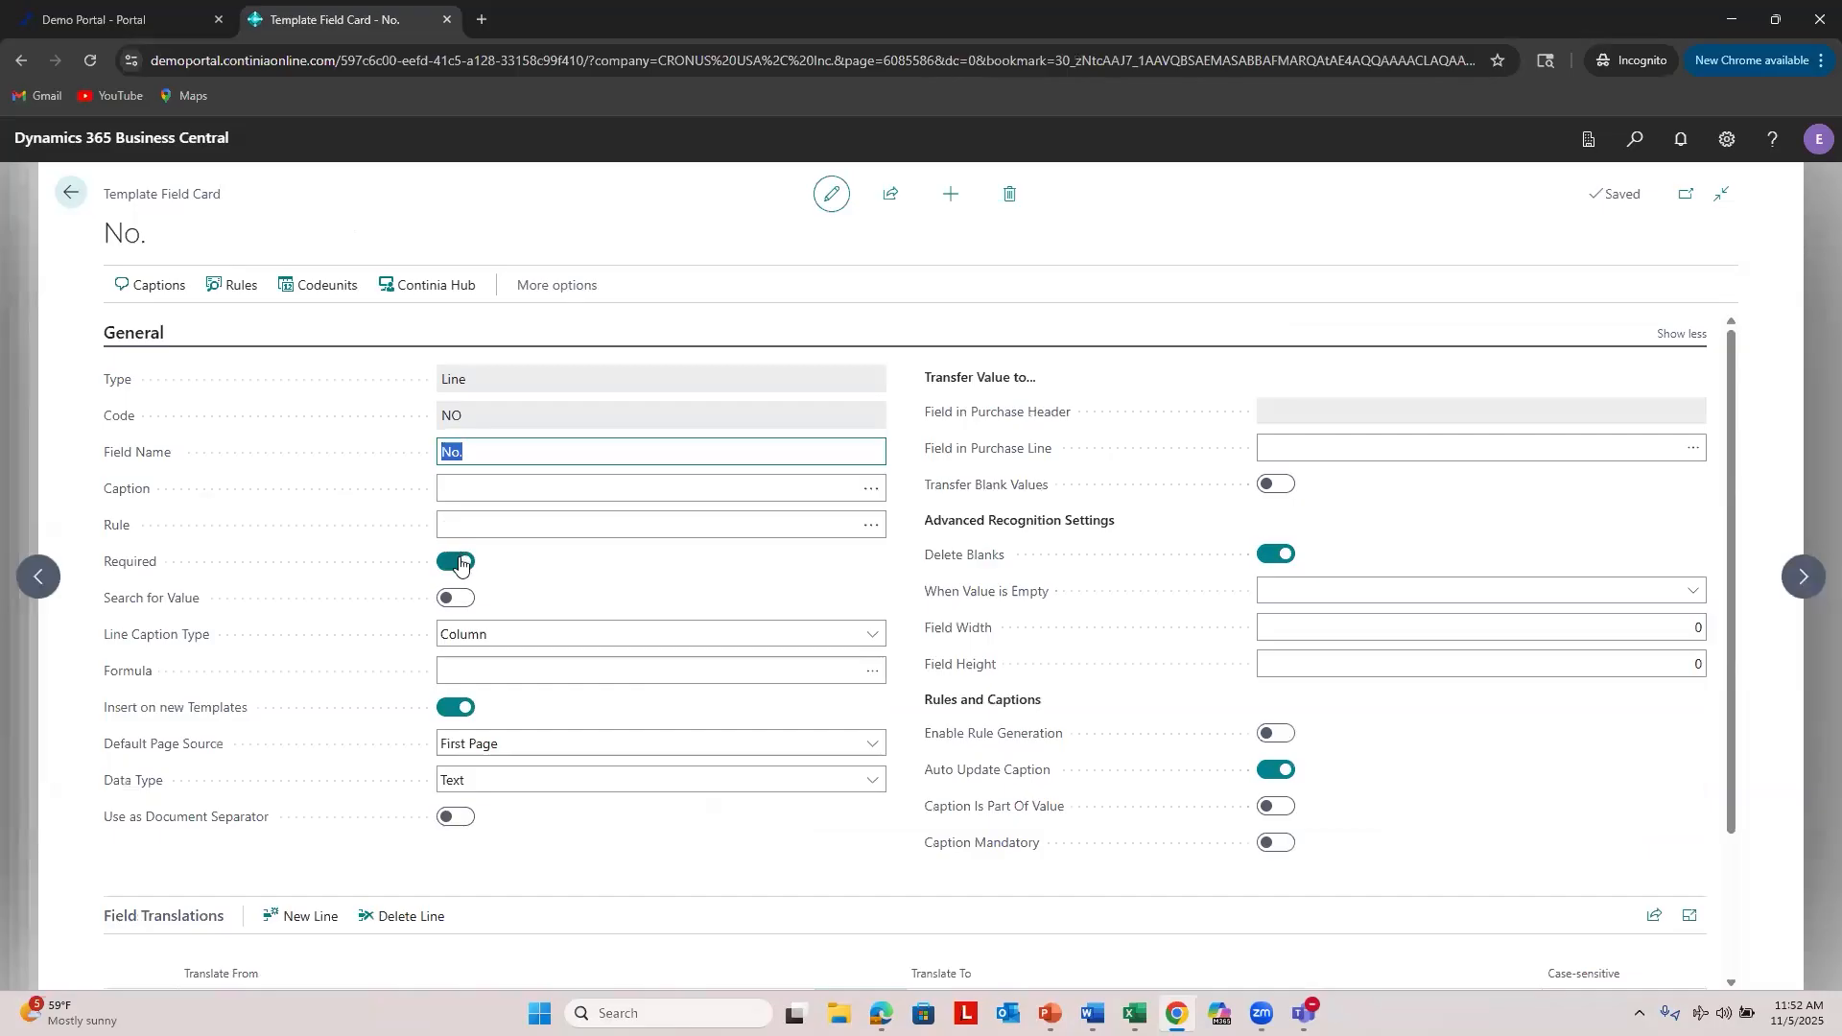
{"action": "left_click", "coordinate": [459, 563]}
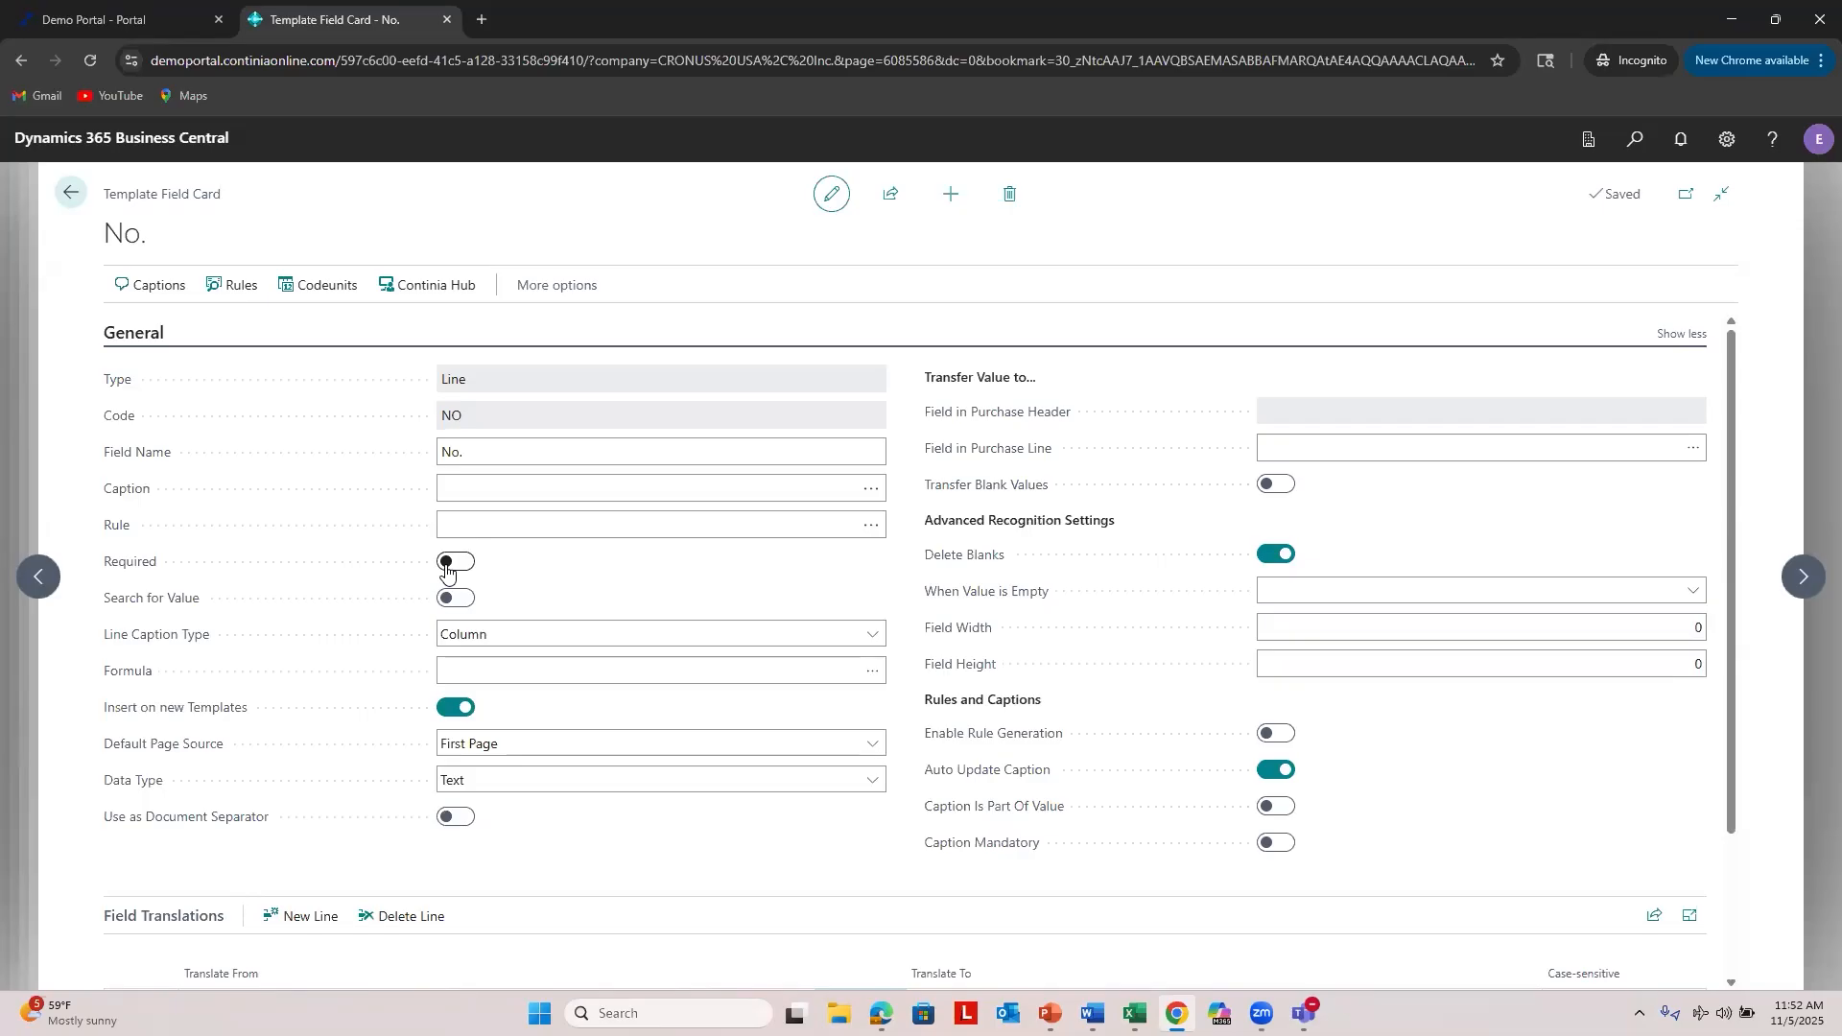
{"action": "left_click", "coordinate": [447, 563]}
{"action": "left_click", "coordinate": [455, 564]}
{"action": "left_click", "coordinate": [455, 564]}
{"action": "left_click", "coordinate": [463, 563]}
{"action": "left_click", "coordinate": [452, 534]}
{"action": "left_click", "coordinate": [69, 195]}
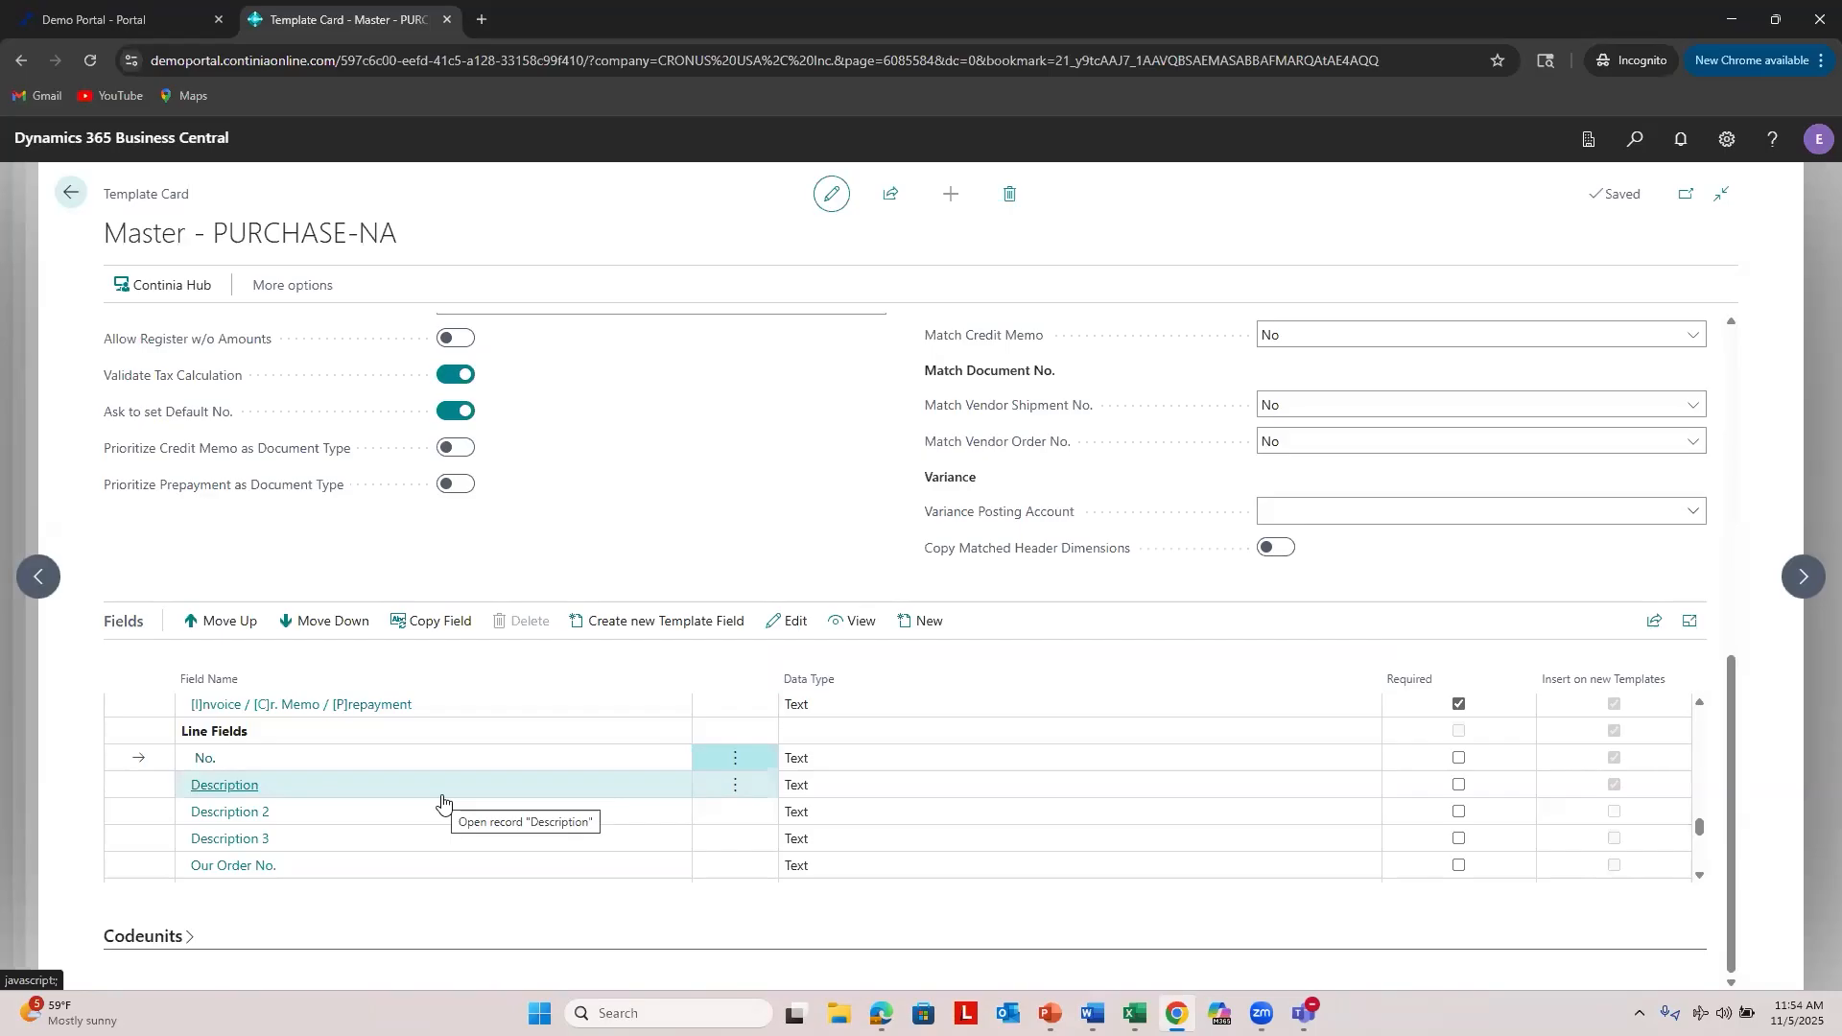
Step: Turn off Insert on new Templates for the Discount % line field and return to the template card
{"action": "scroll", "coordinate": [428, 773], "scroll_direction": "down", "scroll_amount": 1}
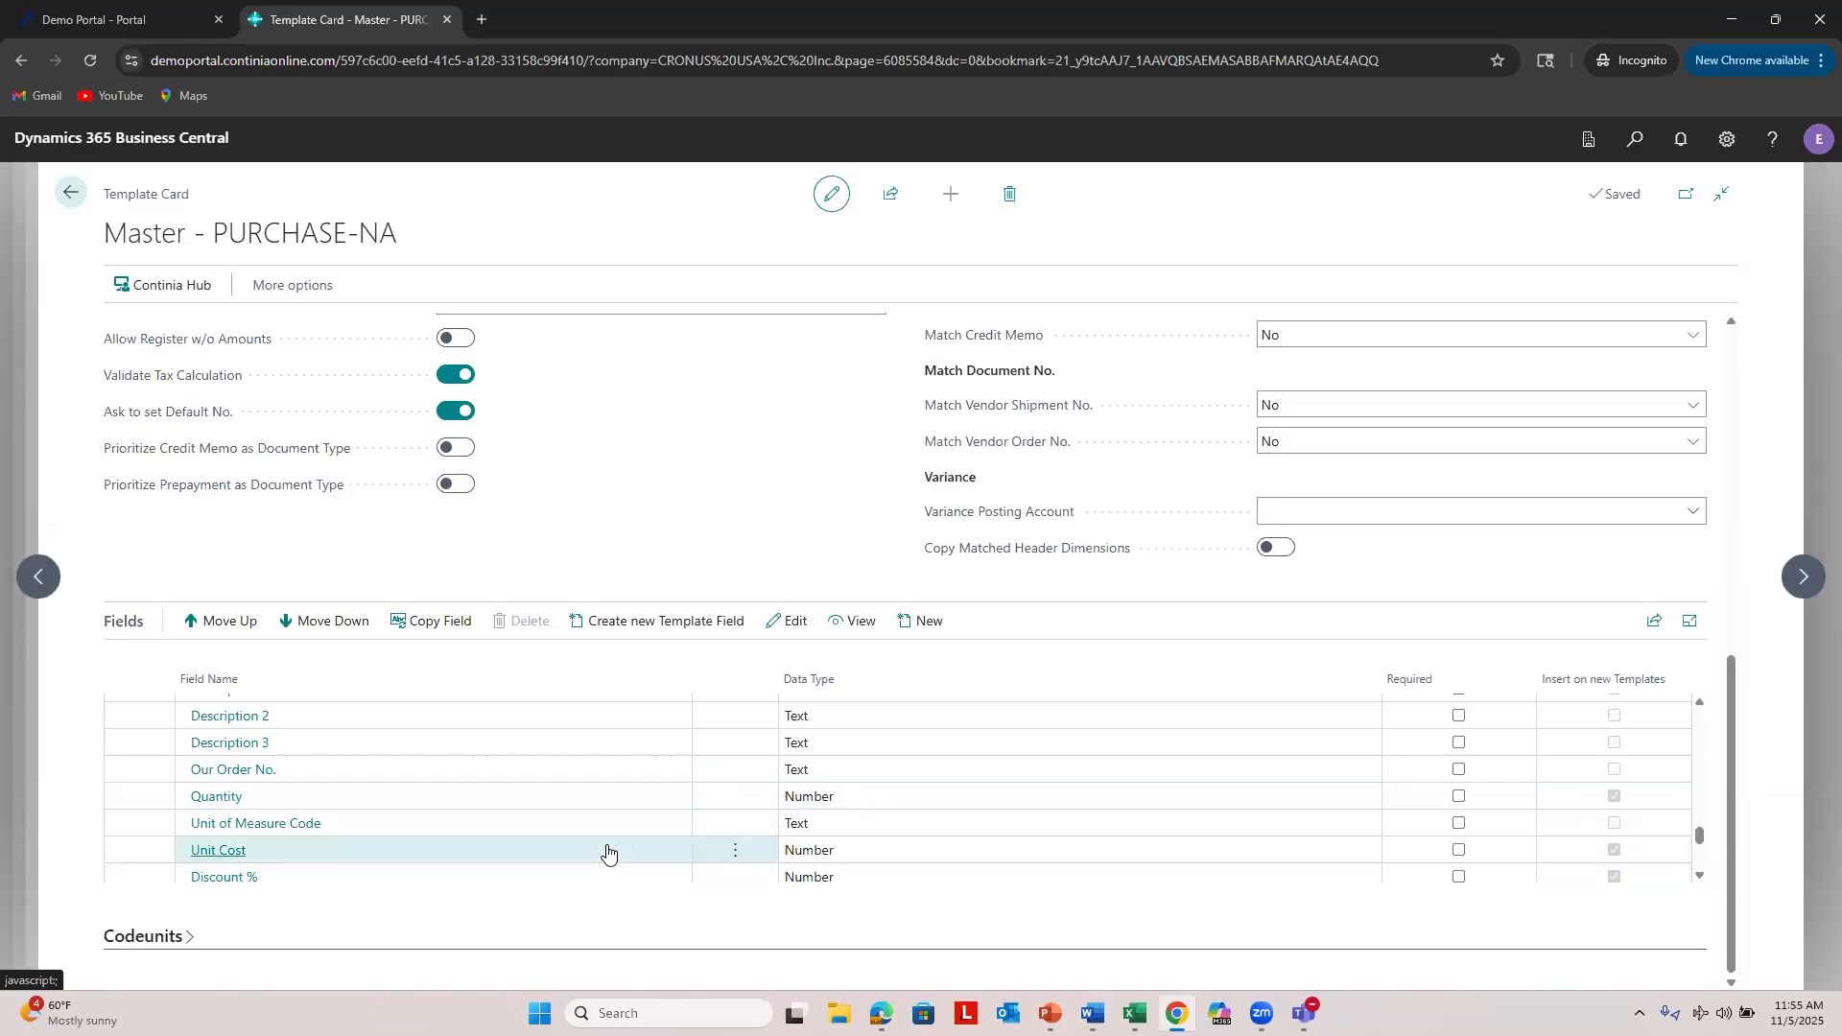
{"action": "scroll", "coordinate": [576, 845], "scroll_direction": "down", "scroll_amount": 1}
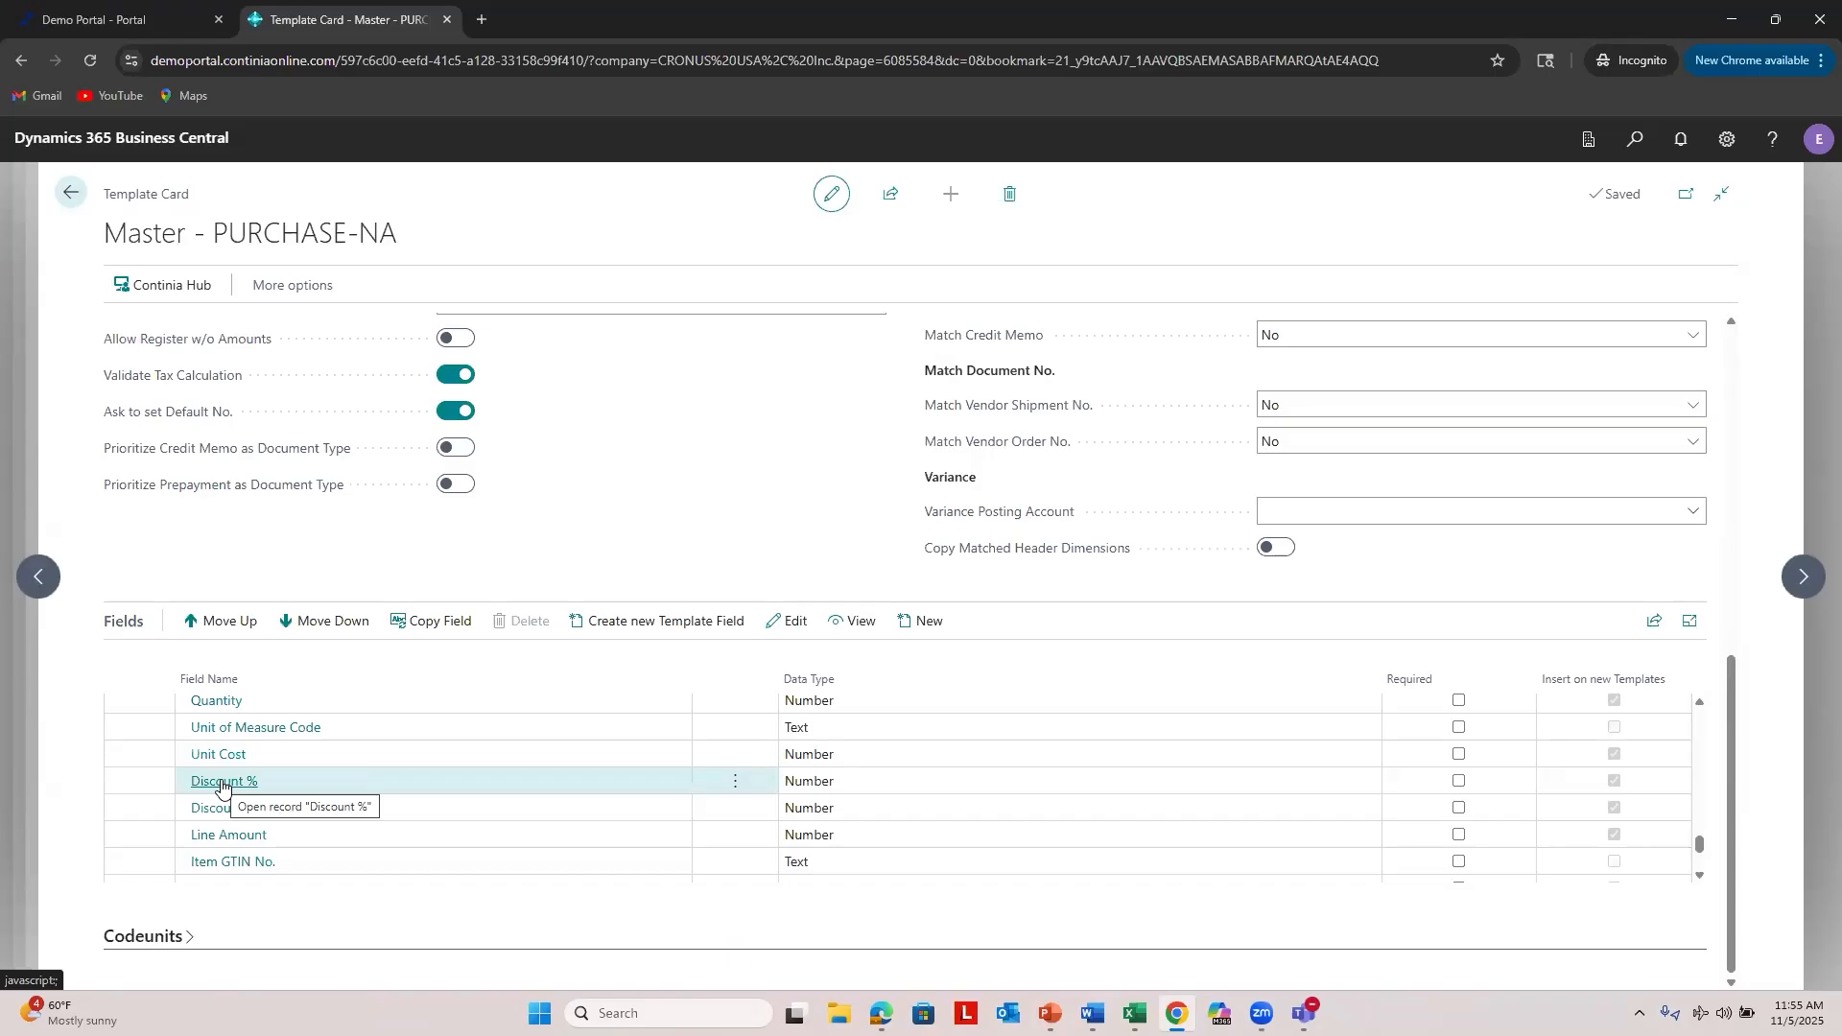
{"action": "left_click", "coordinate": [220, 785]}
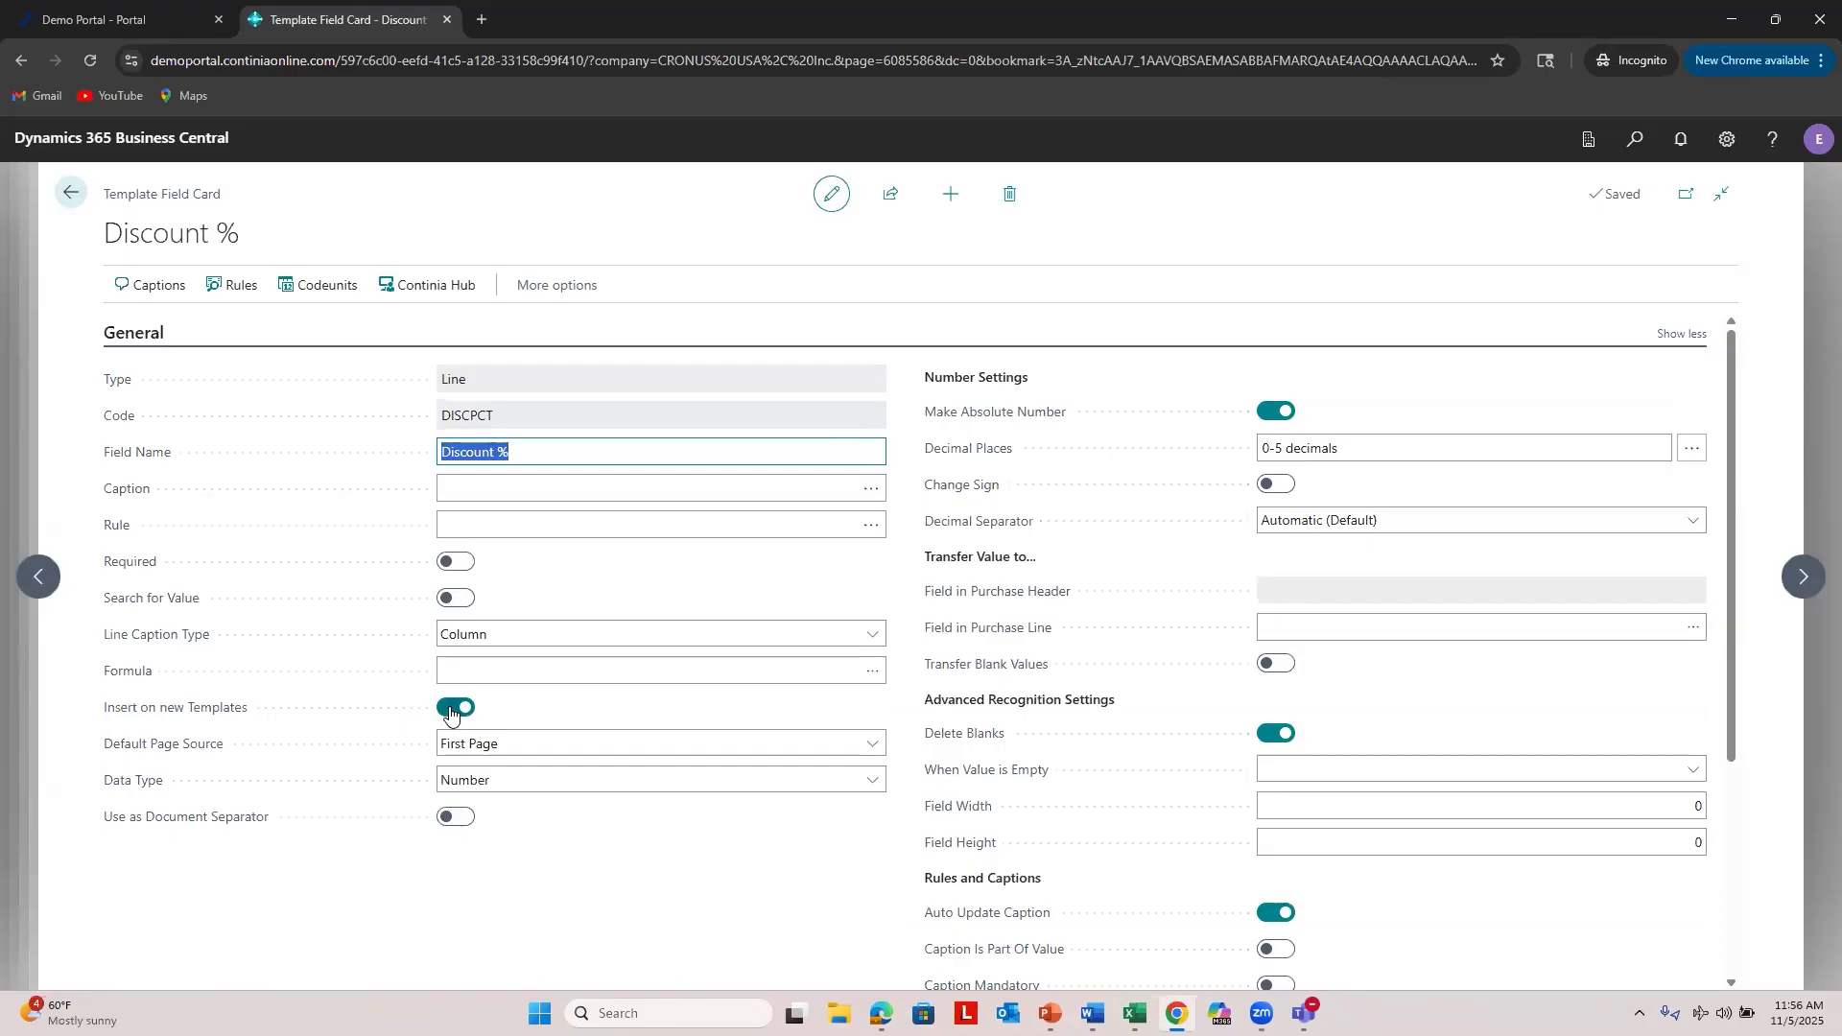
{"action": "left_click", "coordinate": [453, 708]}
{"action": "key", "text": "Escape"}
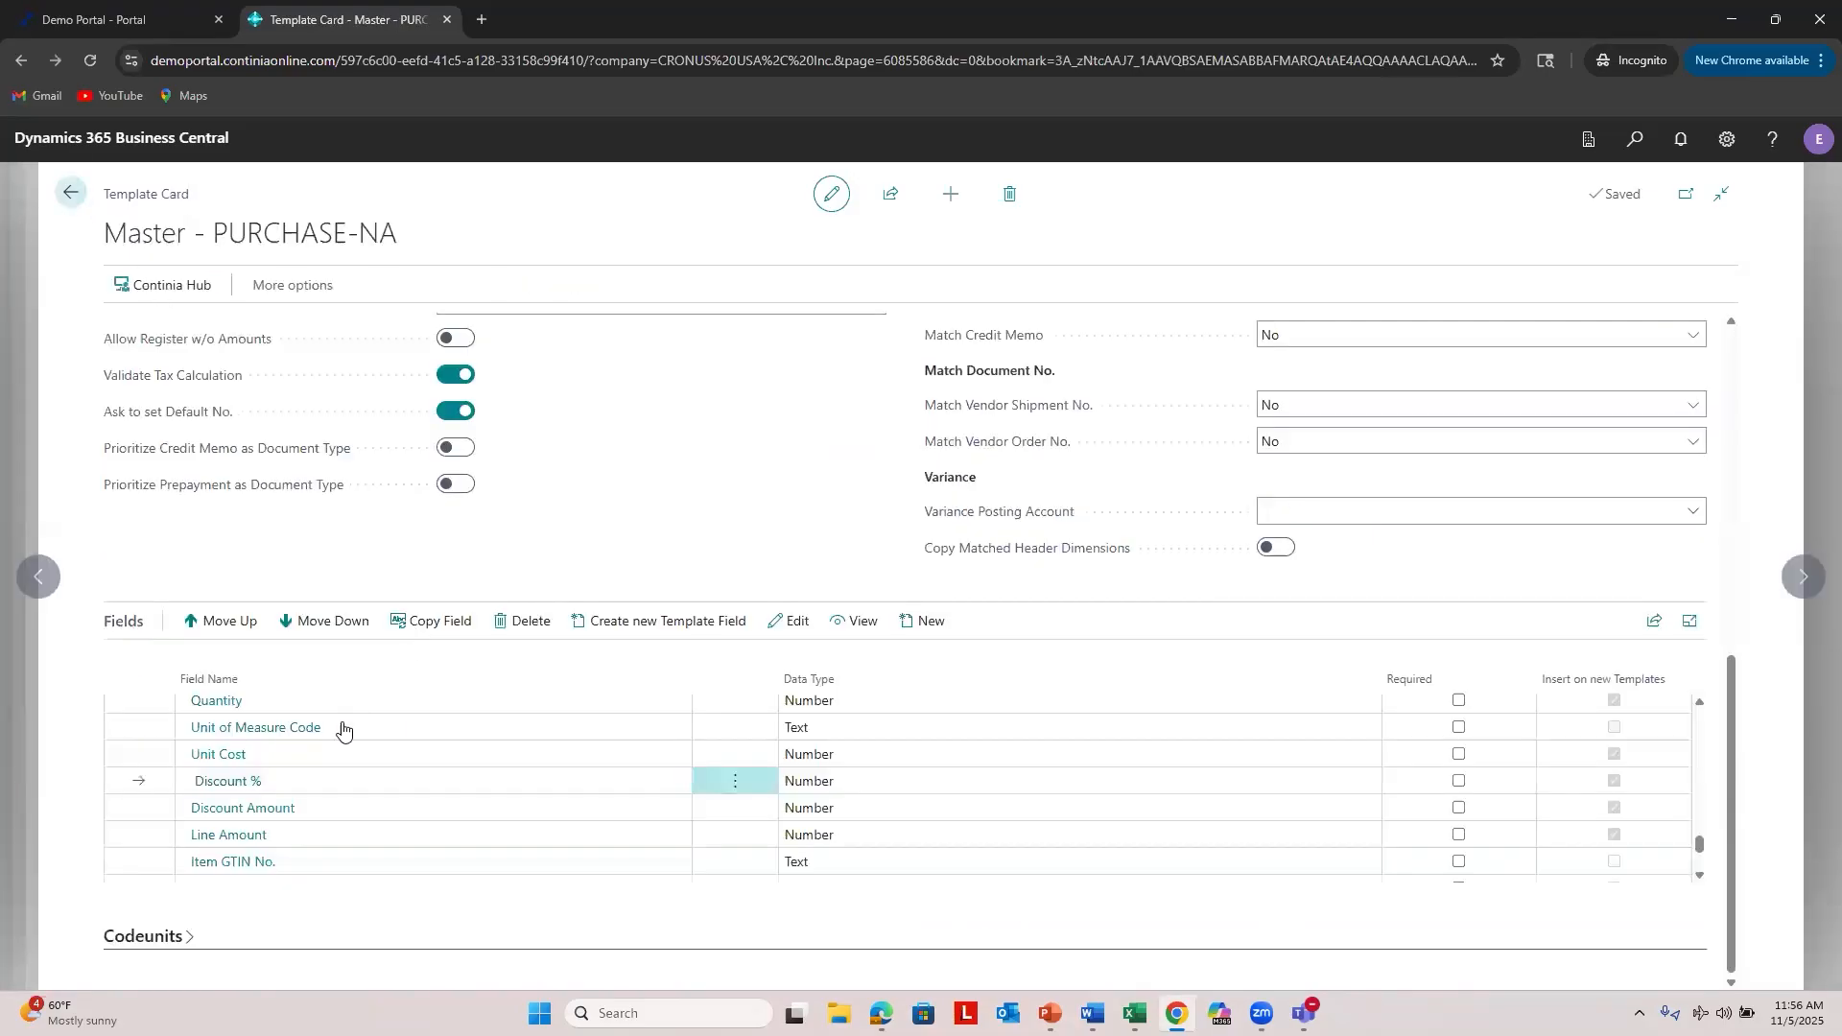
Step: Turn off Insert on new Templates for the Discount Amount line field and go back to the template card
{"action": "left_click", "coordinate": [234, 807]}
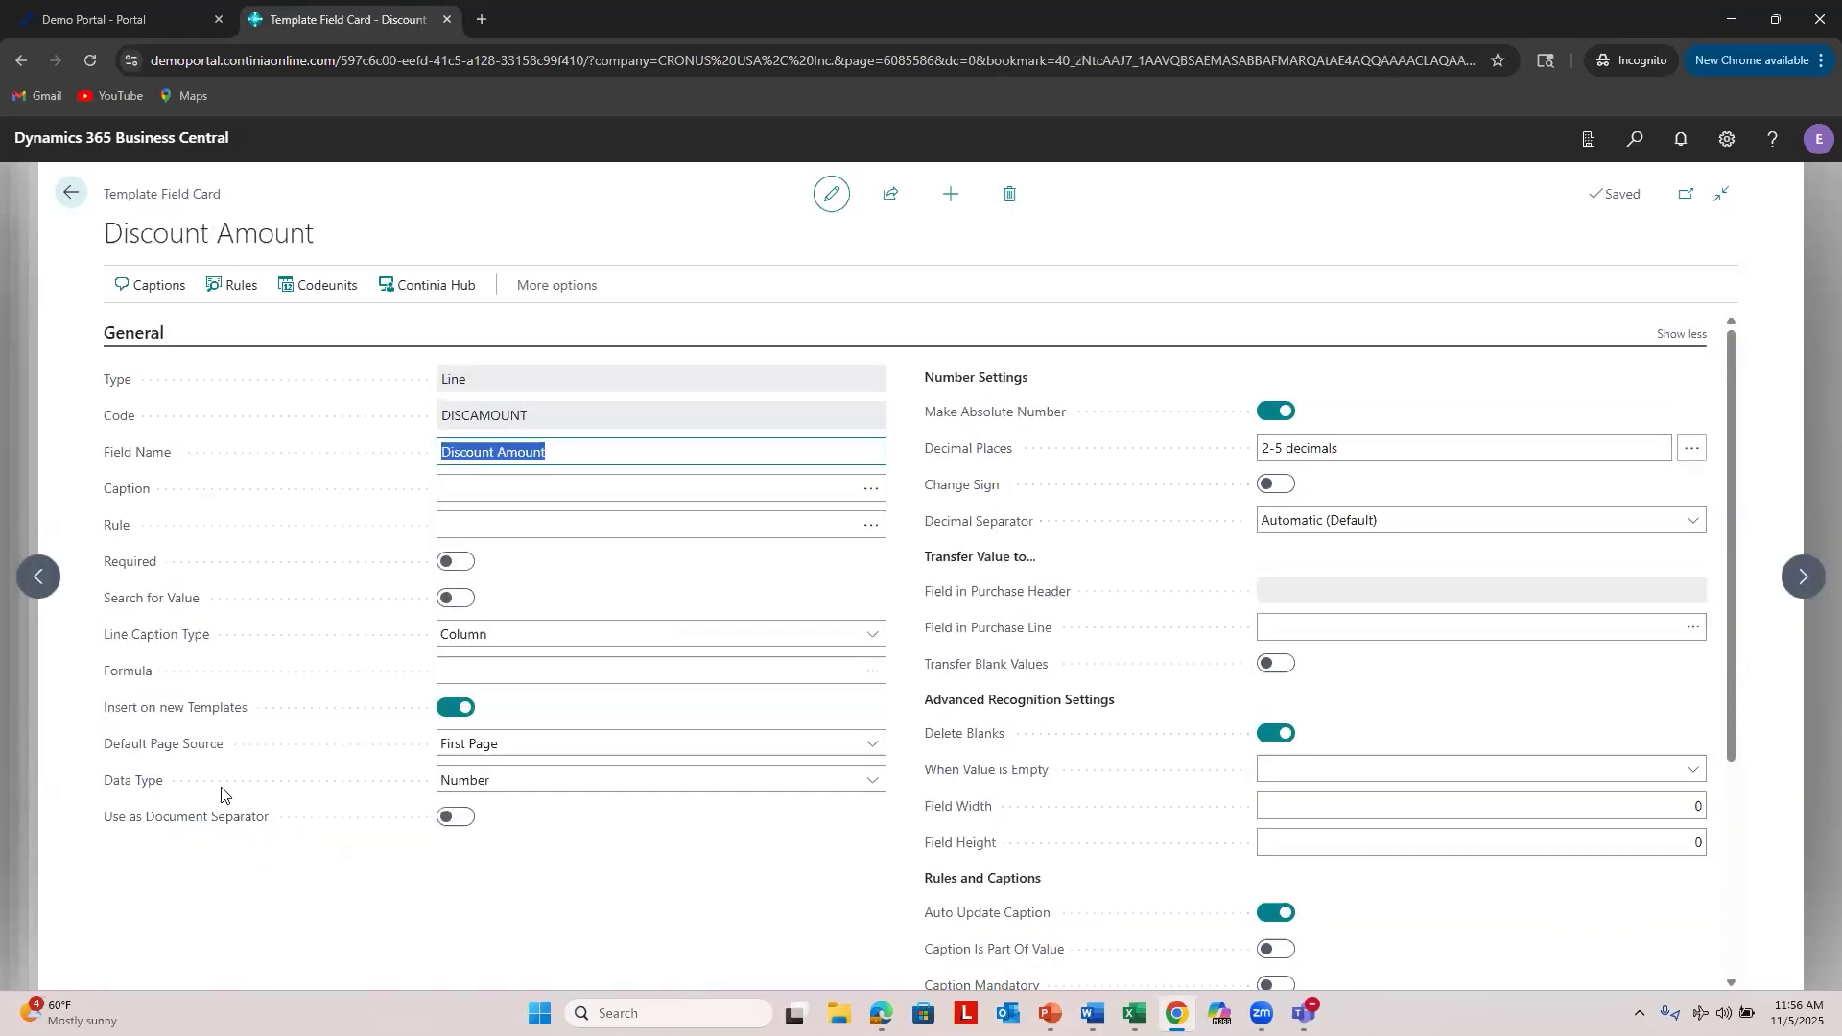
{"action": "left_click", "coordinate": [456, 707]}
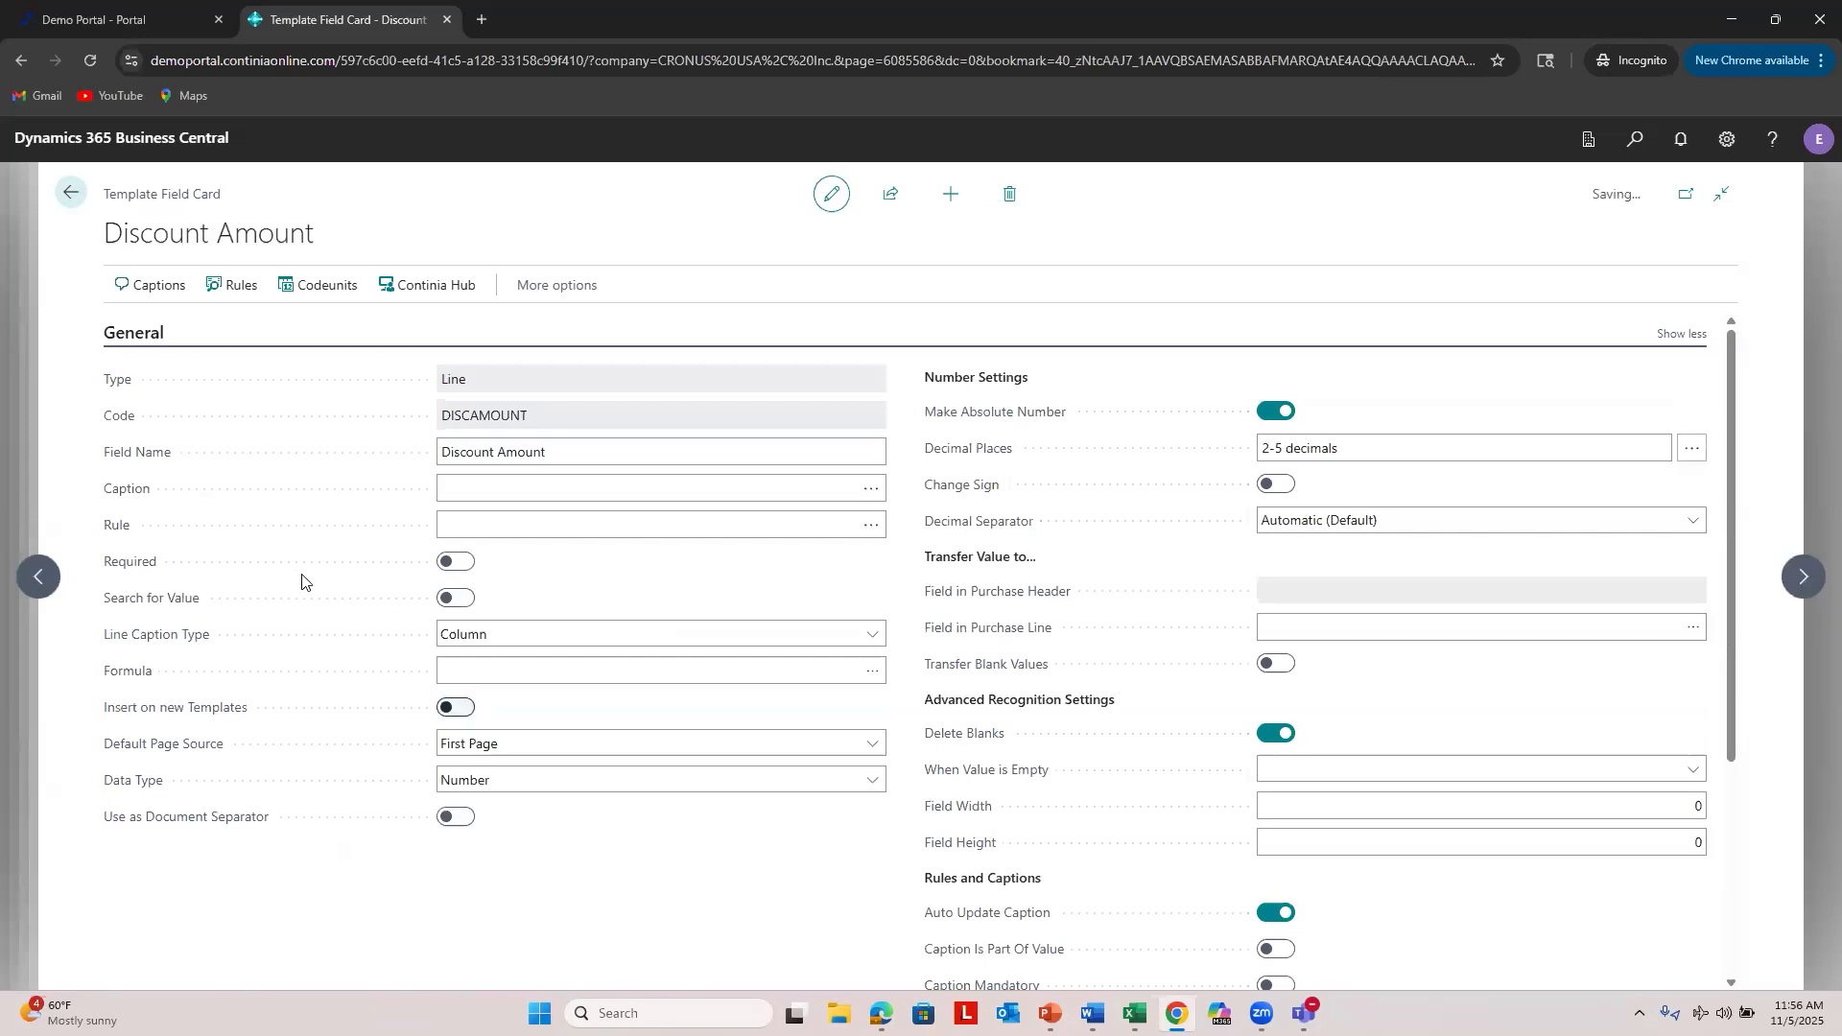
{"action": "left_click", "coordinate": [79, 208]}
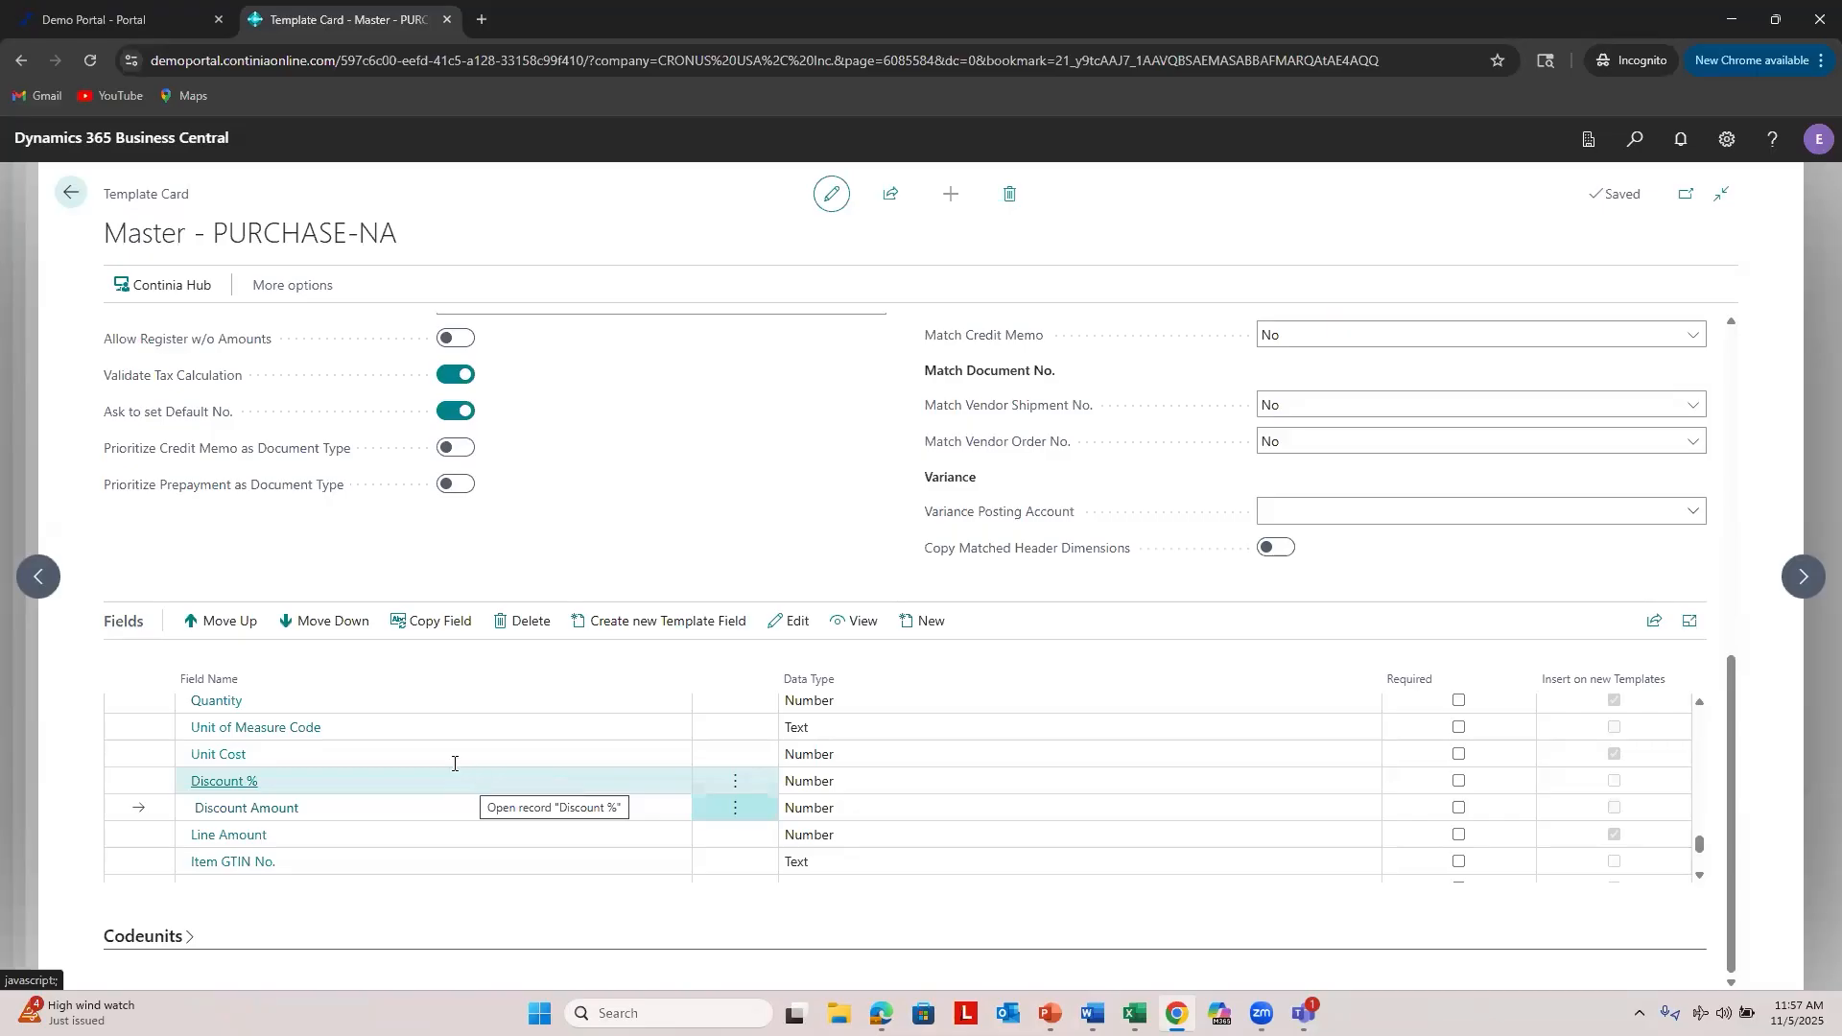
Step: Look through the remaining line fields of the template, from Line Amount to Position
{"action": "scroll", "coordinate": [330, 813], "scroll_direction": "down", "scroll_amount": 2}
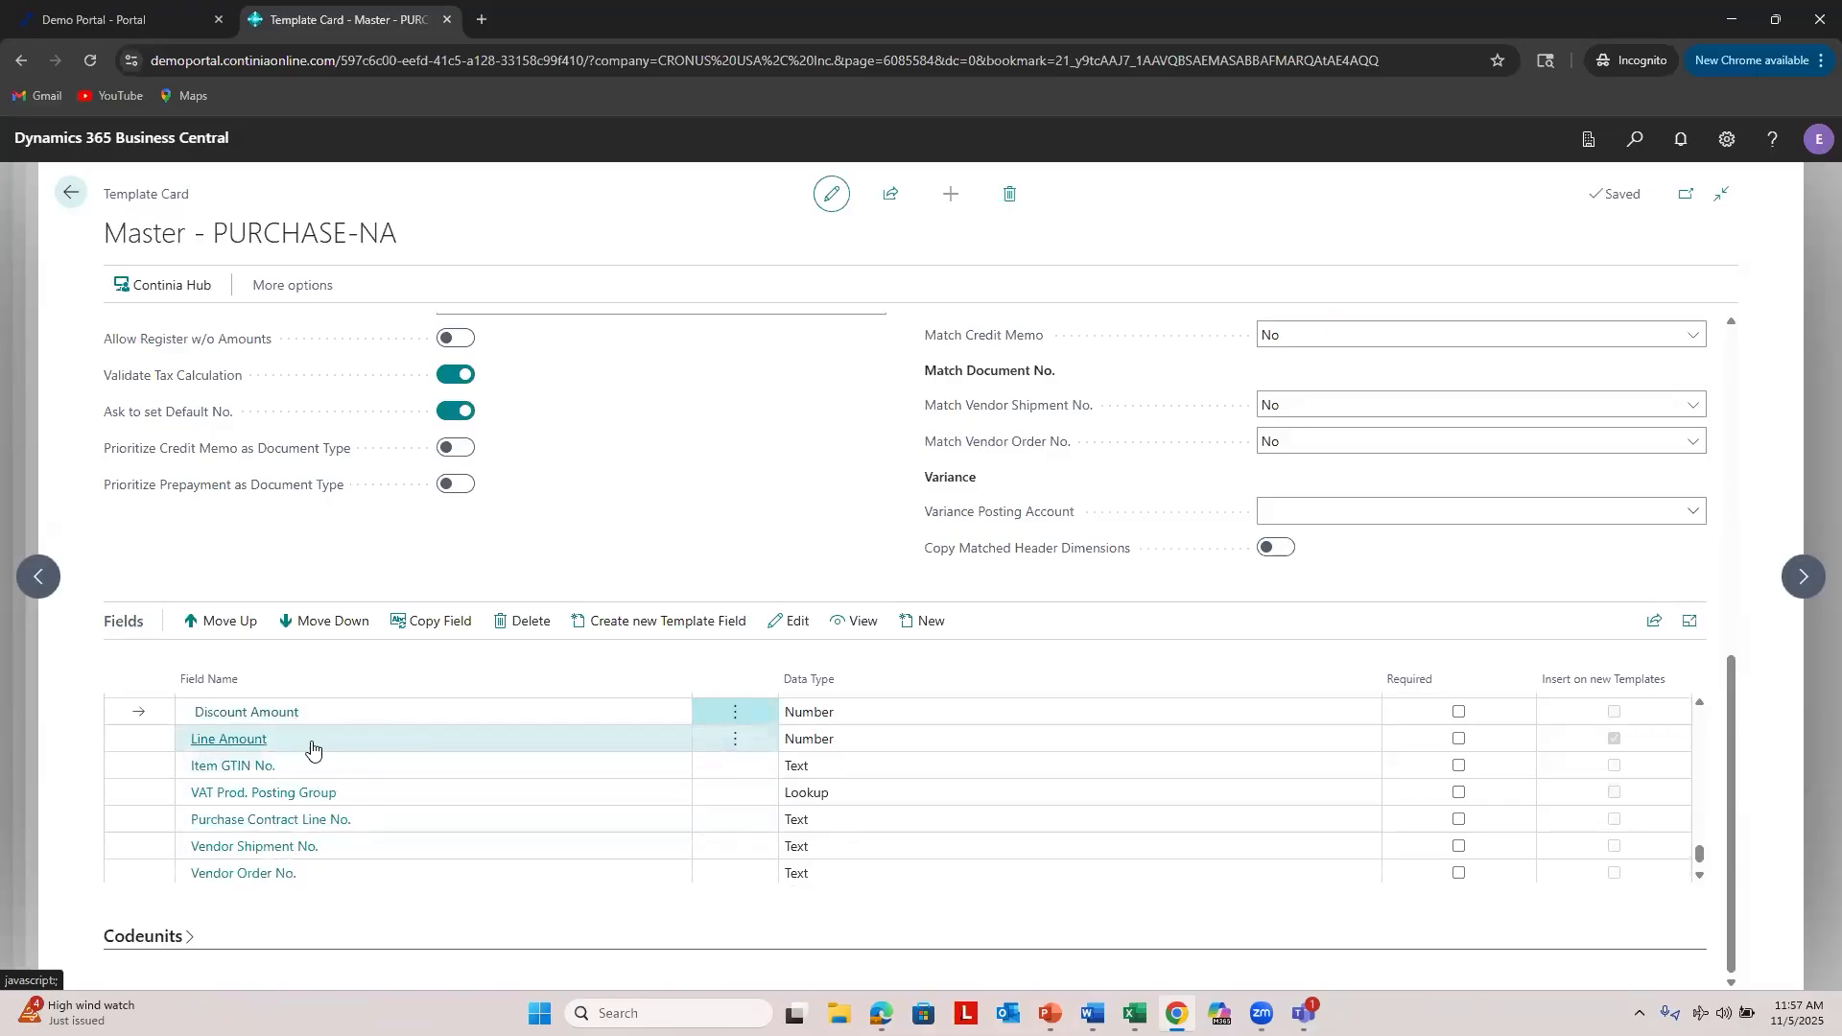
{"action": "scroll", "coordinate": [307, 748], "scroll_direction": "down", "scroll_amount": 1}
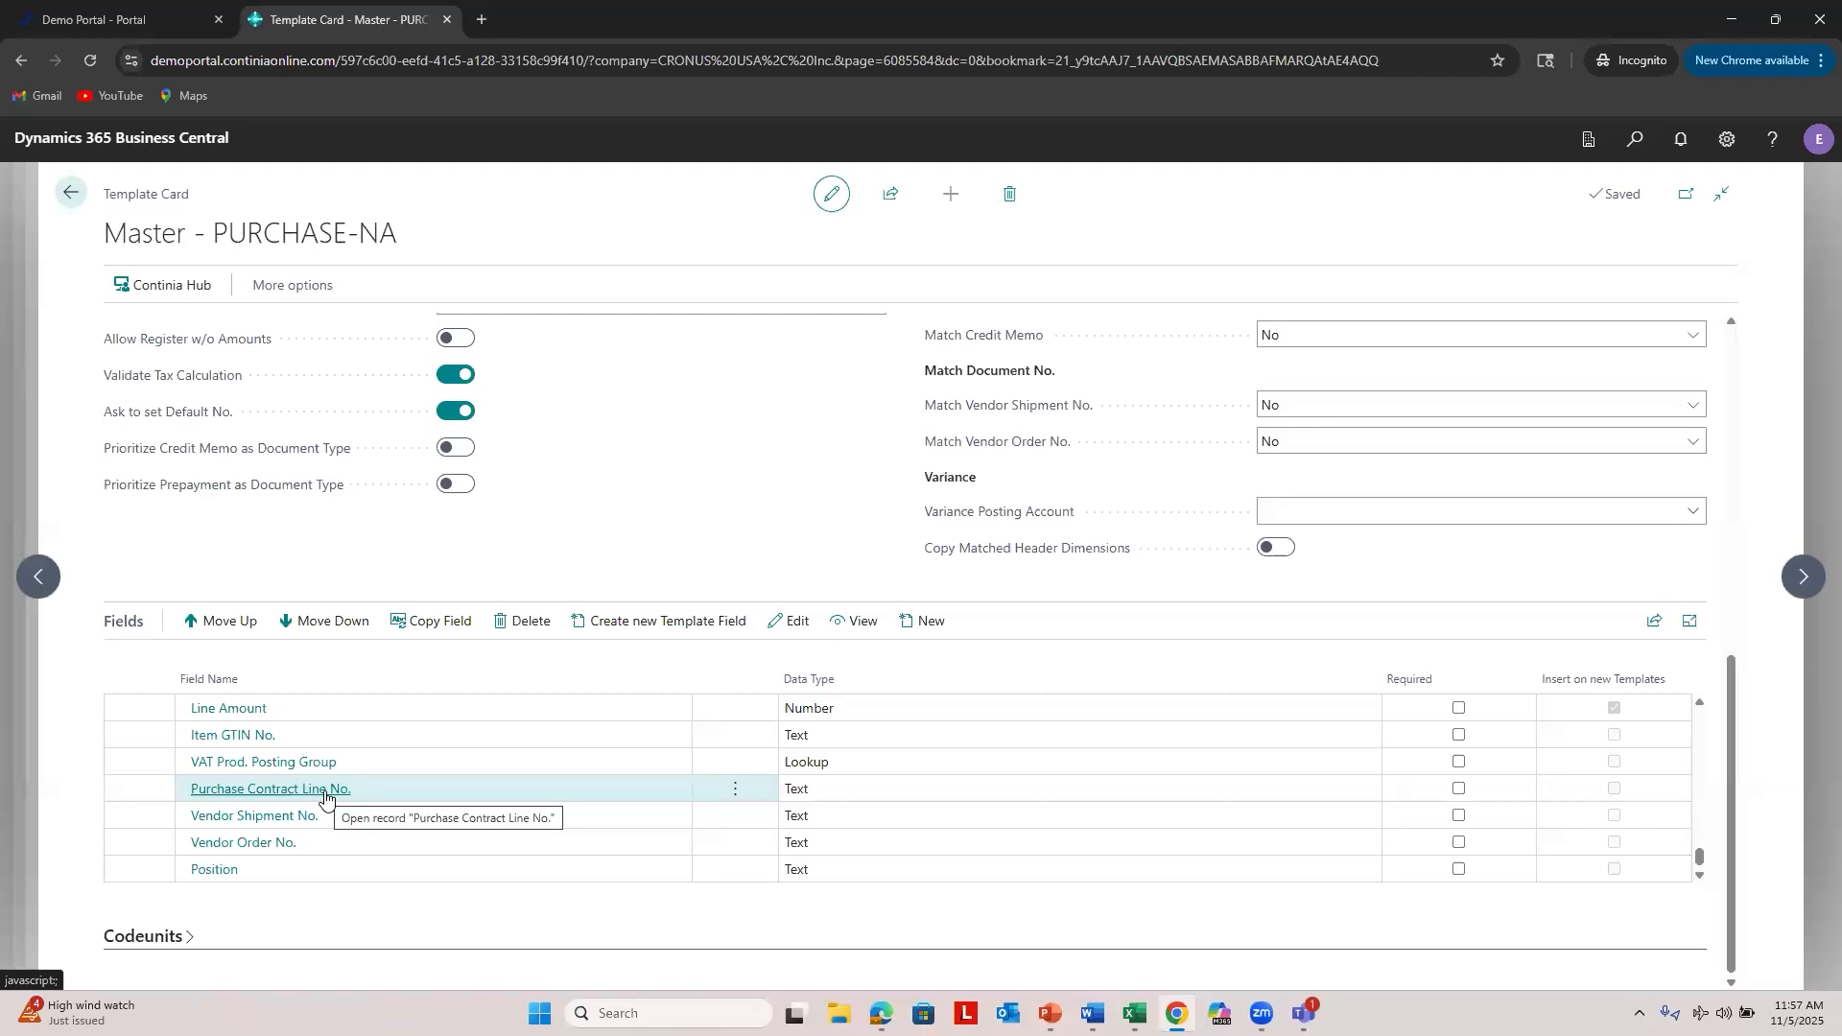
{"action": "scroll", "coordinate": [328, 795], "scroll_direction": "up", "scroll_amount": 5}
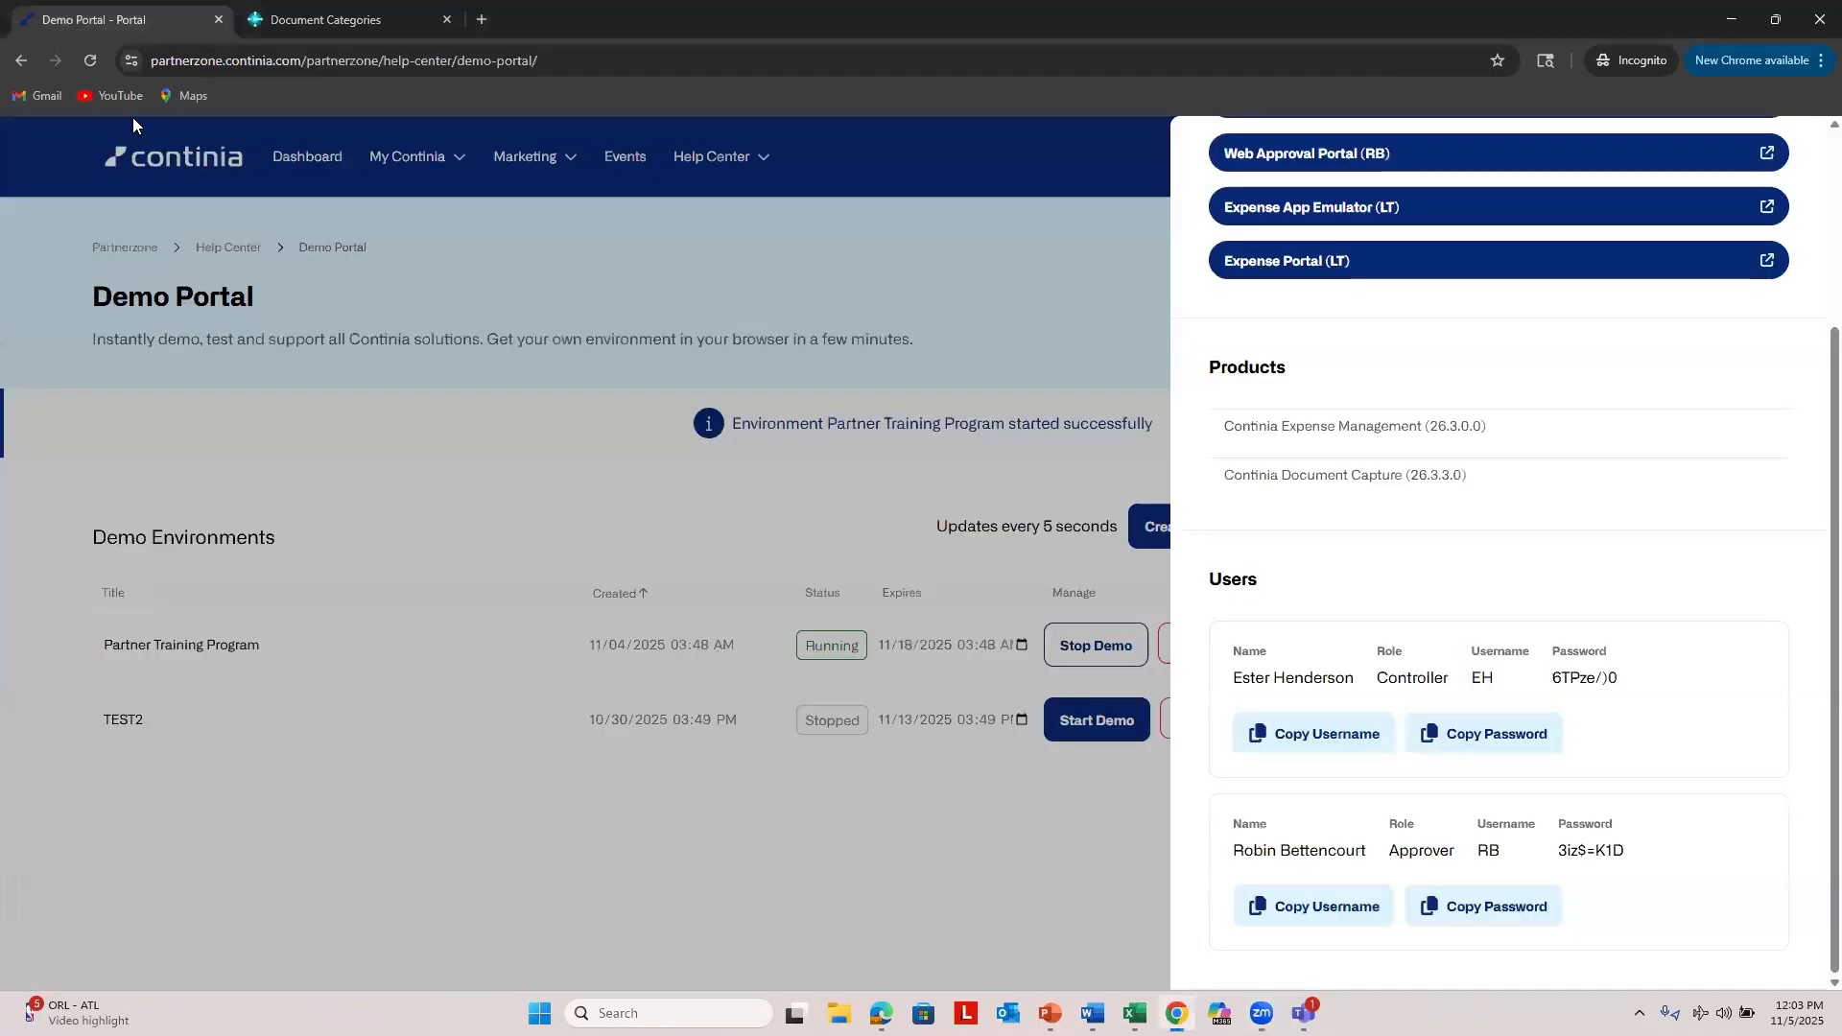
Step: Switch to the Continia Demo Portal, close the environment details and look over the Help Center and Marketing options
{"action": "left_click", "coordinate": [69, 16]}
{"action": "left_click", "coordinate": [1002, 311]}
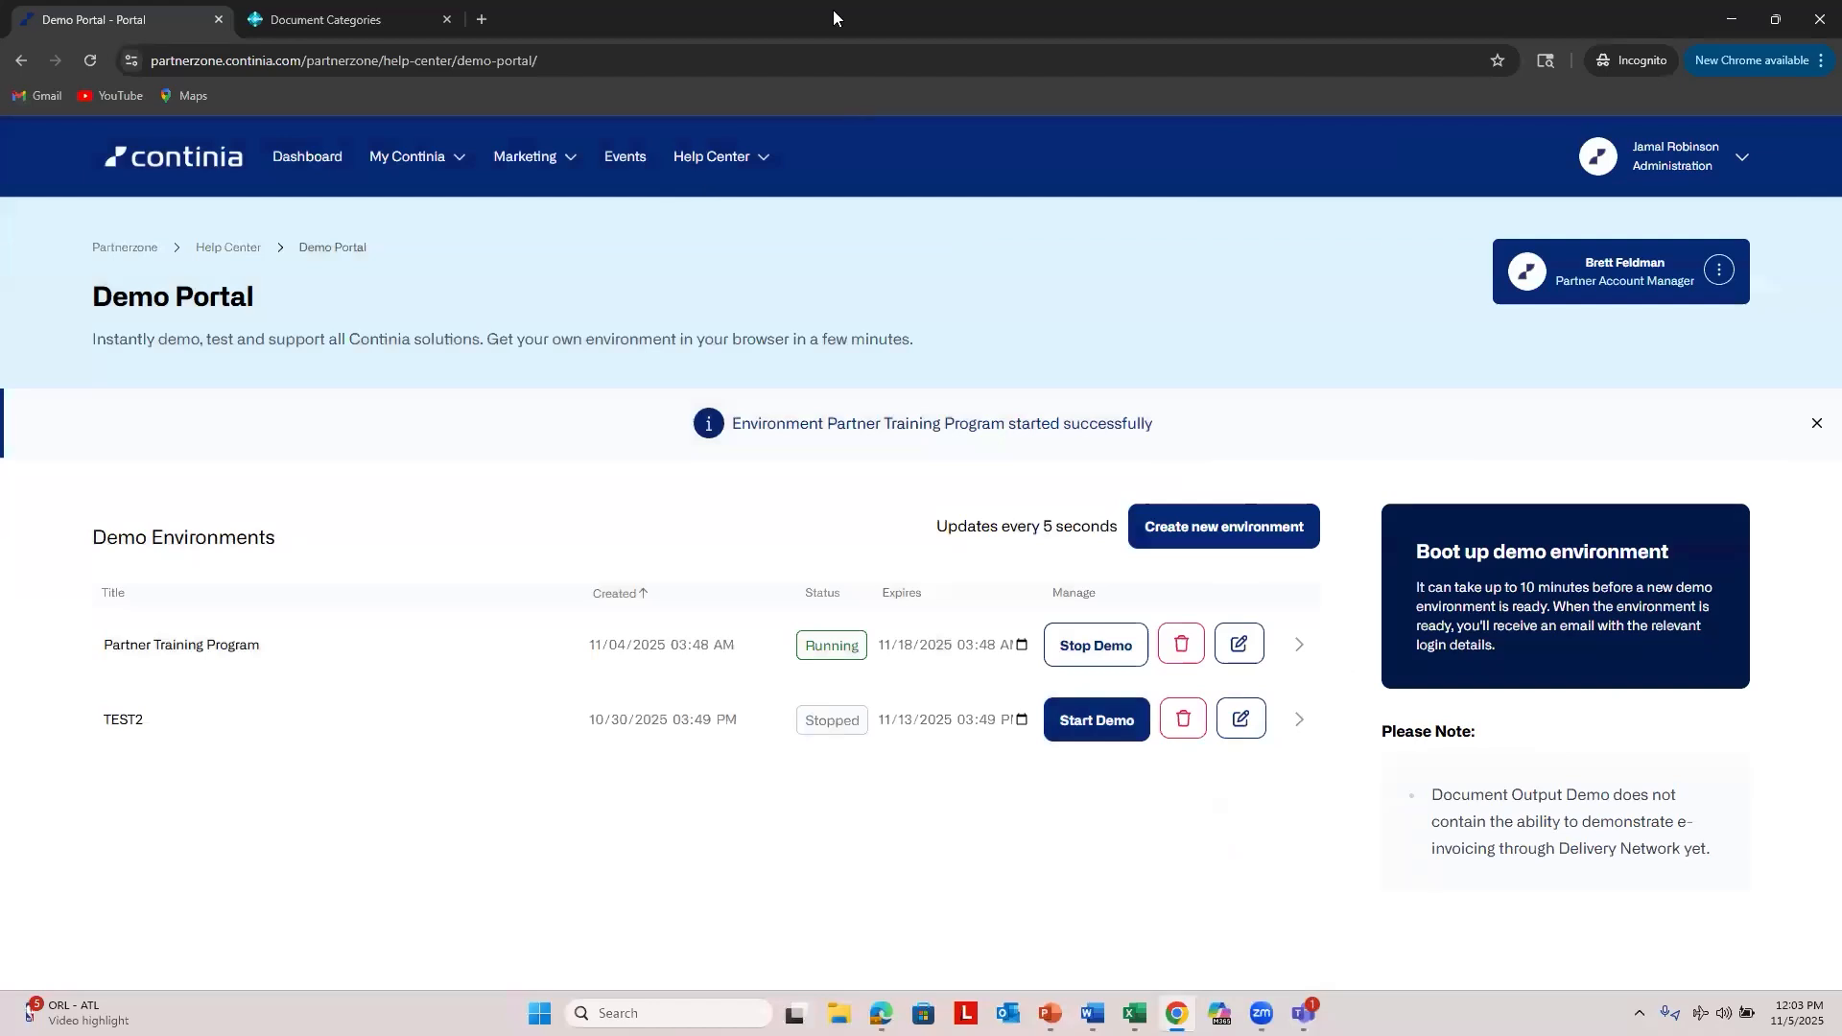
{"action": "left_click", "coordinate": [719, 153]}
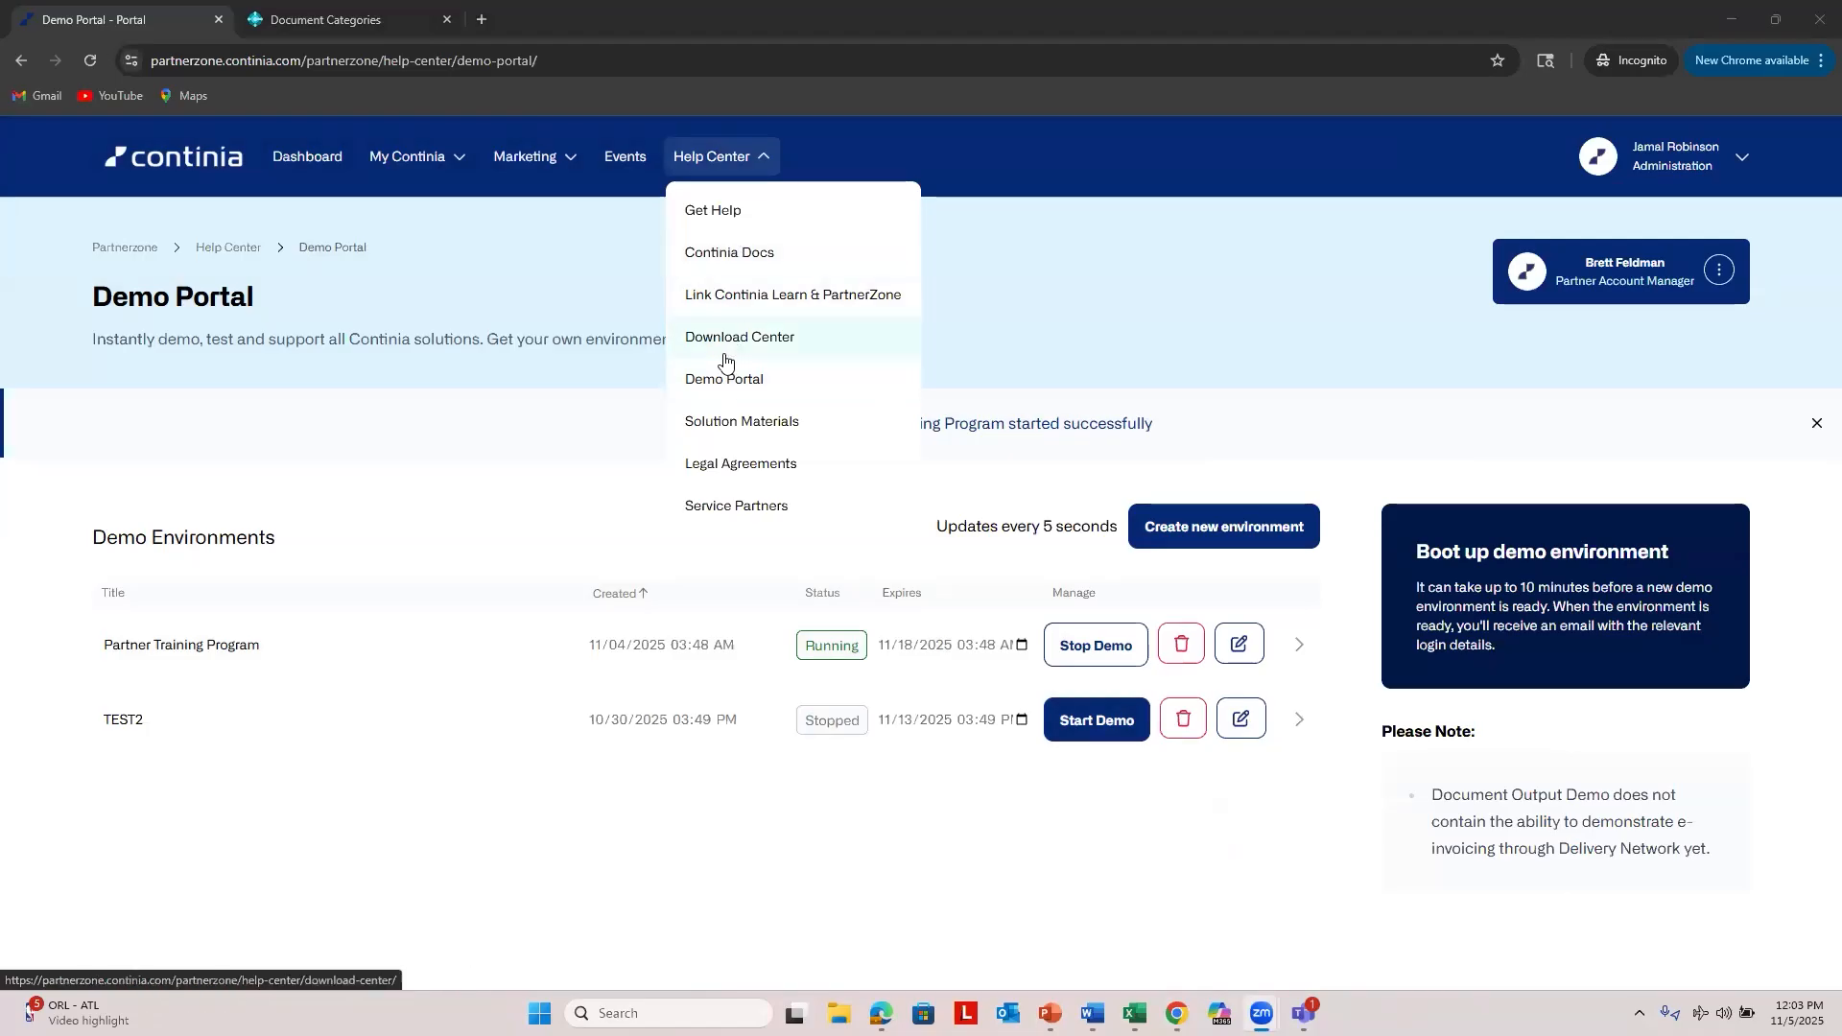
{"action": "left_click", "coordinate": [677, 213]}
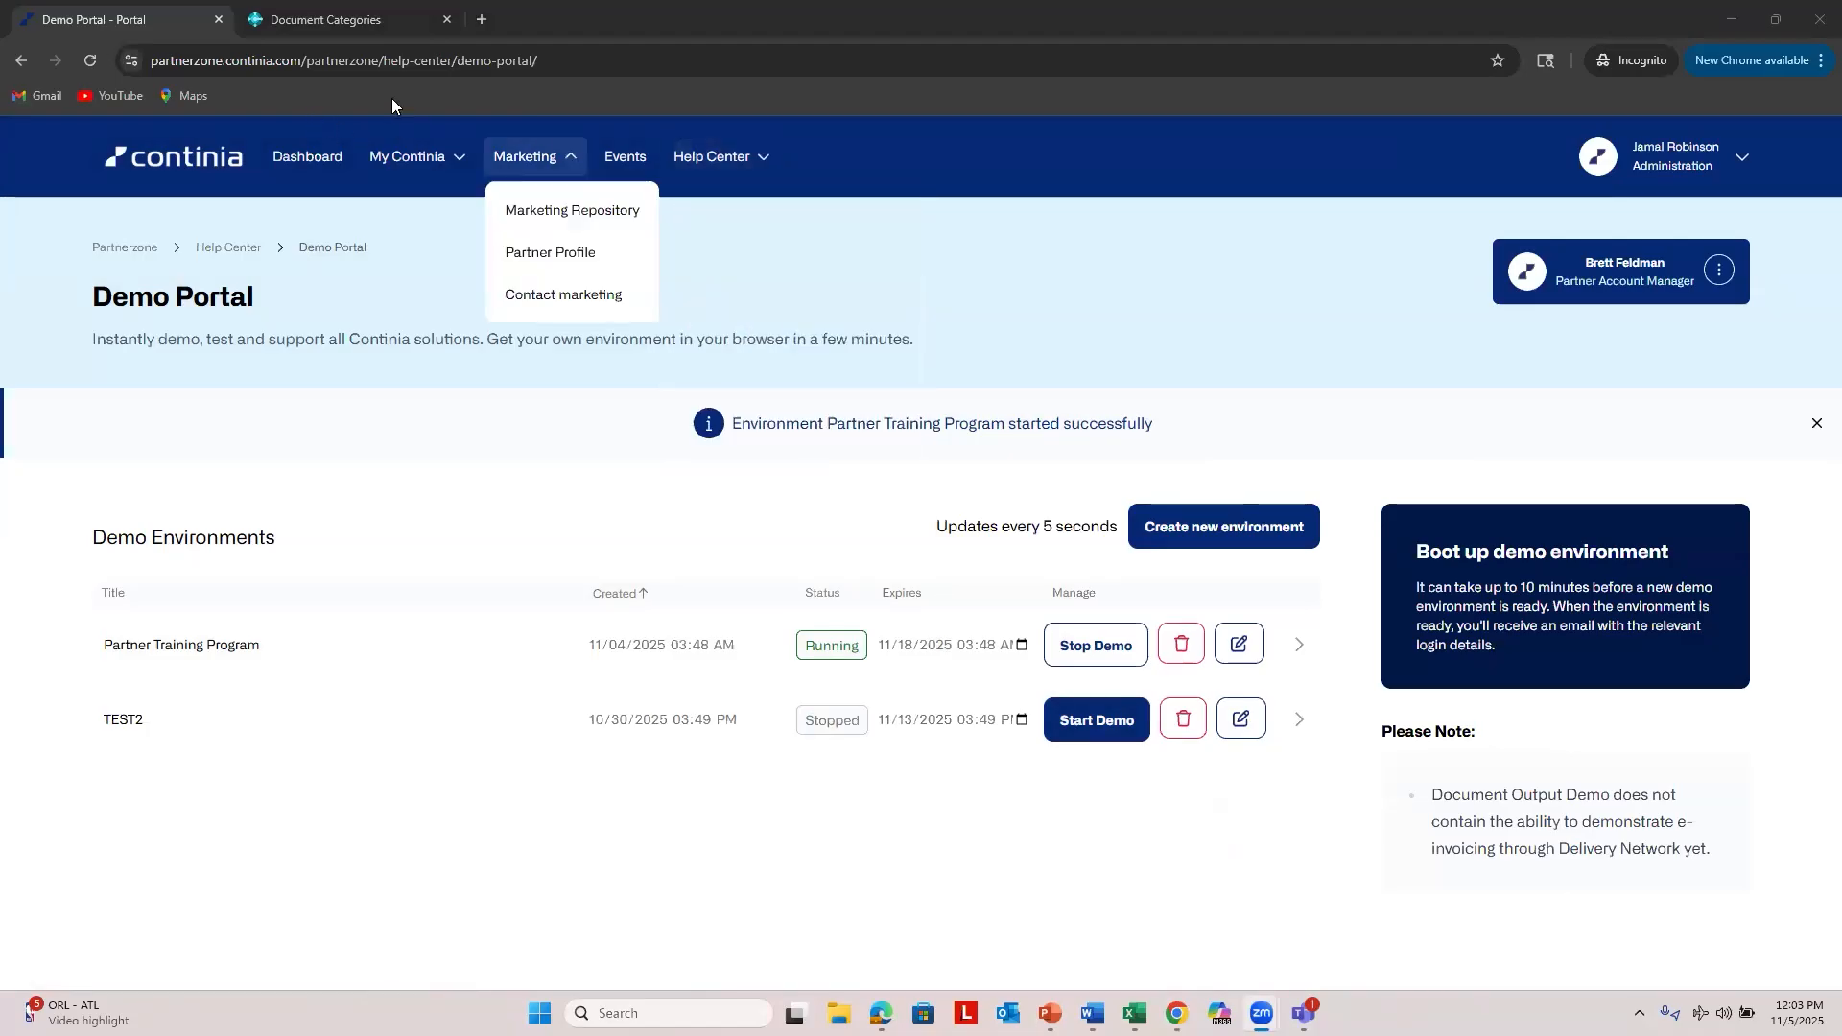
Step: Return to Document Categories in Business Central, import the waiting PURCHASE files and open the category's documents to register
{"action": "left_click", "coordinate": [285, 21]}
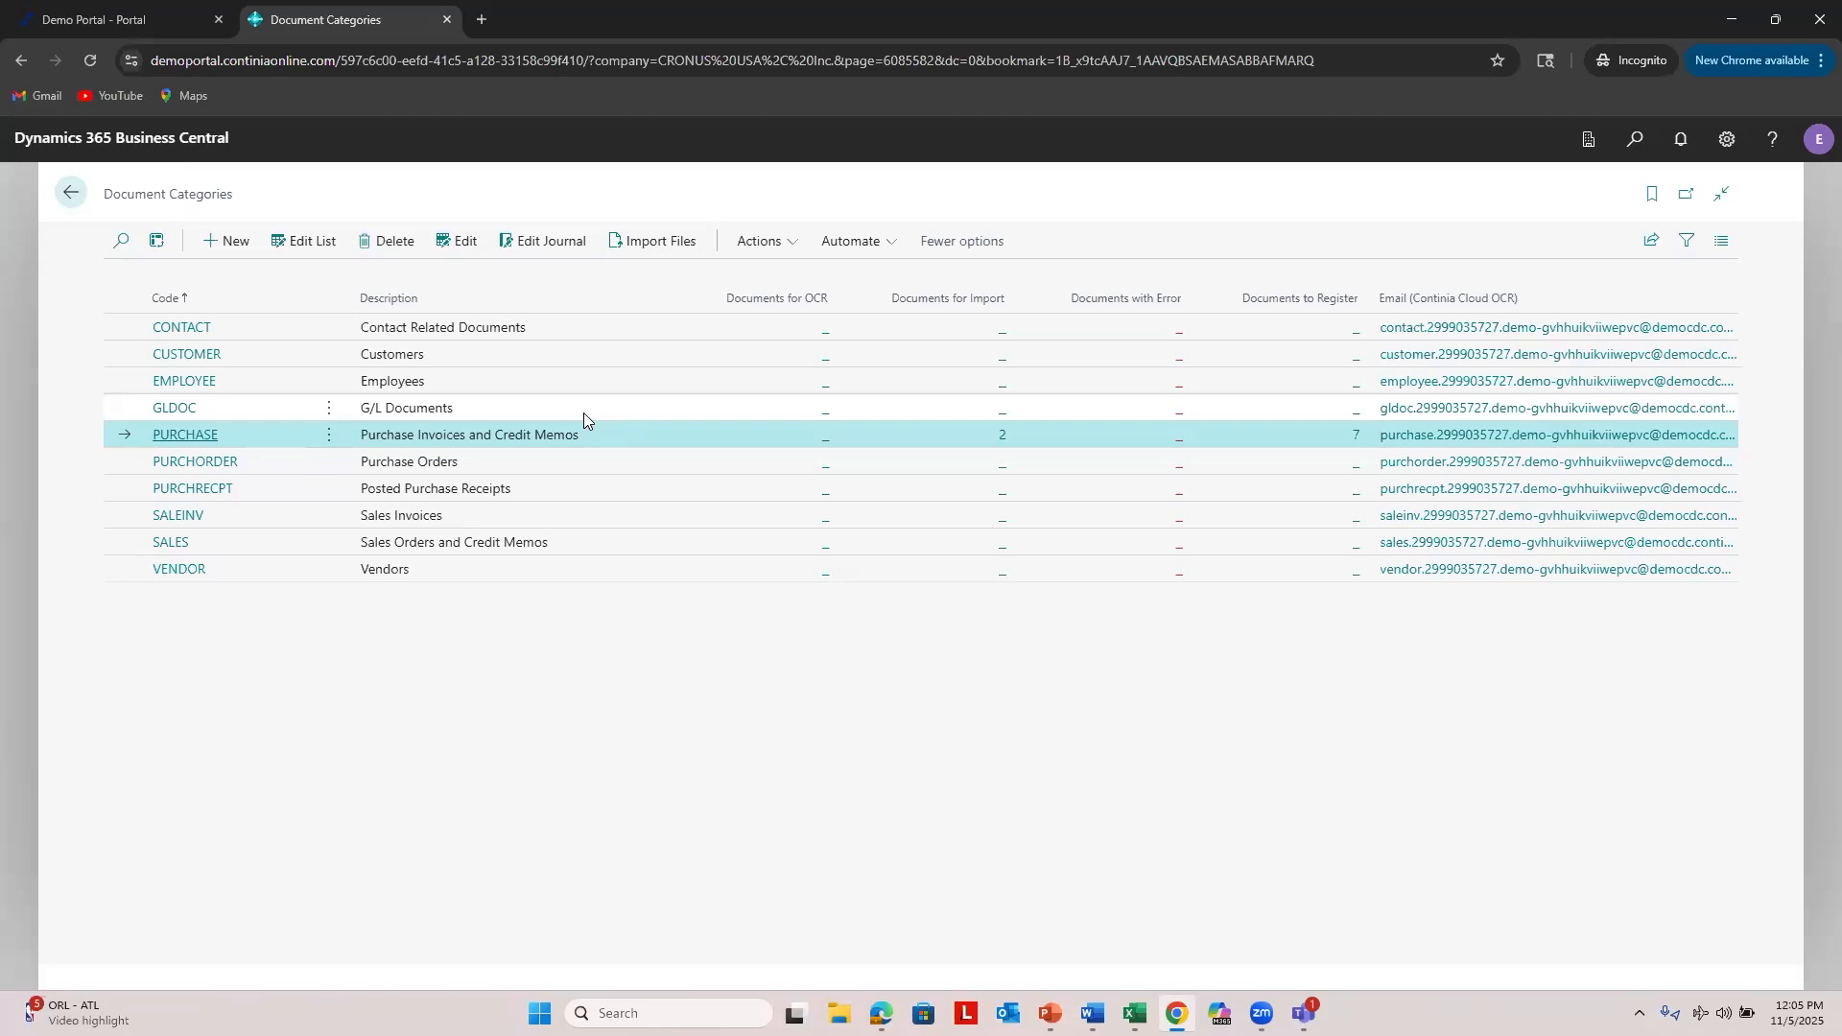
{"action": "mouse_move", "coordinate": [712, 291]}
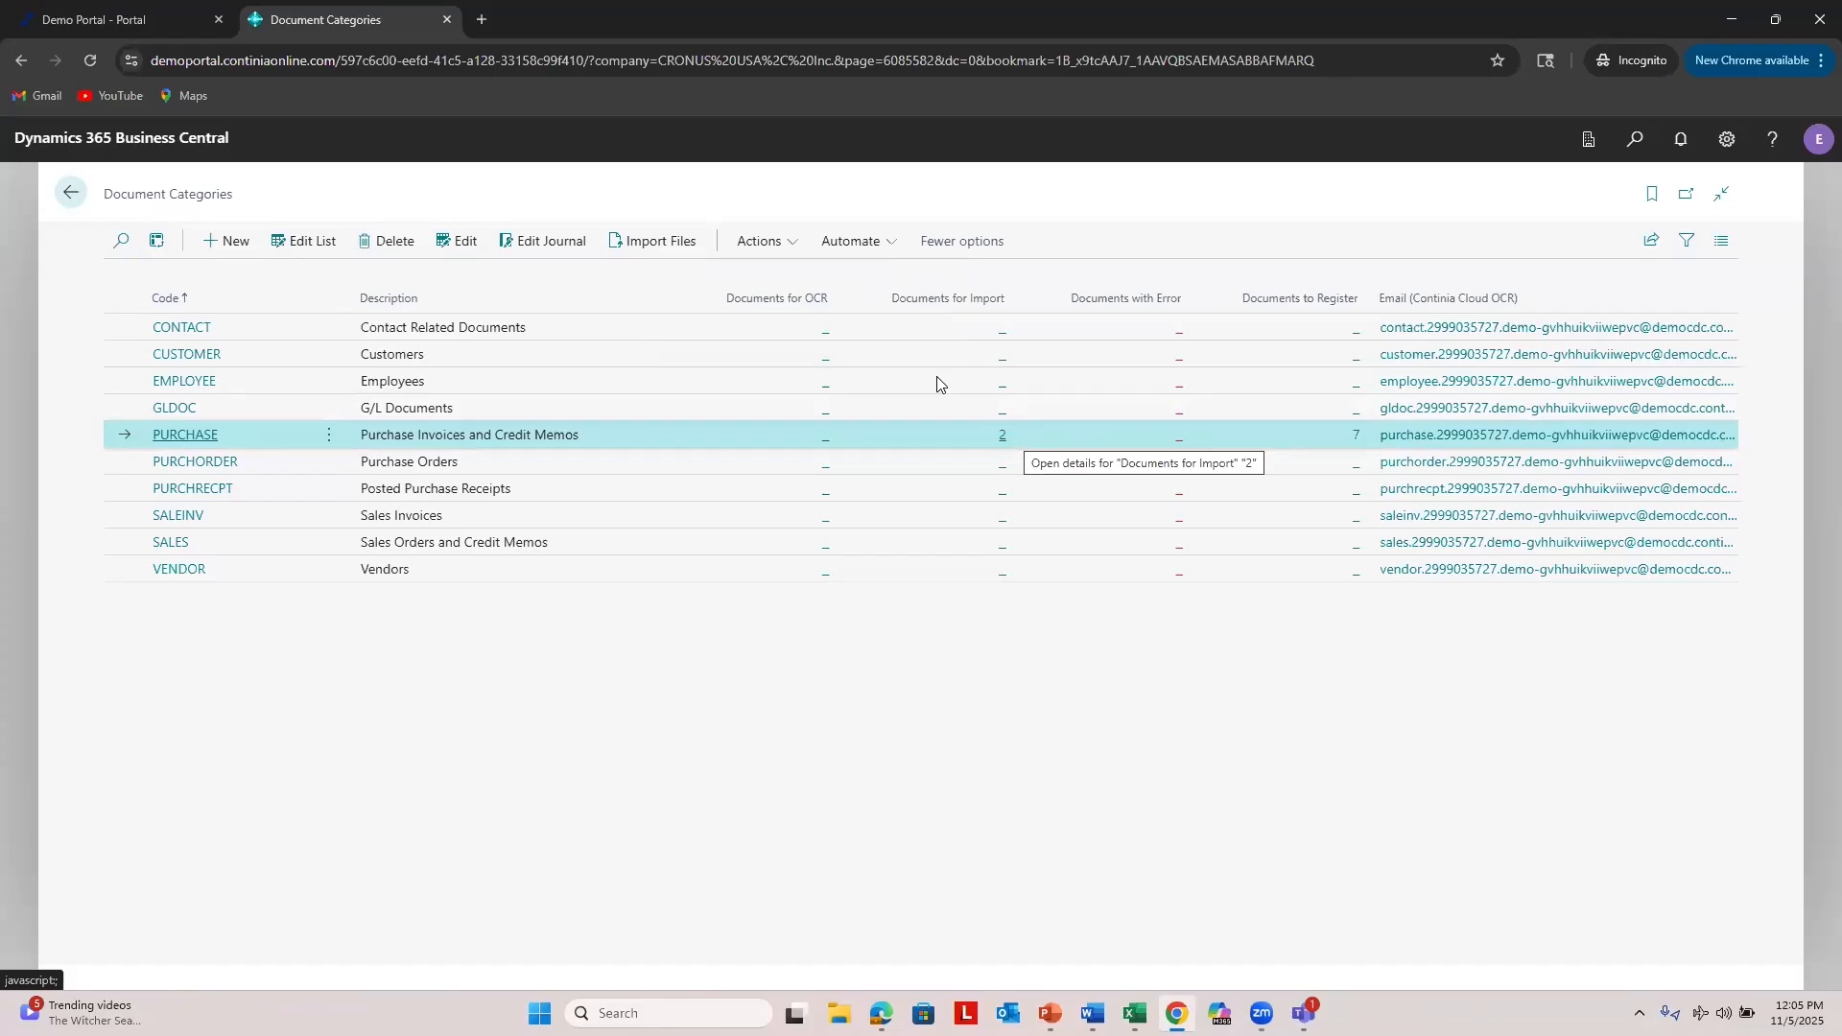
{"action": "left_click", "coordinate": [626, 247]}
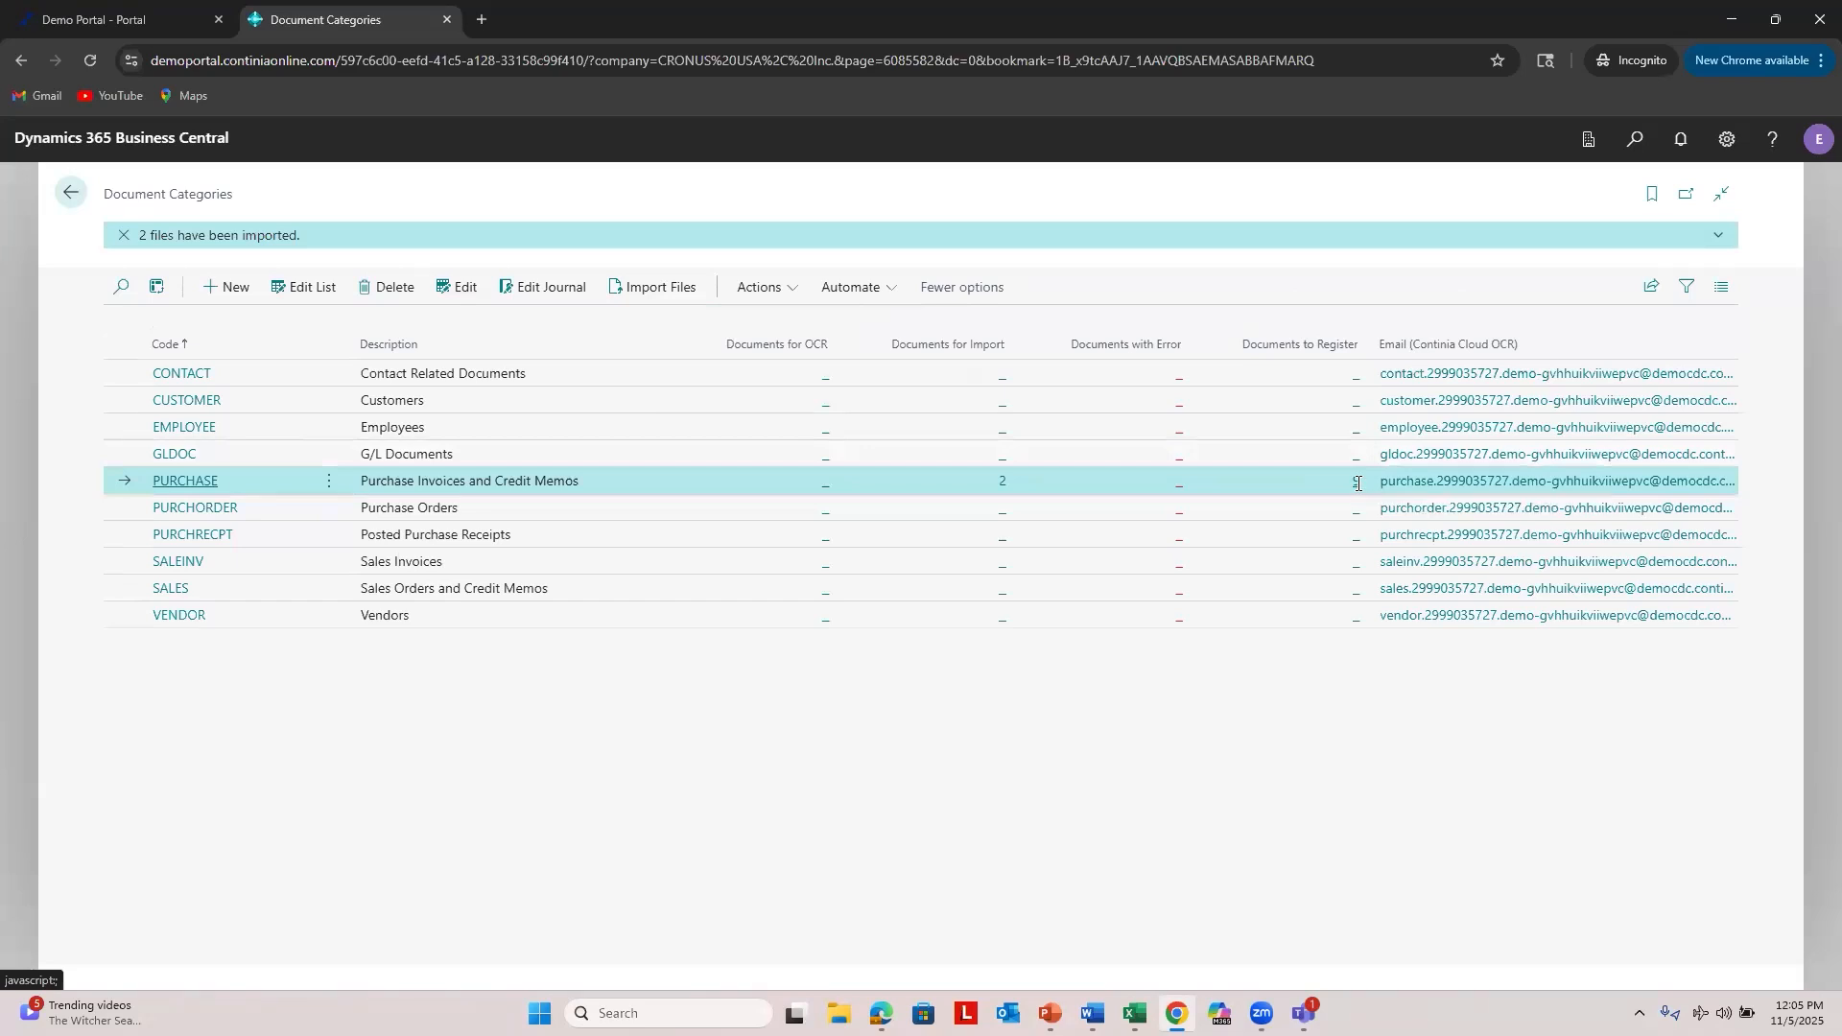
{"action": "left_click", "coordinate": [1357, 482]}
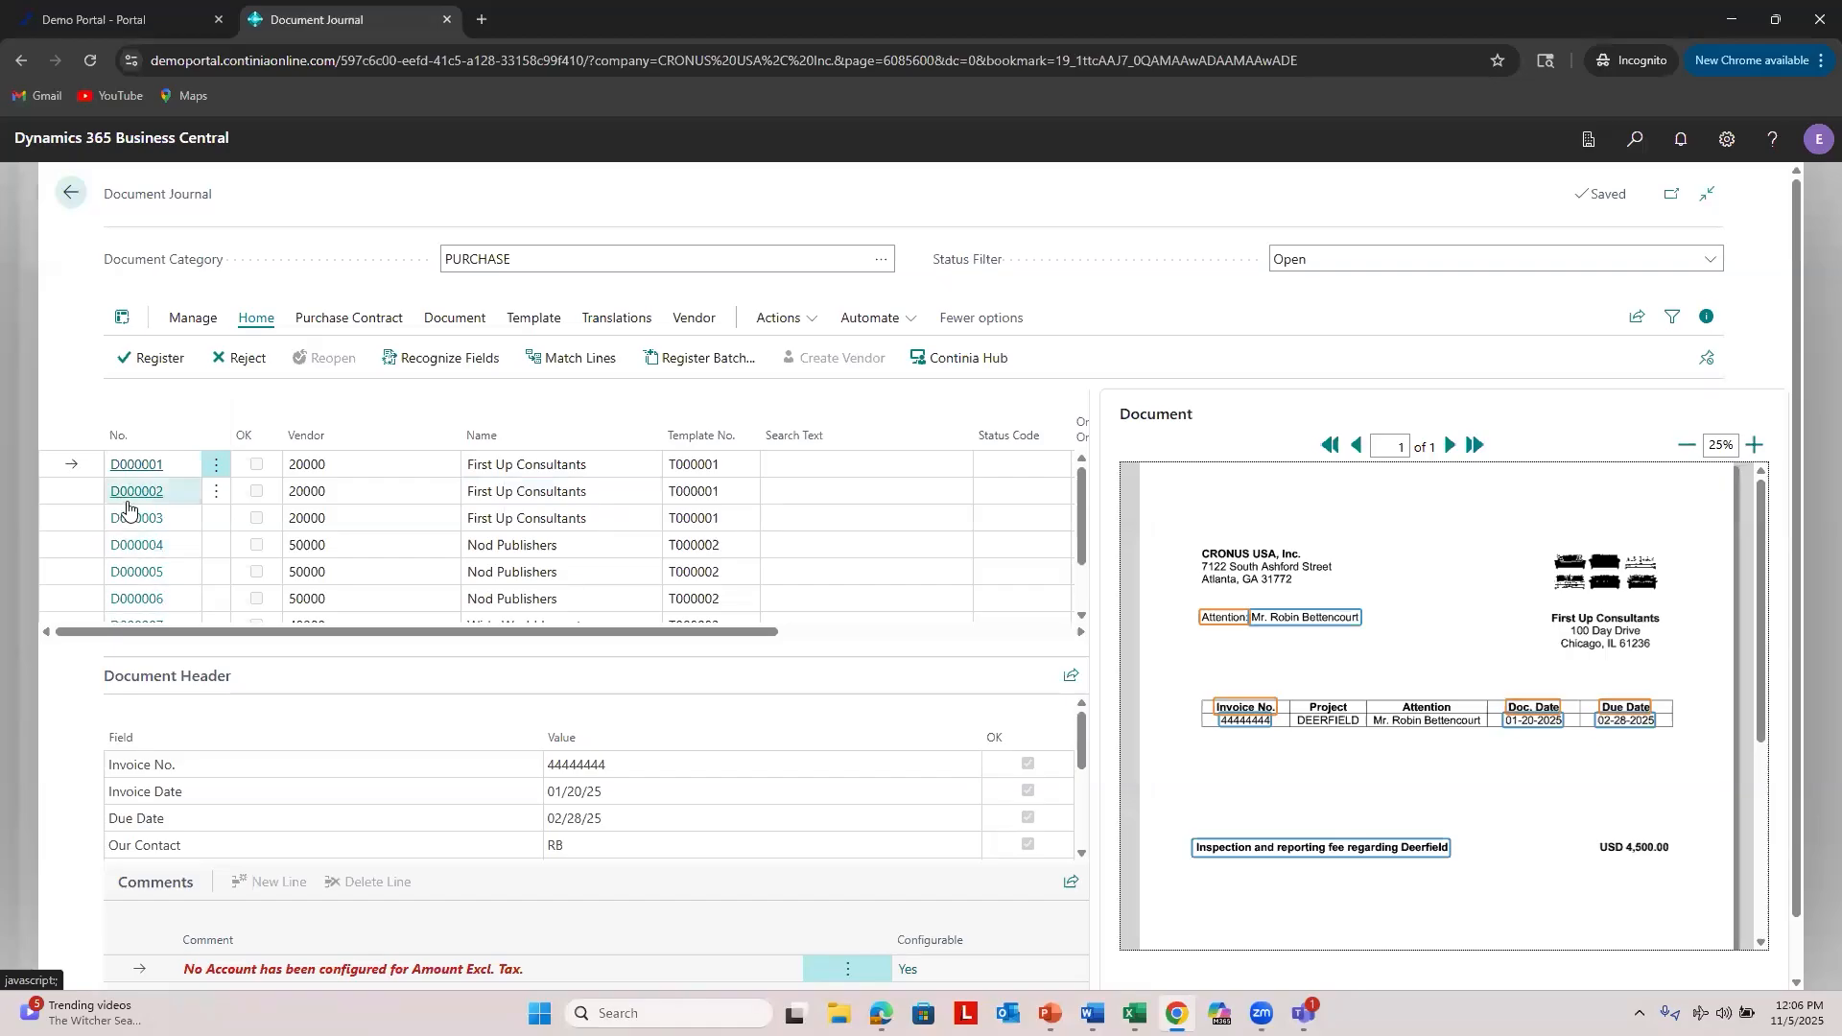
Step: Look over the PURCHASE documents in the journal and their columns up to Amount Incl. Tax
{"action": "scroll", "coordinate": [134, 510], "scroll_direction": "down", "scroll_amount": 3}
{"action": "scroll", "coordinate": [152, 499], "scroll_direction": "up", "scroll_amount": 2}
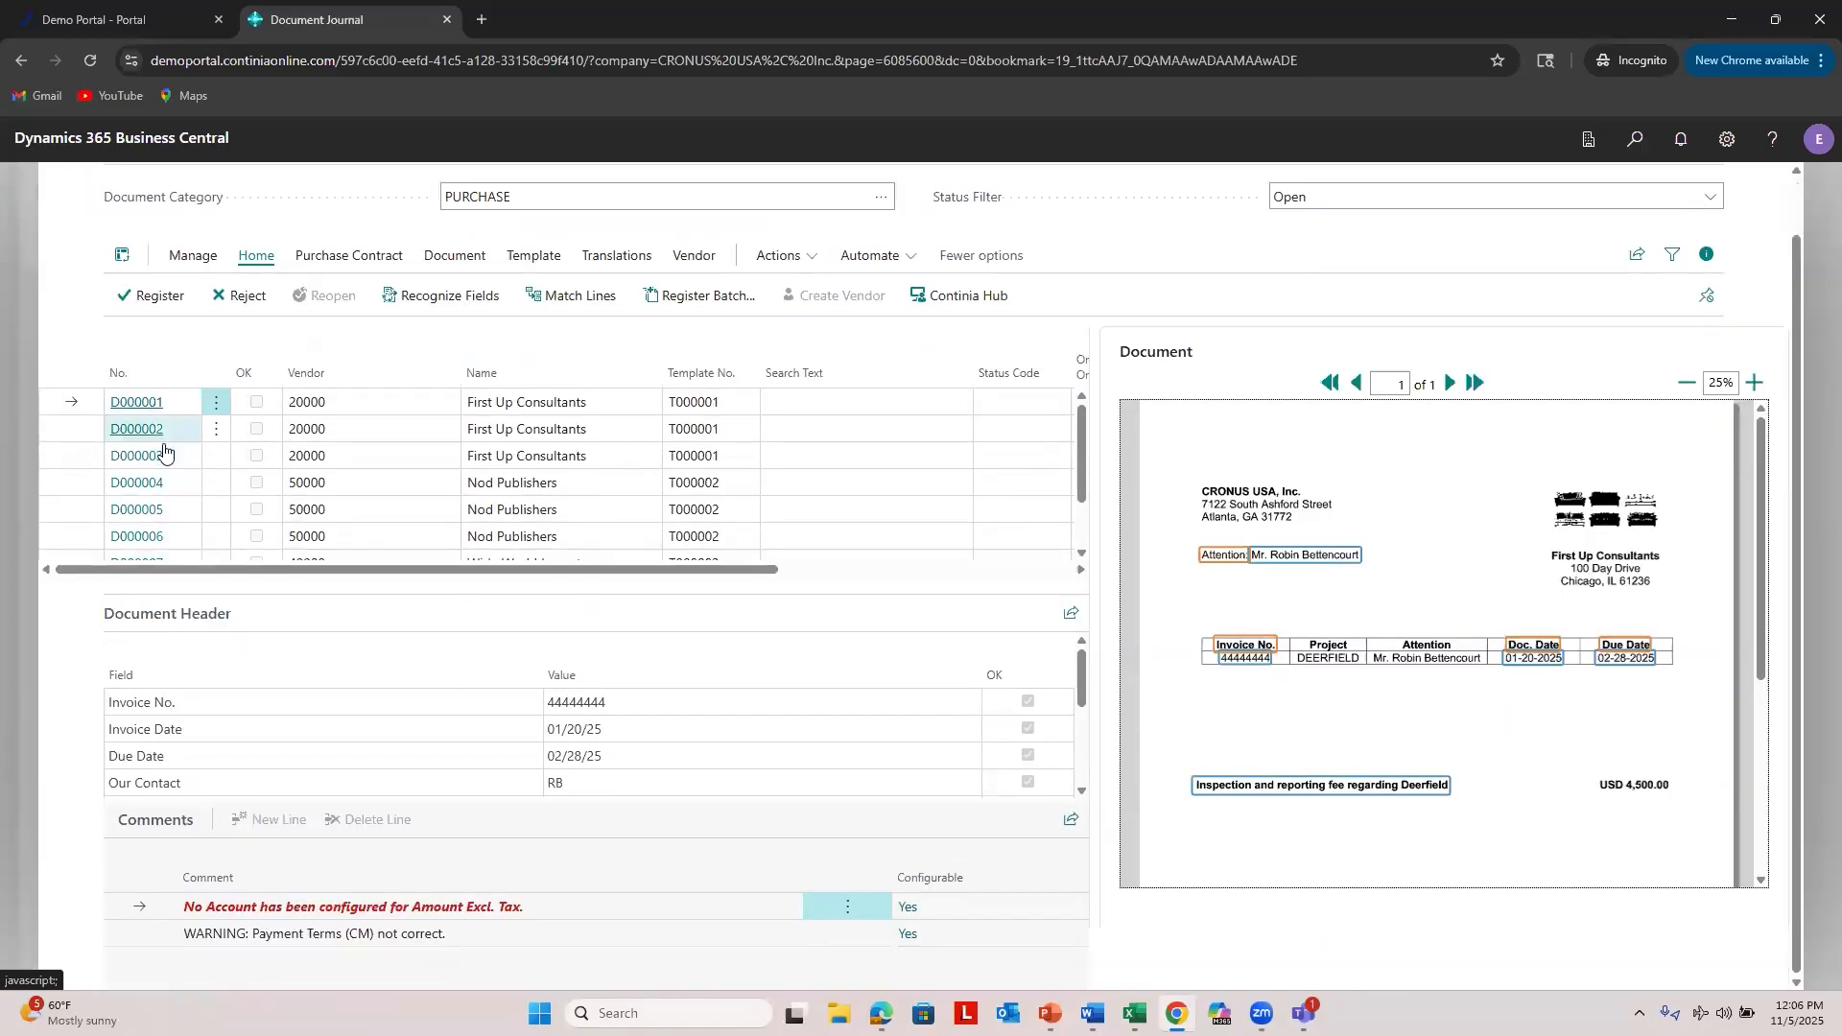
{"action": "scroll", "coordinate": [164, 450], "scroll_direction": "up", "scroll_amount": 1}
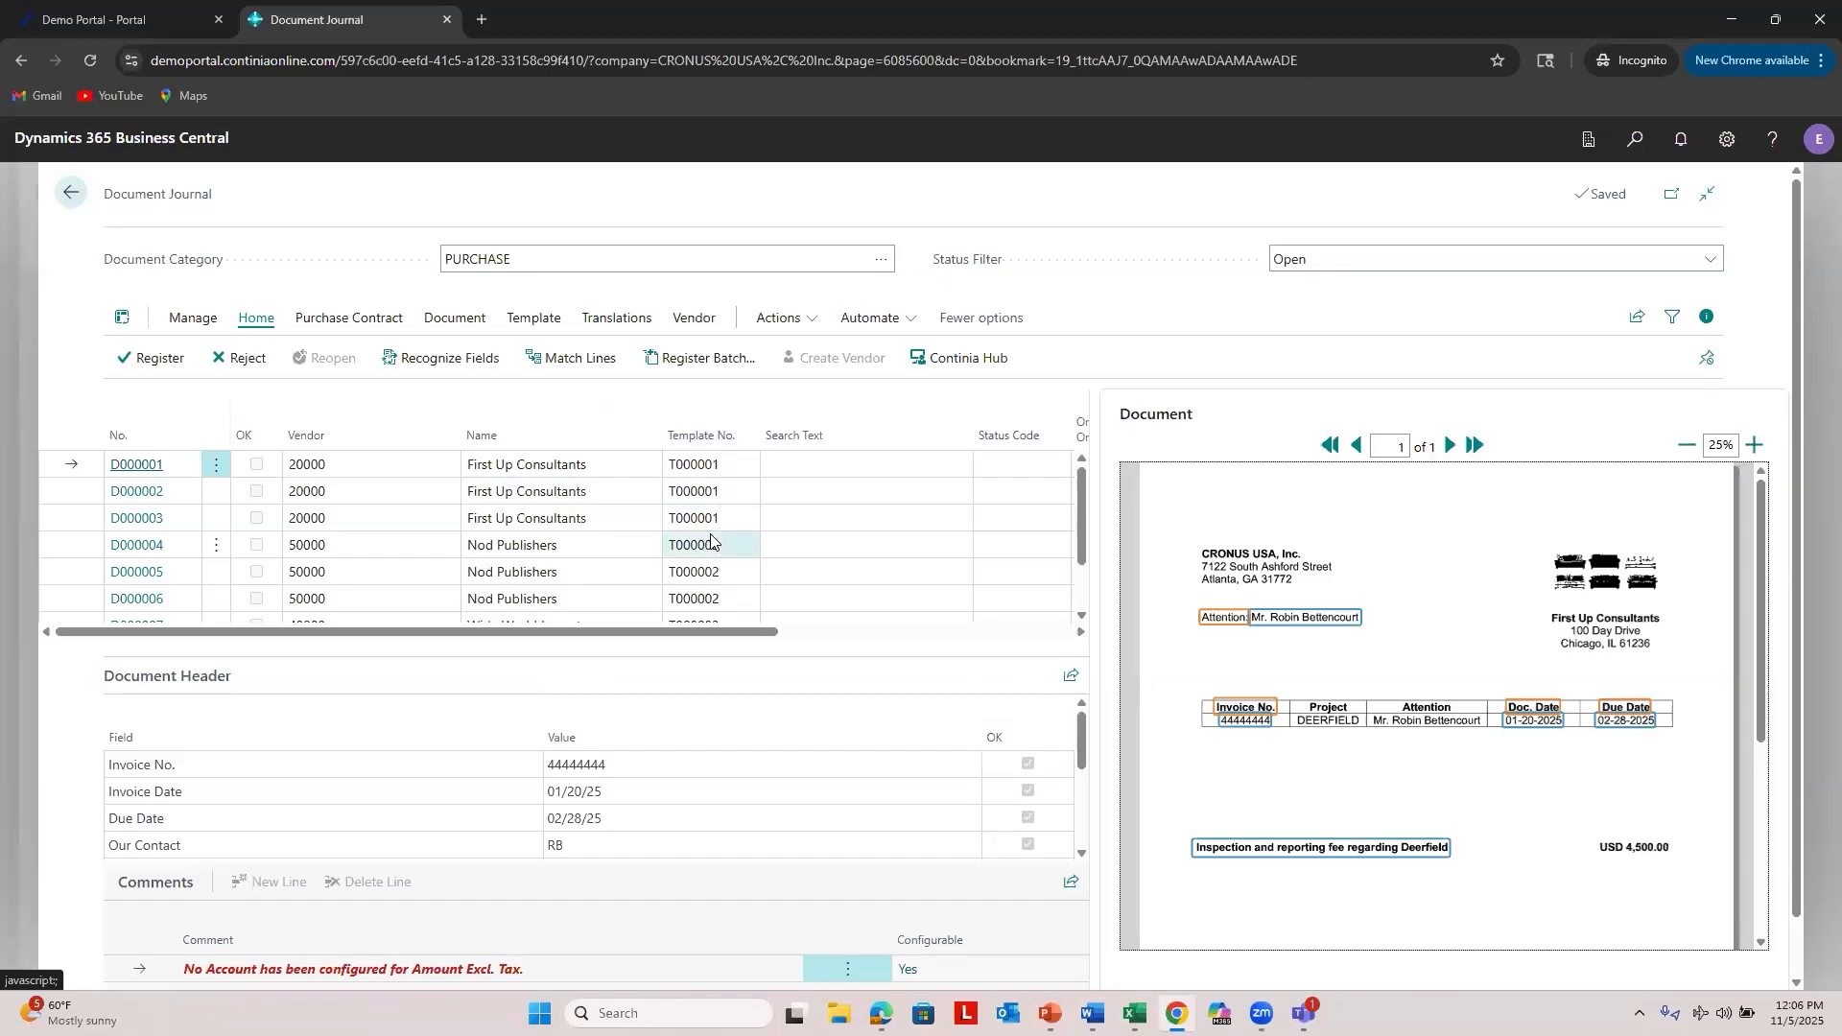
{"action": "left_click_drag", "start_coordinate": [672, 633], "coordinate": [1000, 631]}
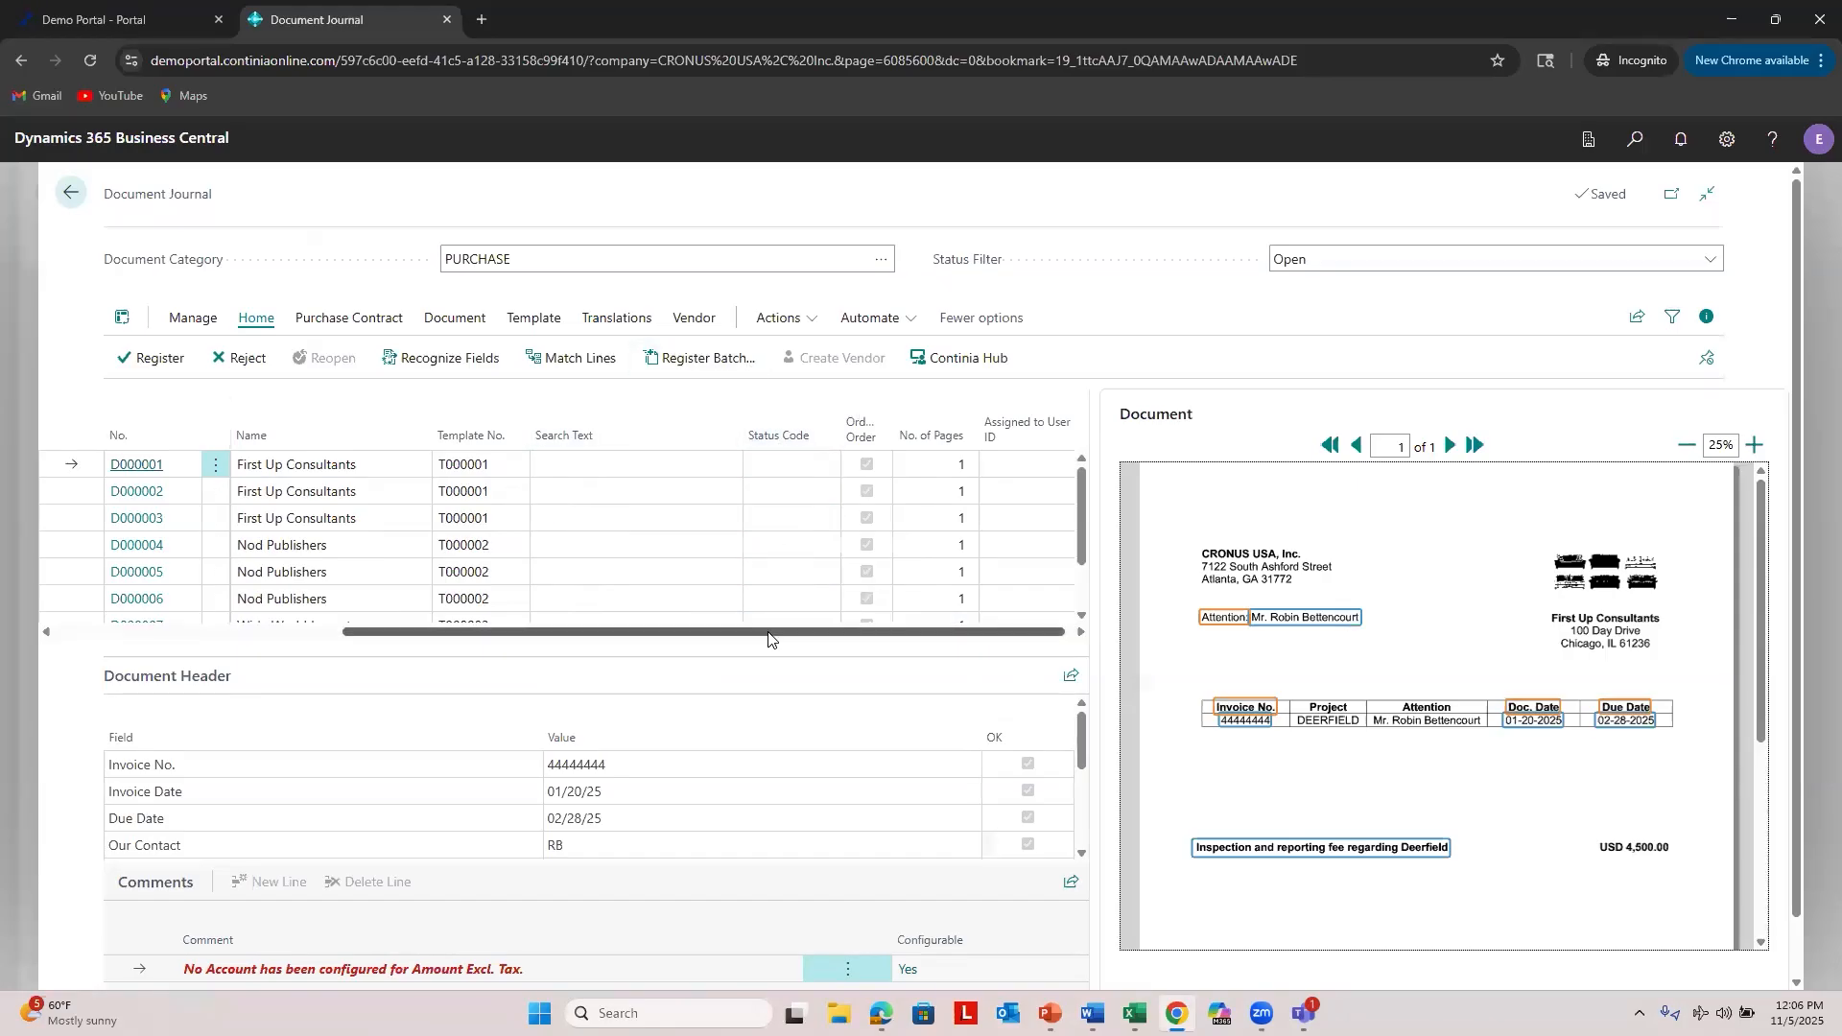
{"action": "scroll", "coordinate": [849, 629], "scroll_direction": "right", "scroll_amount": 3}
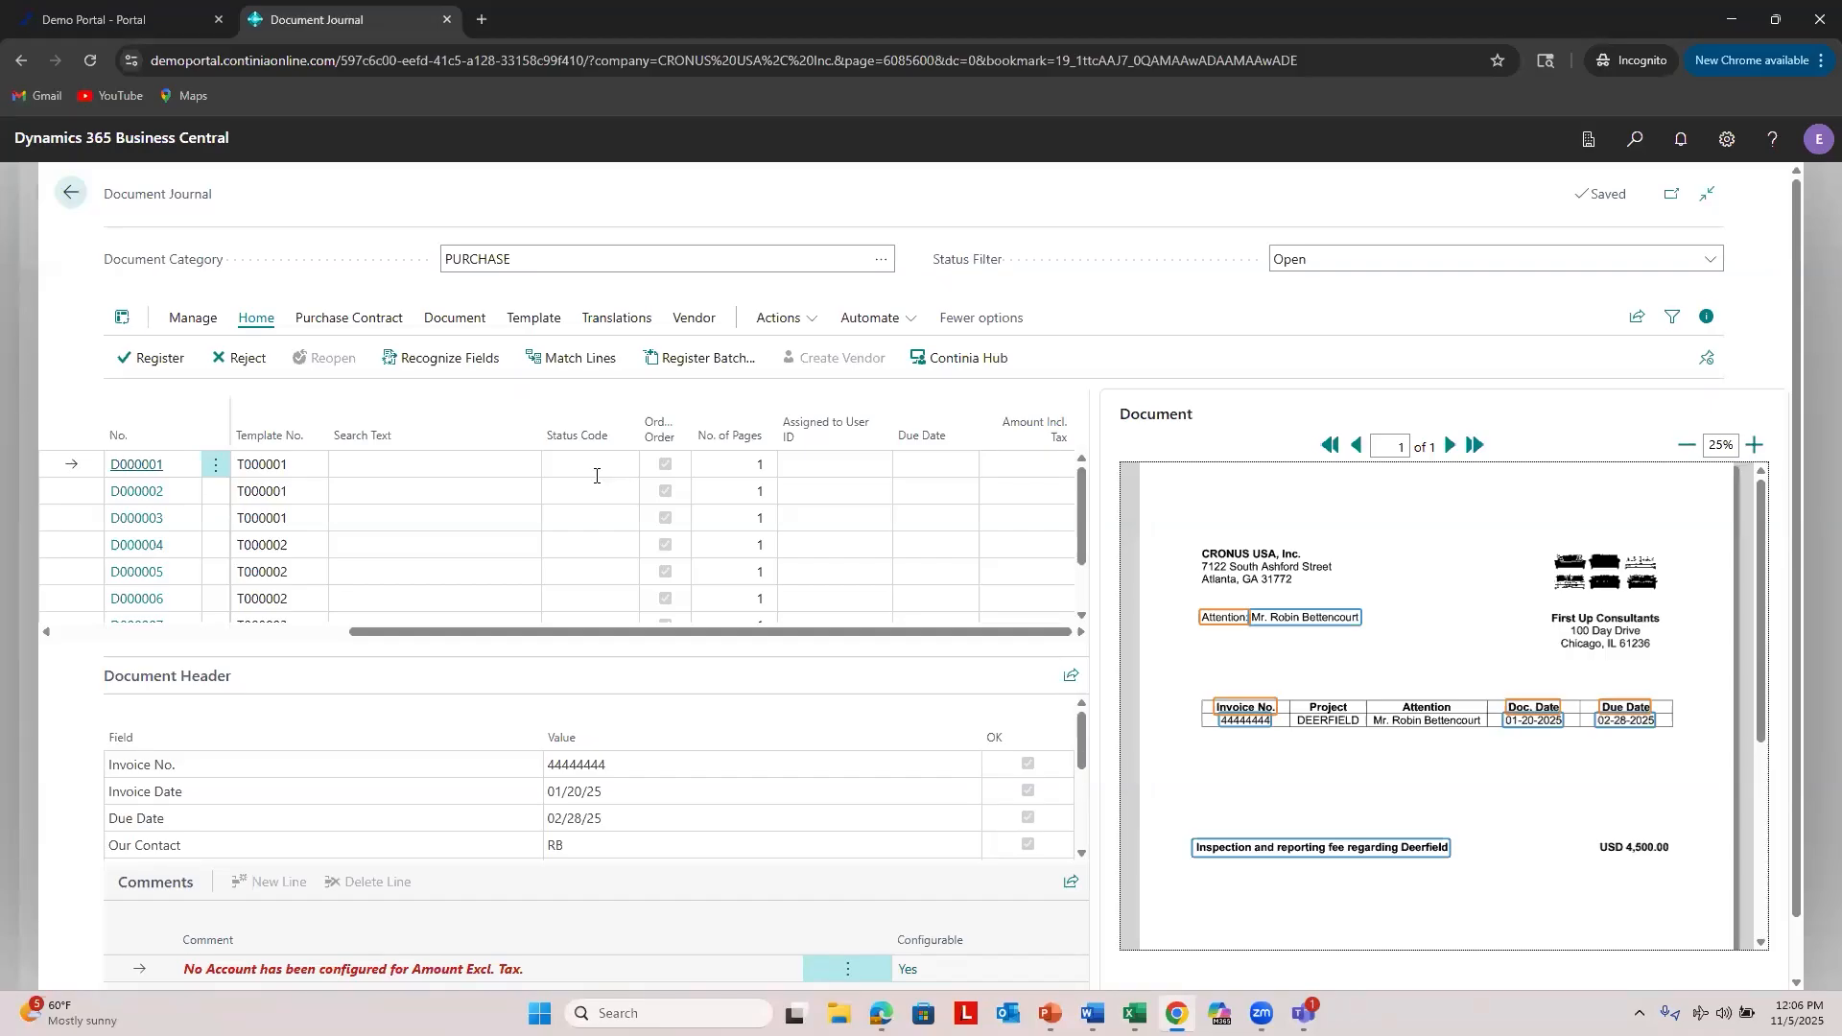
Step: View the Status Code choices for the first document, D000001, without picking one
{"action": "left_click", "coordinate": [594, 468]}
{"action": "left_click", "coordinate": [624, 466]}
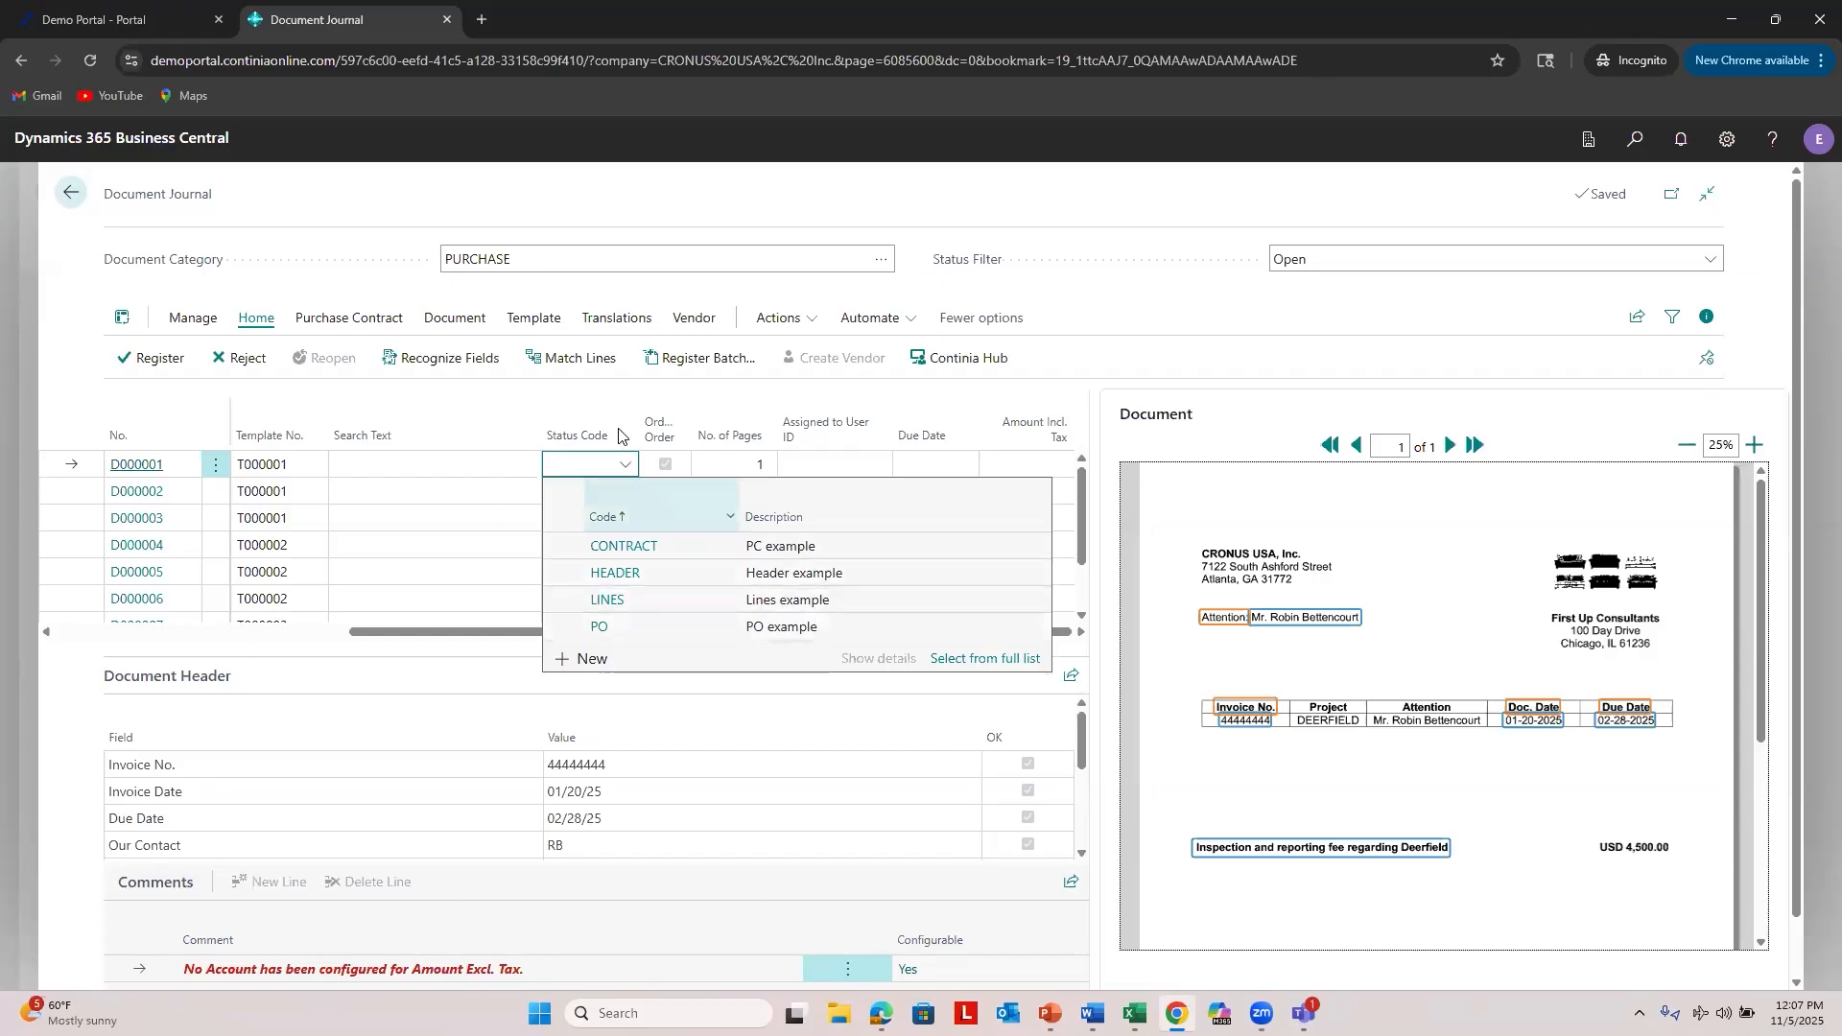
{"action": "left_click", "coordinate": [602, 464]}
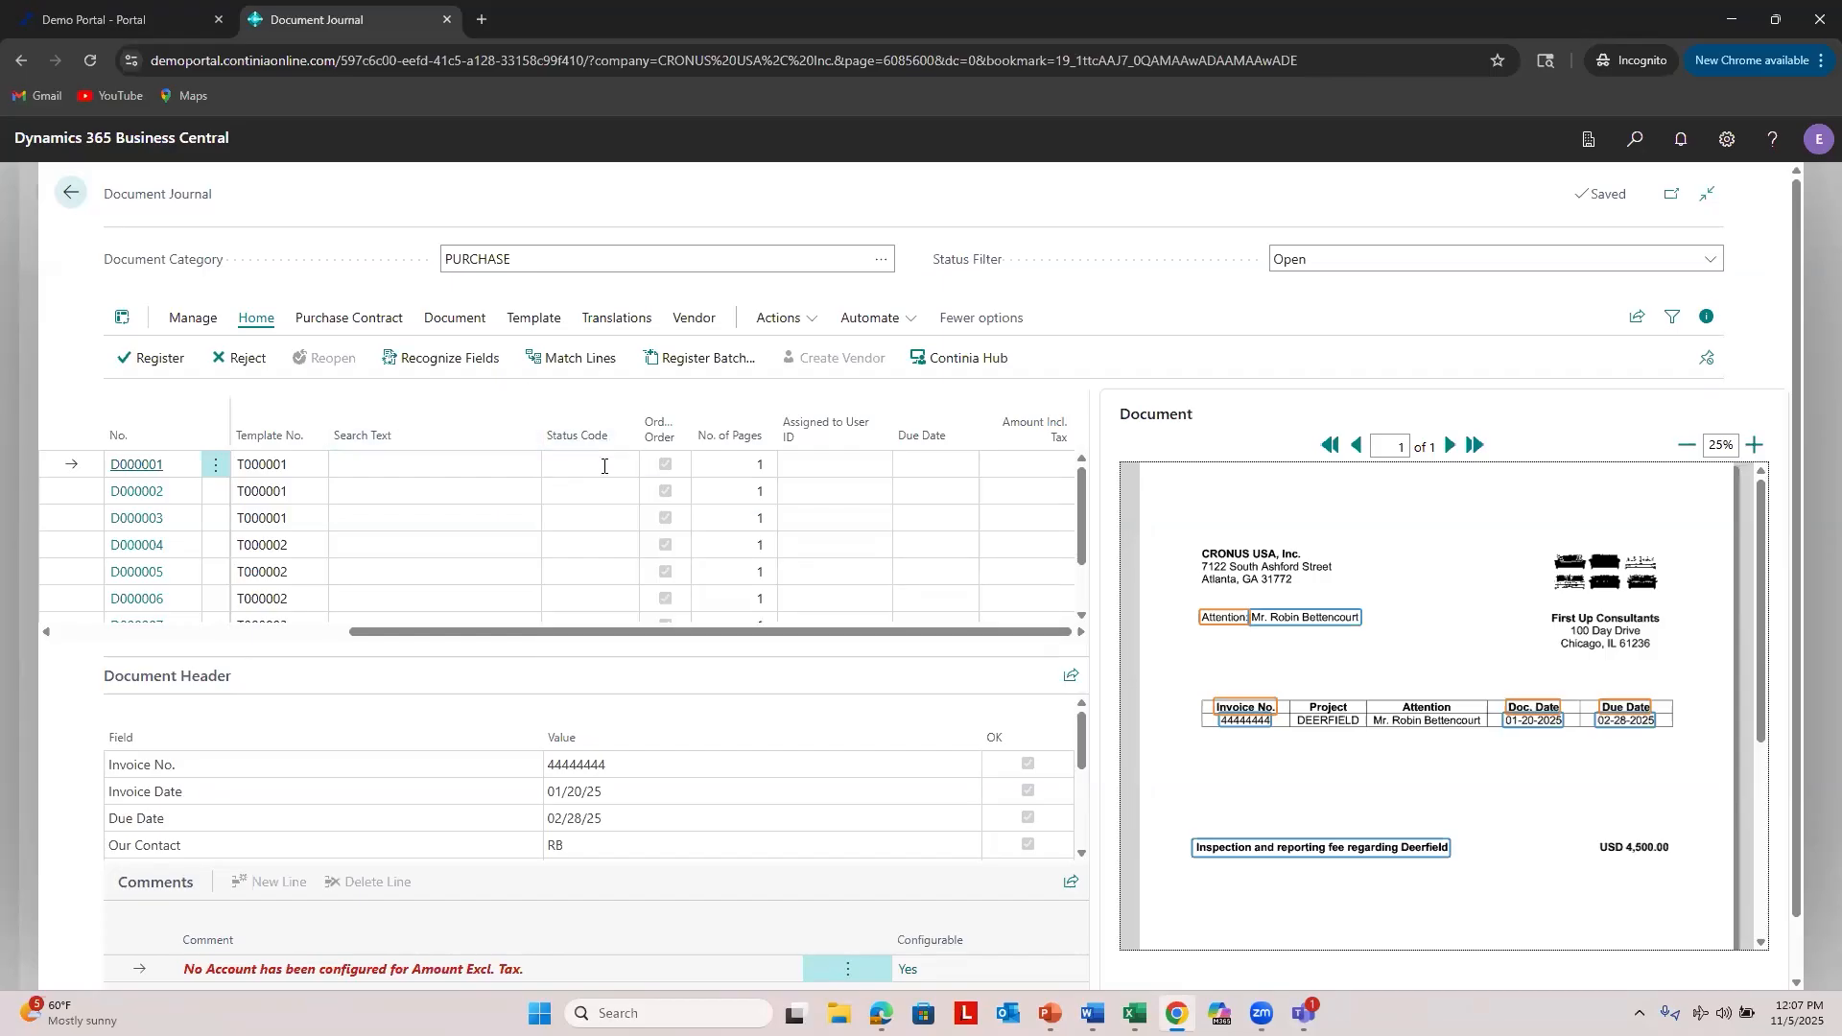
{"action": "left_click", "coordinate": [625, 469]}
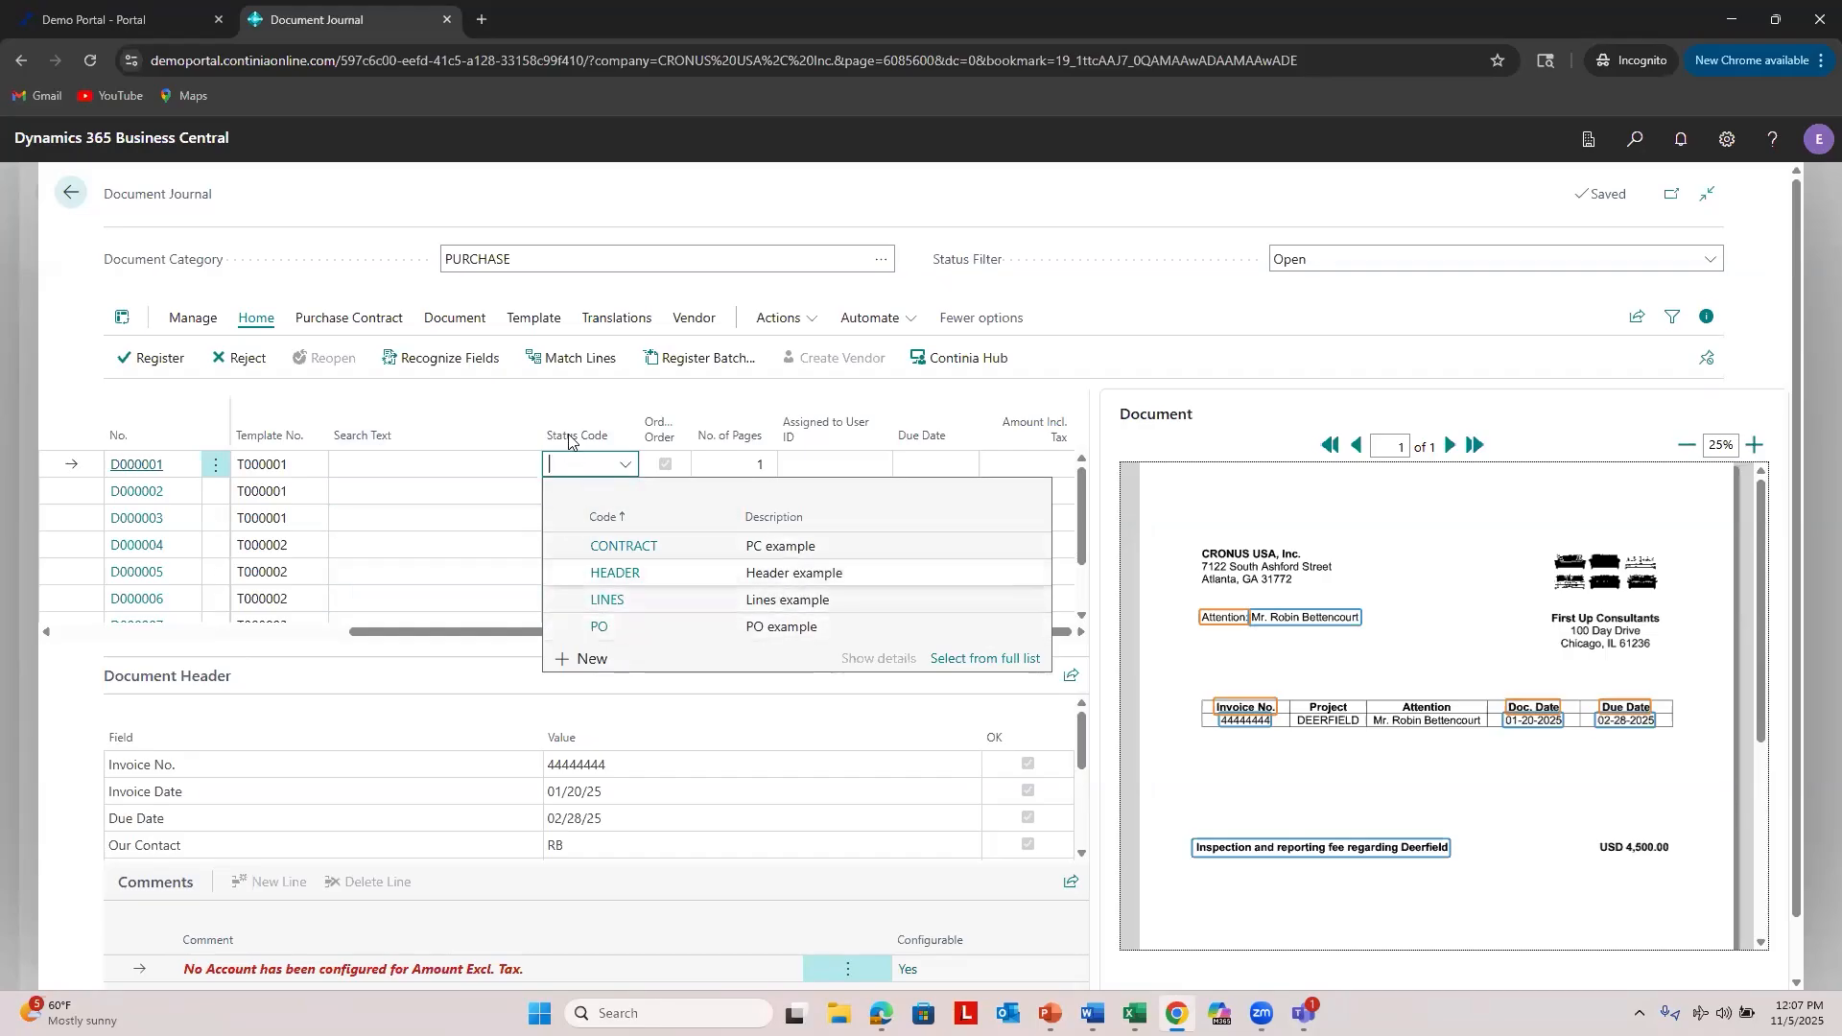
{"action": "left_click", "coordinate": [549, 393]}
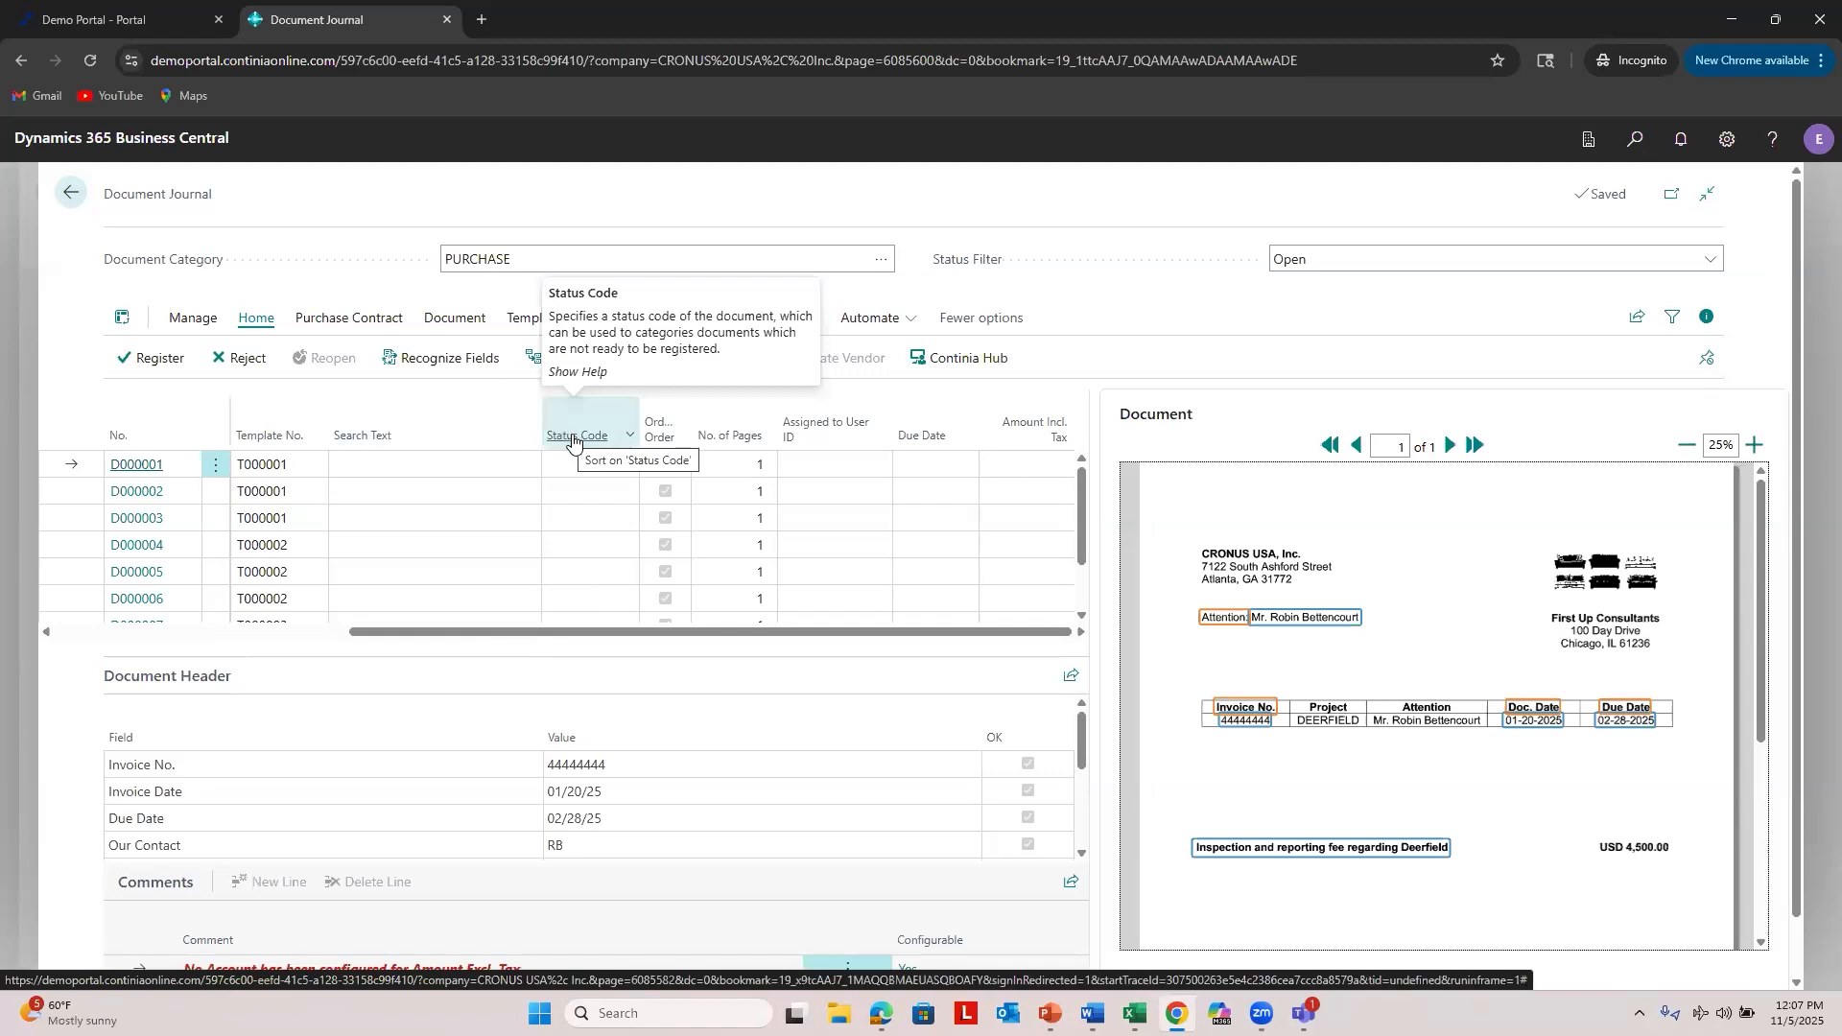
Step: Search for "doc stat", look at the Document Status Codes page, and return to the journal's Status Code choices without picking one
{"action": "left_click", "coordinate": [1623, 141]}
{"action": "type", "text": "doc stat"}
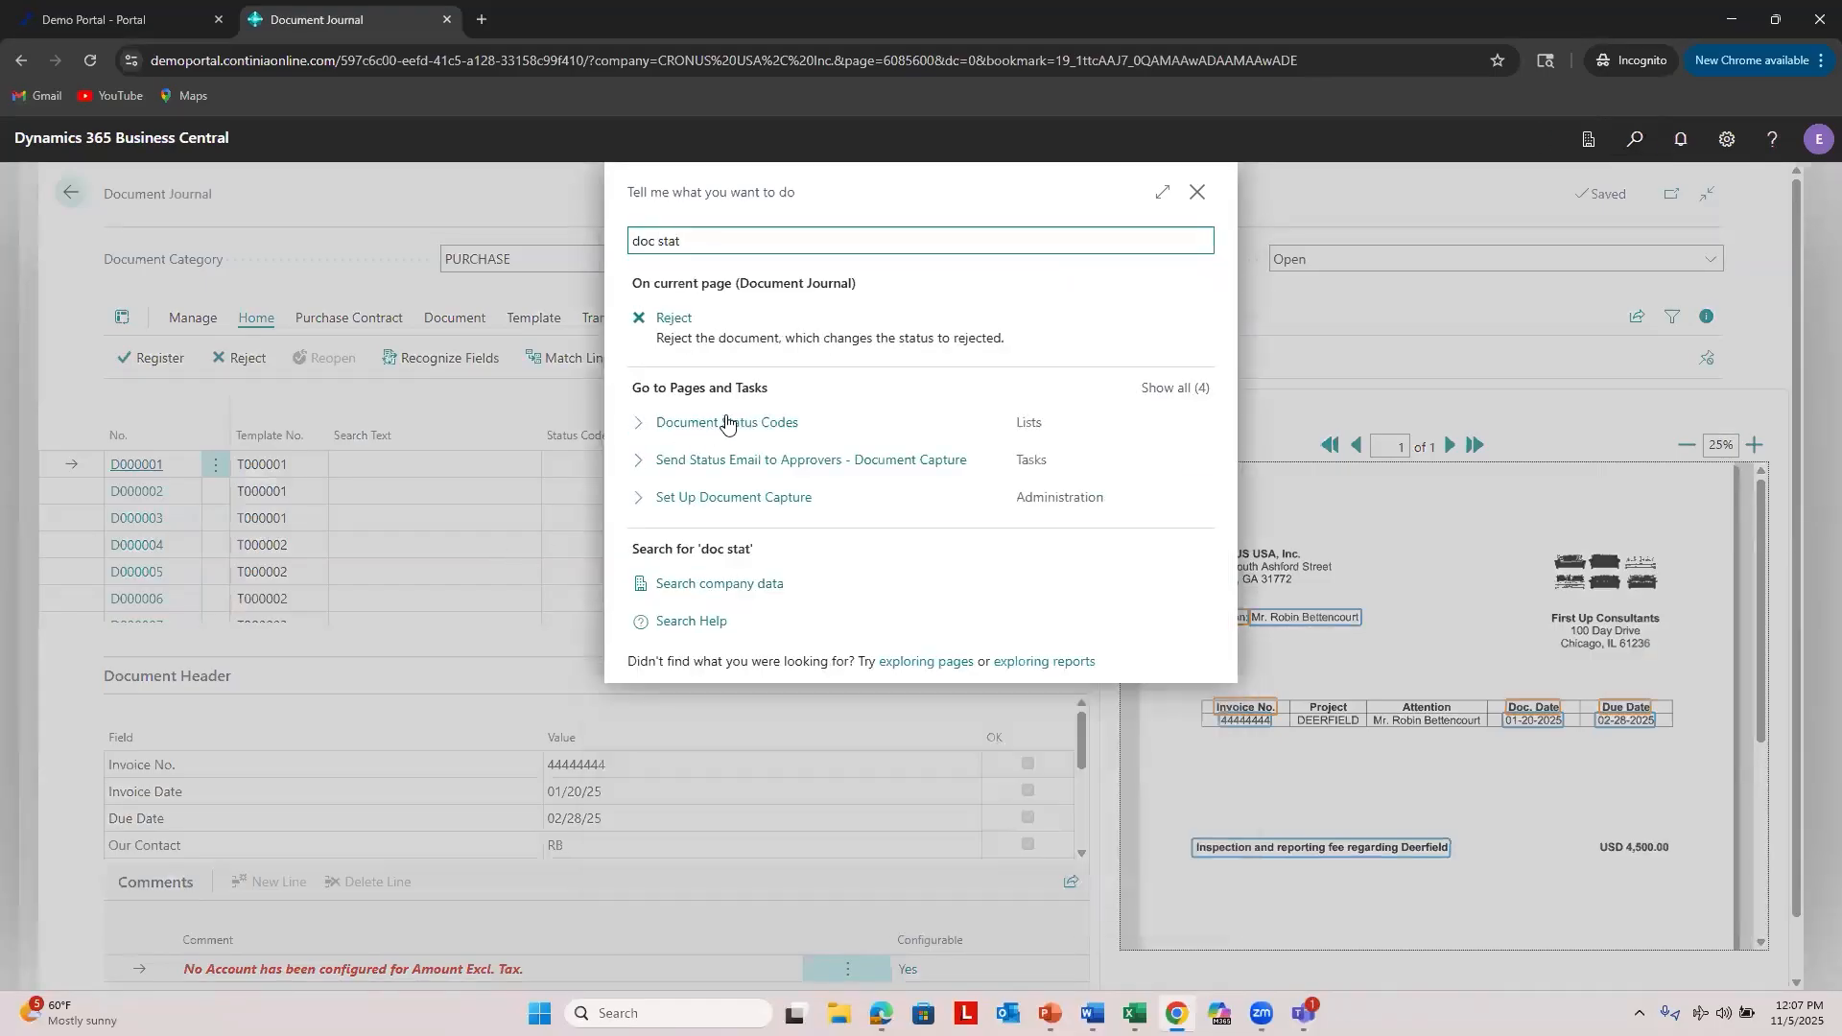
{"action": "left_click", "coordinate": [728, 422]}
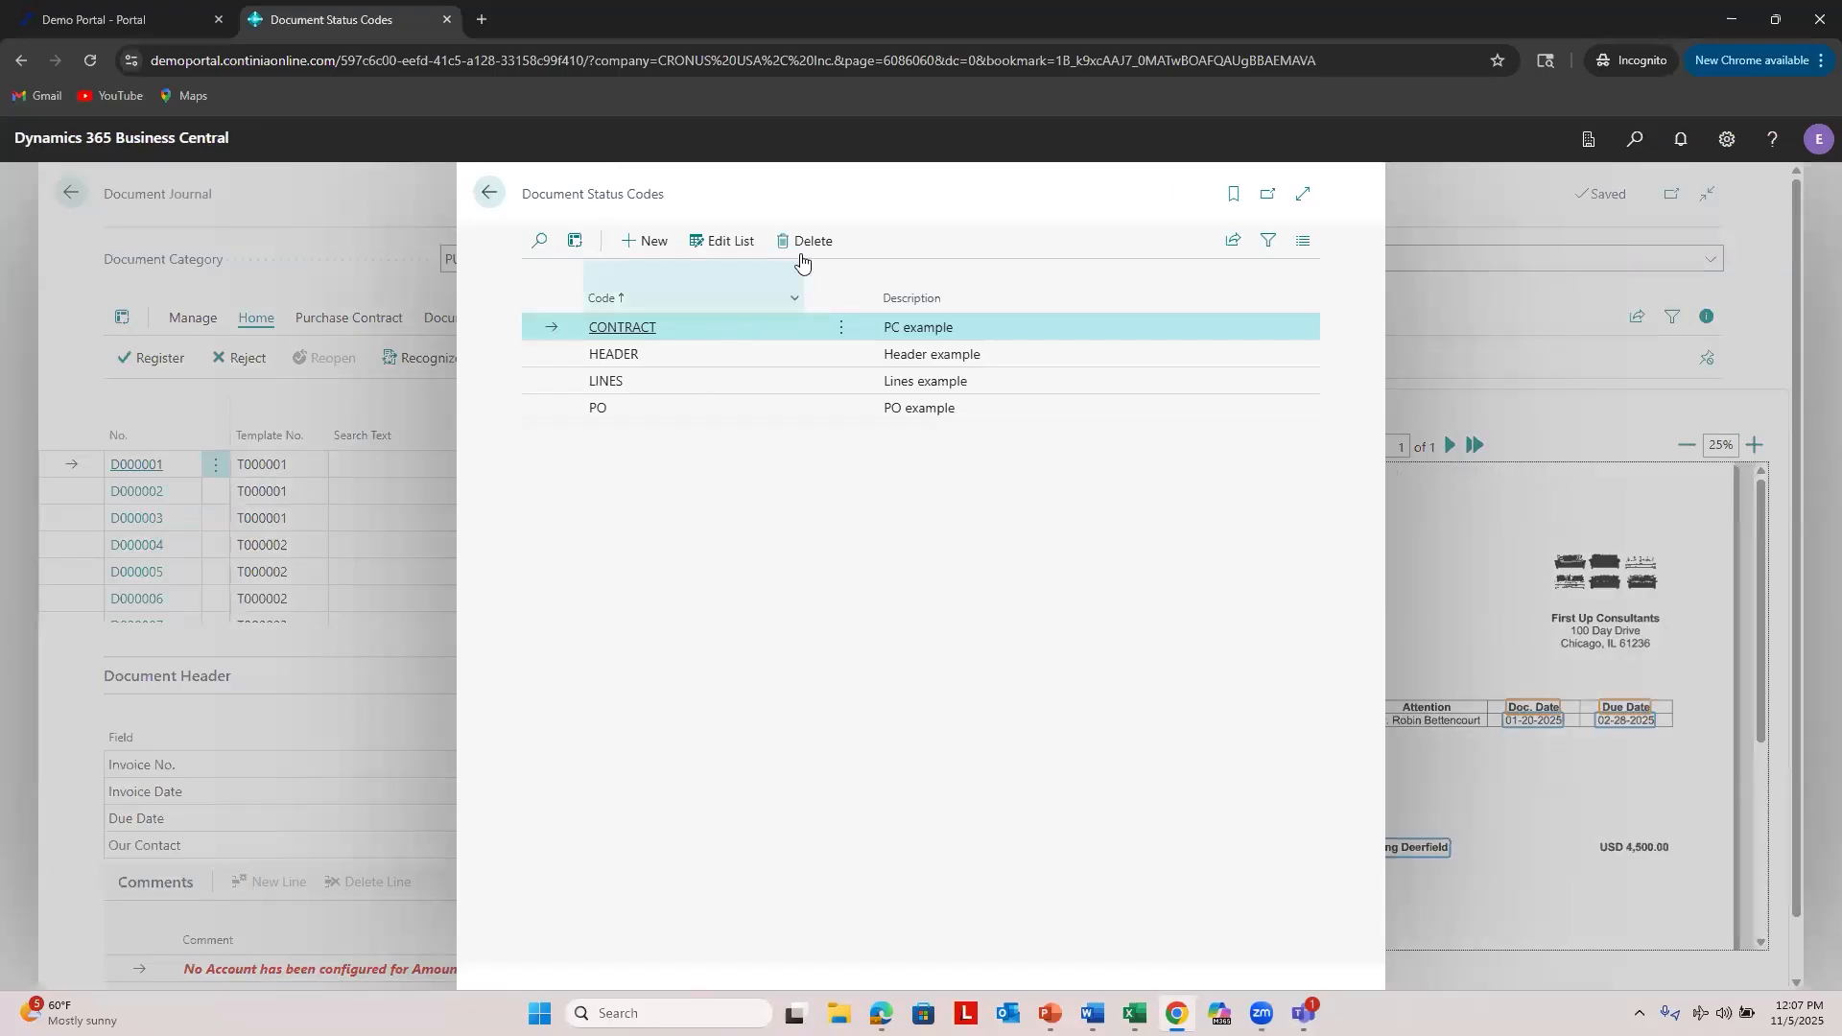
{"action": "left_click", "coordinate": [488, 200]}
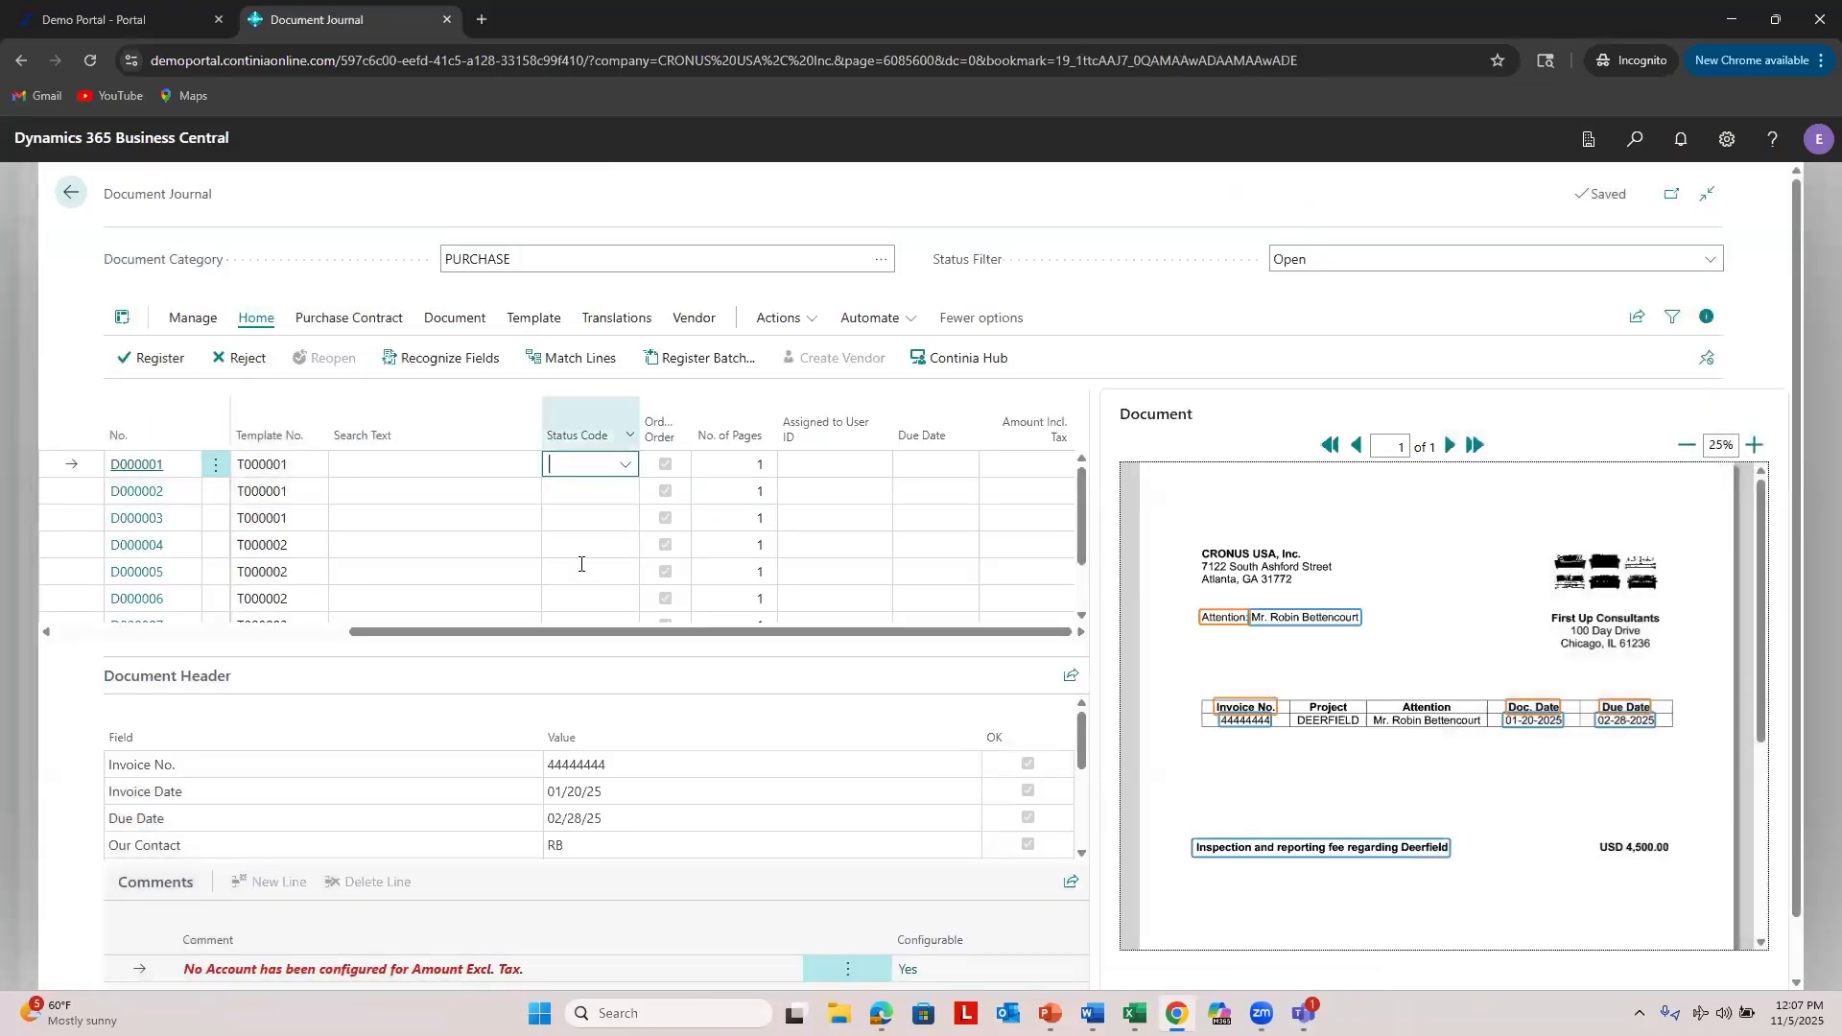
{"action": "left_click", "coordinate": [625, 465]}
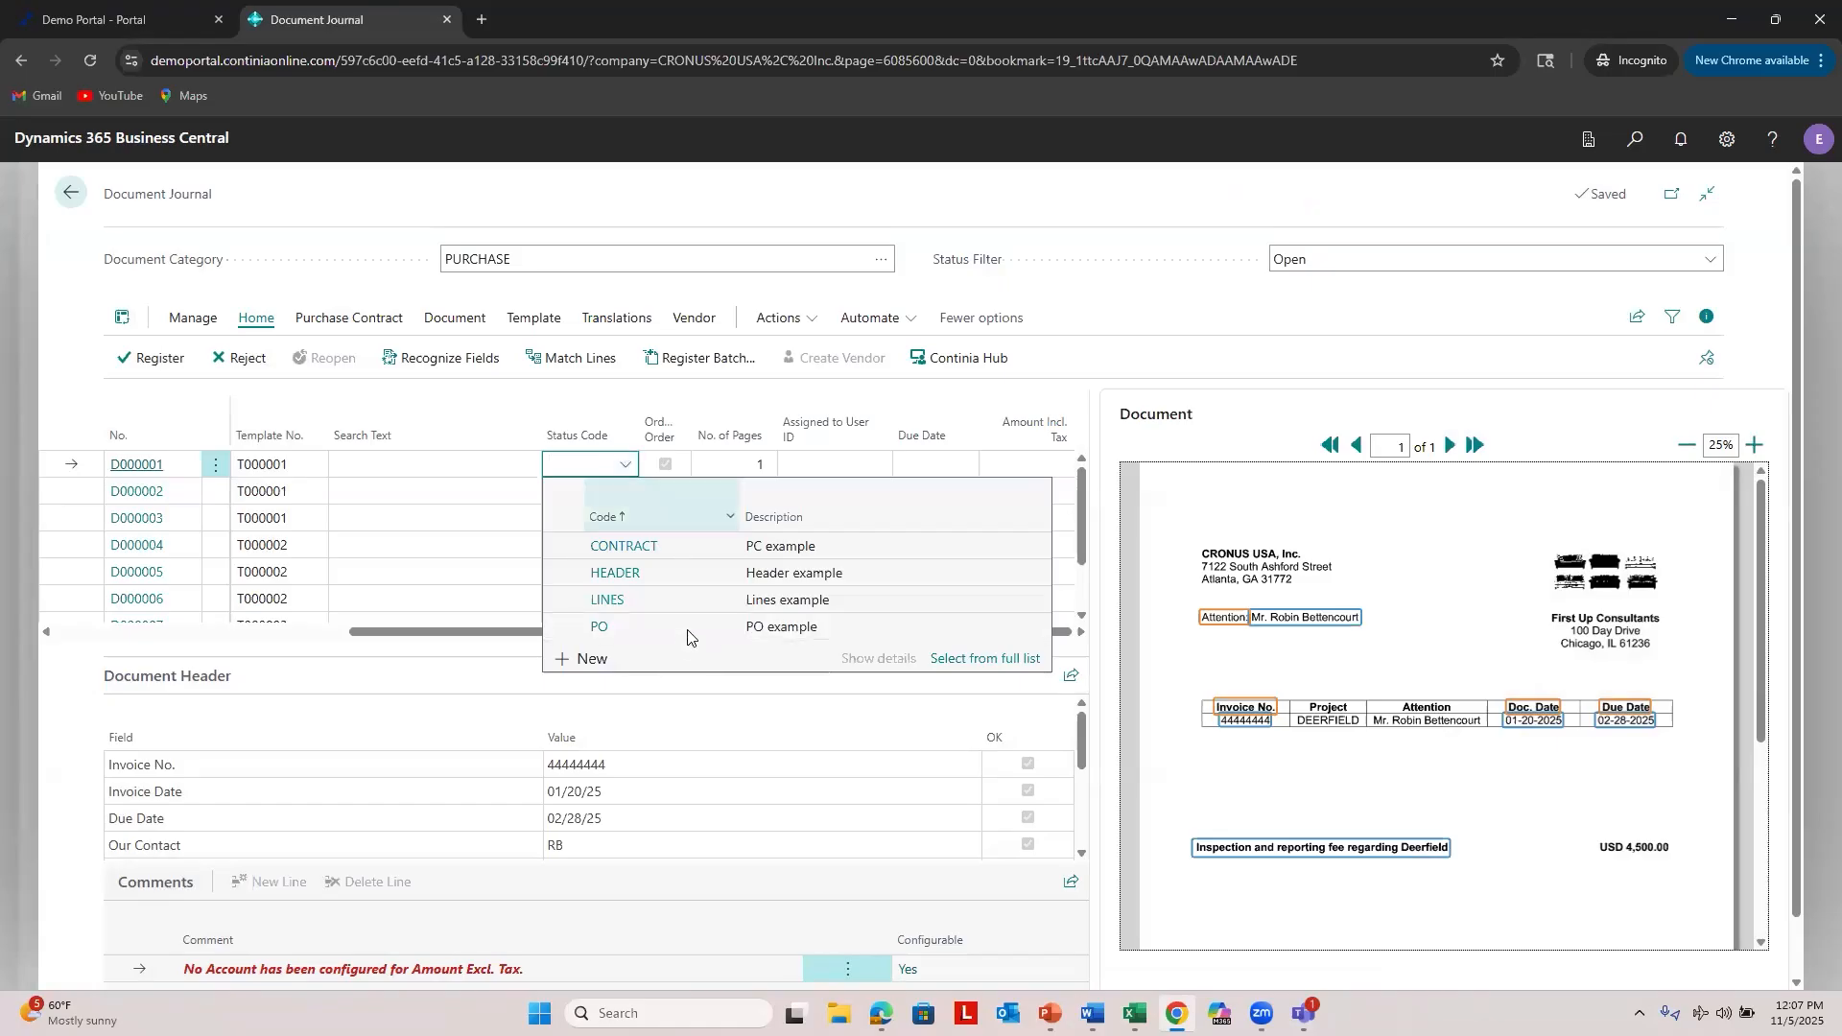
{"action": "left_click", "coordinate": [544, 392]}
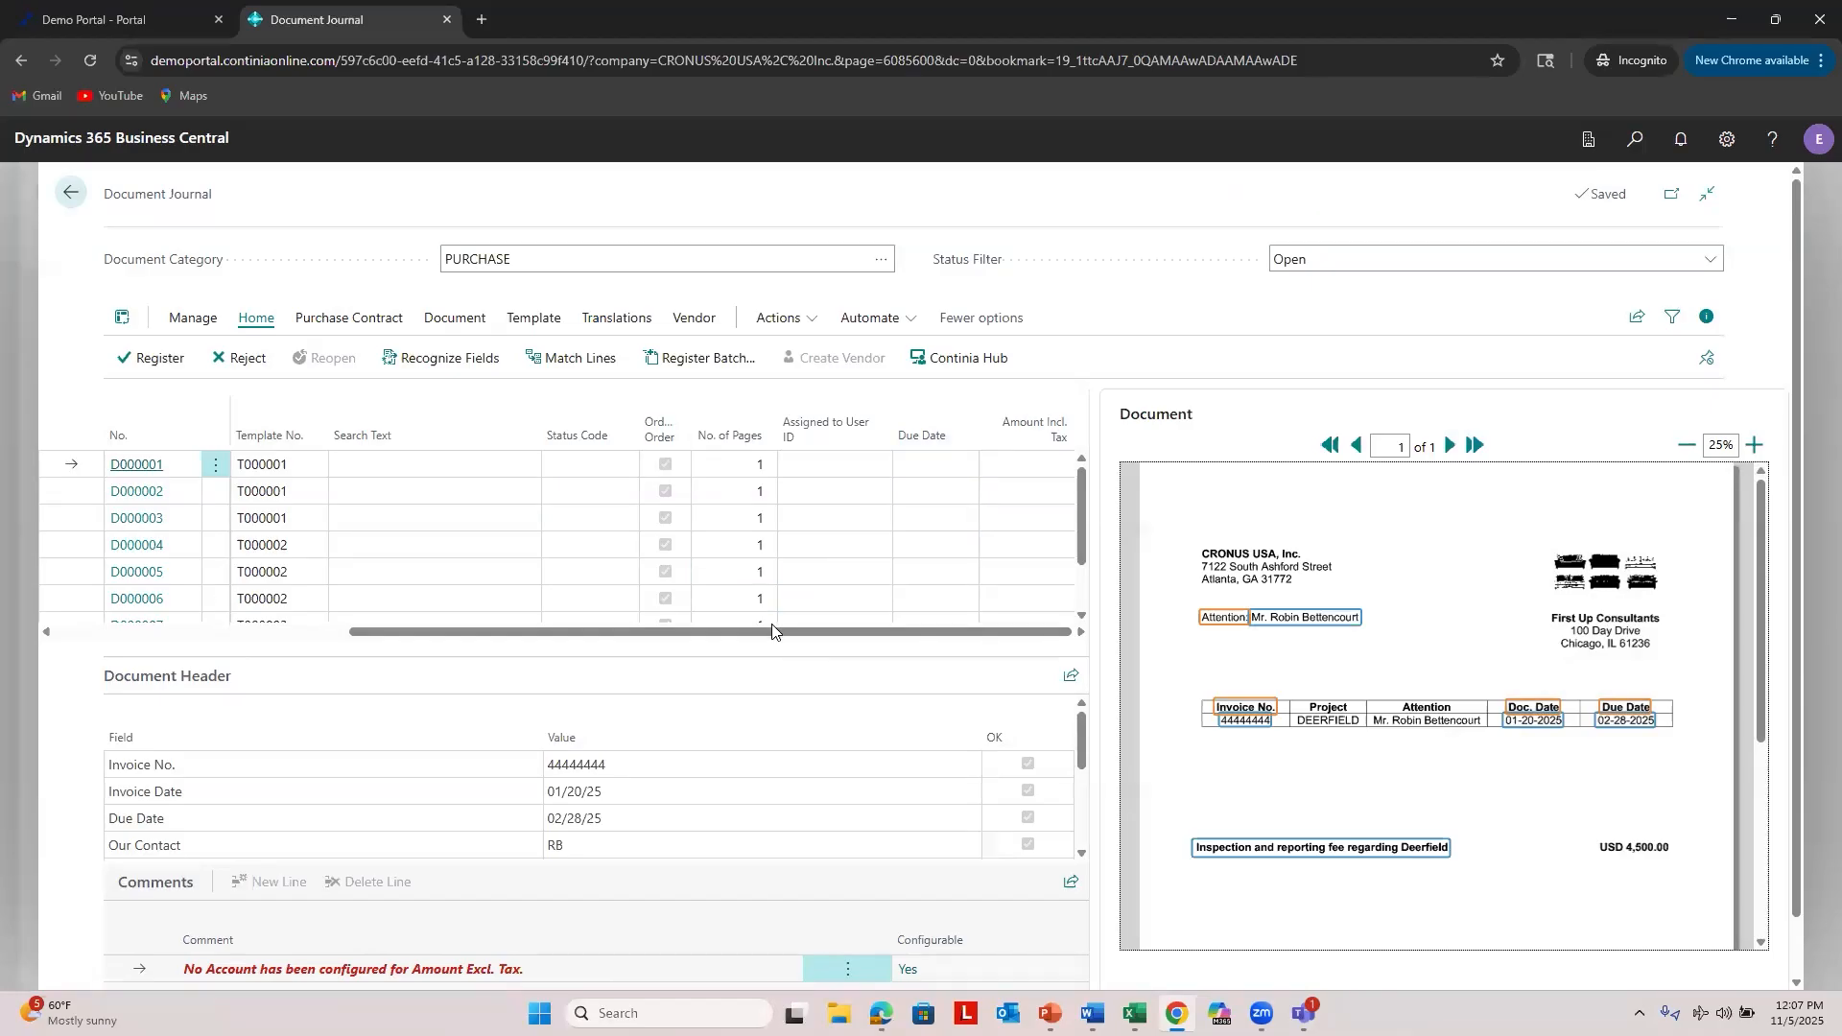
Step: Personalize the Document Journal by adding the Identified by field after Search Text, and widen the new column
{"action": "left_click_drag", "start_coordinate": [760, 635], "coordinate": [226, 637]}
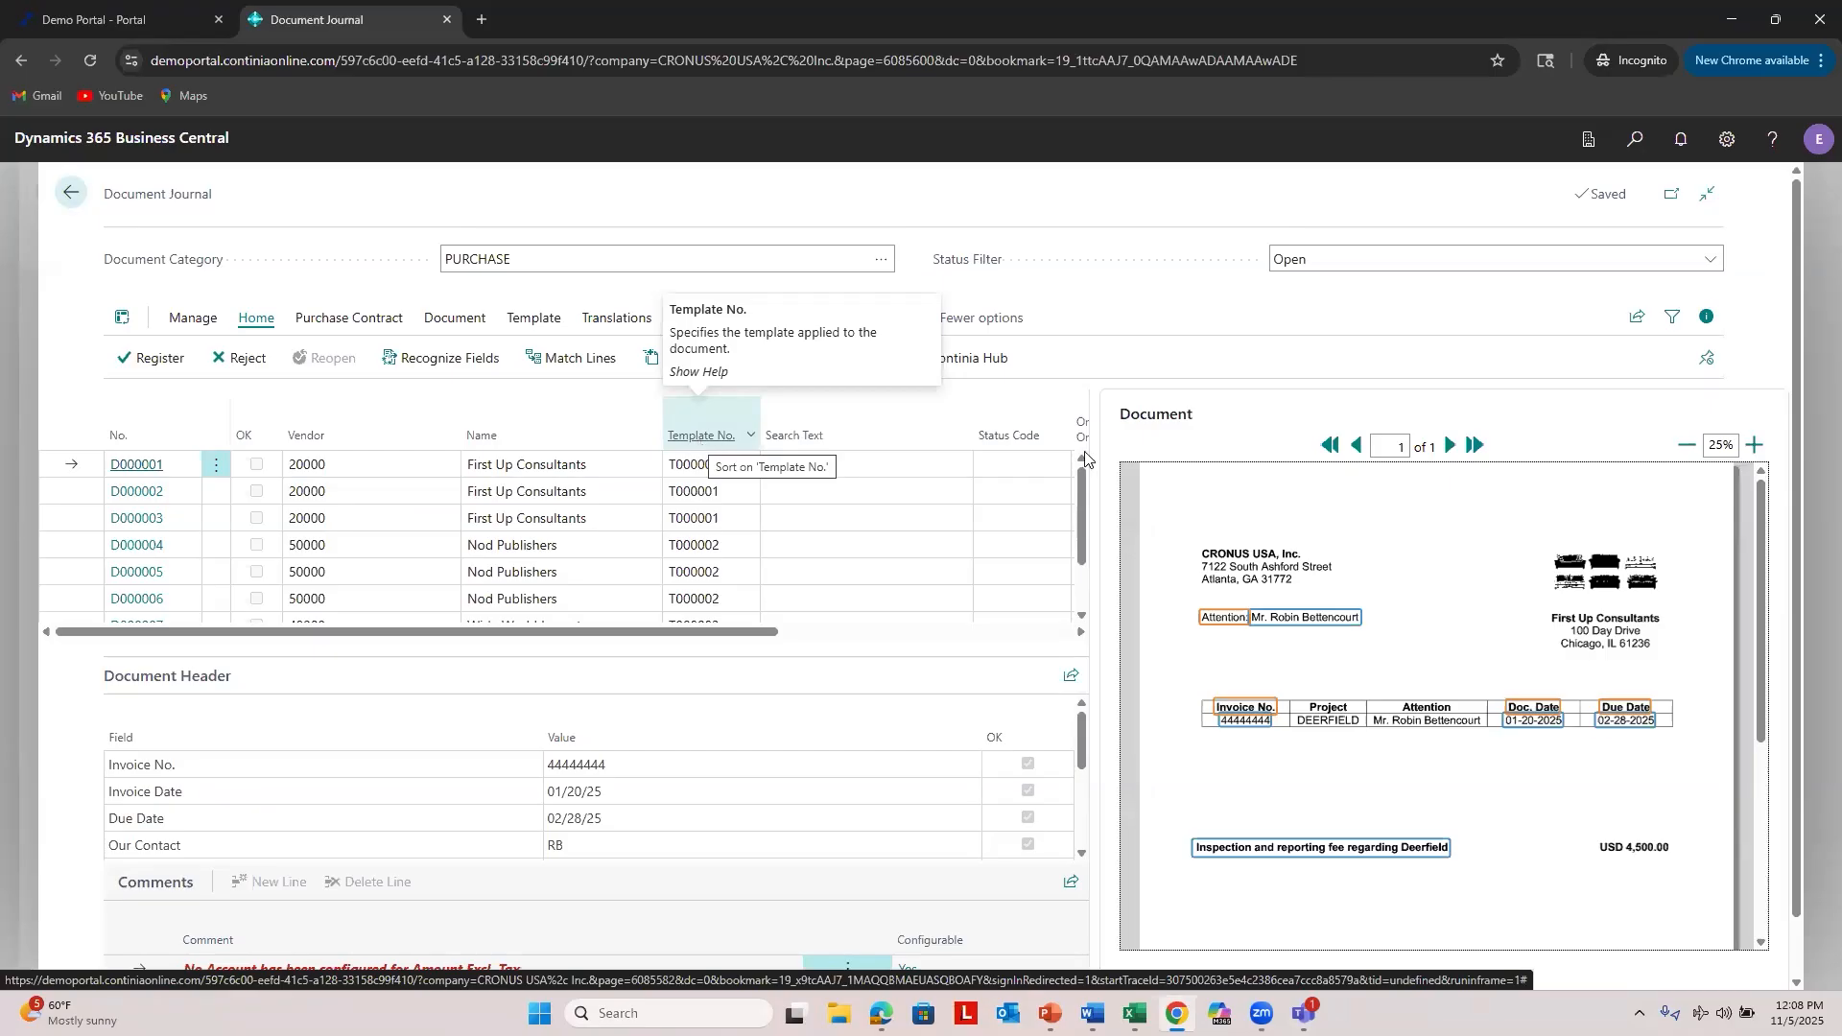
{"action": "left_click", "coordinate": [1728, 144]}
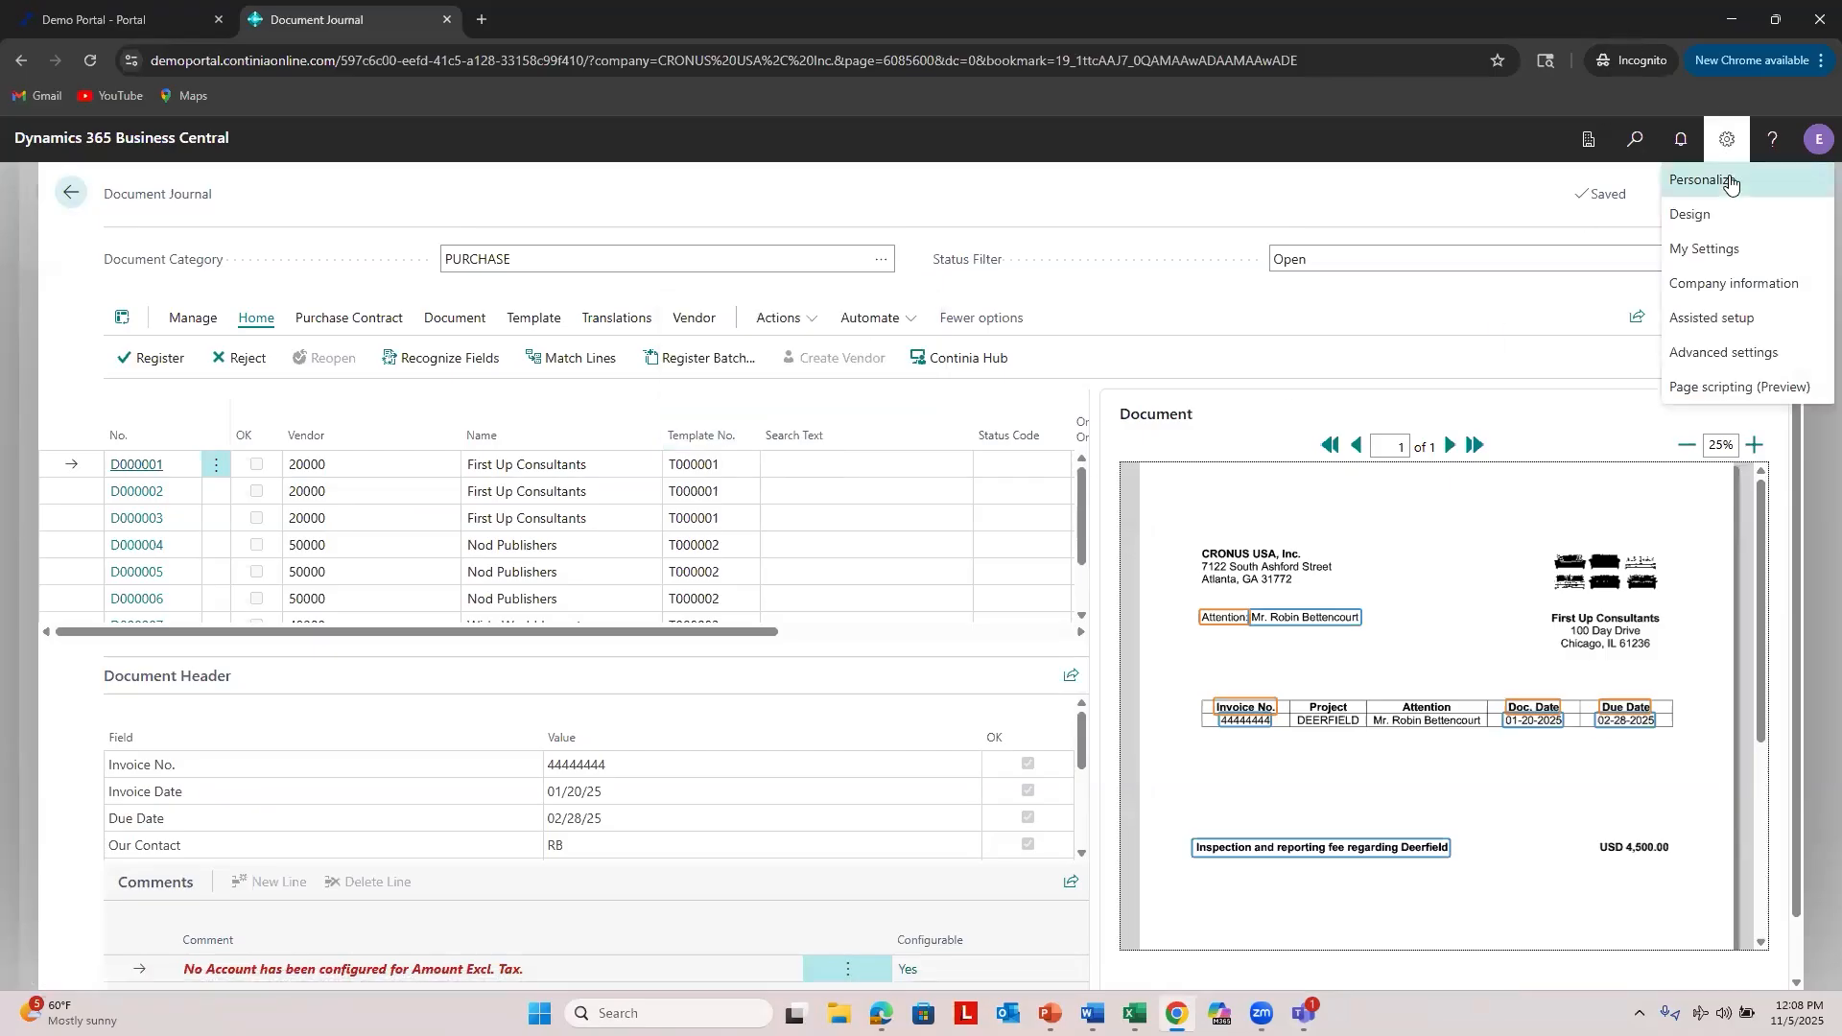
{"action": "left_click", "coordinate": [1703, 180]}
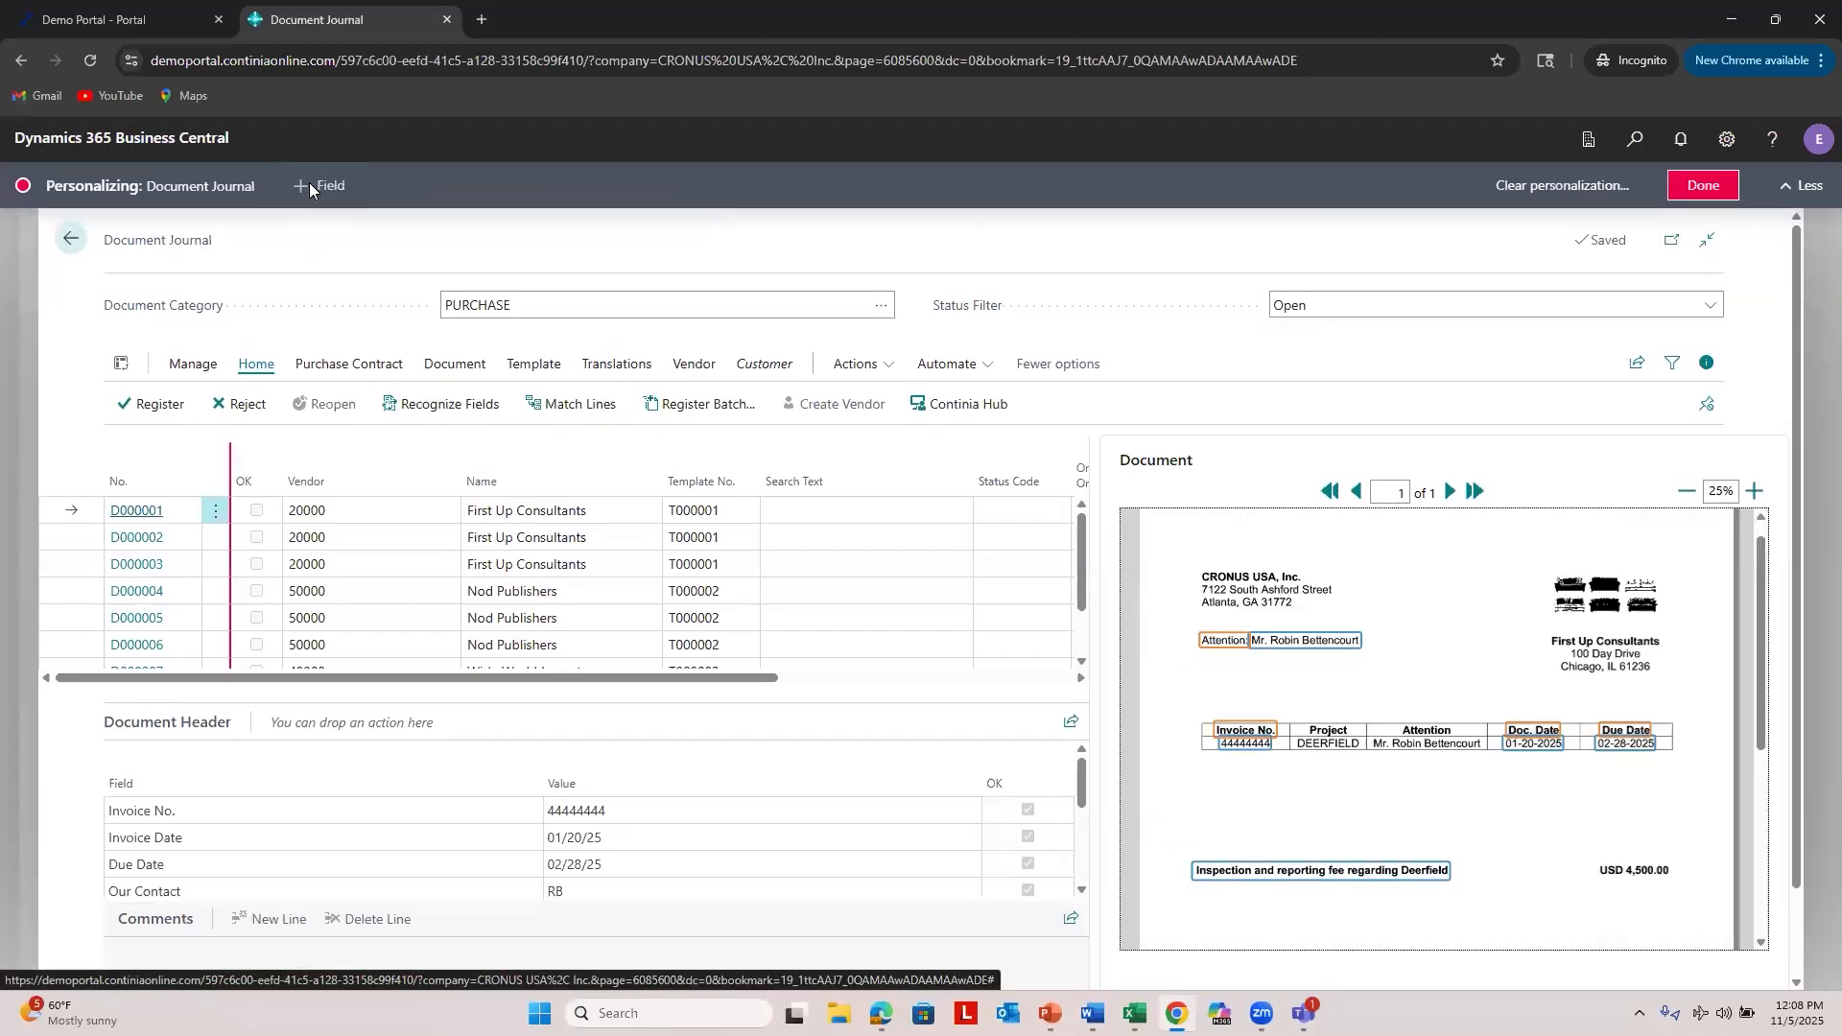
{"action": "left_click", "coordinate": [309, 192]}
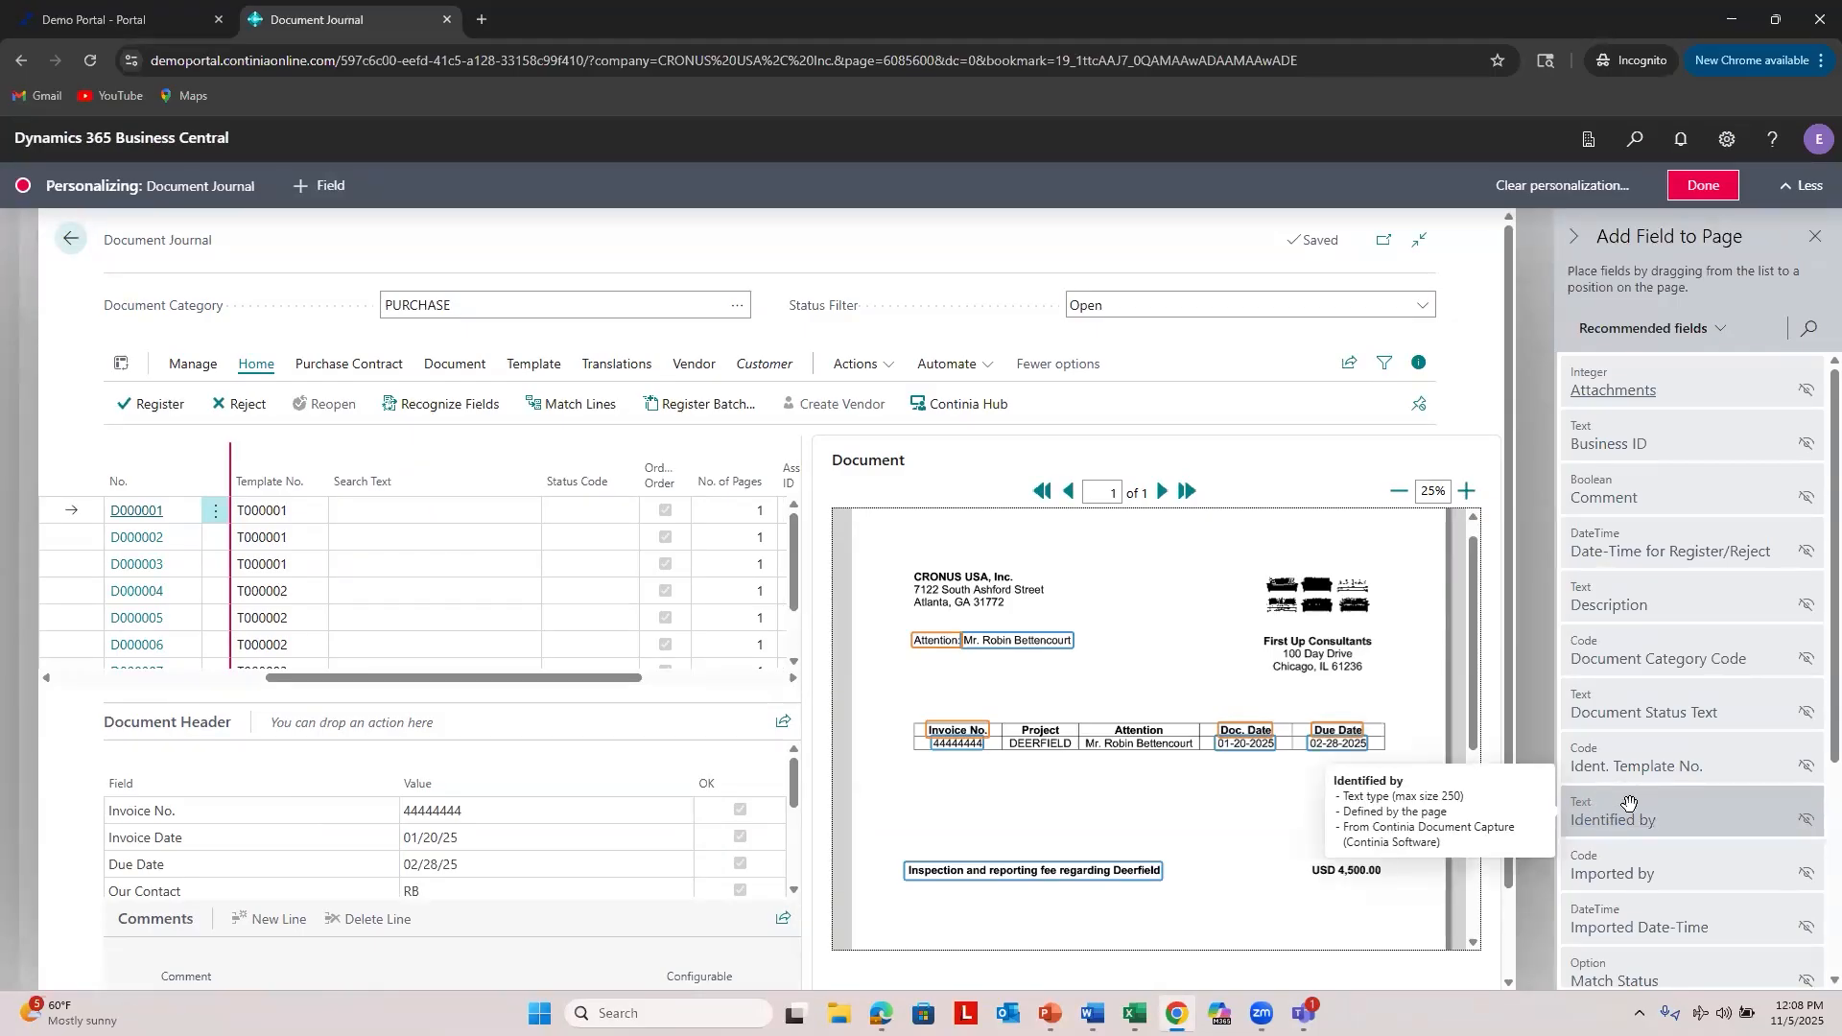
{"action": "left_click_drag", "start_coordinate": [1645, 804], "coordinate": [533, 457]}
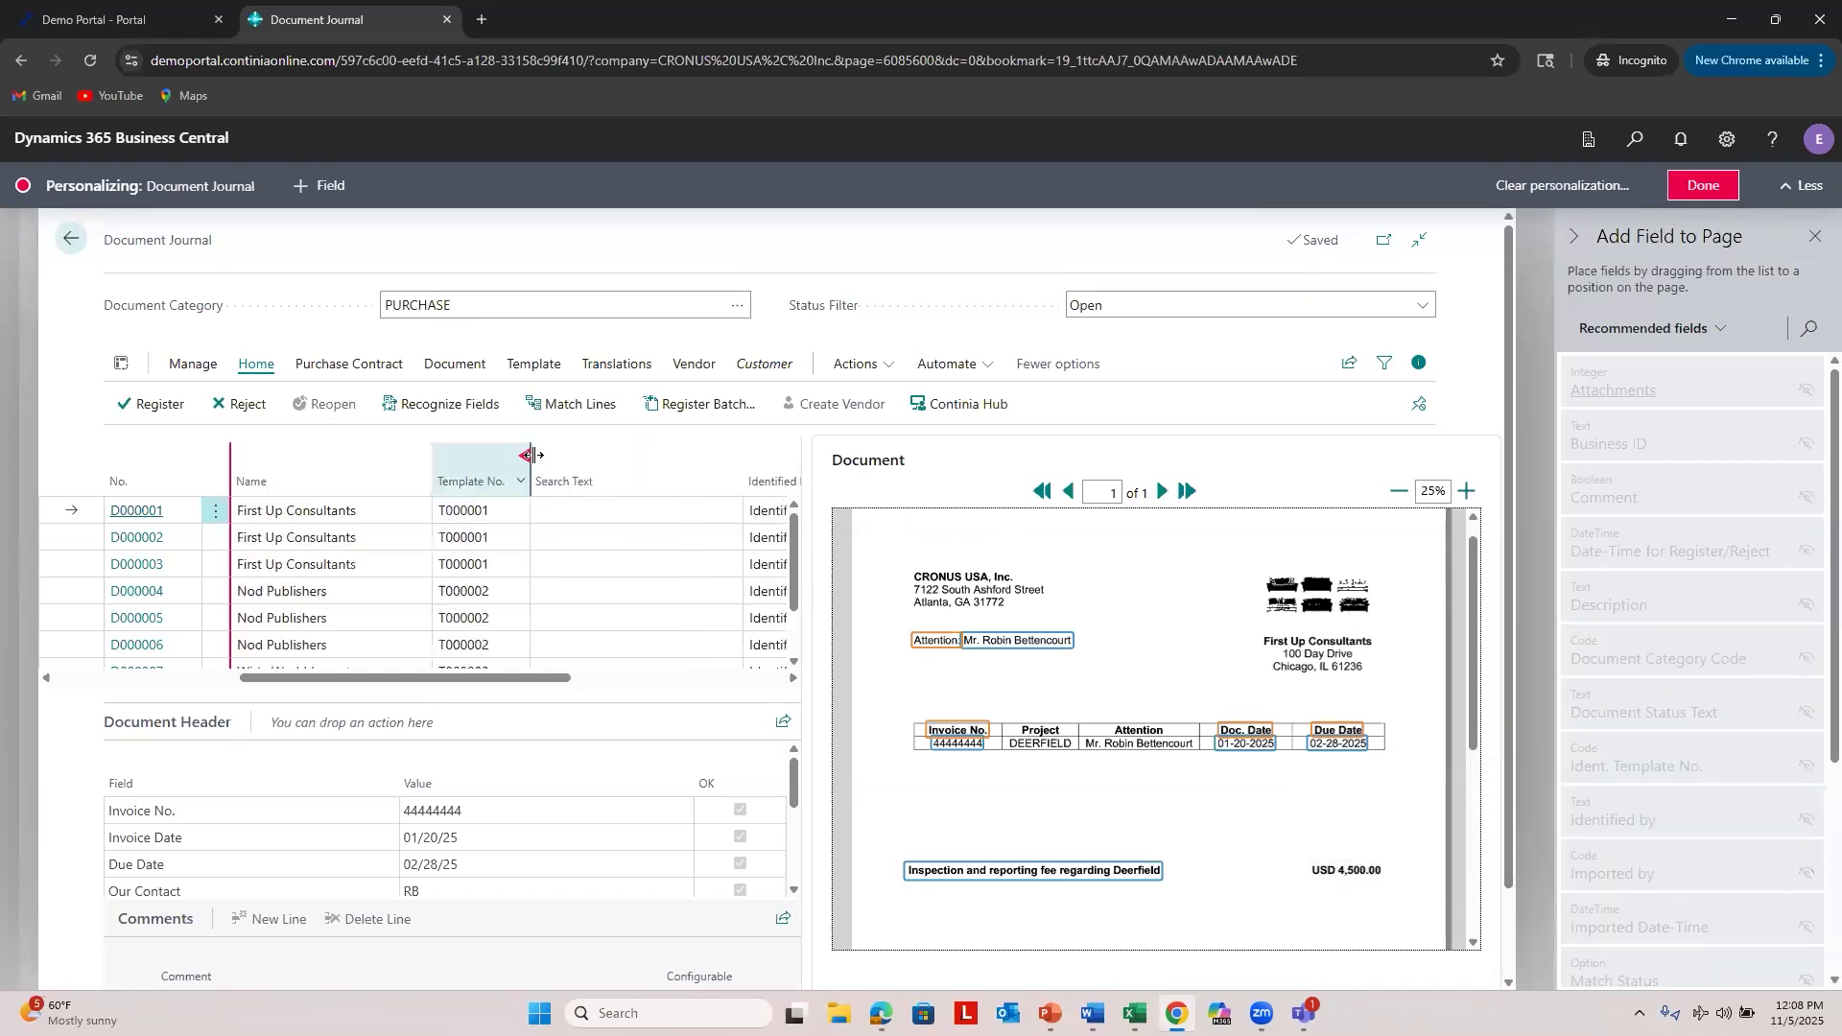
{"action": "left_click", "coordinate": [1704, 186]}
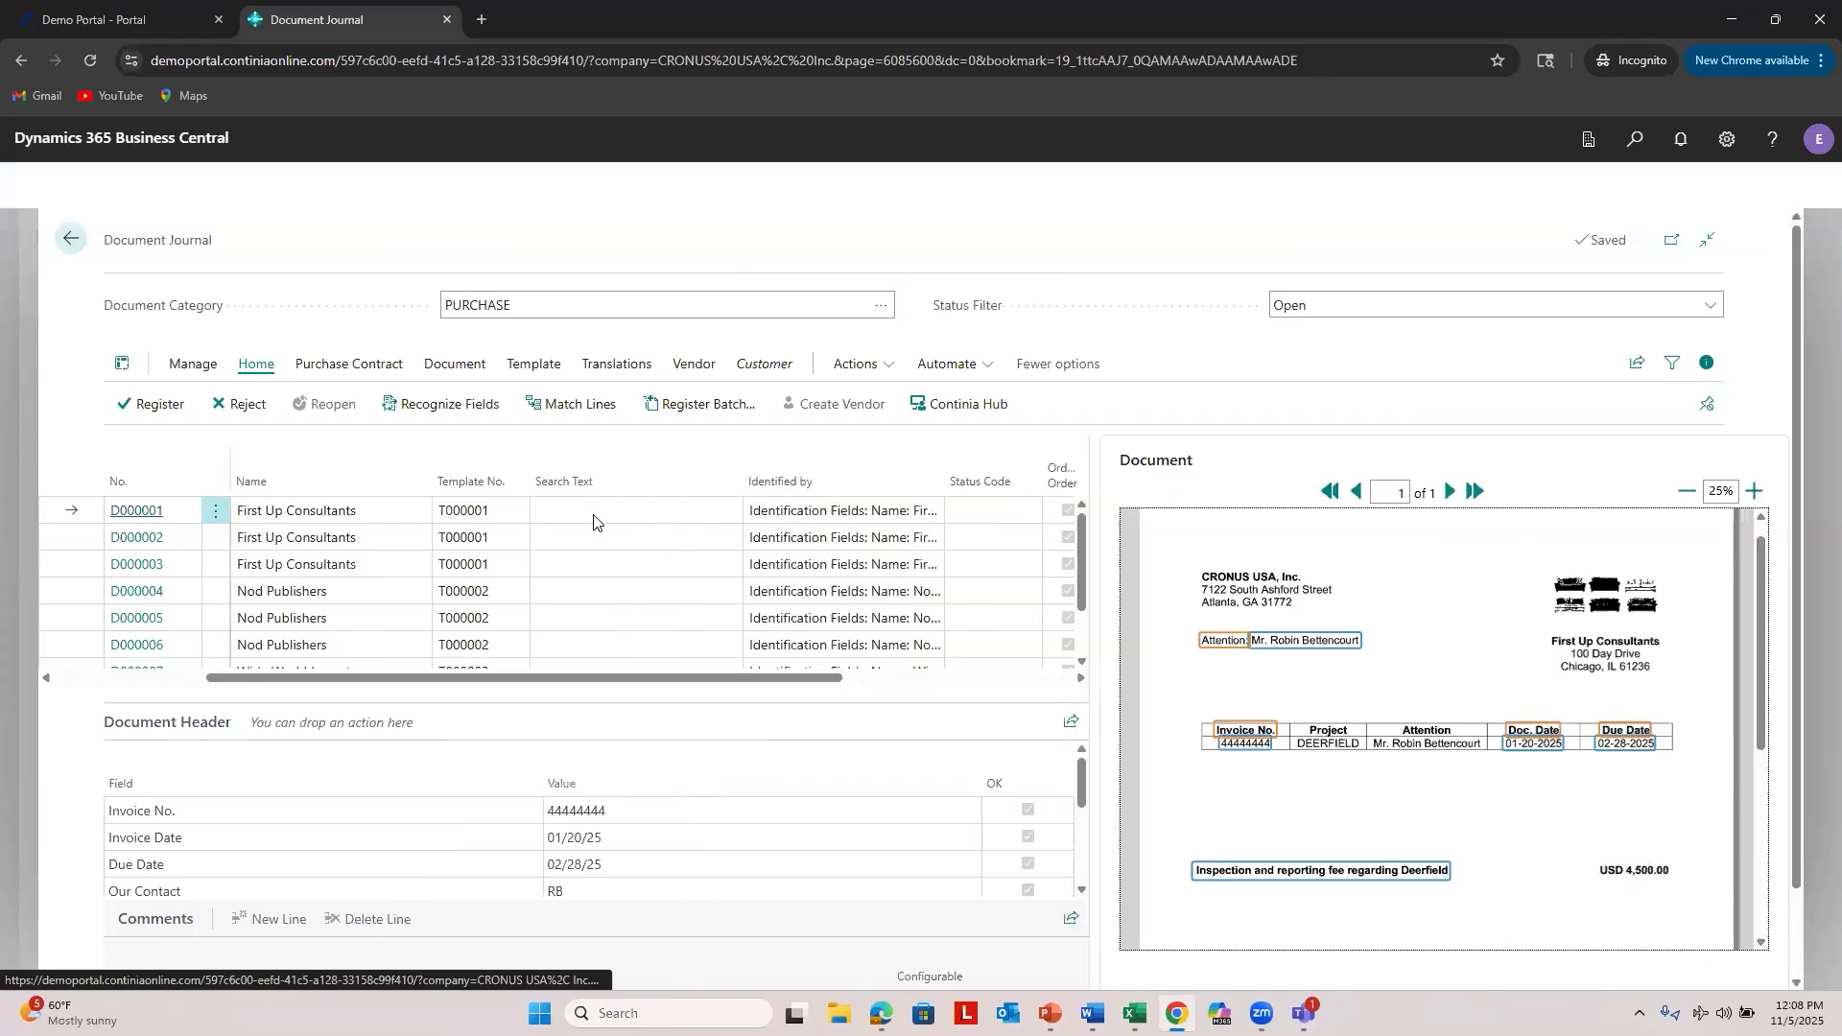
{"action": "left_click_drag", "start_coordinate": [944, 411], "coordinate": [1017, 411]}
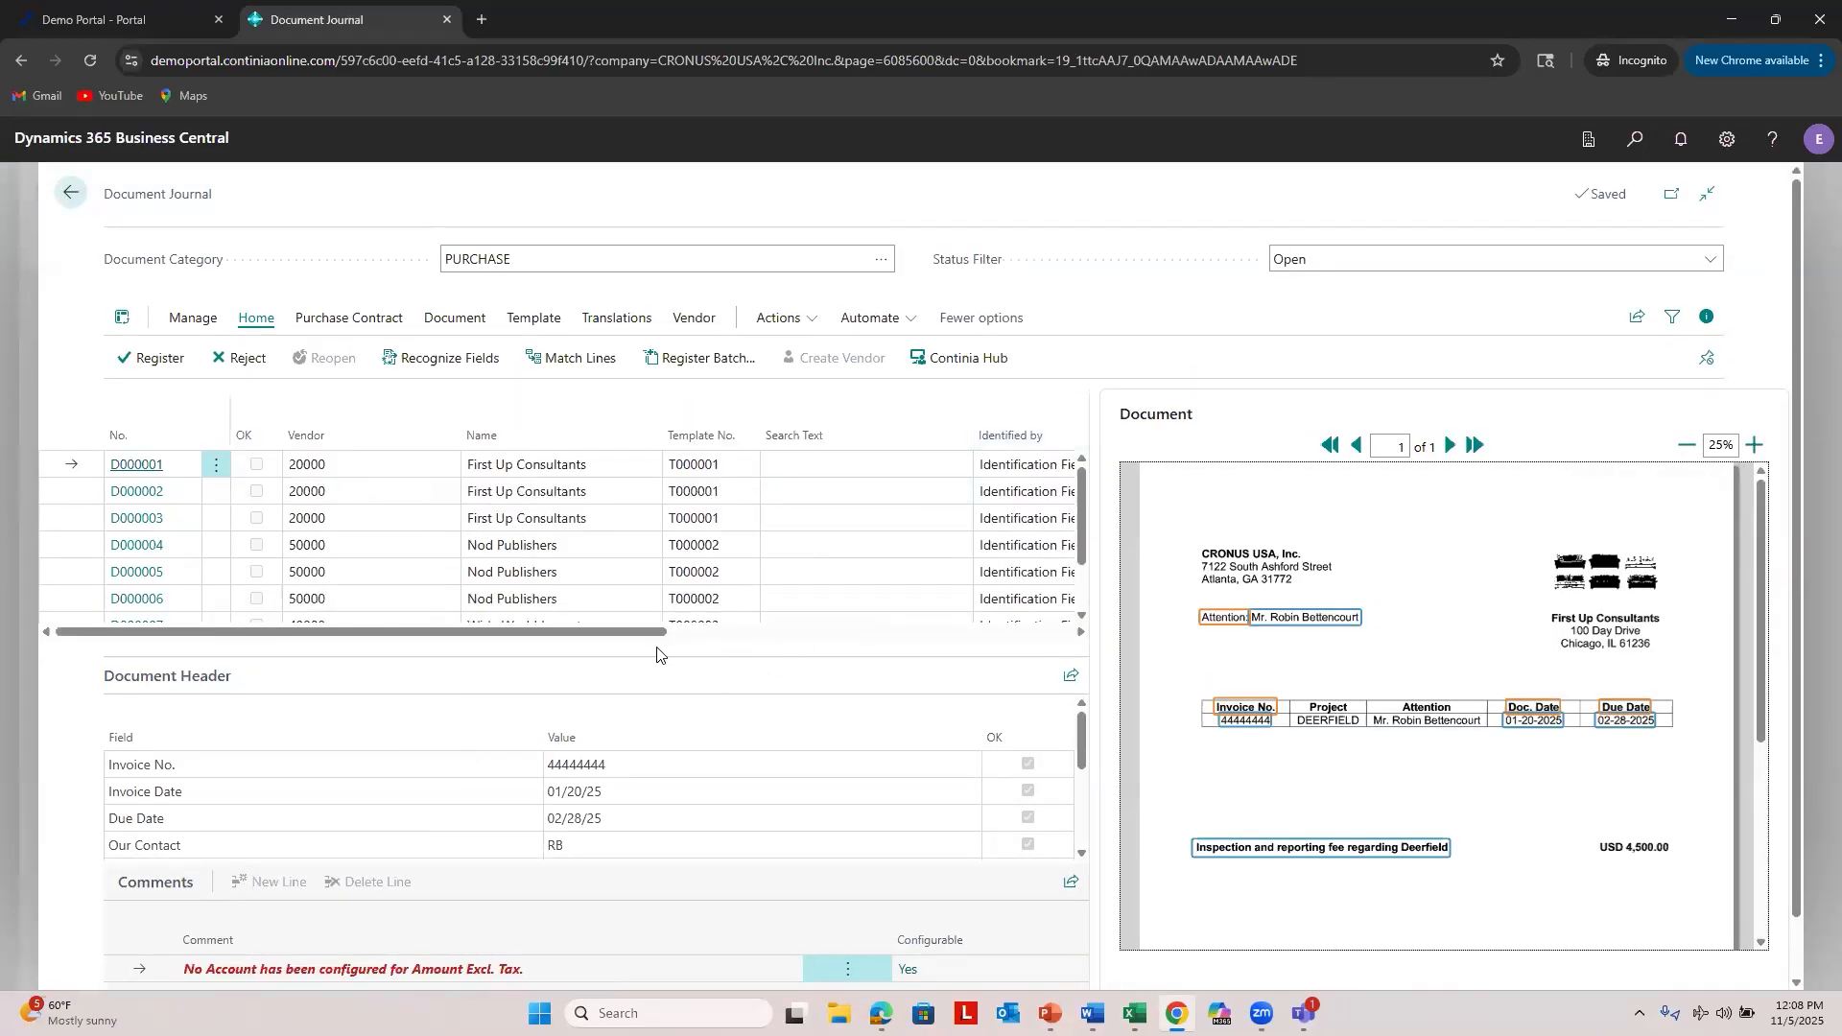
Step: Review the Identified by values and the PURCHASE category's Identification Fields with their ratings, and return to the journal
{"action": "left_click_drag", "start_coordinate": [661, 639], "coordinate": [910, 648]}
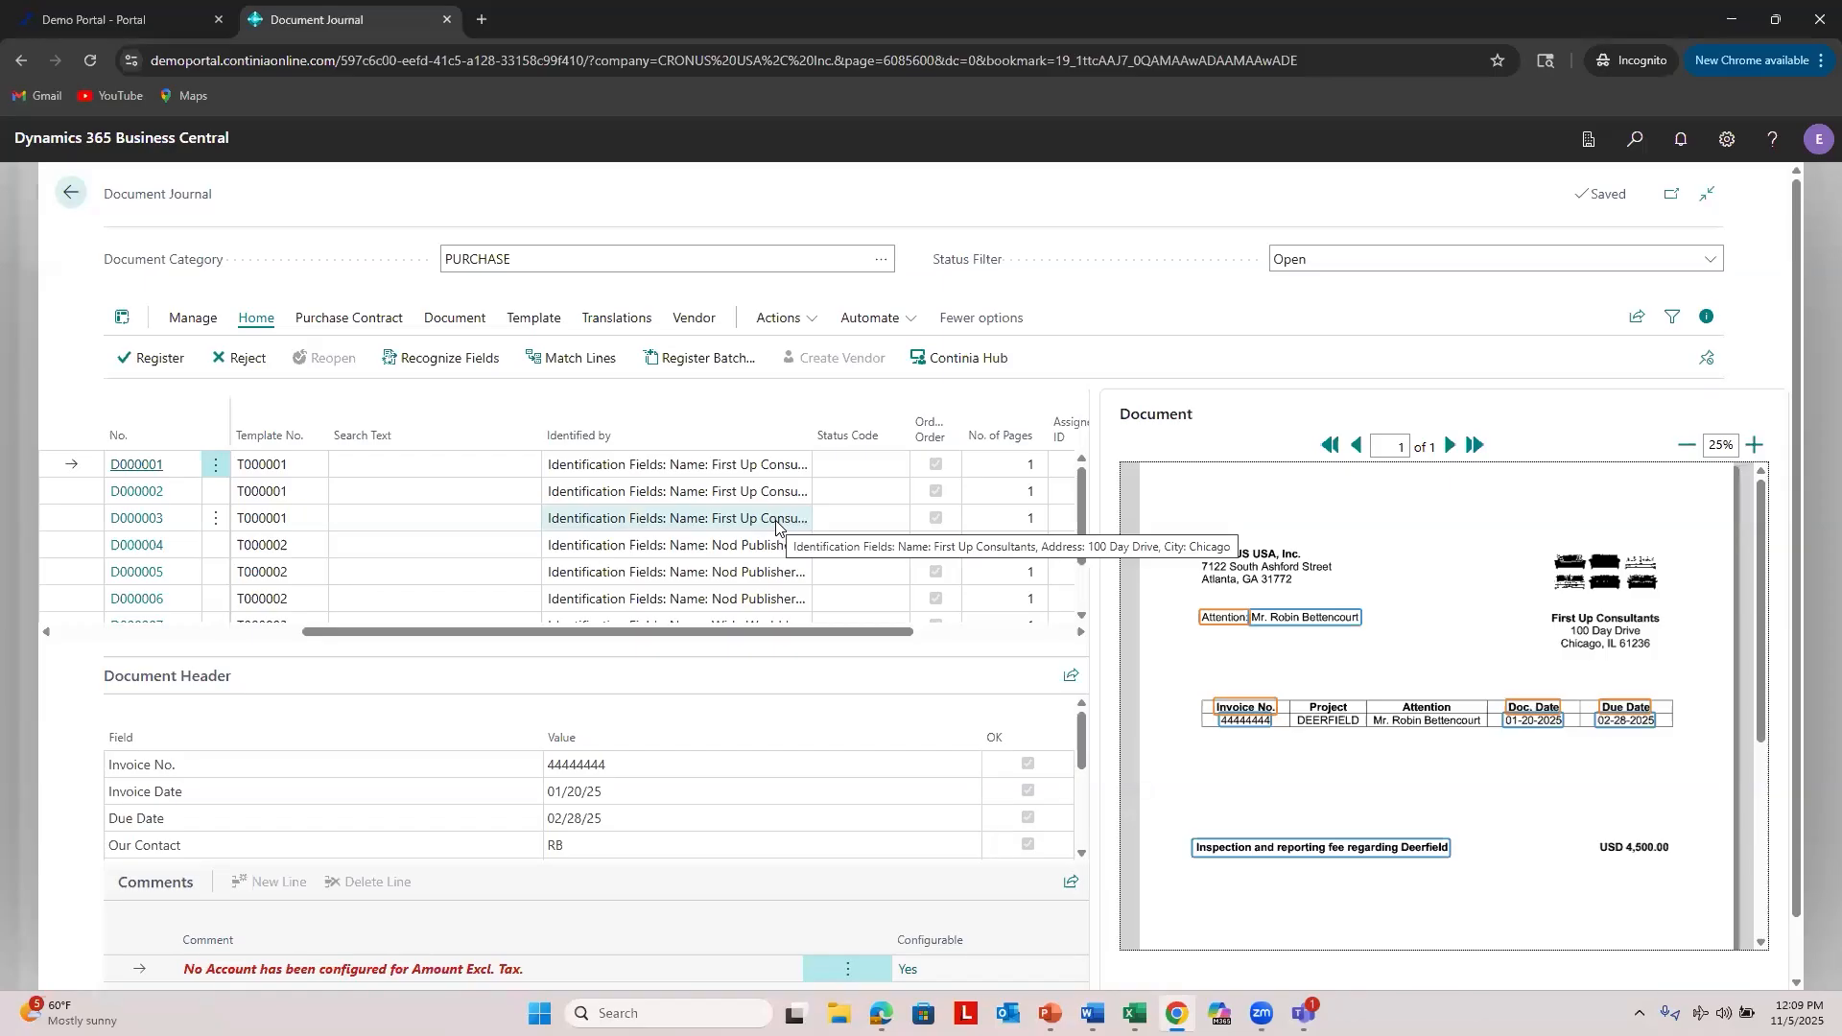
{"action": "left_click_drag", "start_coordinate": [720, 632], "coordinate": [101, 513]}
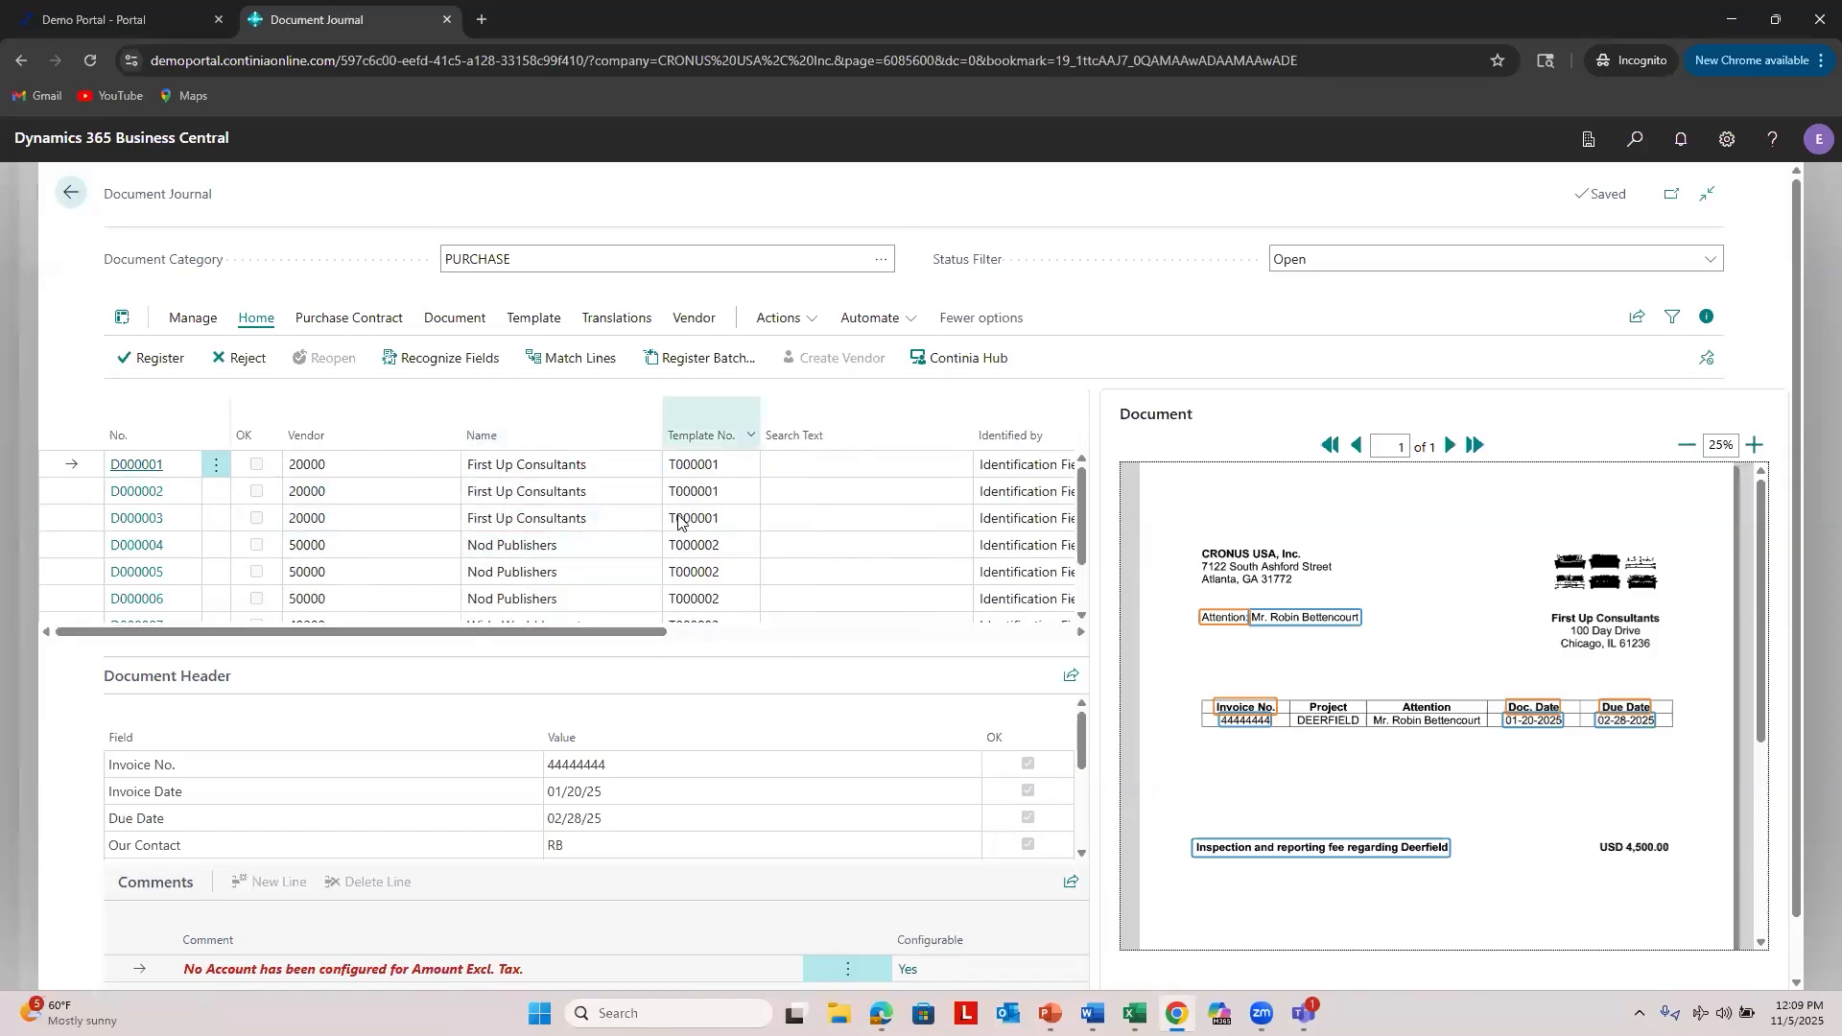
{"action": "left_click", "coordinate": [857, 259]}
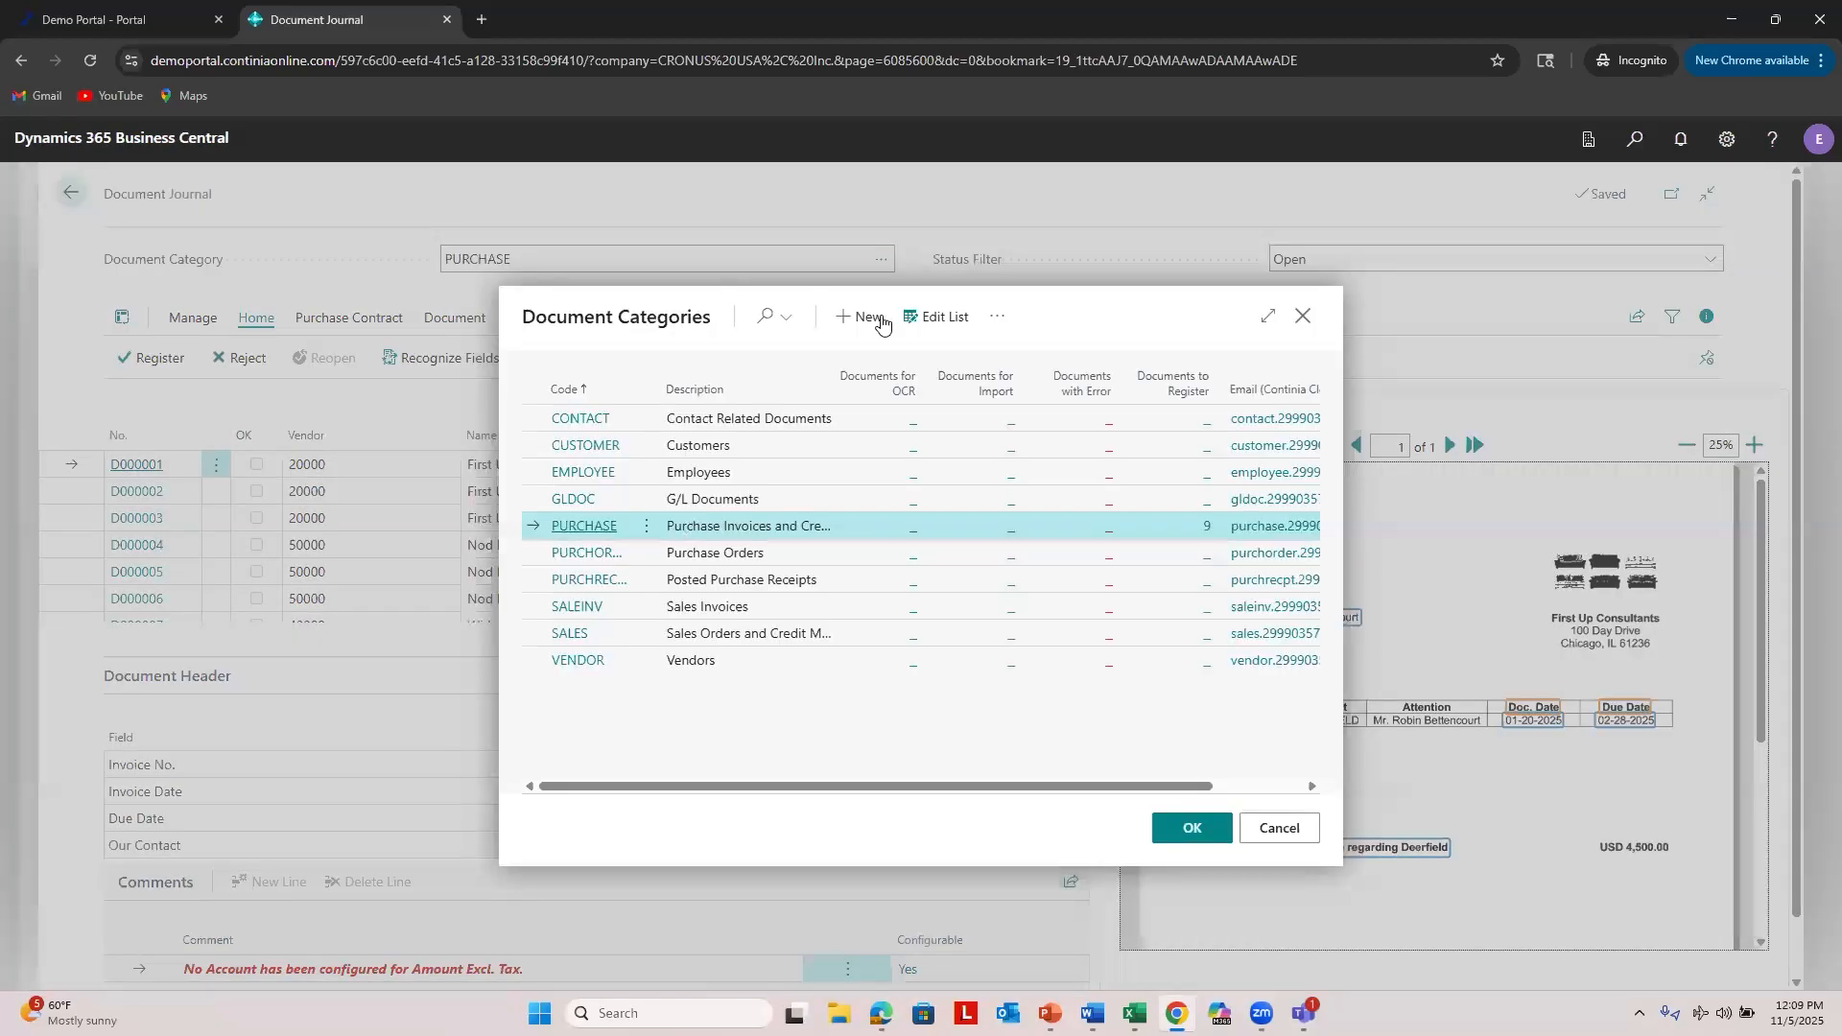
{"action": "left_click", "coordinate": [997, 317]}
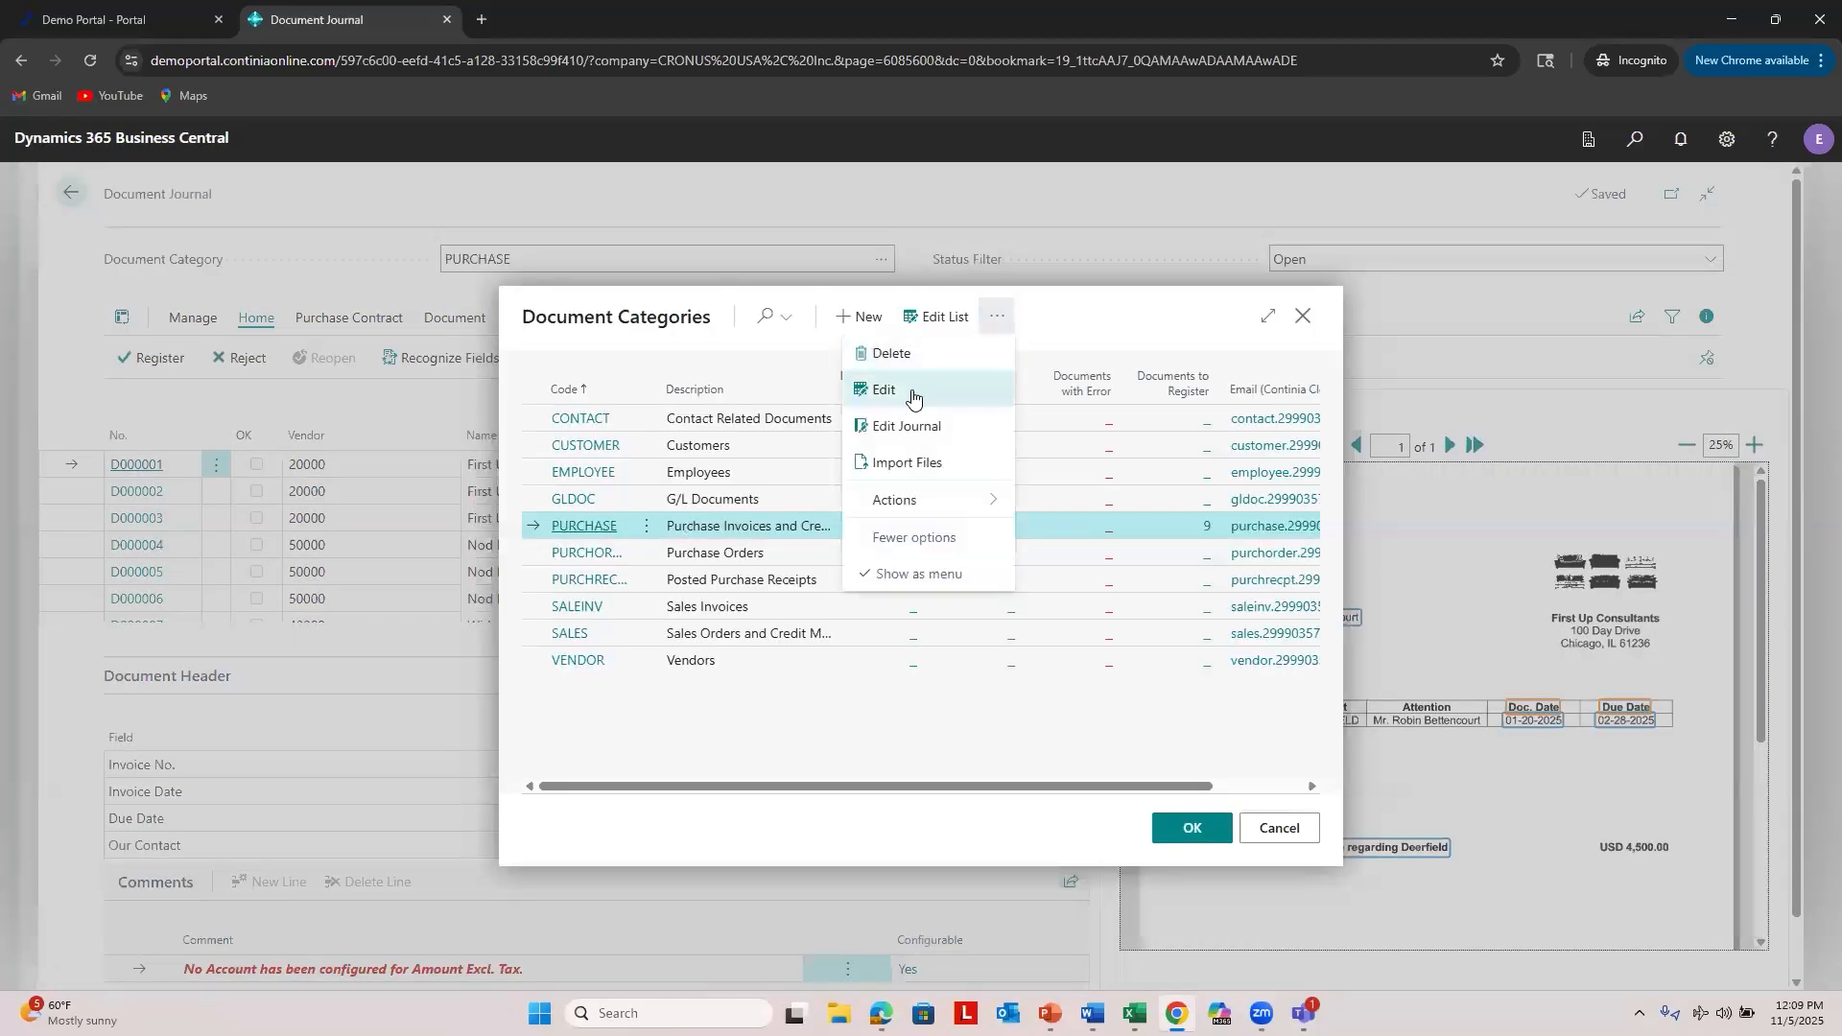
{"action": "left_click", "coordinate": [912, 394]}
{"action": "left_click", "coordinate": [166, 290]}
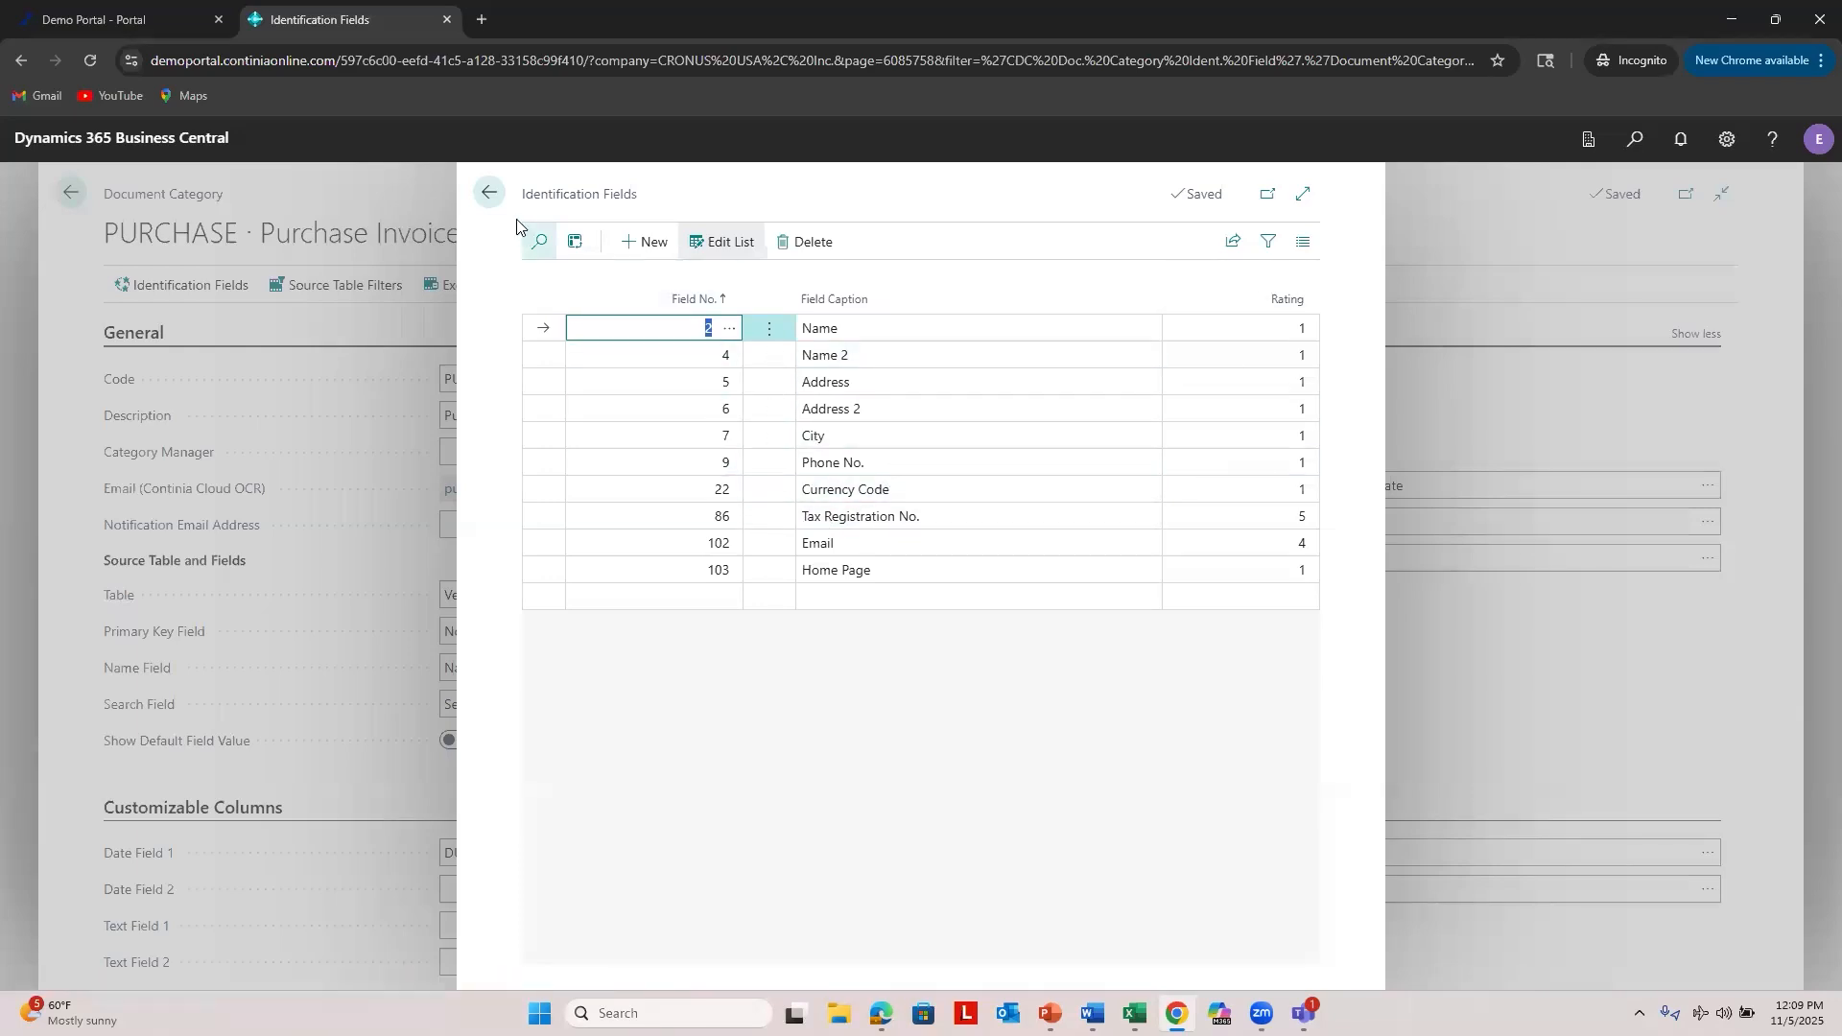
{"action": "left_click", "coordinate": [491, 195]}
{"action": "left_click", "coordinate": [71, 194]}
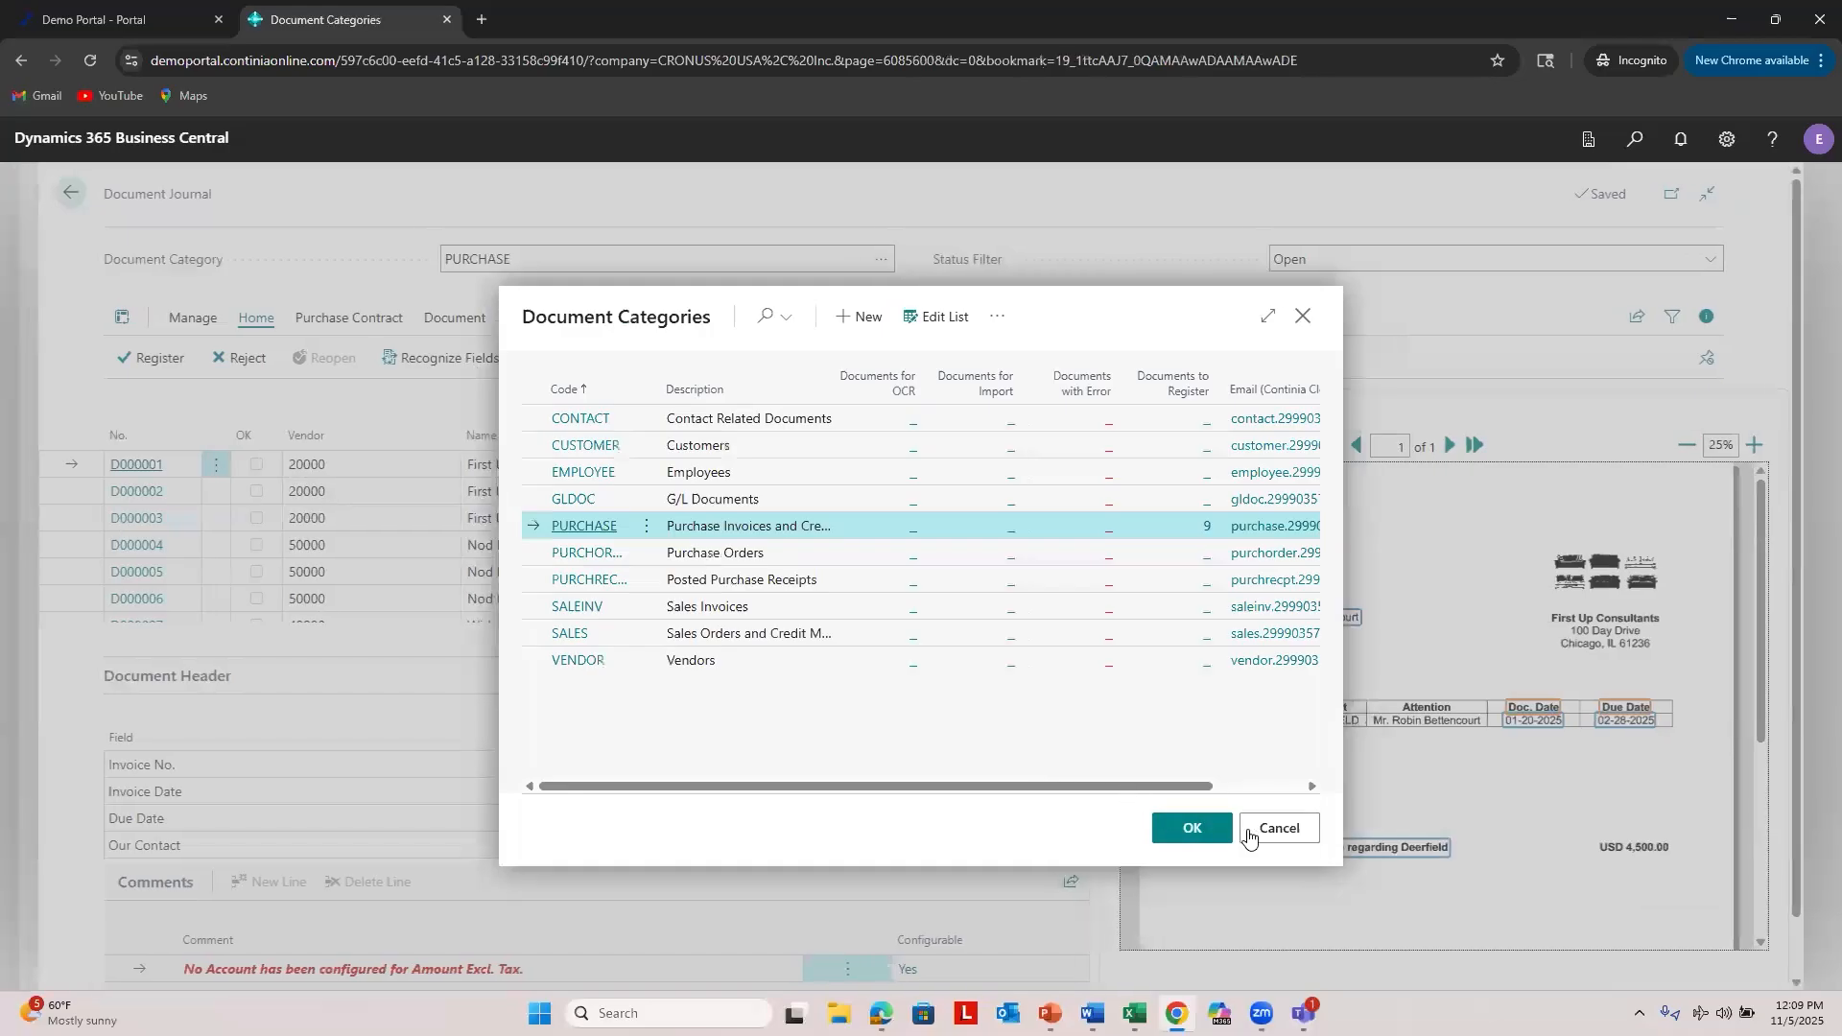
{"action": "left_click", "coordinate": [1220, 820]}
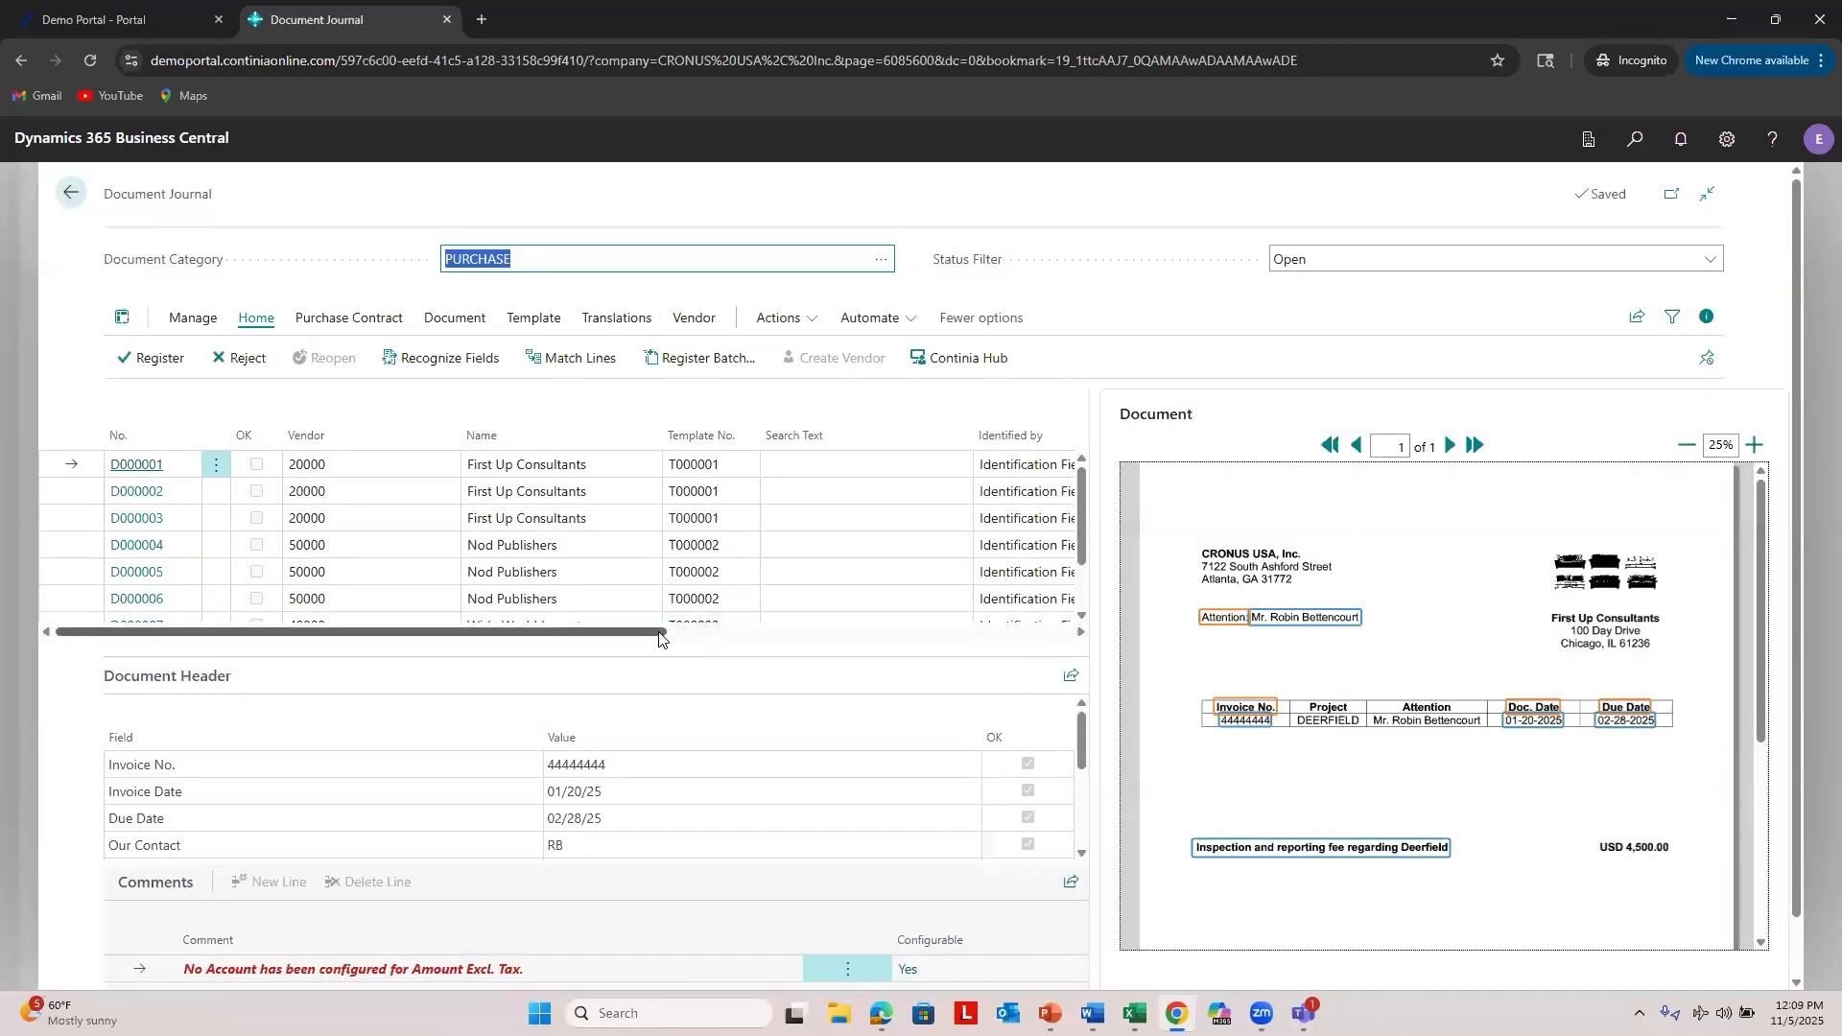
Step: Check the Identified by values again and view the Vendors list for D000001, closing it without choosing a vendor
{"action": "scroll", "coordinate": [753, 660], "scroll_direction": "right", "scroll_amount": 3}
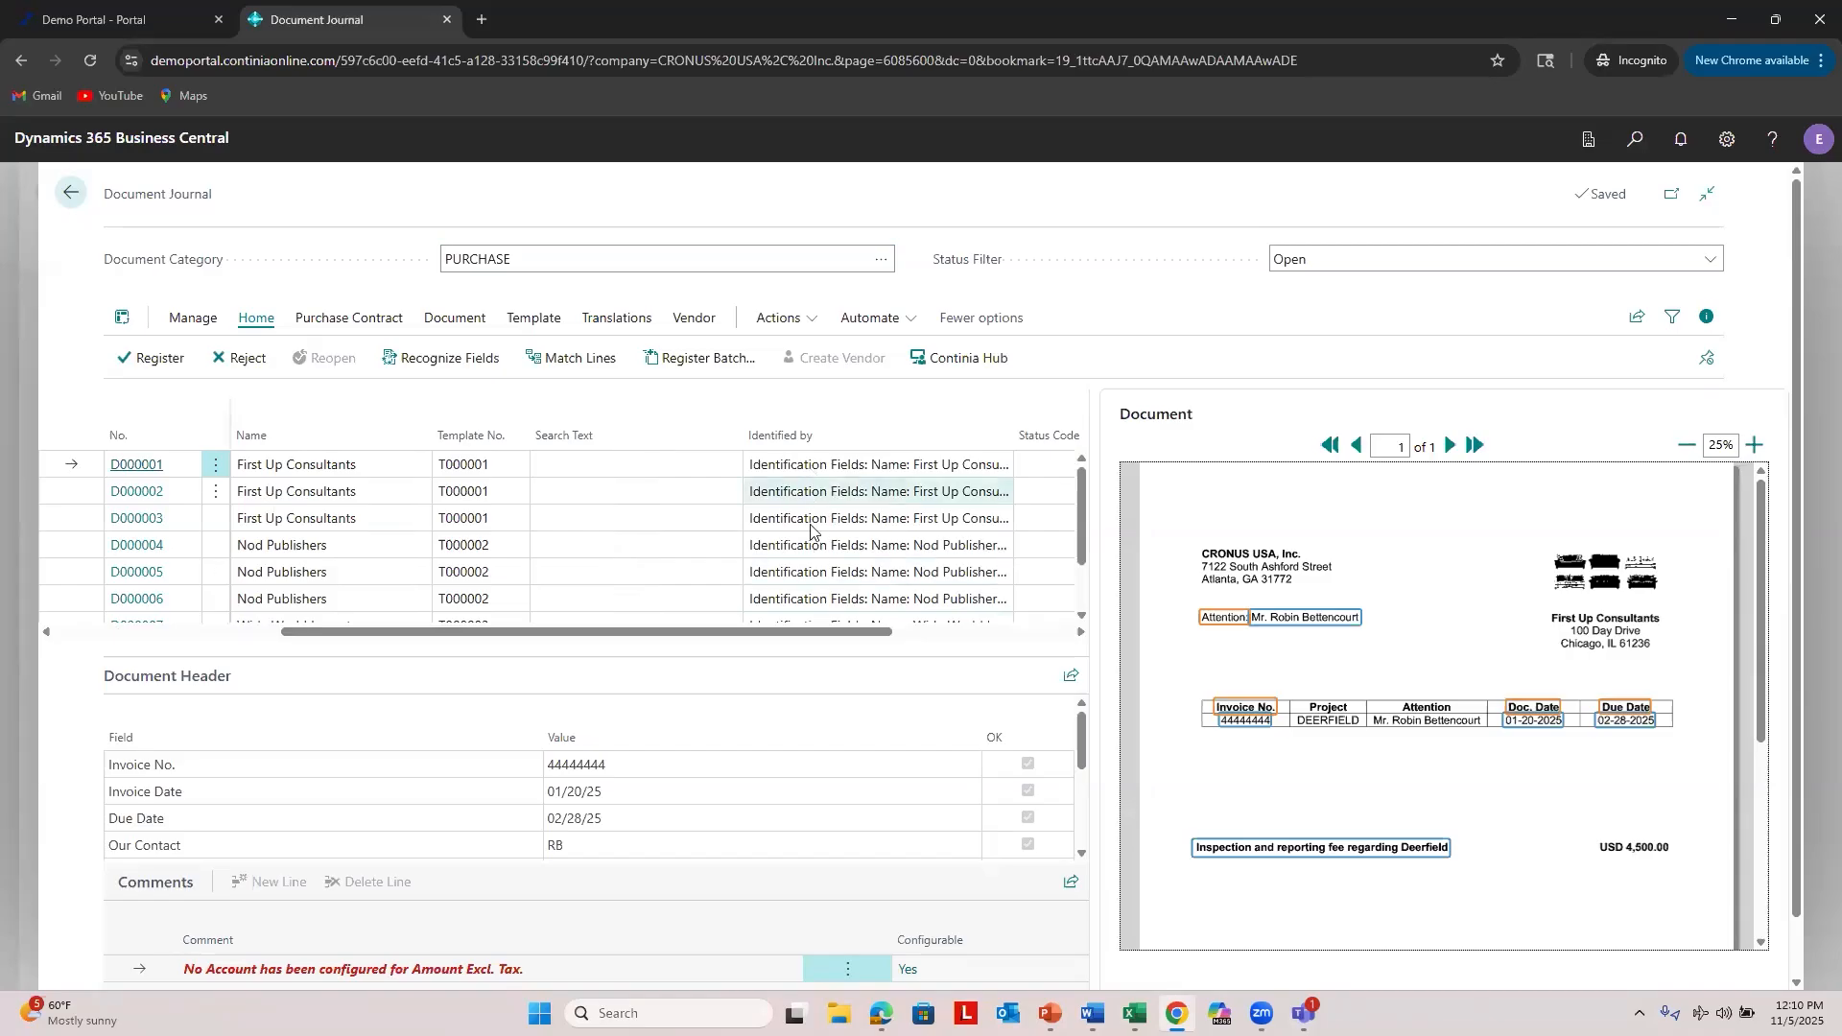
{"action": "left_click_drag", "start_coordinate": [804, 635], "coordinate": [363, 608]}
{"action": "left_click", "coordinate": [391, 464]}
{"action": "left_click", "coordinate": [449, 467]}
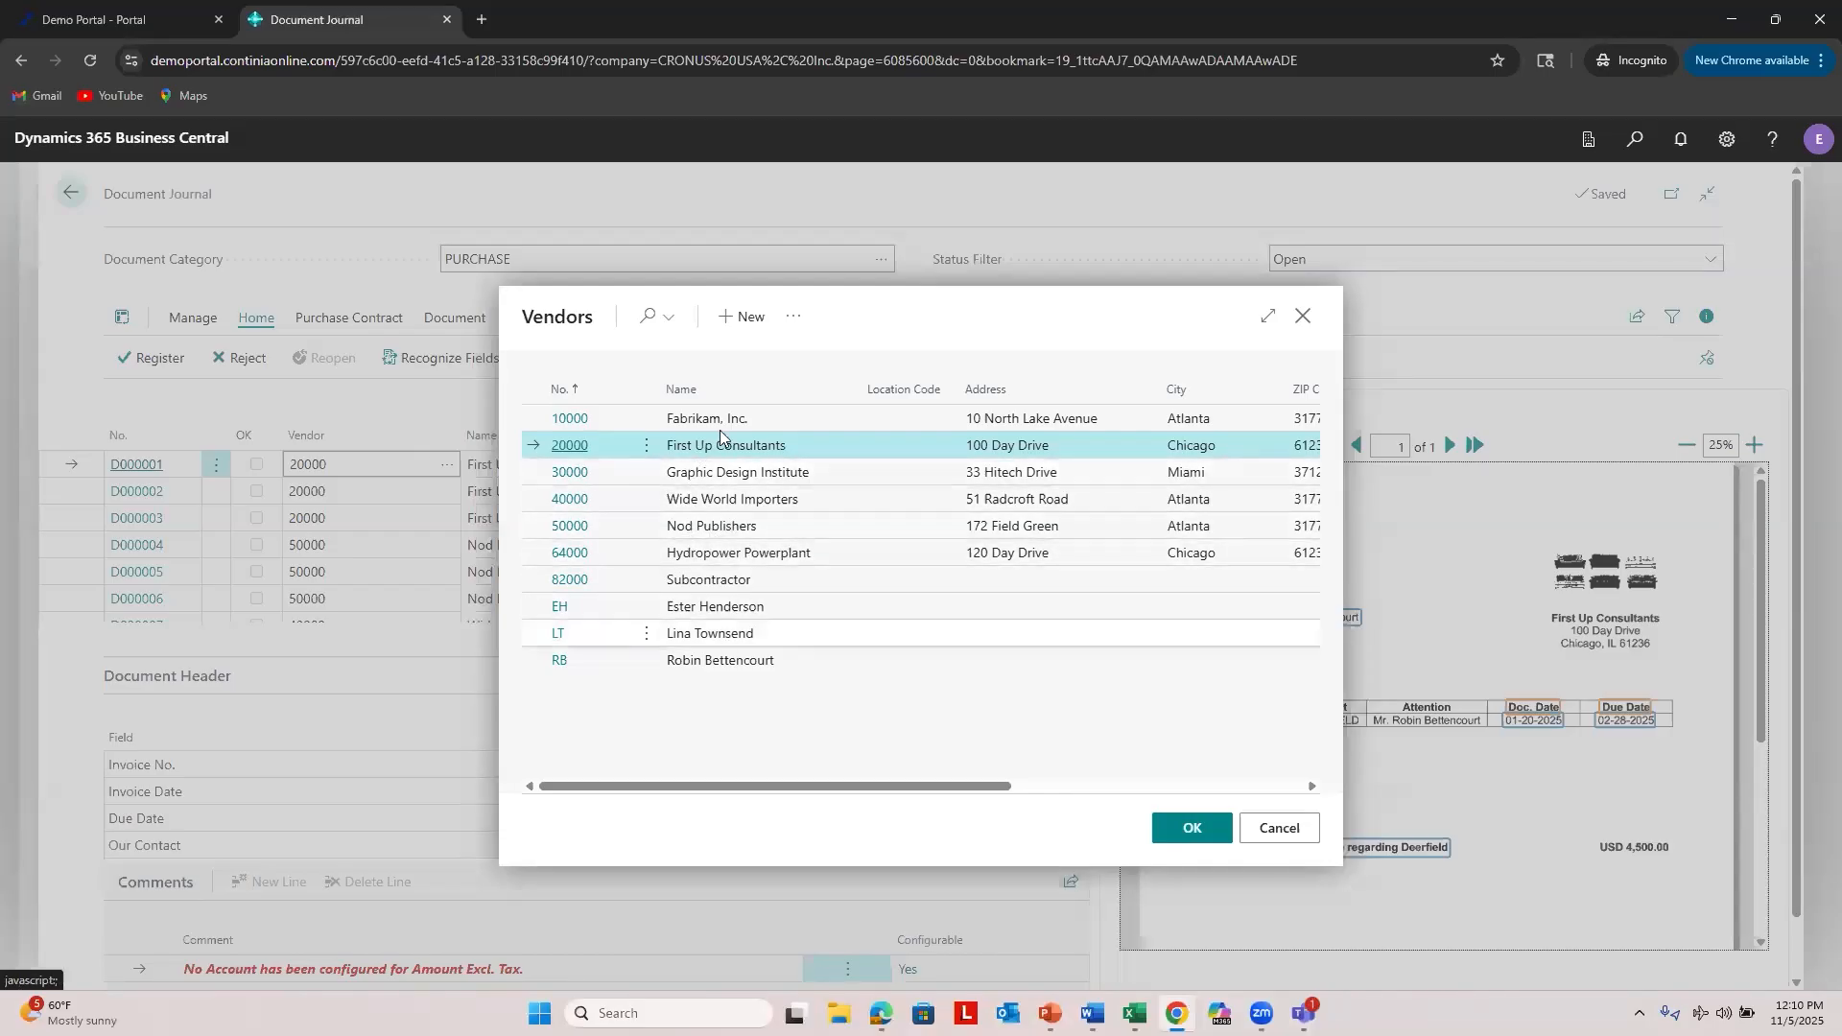
{"action": "left_click", "coordinate": [1279, 828]}
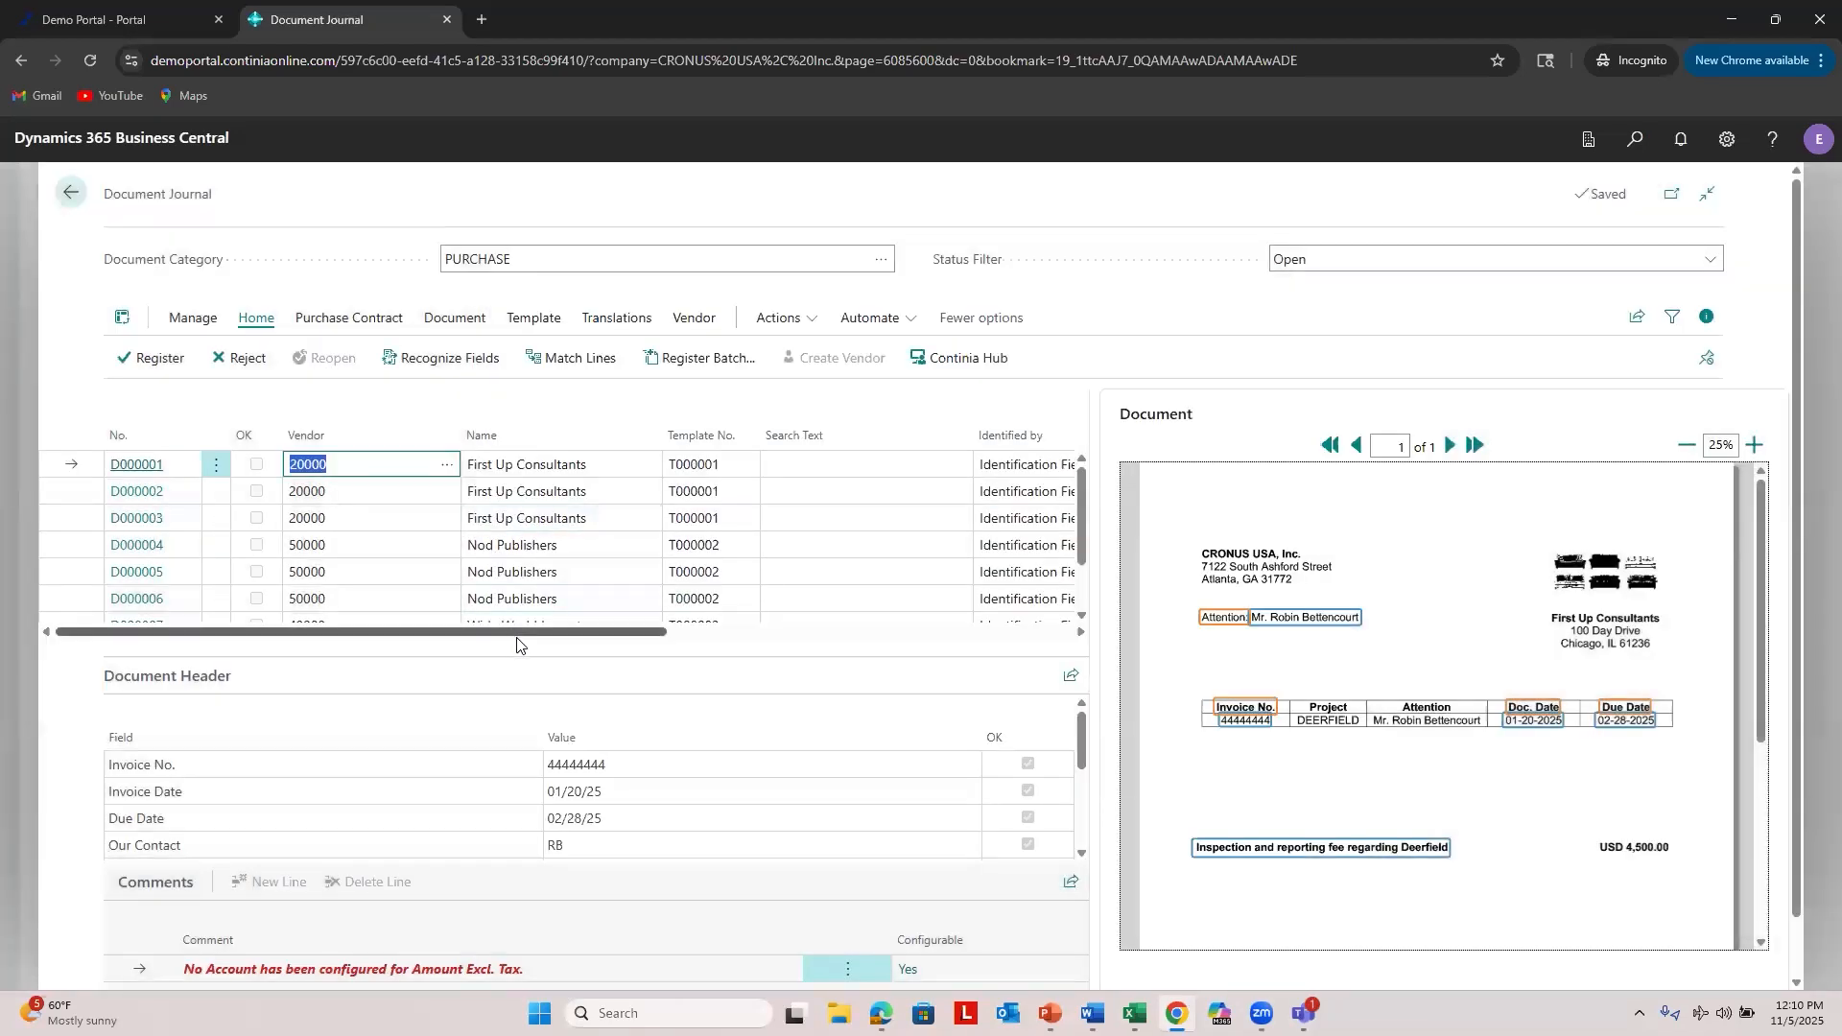
Step: Examine D000001's Search Text and Identified by fields alongside the invoice preview
{"action": "left_click_drag", "start_coordinate": [518, 637], "coordinate": [727, 652]}
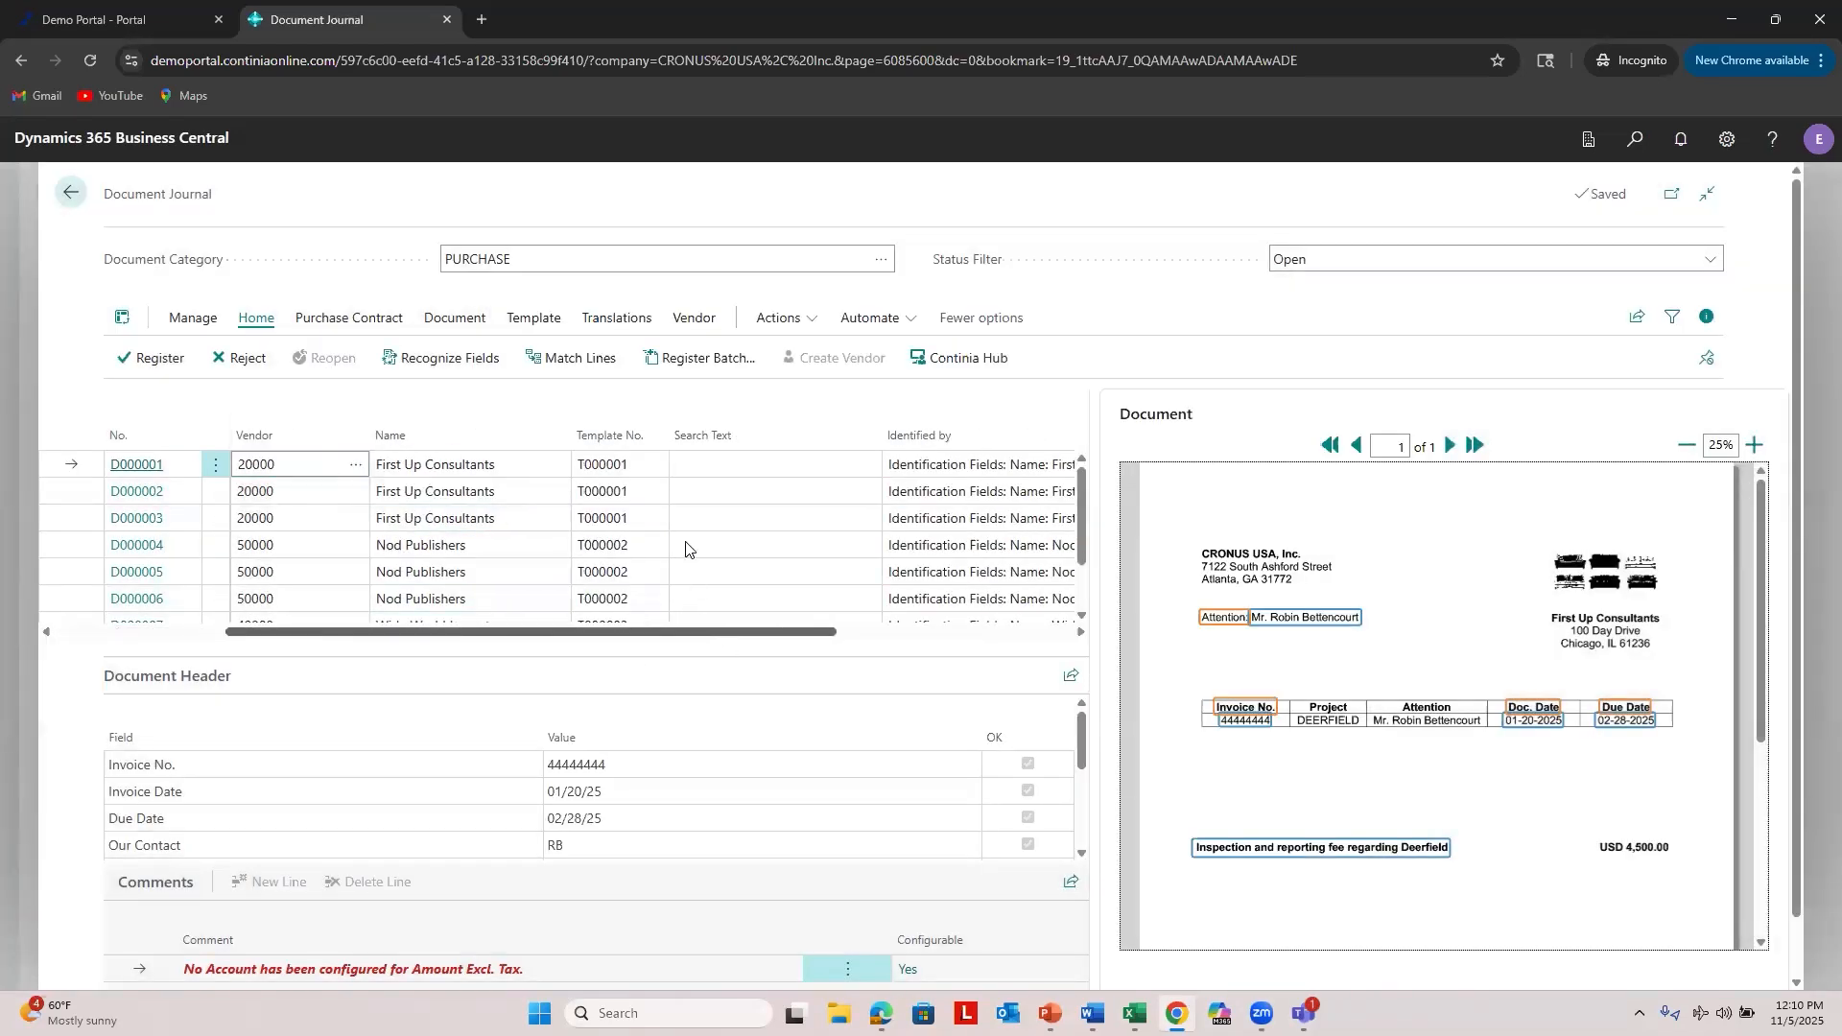
{"action": "left_click", "coordinate": [588, 453]}
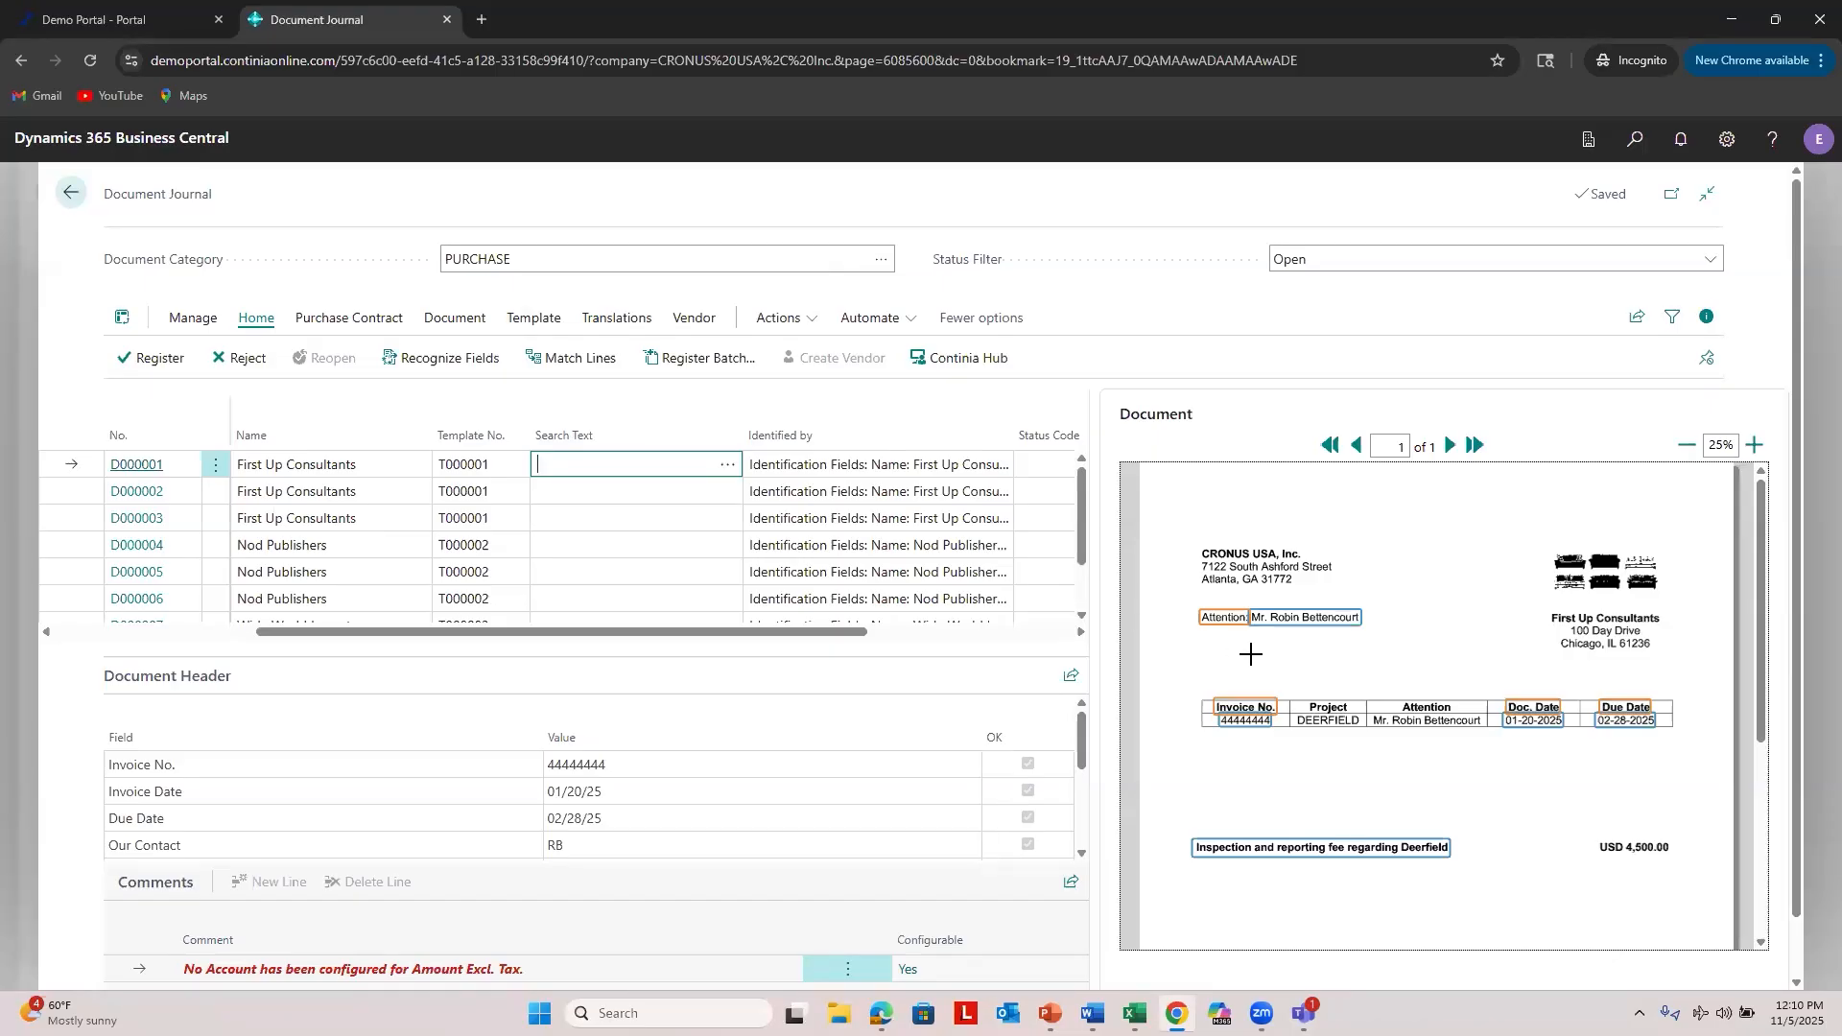
{"action": "scroll", "coordinate": [1250, 654], "scroll_direction": "down", "scroll_amount": 2}
{"action": "scroll", "coordinate": [1245, 649], "scroll_direction": "down", "scroll_amount": 1}
{"action": "scroll", "coordinate": [1237, 643], "scroll_direction": "up", "scroll_amount": 1}
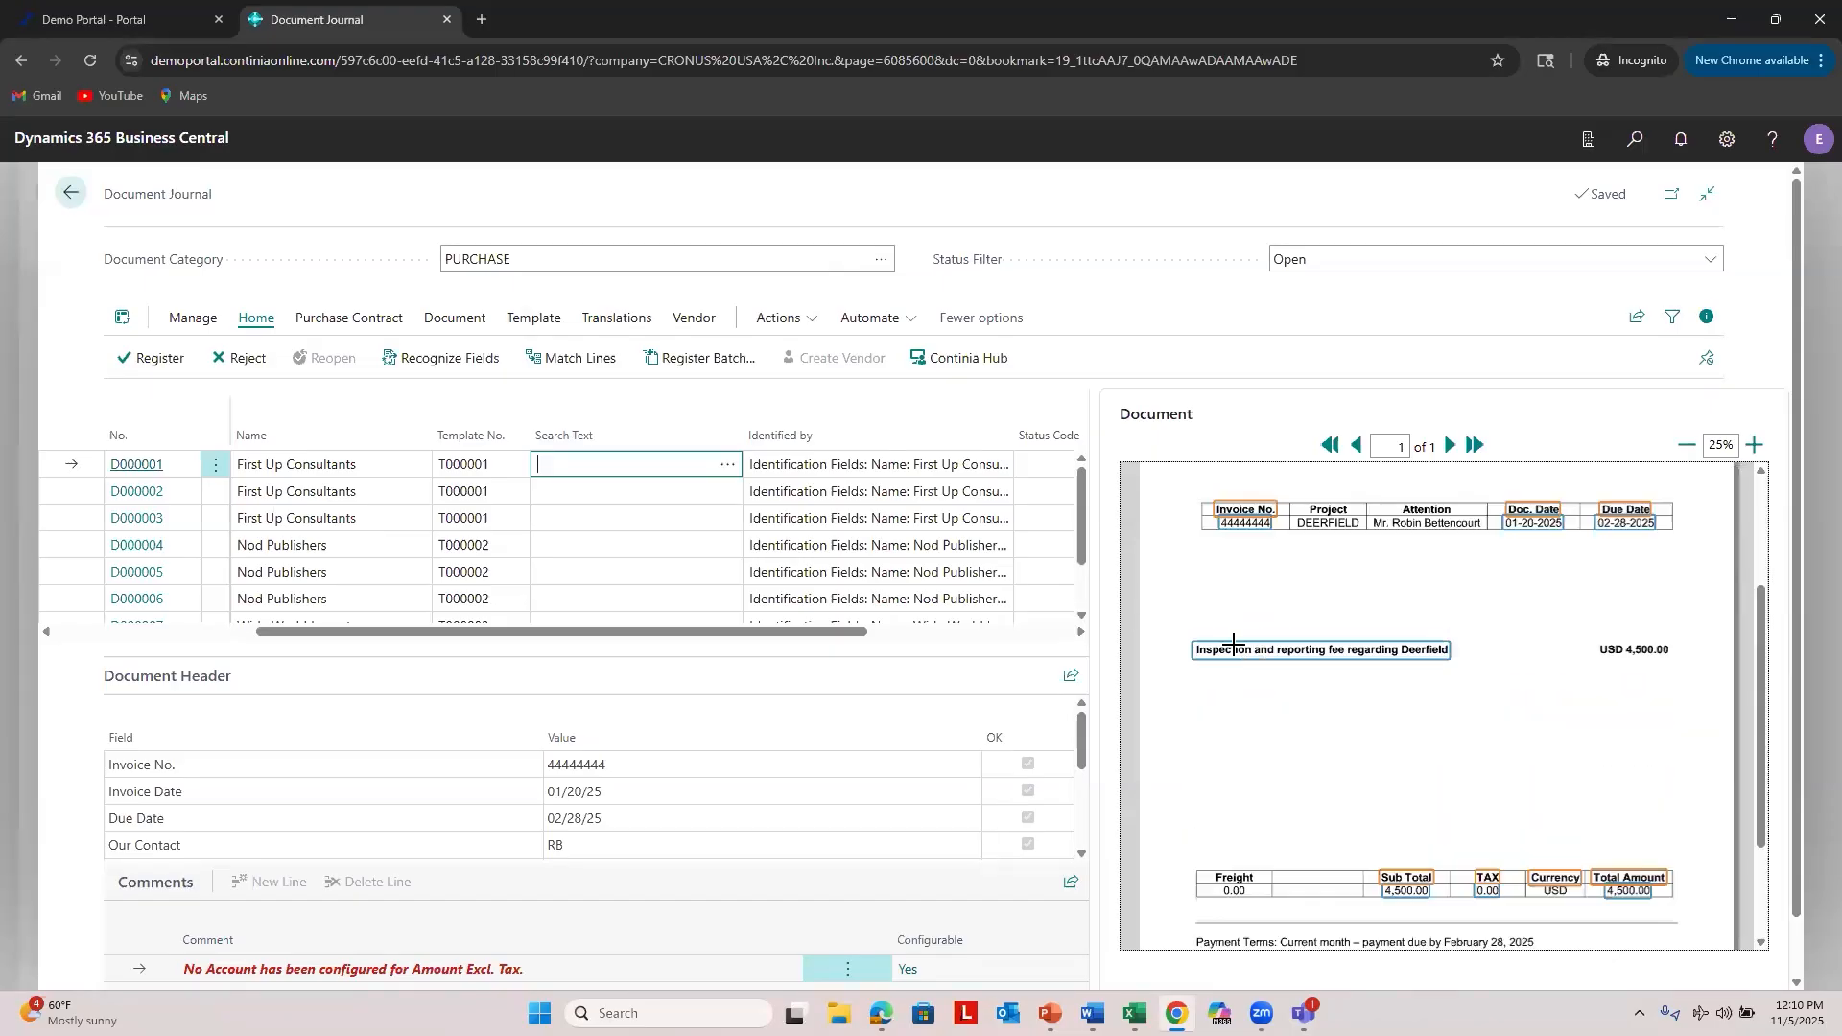
{"action": "scroll", "coordinate": [1234, 641], "scroll_direction": "up", "scroll_amount": 2}
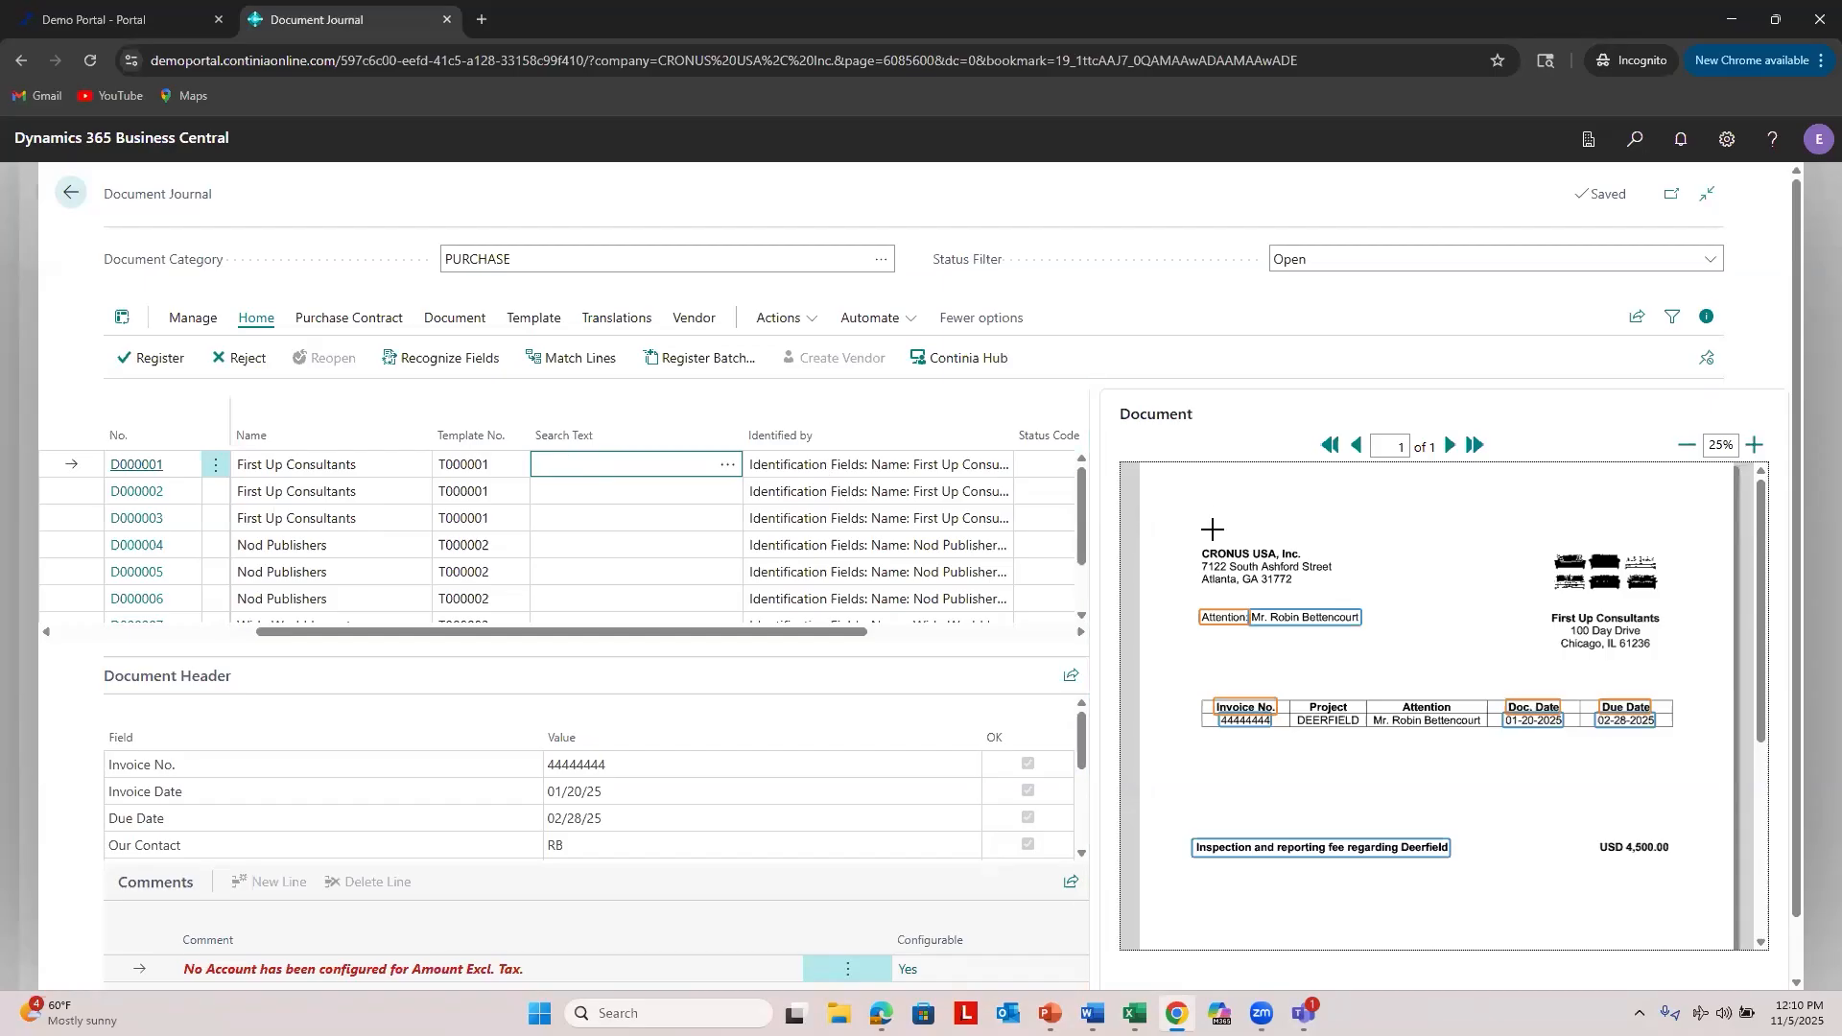
{"action": "left_click", "coordinate": [822, 469]}
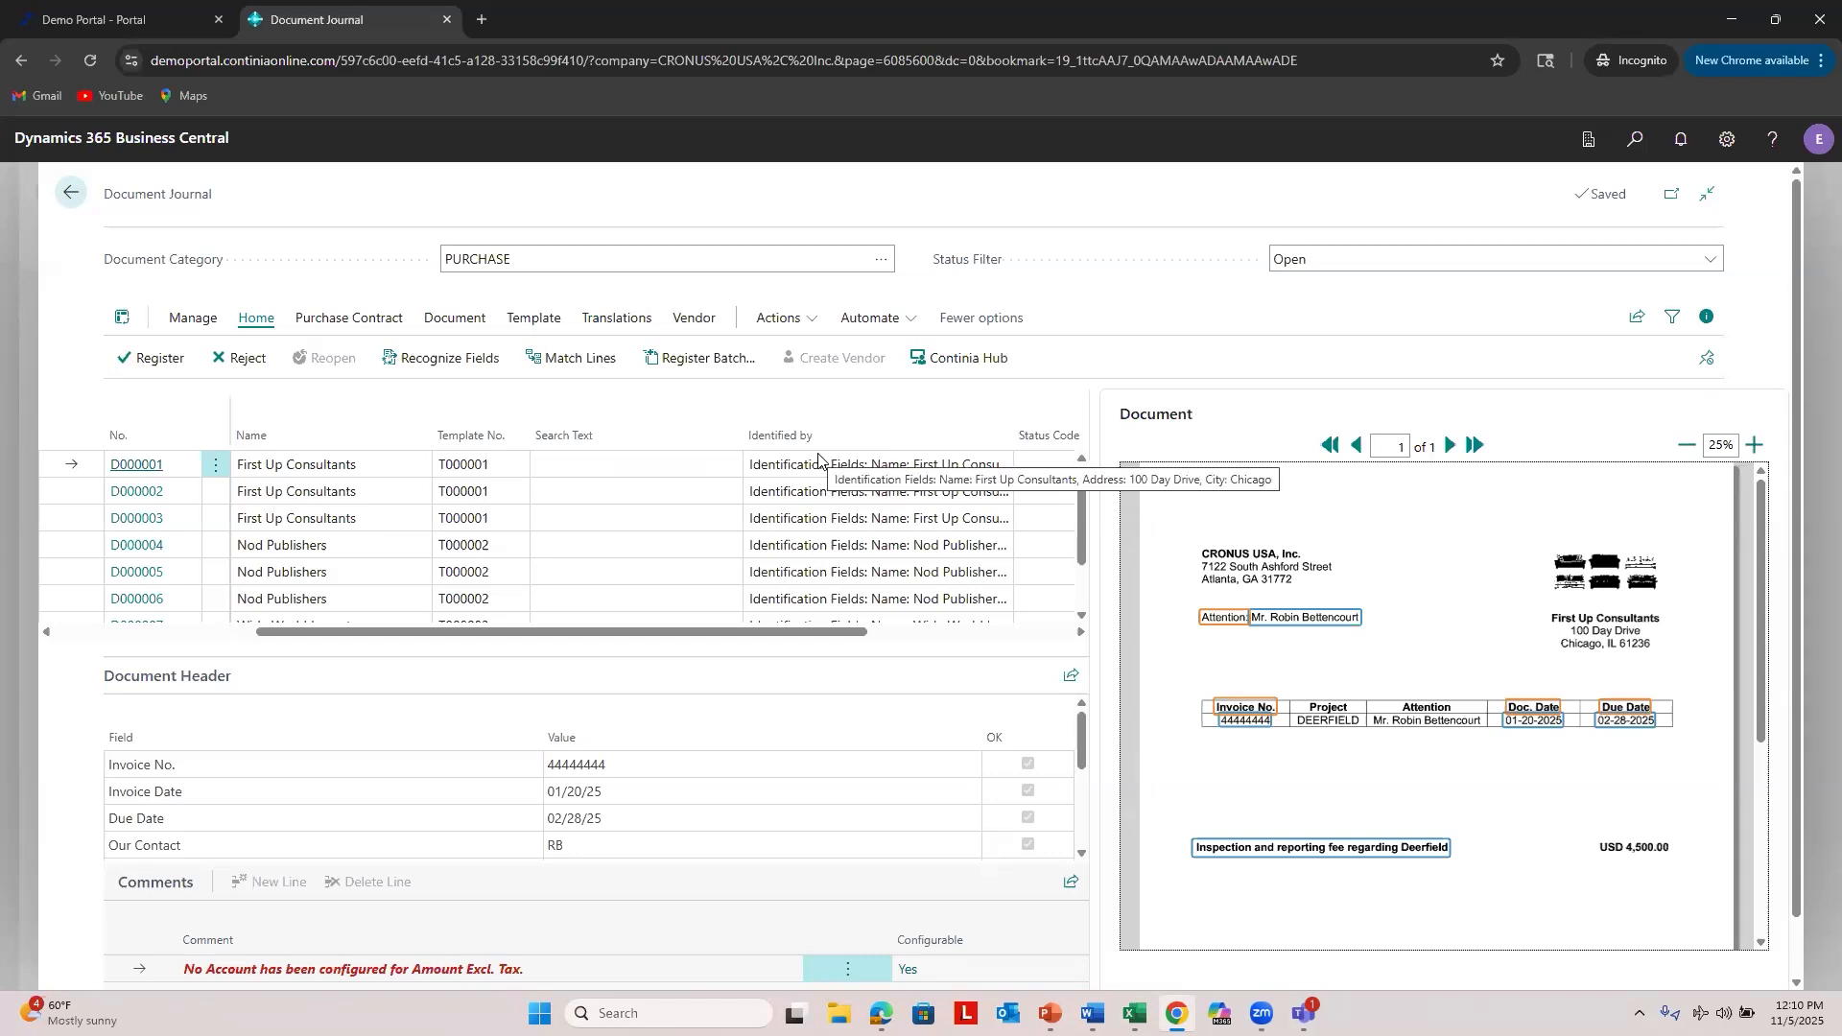
Step: Fill D000001's Search Text by capturing the vendor's bank account number from the payment line in the invoice preview
{"action": "left_click", "coordinate": [567, 458]}
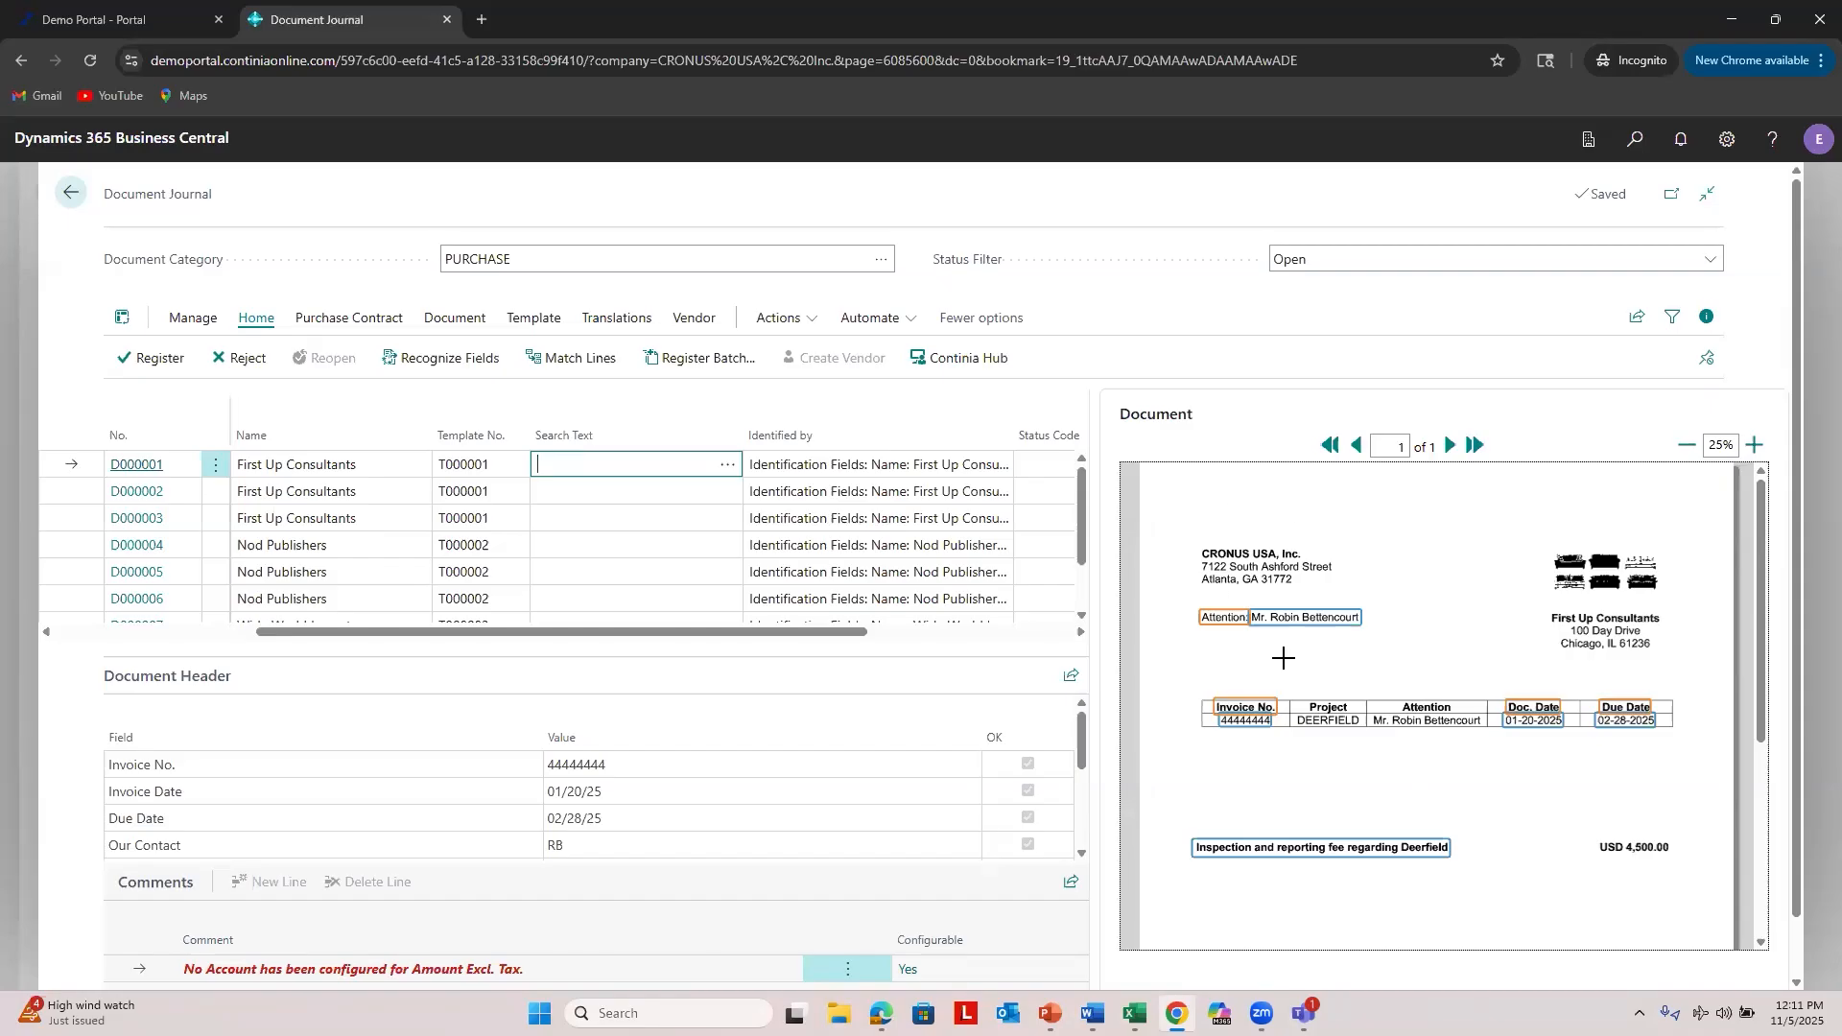
{"action": "scroll", "coordinate": [1291, 648], "scroll_direction": "down", "scroll_amount": 3}
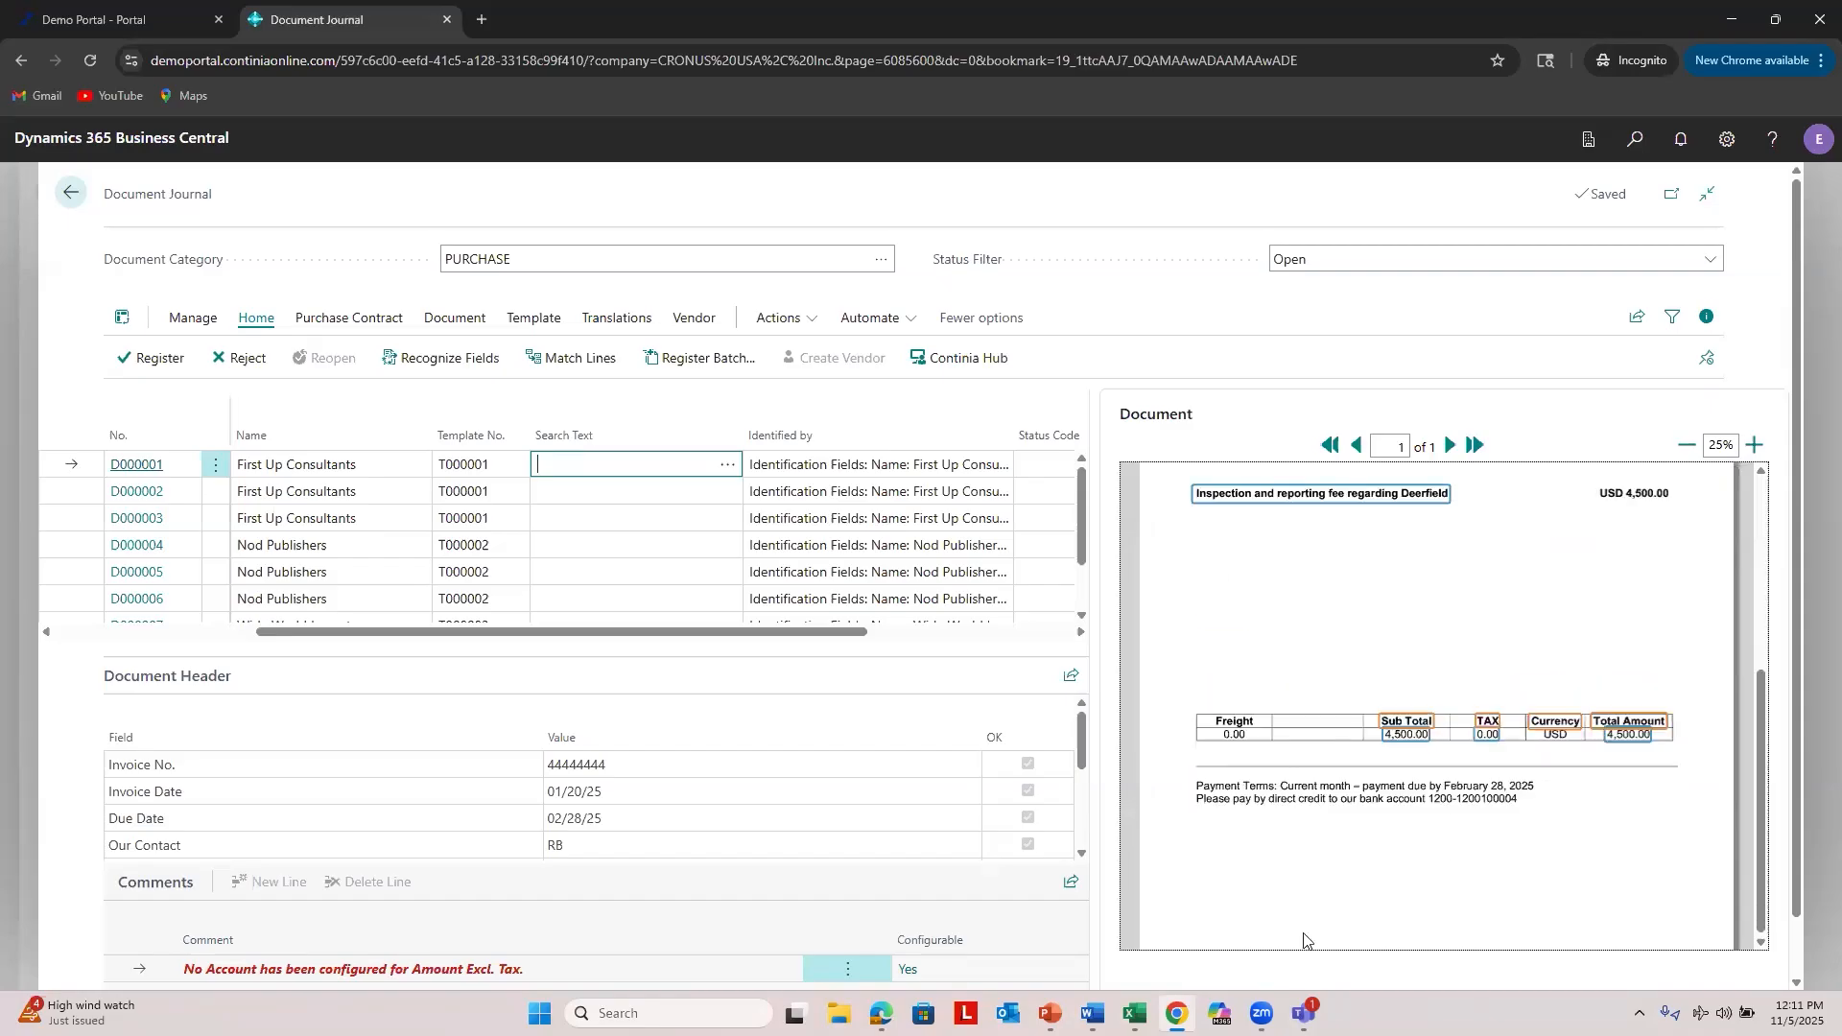
{"action": "scroll", "coordinate": [1238, 836], "scroll_direction": "up", "scroll_amount": 1}
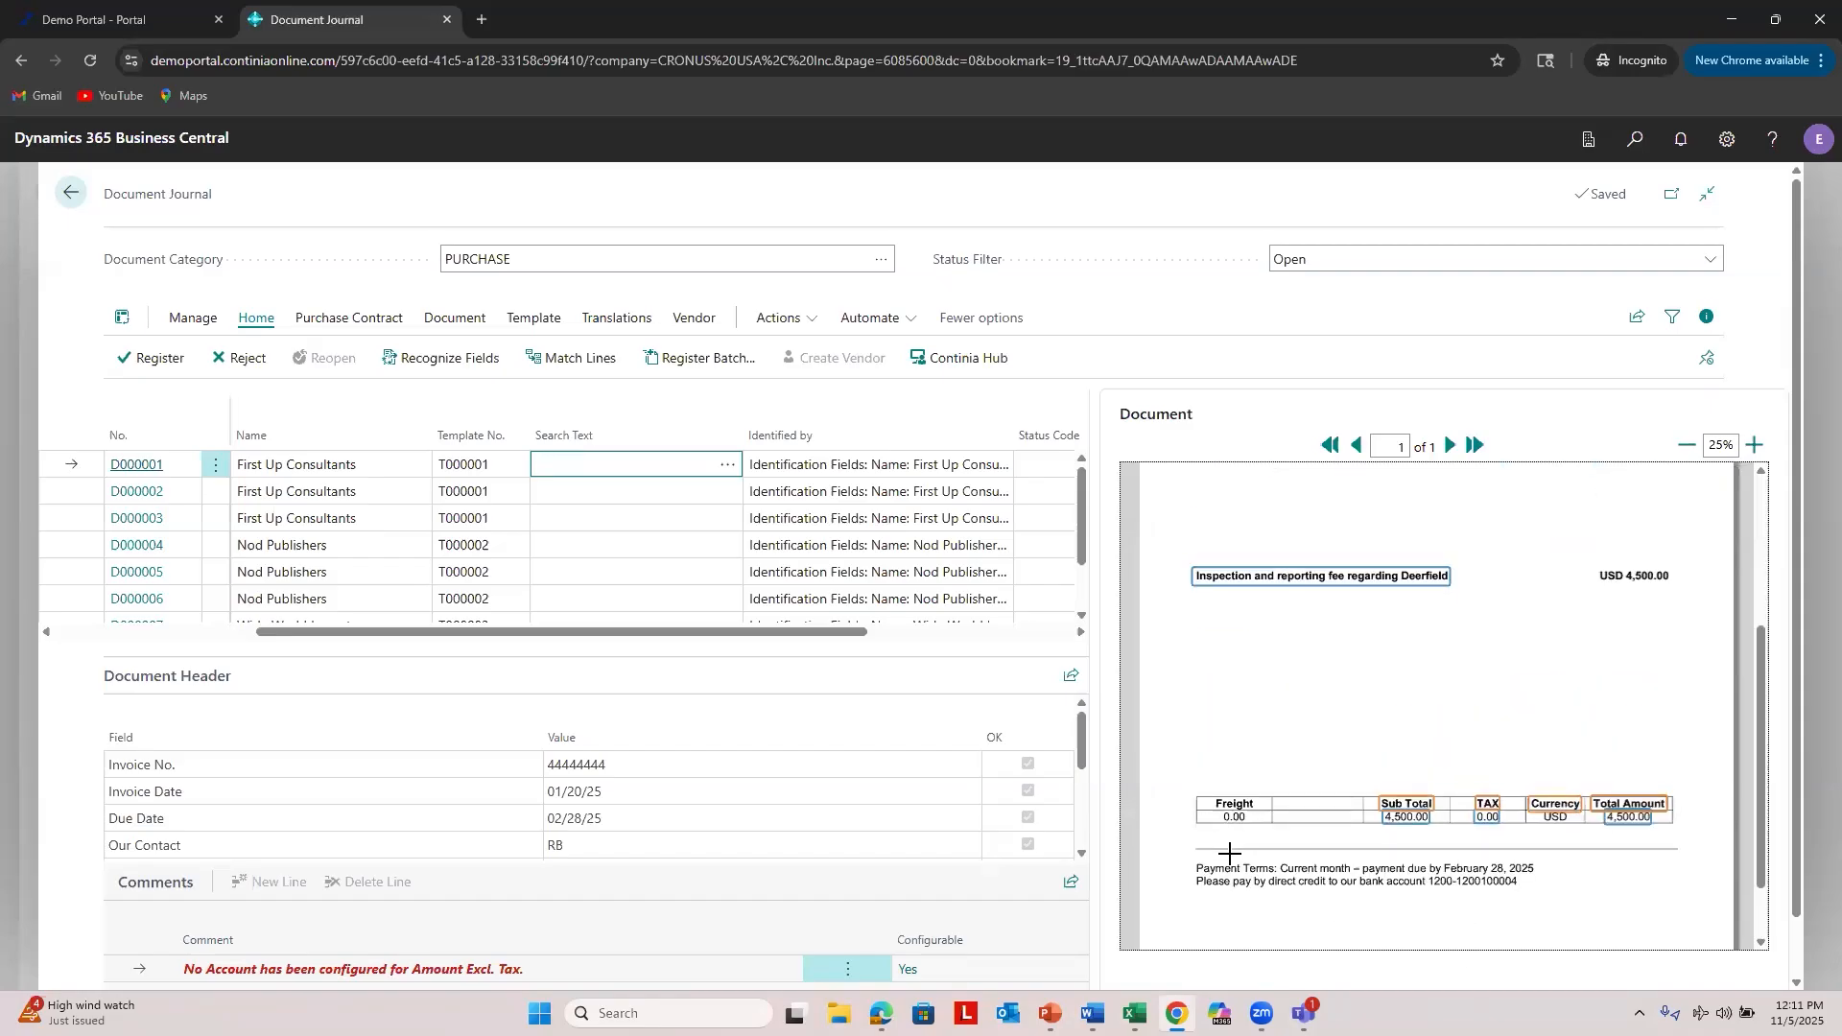
{"action": "scroll", "coordinate": [1276, 830], "scroll_direction": "down", "scroll_amount": 1}
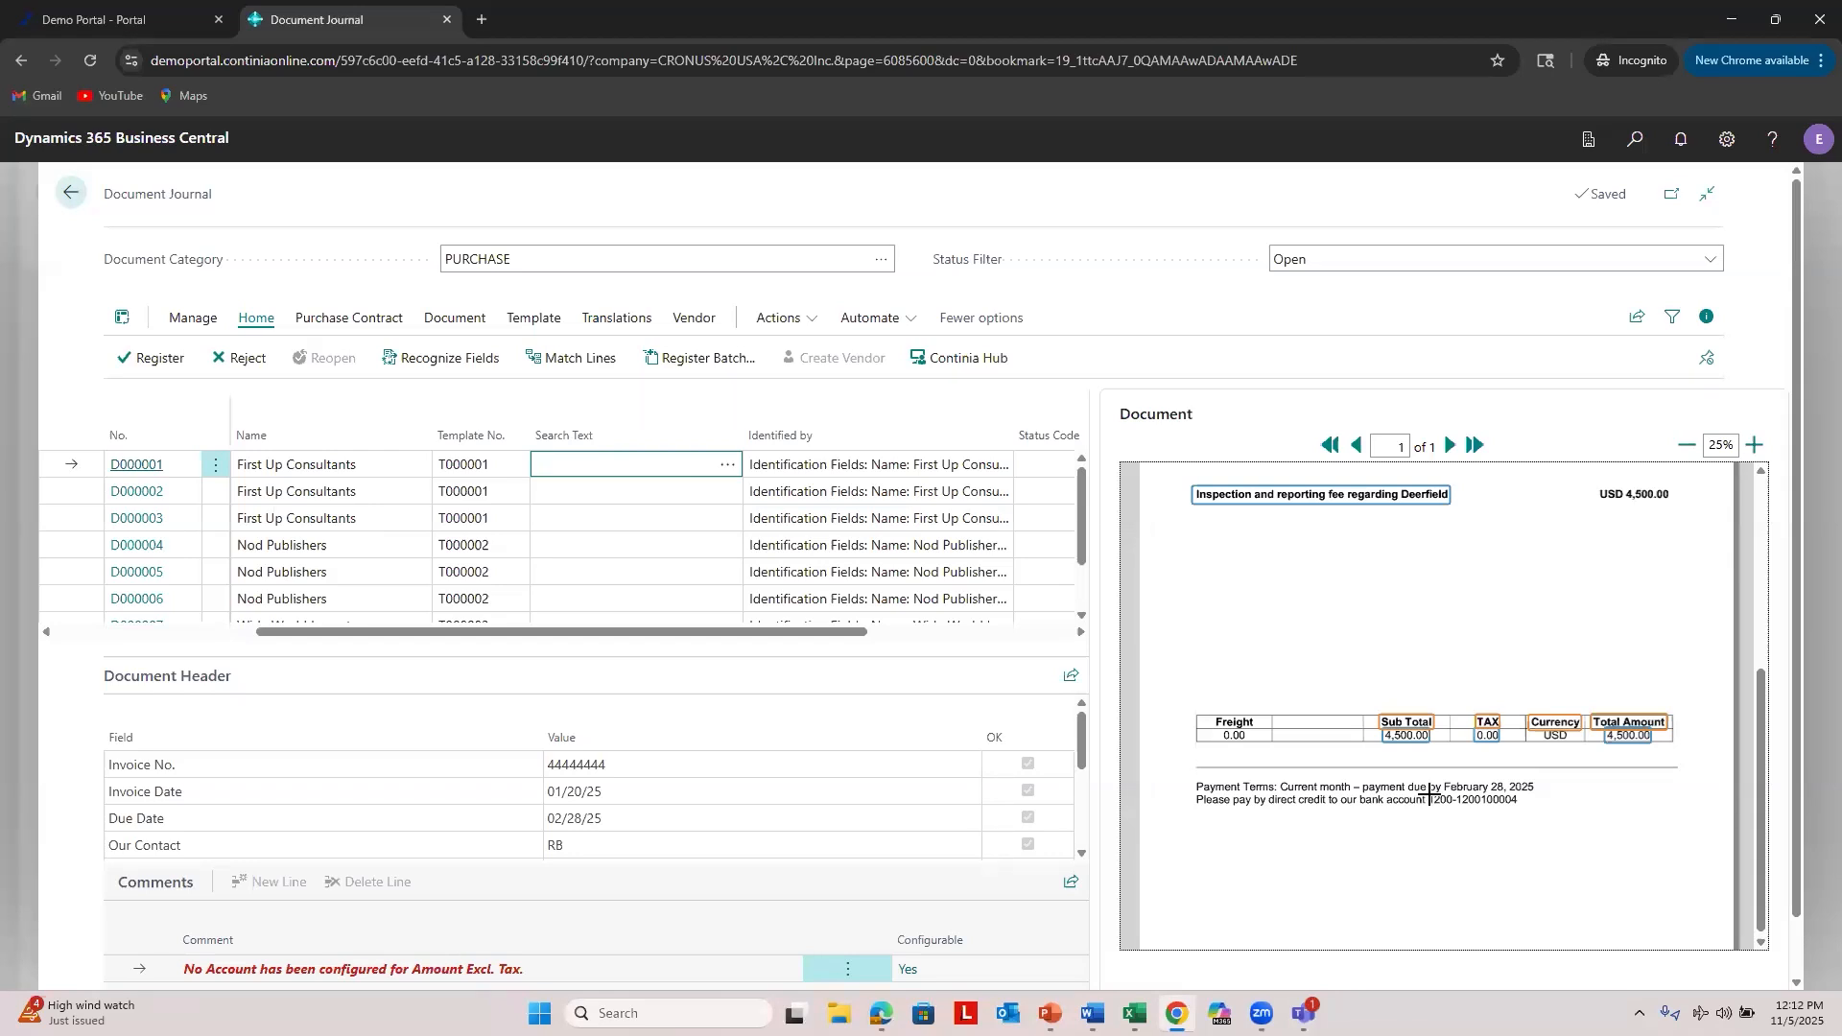
{"action": "left_click_drag", "start_coordinate": [1429, 796], "coordinate": [1524, 813]}
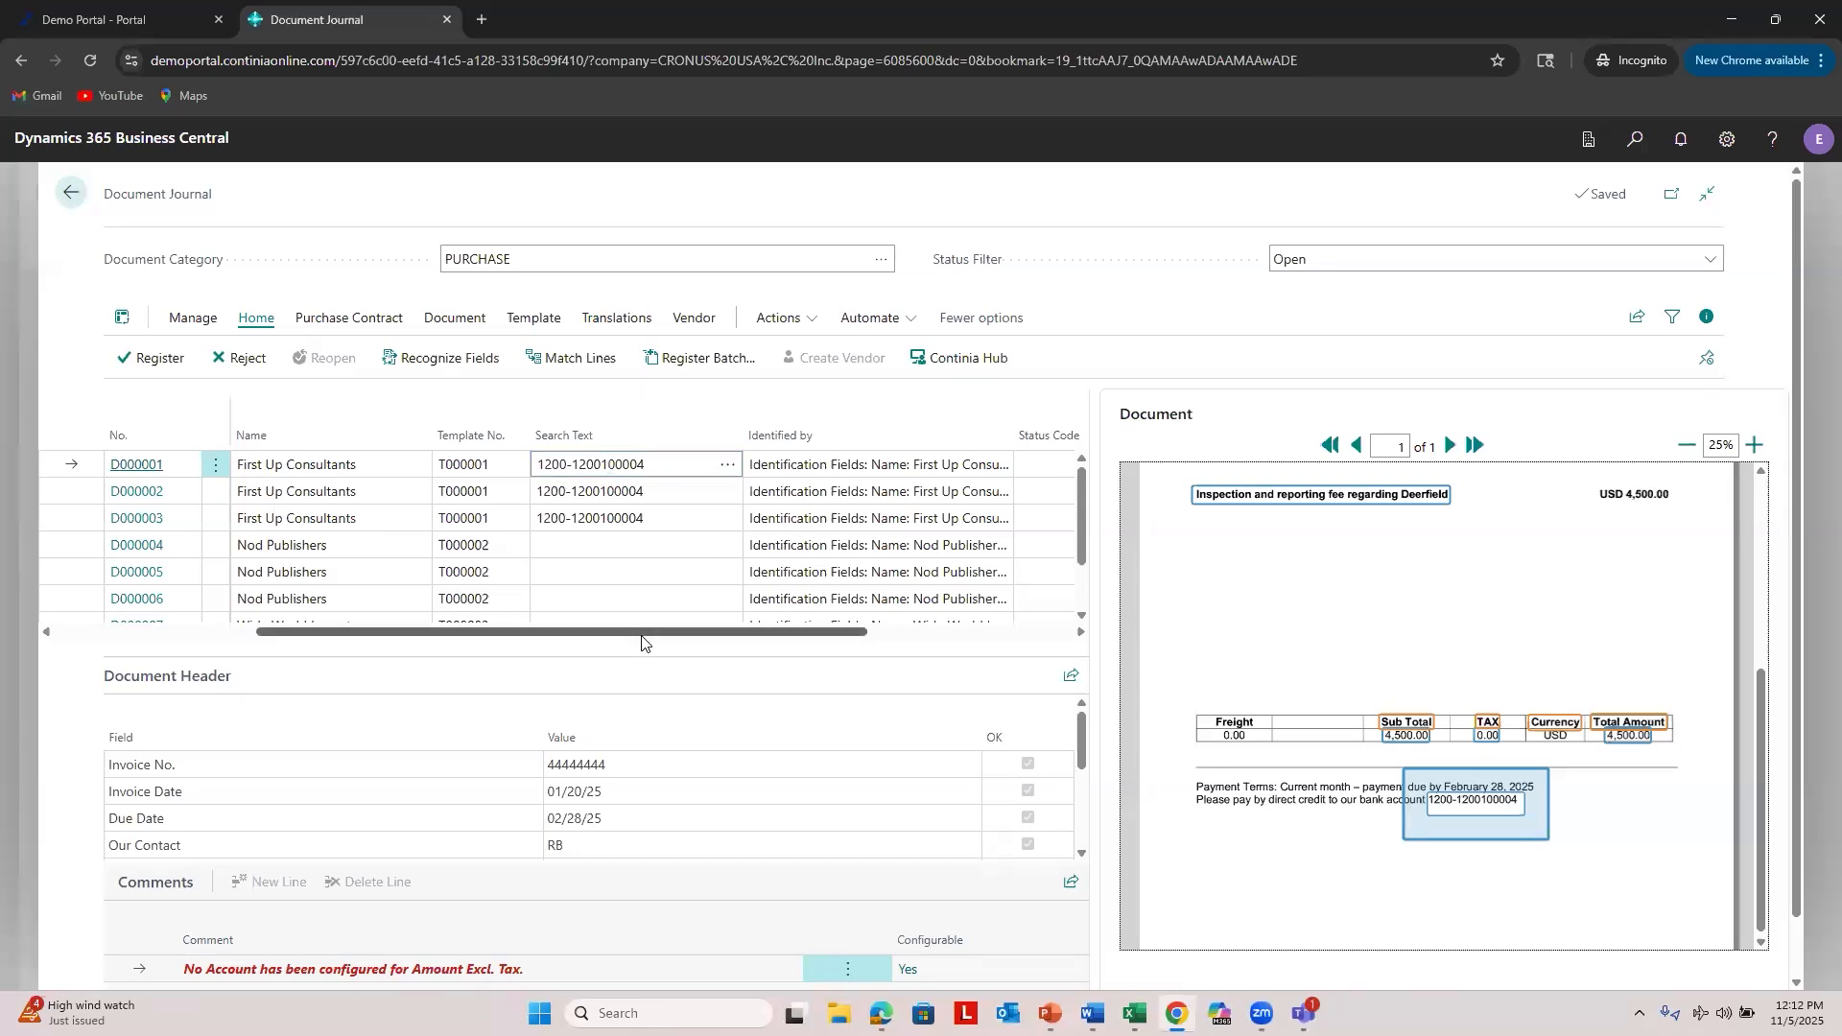
Step: Clear the vendor on D000001, rerun Recognize Fields, and check the document's Identified by value
{"action": "left_click_drag", "start_coordinate": [642, 634], "coordinate": [321, 633]}
{"action": "left_click_drag", "start_coordinate": [646, 633], "coordinate": [848, 633]}
{"action": "left_click_drag", "start_coordinate": [726, 633], "coordinate": [806, 649]}
{"action": "left_click", "coordinate": [313, 629]}
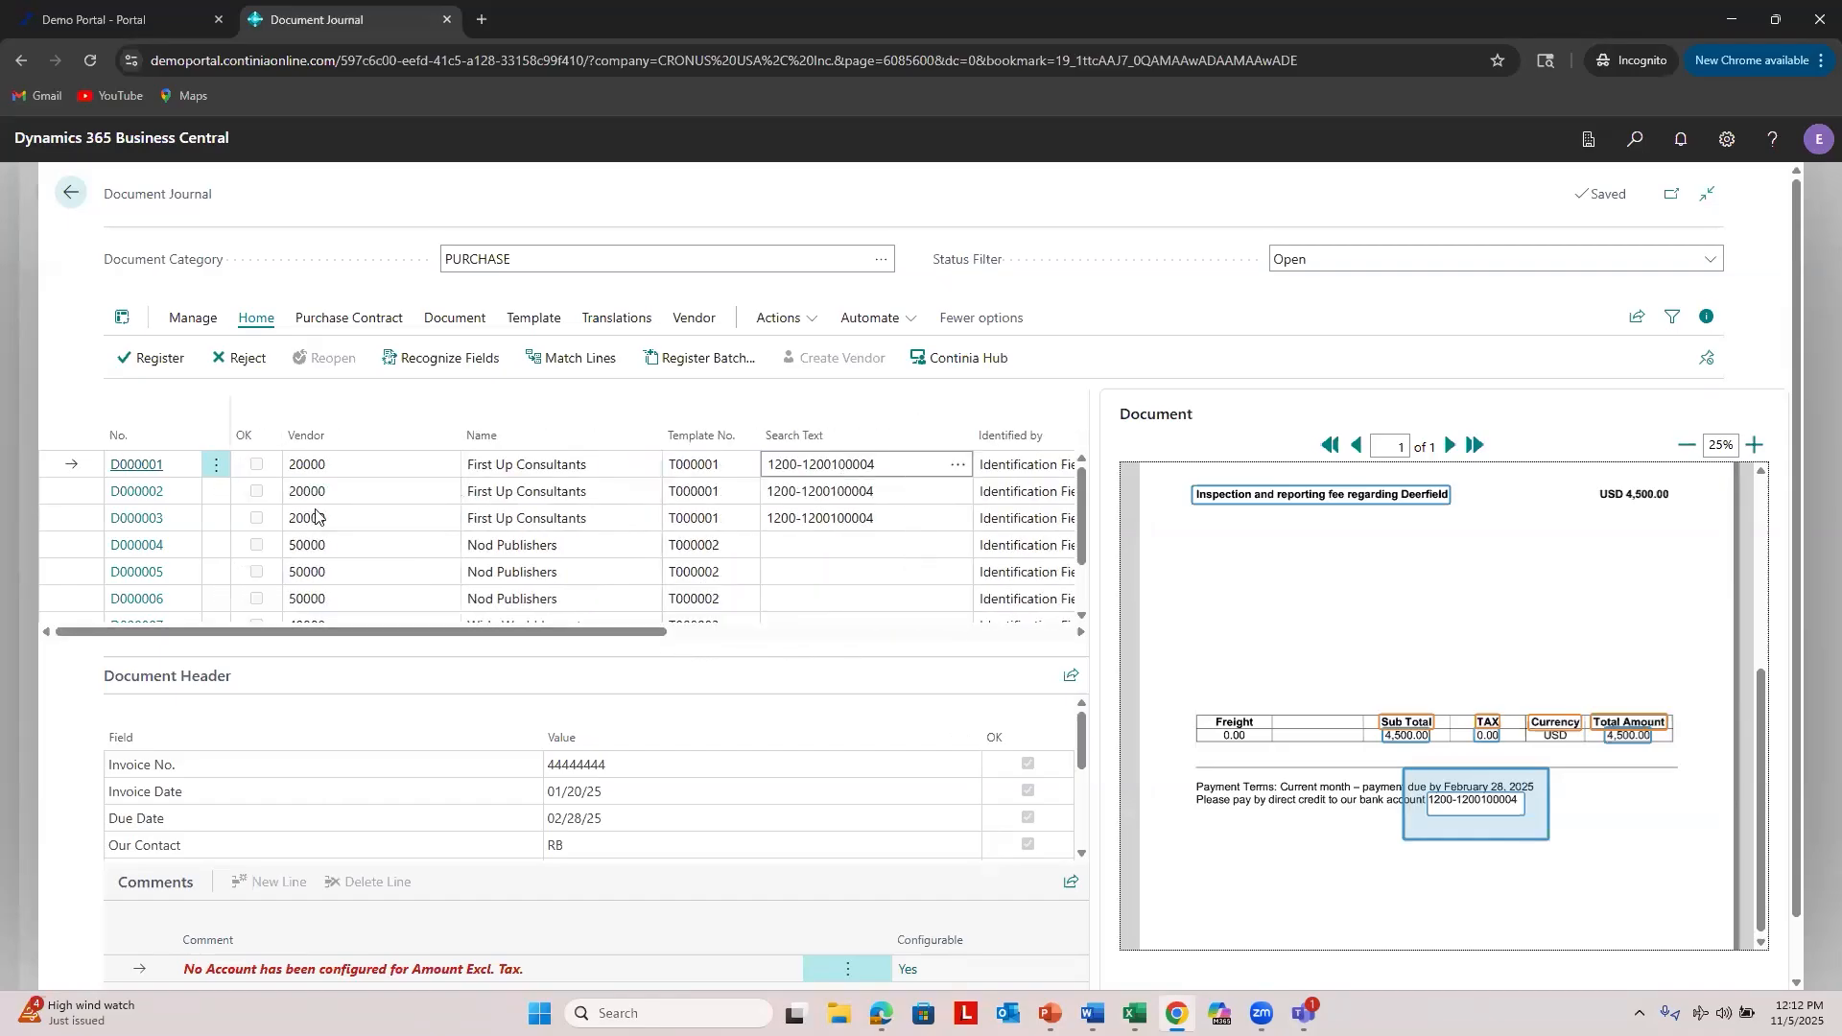
{"action": "left_click", "coordinate": [326, 465]}
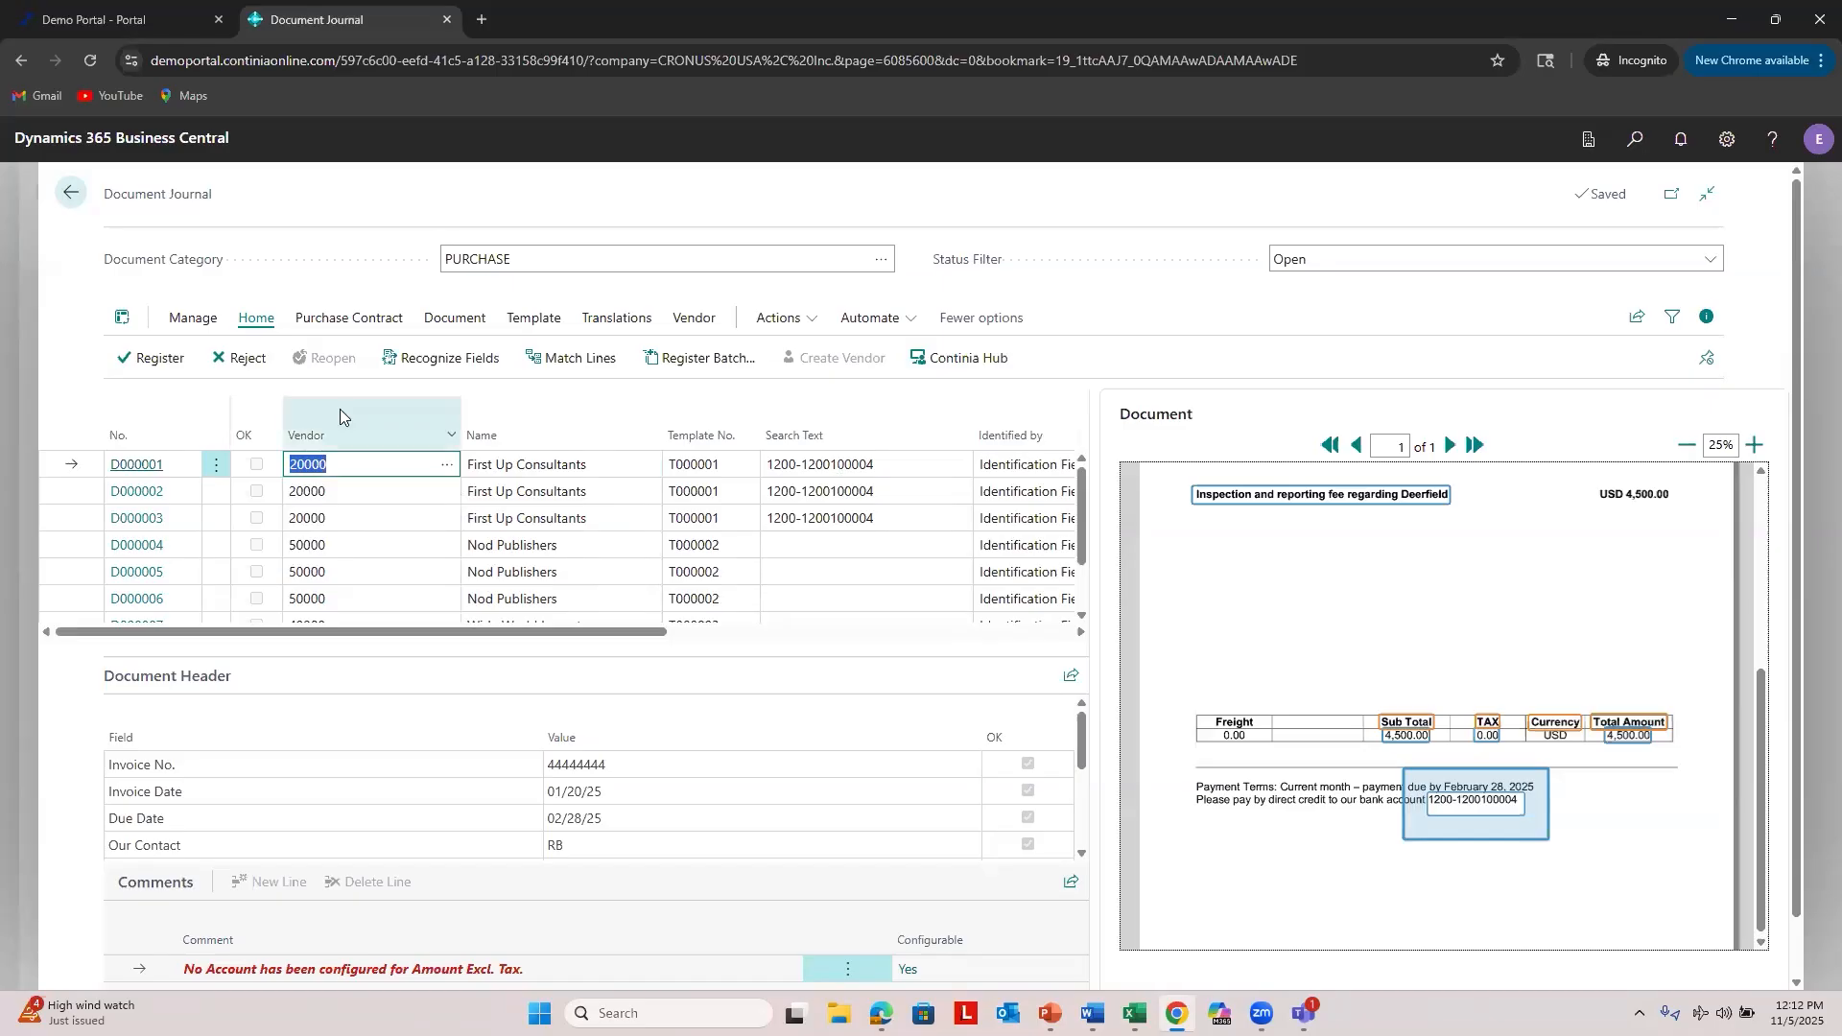
{"action": "key", "text": "BackSpace"}
{"action": "key", "text": "Tab"}
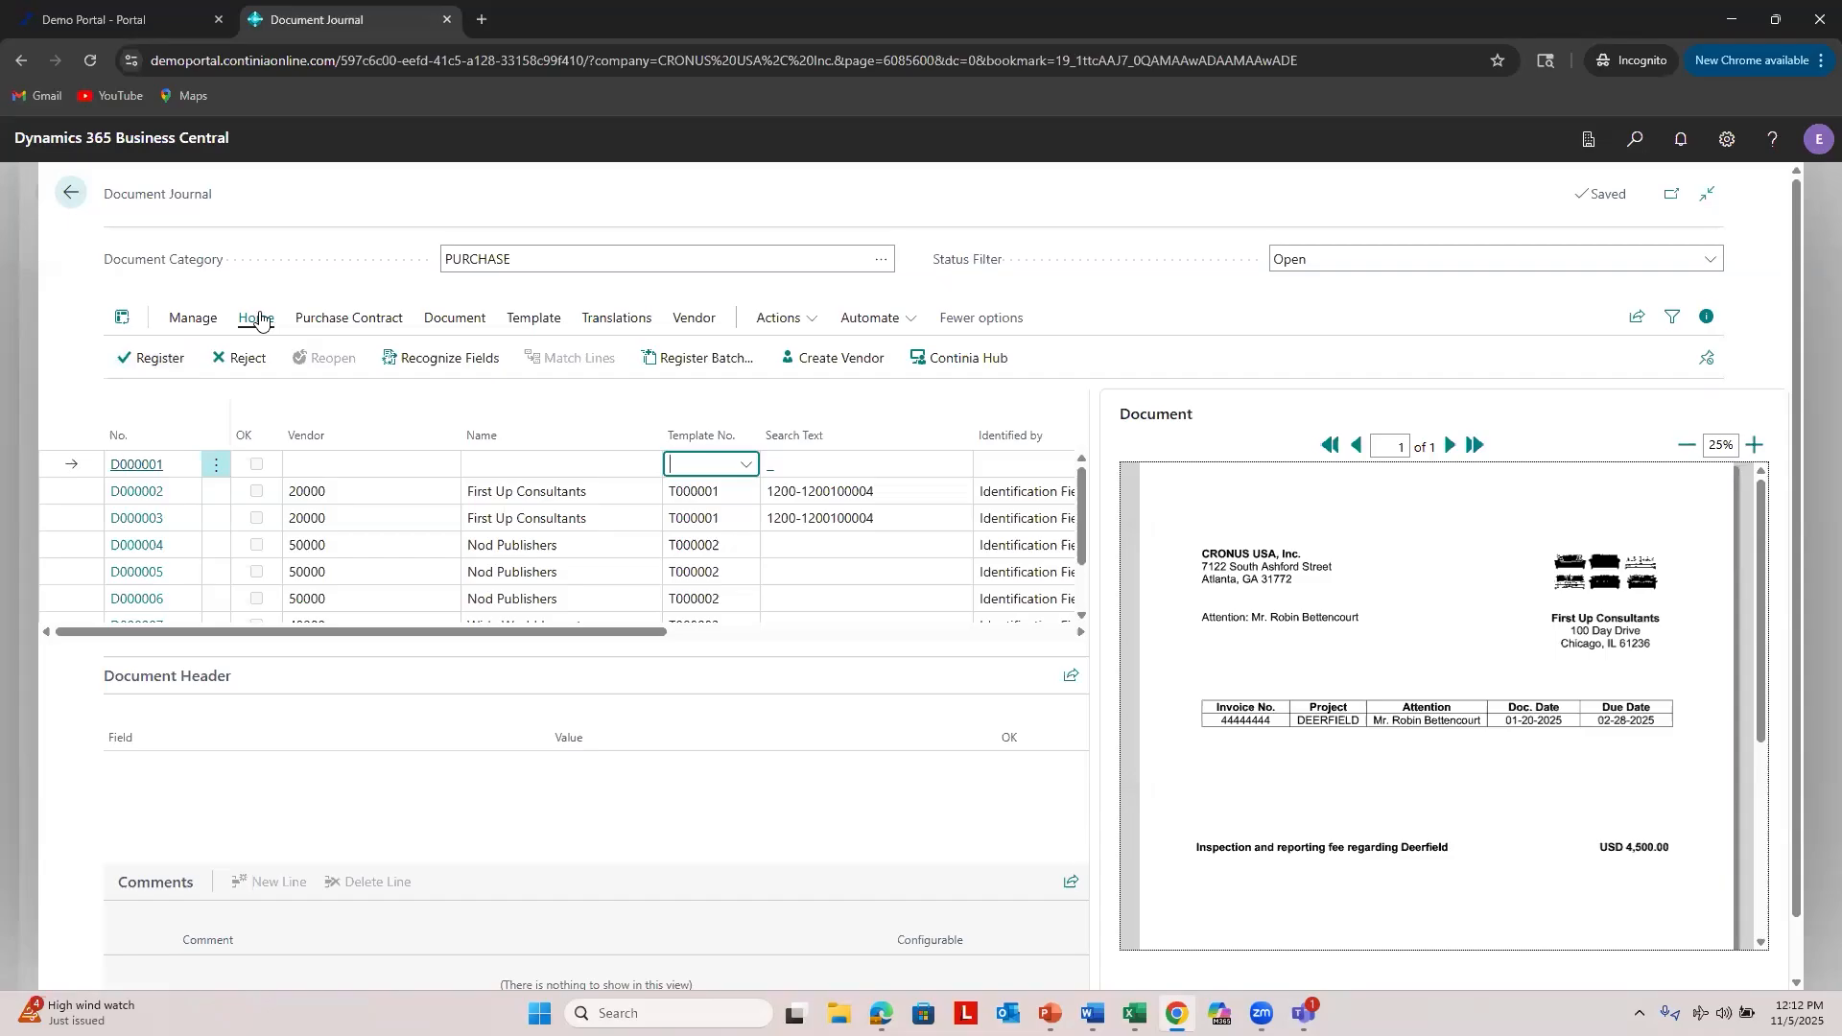
{"action": "left_click", "coordinate": [426, 361]}
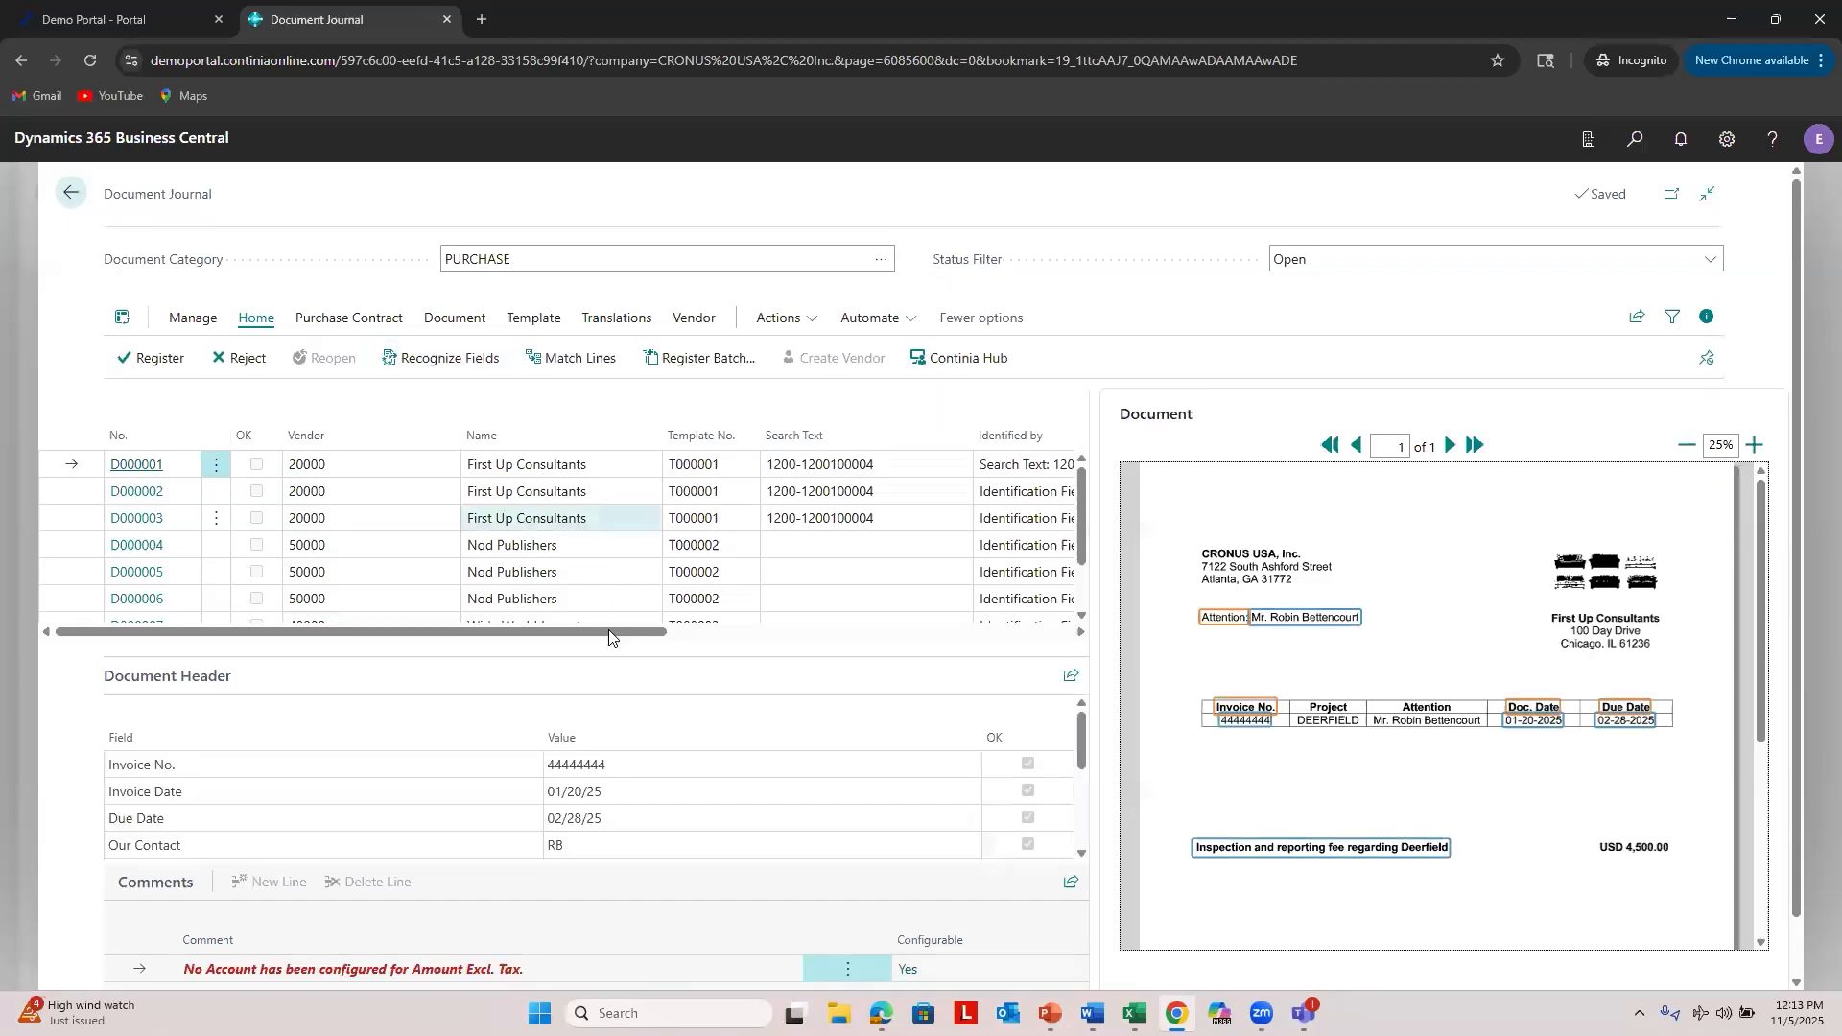
{"action": "scroll", "coordinate": [608, 629], "scroll_direction": "right", "scroll_amount": 5}
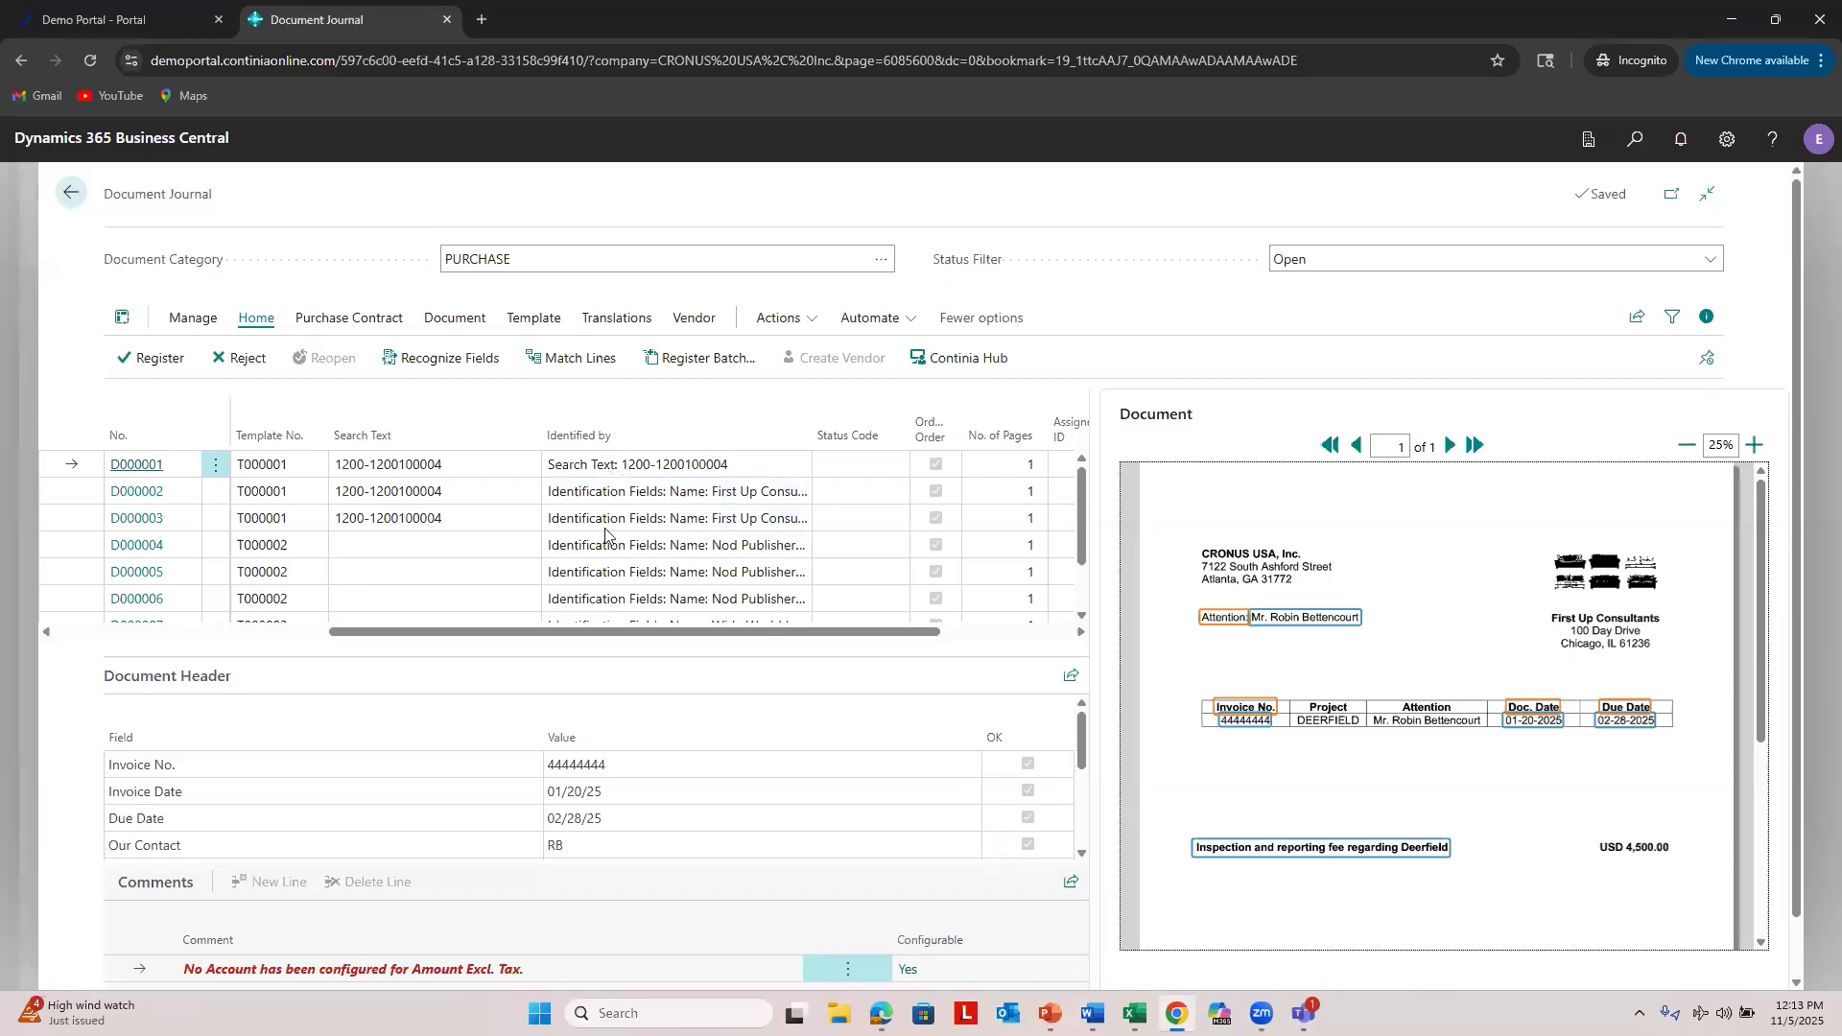
Step: Clear the vendor on D000002, rerun Recognize Fields, and check how the document is identified
{"action": "left_click_drag", "start_coordinate": [595, 633], "coordinate": [320, 635]}
{"action": "left_click", "coordinate": [56, 487]}
{"action": "left_click", "coordinate": [336, 490]}
{"action": "key", "text": "Delete"}
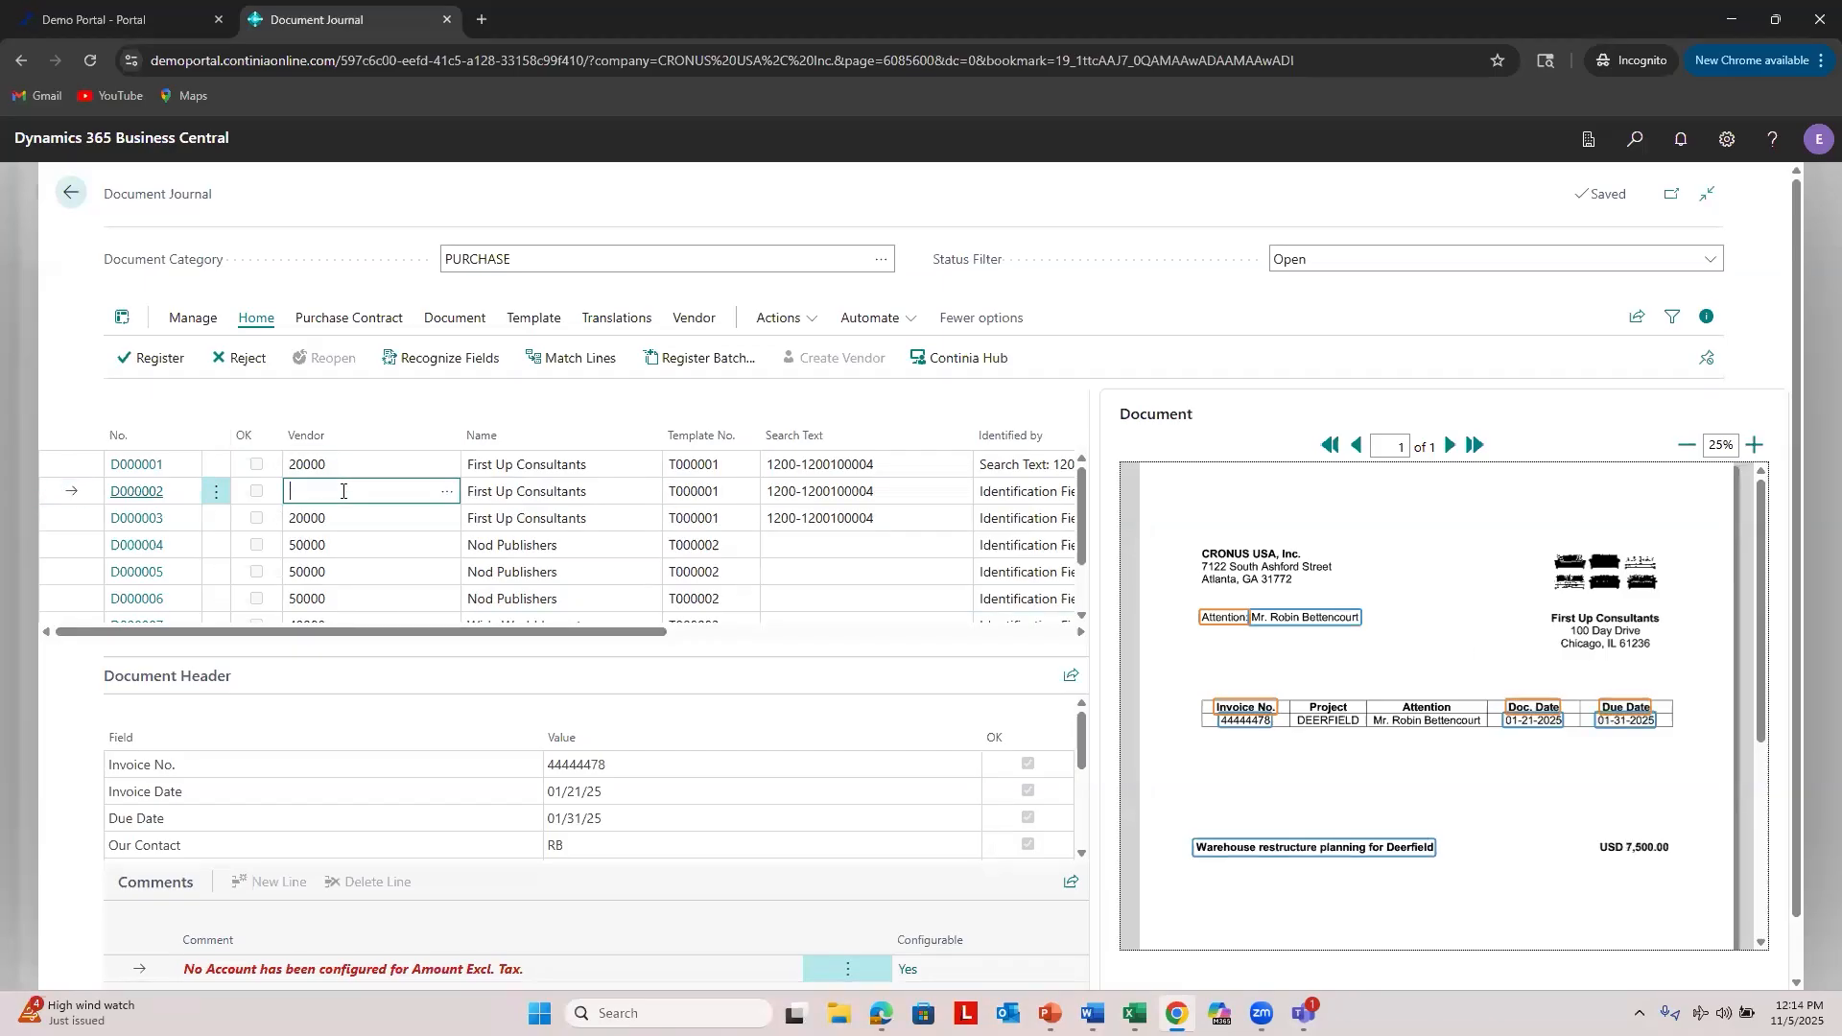
{"action": "key", "text": "Tab"}
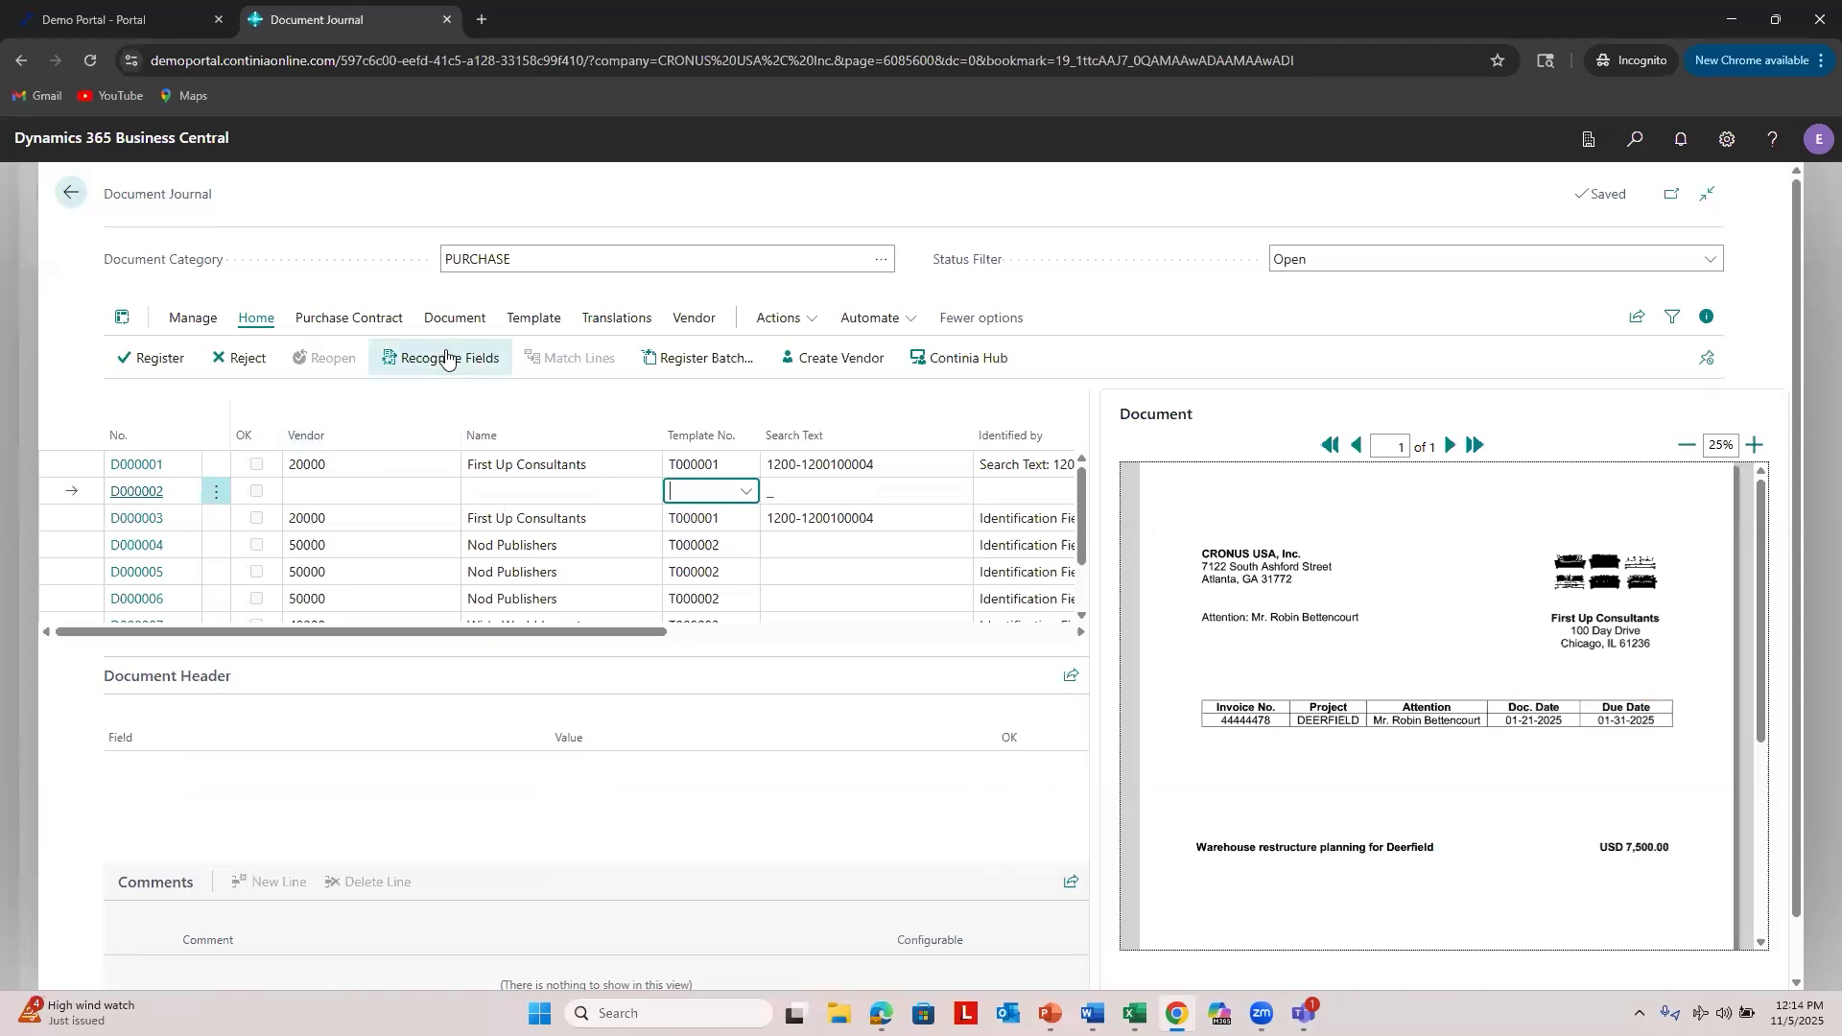
{"action": "left_click", "coordinate": [441, 361]}
{"action": "left_click_drag", "start_coordinate": [575, 633], "coordinate": [778, 632]}
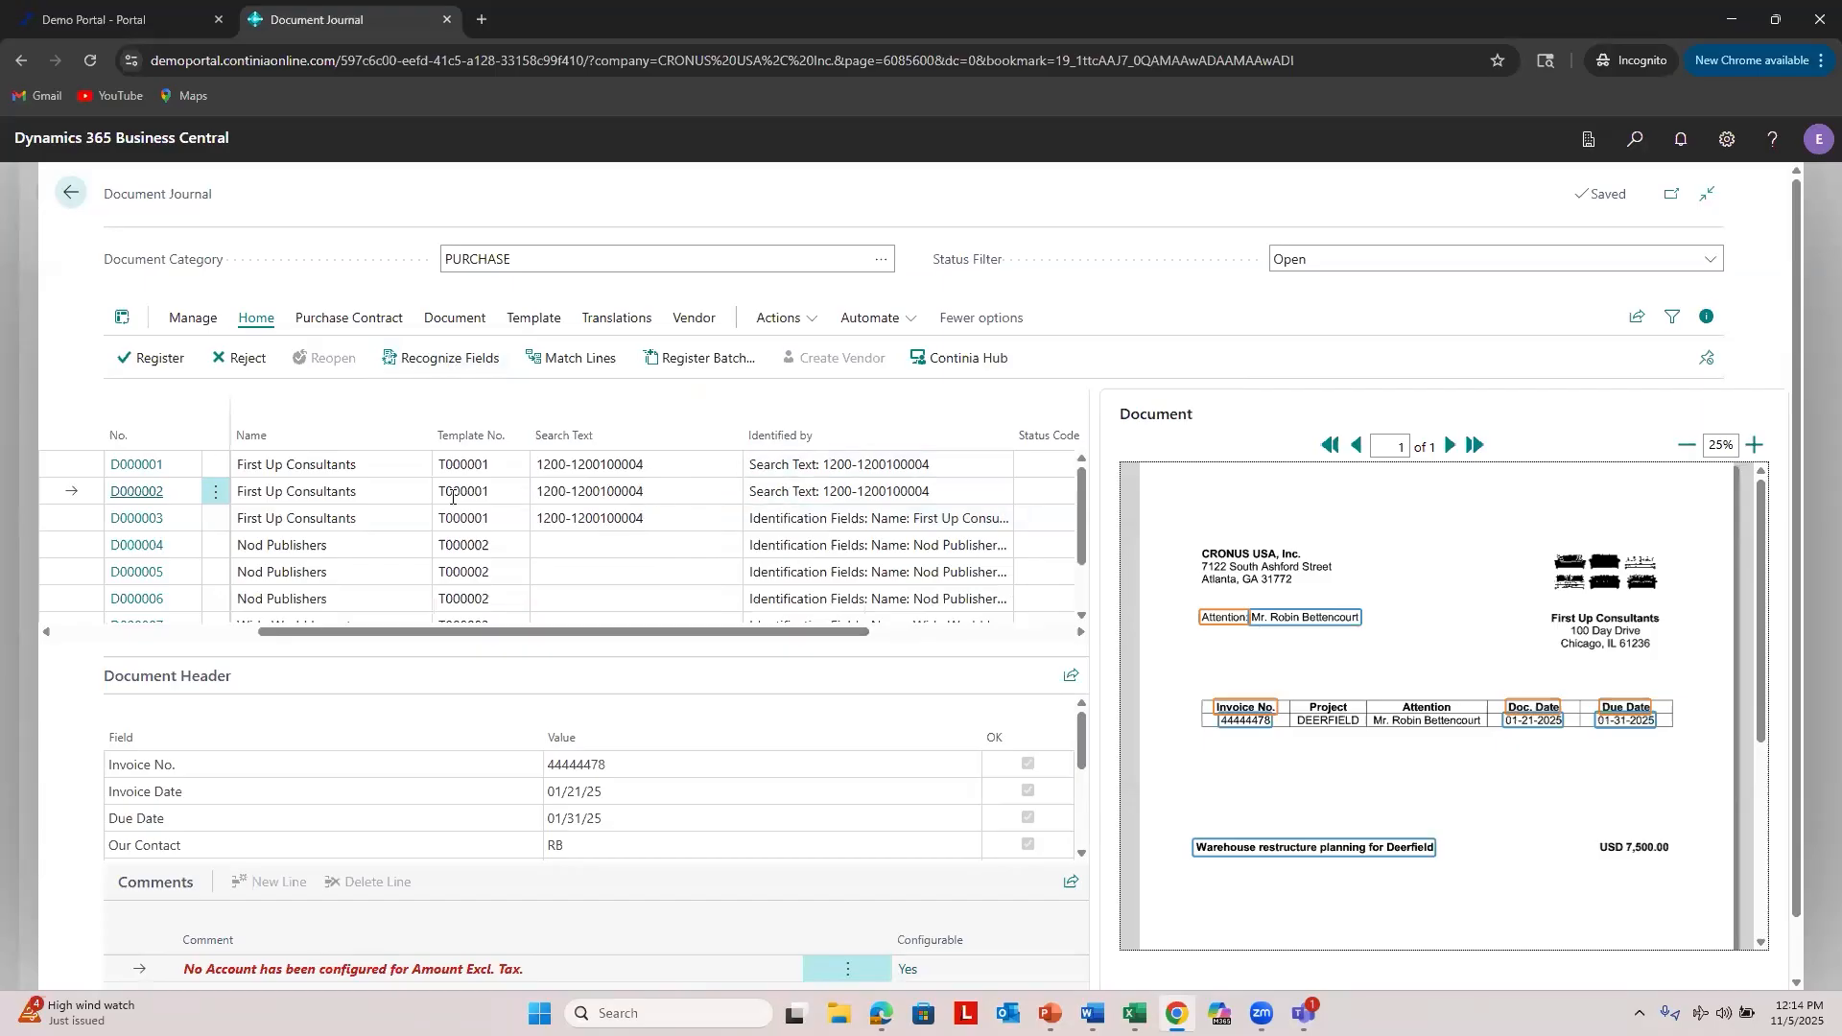
Step: Clear the vendor on D000003, run Recognize Fields again, and compare its Identified by value with the other First Up Consultants documents
{"action": "left_click_drag", "start_coordinate": [459, 632], "coordinate": [226, 652]}
{"action": "left_click", "coordinate": [402, 516]}
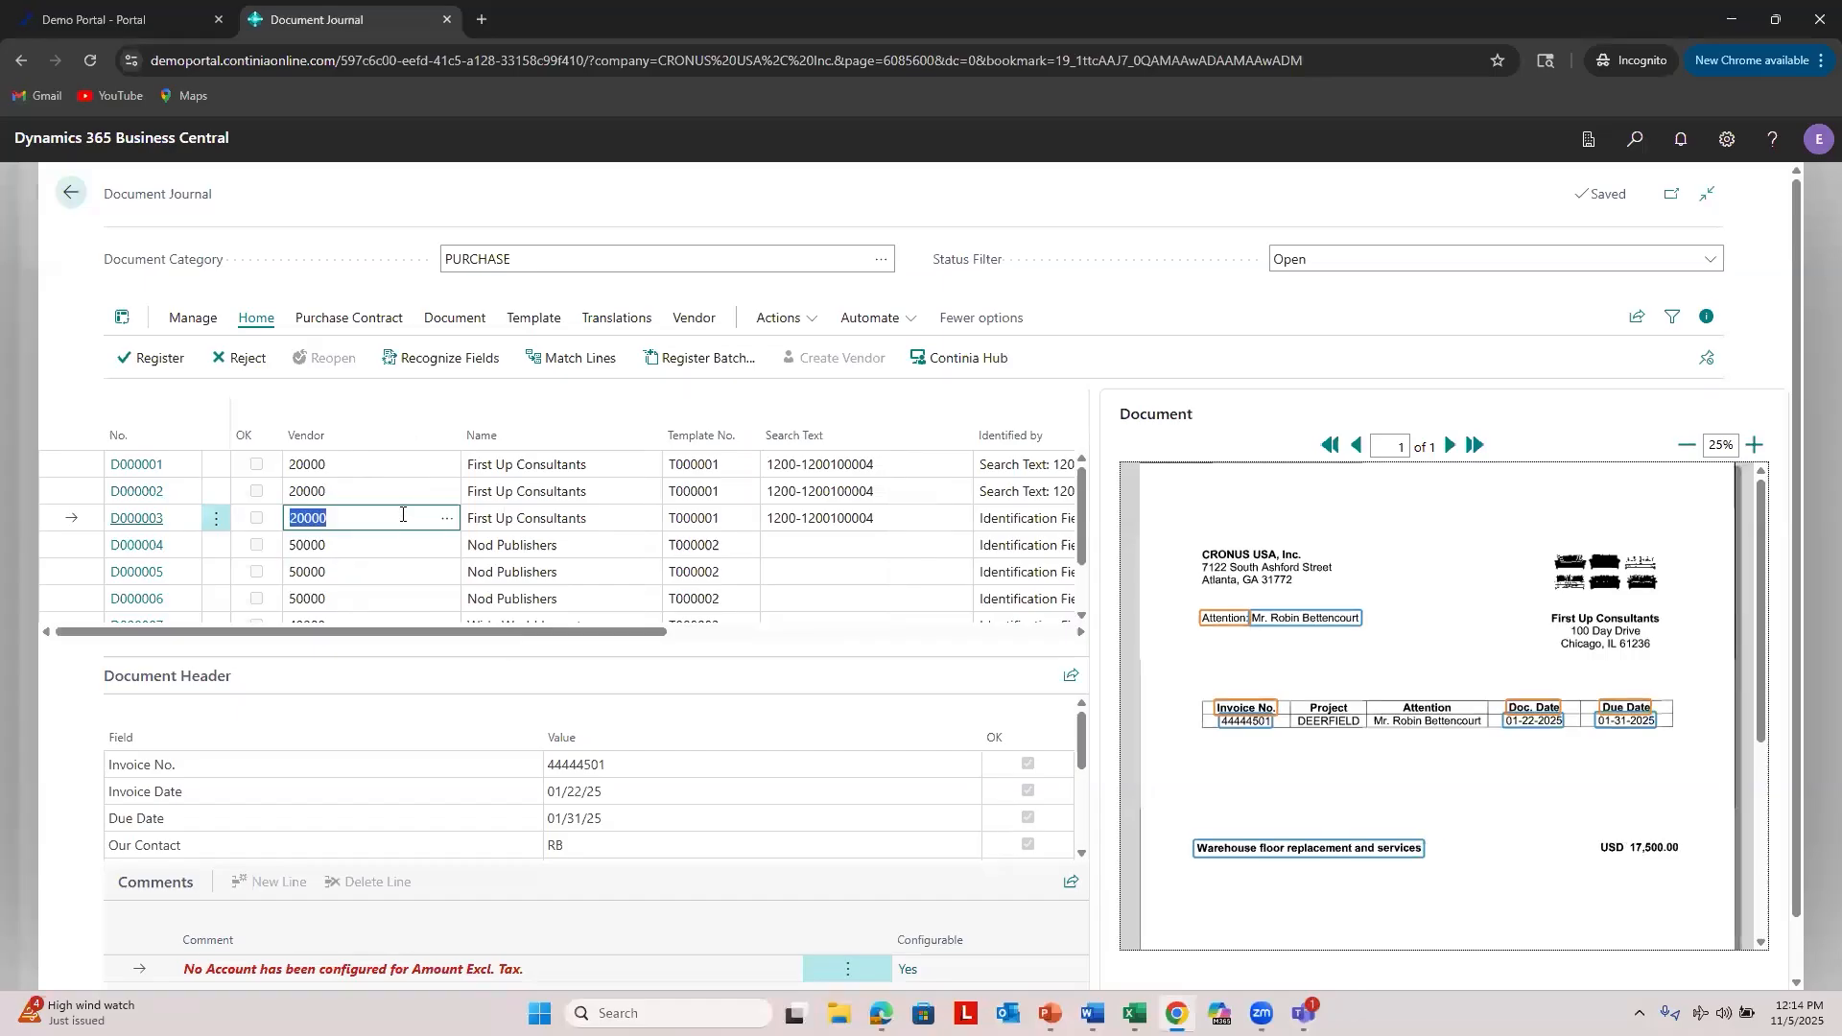
{"action": "key", "text": "Delete"}
{"action": "key", "text": "Tab"}
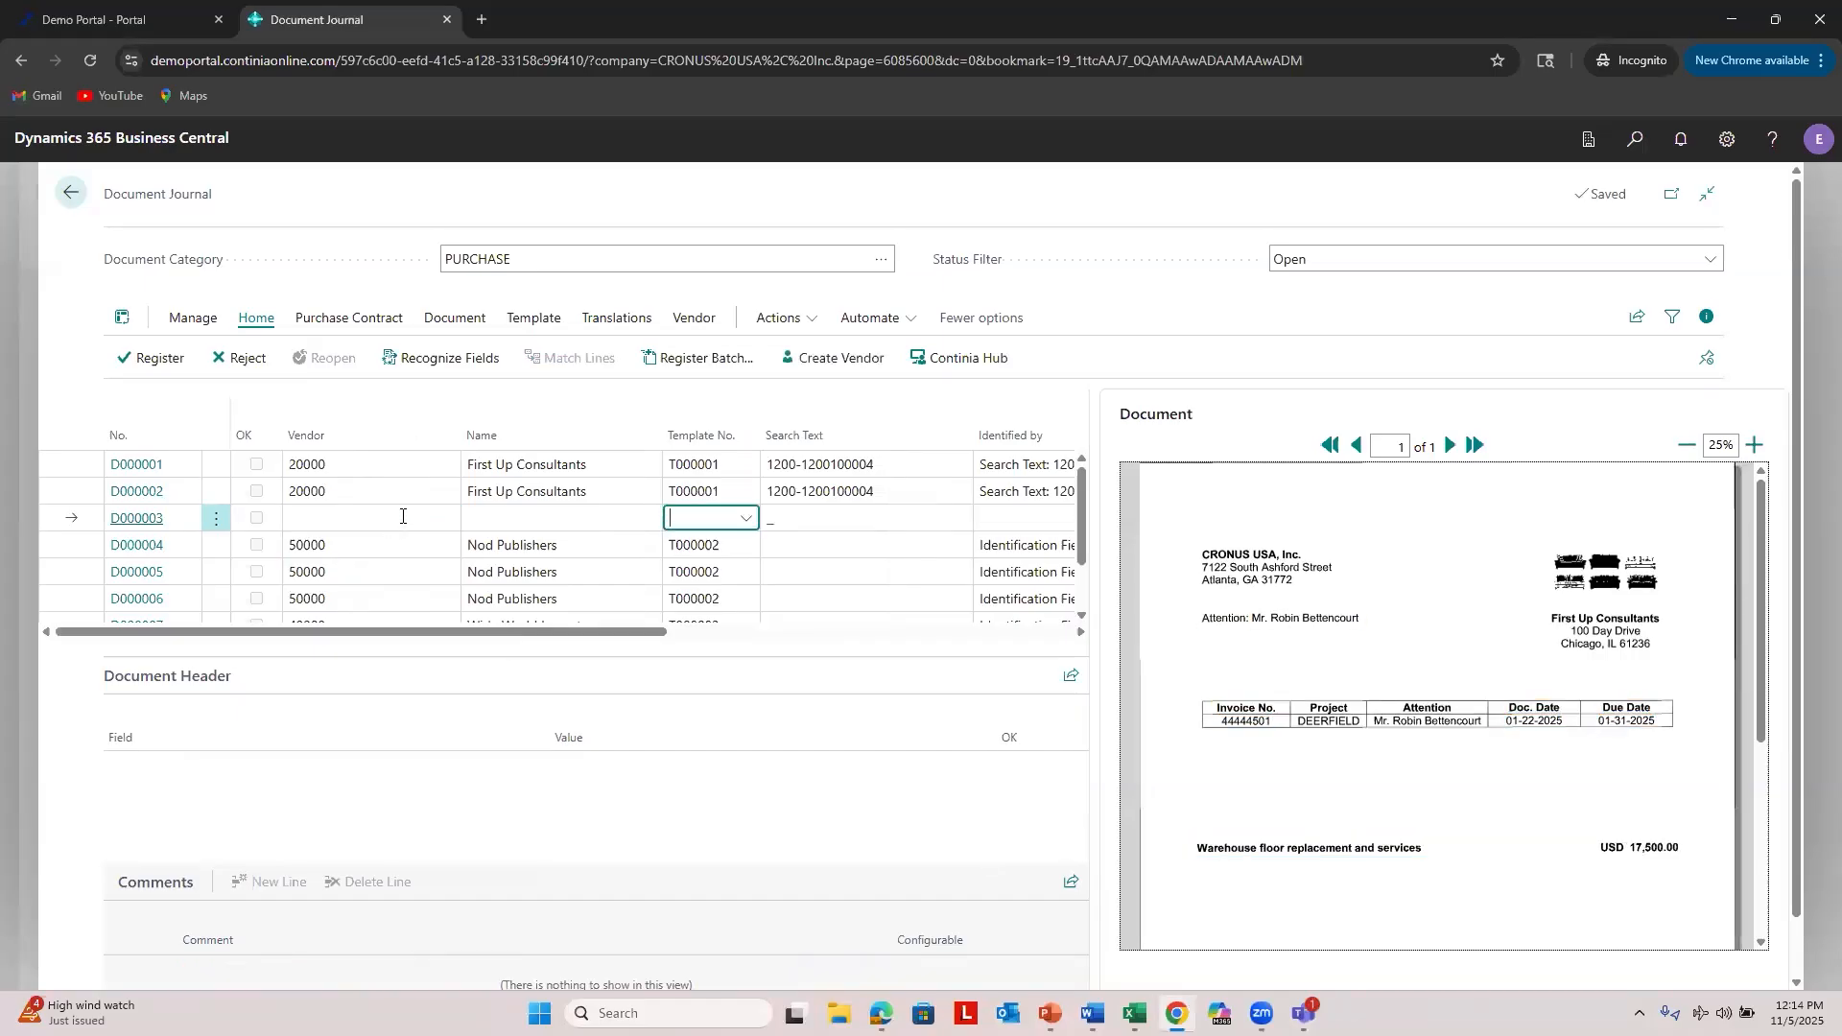
{"action": "left_click", "coordinate": [400, 363]}
{"action": "left_click_drag", "start_coordinate": [568, 635], "coordinate": [868, 634]}
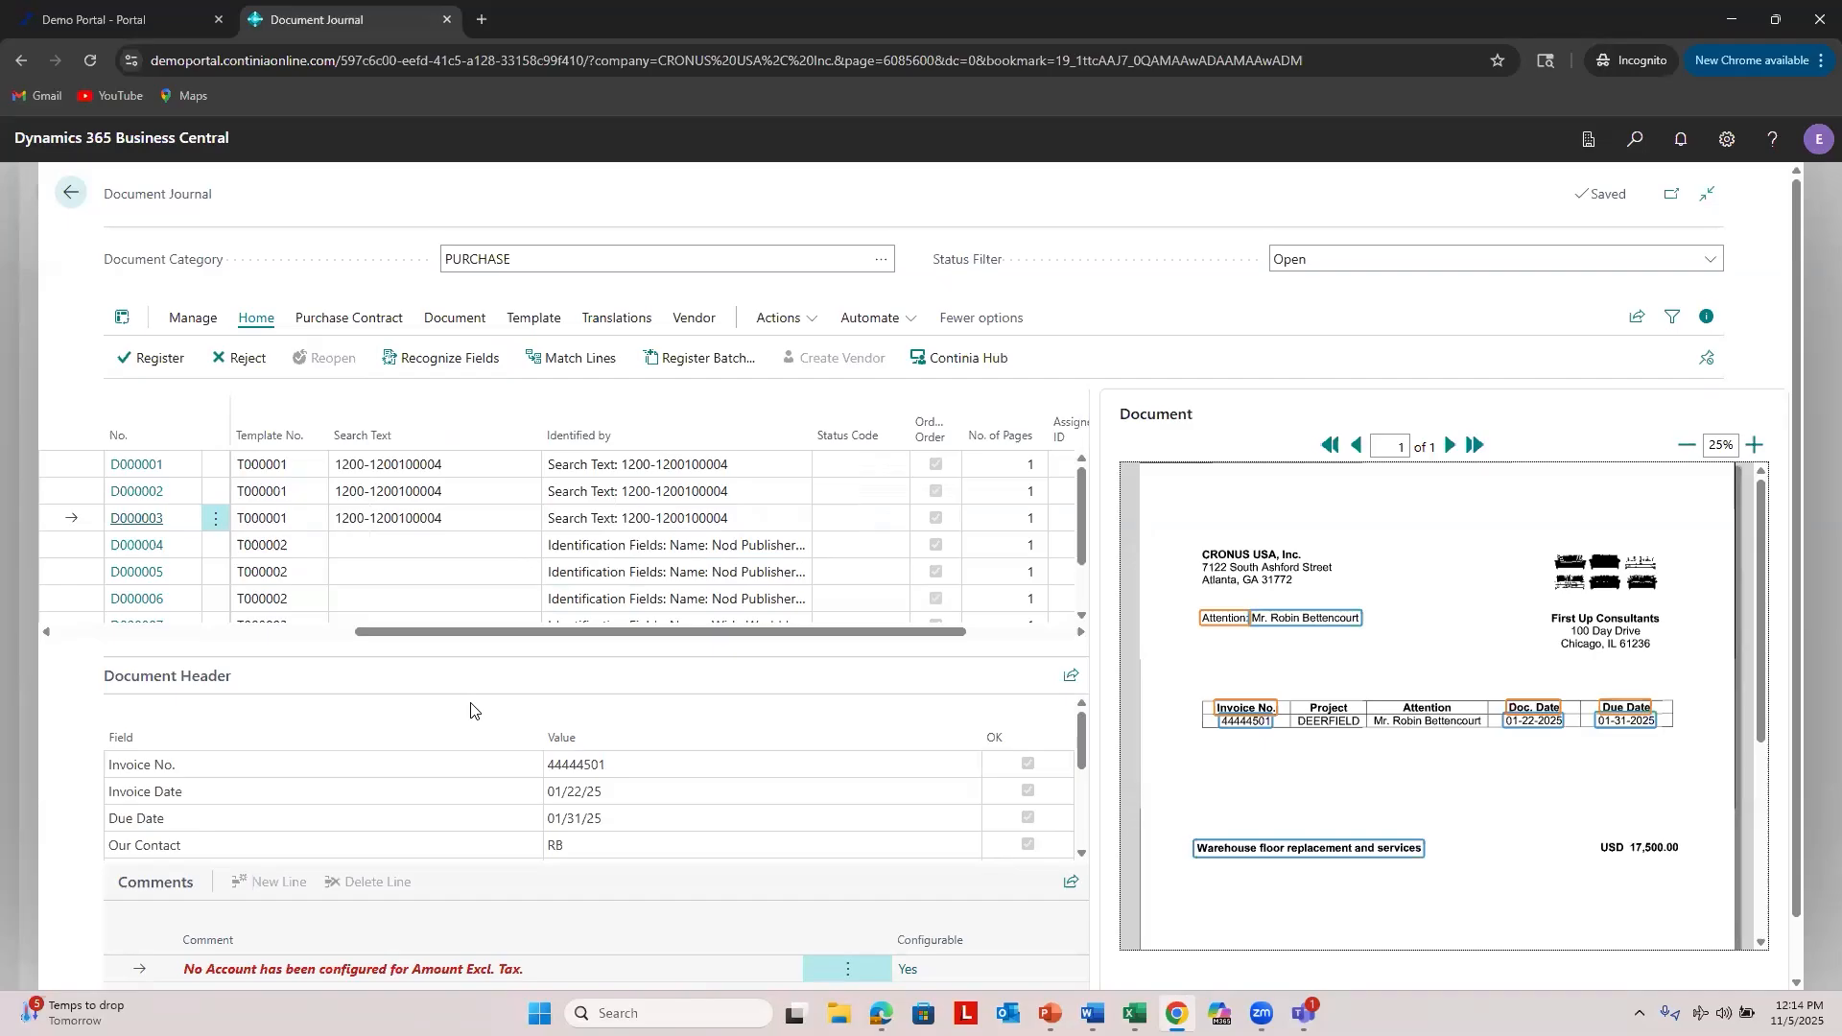
{"action": "left_click_drag", "start_coordinate": [395, 634], "coordinate": [472, 650]}
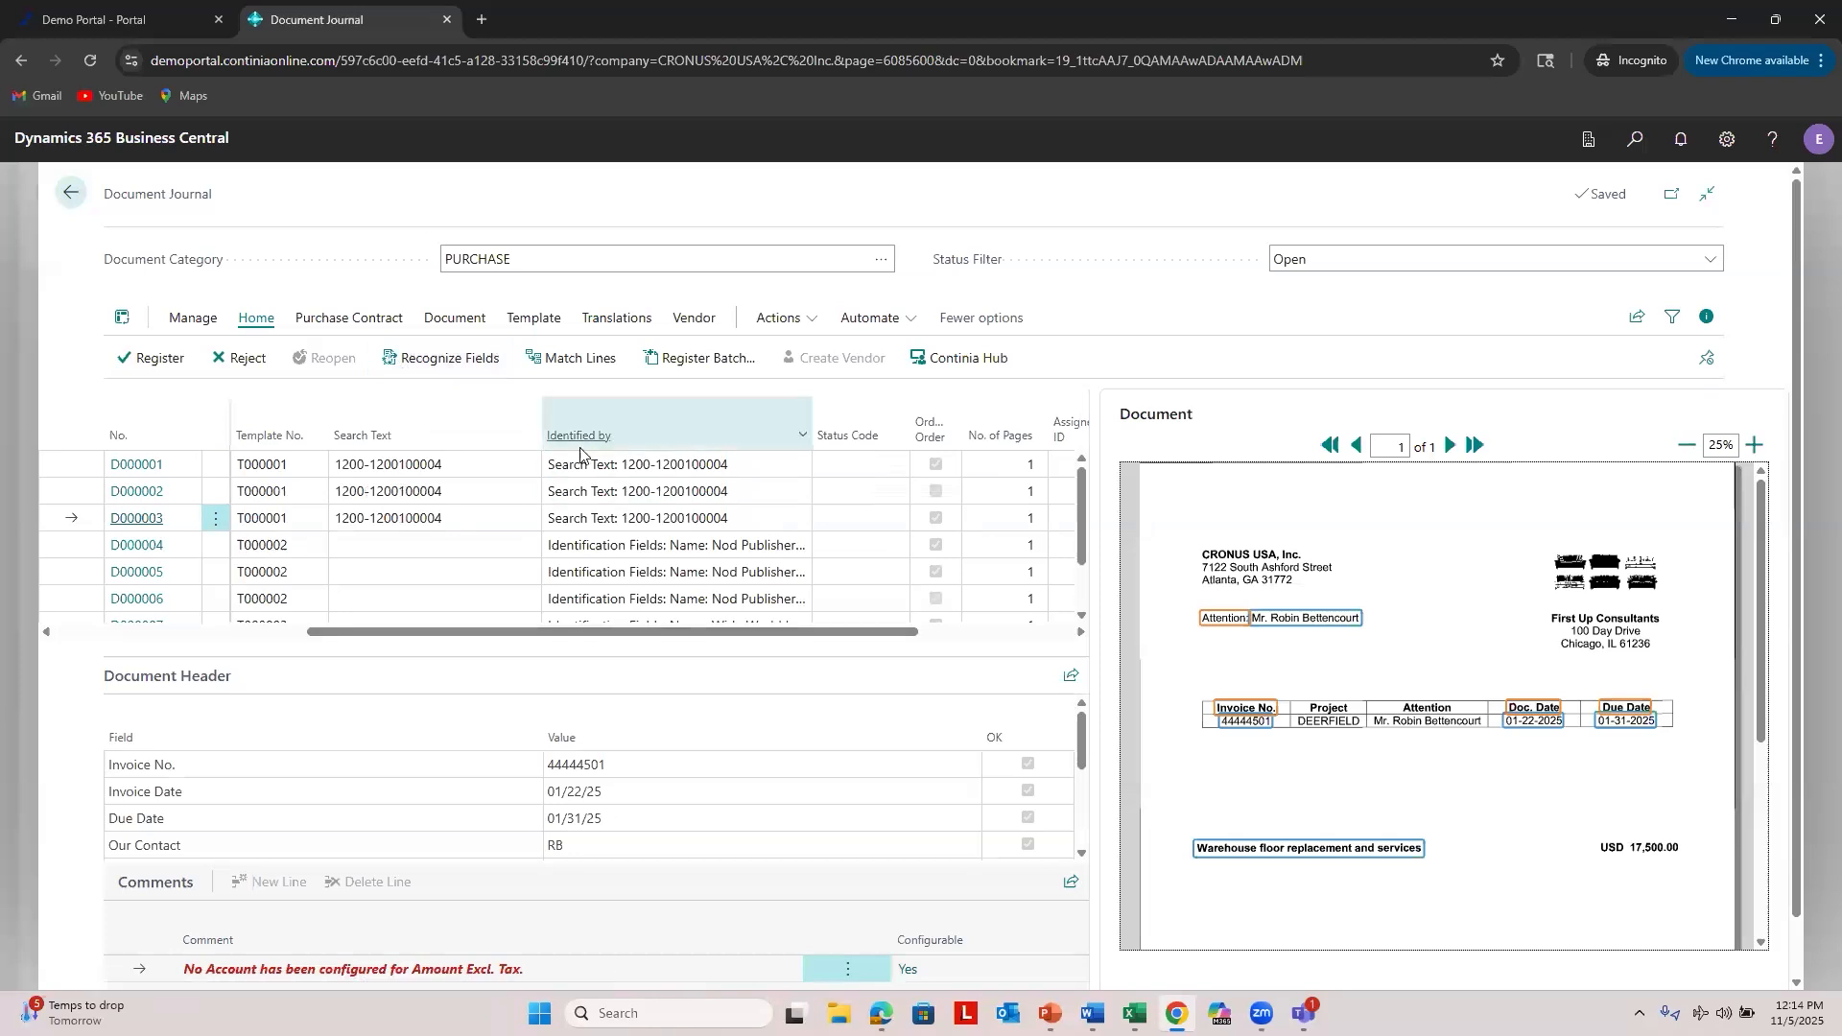
Step: Create a new vendor for D000014 using the FARMING INC details captured from the invoice
{"action": "left_click_drag", "start_coordinate": [585, 634], "coordinate": [208, 669]}
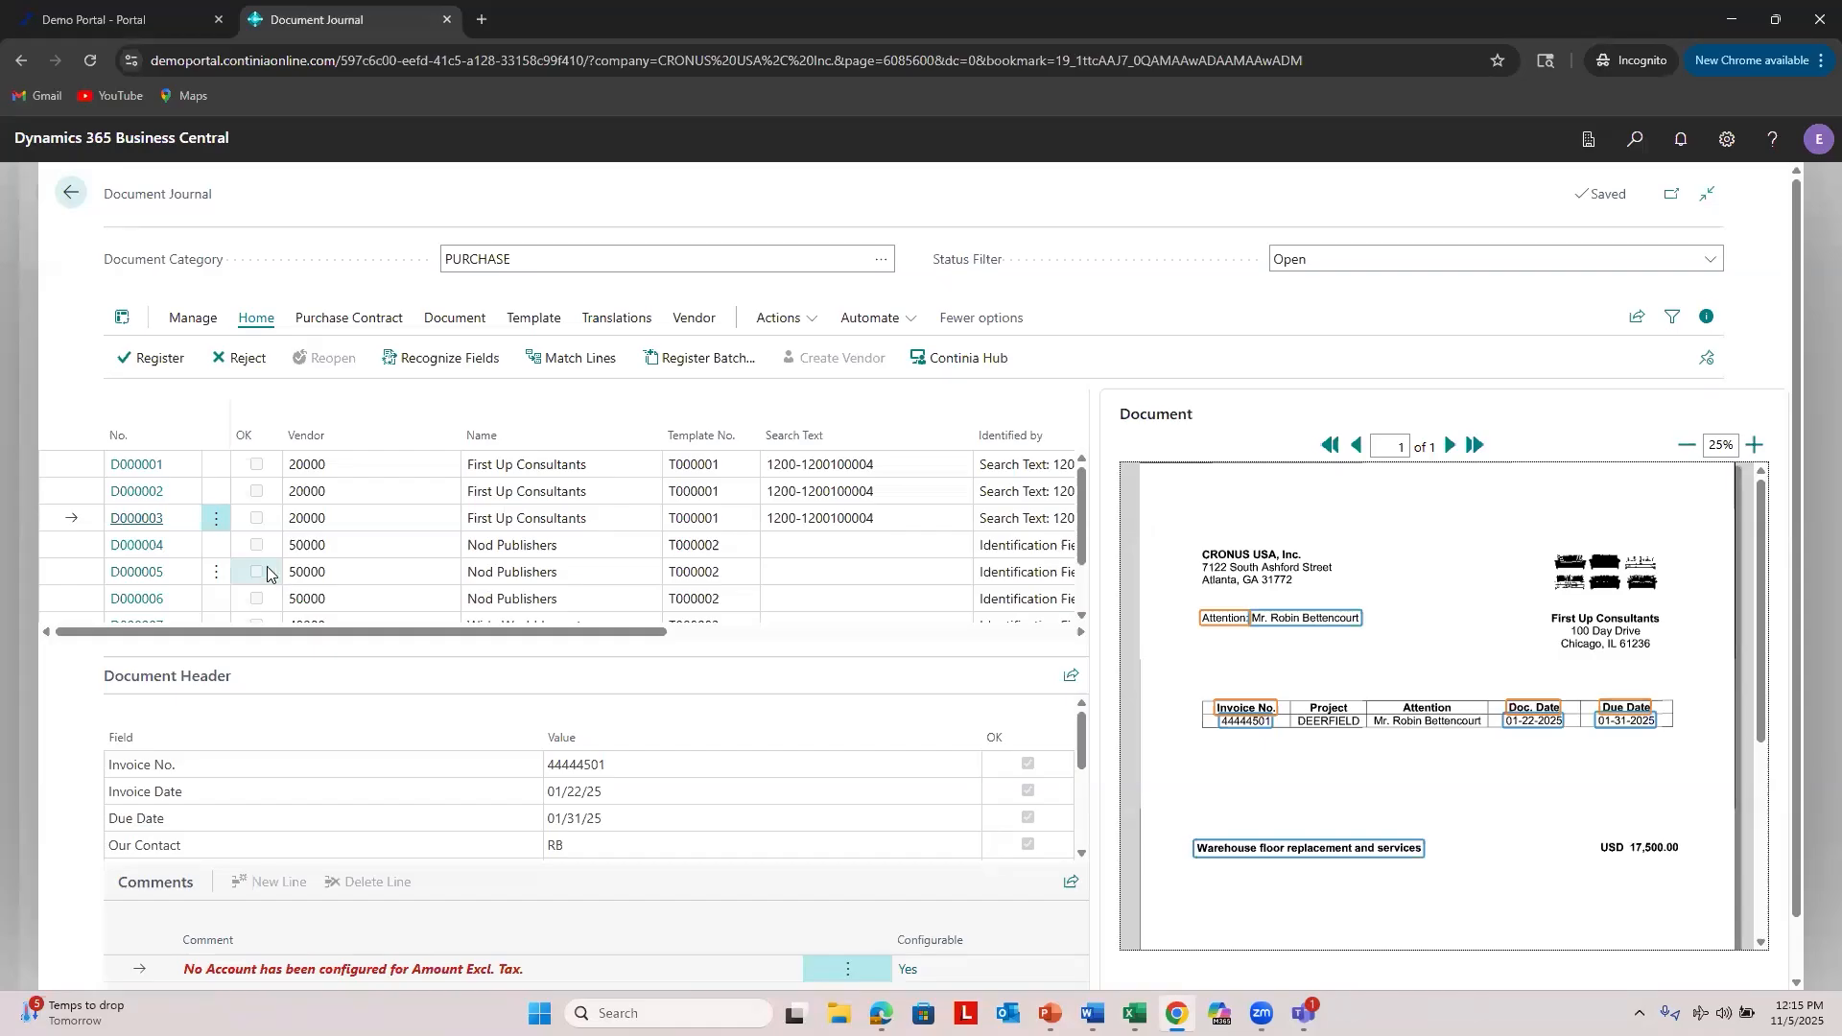
{"action": "scroll", "coordinate": [426, 531], "scroll_direction": "down", "scroll_amount": 2}
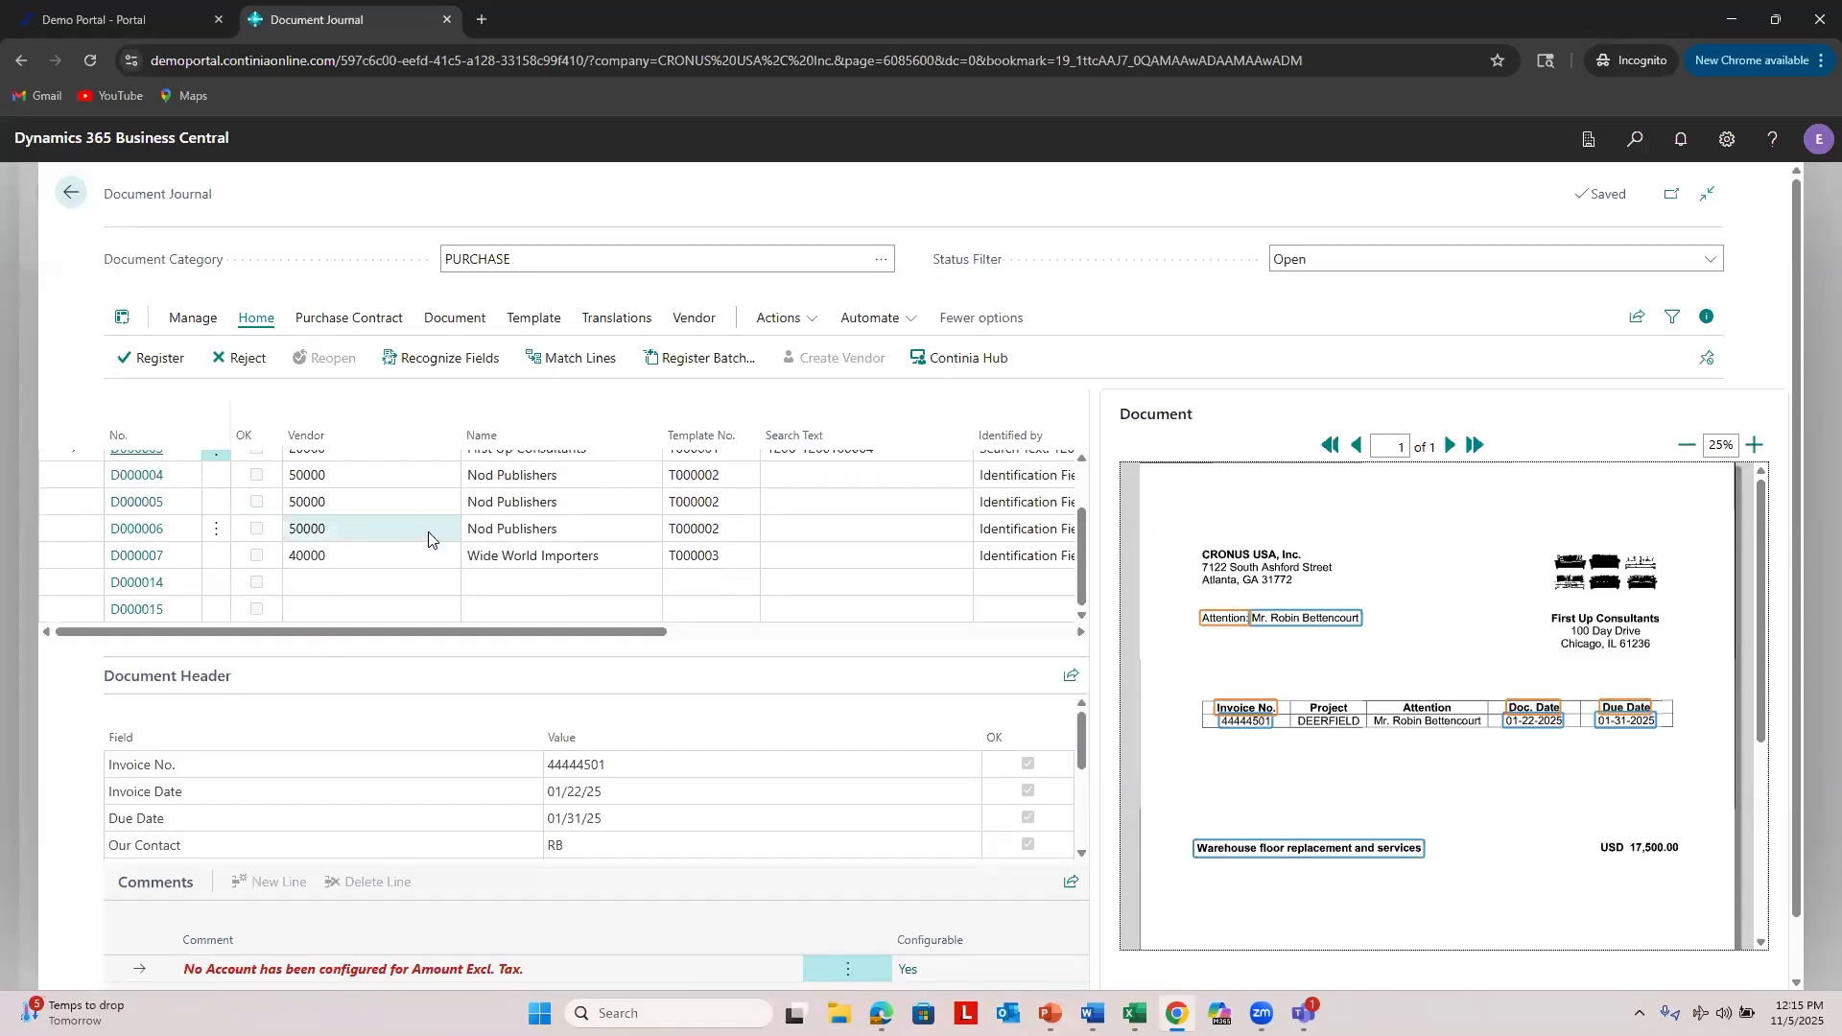
{"action": "left_click", "coordinate": [336, 587]}
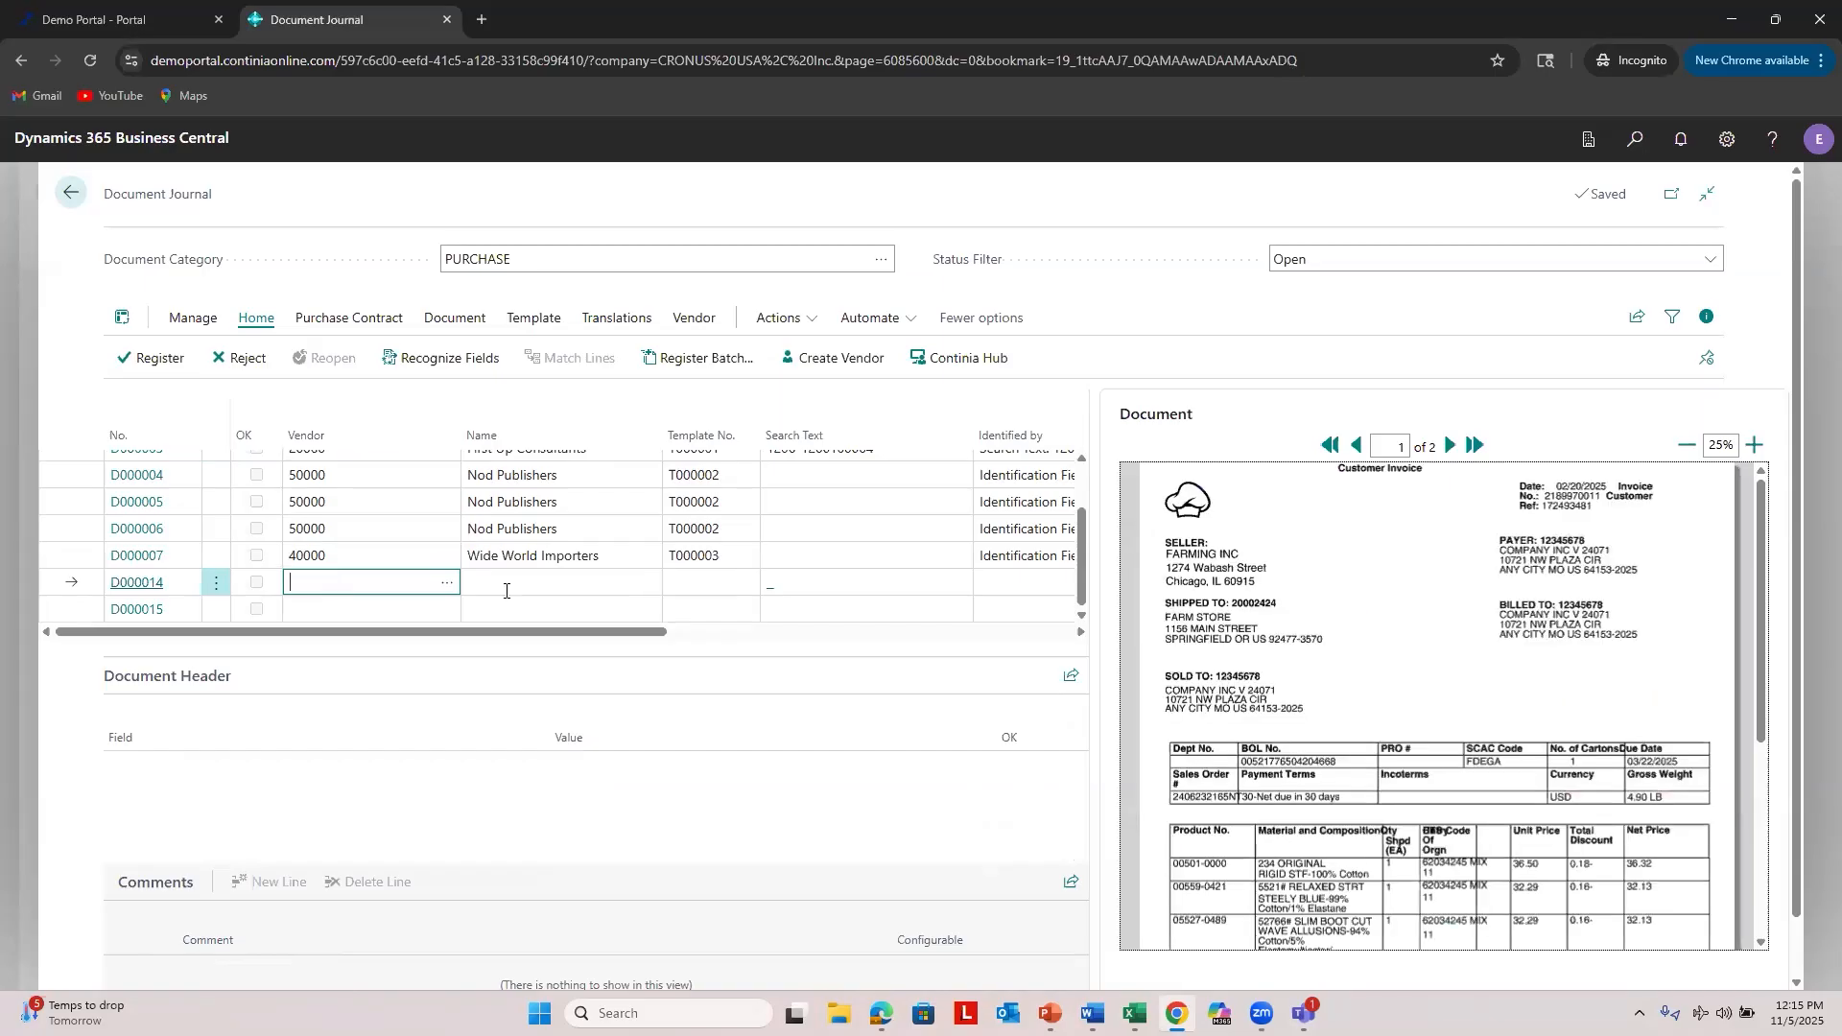
{"action": "scroll", "coordinate": [1347, 672], "scroll_direction": "down", "scroll_amount": 3}
{"action": "scroll", "coordinate": [1343, 671], "scroll_direction": "up", "scroll_amount": 3}
{"action": "left_click", "coordinate": [307, 609]}
{"action": "left_click", "coordinate": [322, 585]}
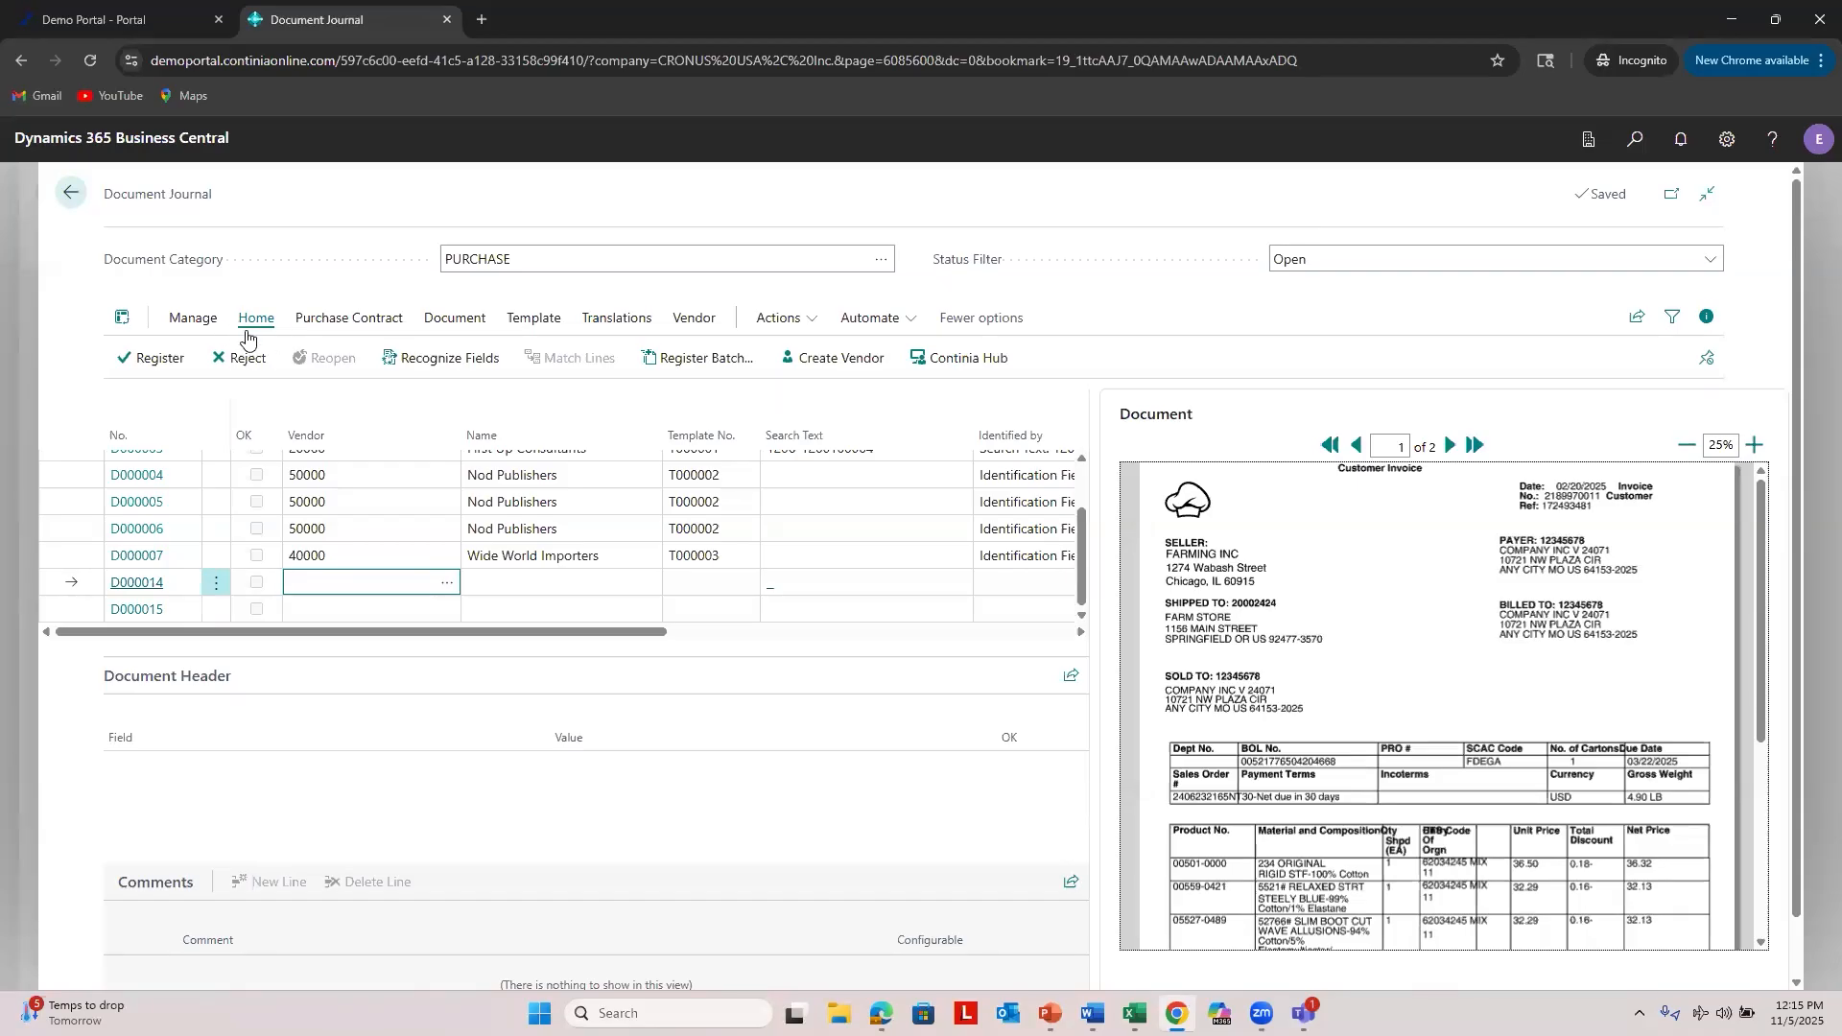
{"action": "left_click", "coordinate": [843, 360]}
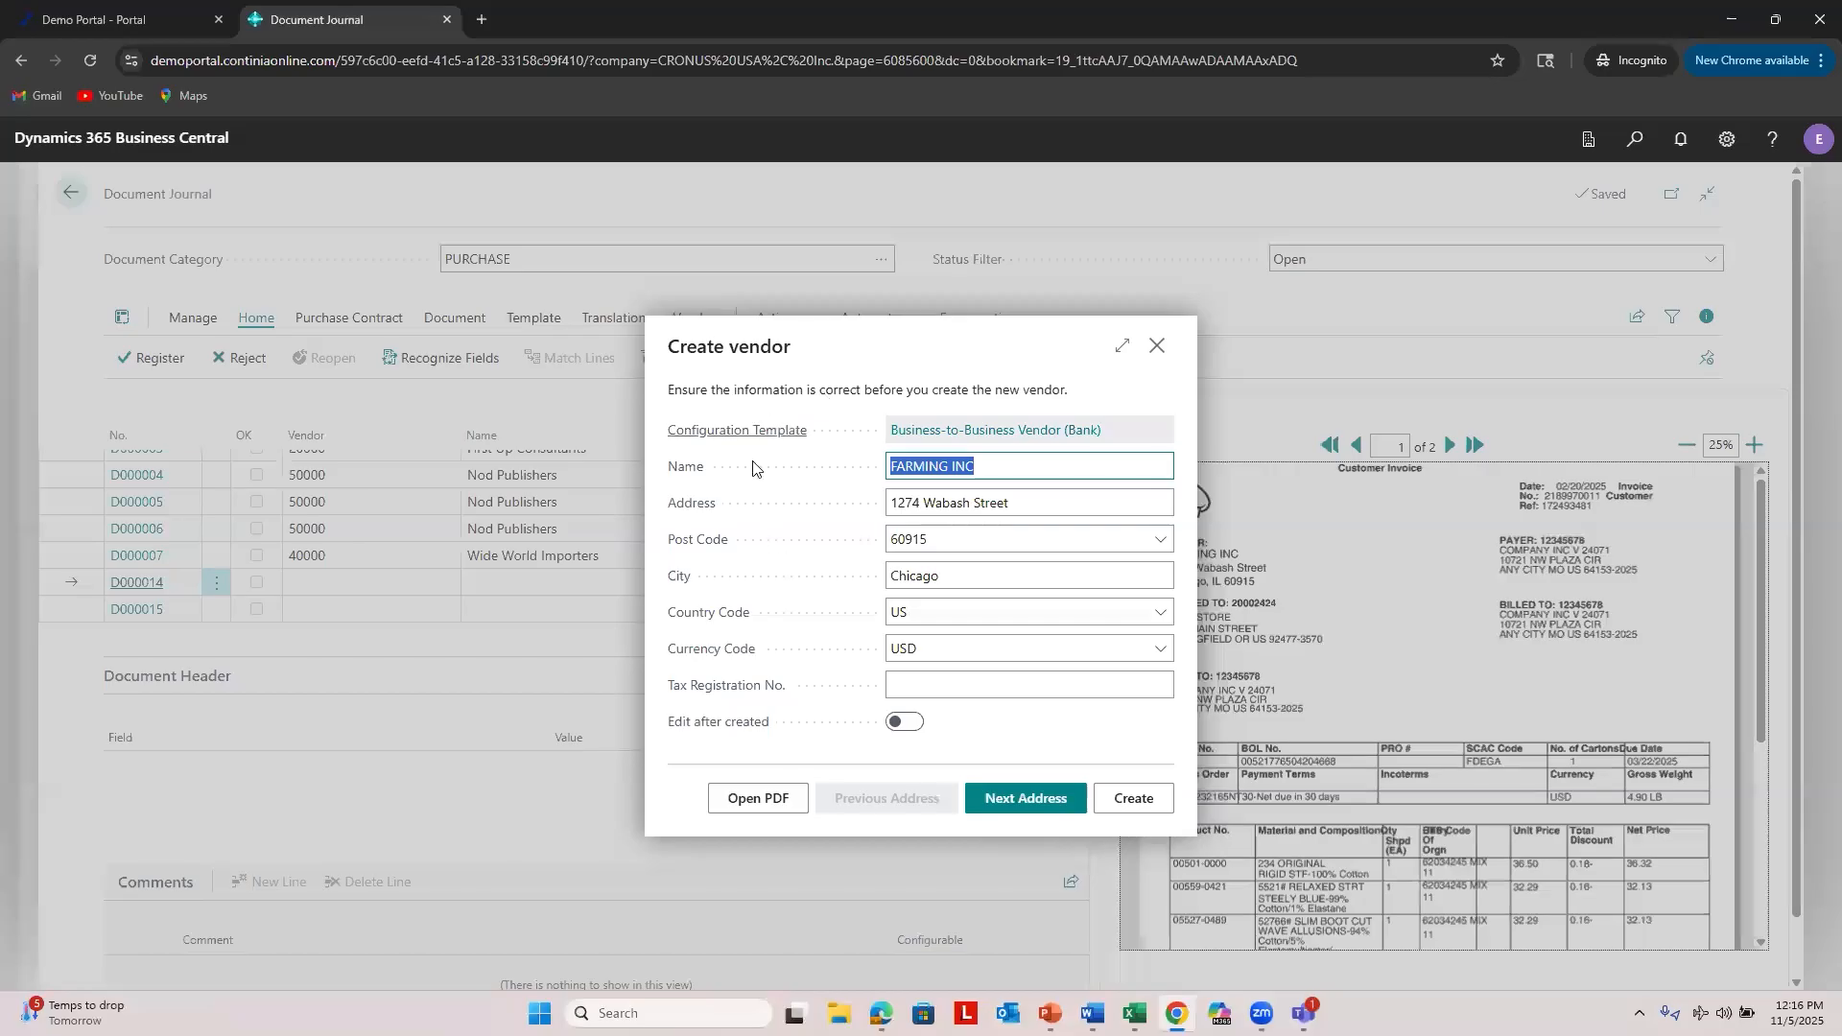
{"action": "left_click", "coordinate": [1130, 811]}
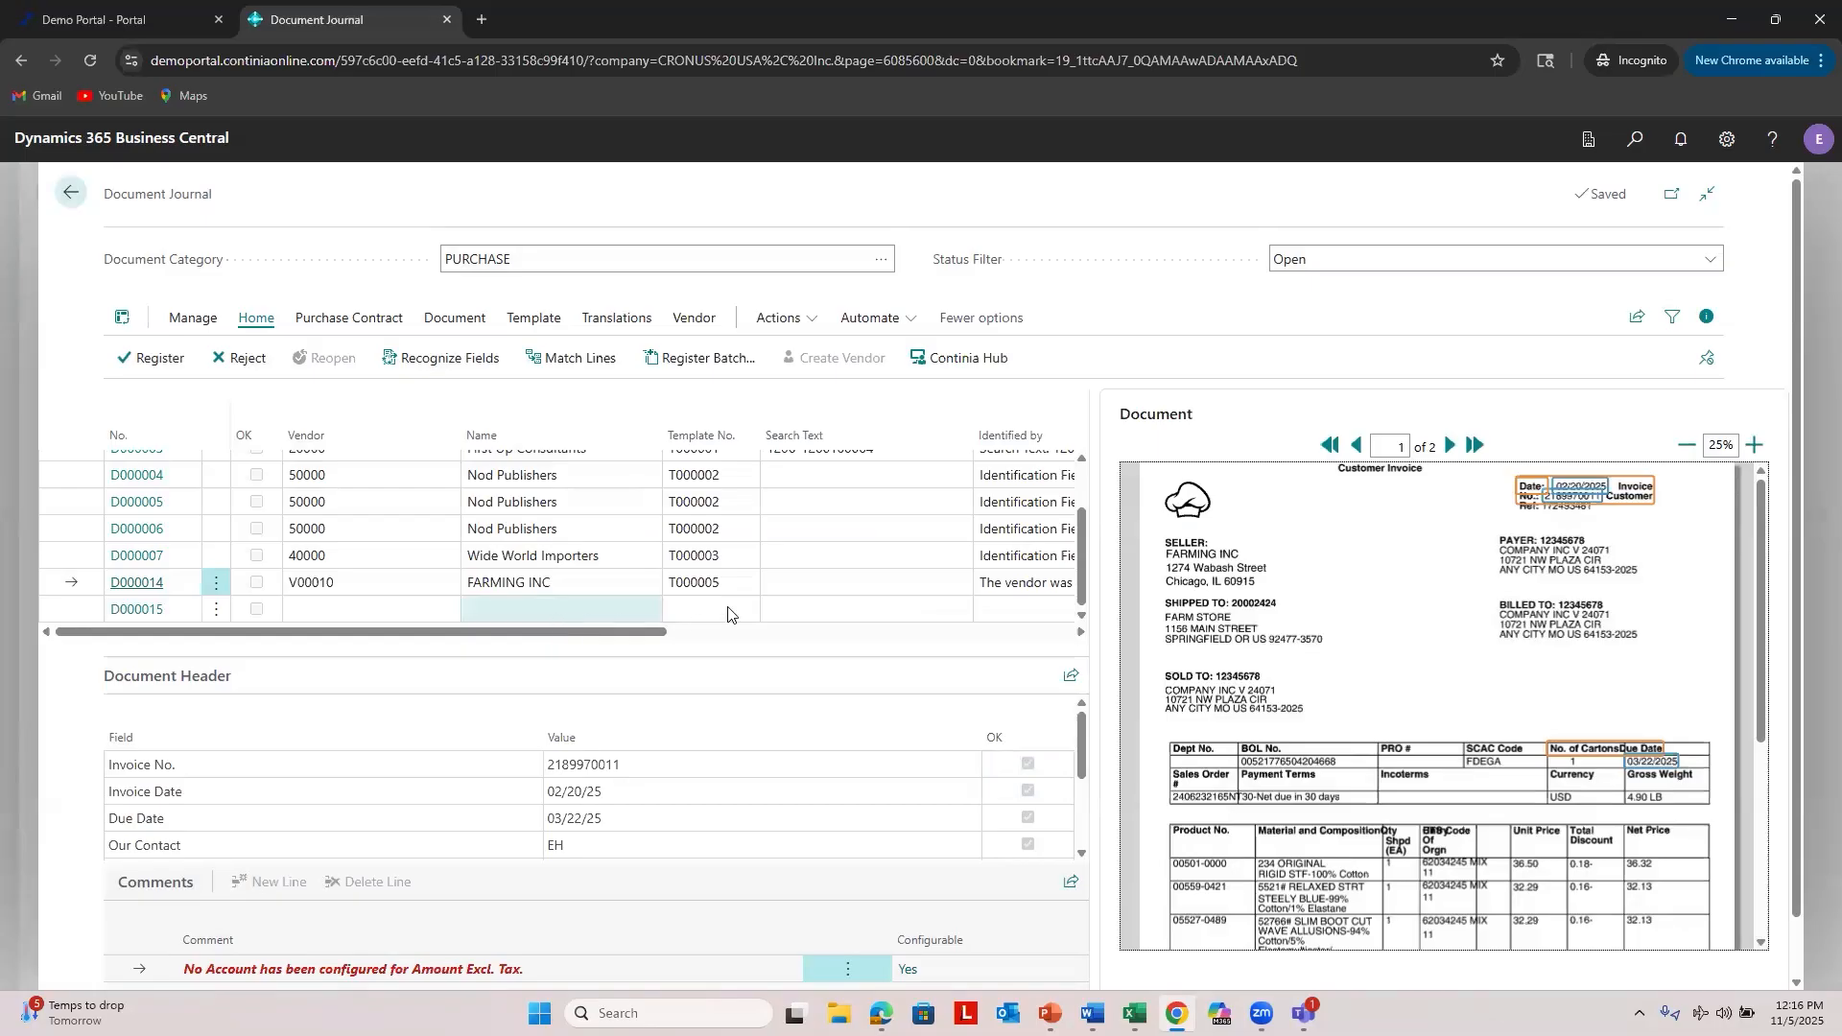
Step: Run Recognize Fields on D000015 and check its assigned vendor and Identified by value
{"action": "key", "text": "Down"}
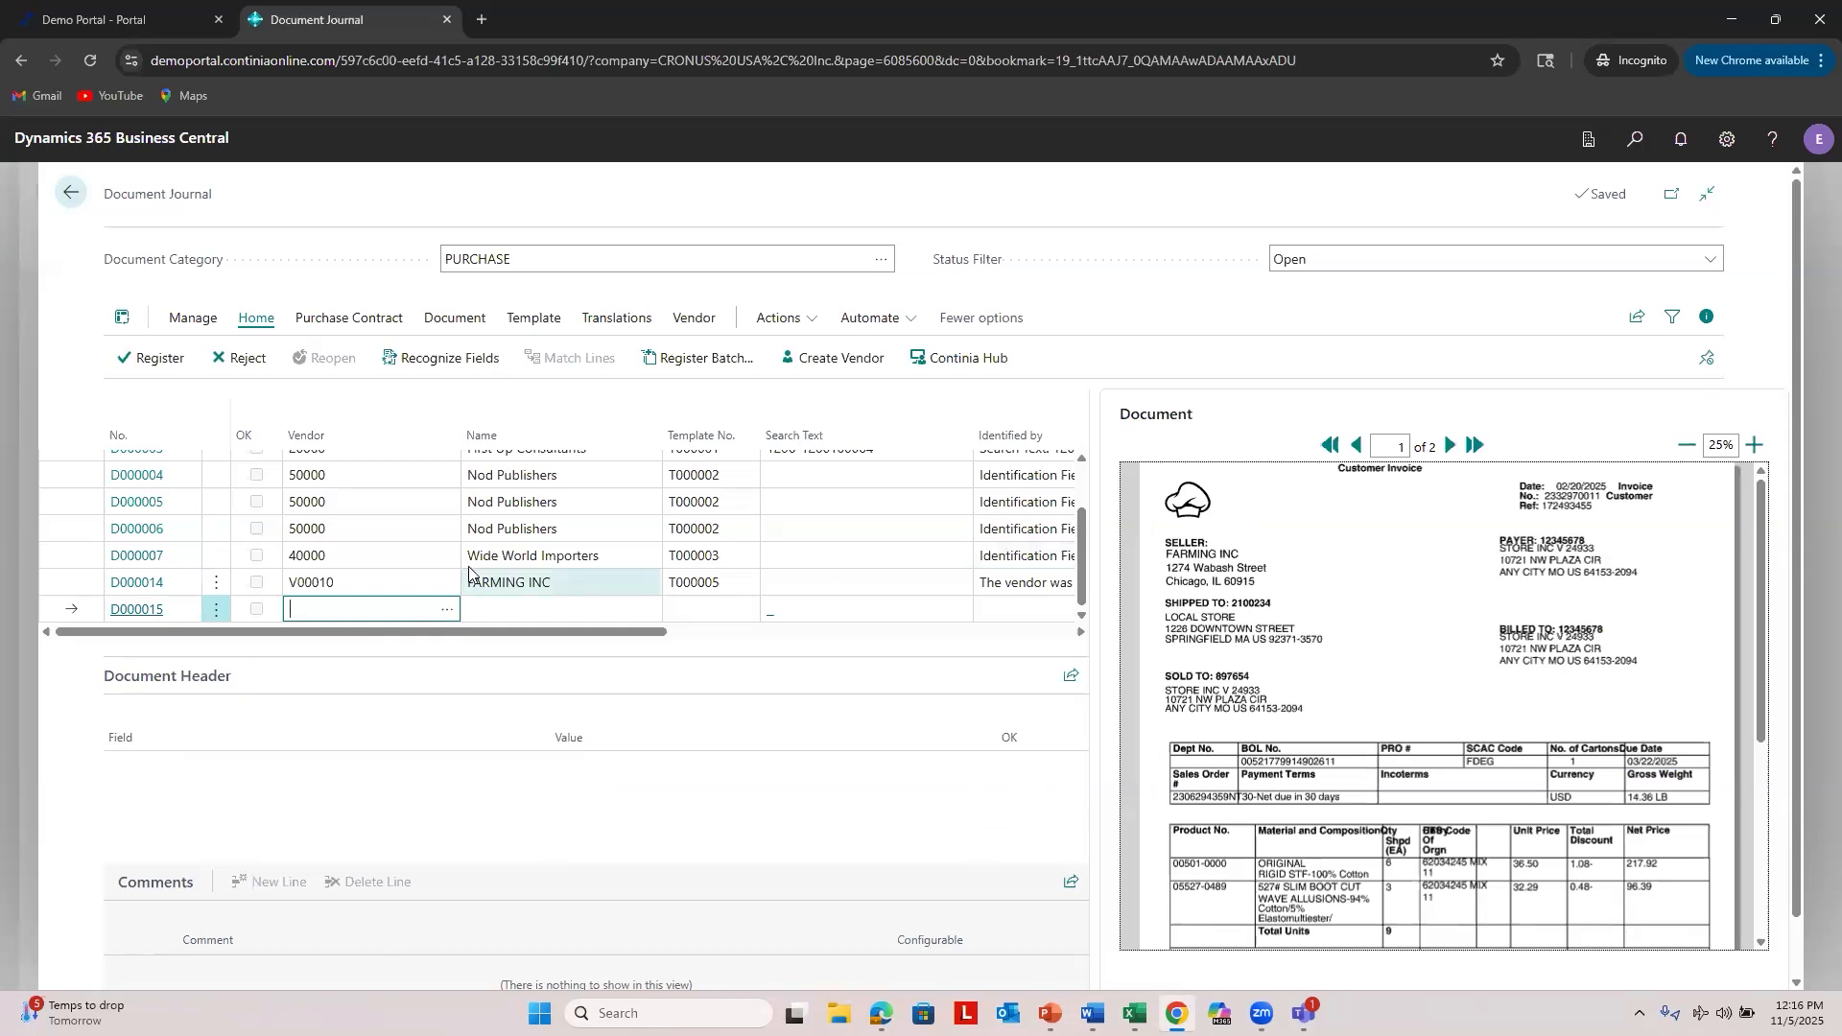
{"action": "left_click", "coordinate": [382, 359]}
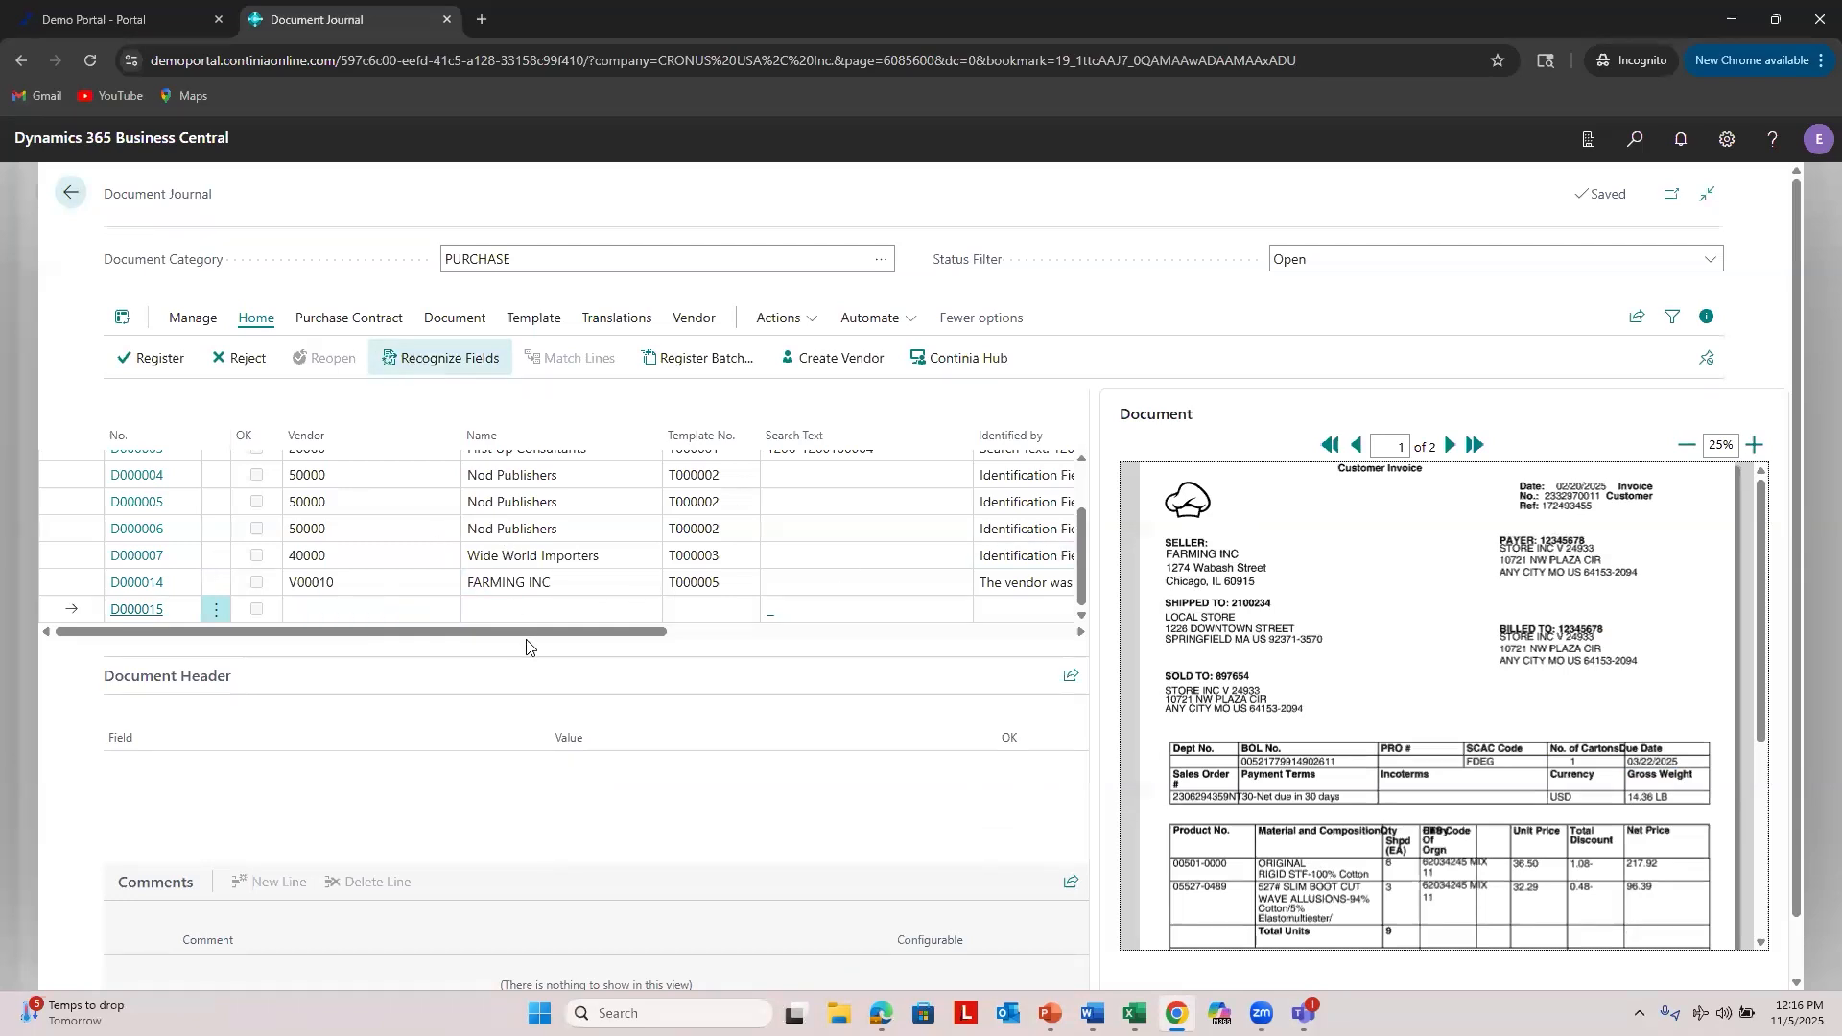
{"action": "left_click_drag", "start_coordinate": [610, 637], "coordinate": [735, 633]}
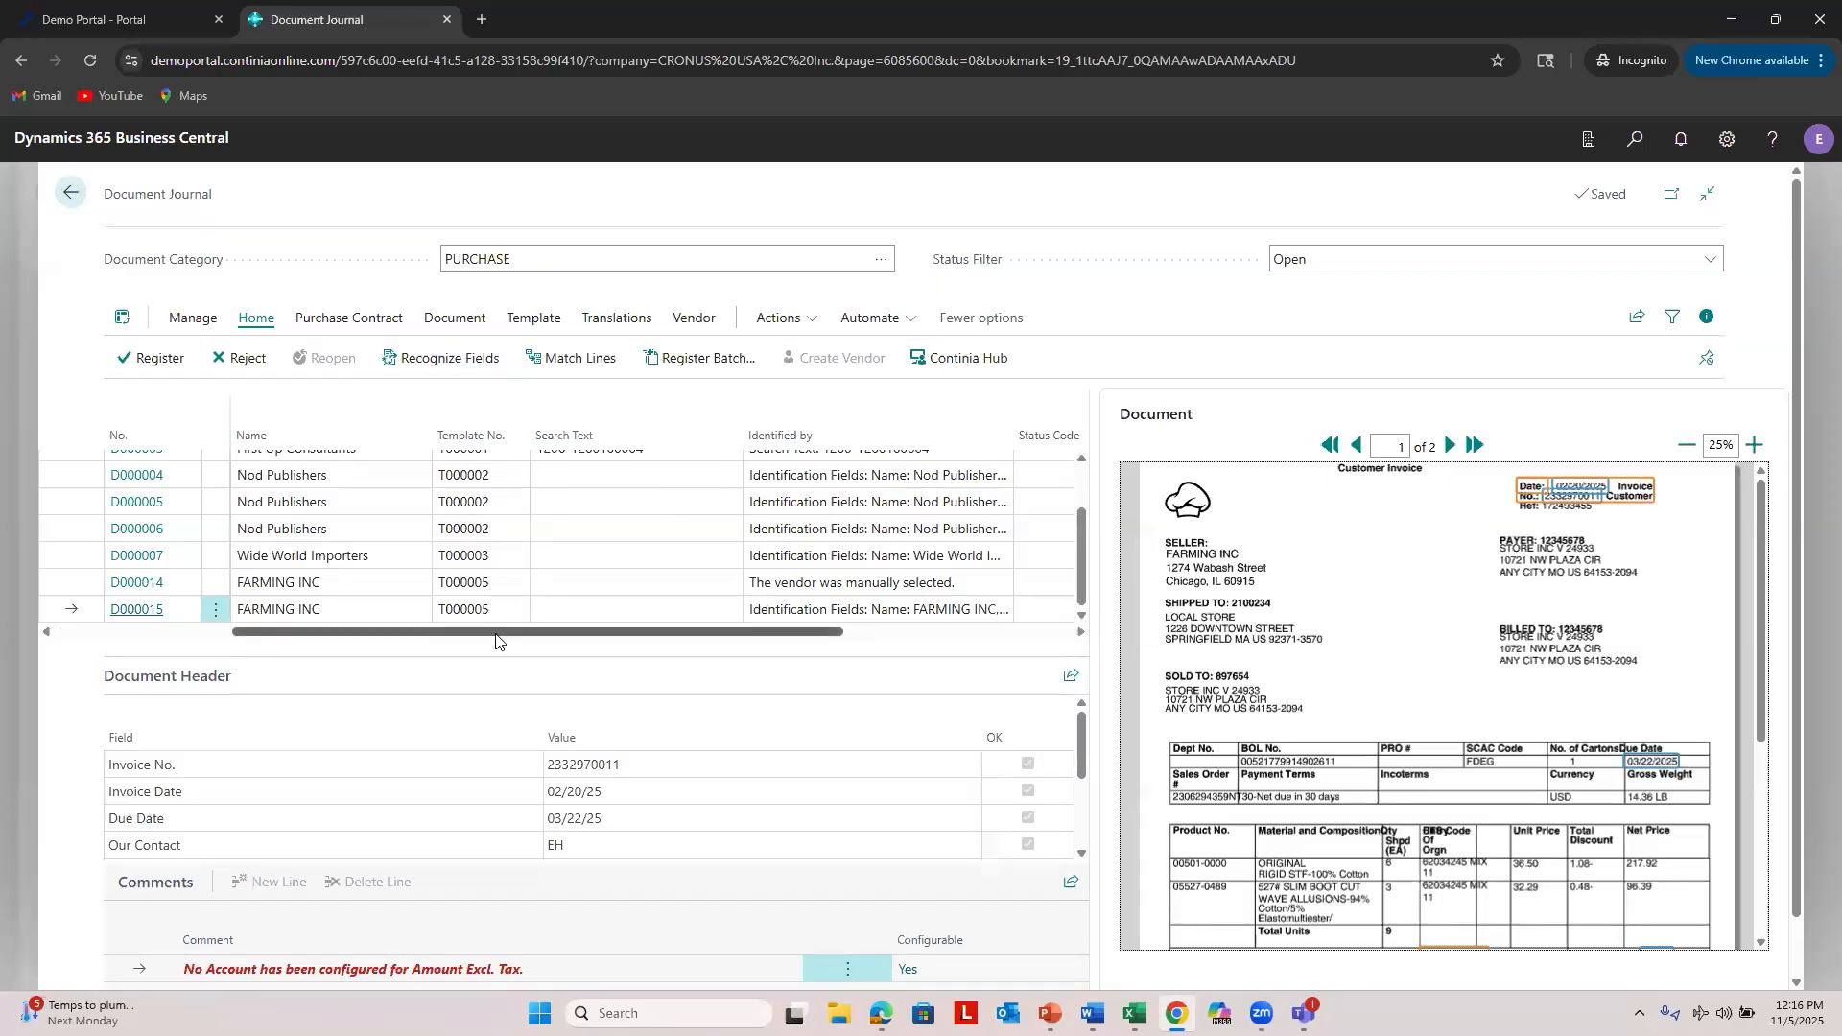
{"action": "scroll", "coordinate": [387, 630], "scroll_direction": "left", "scroll_amount": 5}
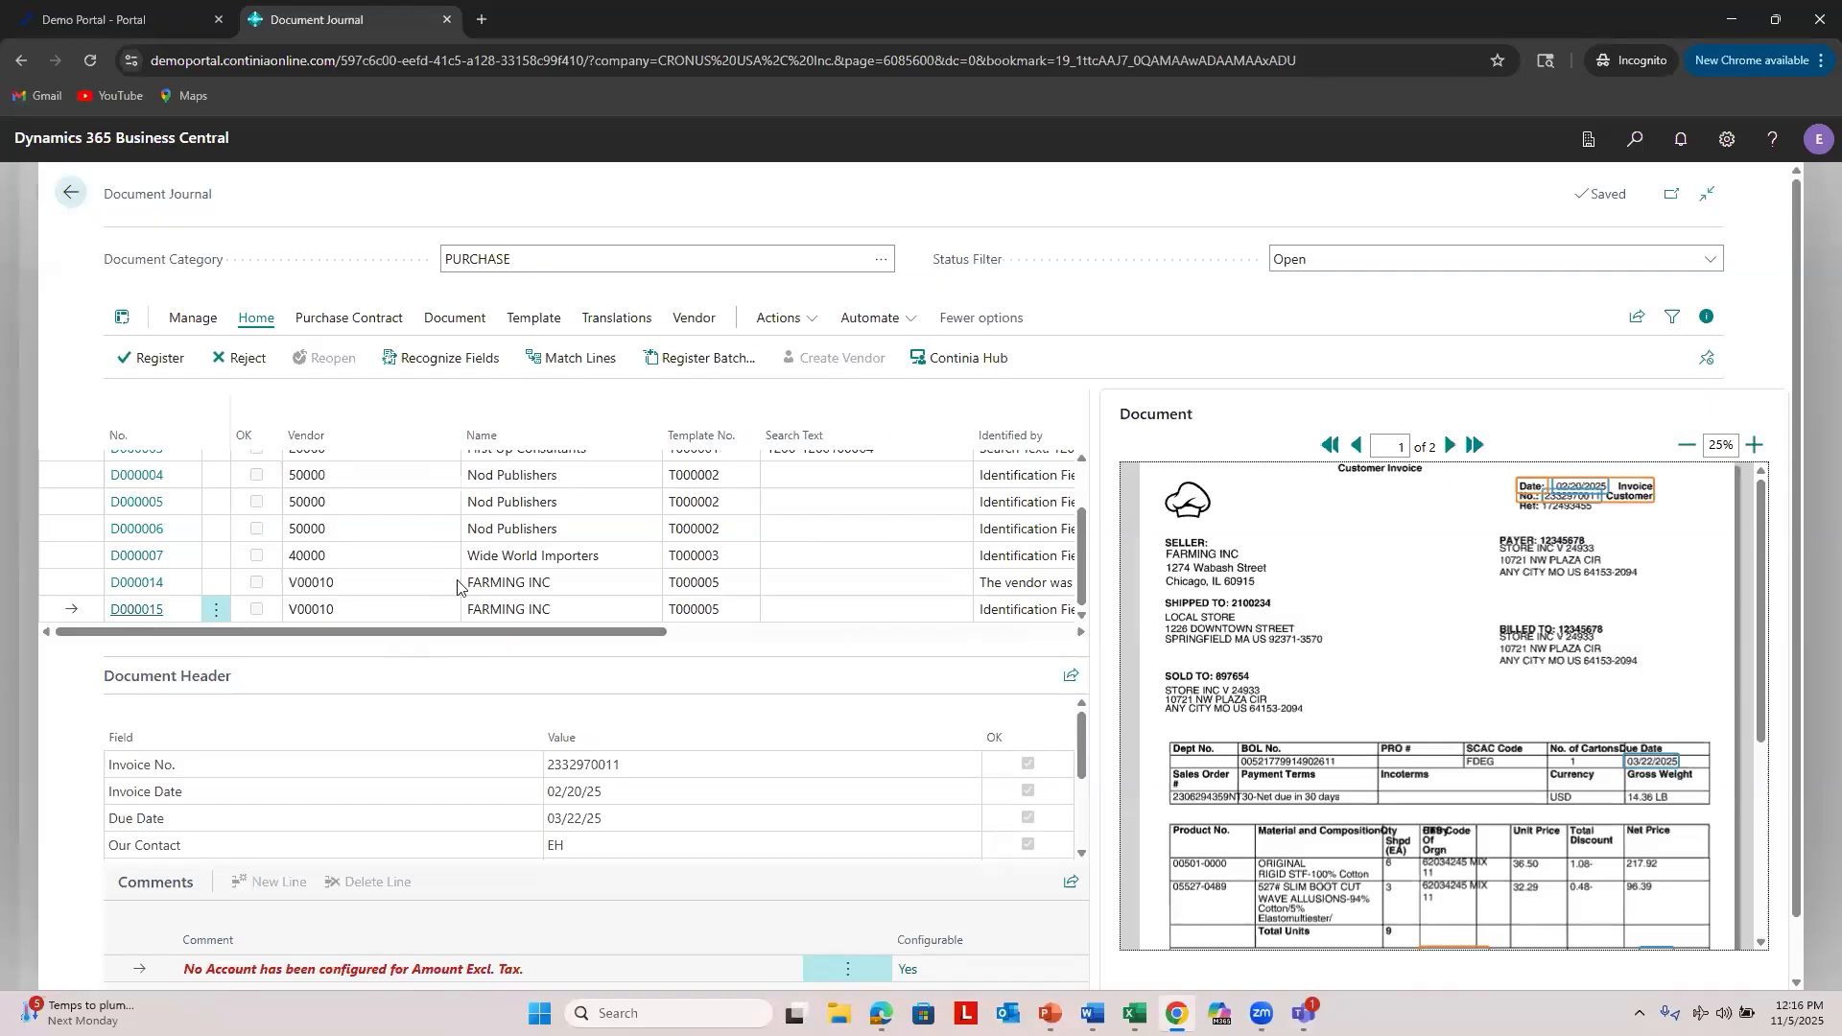
Step: Fill D000014's Search Text by capturing the Billed To number from the invoice preview
{"action": "left_click", "coordinate": [429, 575]}
{"action": "left_click", "coordinate": [391, 614]}
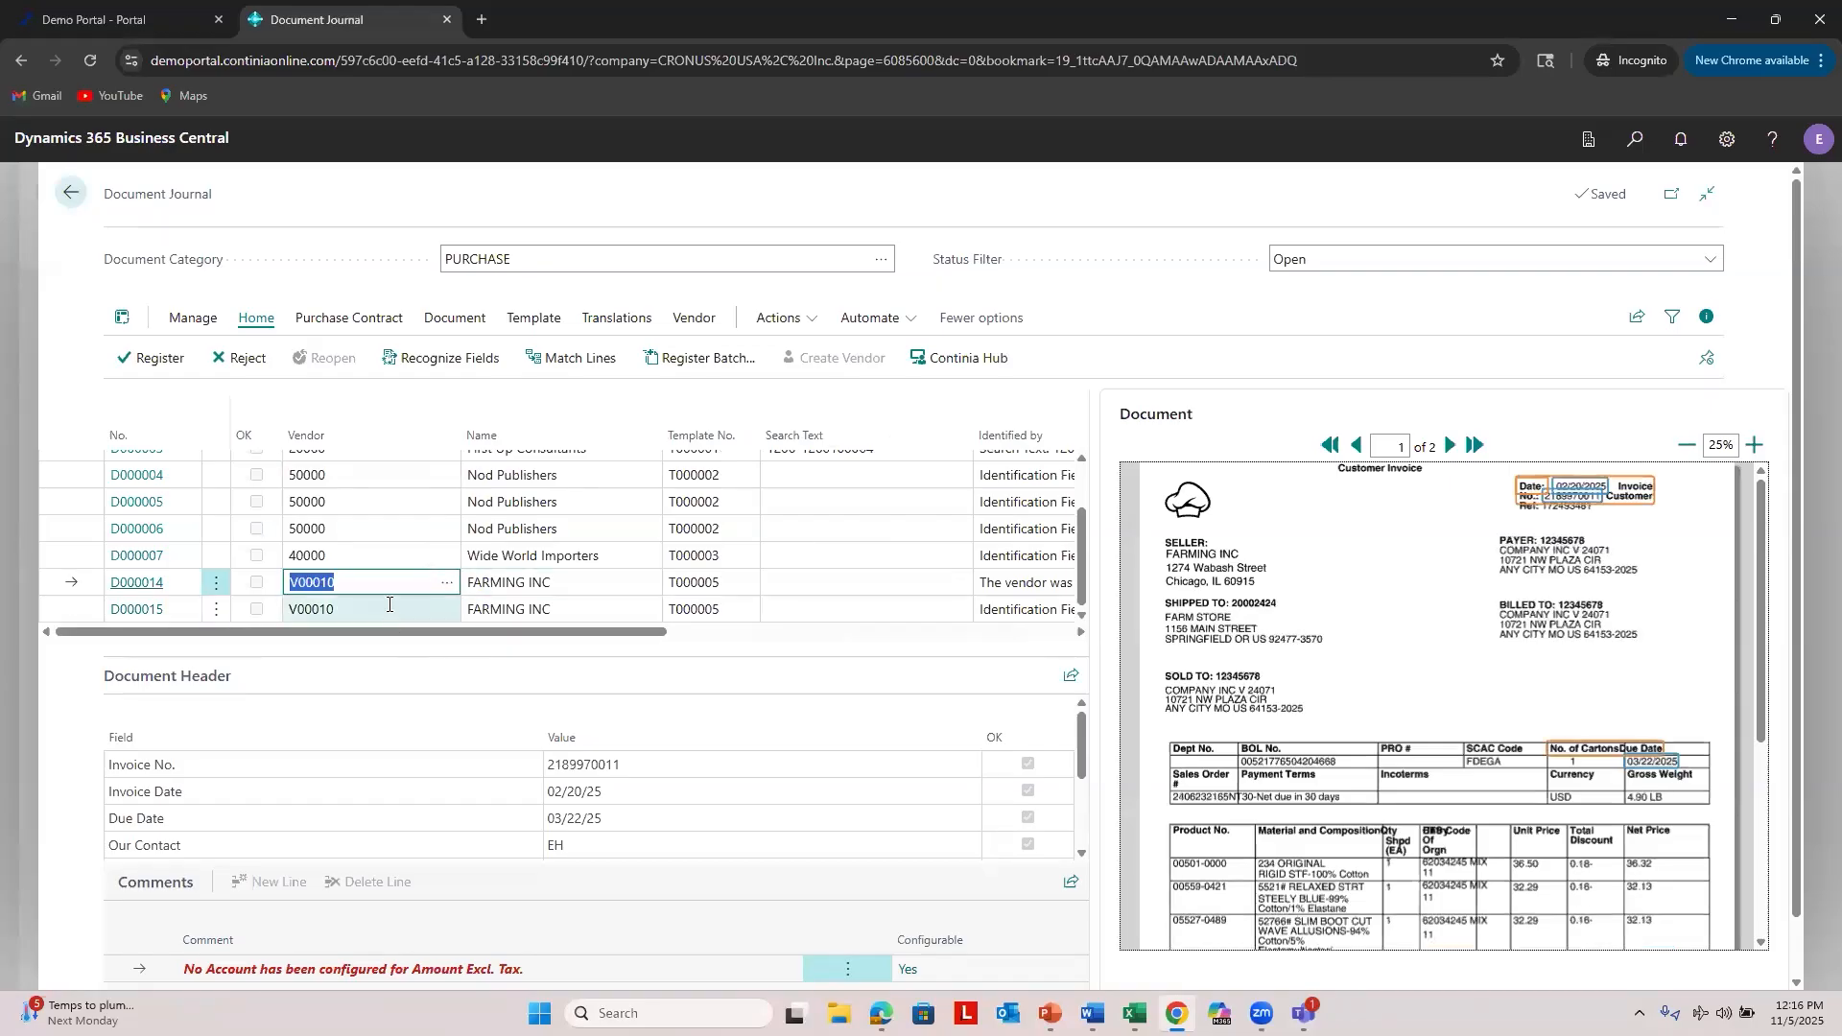
{"action": "key", "text": "Up"}
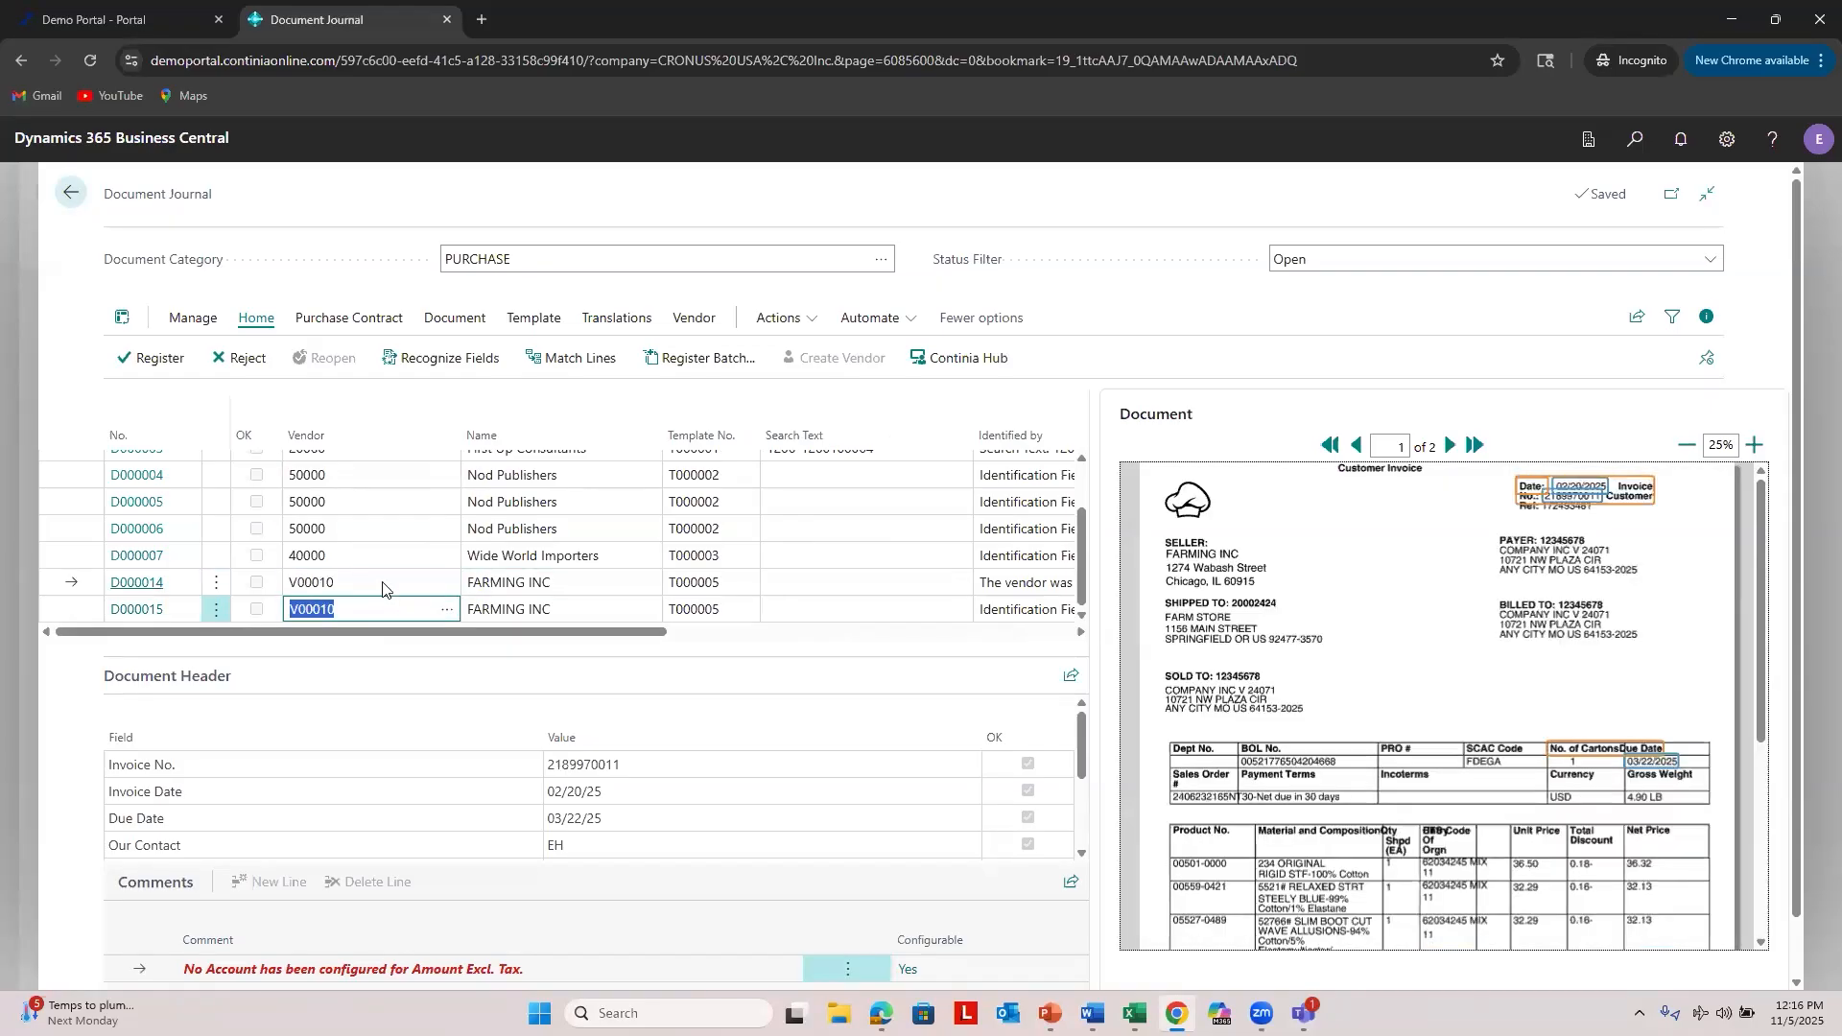
{"action": "left_click_drag", "start_coordinate": [662, 635], "coordinate": [832, 637]}
{"action": "left_click", "coordinate": [622, 581]}
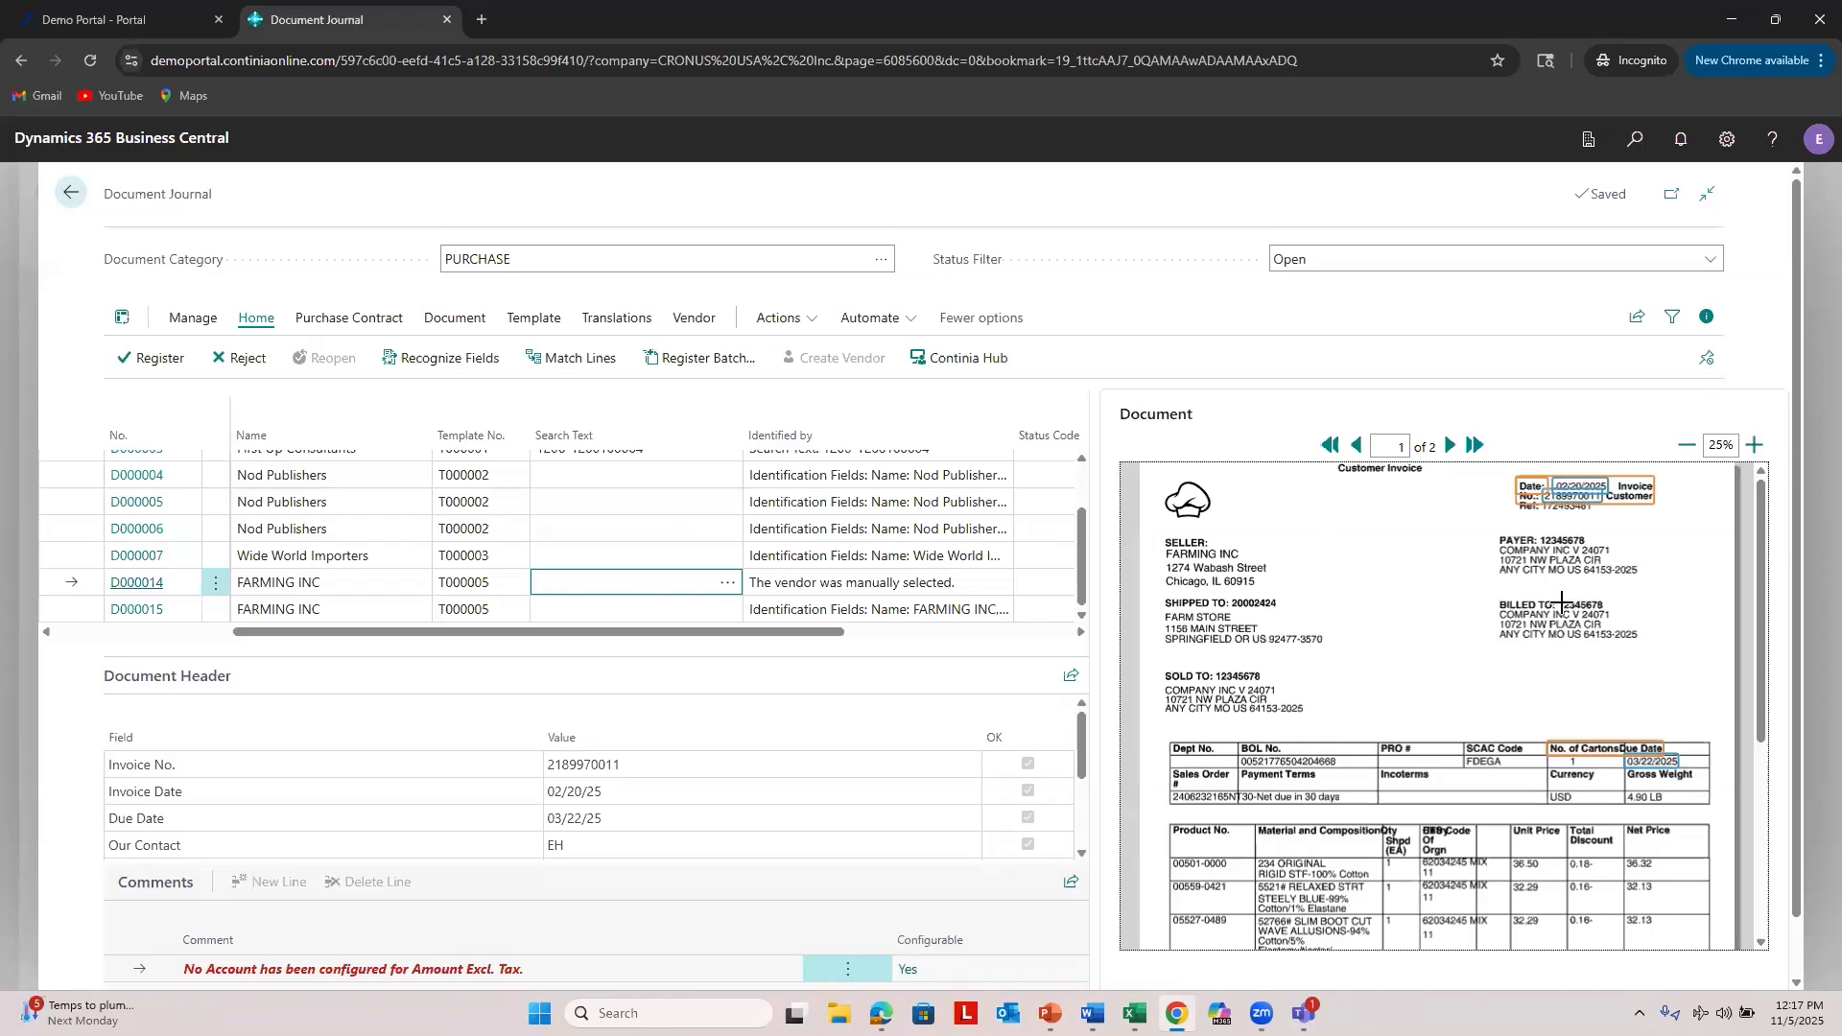
{"action": "left_click_drag", "start_coordinate": [1562, 602], "coordinate": [1601, 604]}
{"action": "scroll", "coordinate": [346, 593], "scroll_direction": "left", "scroll_amount": 5}
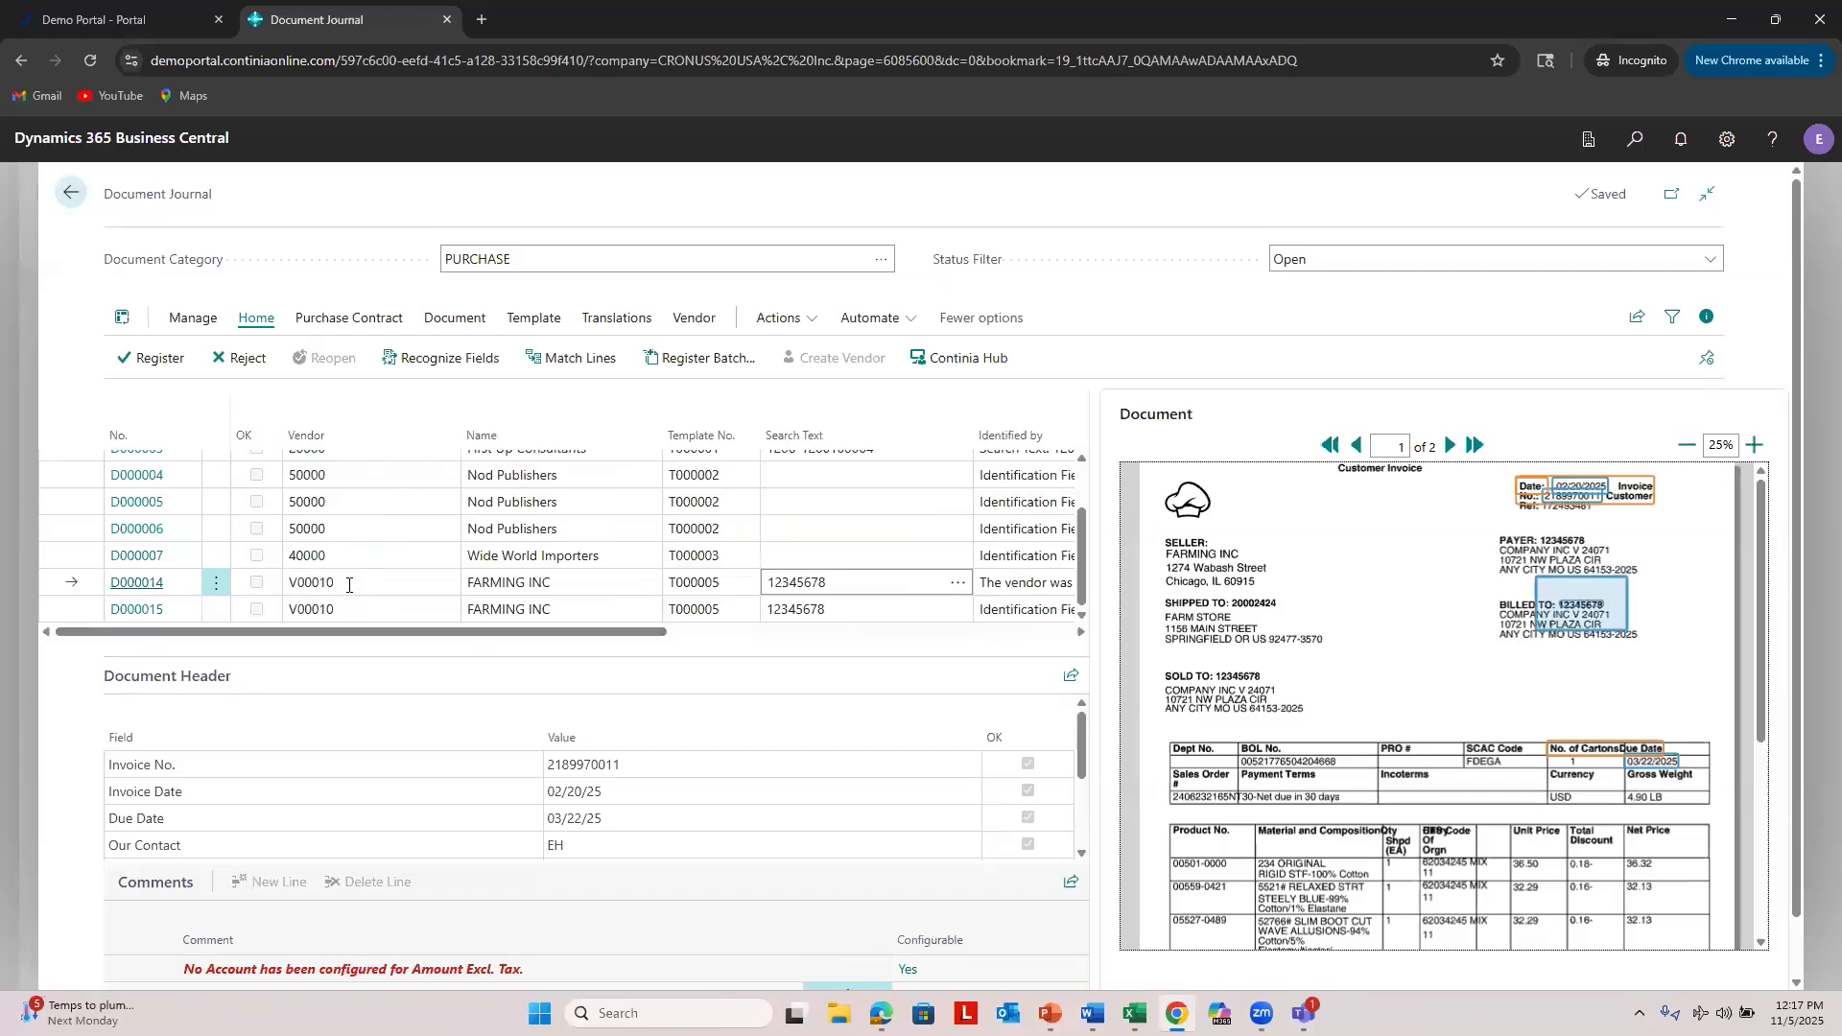
Step: Clear the vendor on D000014, rerun Recognize Fields, and check its Identified by value
{"action": "left_click", "coordinate": [346, 583]}
{"action": "key", "text": "BackSpace"}
{"action": "key", "text": "Tab"}
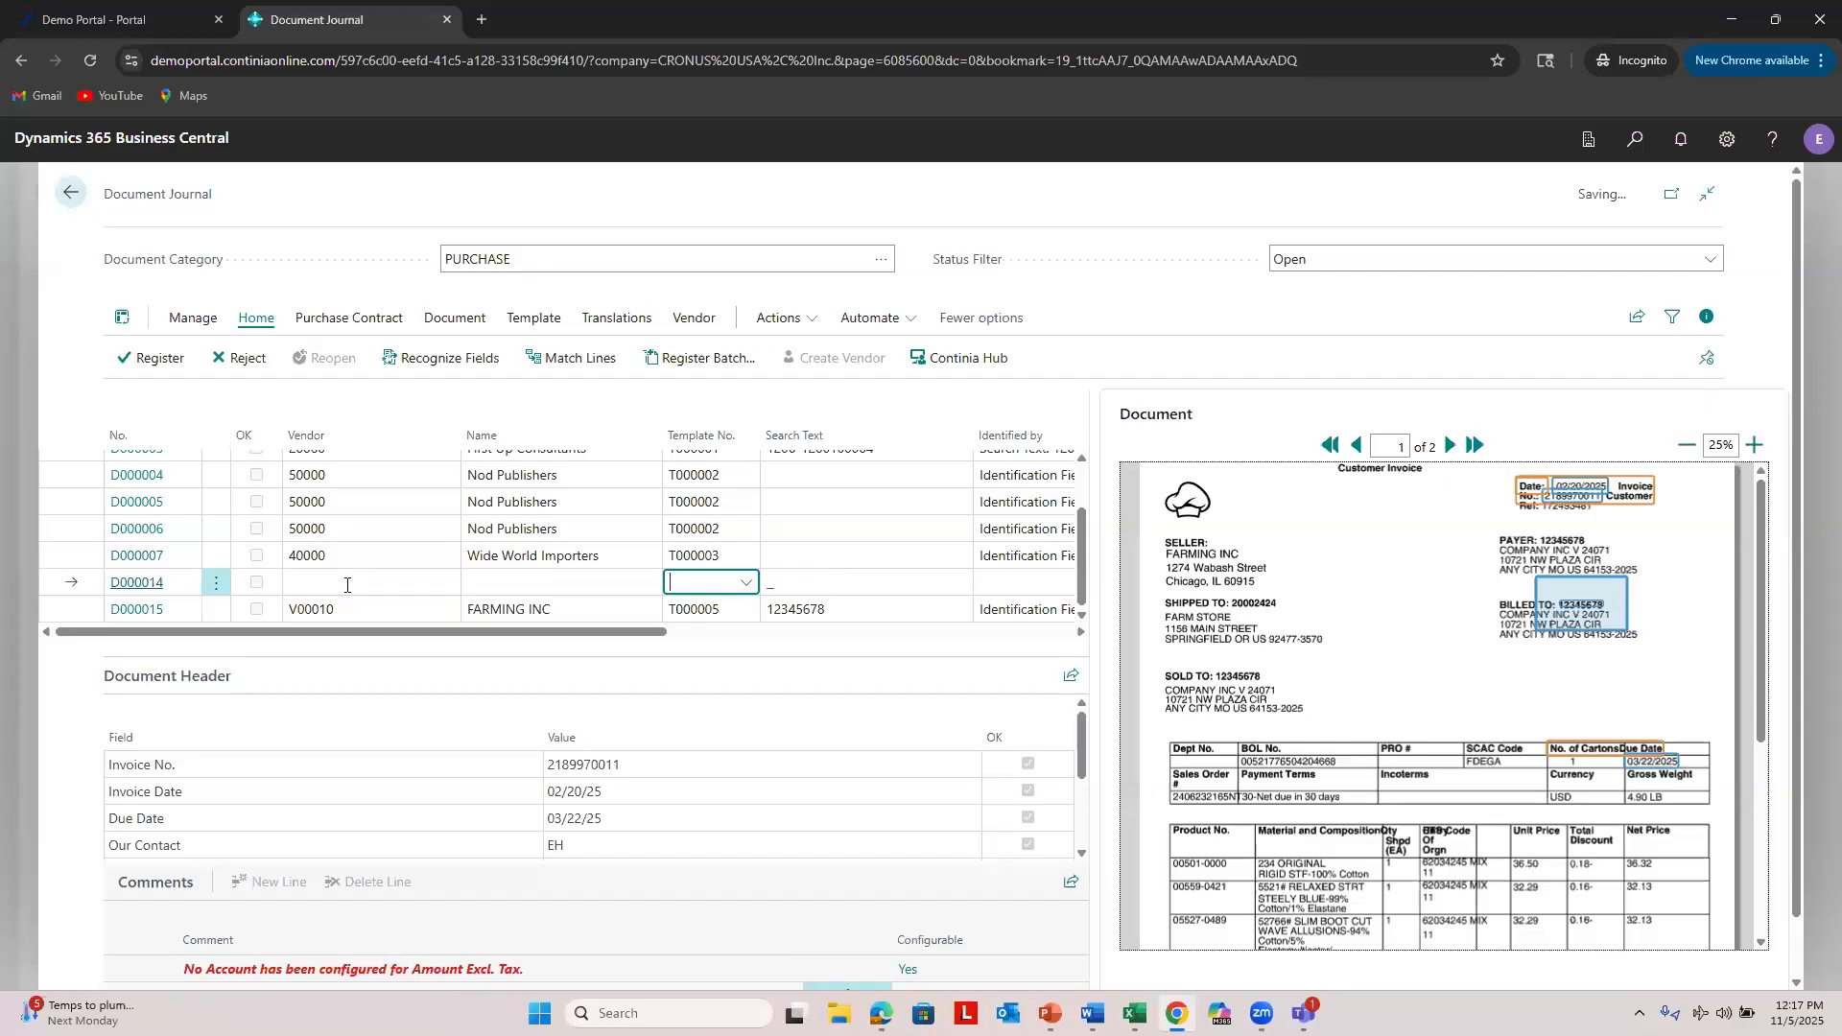
{"action": "left_click", "coordinate": [452, 359]}
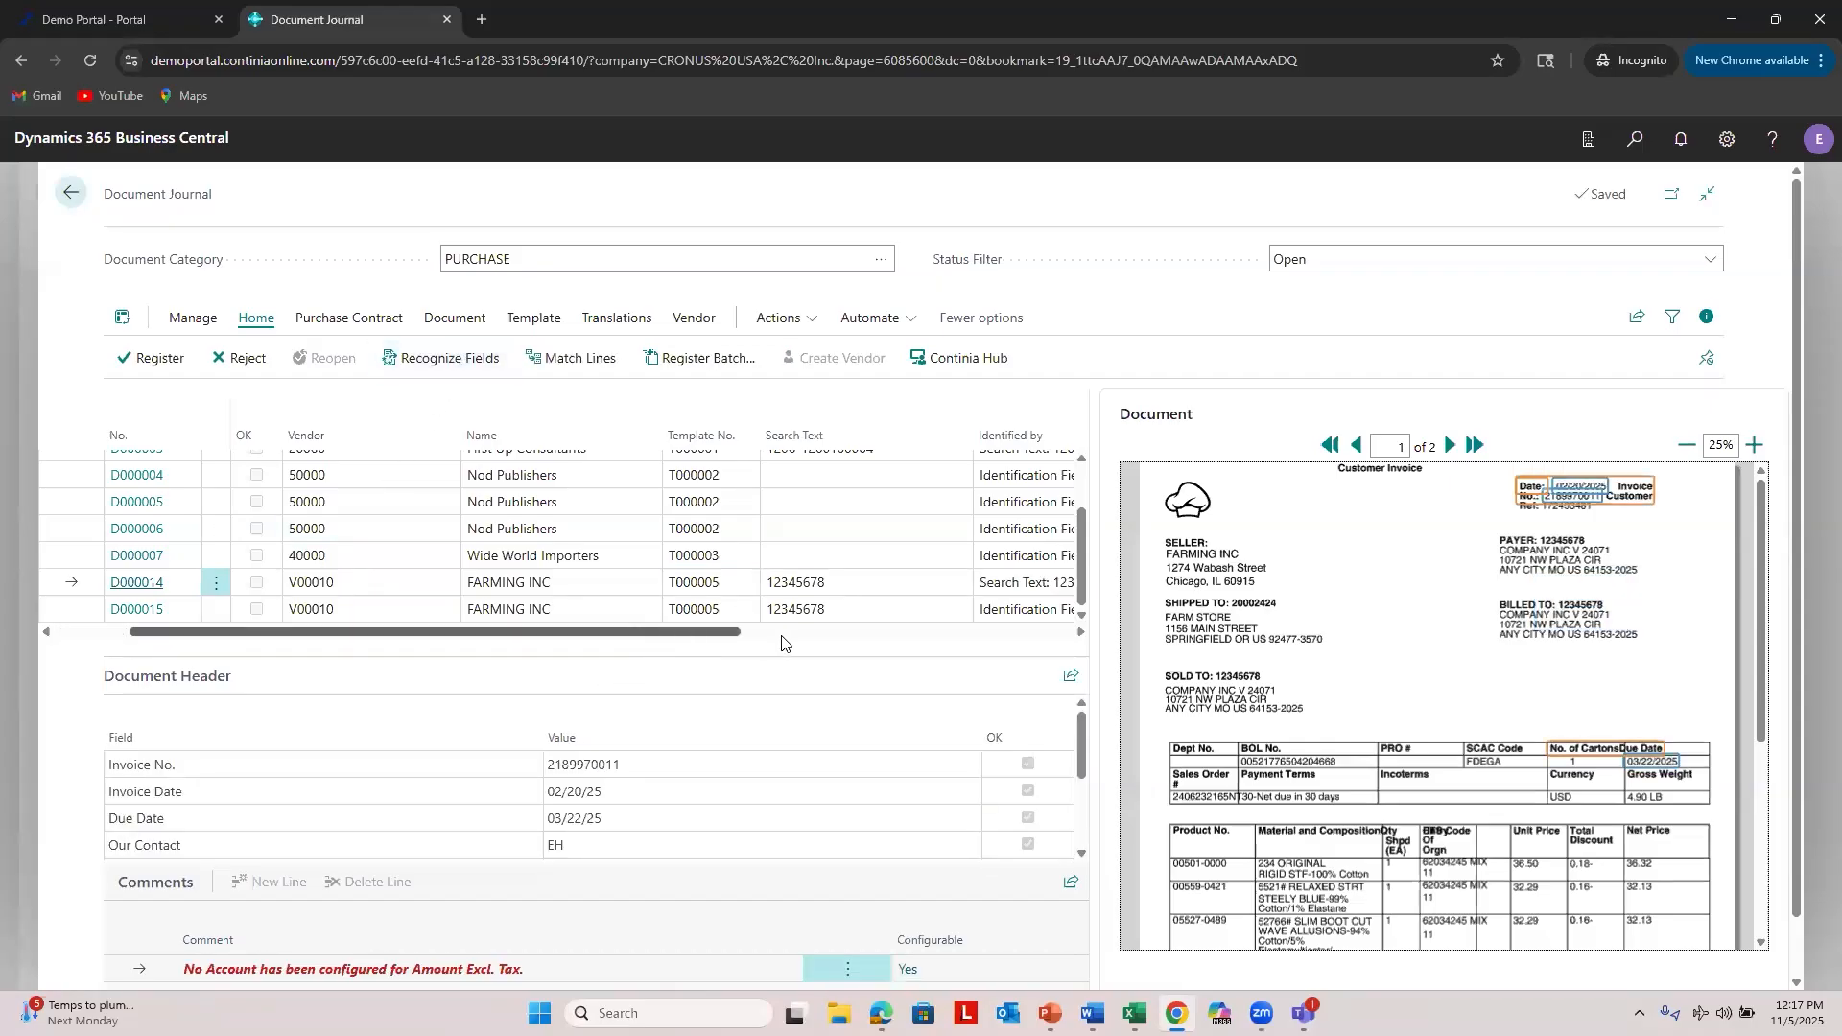
{"action": "scroll", "coordinate": [782, 643], "scroll_direction": "right", "scroll_amount": 3}
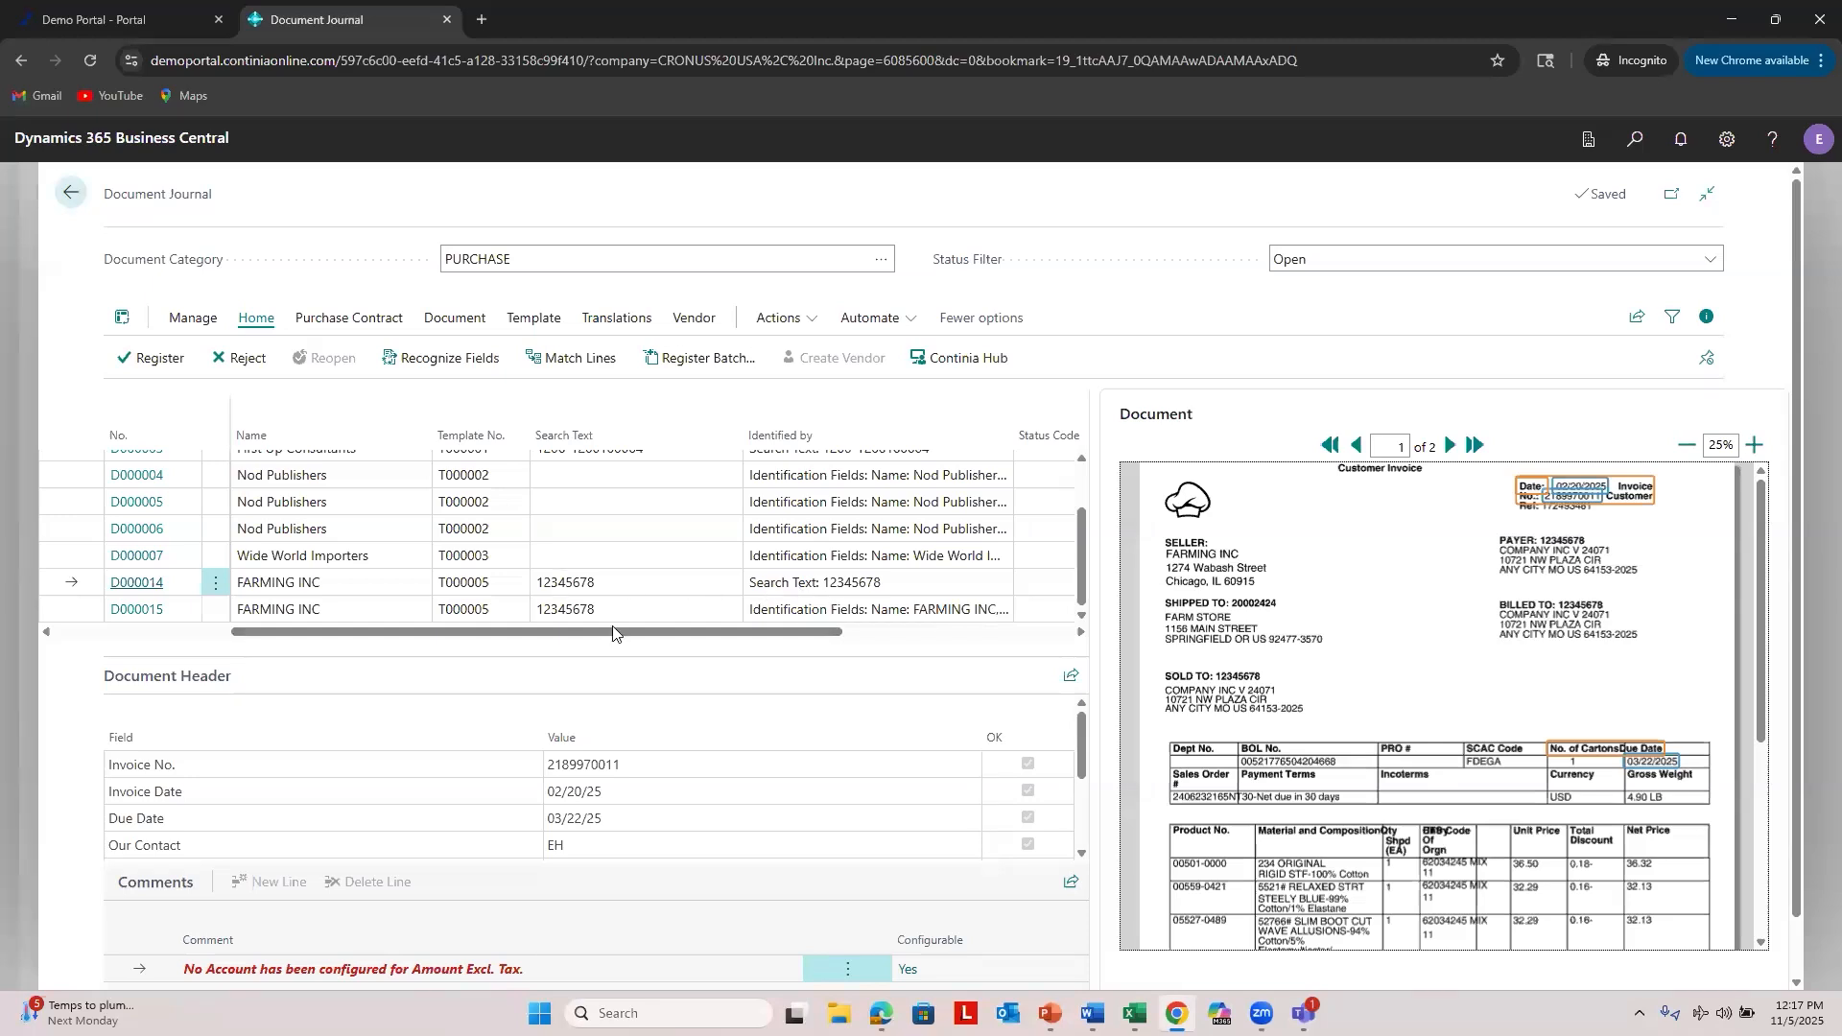
{"action": "left_click_drag", "start_coordinate": [612, 635], "coordinate": [318, 689]}
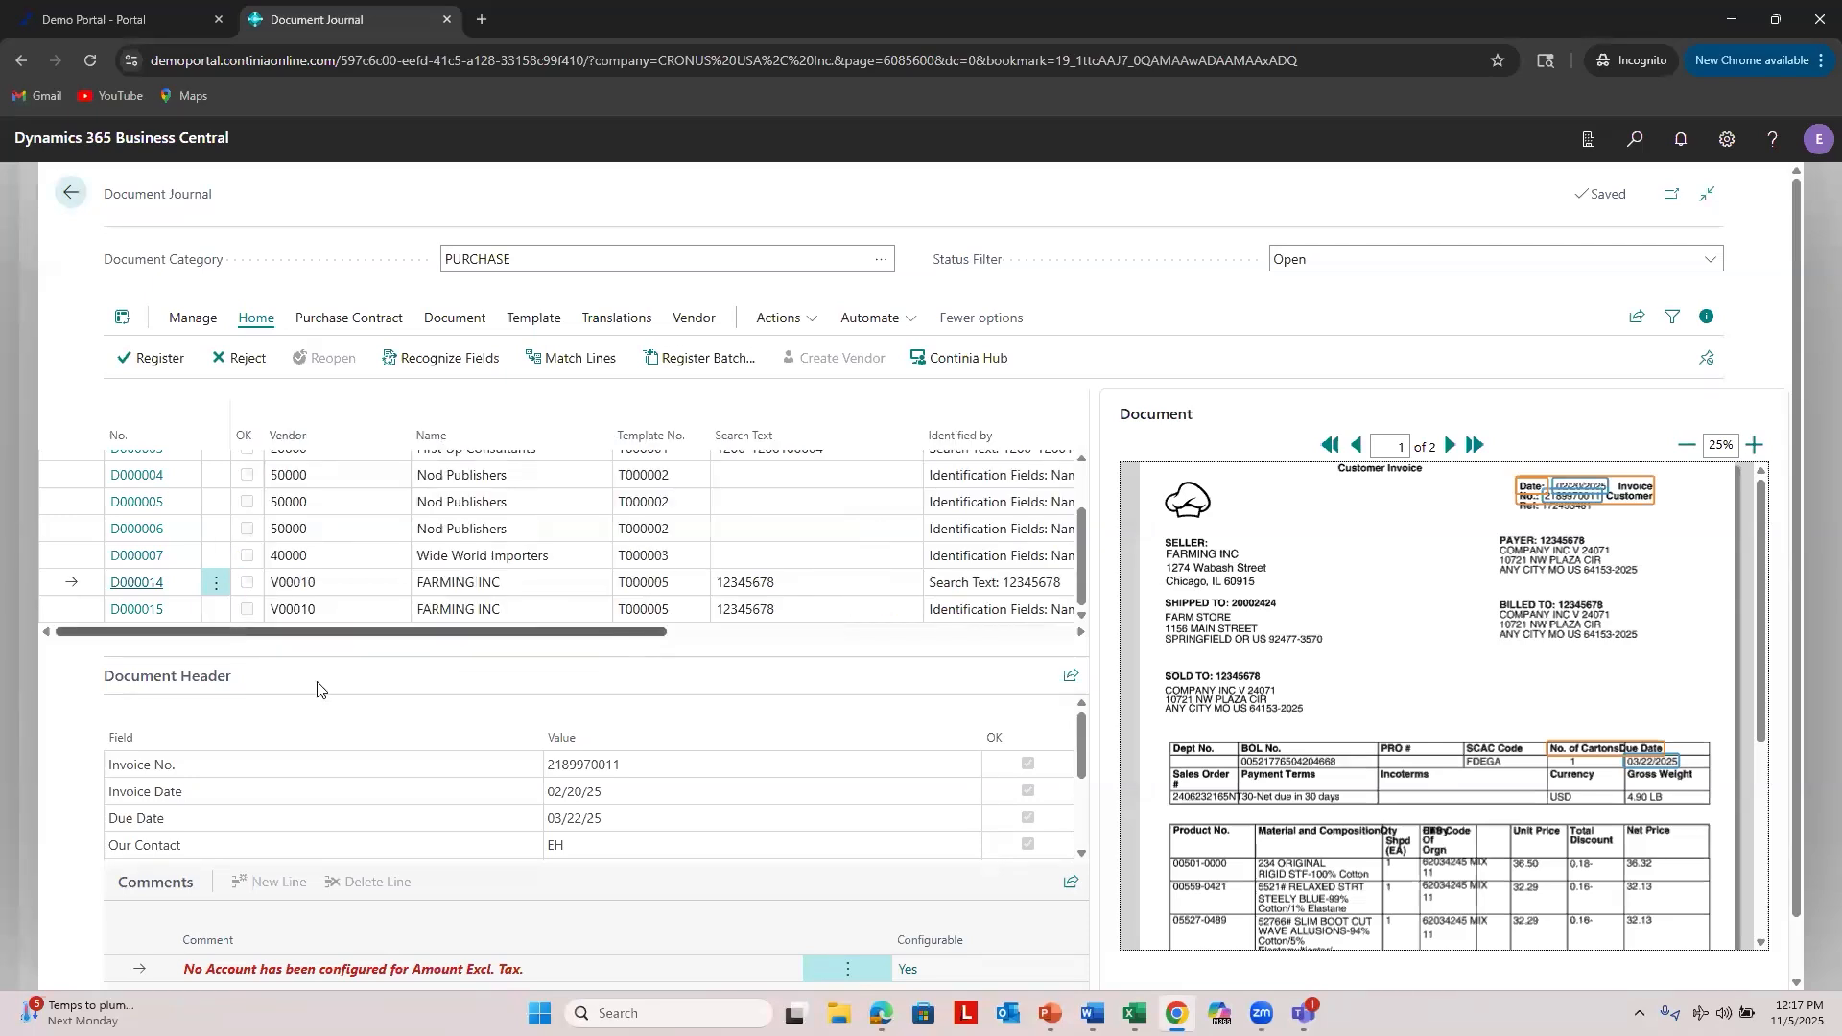
Step: Create a new template for document D000015 with Create/Select Template, choosing Create New
{"action": "left_click", "coordinate": [368, 611]}
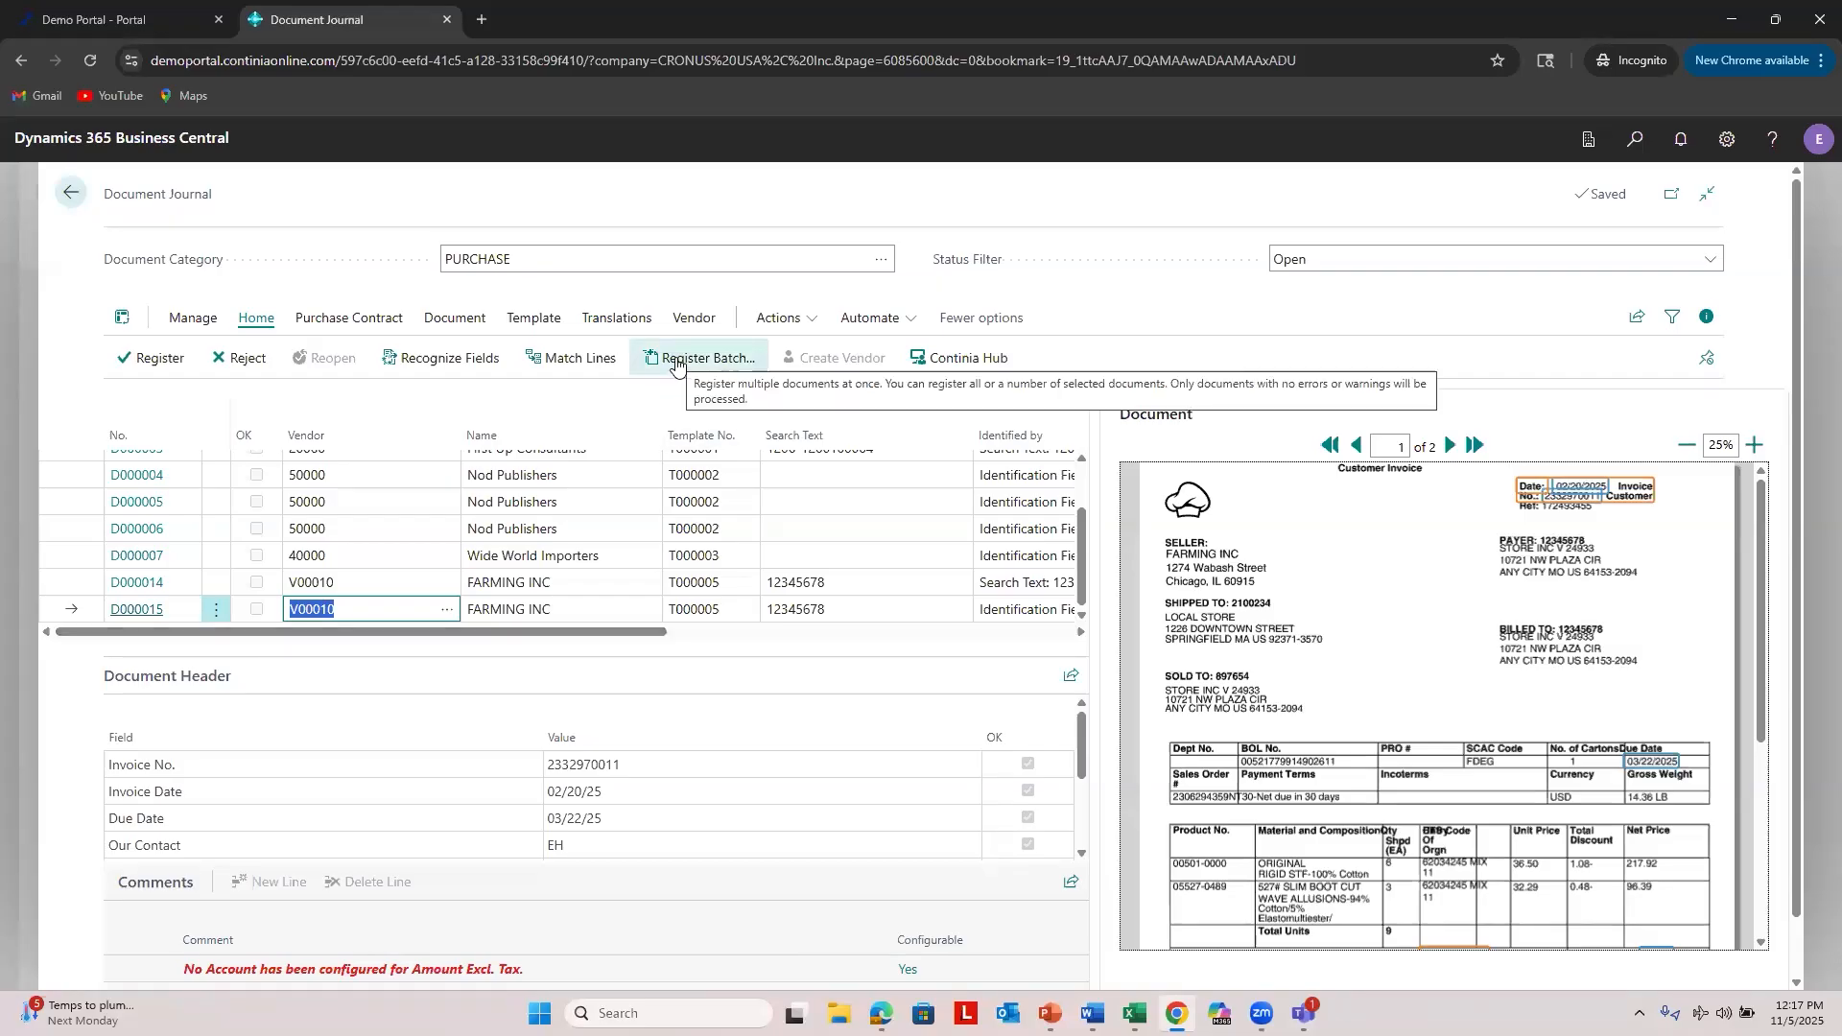
{"action": "left_click", "coordinate": [788, 322]}
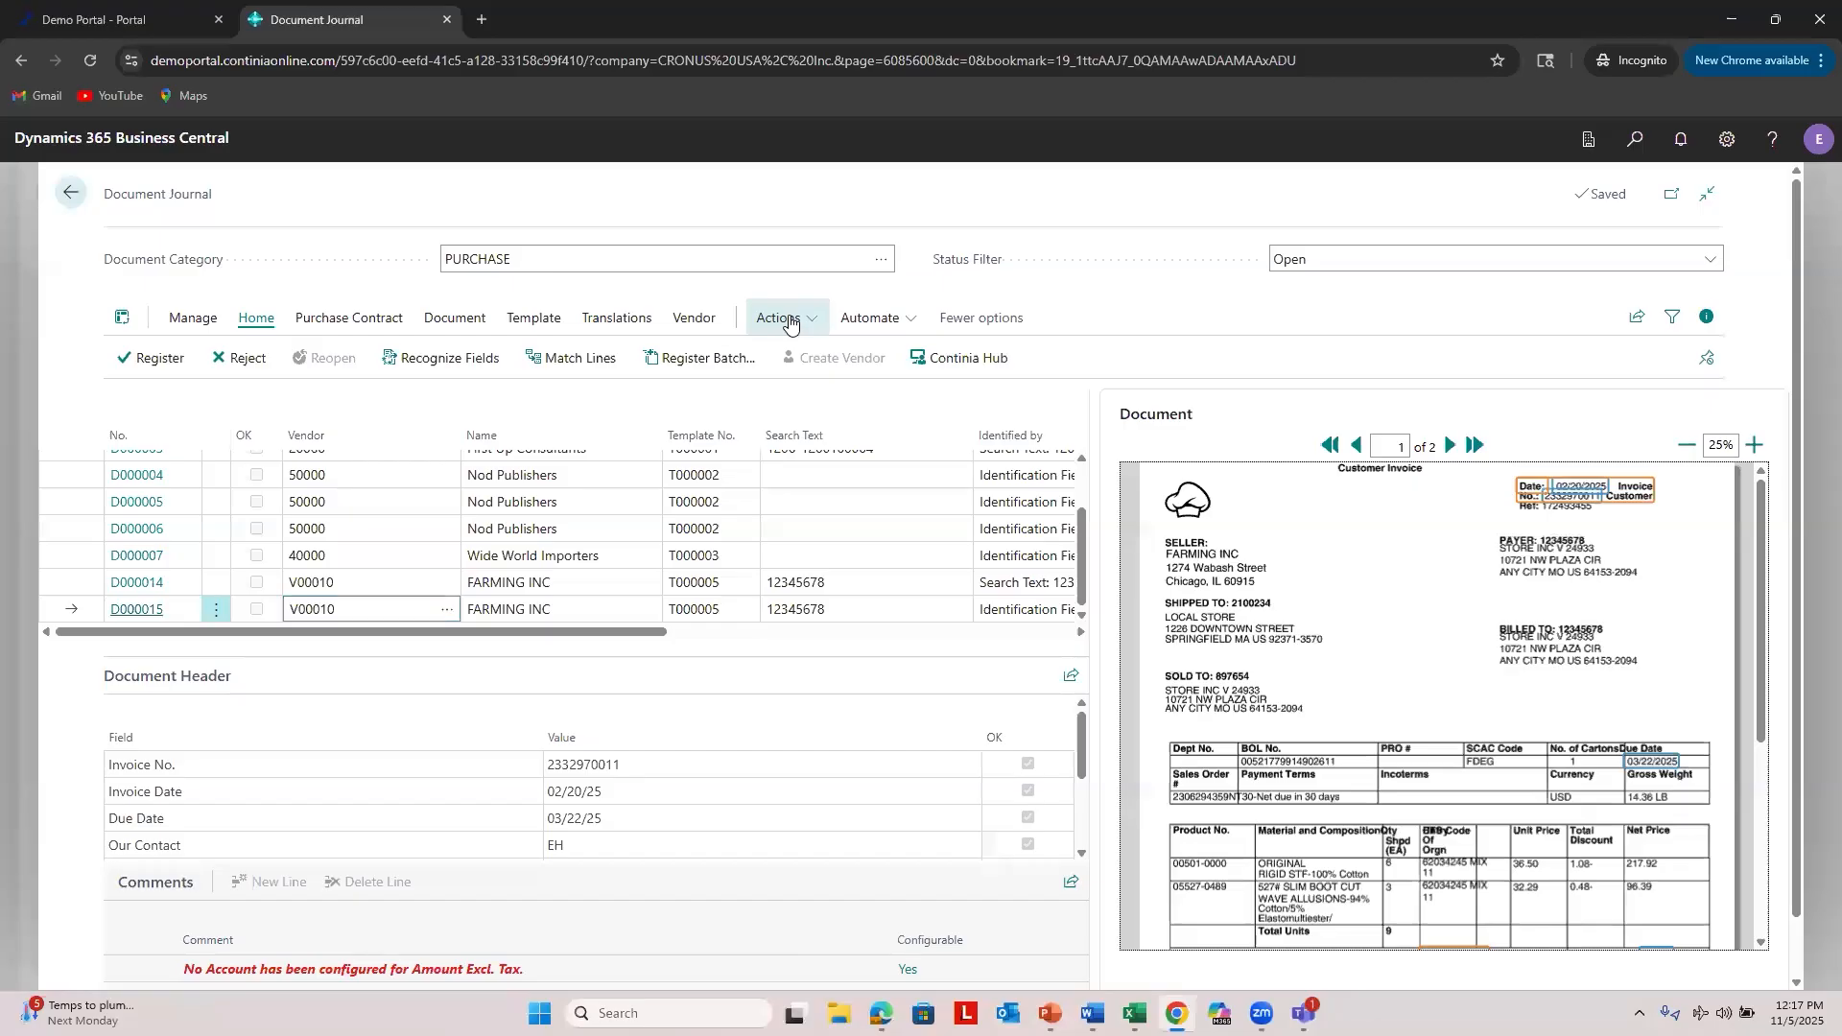
{"action": "mouse_move", "coordinate": [815, 390]}
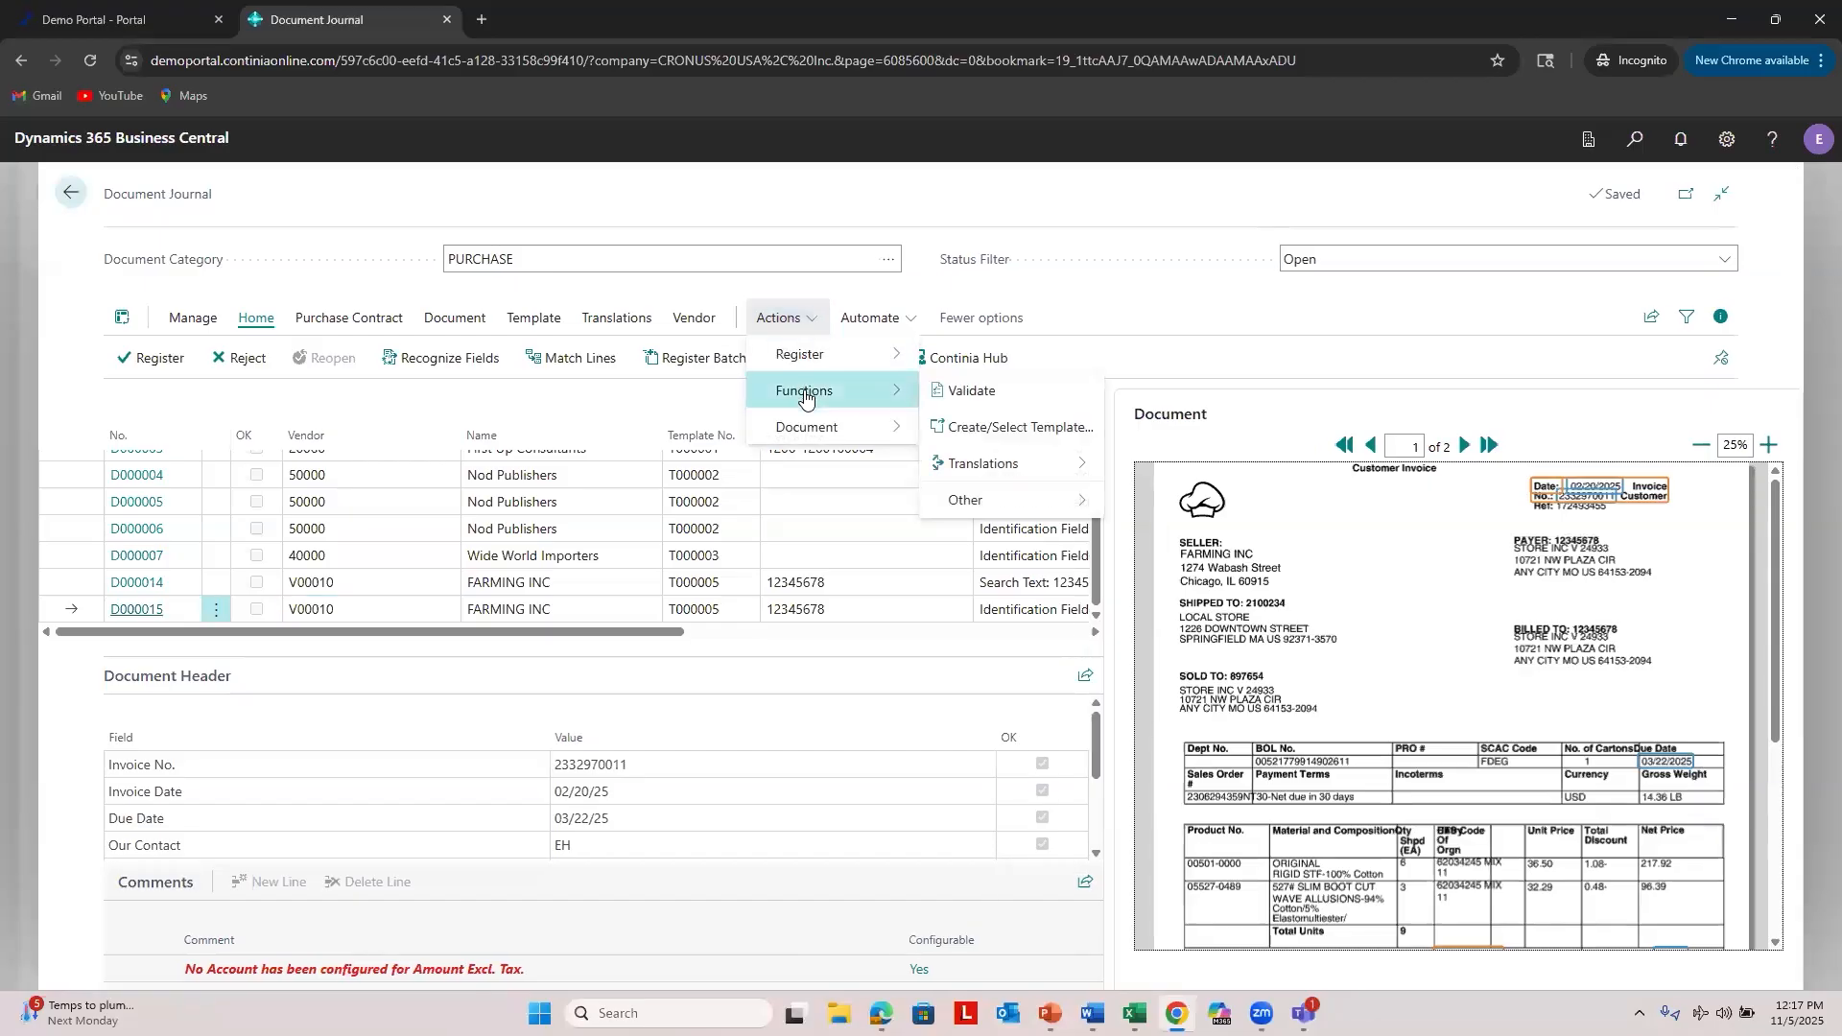
{"action": "left_click", "coordinate": [976, 427]}
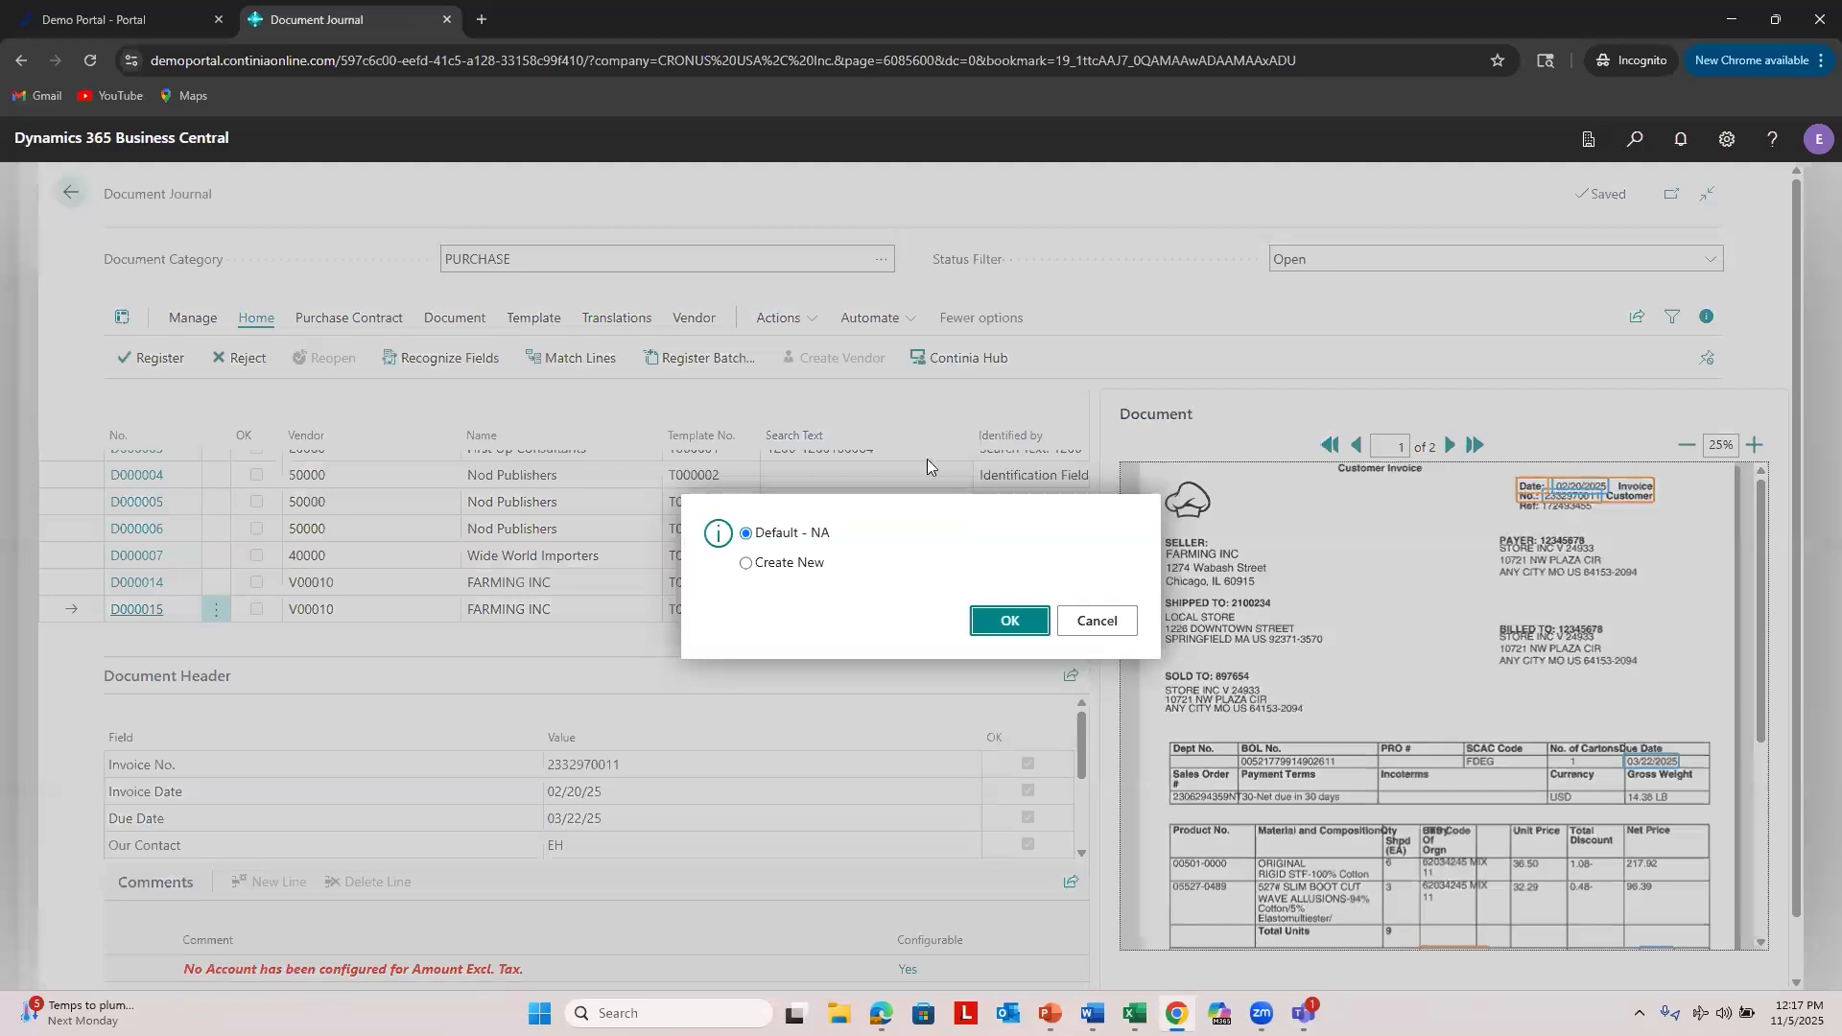
{"action": "left_click", "coordinate": [781, 573]}
{"action": "left_click", "coordinate": [993, 623]}
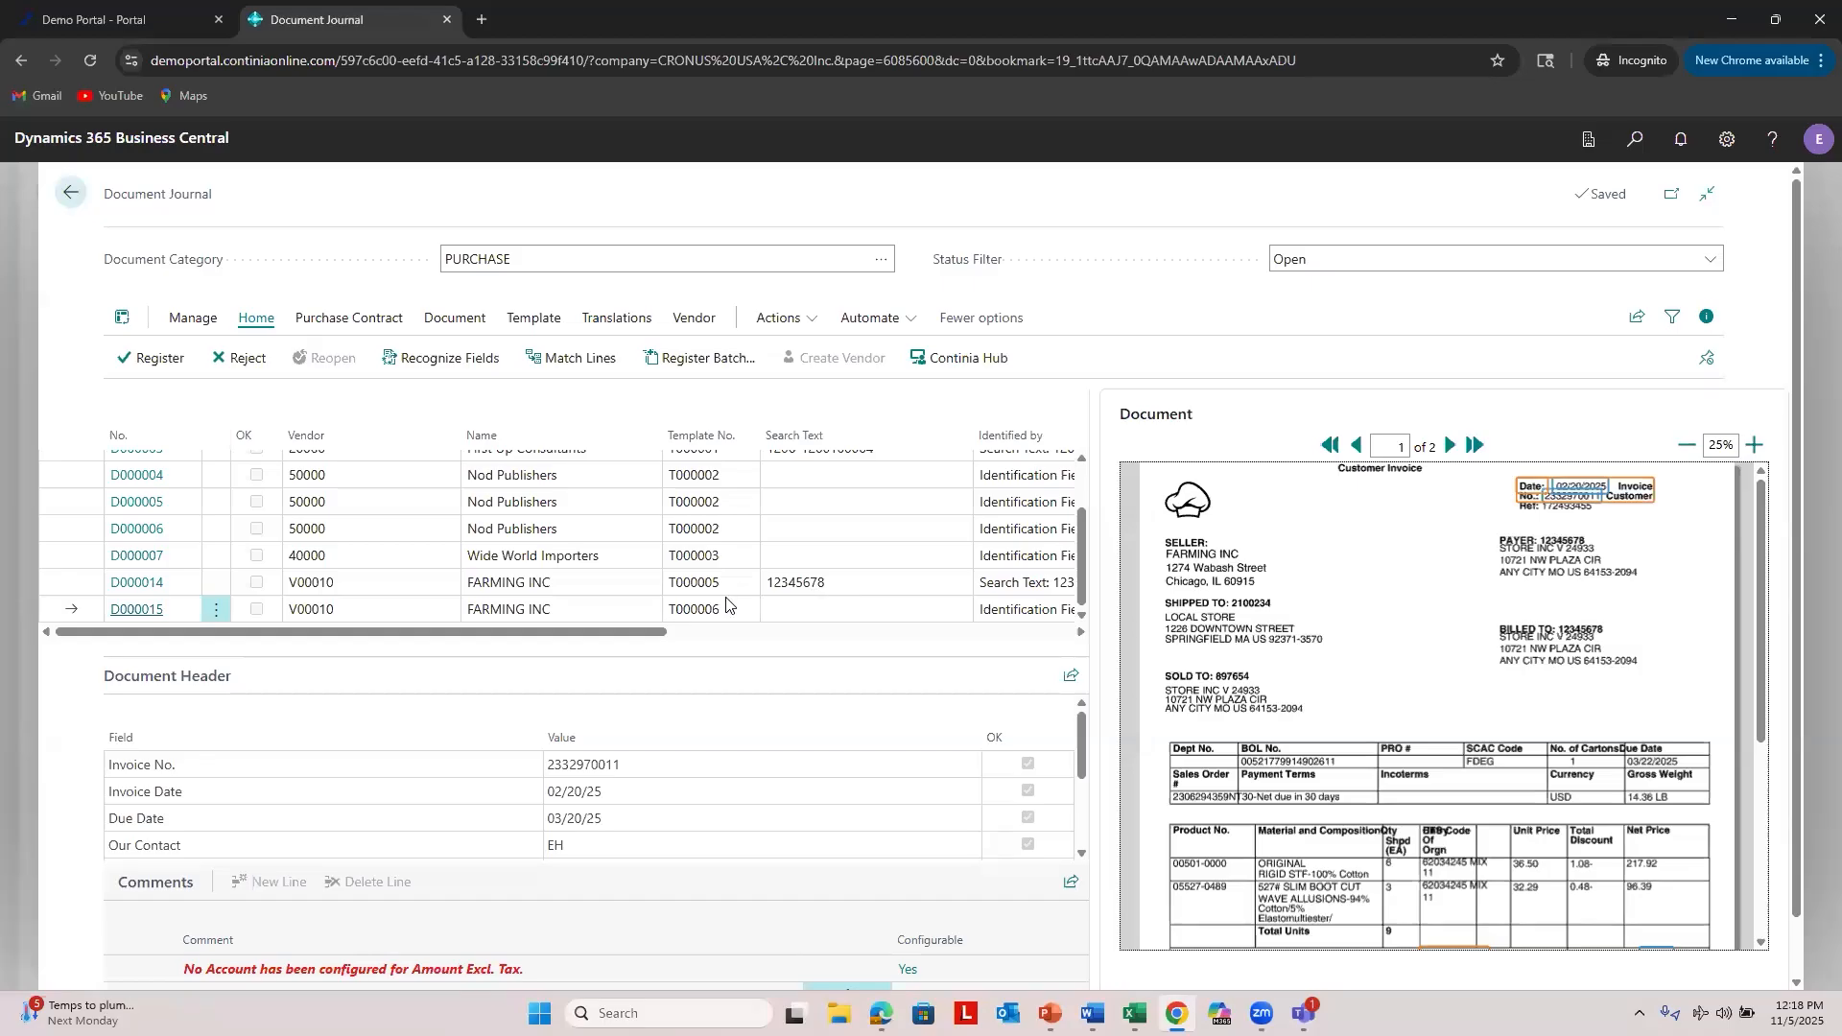
Step: Fill D000015's Search Text by capturing the Billed To number from its invoice preview
{"action": "left_click", "coordinate": [795, 582]}
{"action": "left_click", "coordinate": [785, 614]}
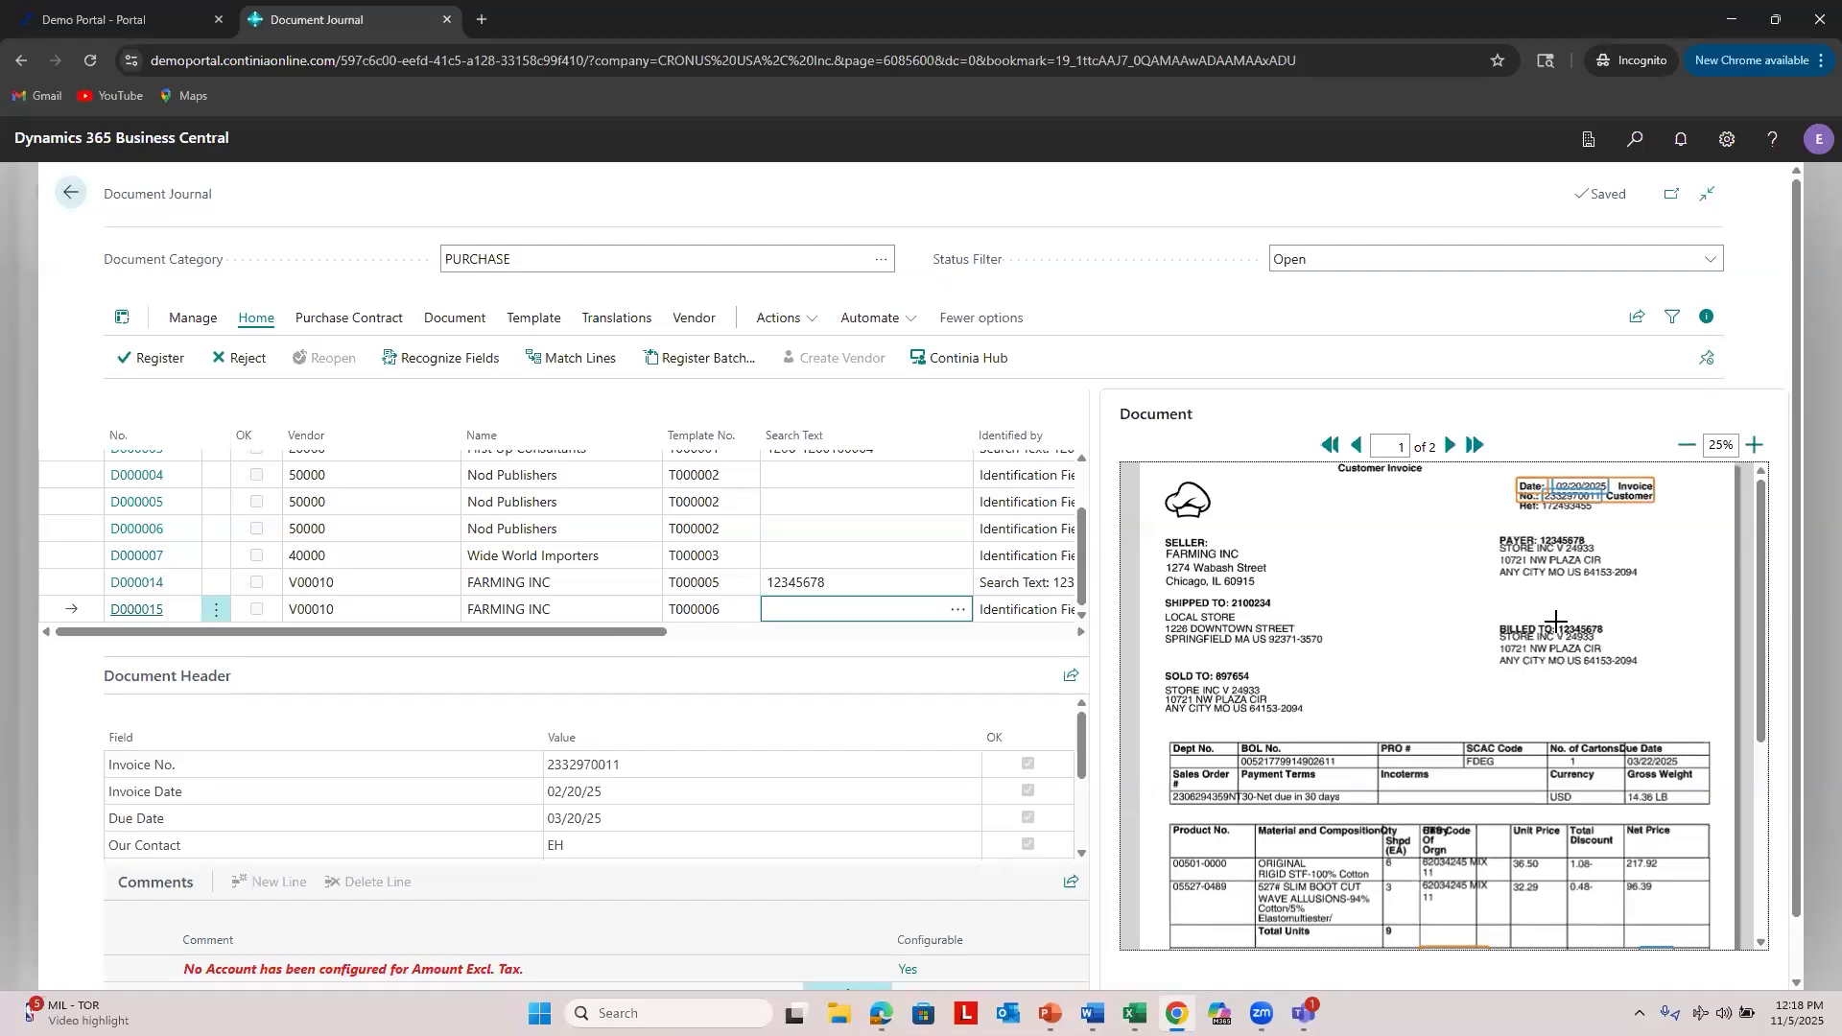
{"action": "left_click", "coordinate": [1609, 627]}
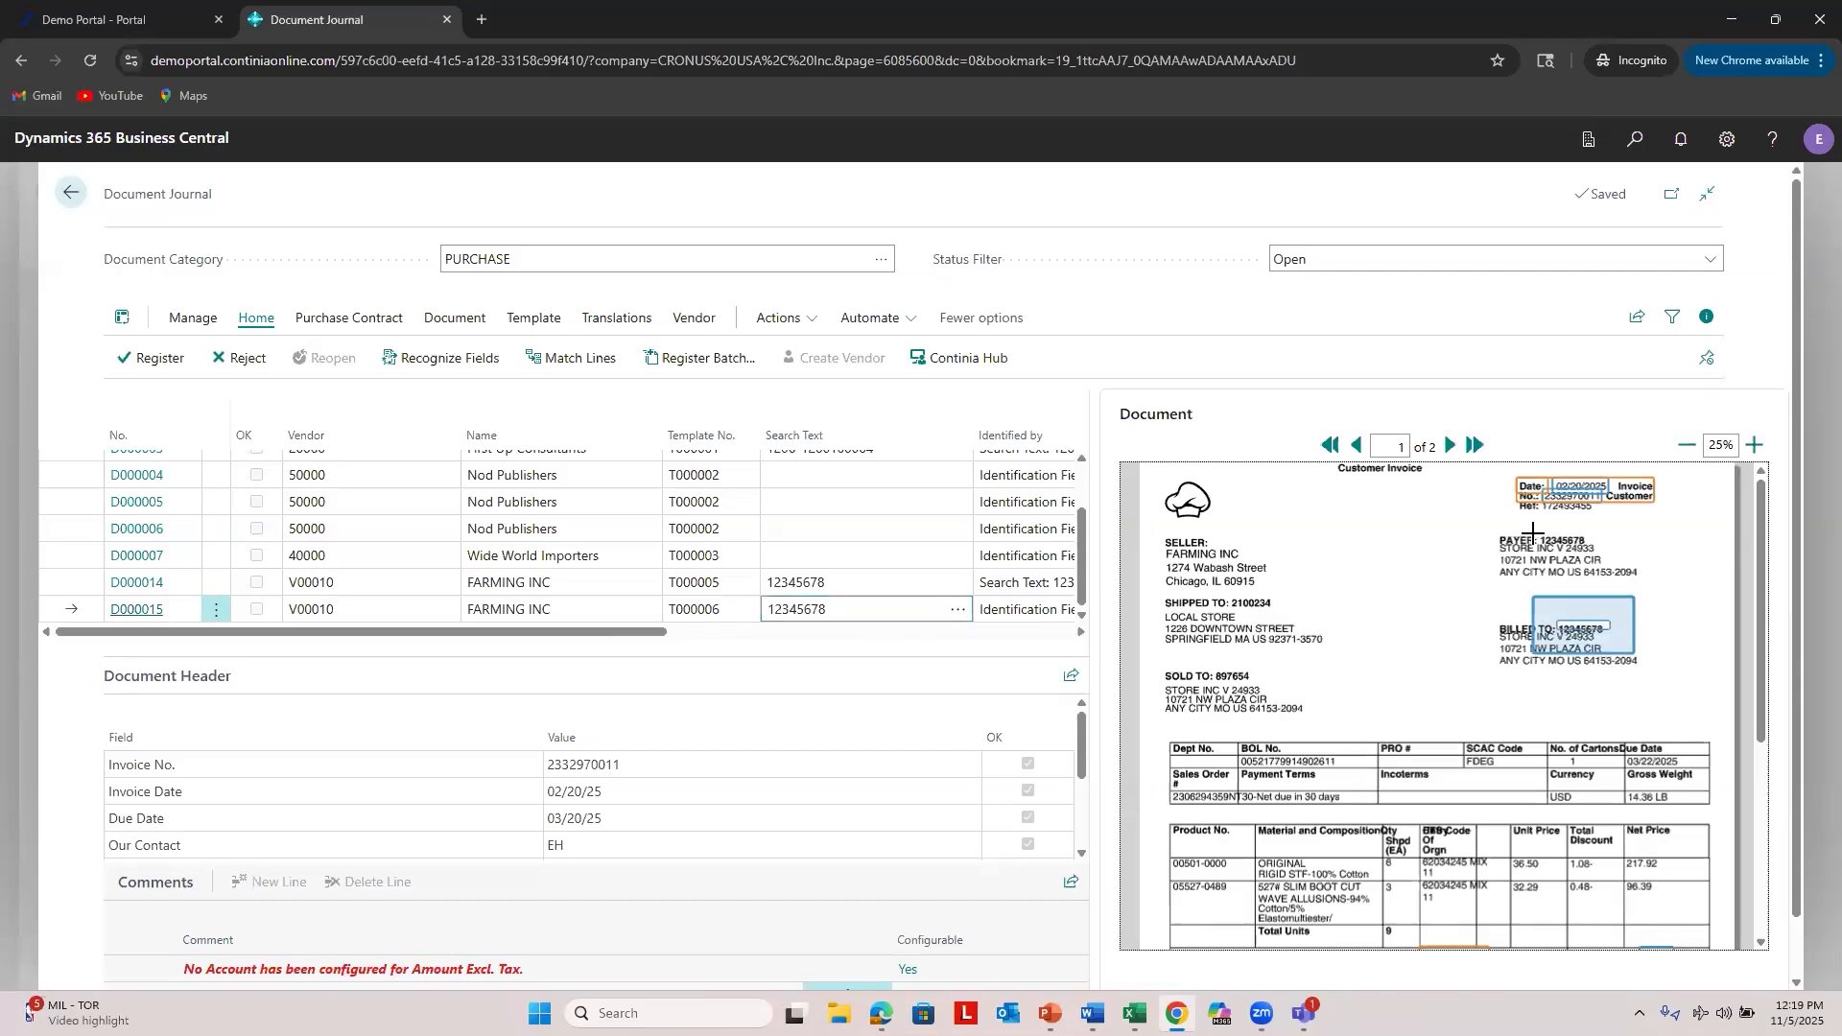
Step: Add the Ref number printed on the invoice as a second template search text for D000015
{"action": "left_click", "coordinate": [1754, 449]}
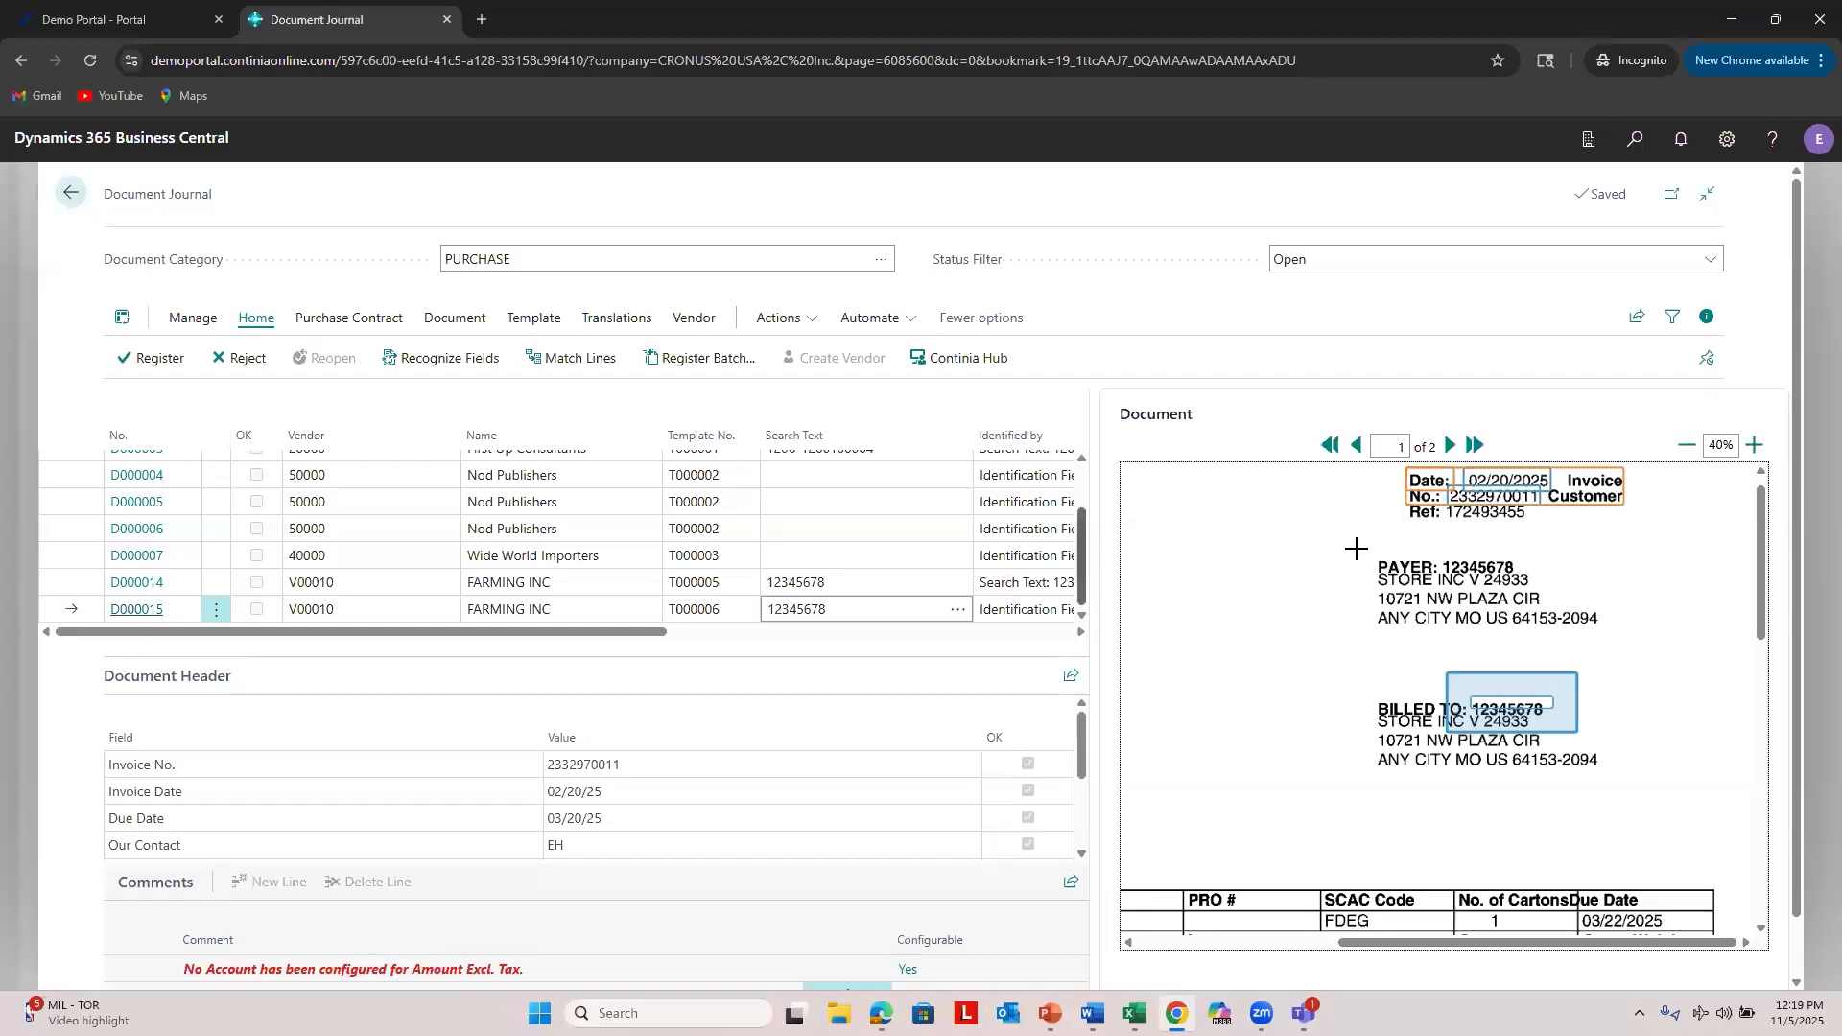
{"action": "left_click", "coordinate": [959, 615]}
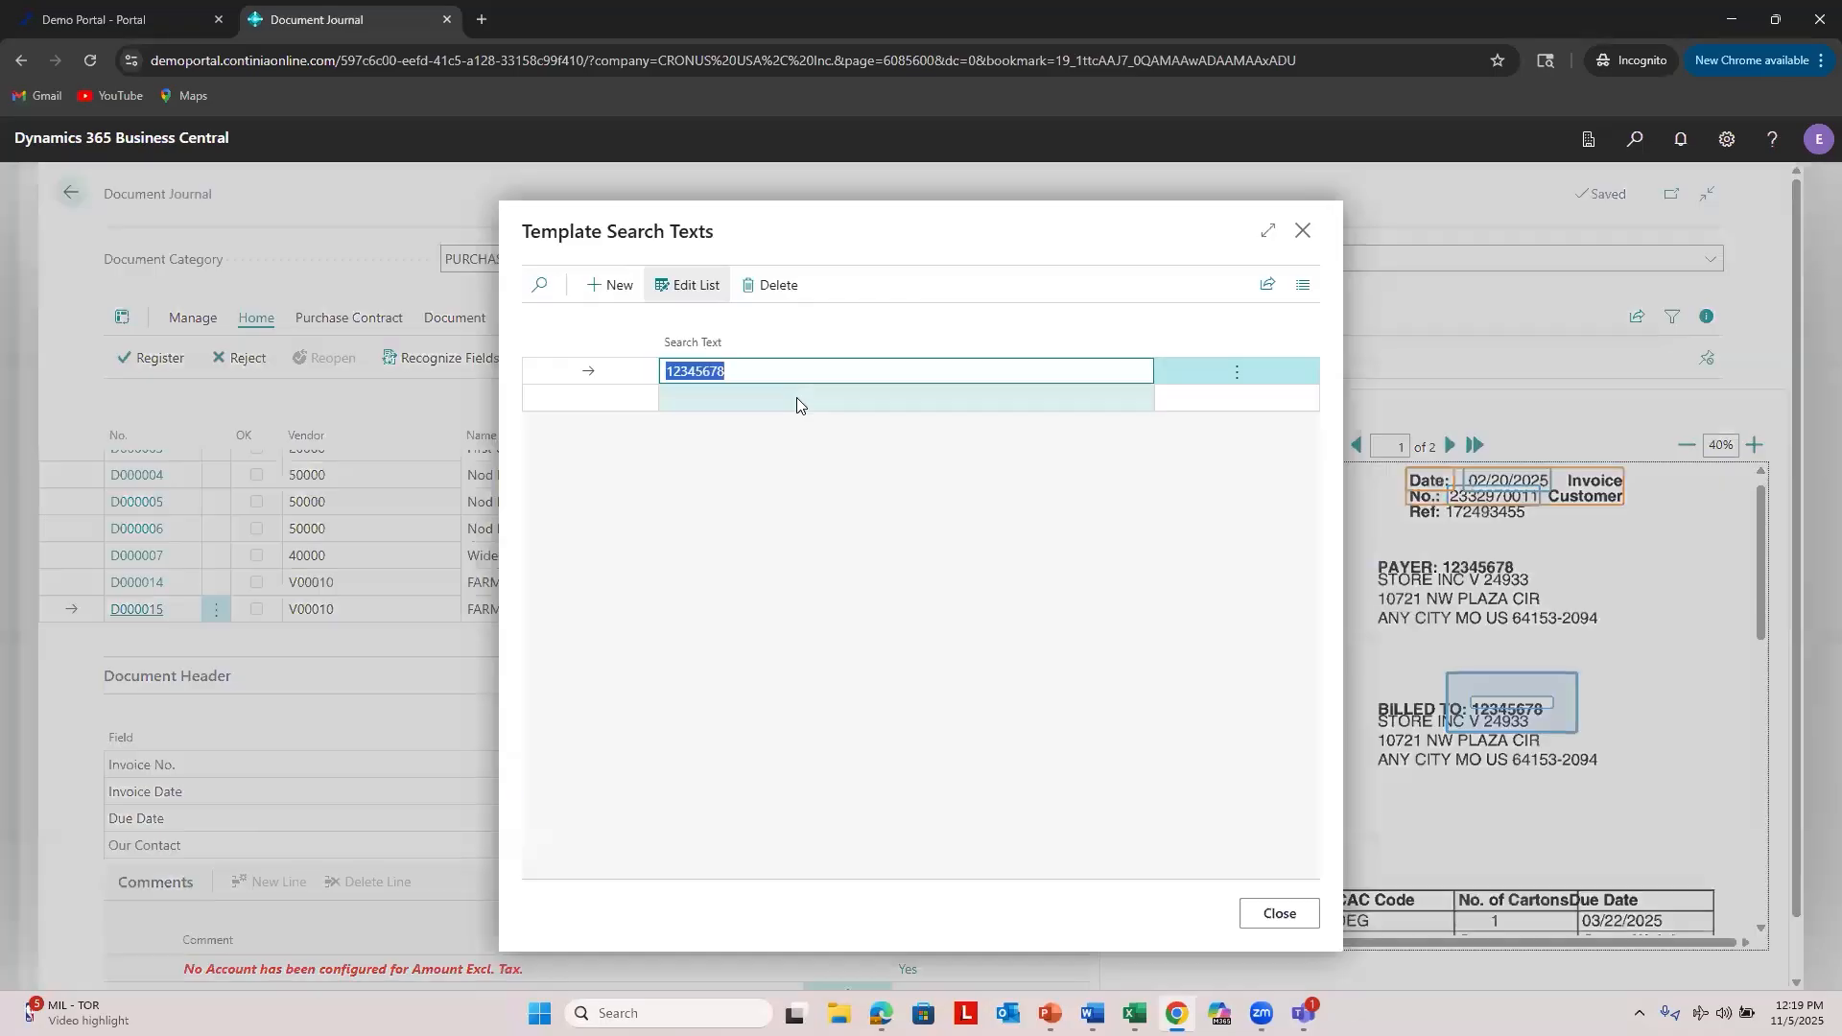
{"action": "left_click", "coordinate": [796, 404]}
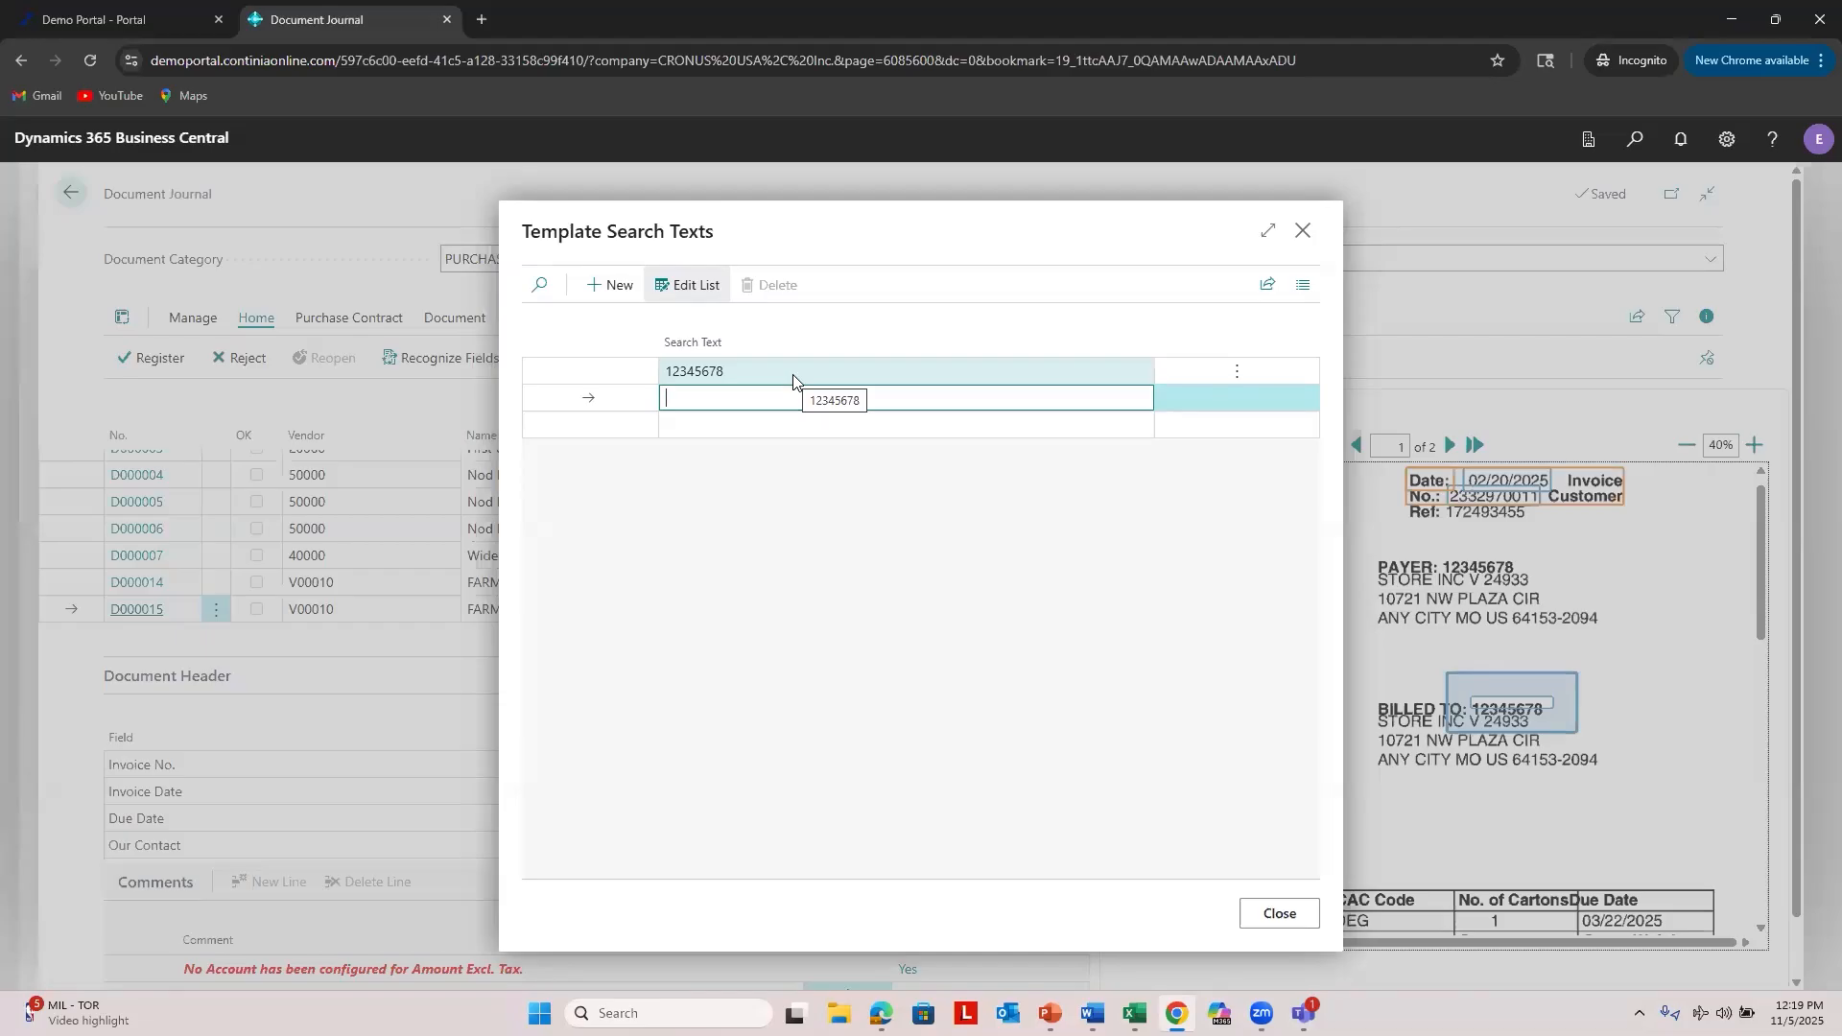
{"action": "type", "text": "172493455"}
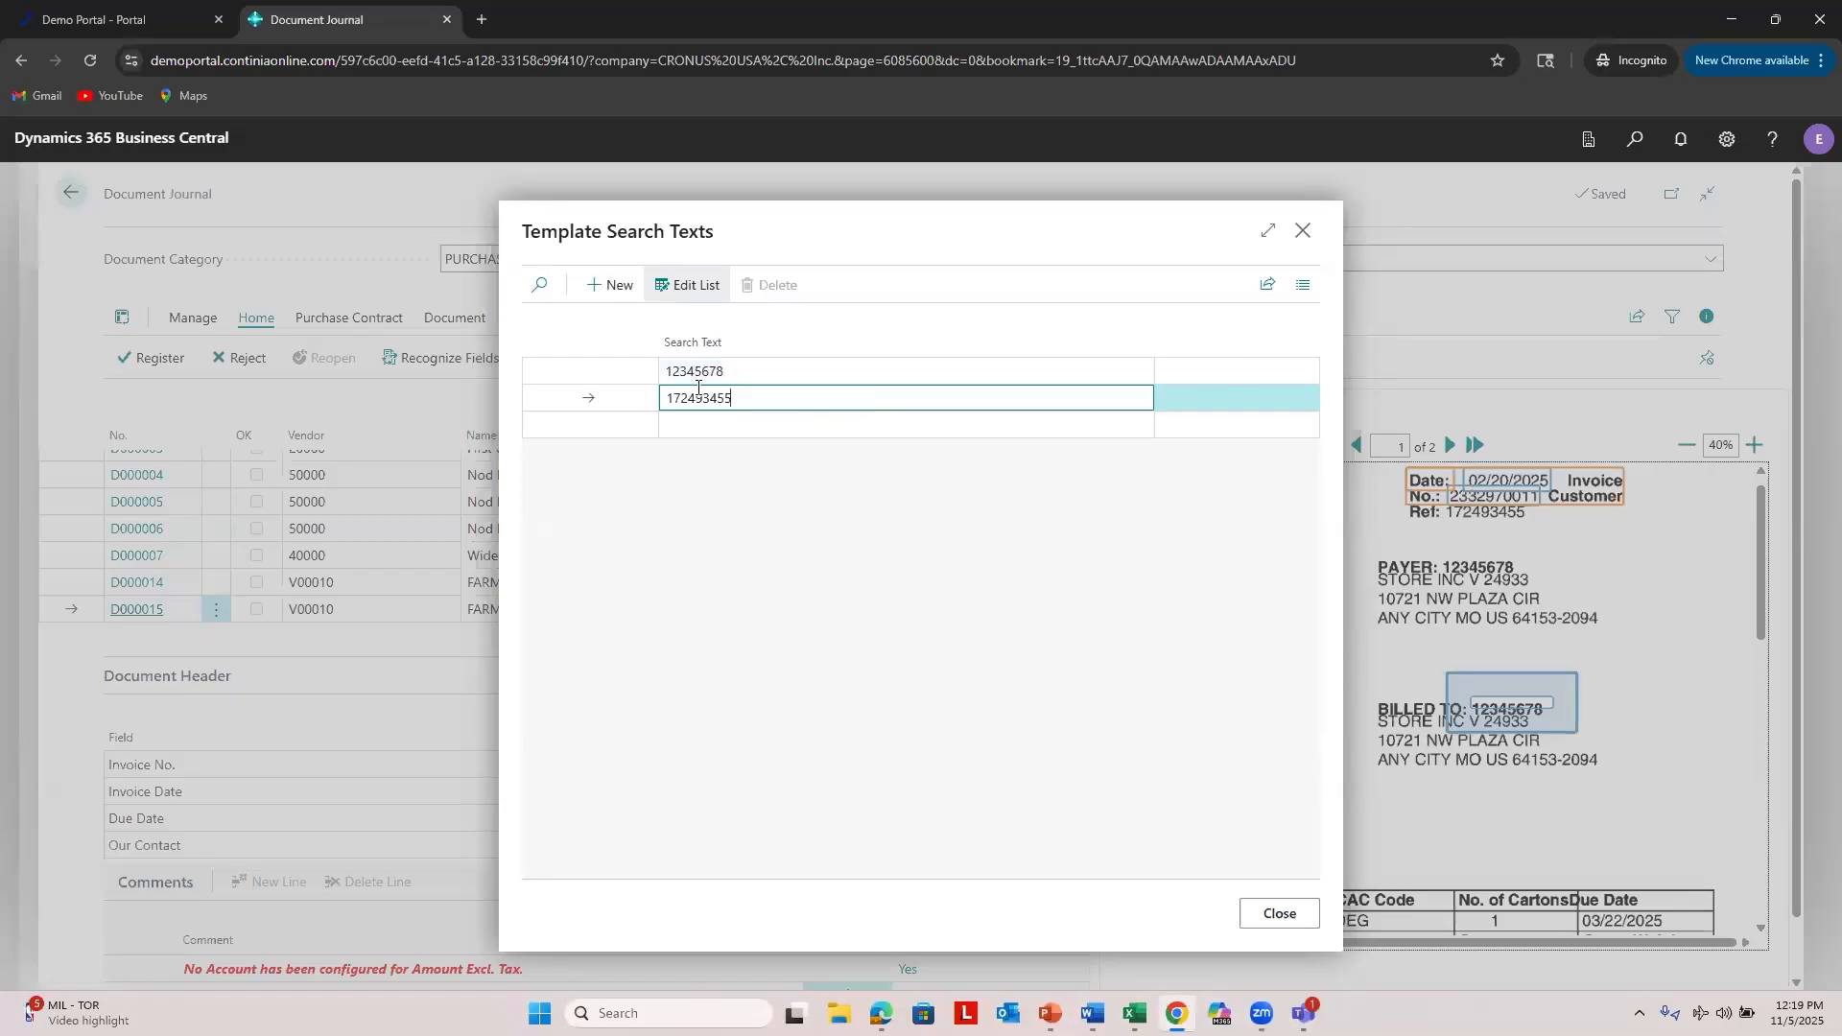
Step: Append the word Farming to the first search text of D000015's template
{"action": "left_click", "coordinate": [746, 370]}
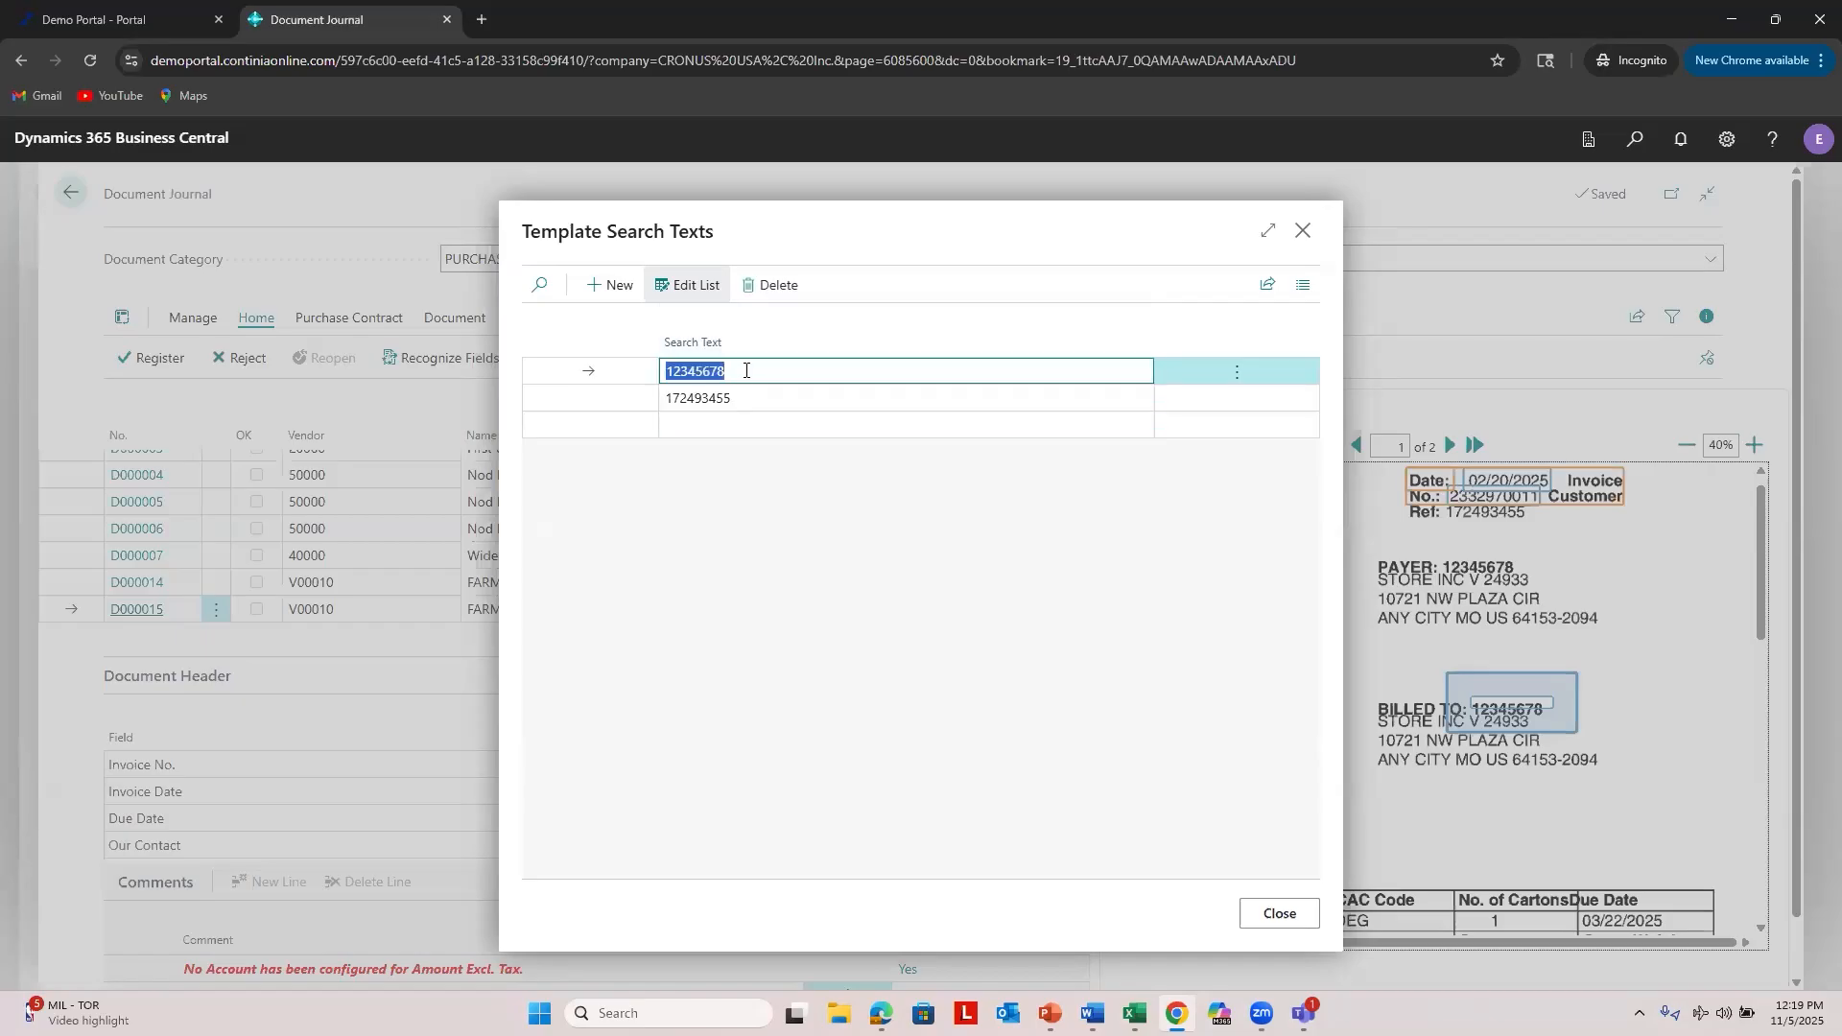
{"action": "left_click", "coordinate": [750, 370]}
{"action": "type", "text": "Farming"}
Step: Remove the word Farming from the first search text, leaving only the Billed To number
{"action": "left_click_drag", "start_coordinate": [665, 374], "coordinate": [726, 375]}
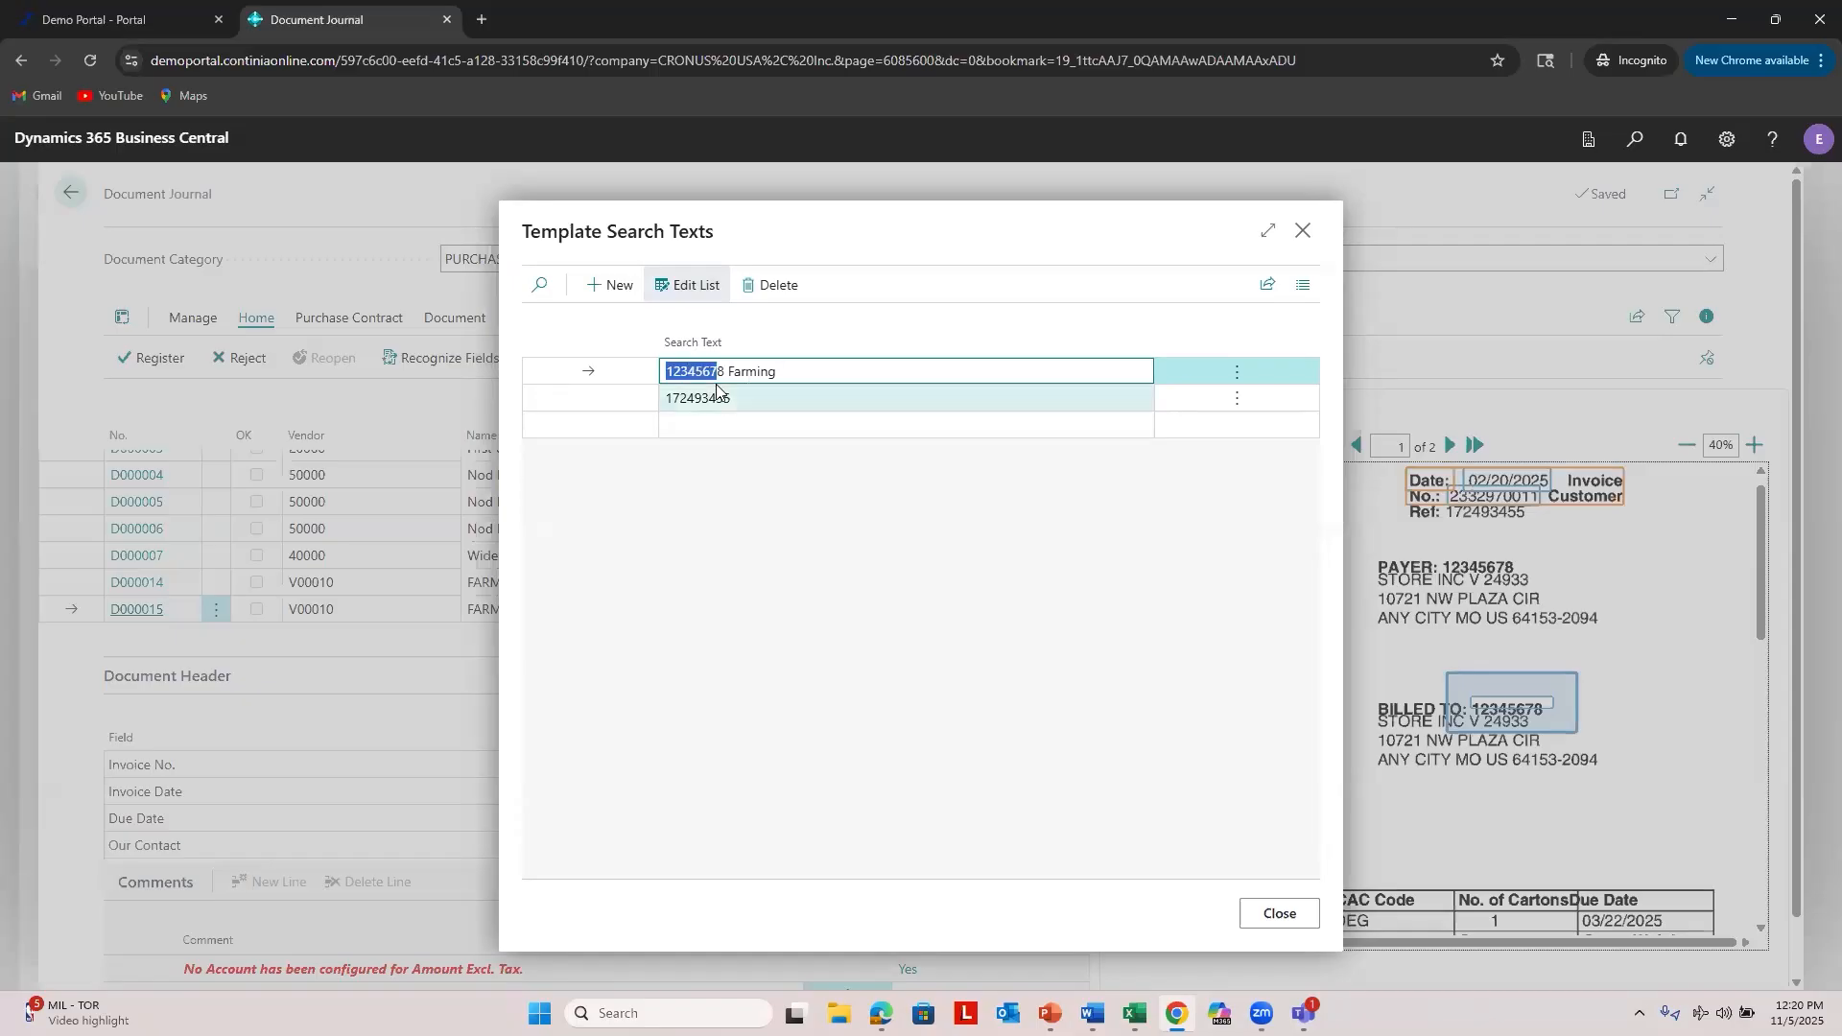
{"action": "left_click", "coordinate": [728, 376]}
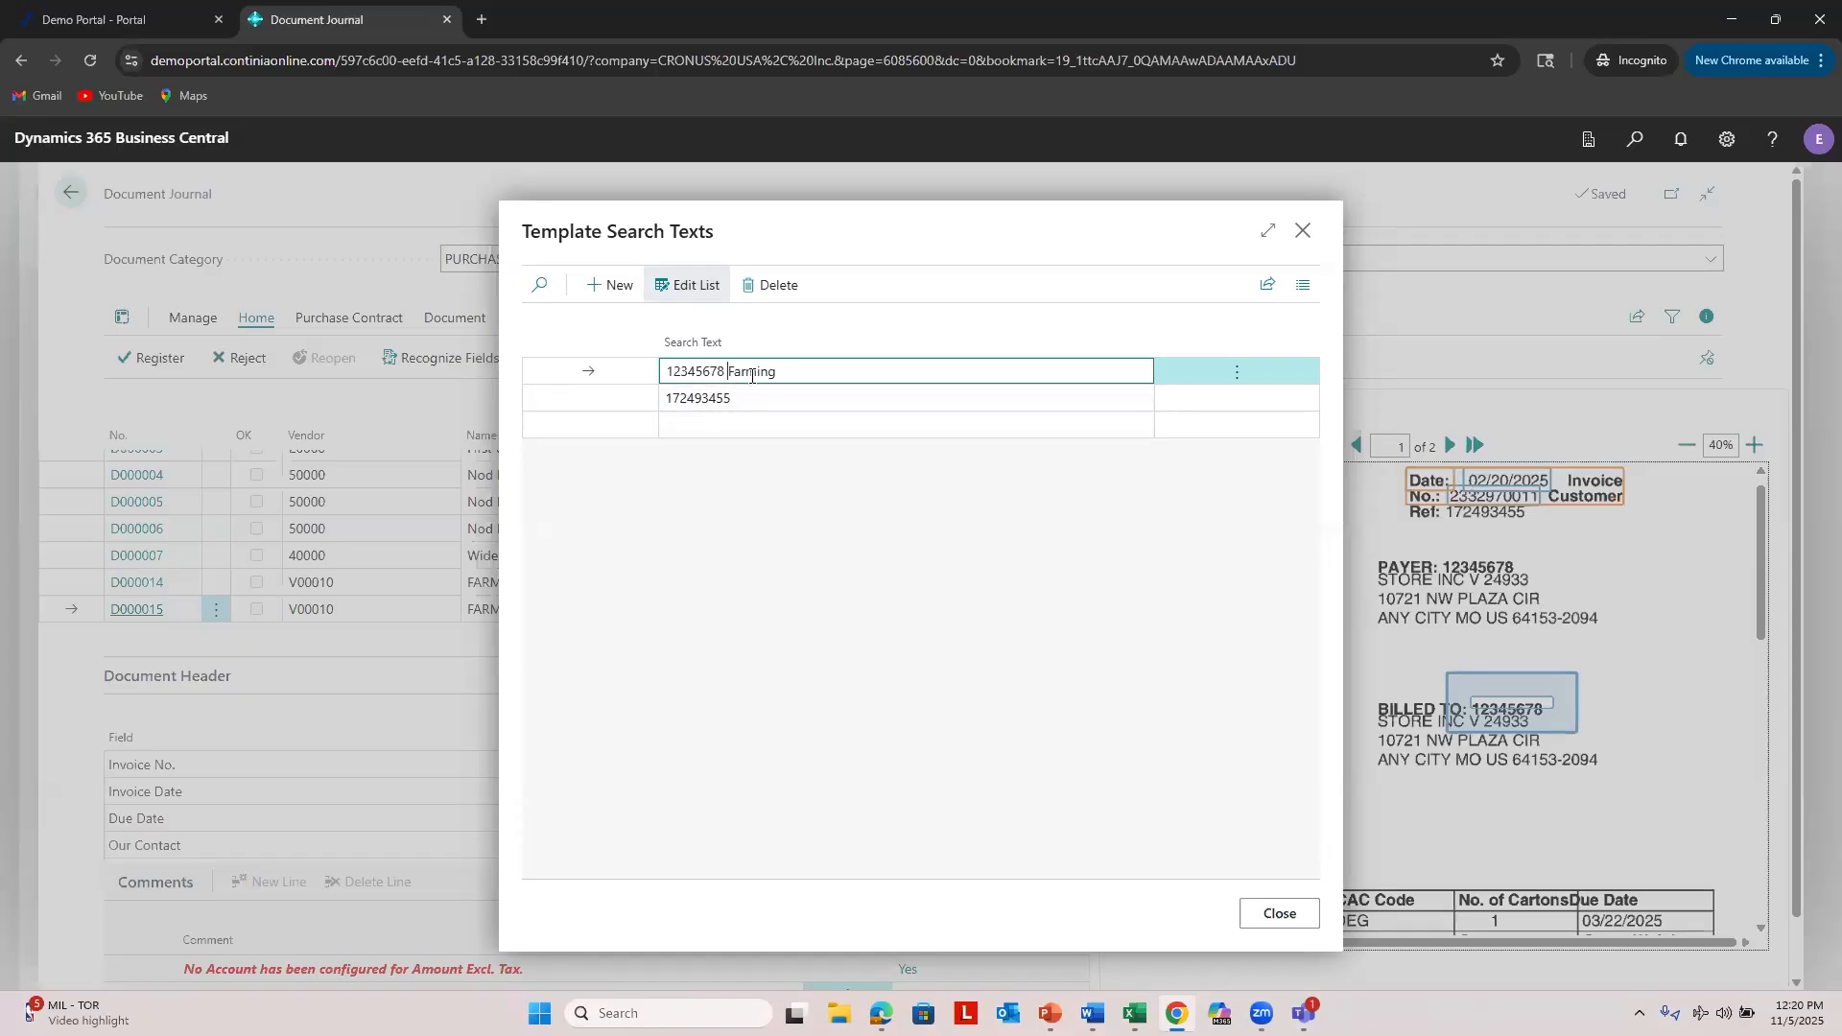
{"action": "key", "text": "shift+End"}
{"action": "left_click", "coordinate": [726, 369]}
{"action": "key", "text": "BackSpace"}
{"action": "key", "text": "BackSpace"}
{"action": "key", "text": "BackSpace"}
{"action": "key", "text": "BackSpace"}
{"action": "key", "text": "BackSpace"}
{"action": "key", "text": "BackSpace"}
{"action": "left_click", "coordinate": [772, 389]}
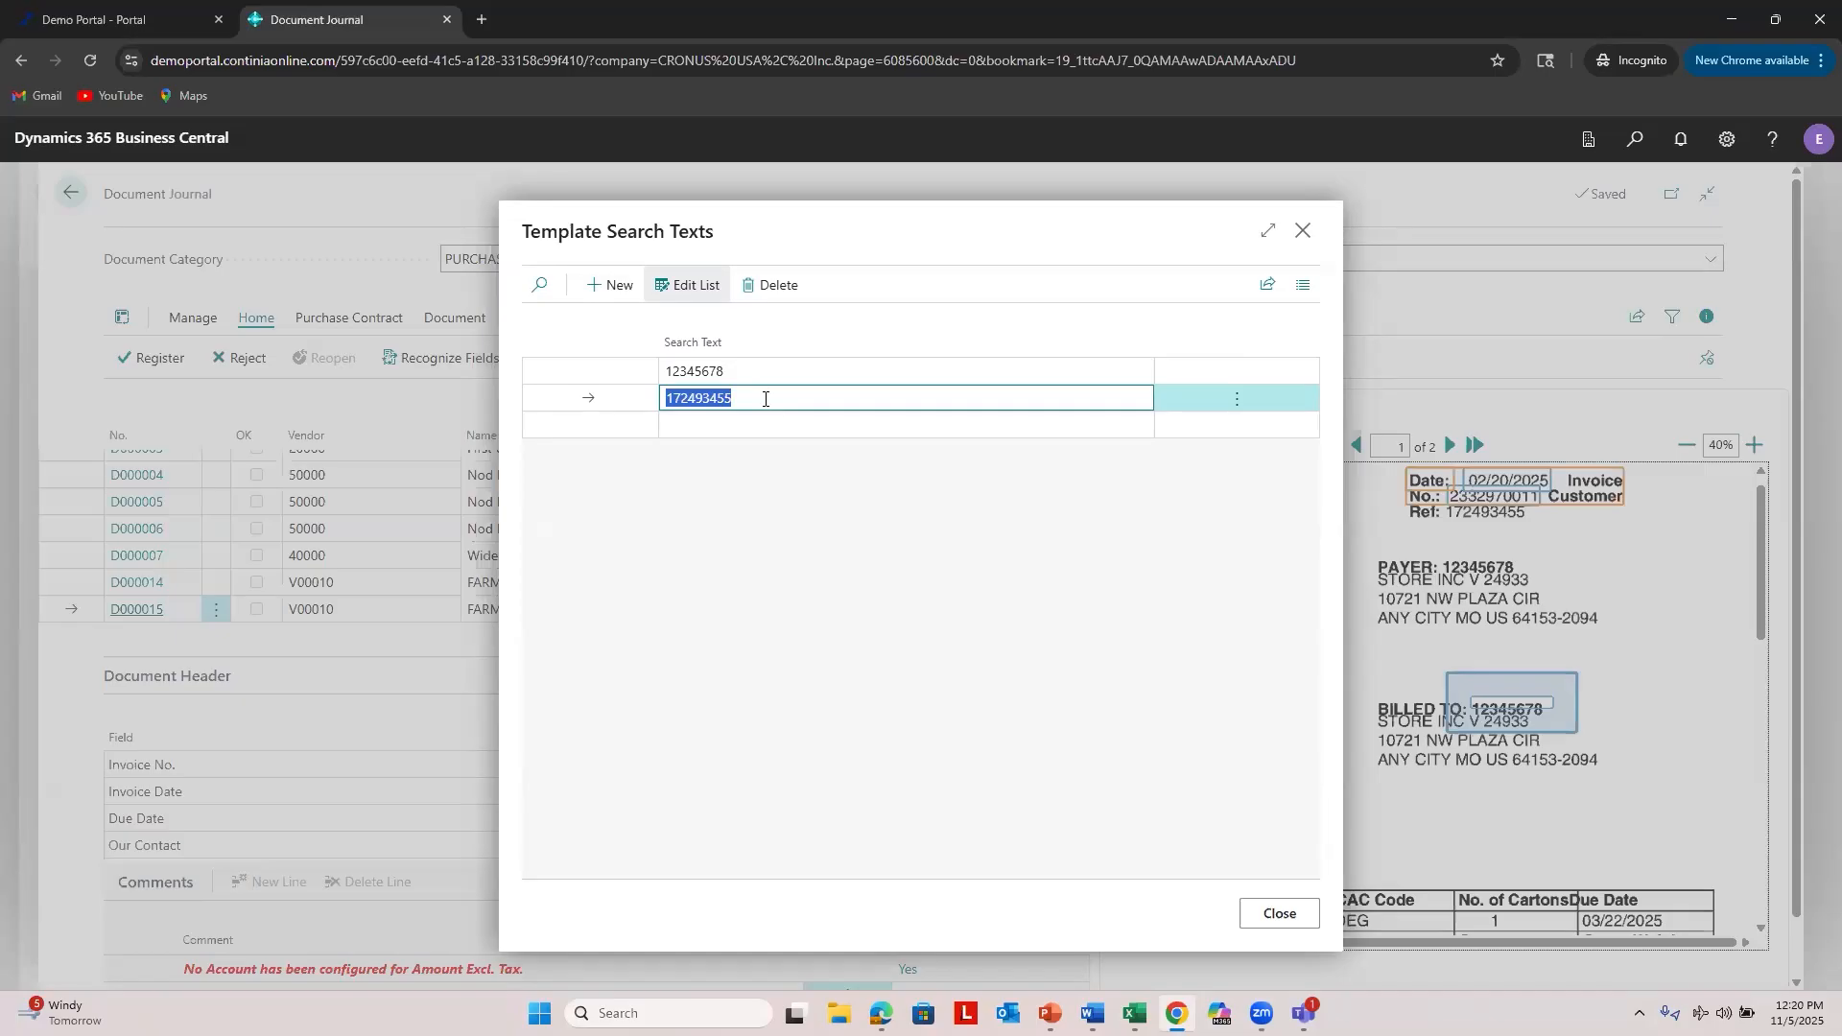
Step: Review the two search text entries of D000015's template and close the list
{"action": "left_click", "coordinate": [739, 402]}
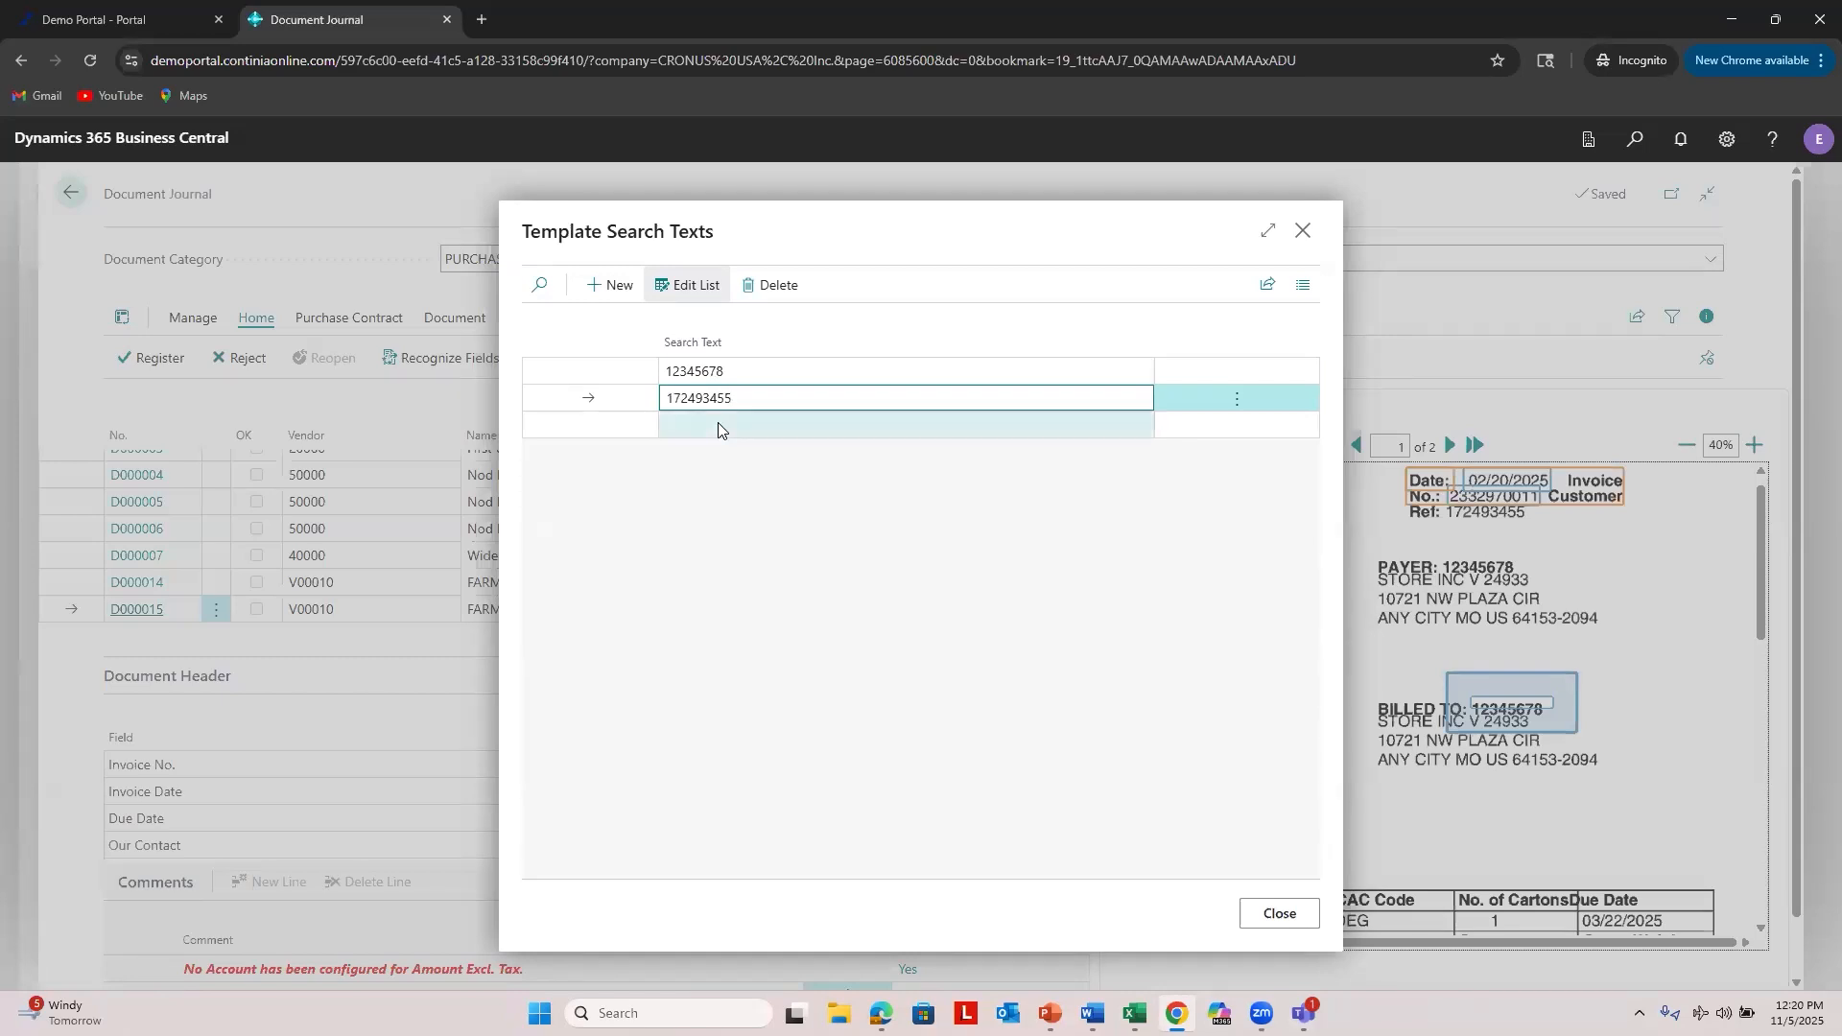
{"action": "left_click", "coordinate": [731, 373]}
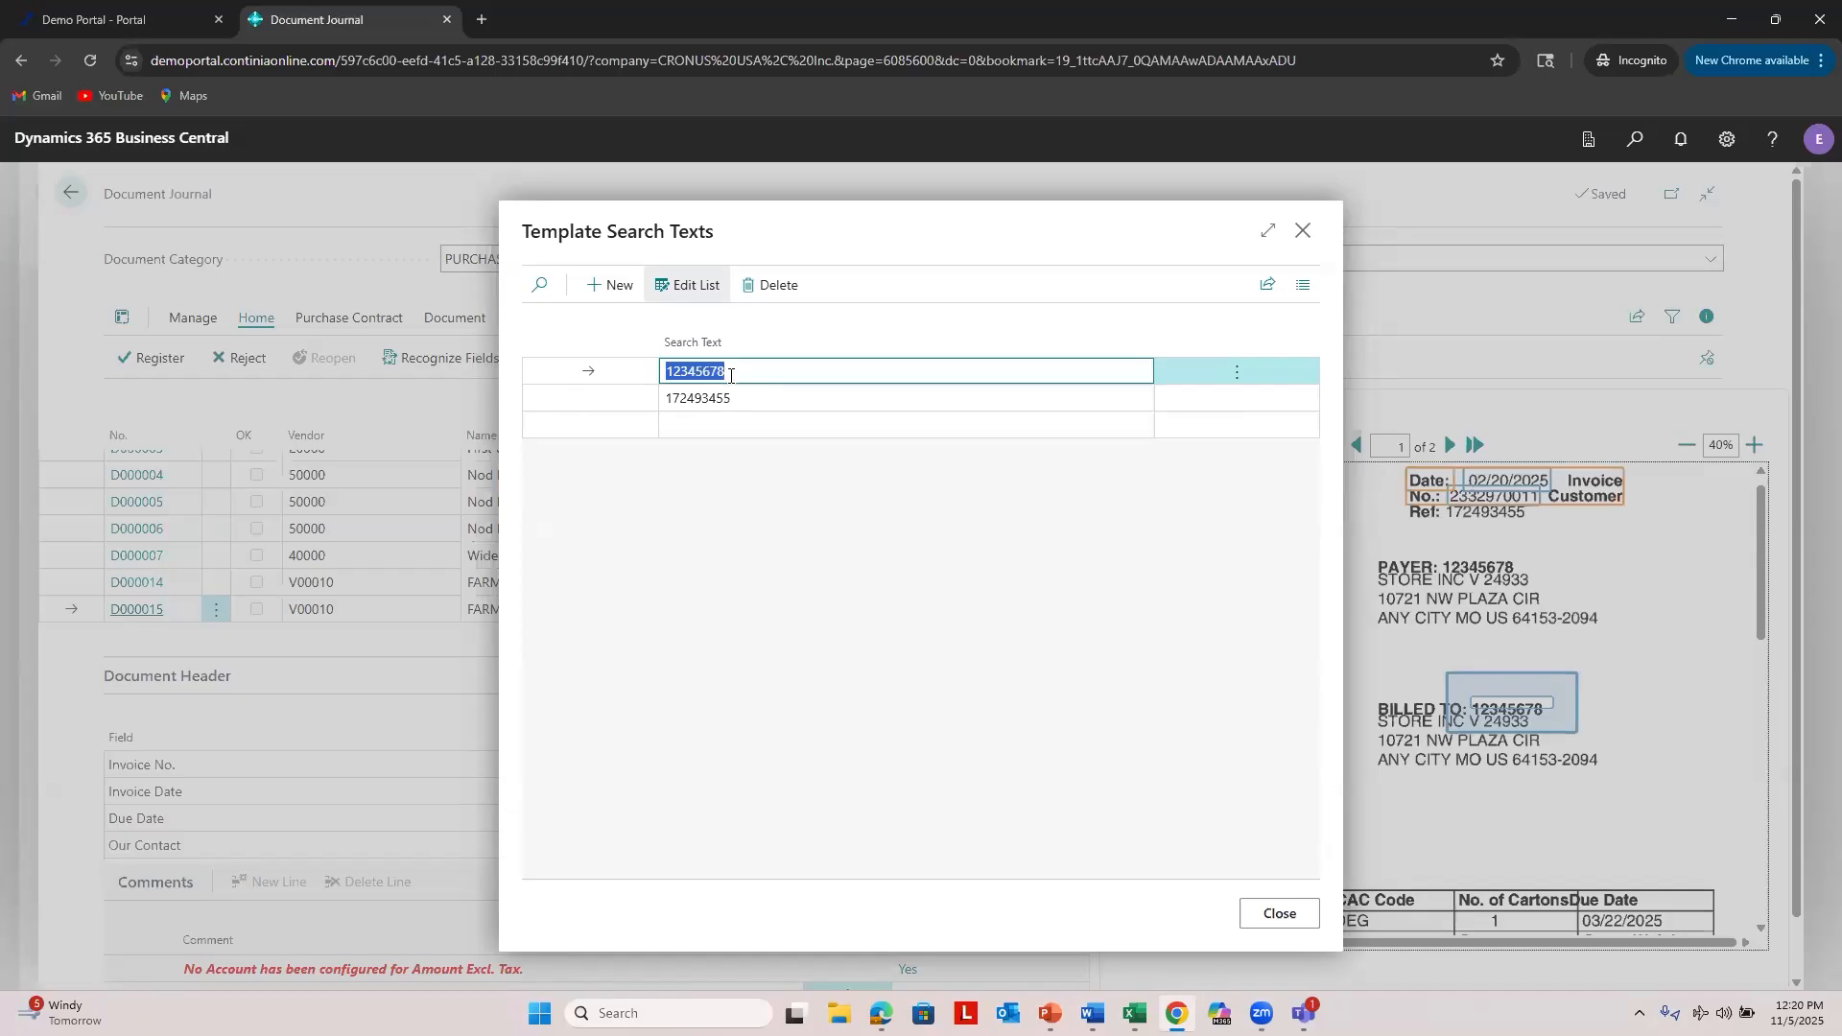
{"action": "left_click", "coordinate": [748, 395]}
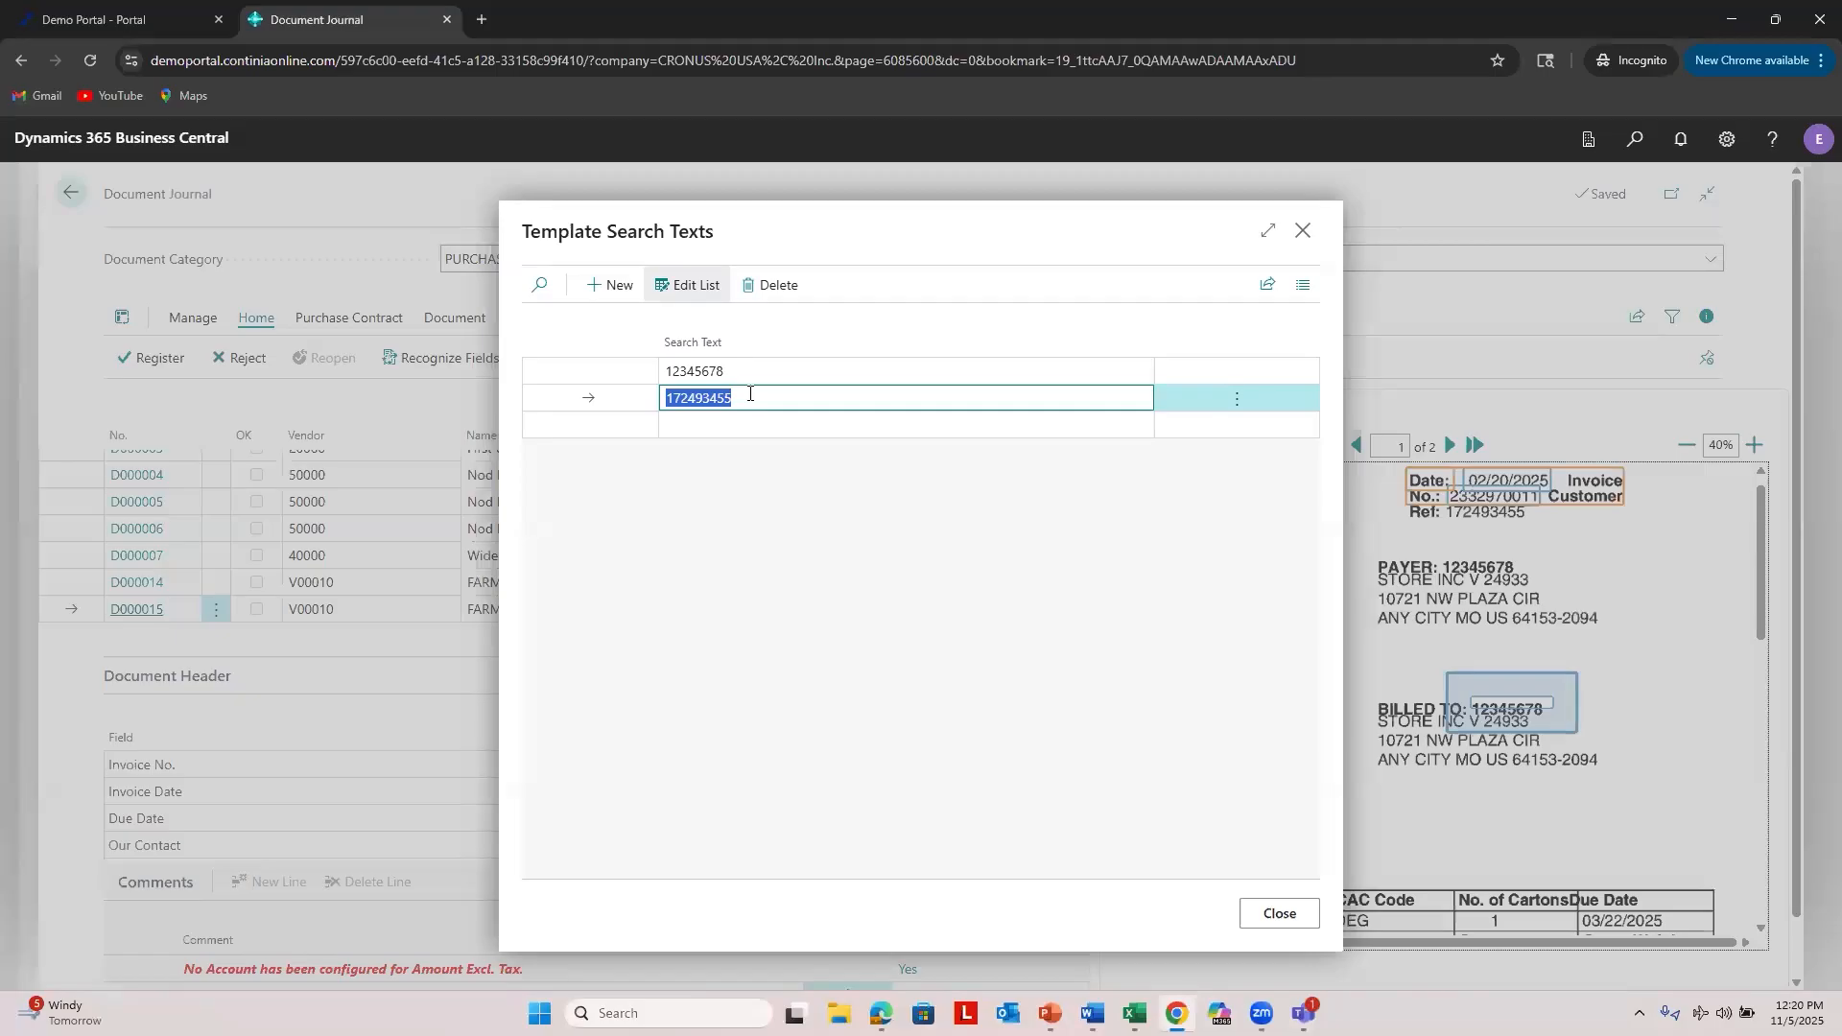
{"action": "left_click", "coordinate": [1296, 917]}
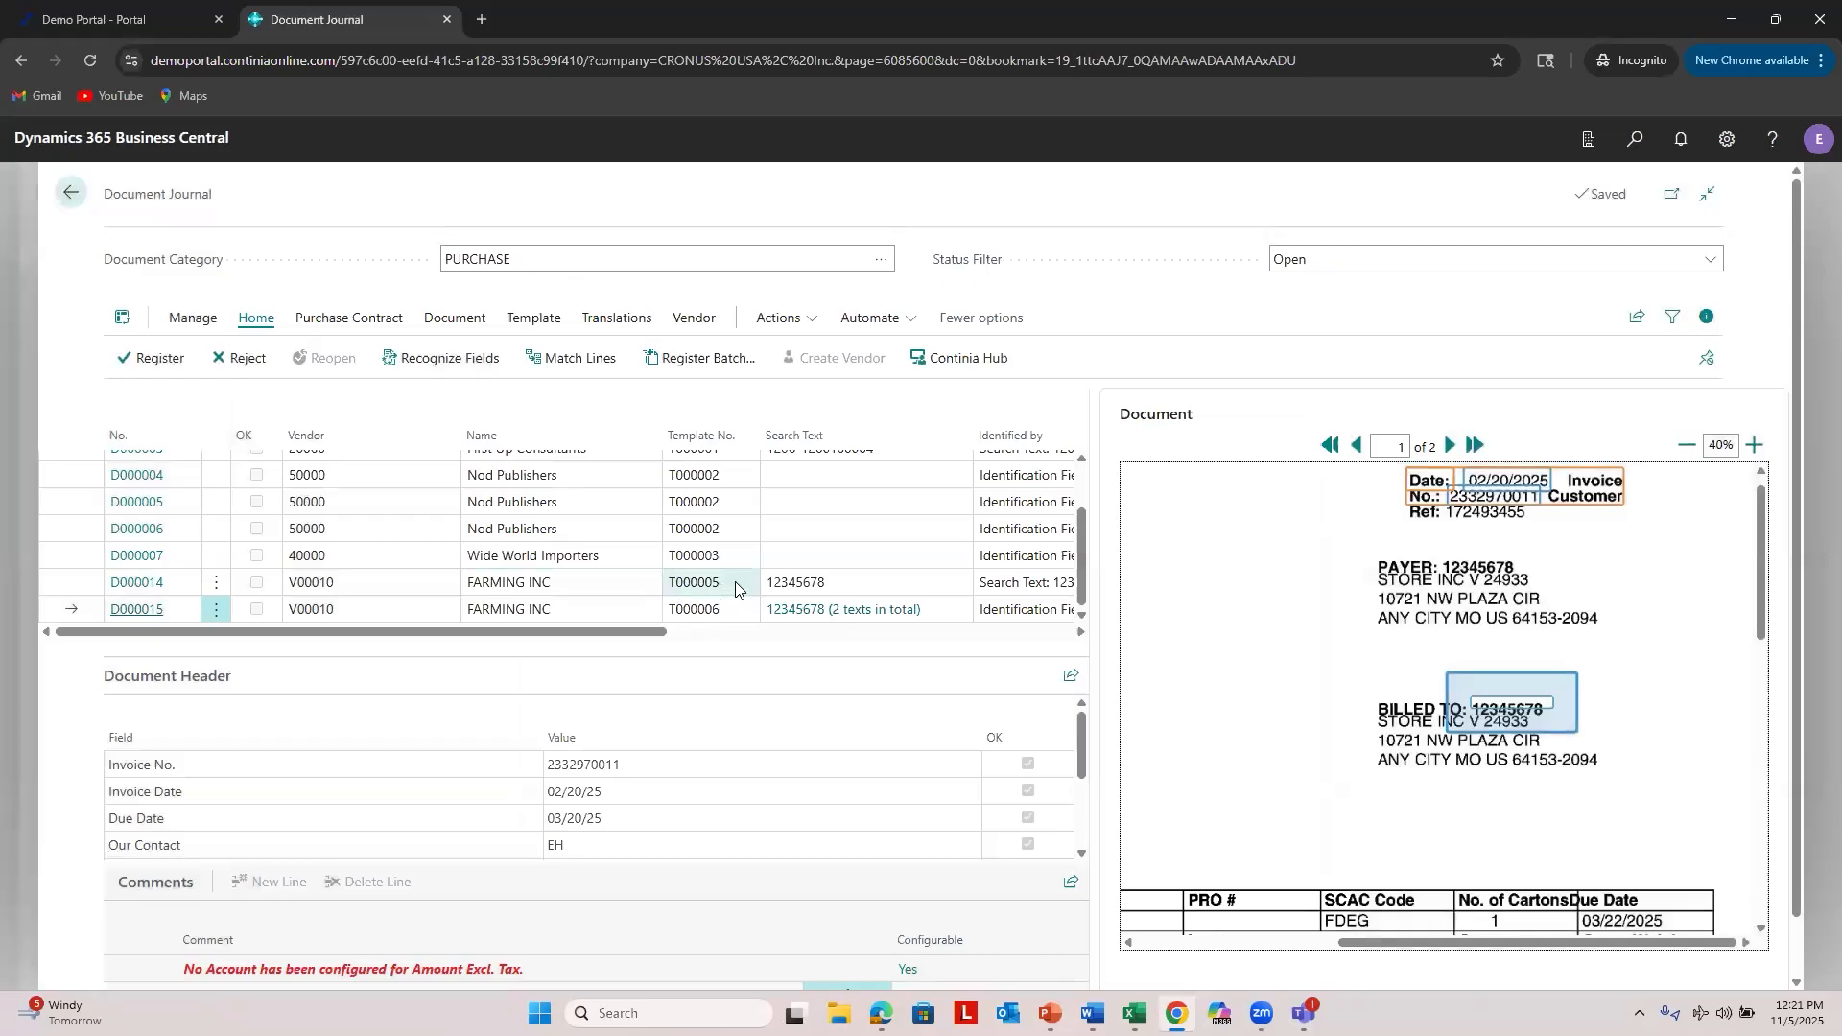
Step: Compare D000014's search text with the template search texts stored for D000015
{"action": "left_click", "coordinate": [804, 583]}
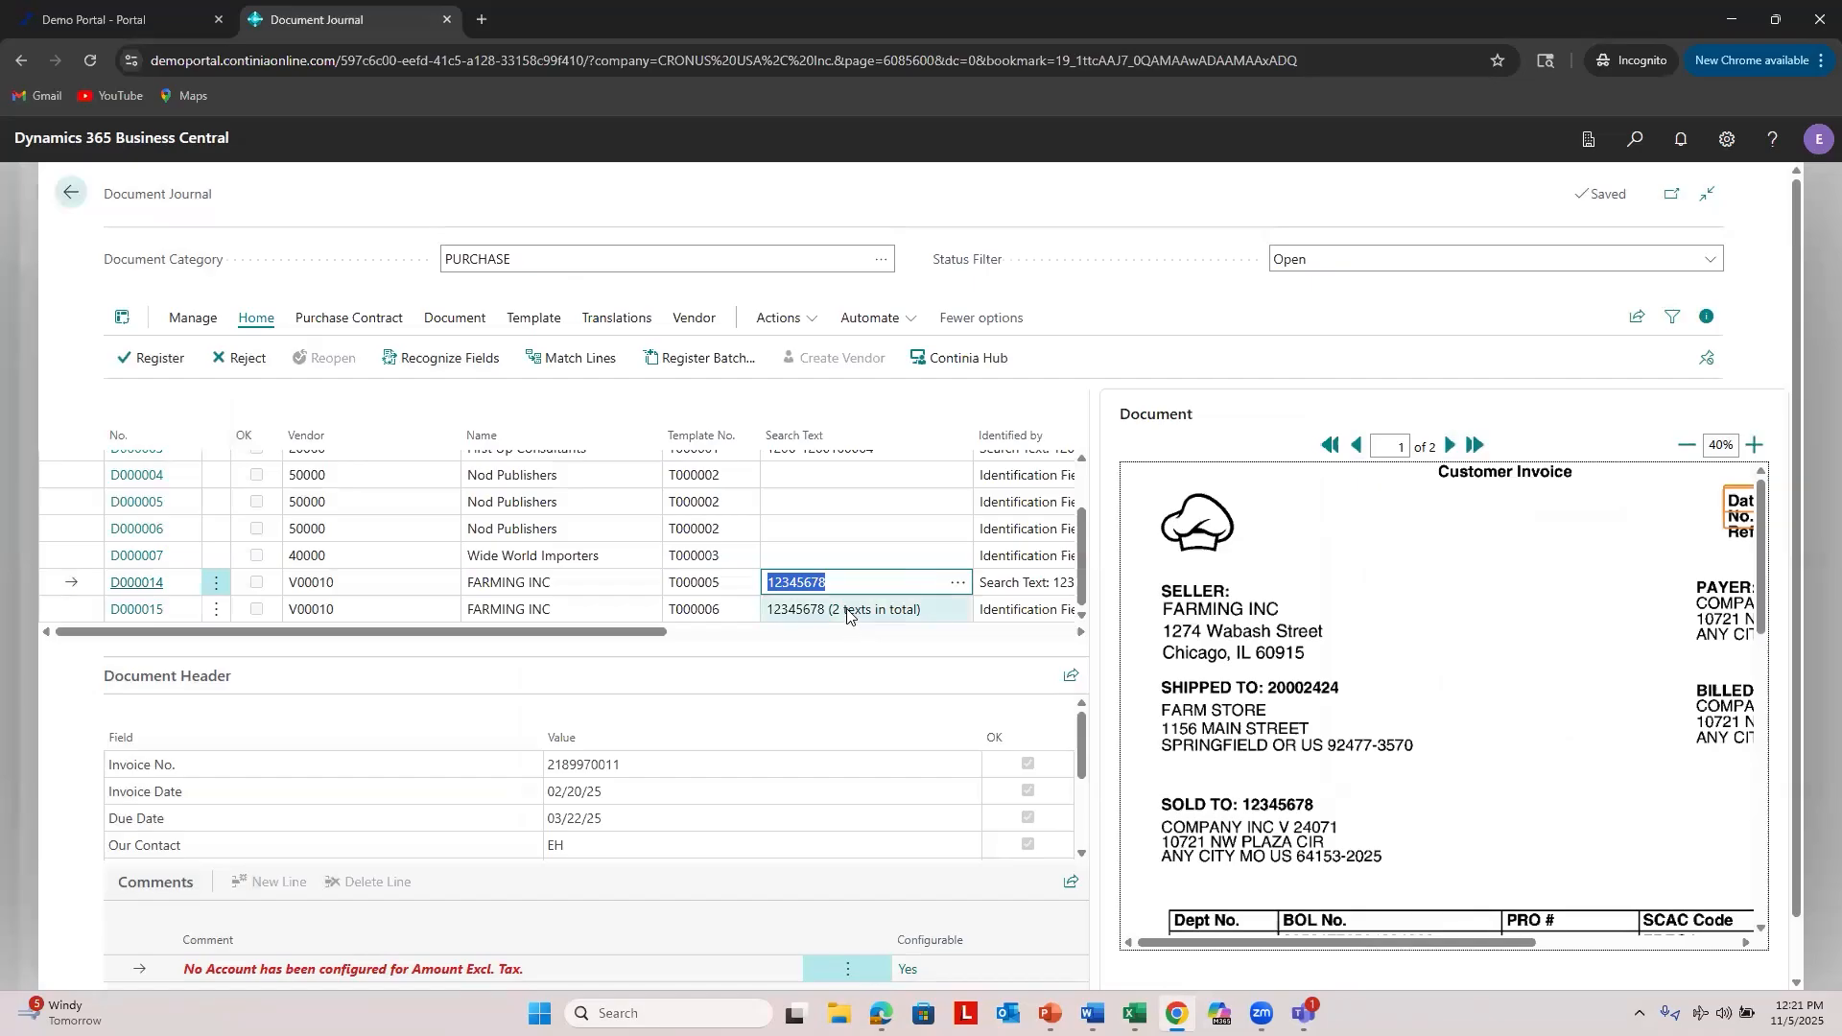
{"action": "left_click", "coordinate": [802, 610]}
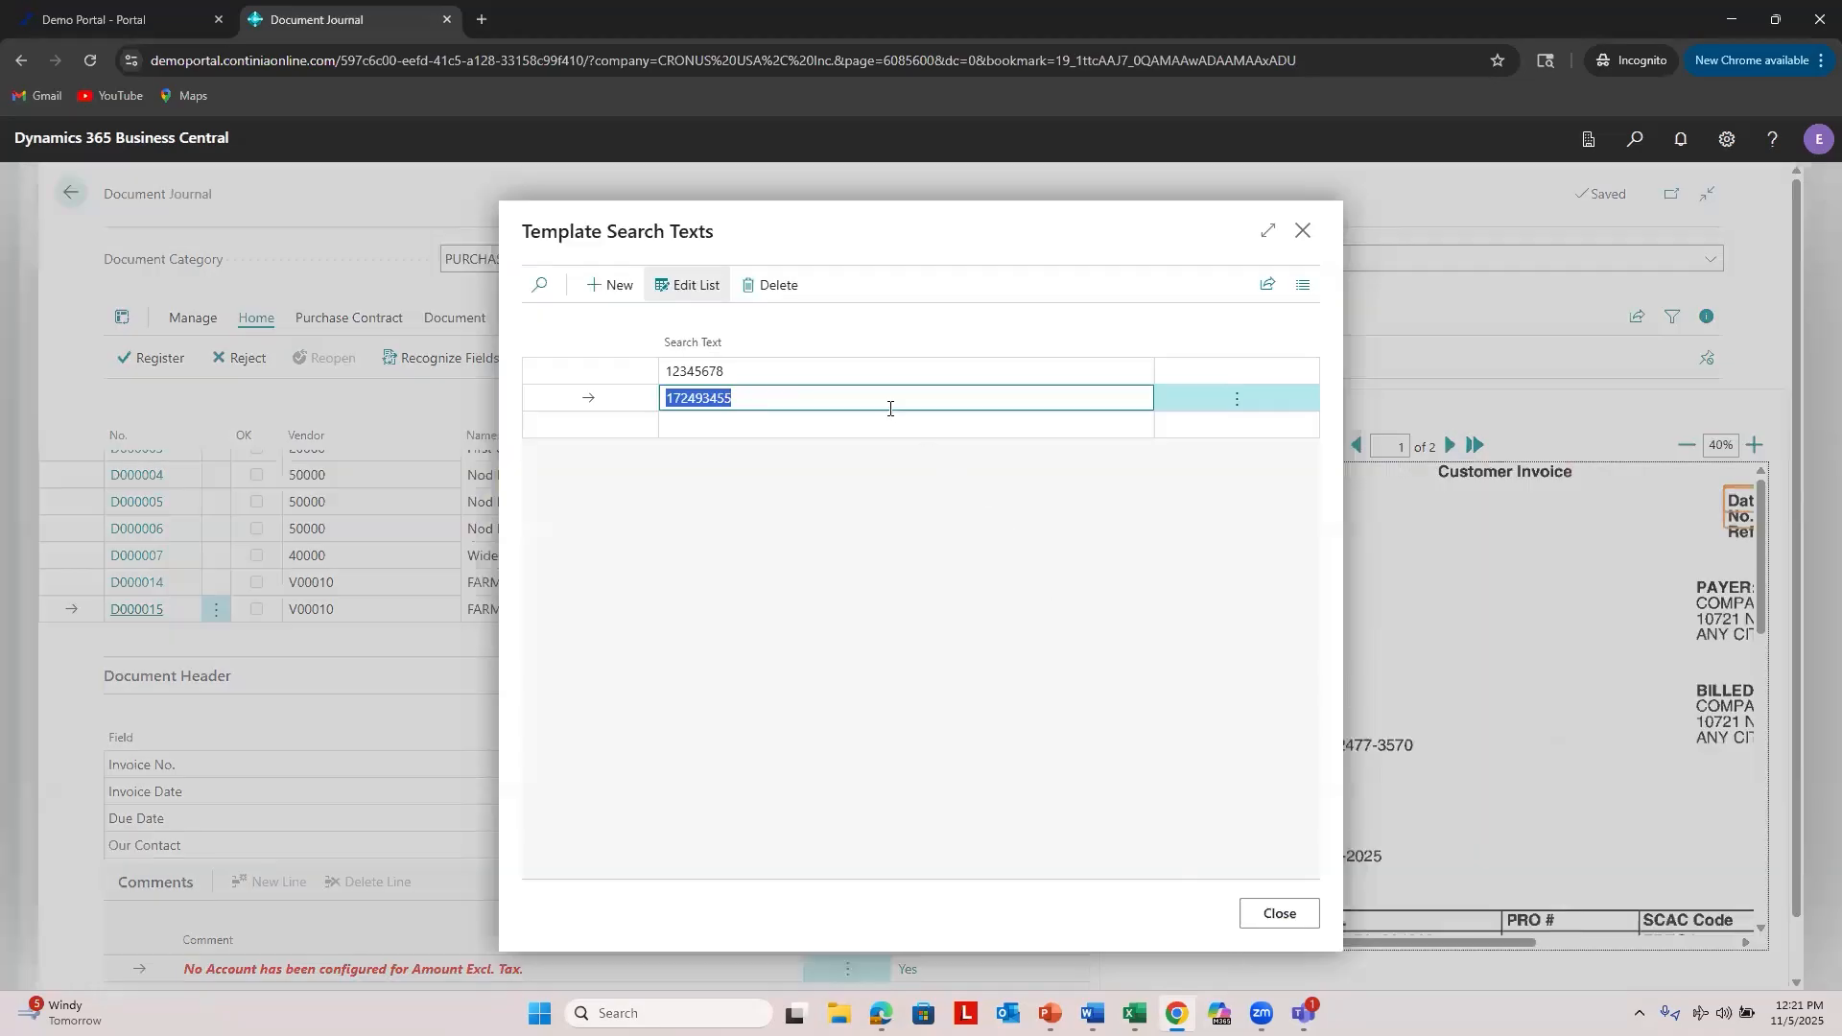
{"action": "left_click", "coordinate": [739, 402]}
{"action": "left_click", "coordinate": [1249, 914]}
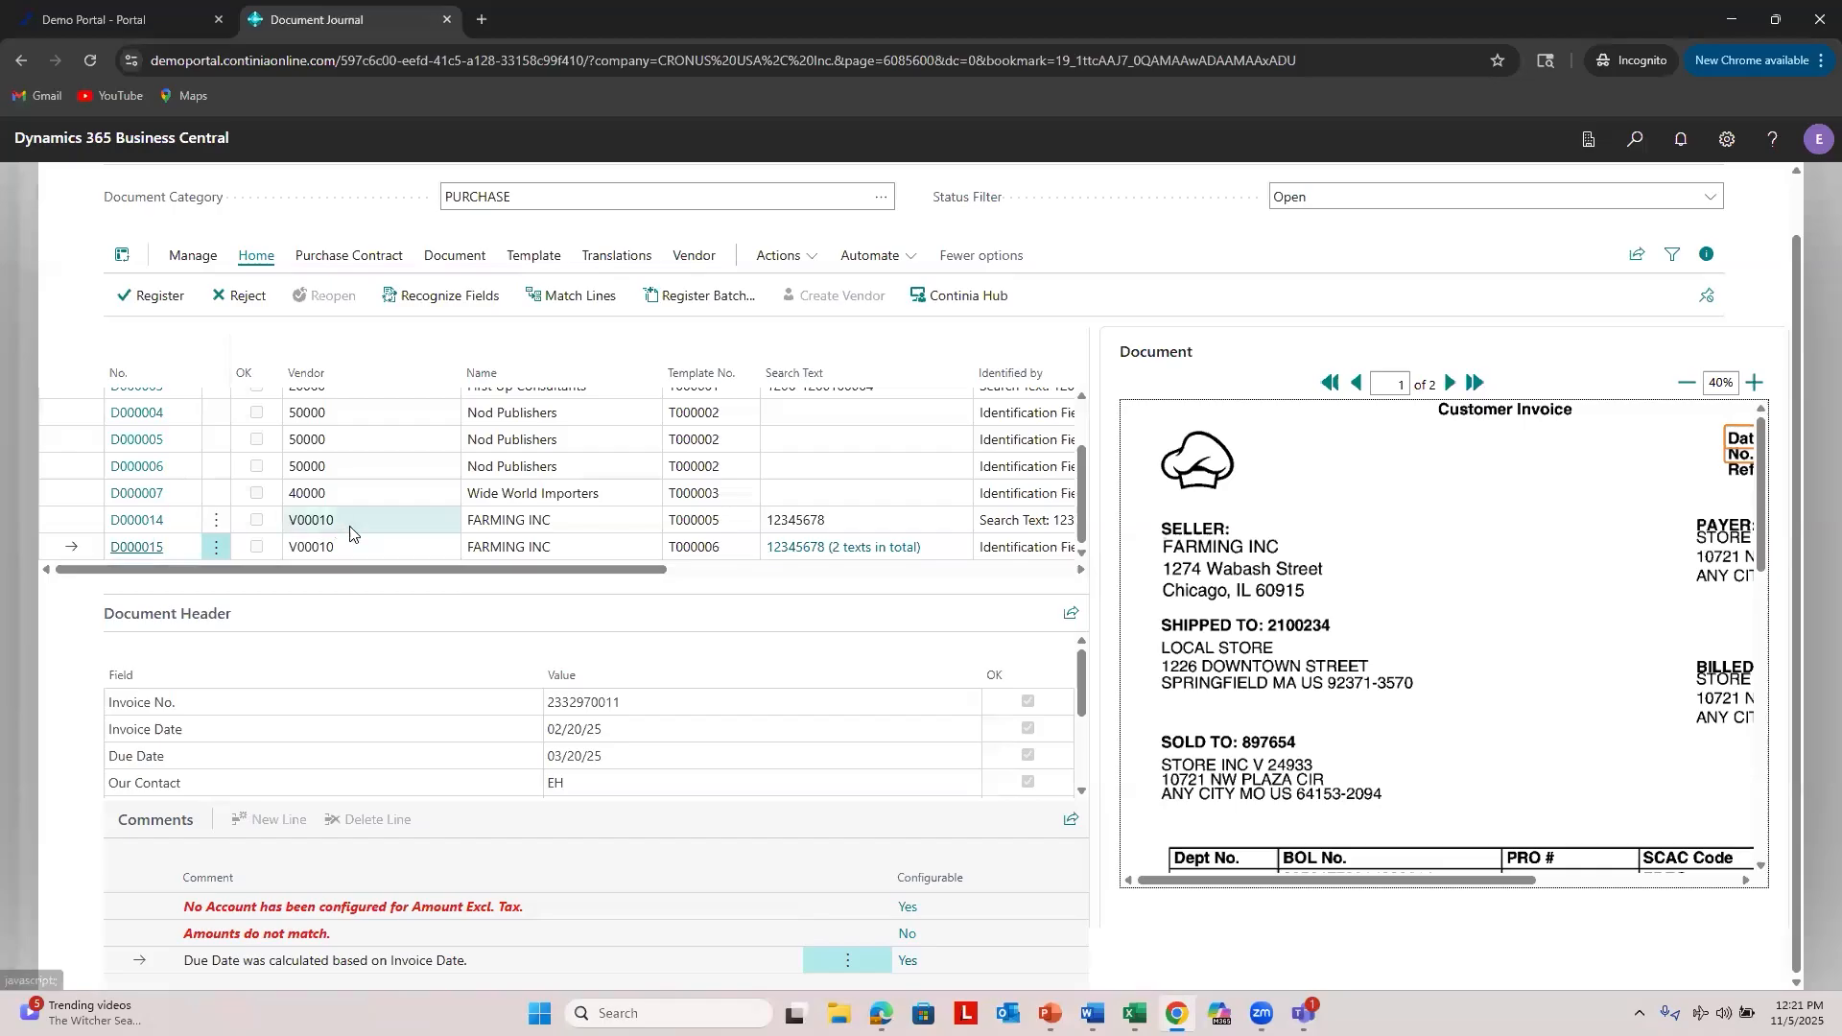
Step: Clear the vendor on D000015, rerun Recognize Fields, and check the assigned template and search text
{"action": "left_click", "coordinate": [362, 547]}
{"action": "key", "text": "BackSpace"}
{"action": "key", "text": "Tab"}
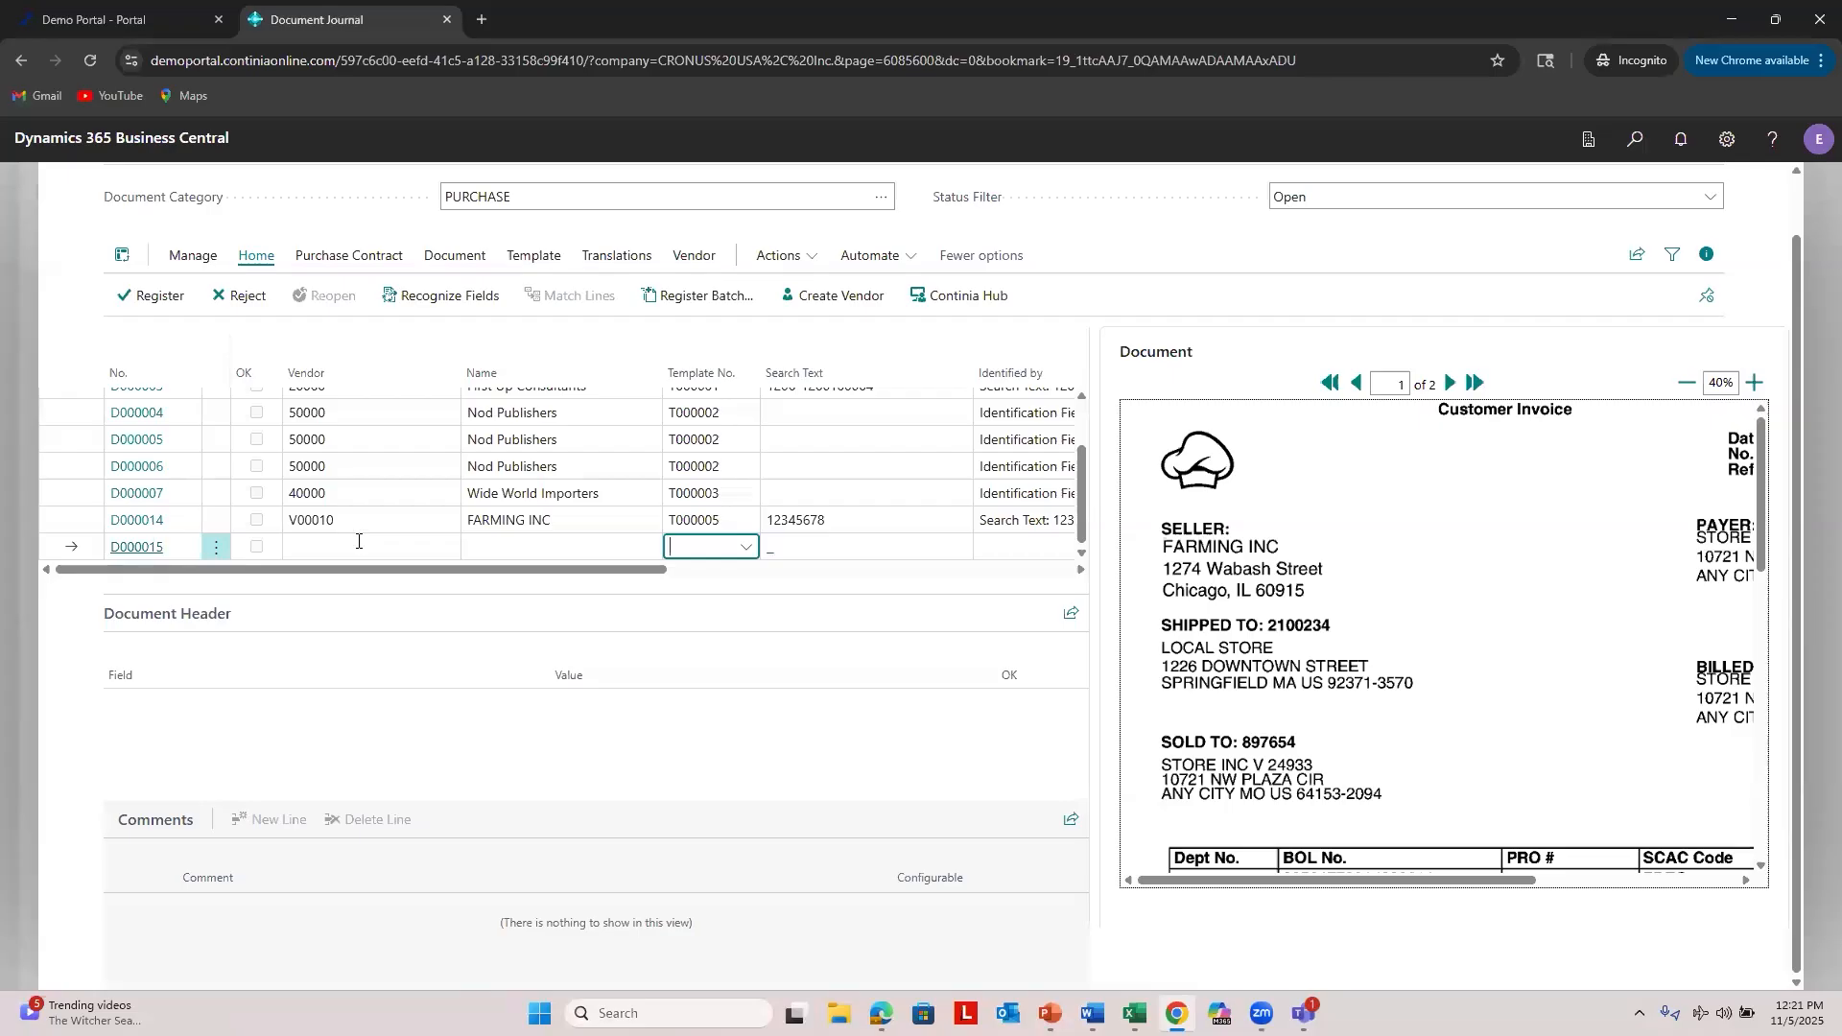
{"action": "left_click", "coordinate": [440, 299]}
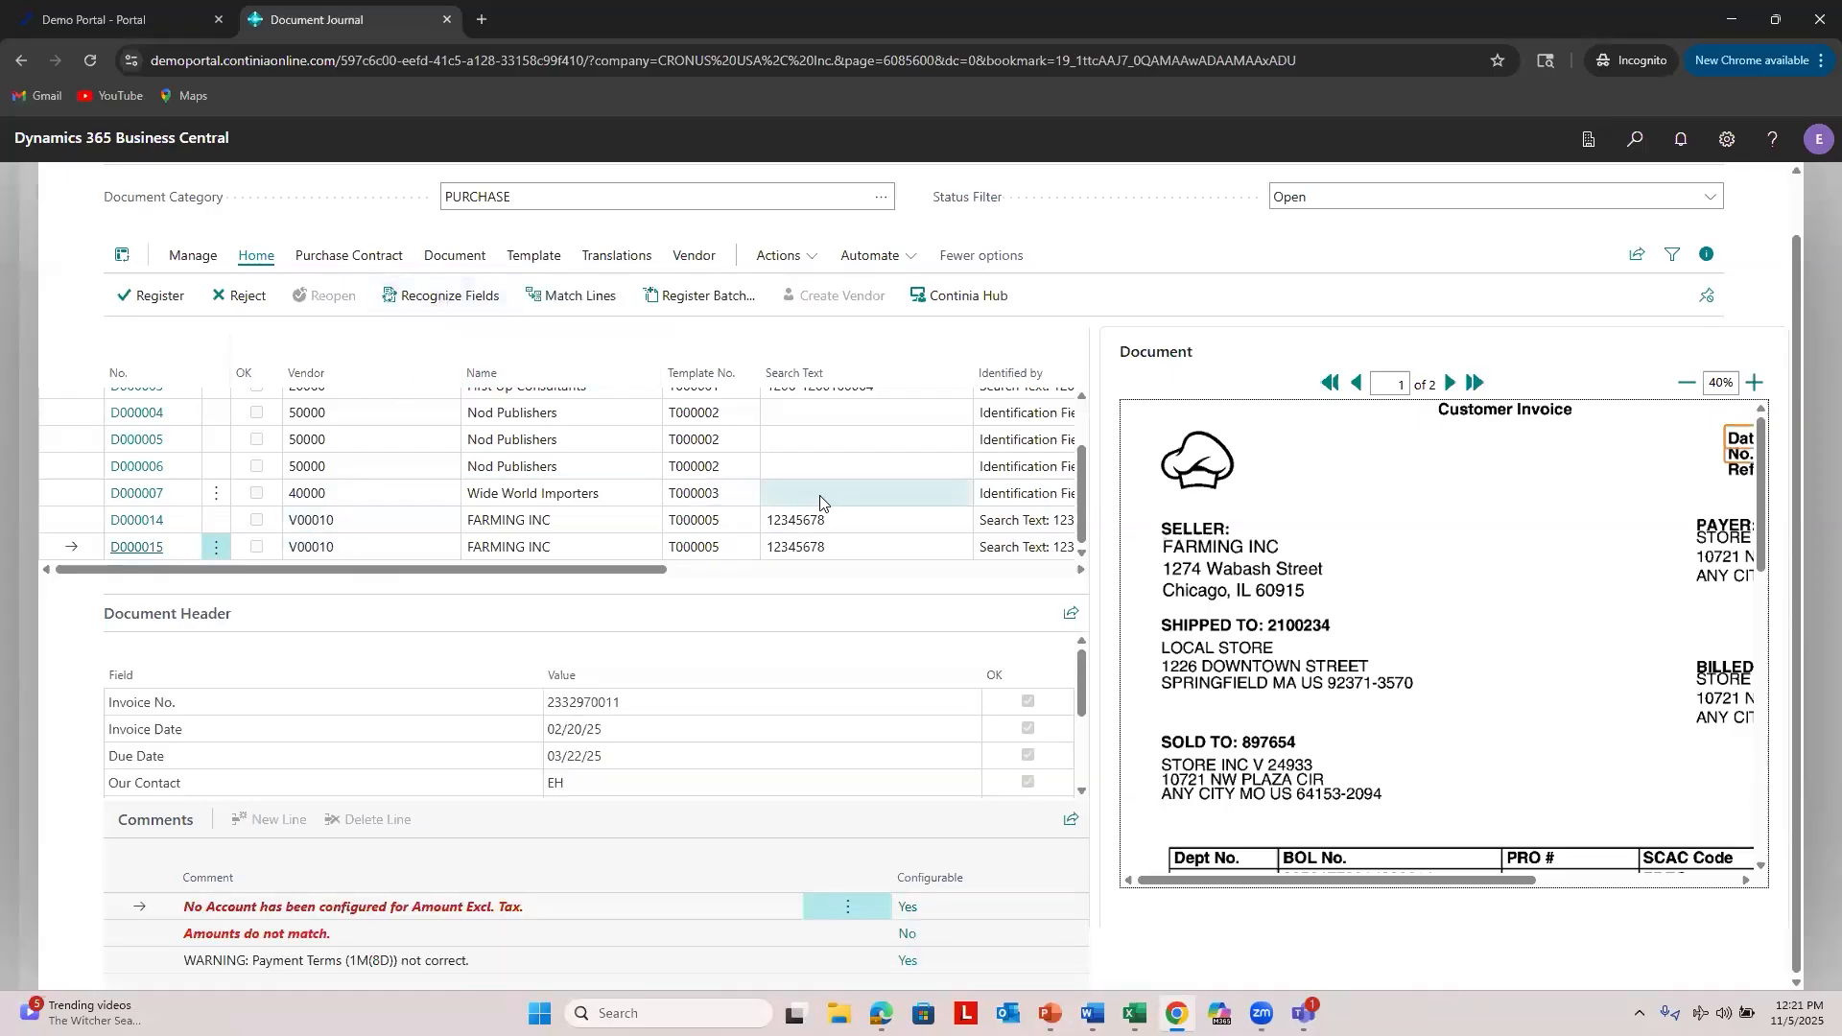
{"action": "scroll", "coordinate": [1176, 597], "scroll_direction": "down", "scroll_amount": 3}
{"action": "scroll", "coordinate": [1228, 600], "scroll_direction": "up", "scroll_amount": 3}
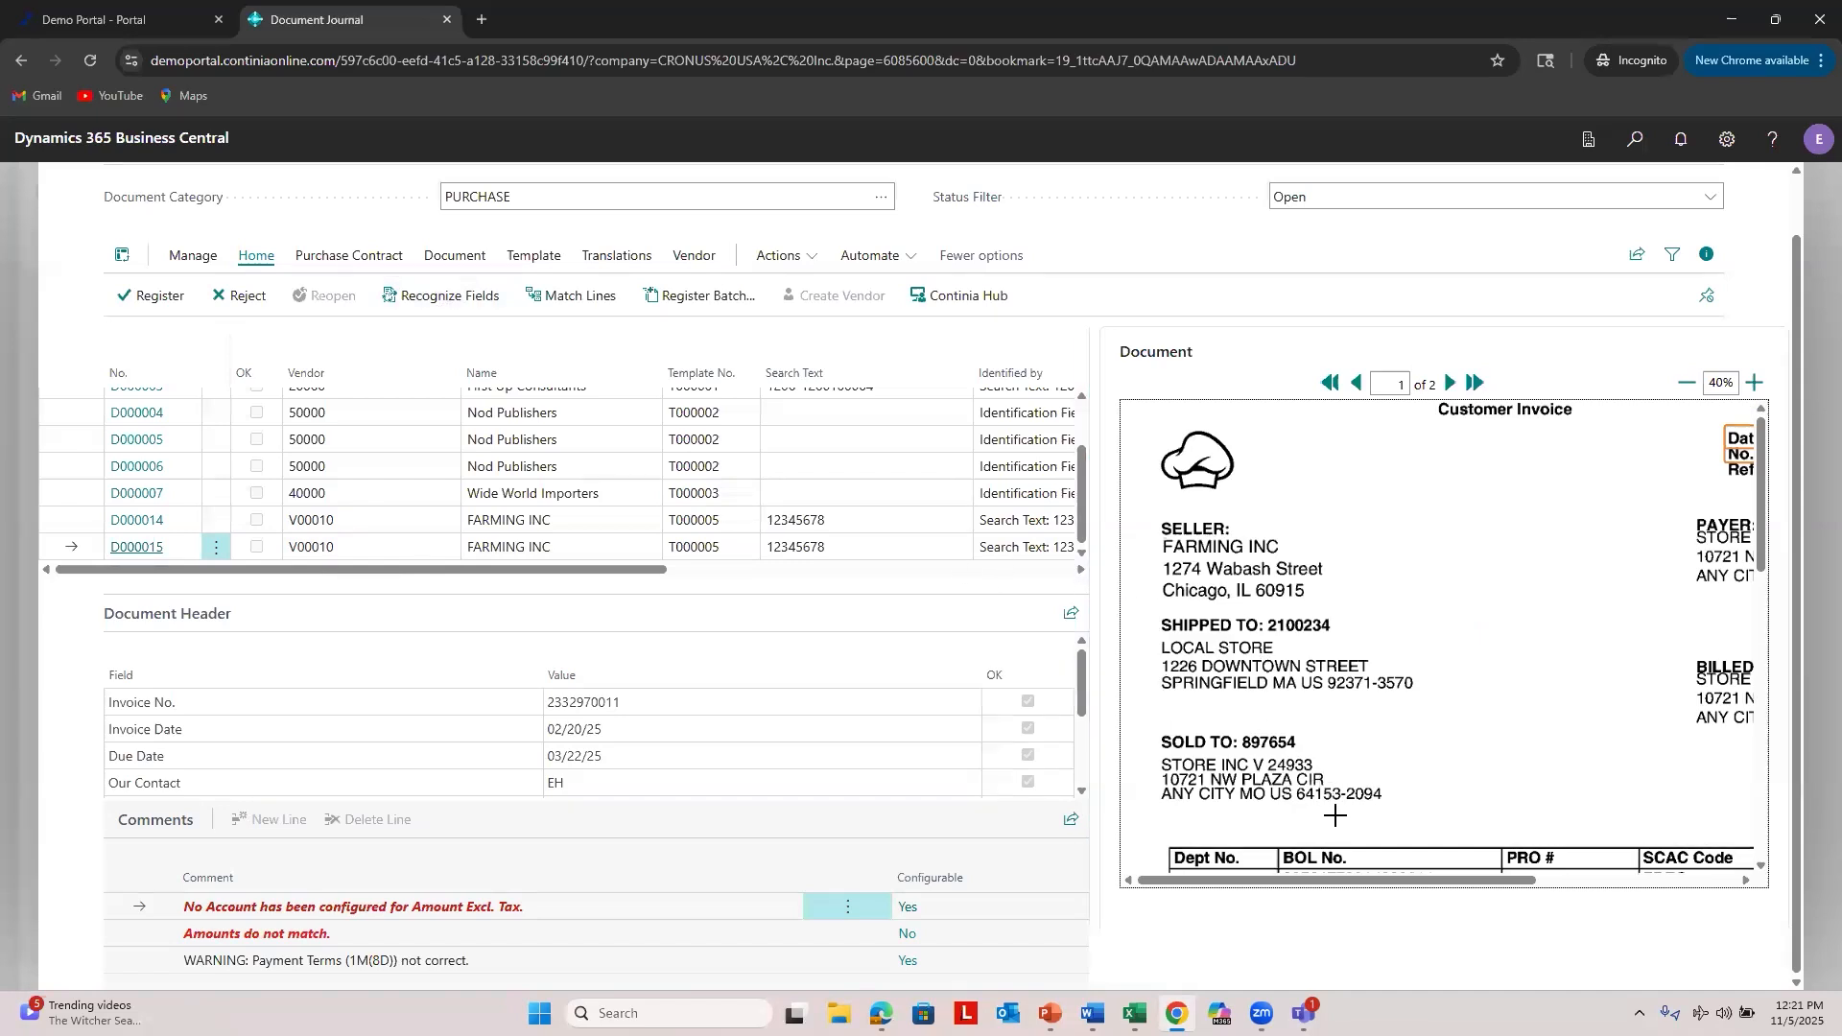
Step: Change D000015's Template No. to T000006
{"action": "left_click", "coordinate": [811, 547]}
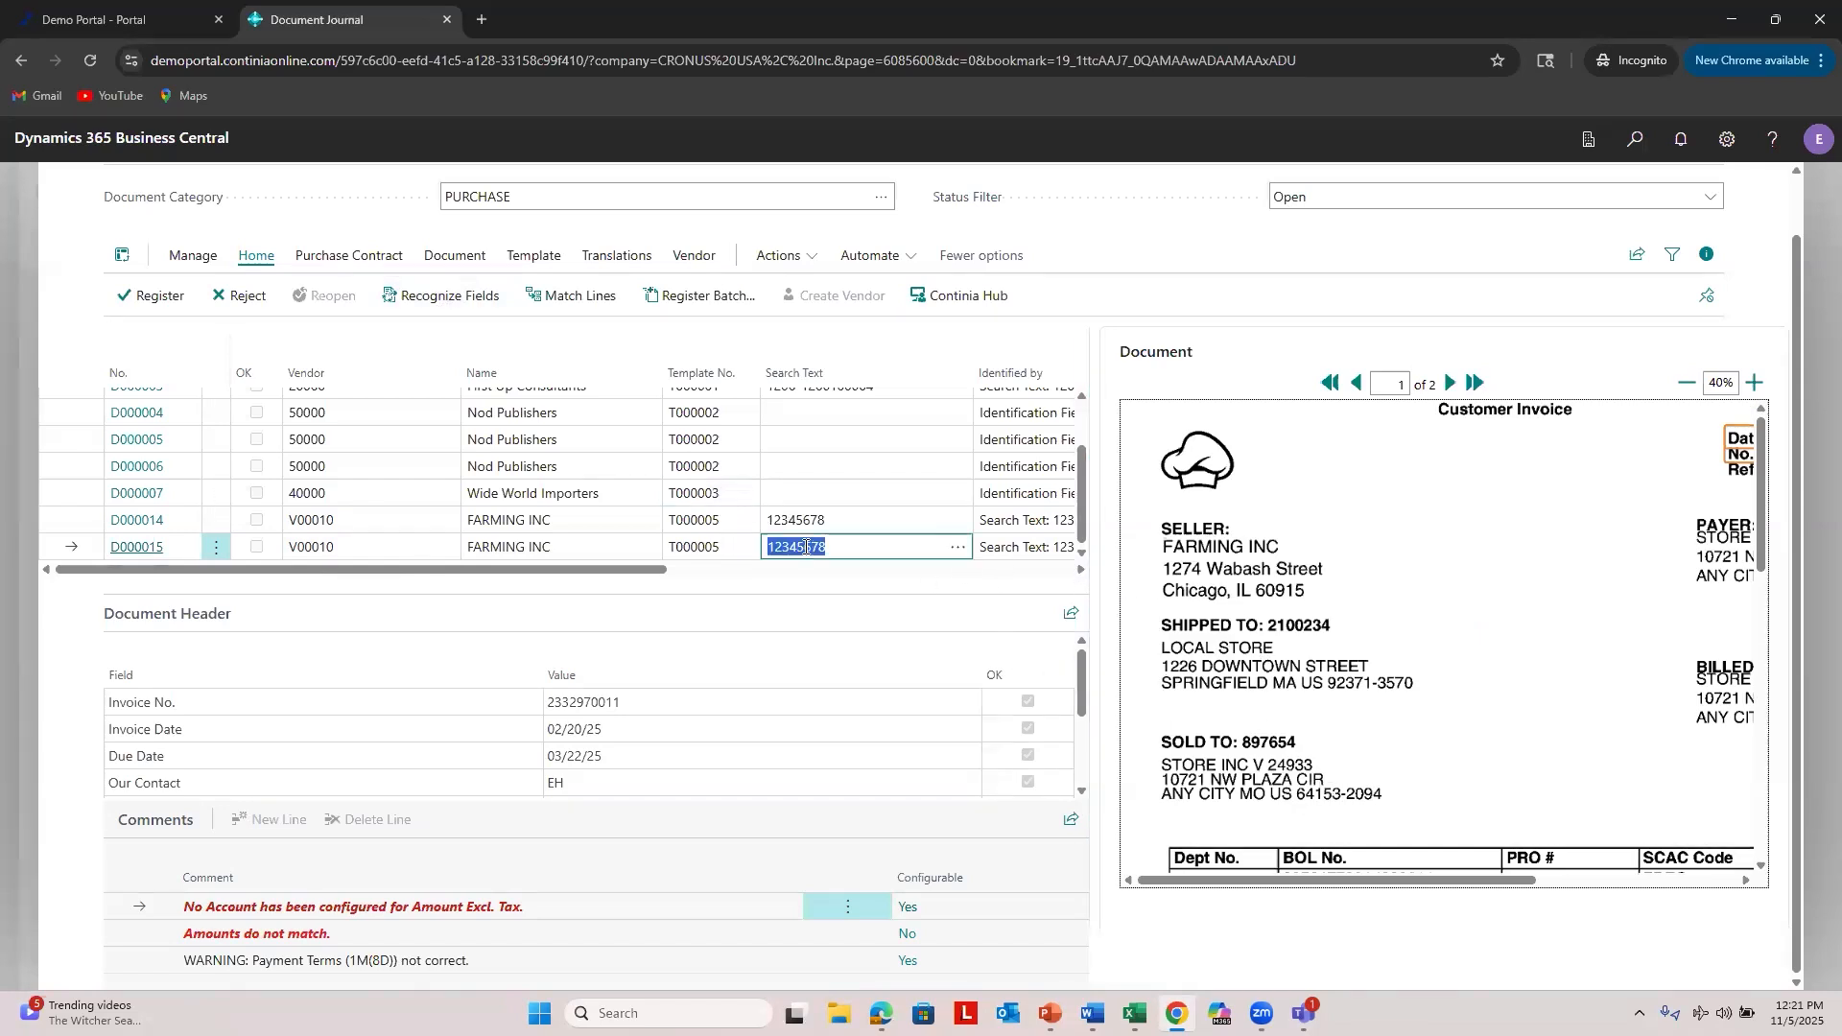
{"action": "left_click", "coordinate": [728, 549]}
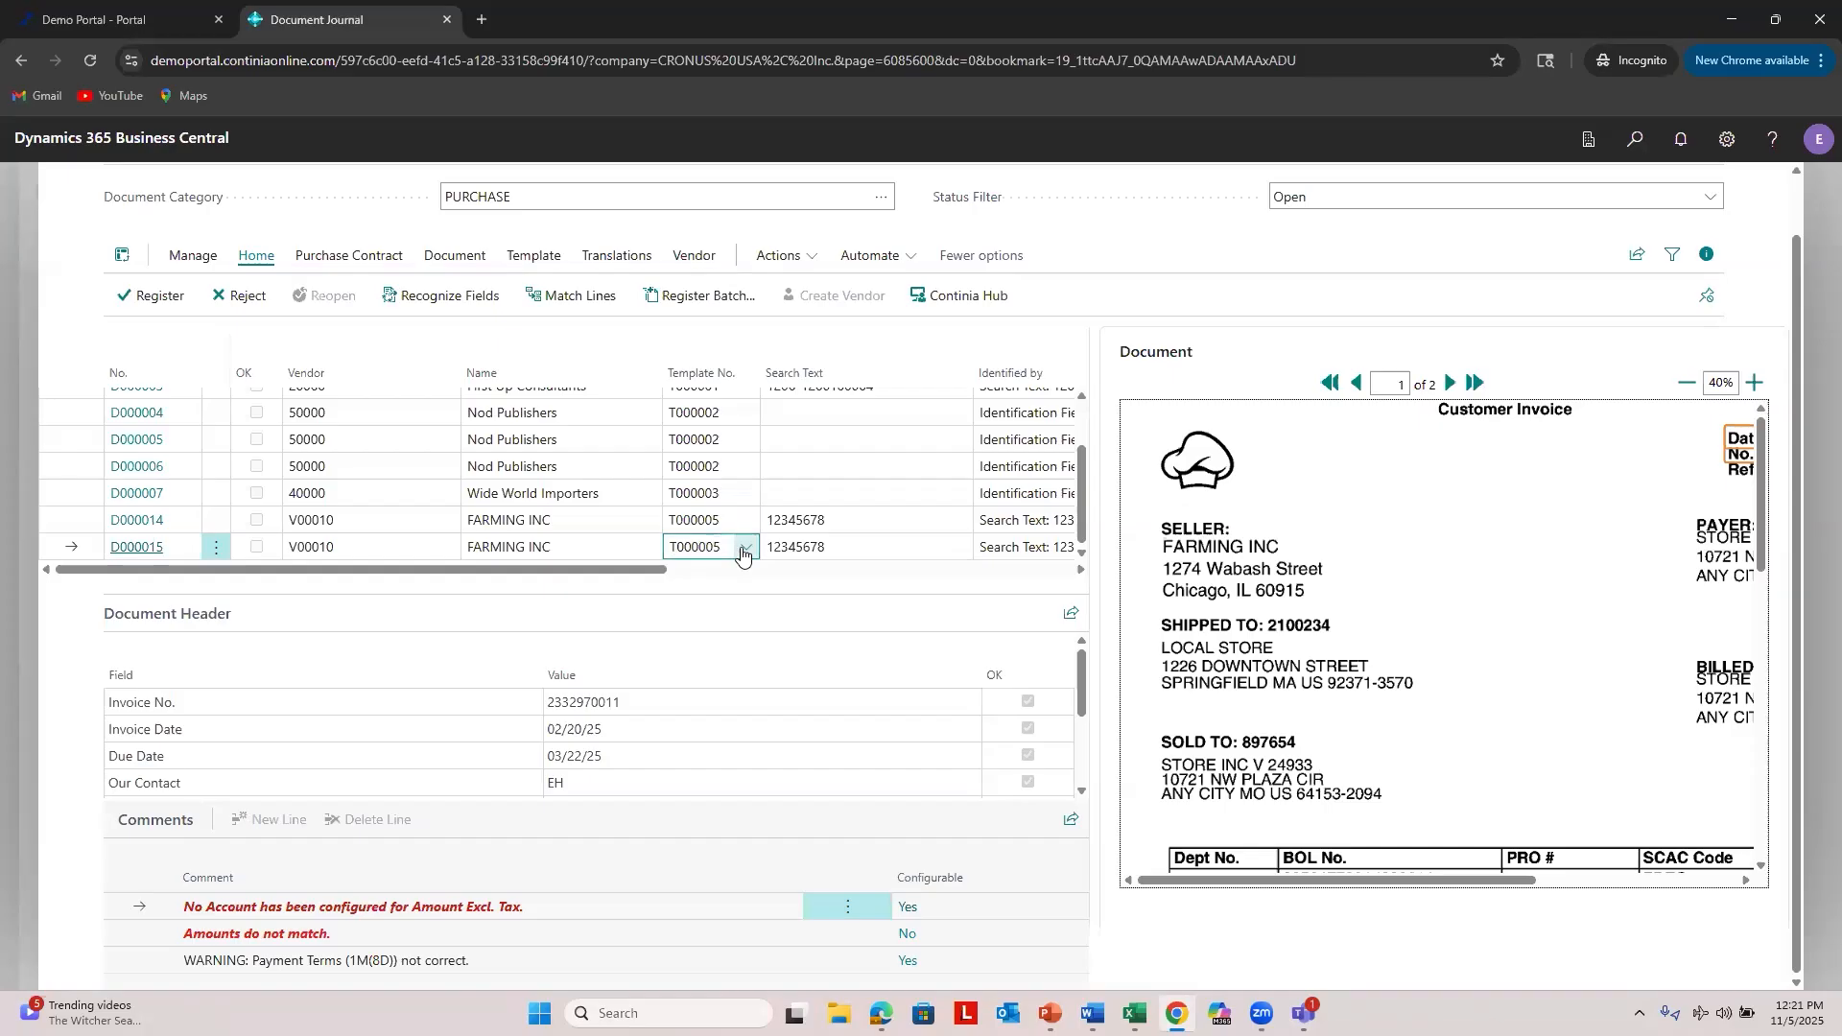
{"action": "left_click", "coordinate": [746, 547]}
{"action": "left_click", "coordinate": [777, 656]}
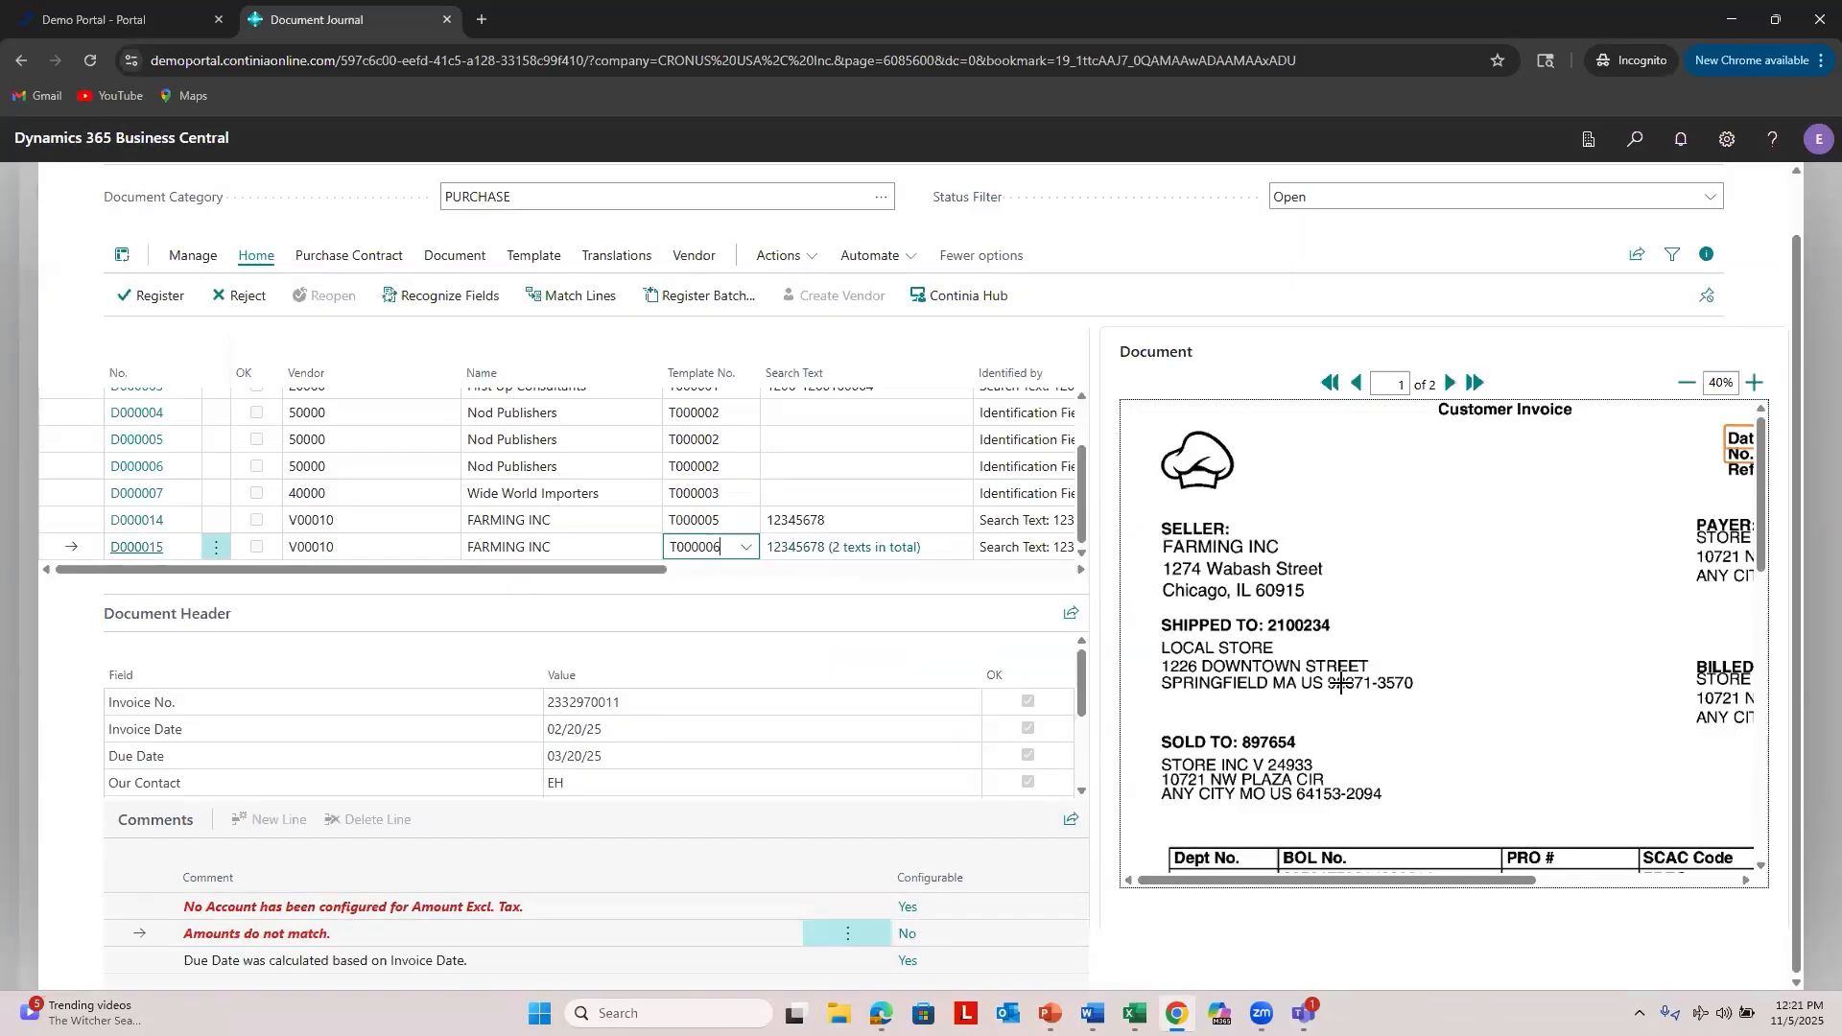
Step: Compare the D000014 and D000015 journal lines and review the search texts of template T000006
{"action": "left_click", "coordinate": [343, 518]}
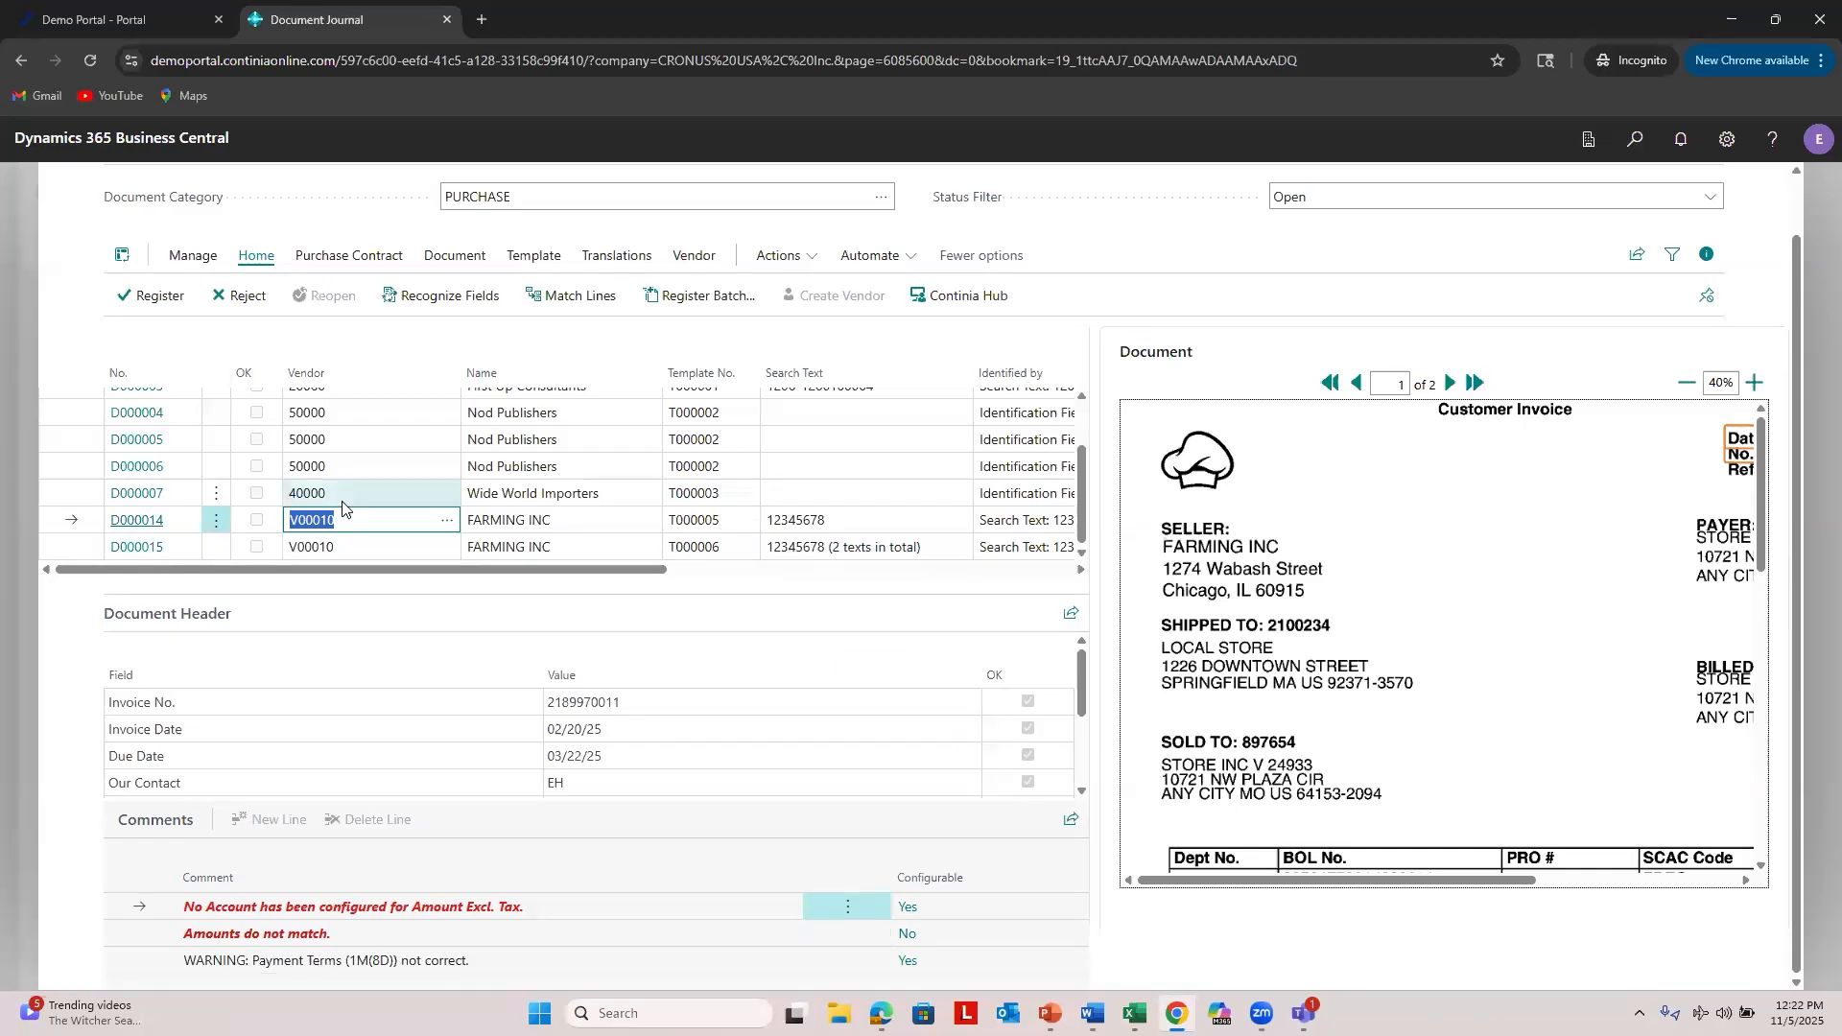
{"action": "left_click", "coordinate": [337, 551]}
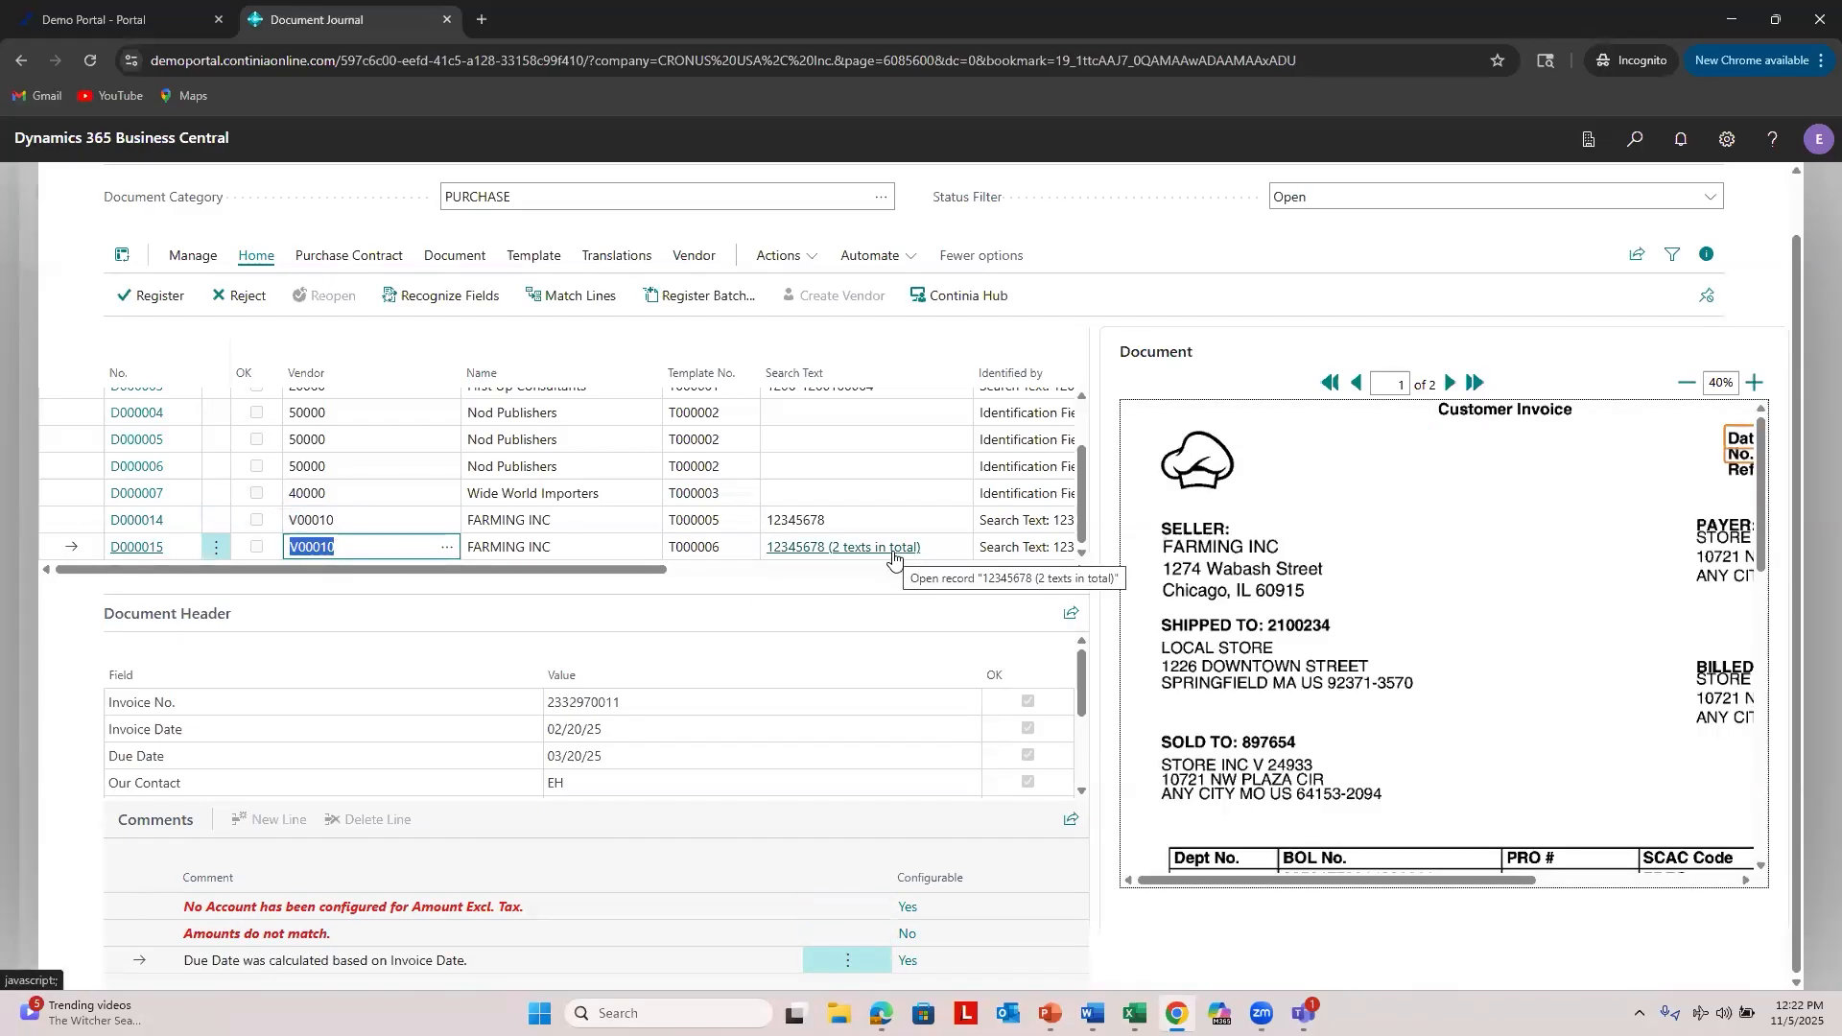
{"action": "left_click", "coordinate": [844, 549]}
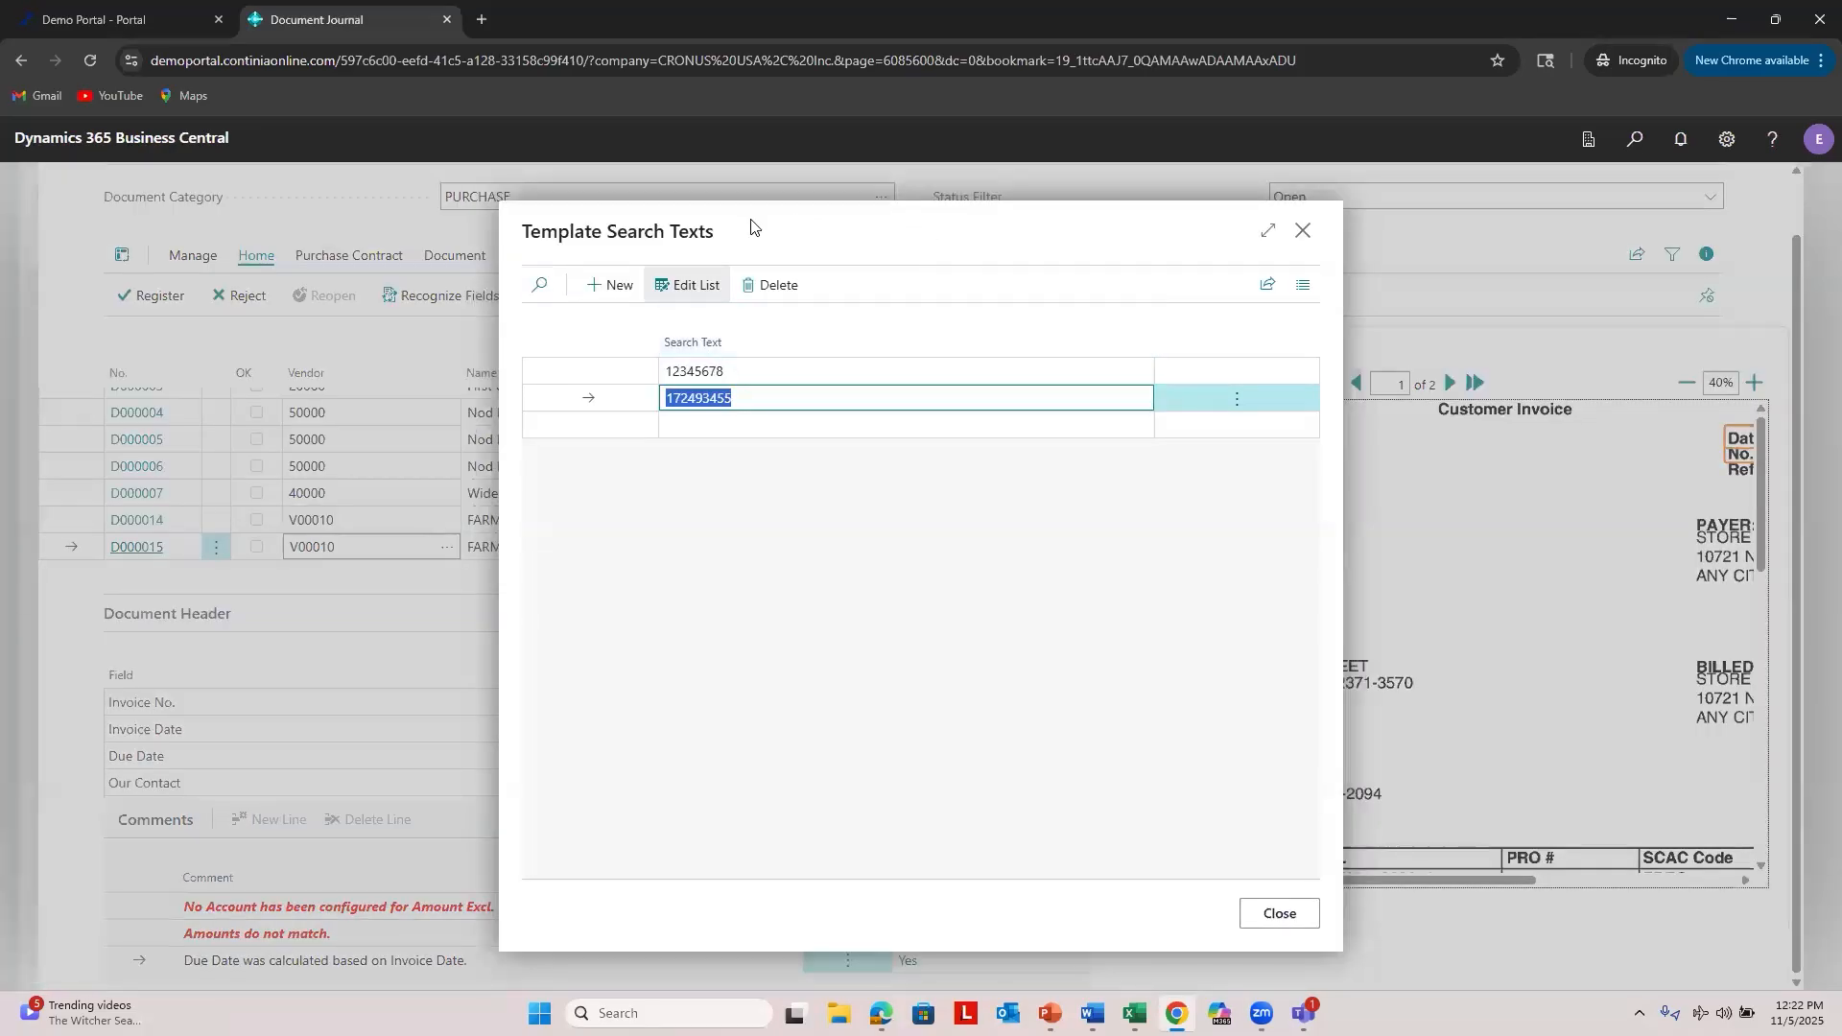
{"action": "left_click", "coordinate": [1289, 911]}
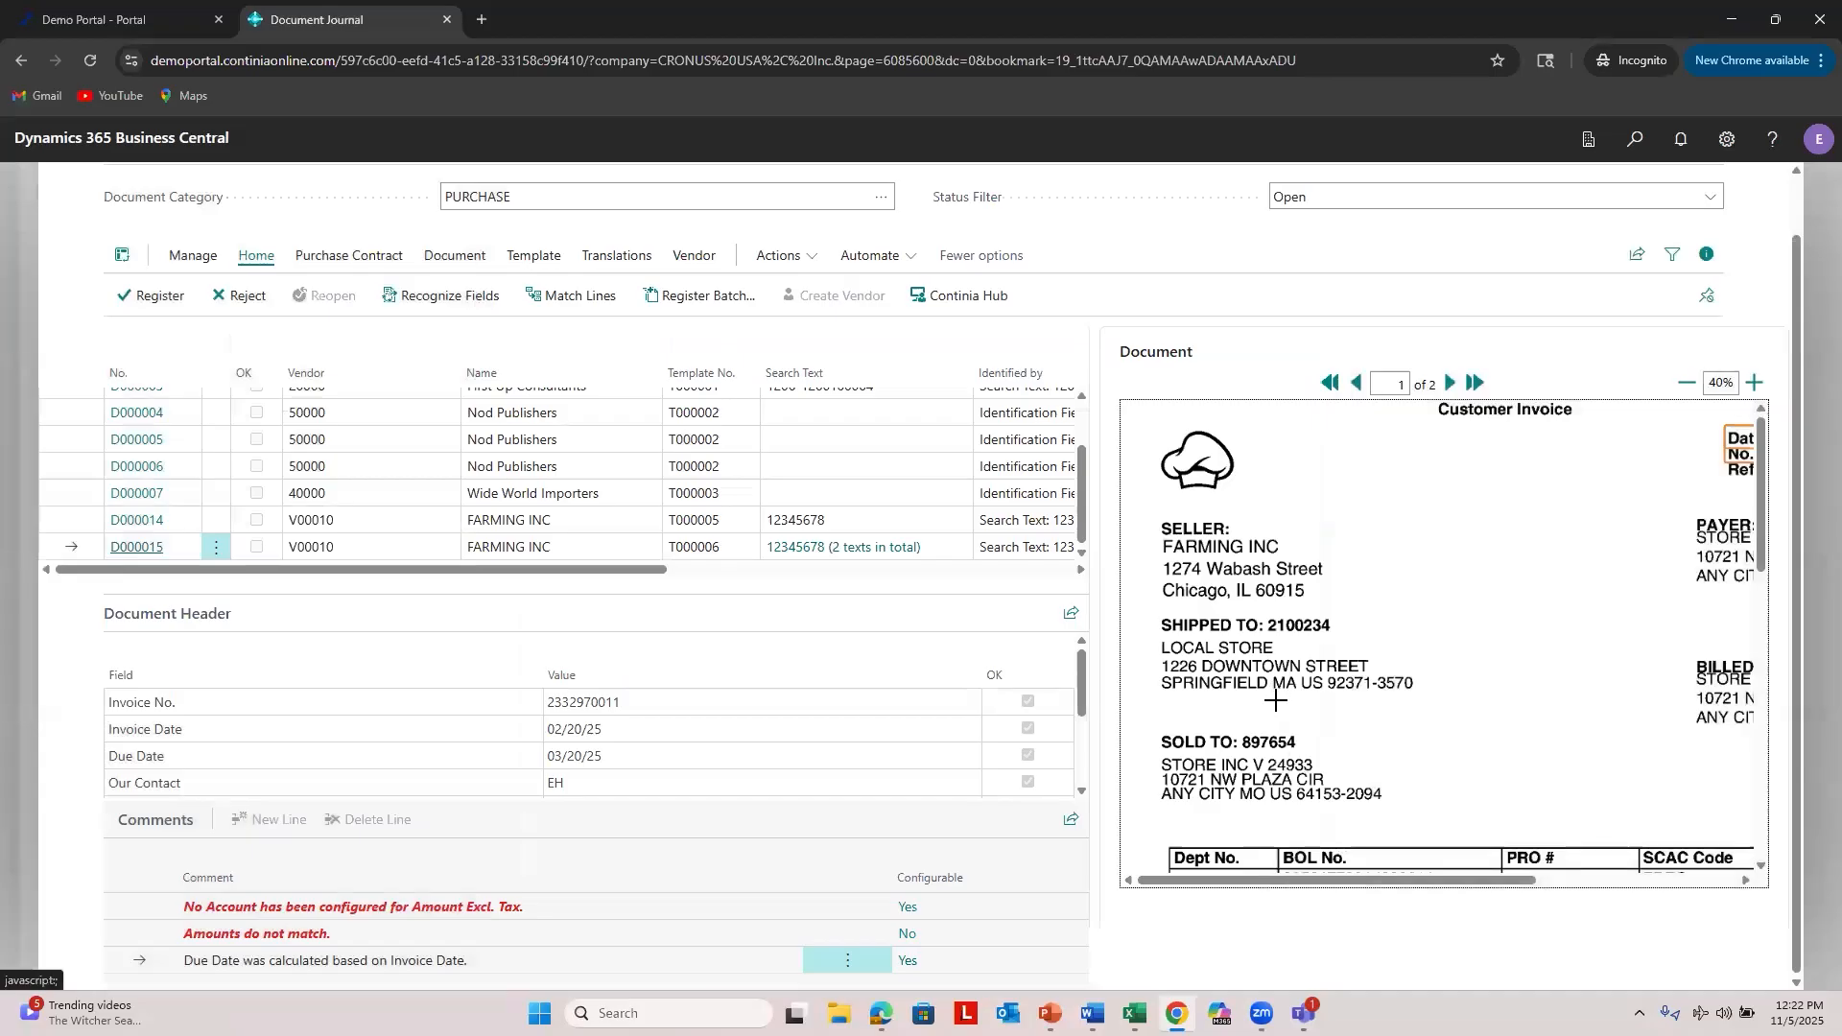
Step: Add the Sold To number from the D000015 invoice as another search text for template T000006
{"action": "left_click", "coordinate": [626, 521]}
{"action": "left_click", "coordinate": [612, 550]}
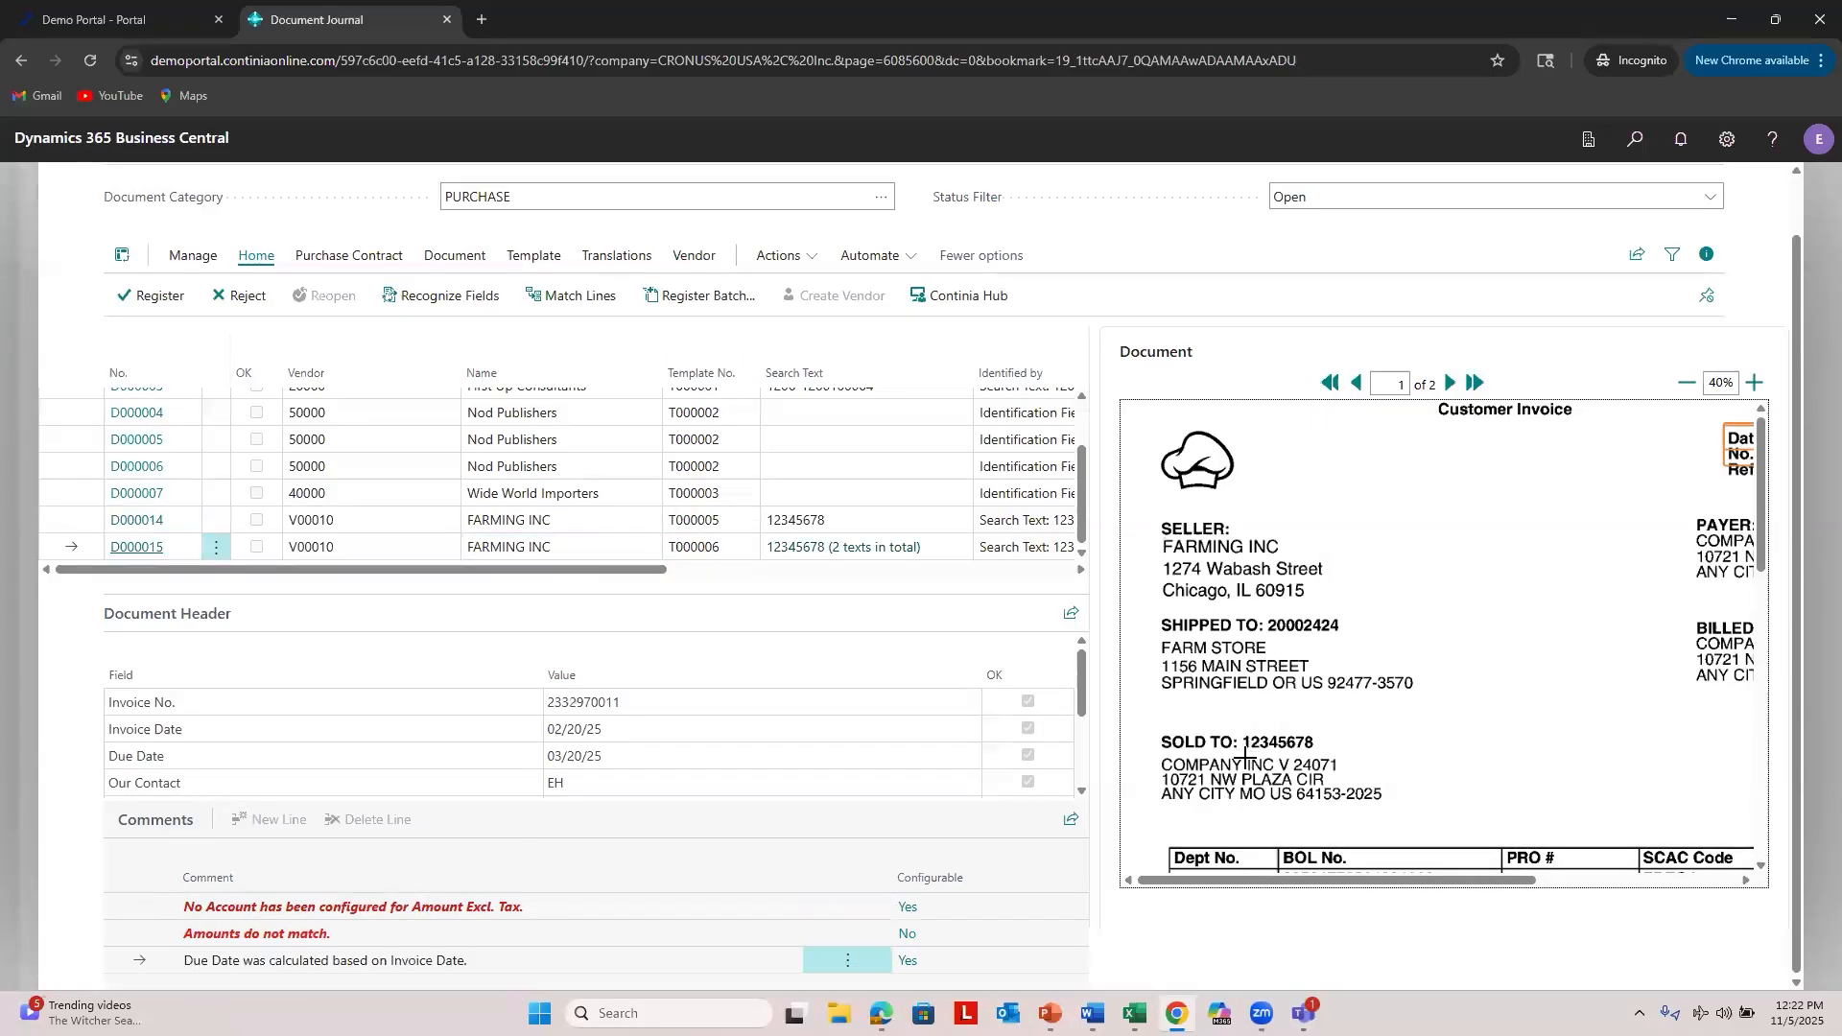
{"action": "left_click", "coordinate": [887, 548]}
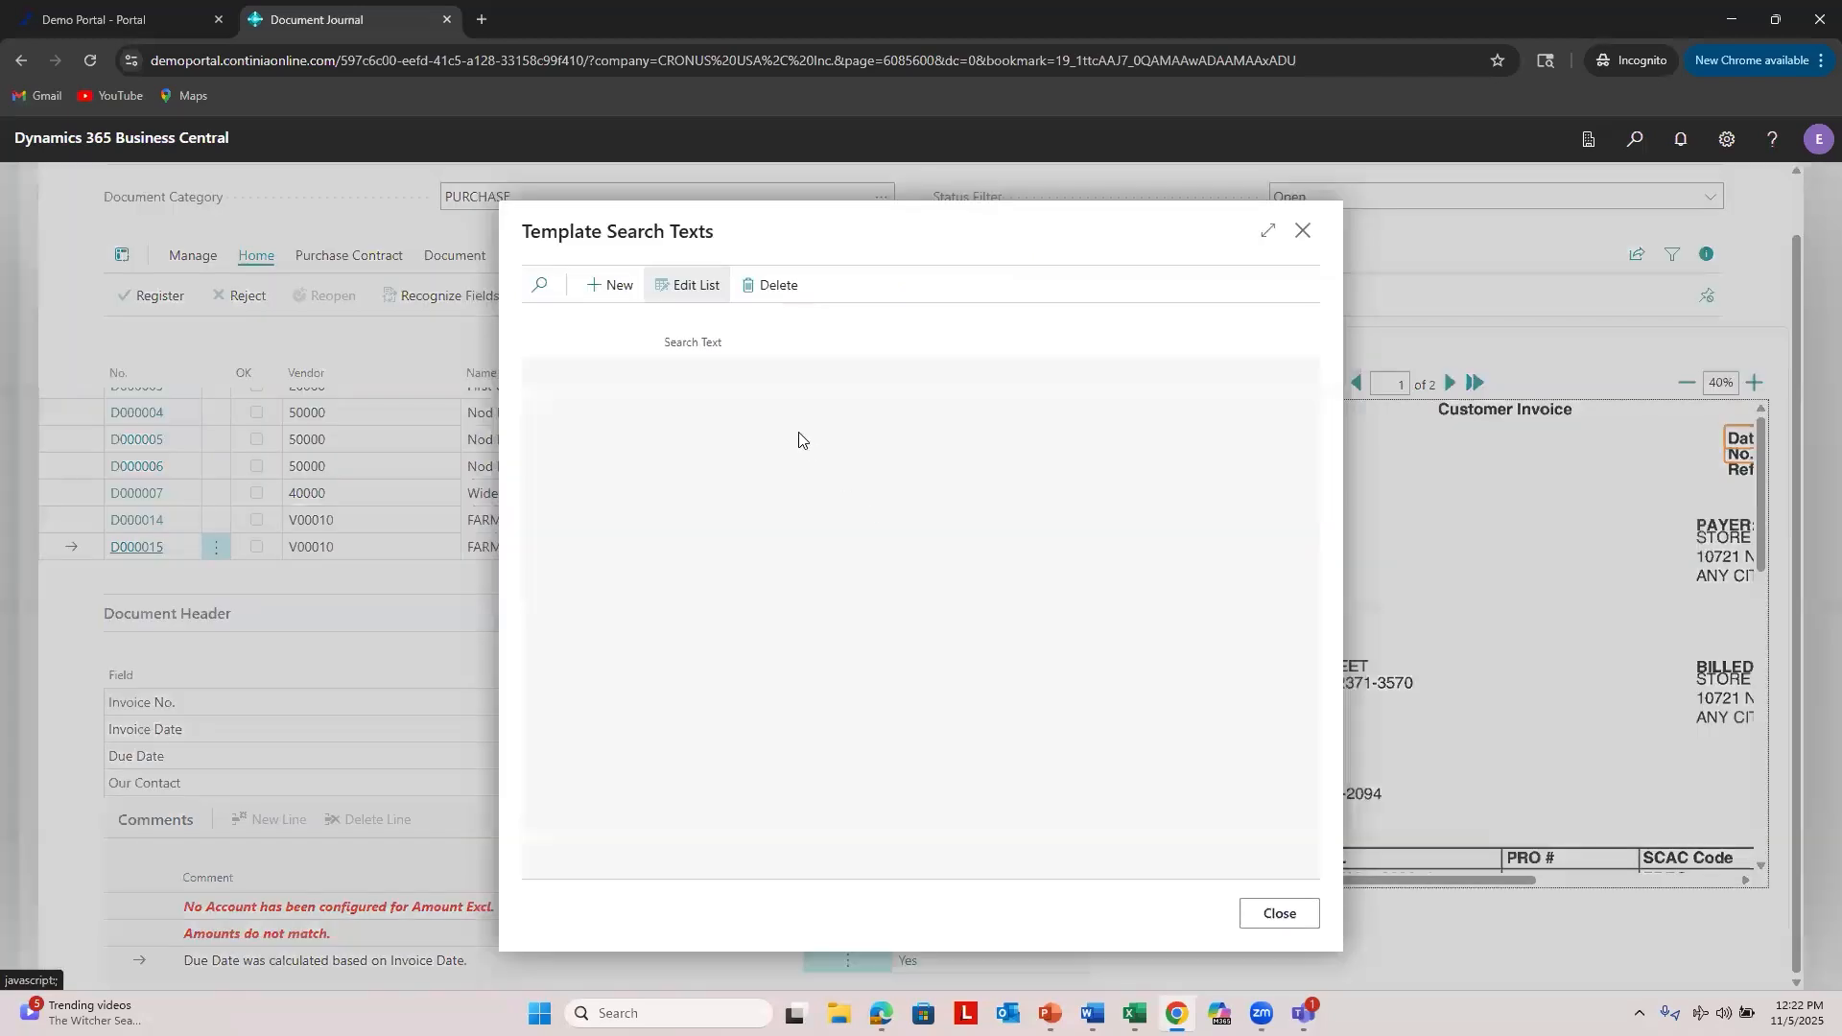
{"action": "left_click", "coordinate": [804, 424]}
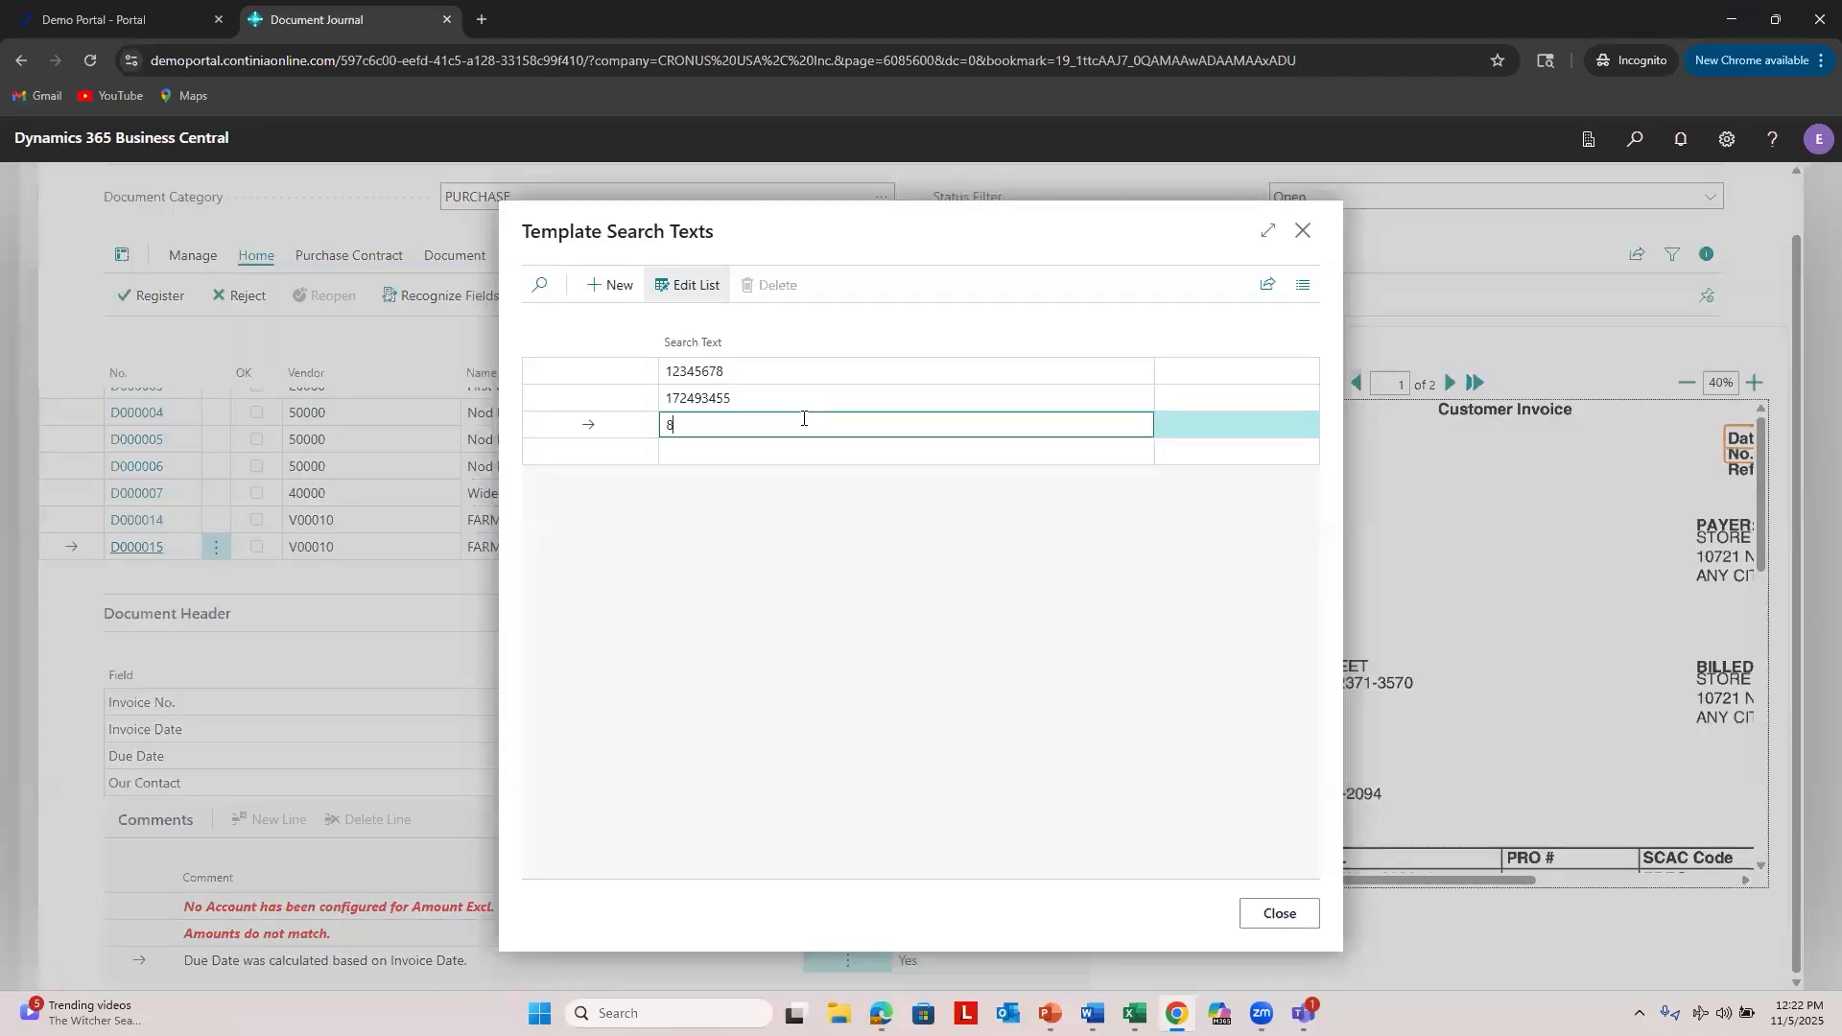
{"action": "type", "text": "897654"}
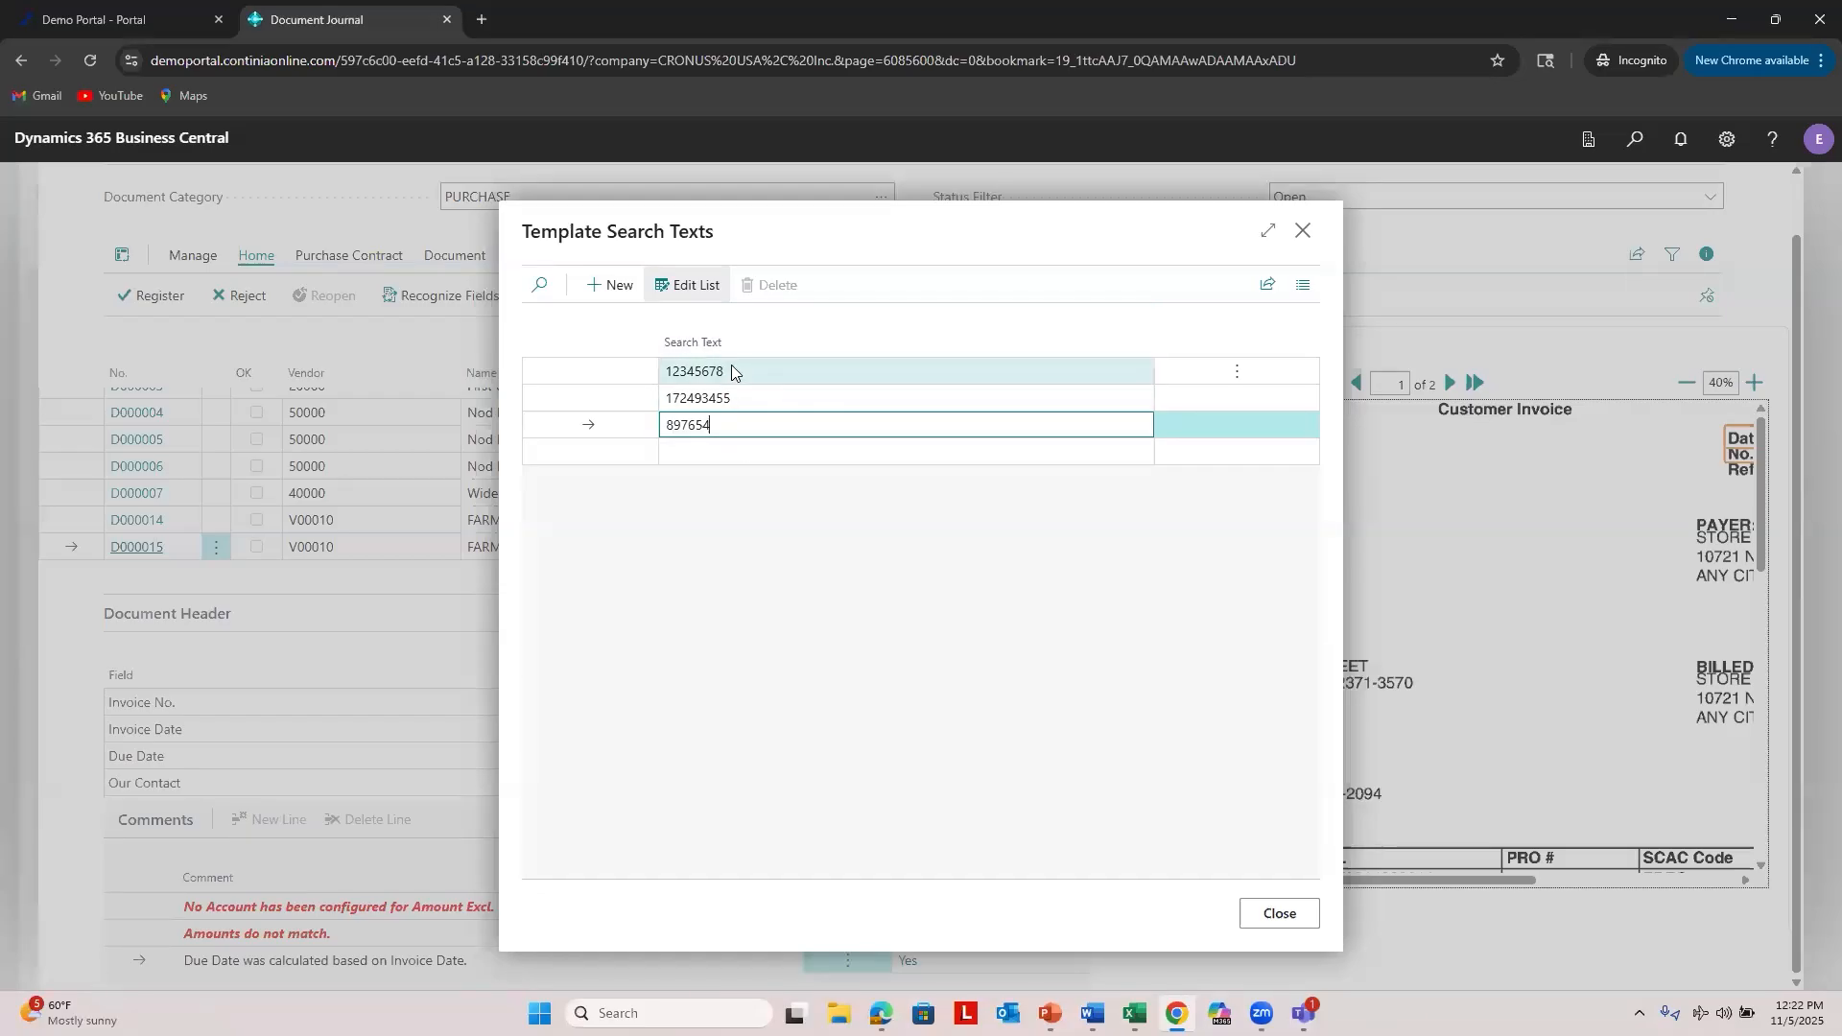
{"action": "left_click", "coordinate": [1245, 914]}
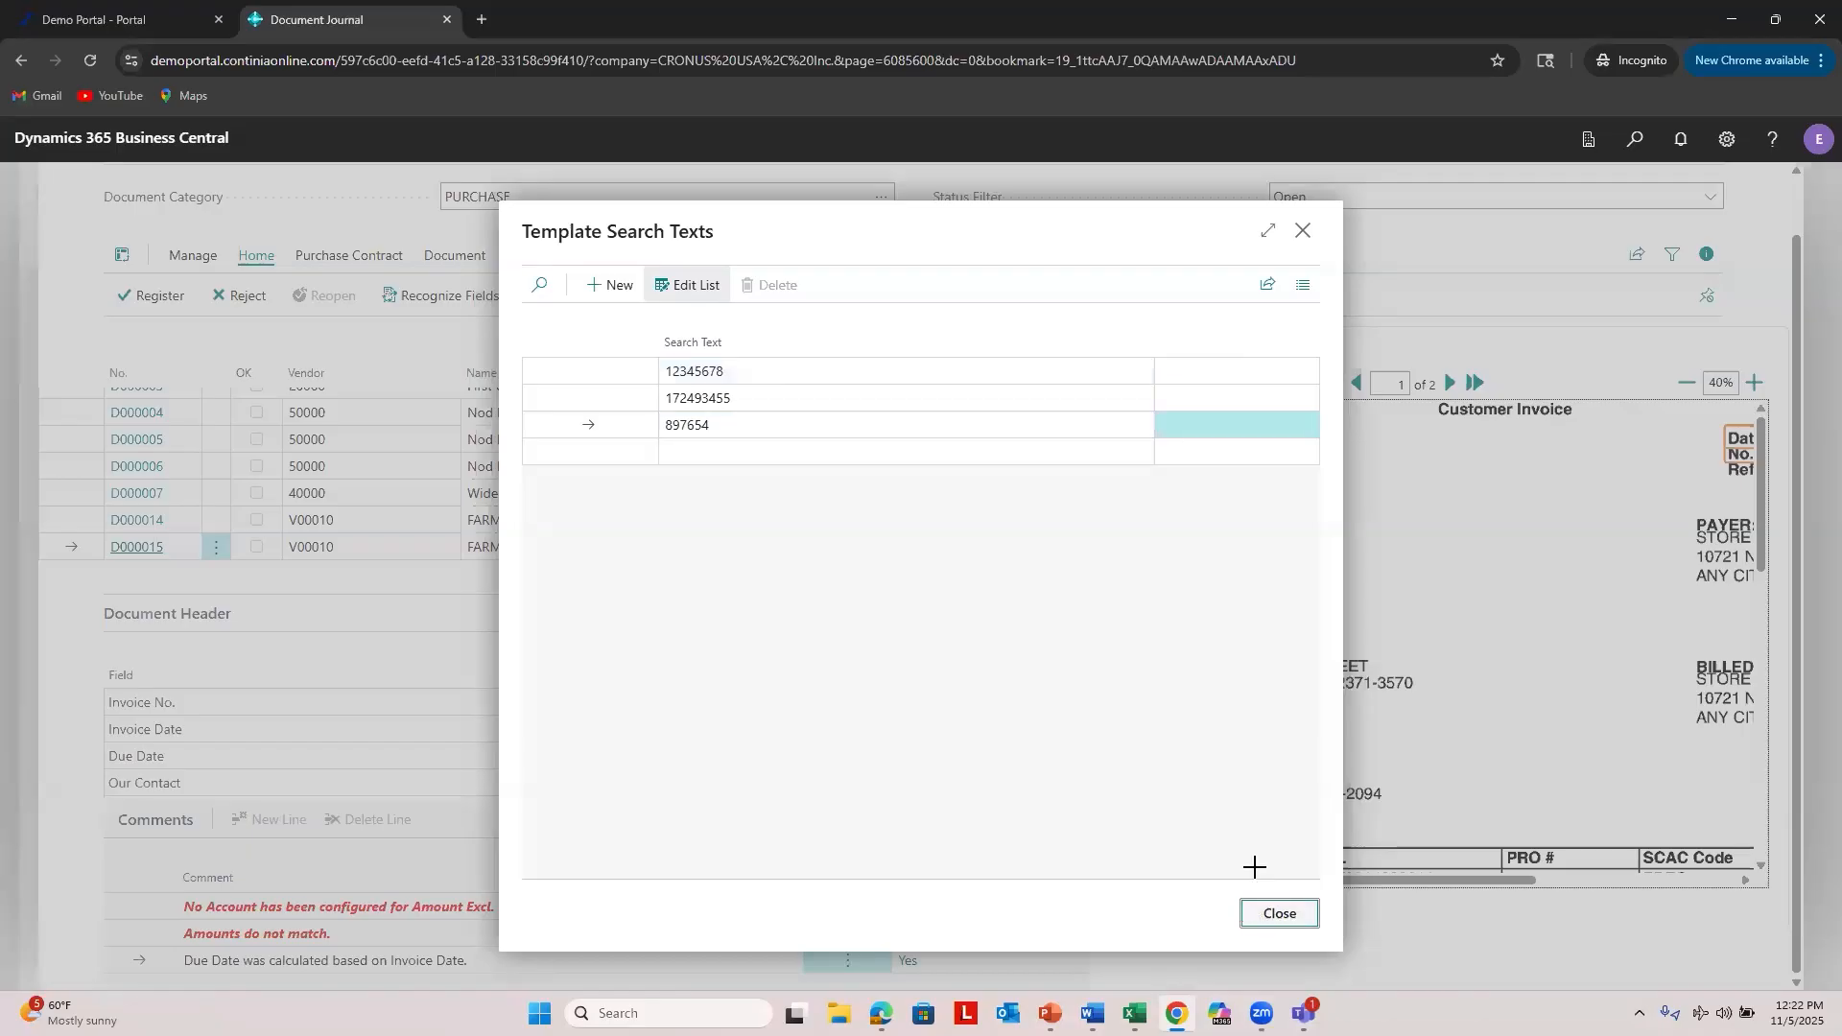
Step: Clear the vendor on D000015, rerun Recognize Fields, and check which search texts identified the document
{"action": "left_click", "coordinate": [356, 545]}
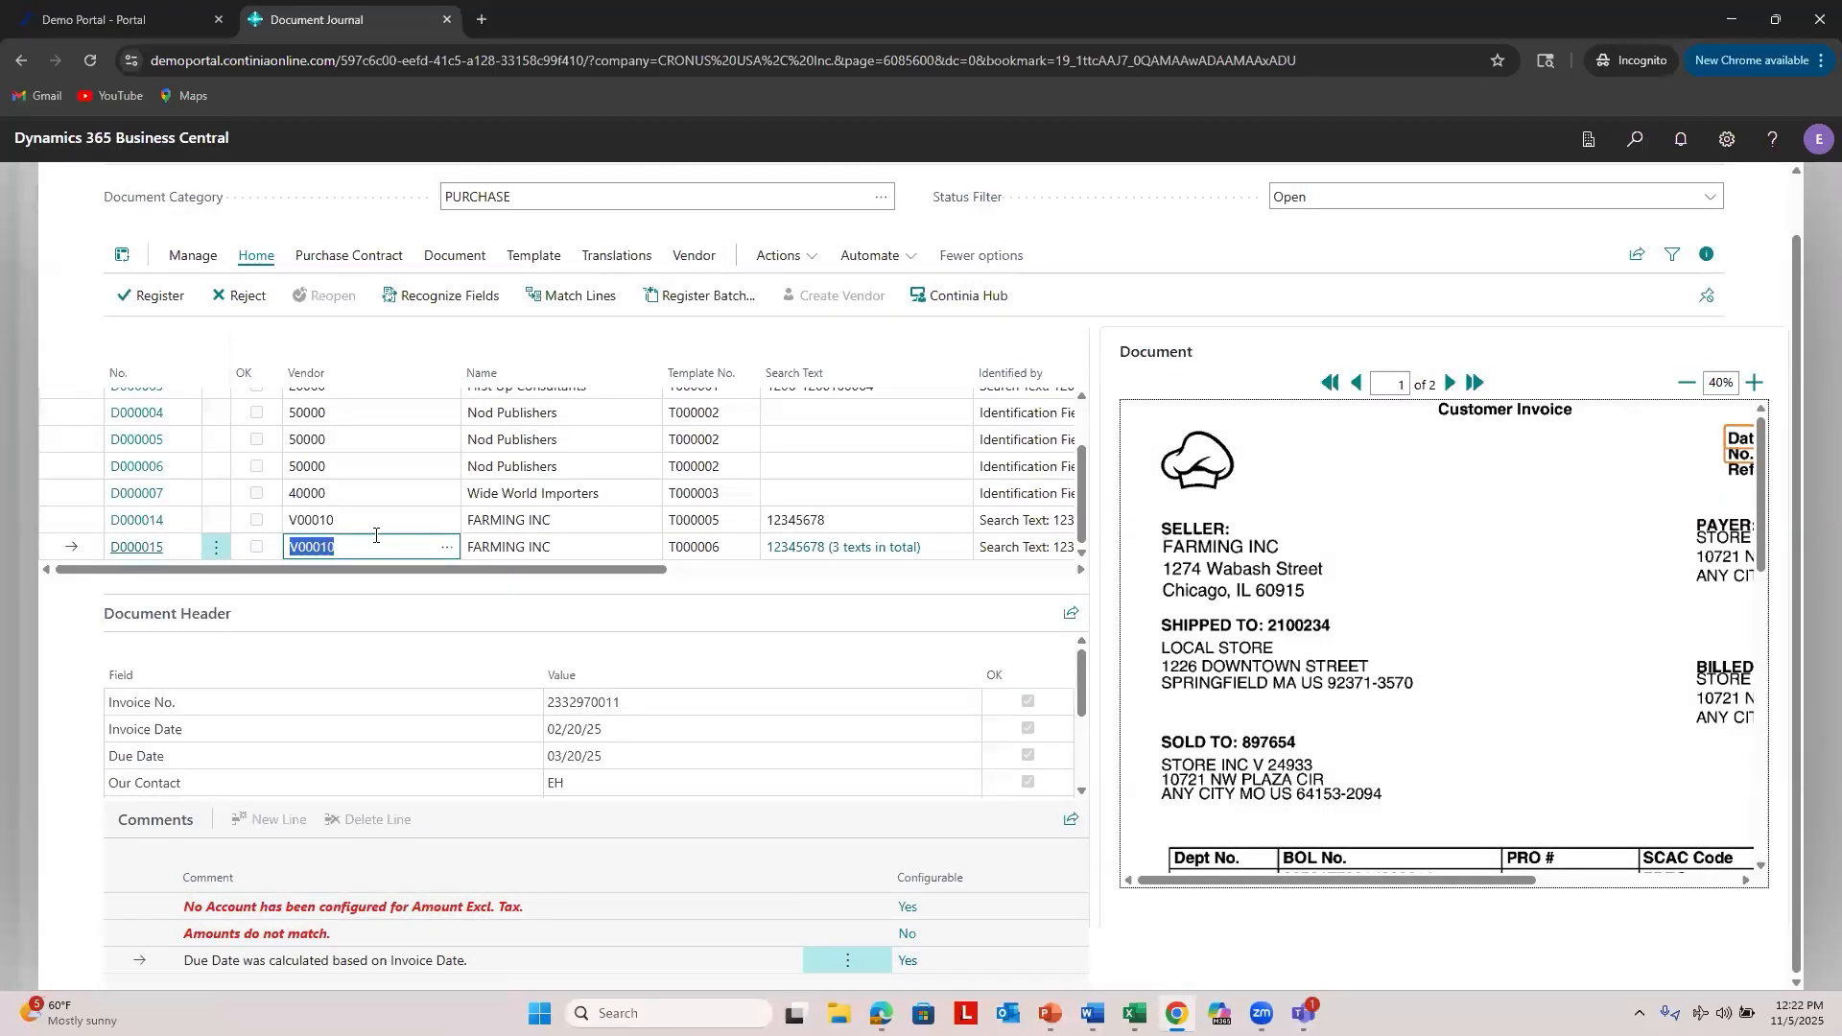
{"action": "key", "text": "Delete"}
{"action": "key", "text": "Tab"}
{"action": "left_click", "coordinate": [443, 296]}
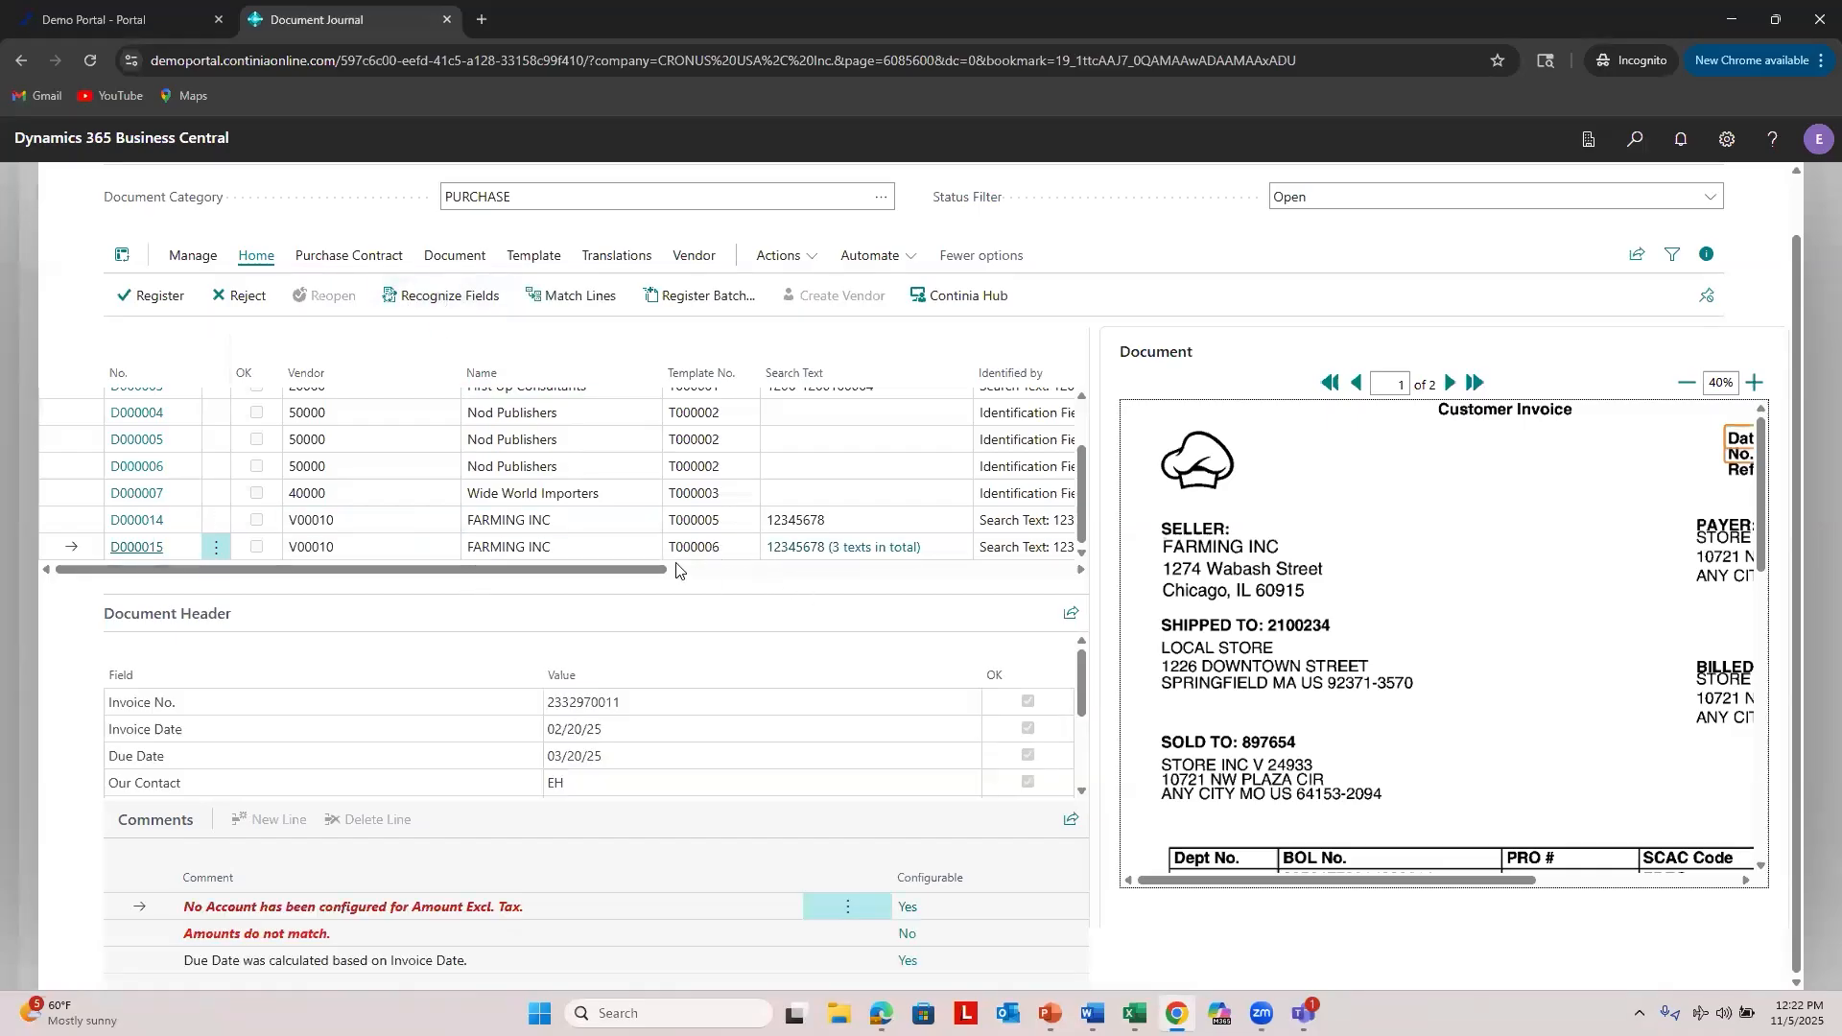
{"action": "left_click", "coordinate": [823, 572]}
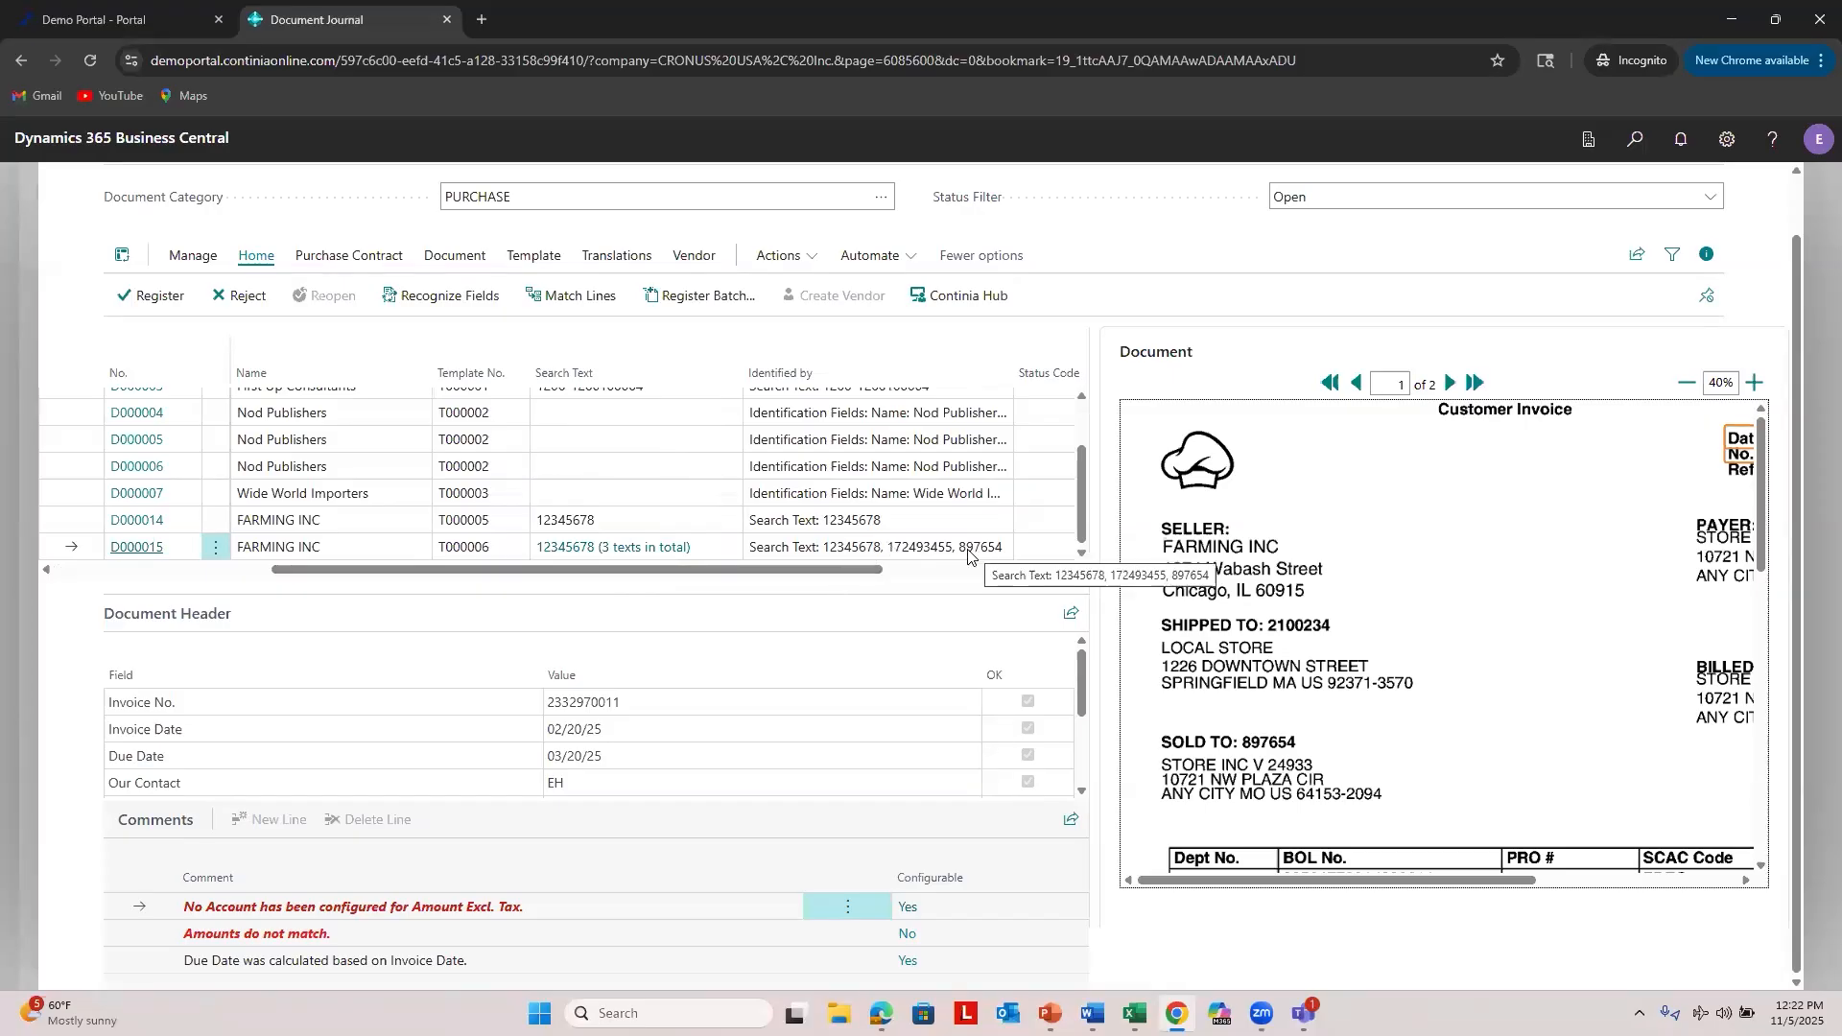
Step: Compare the template and search text of D000014 with each search text stored for D000015
{"action": "left_click", "coordinate": [624, 521]}
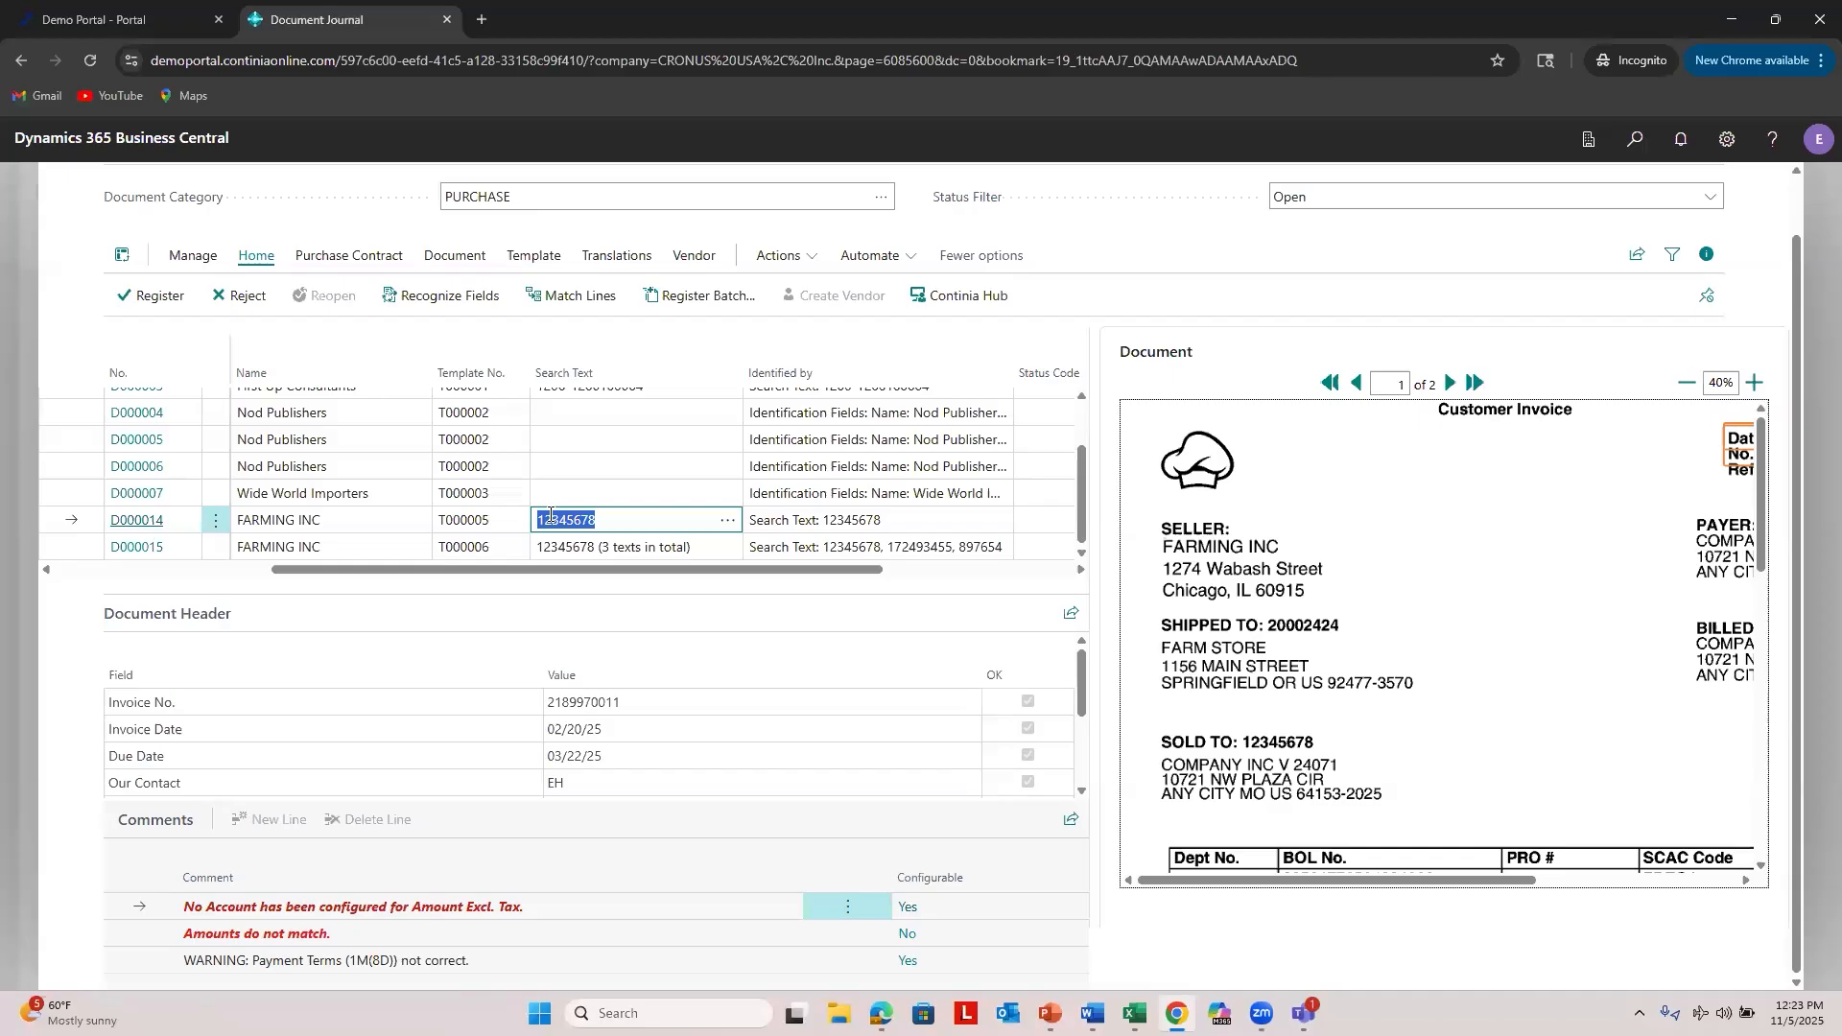
{"action": "left_click", "coordinate": [478, 523]}
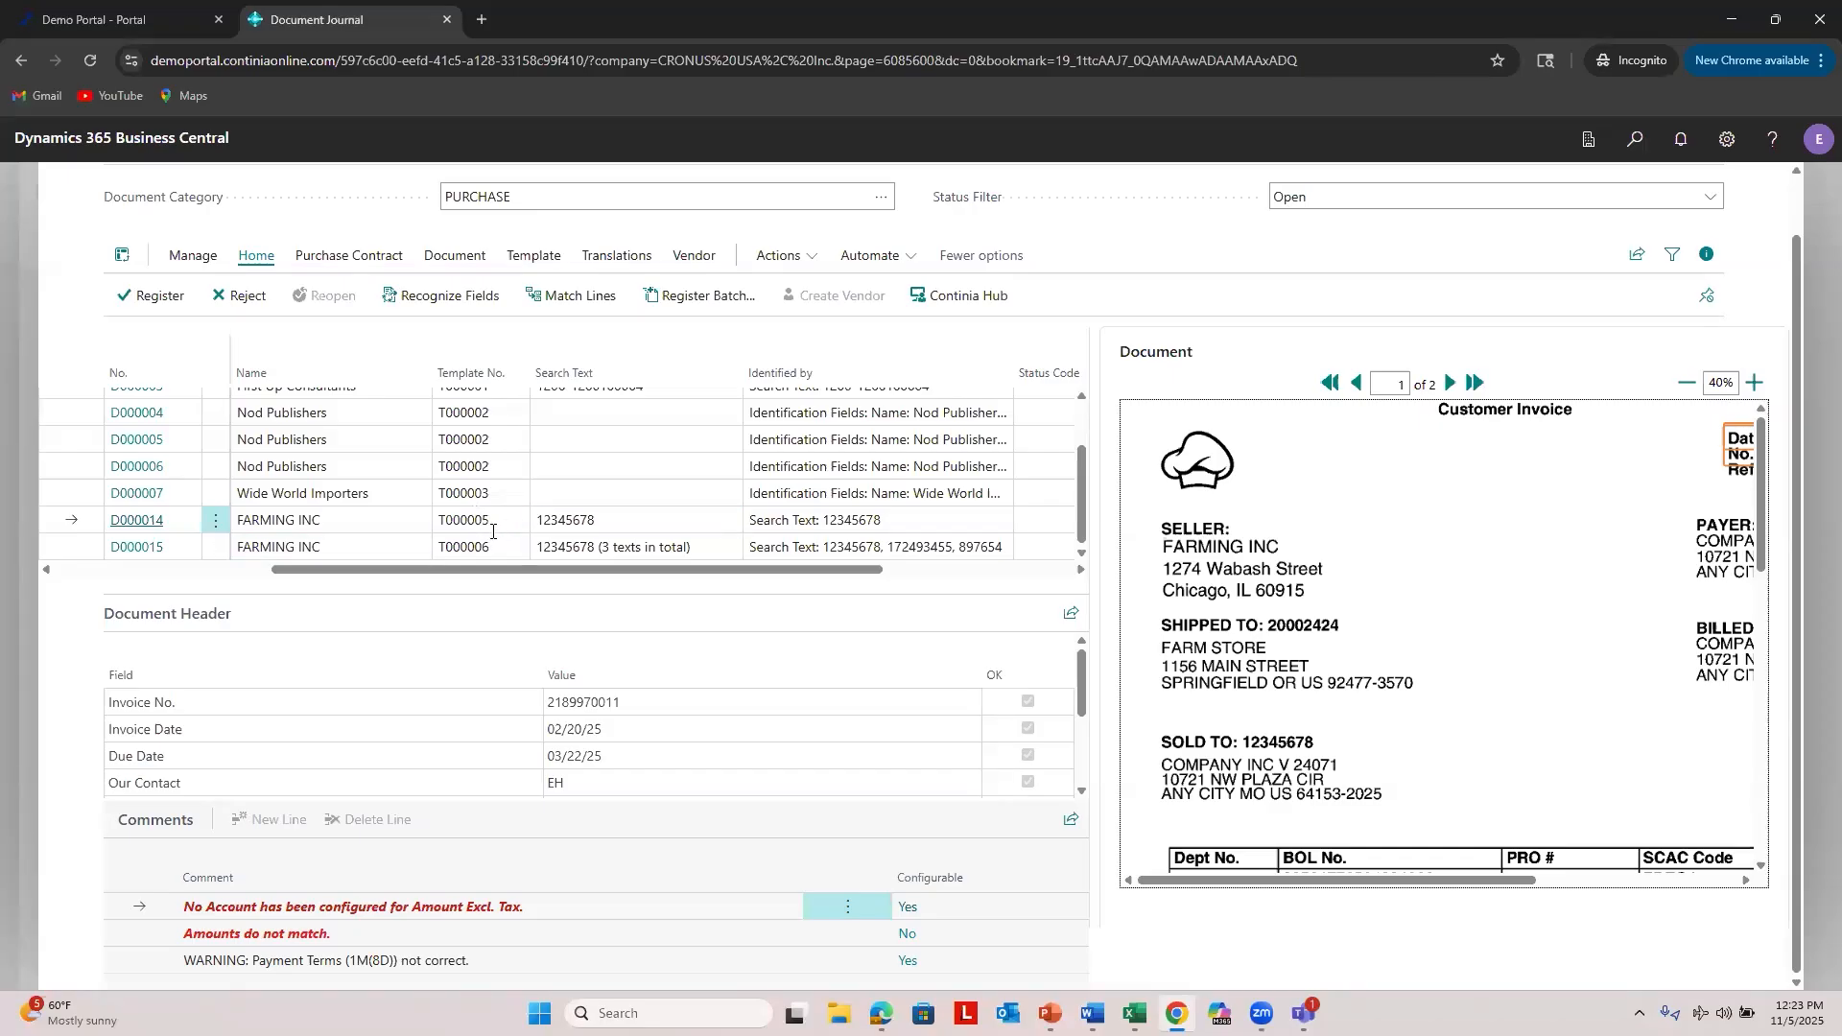
{"action": "left_click", "coordinate": [637, 523]}
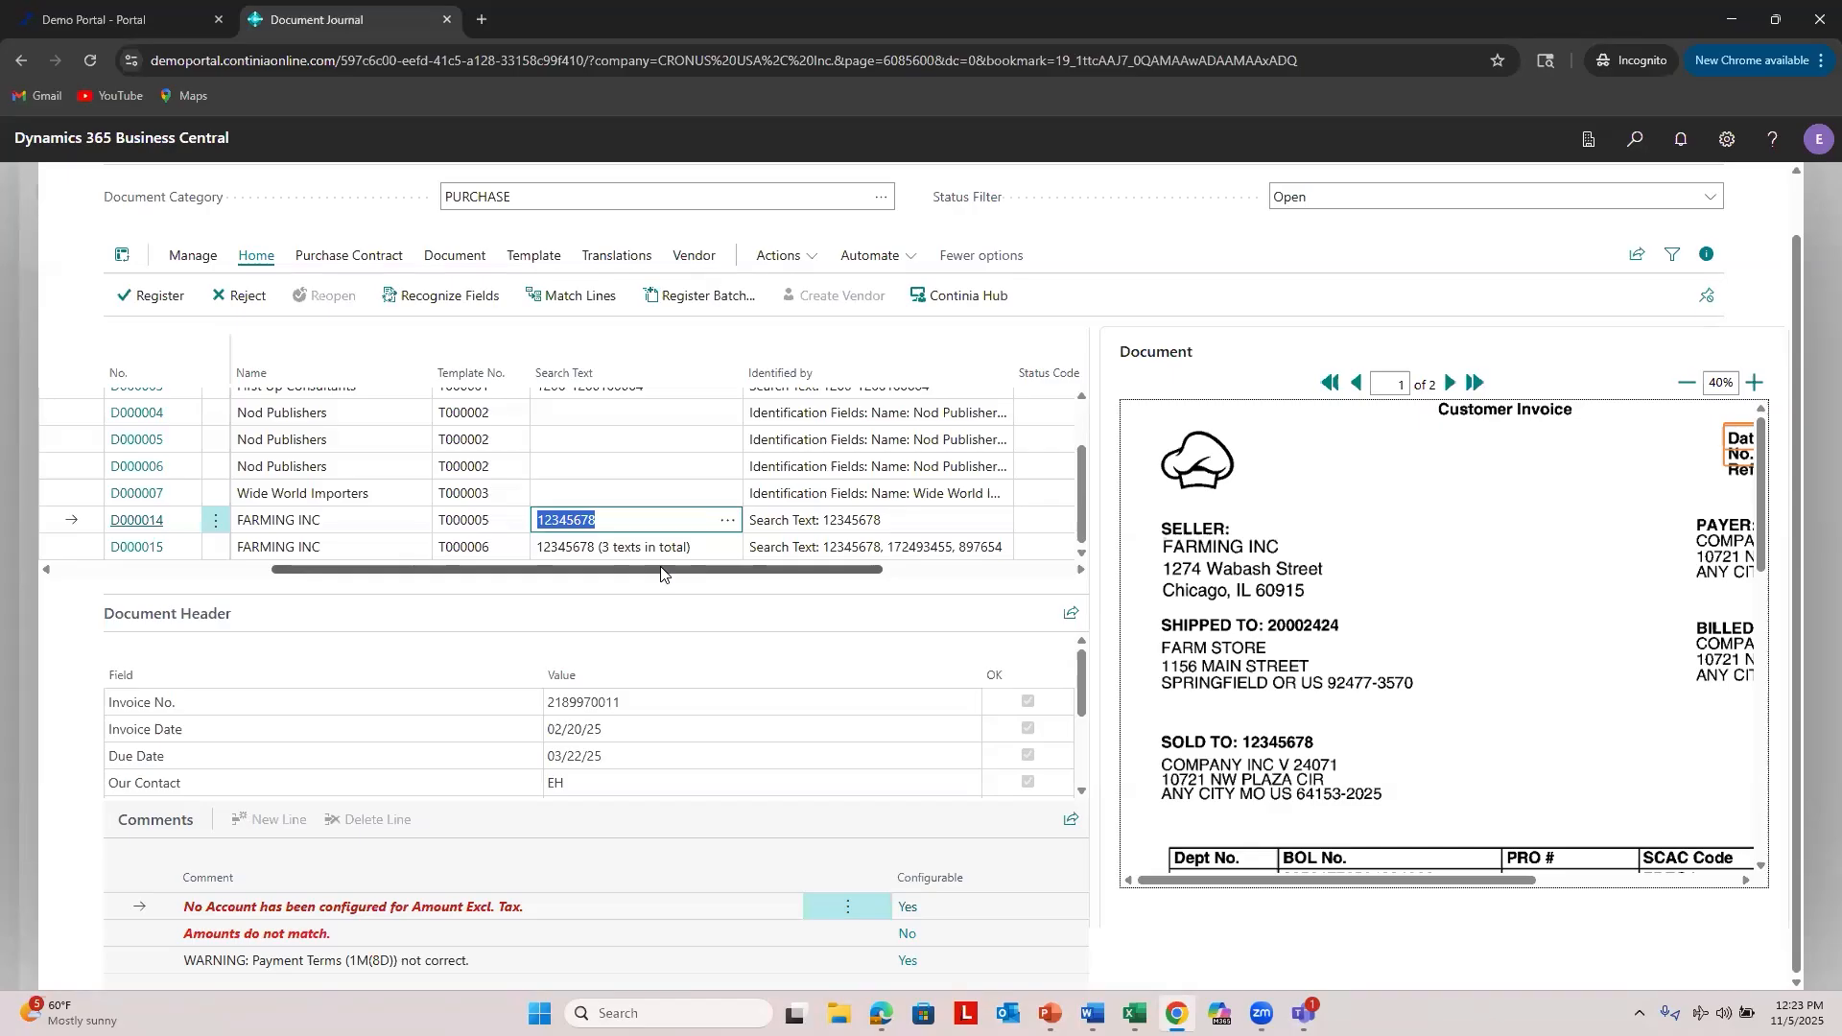
{"action": "left_click", "coordinate": [701, 548]}
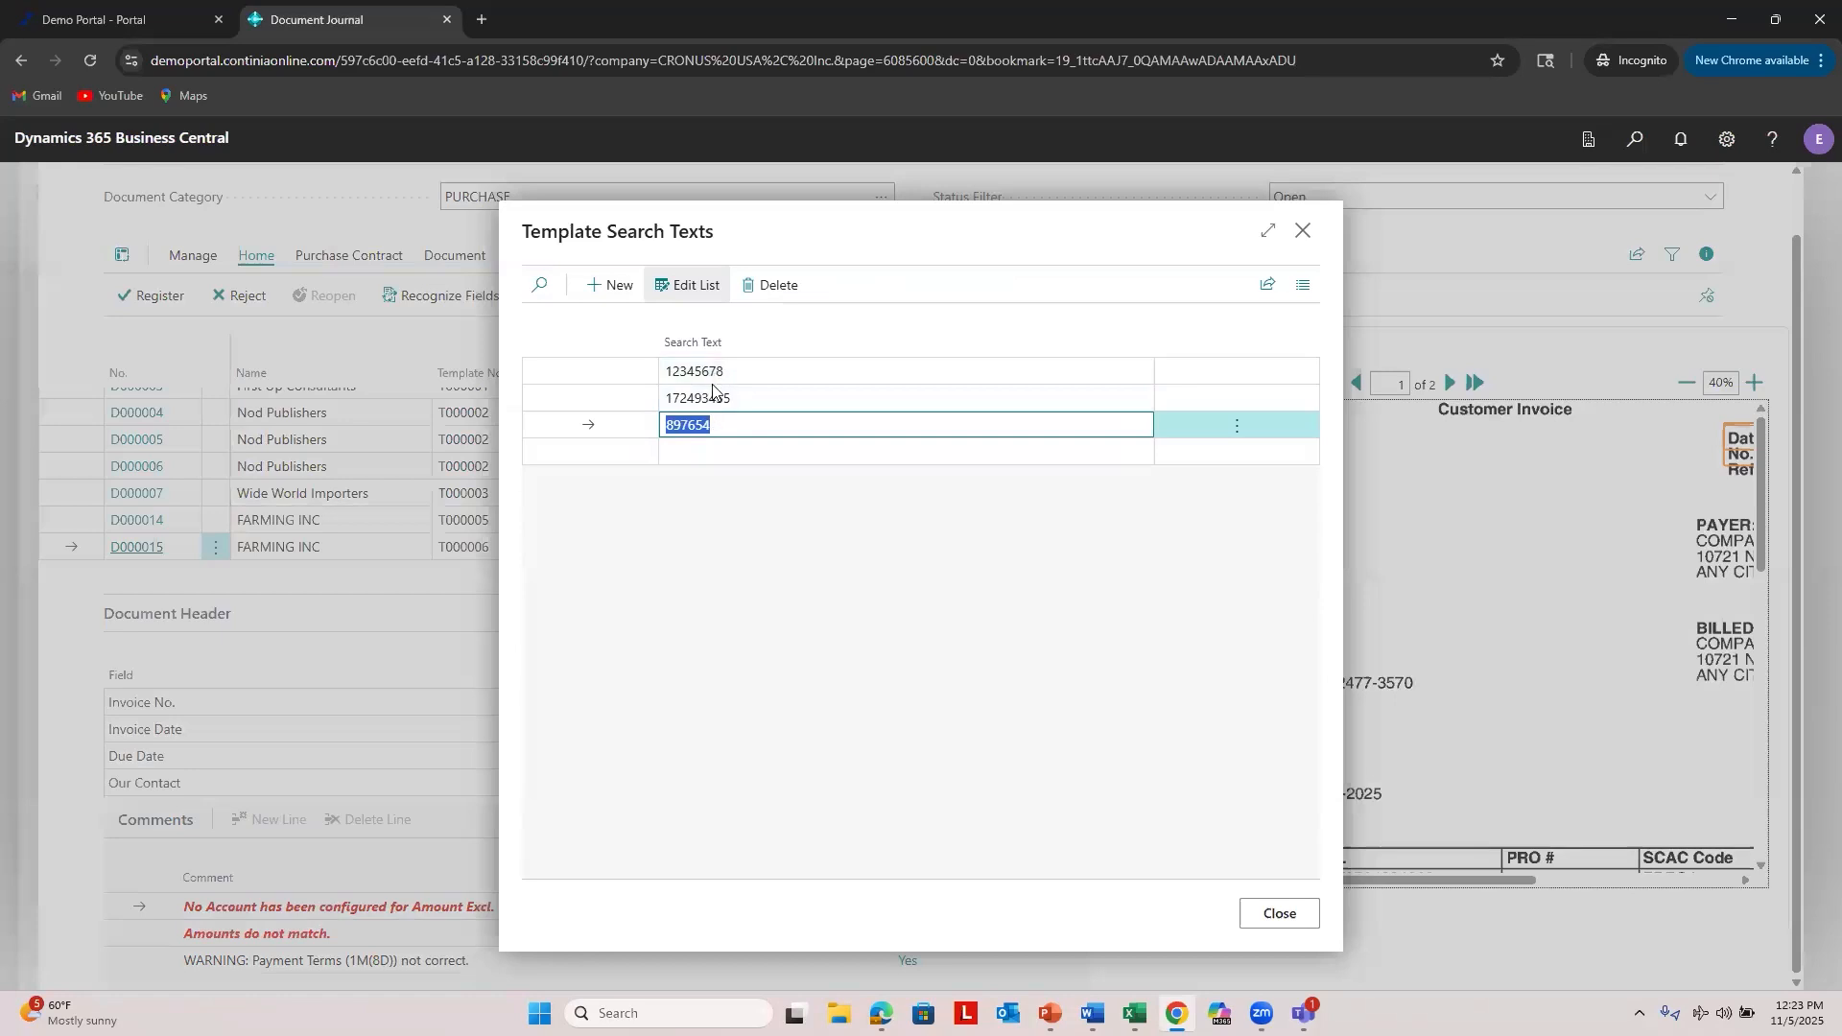
{"action": "left_click", "coordinate": [745, 374]}
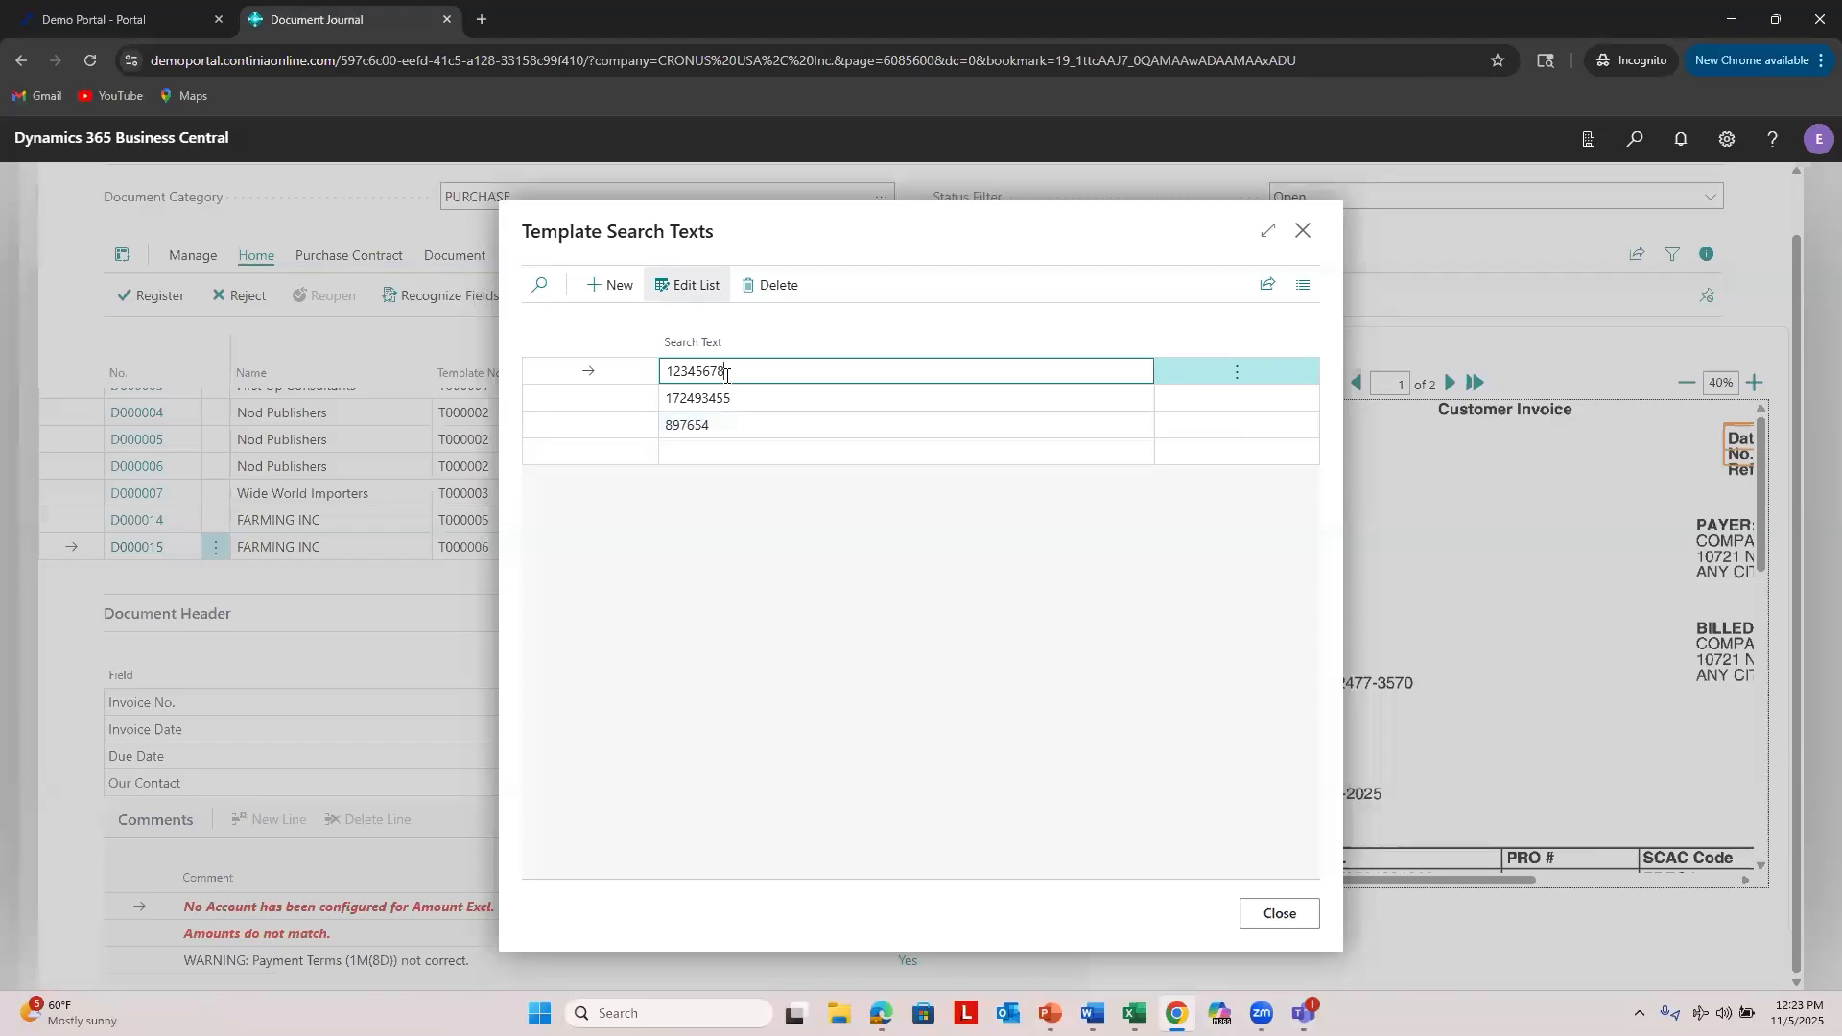
{"action": "left_click_drag", "start_coordinate": [725, 375], "coordinate": [646, 380]}
{"action": "left_click", "coordinate": [745, 399]}
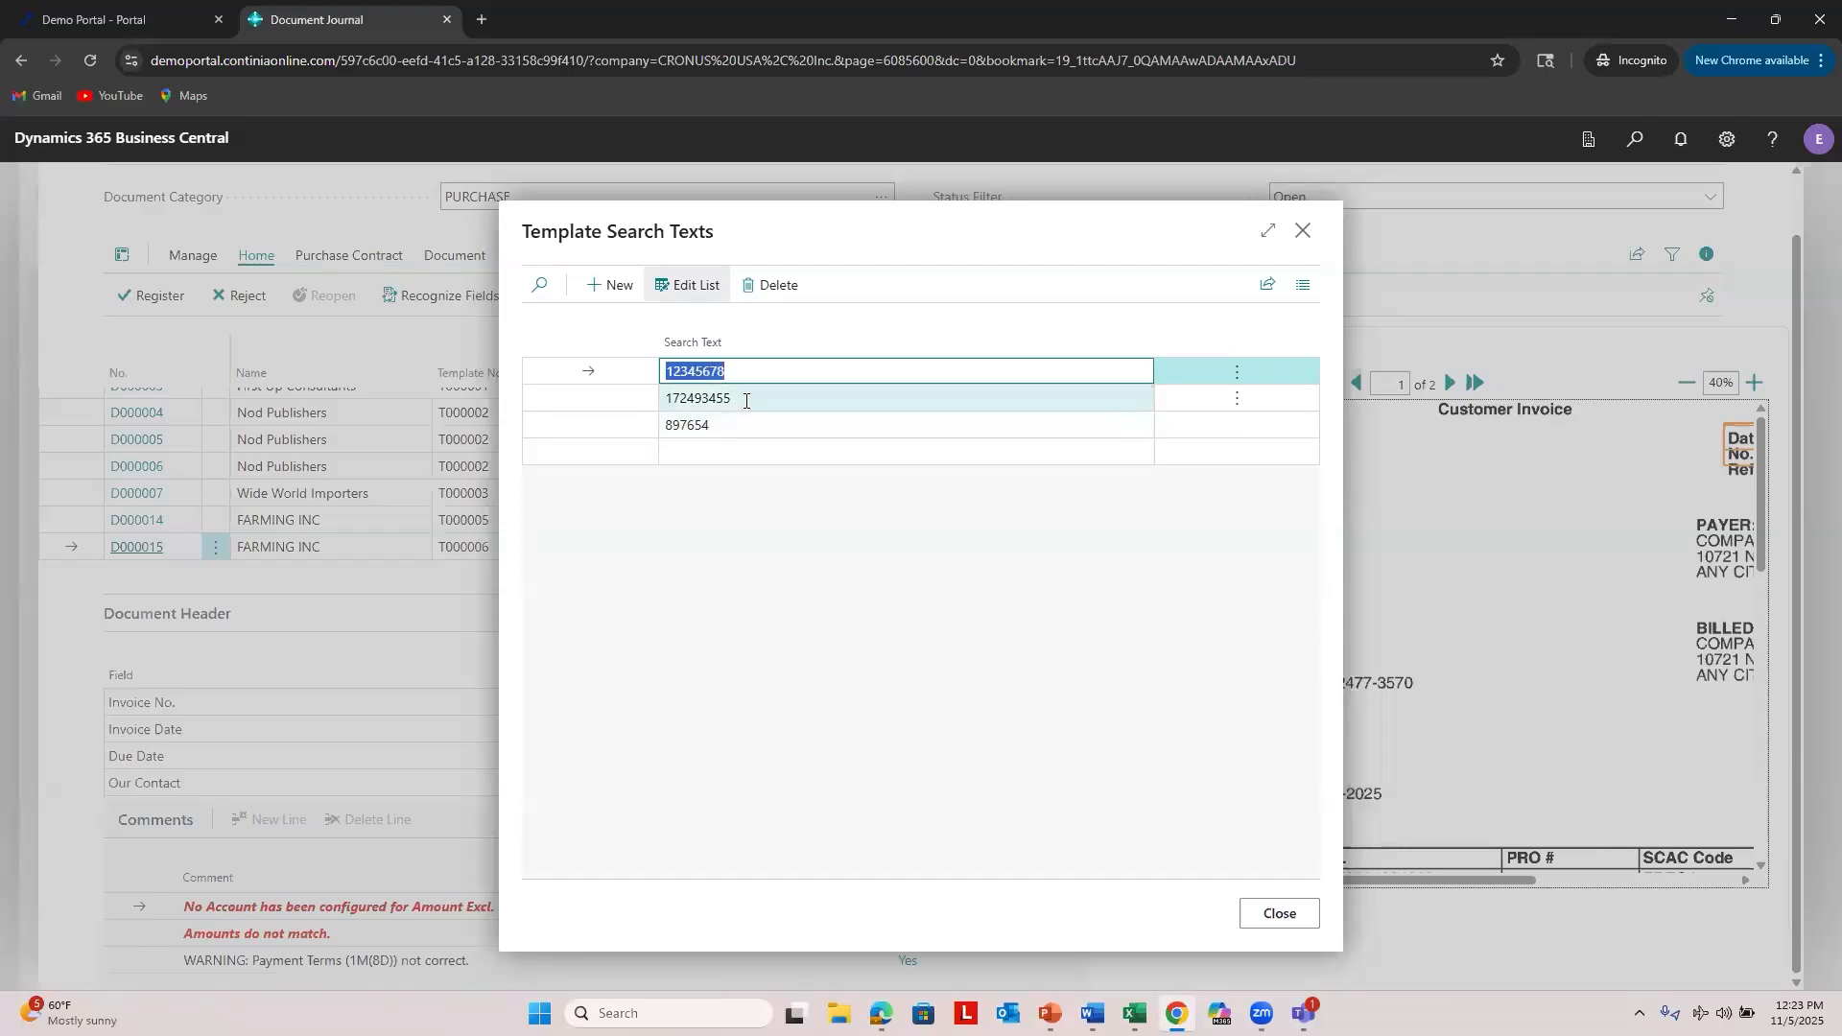
{"action": "left_click", "coordinate": [739, 428]}
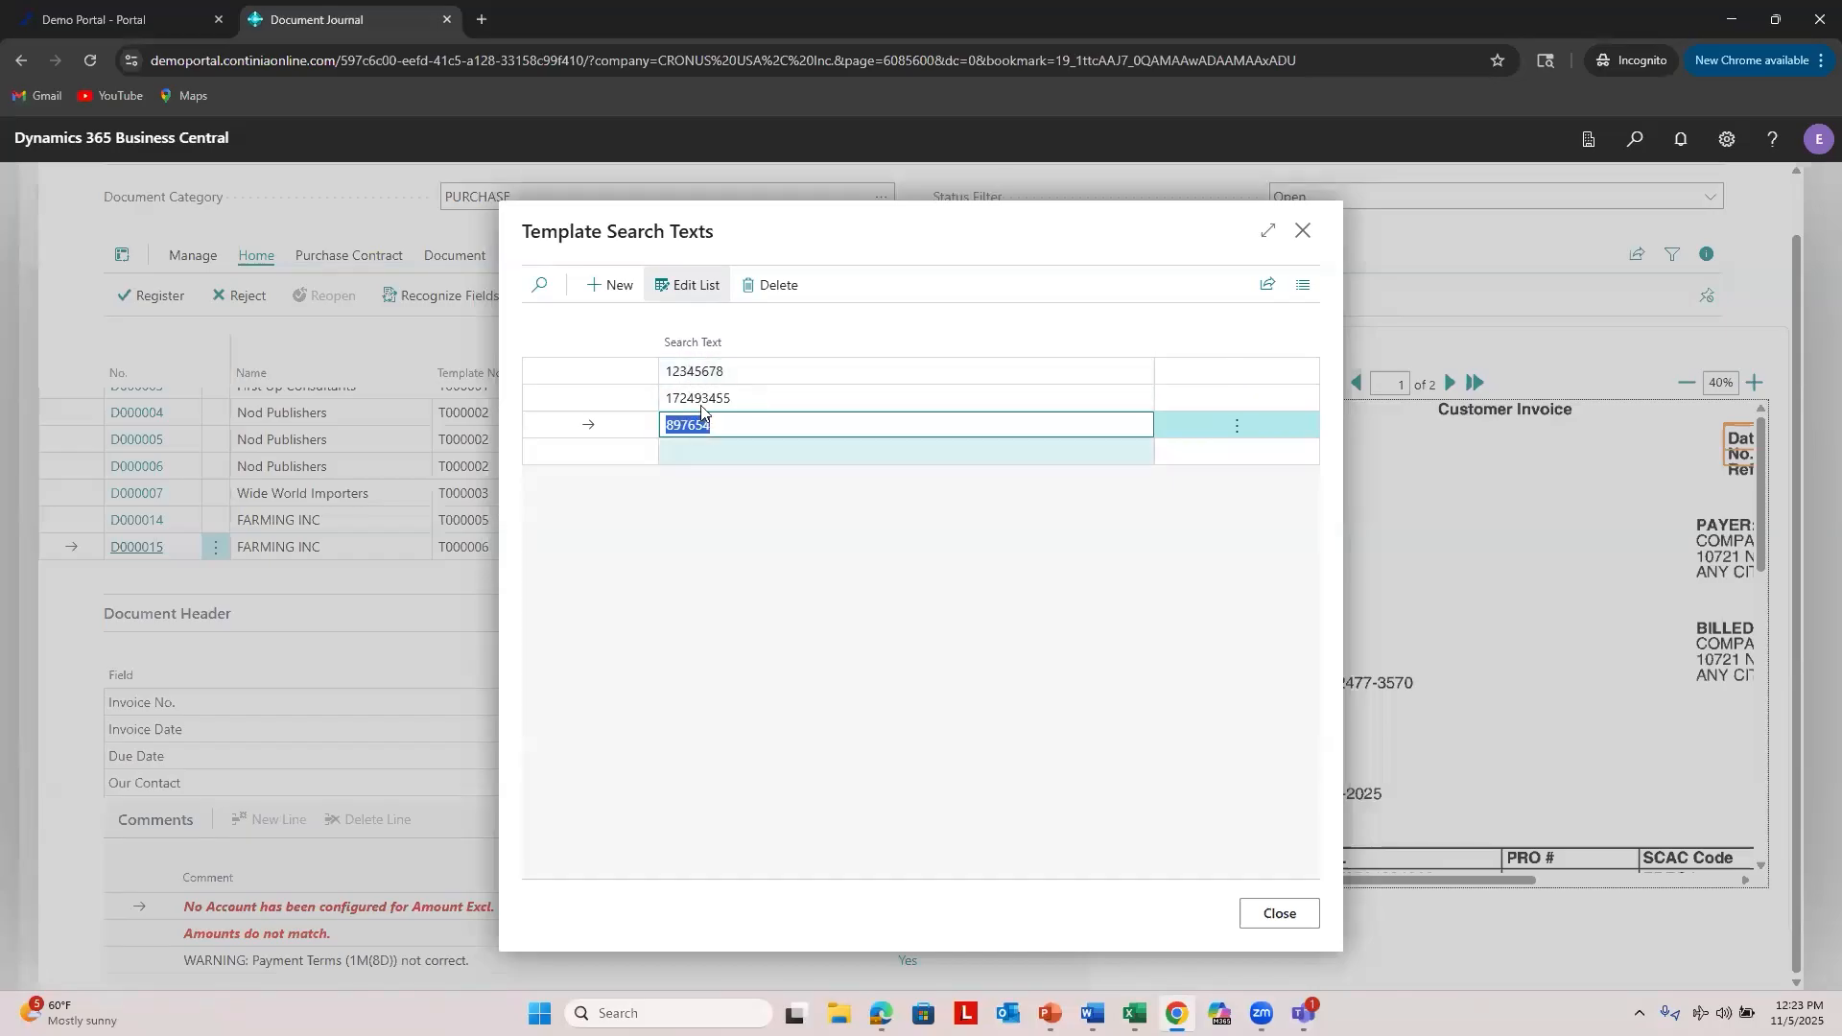
{"action": "left_click", "coordinate": [1261, 916]}
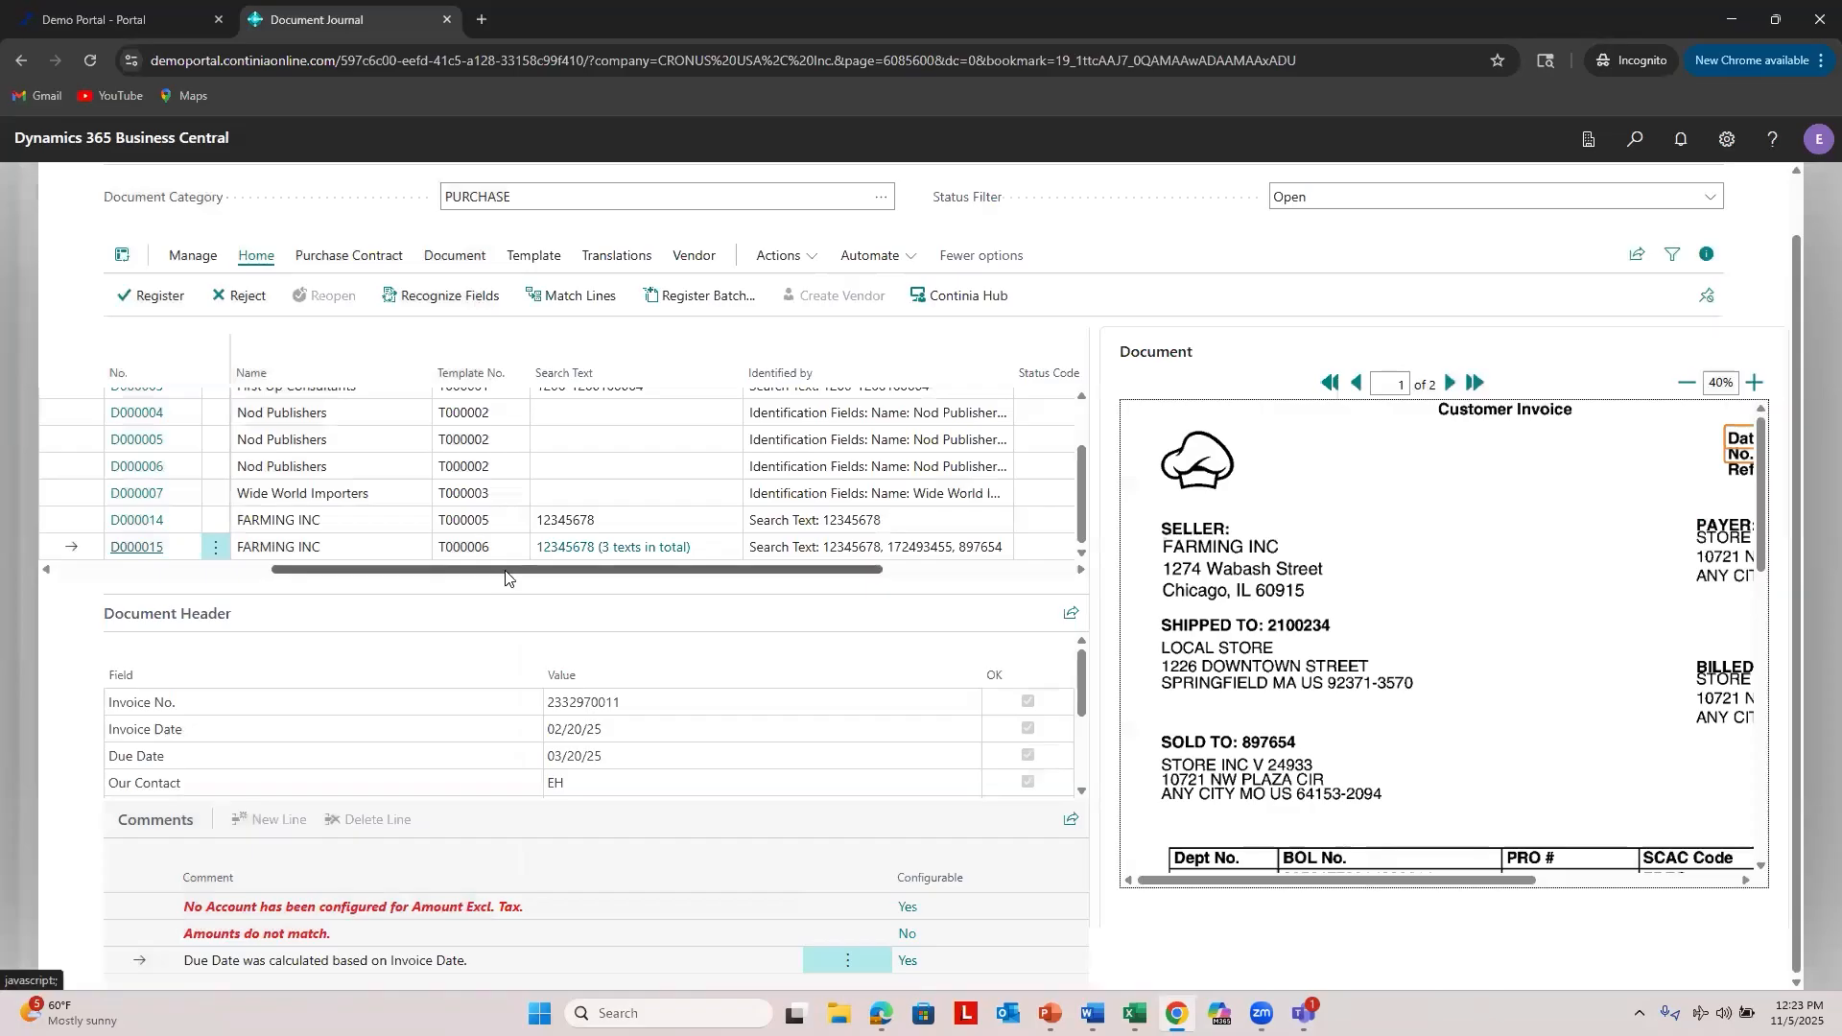
Step: Review the template search texts stored for D000014
{"action": "left_click_drag", "start_coordinate": [505, 573], "coordinate": [264, 578]}
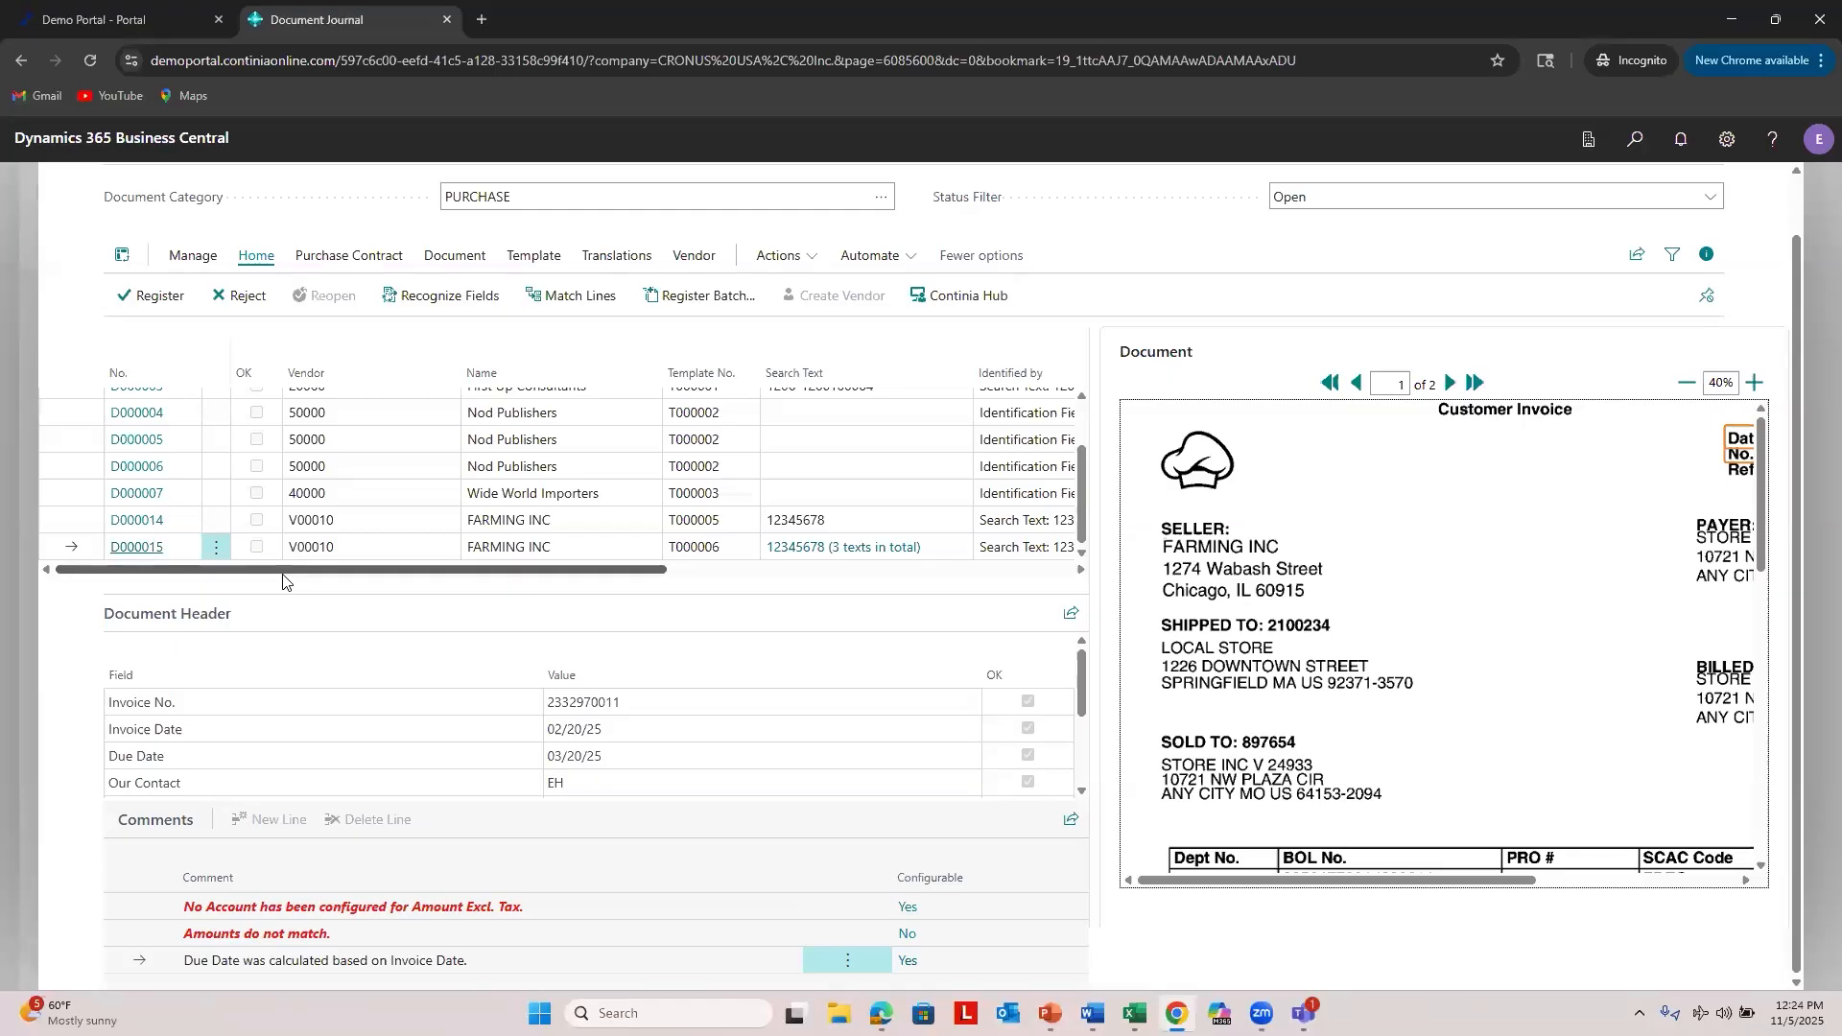
{"action": "left_click", "coordinate": [835, 520]}
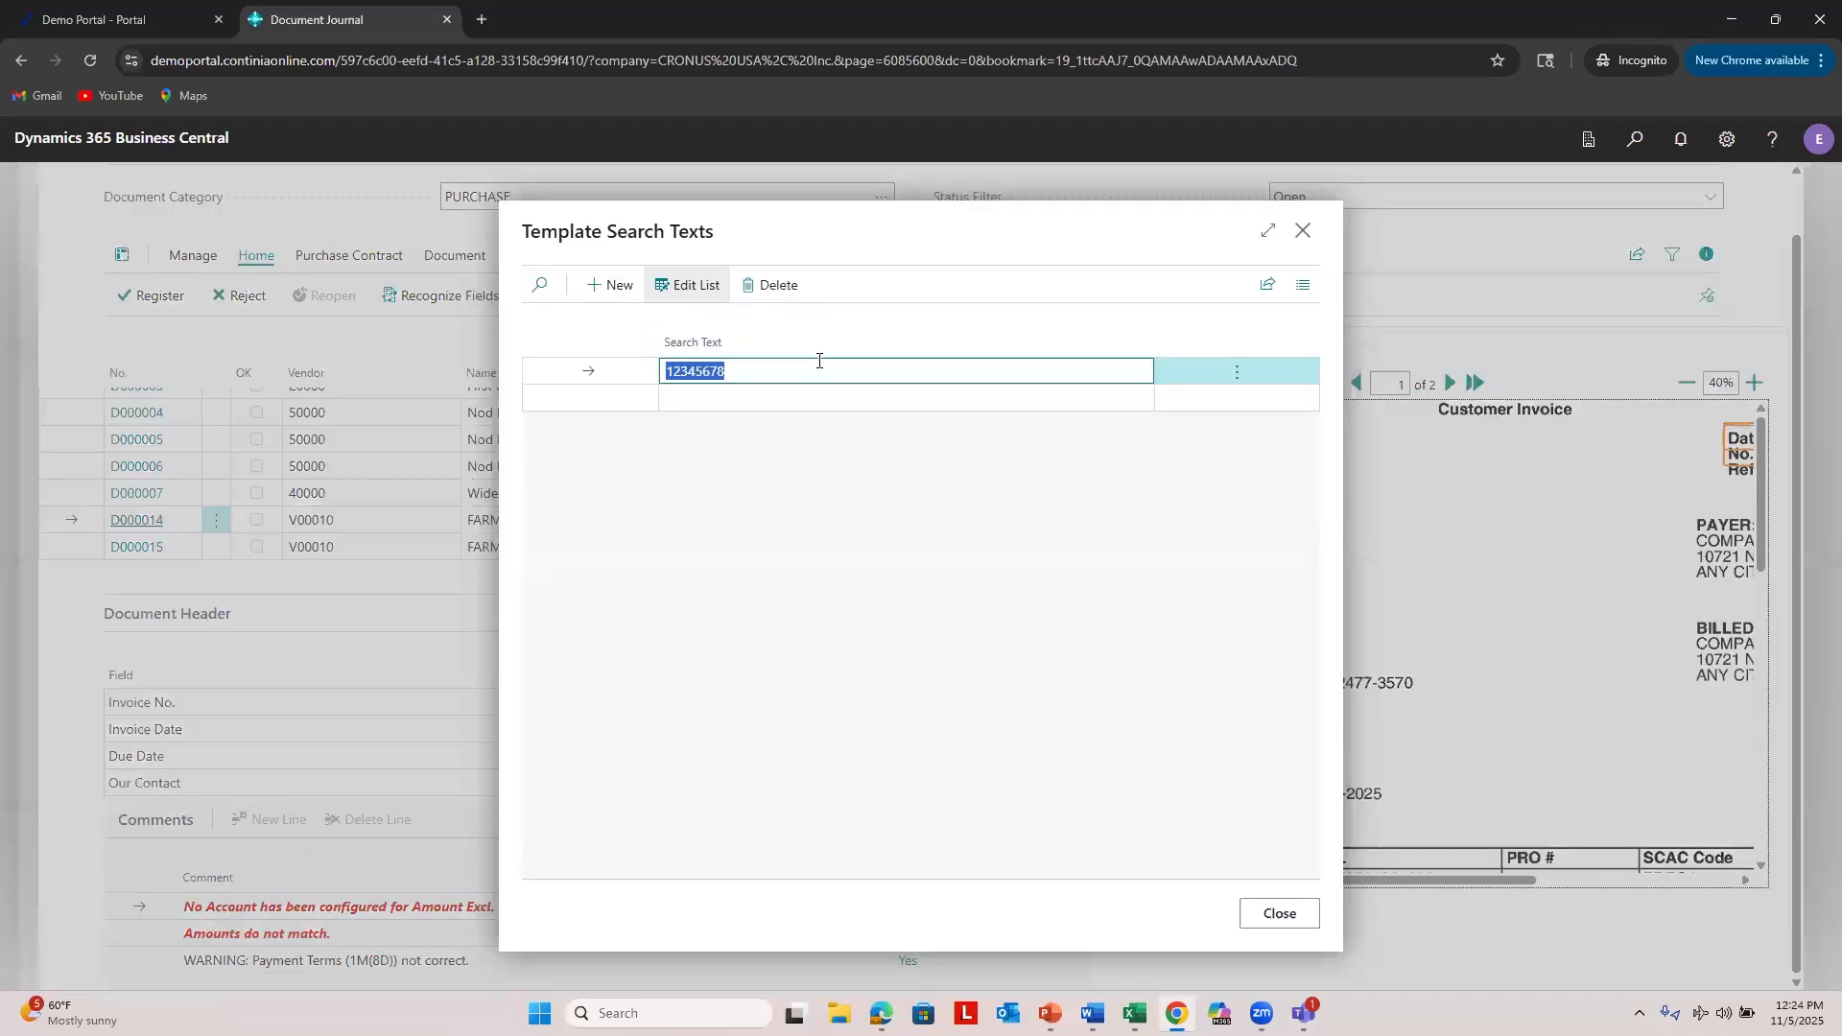
{"action": "left_click", "coordinate": [818, 365]}
{"action": "left_click", "coordinate": [1276, 914]}
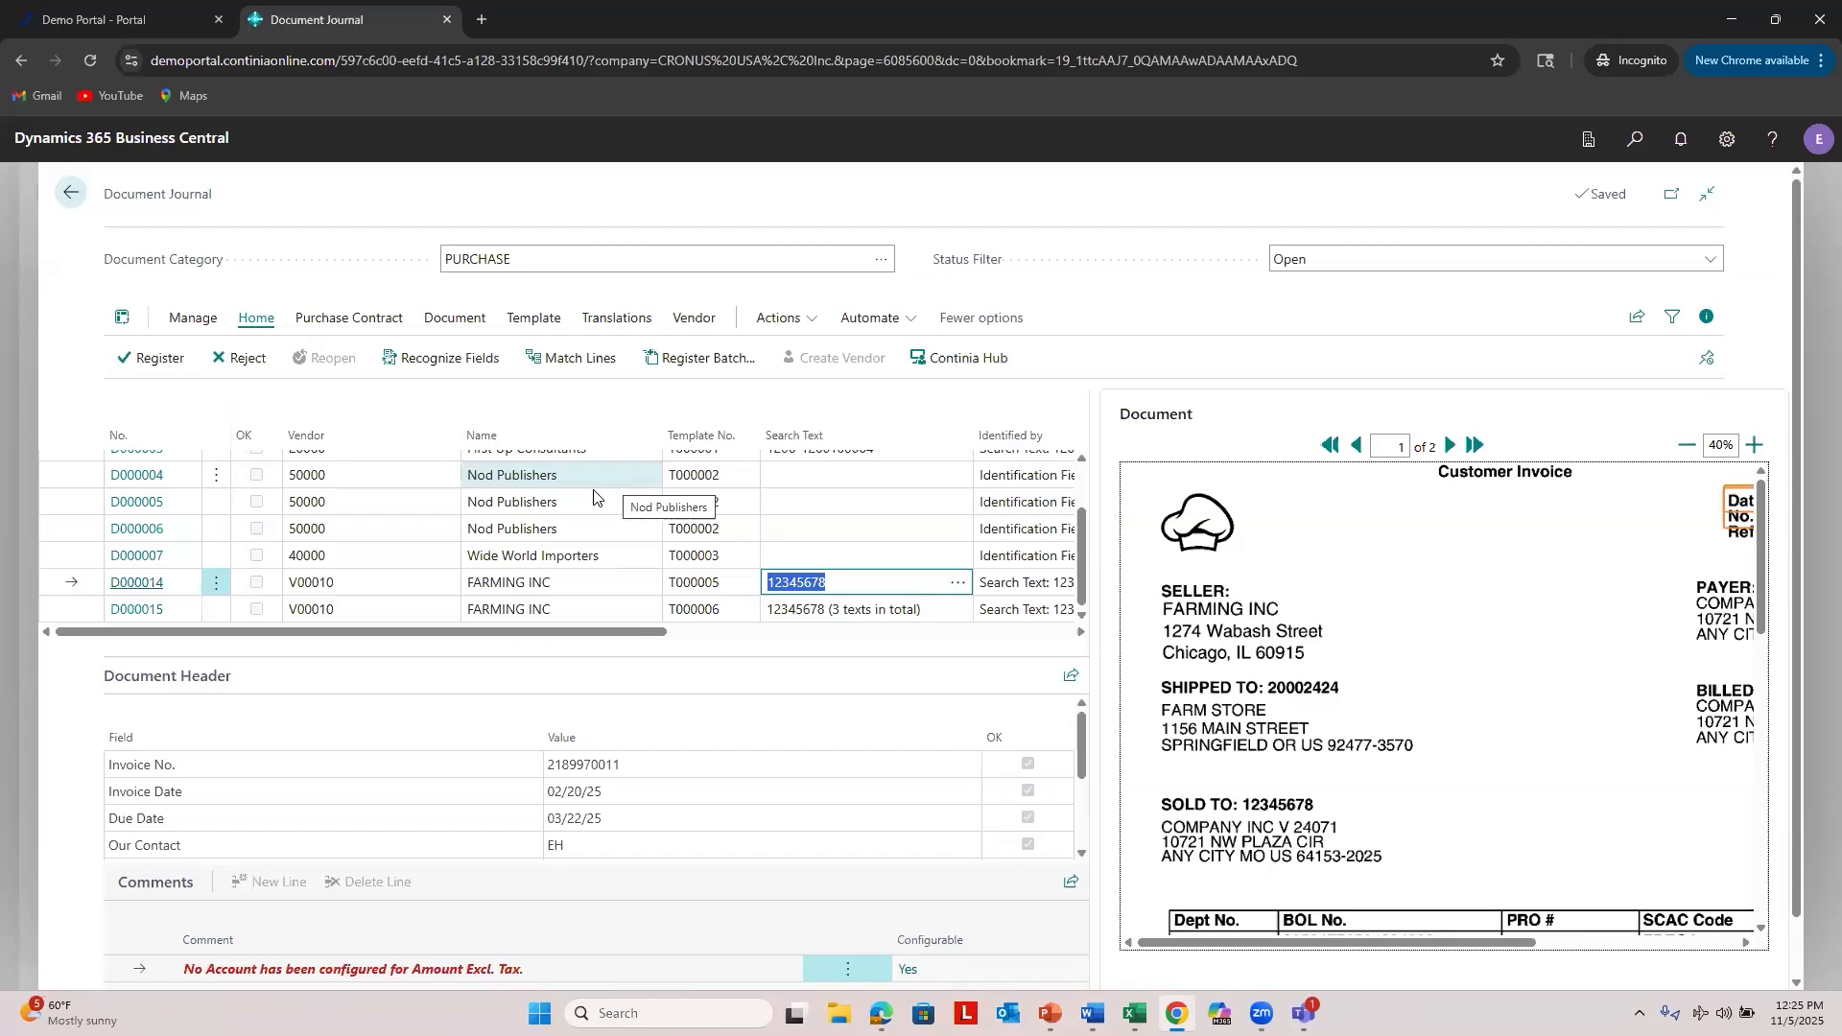
Step: Open line matching for D000014, examine the match overview, purchase receipt lines and order lines, and return to the Document Journal
{"action": "scroll", "coordinate": [582, 525], "scroll_direction": "up", "scroll_amount": 2}
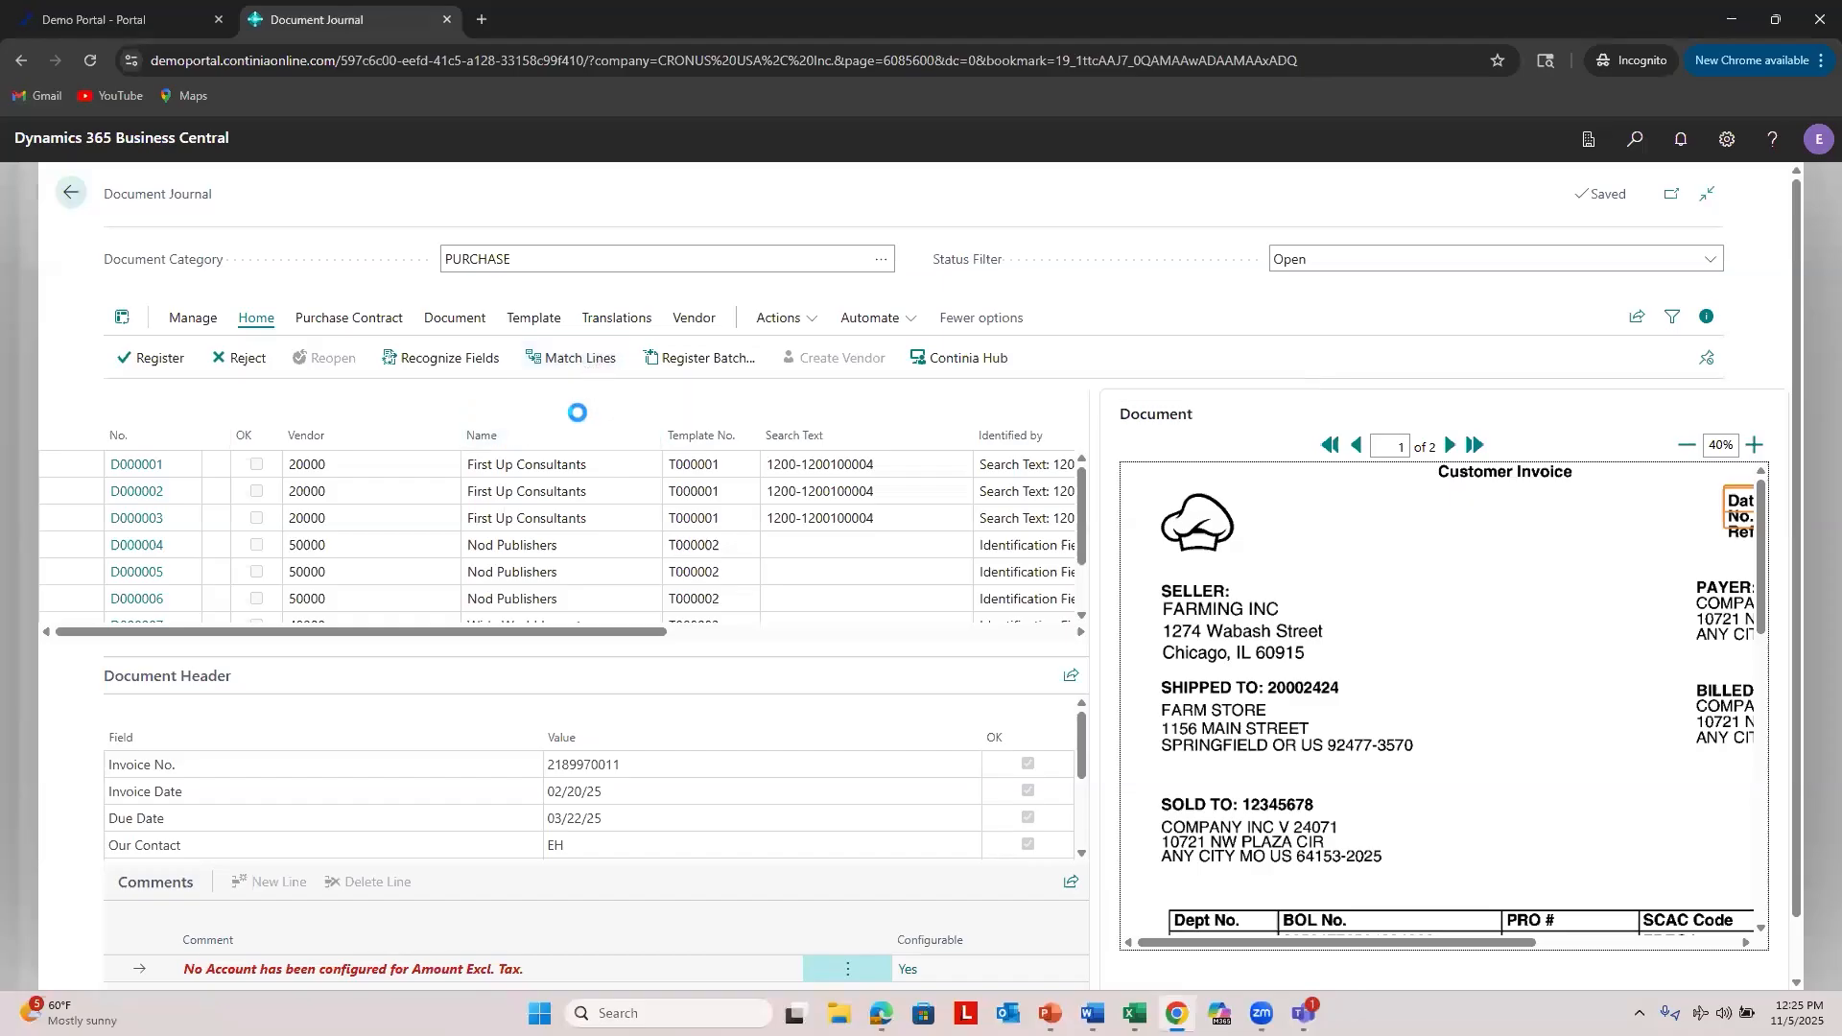
{"action": "left_click", "coordinate": [539, 466]}
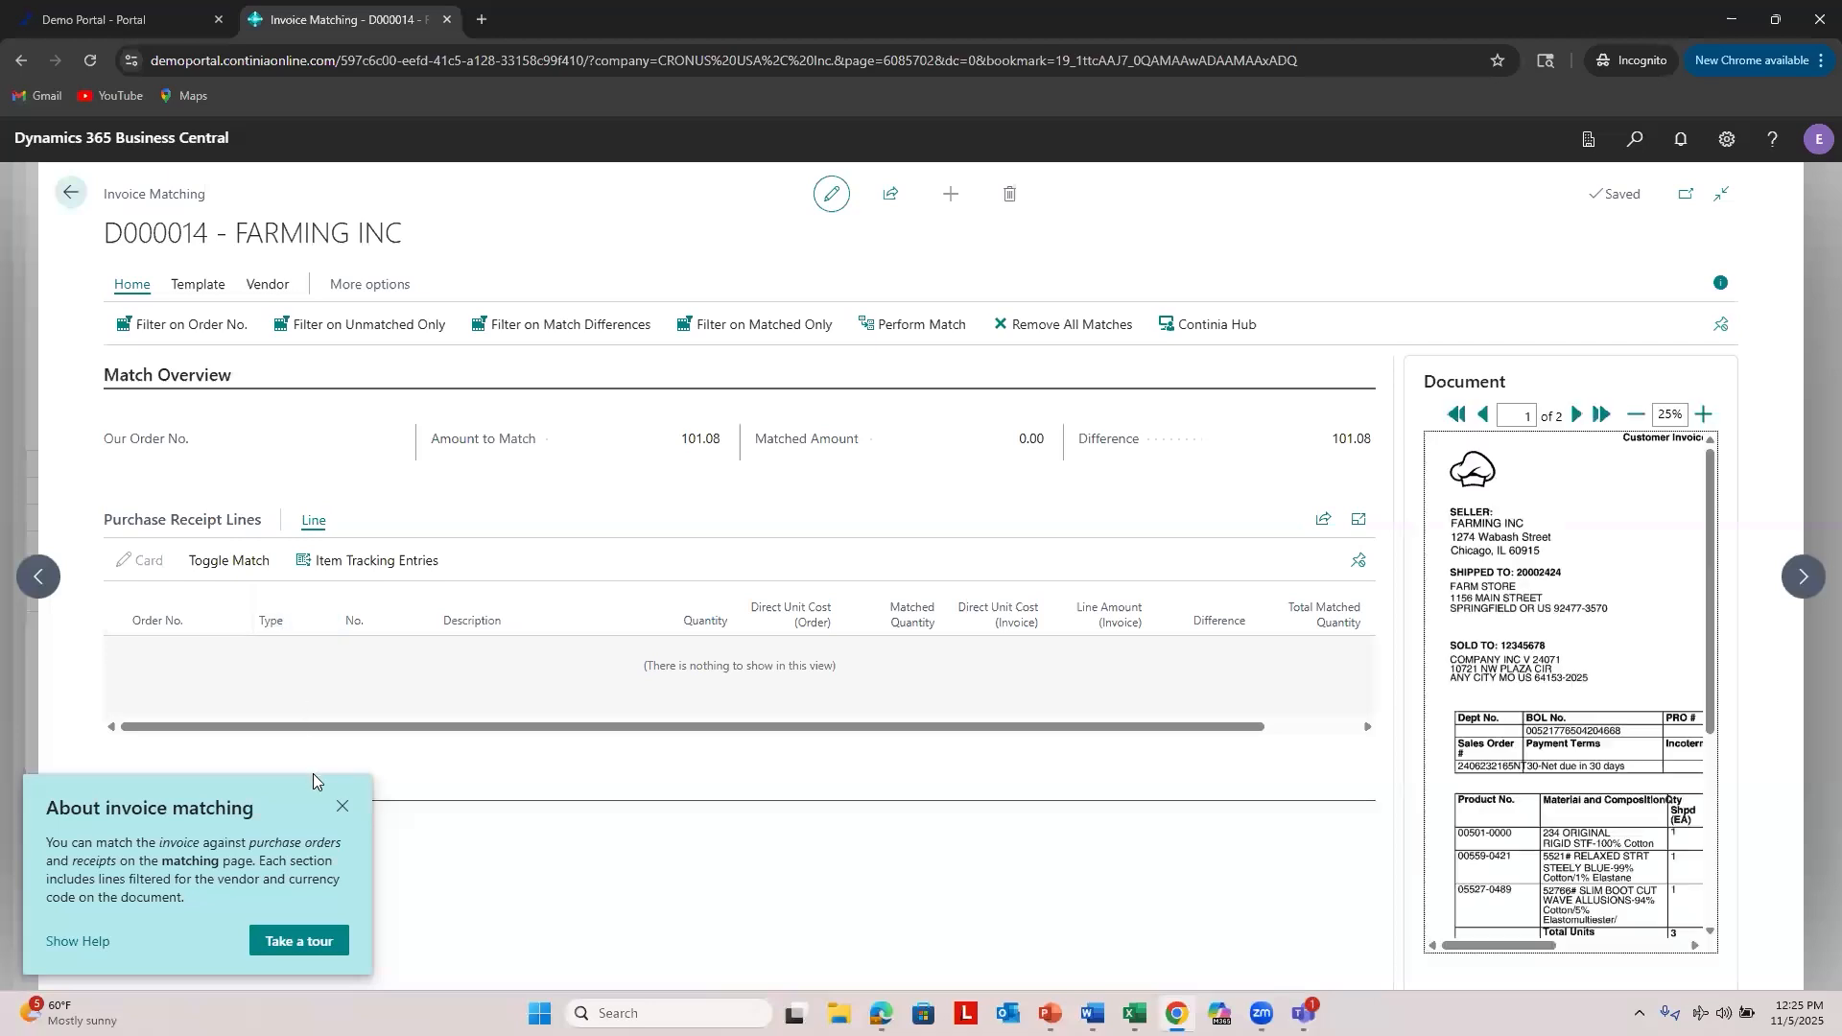
{"action": "left_click", "coordinate": [336, 806]}
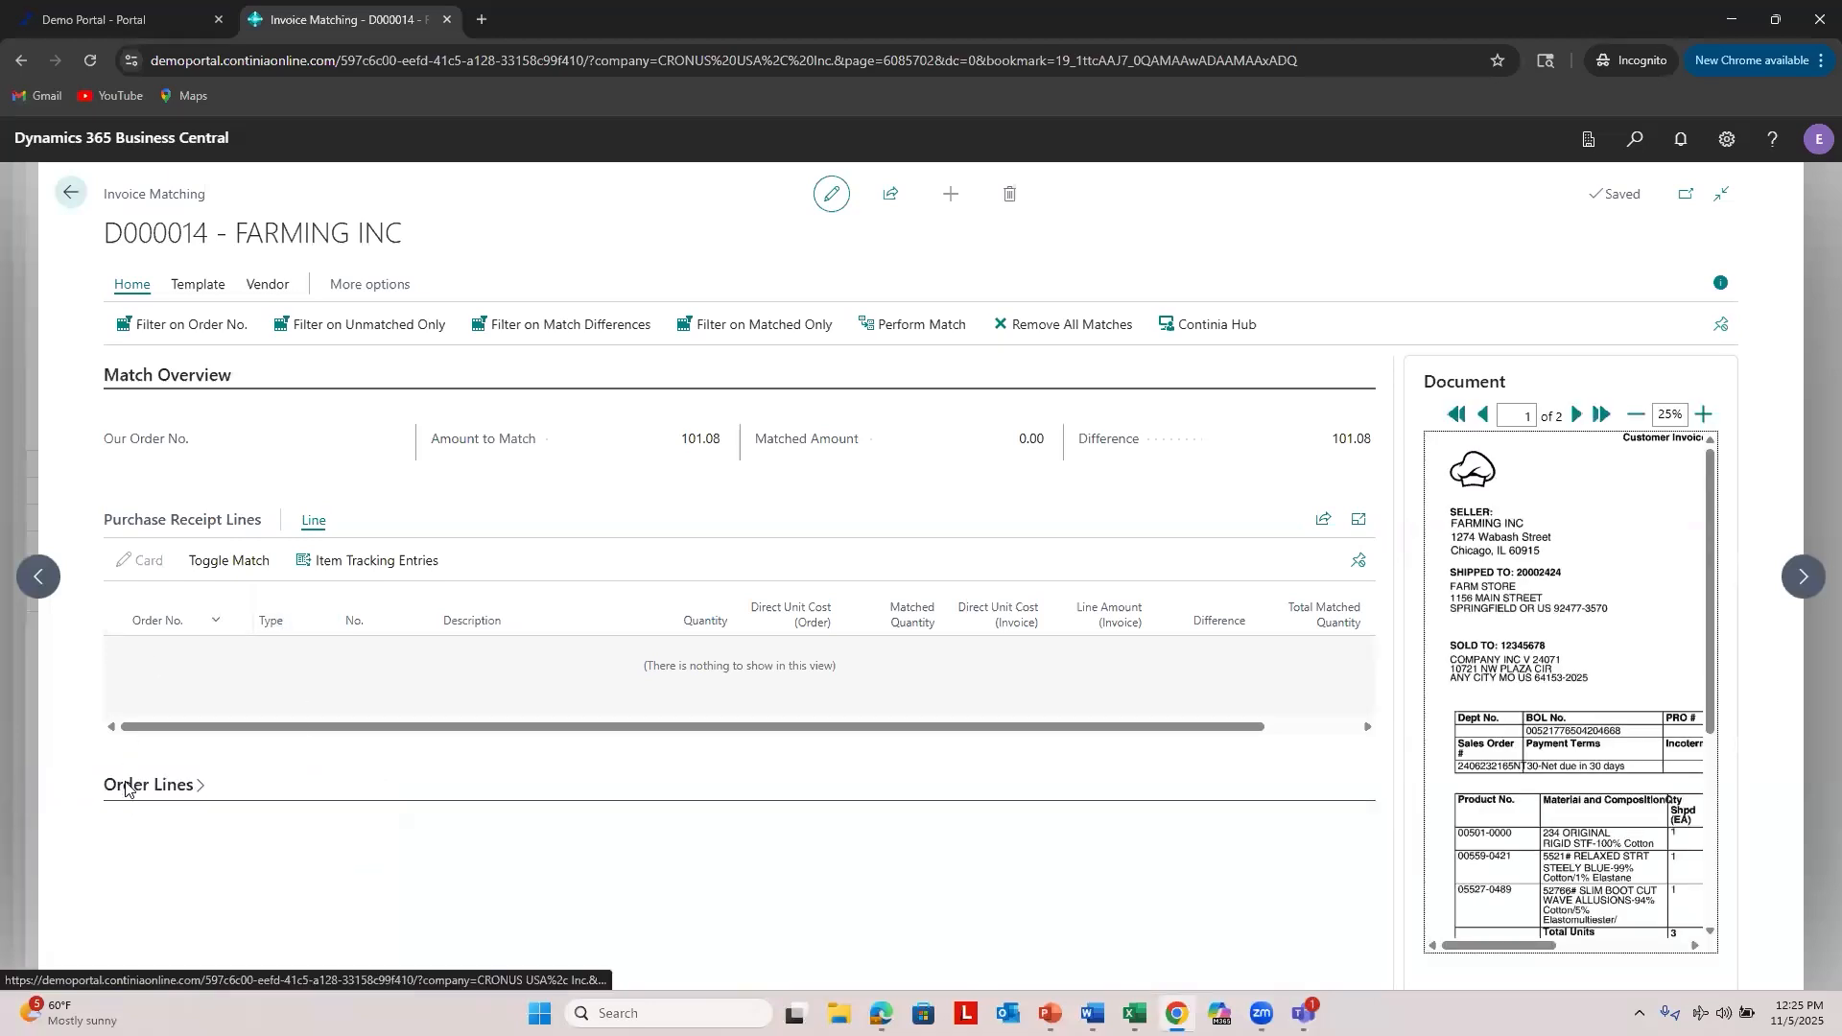
{"action": "scroll", "coordinate": [363, 429], "scroll_direction": "down", "scroll_amount": 1}
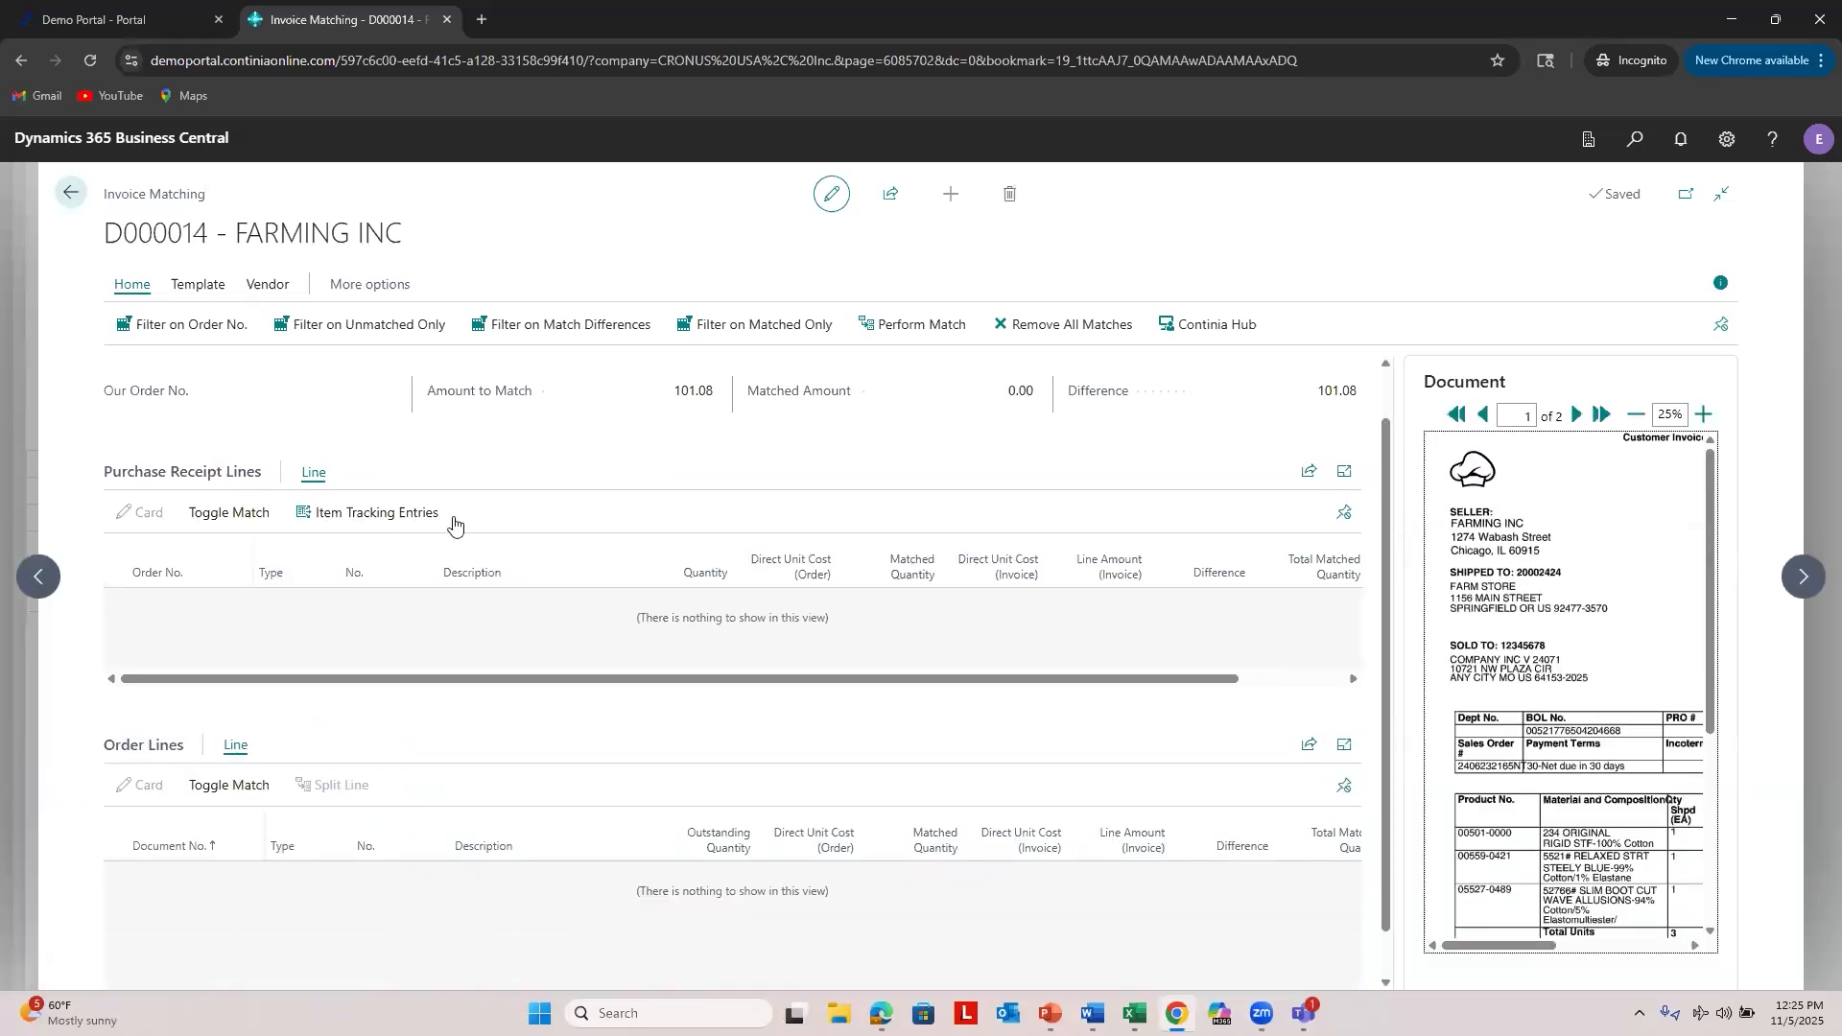
{"action": "scroll", "coordinate": [359, 545], "scroll_direction": "up", "scroll_amount": 1}
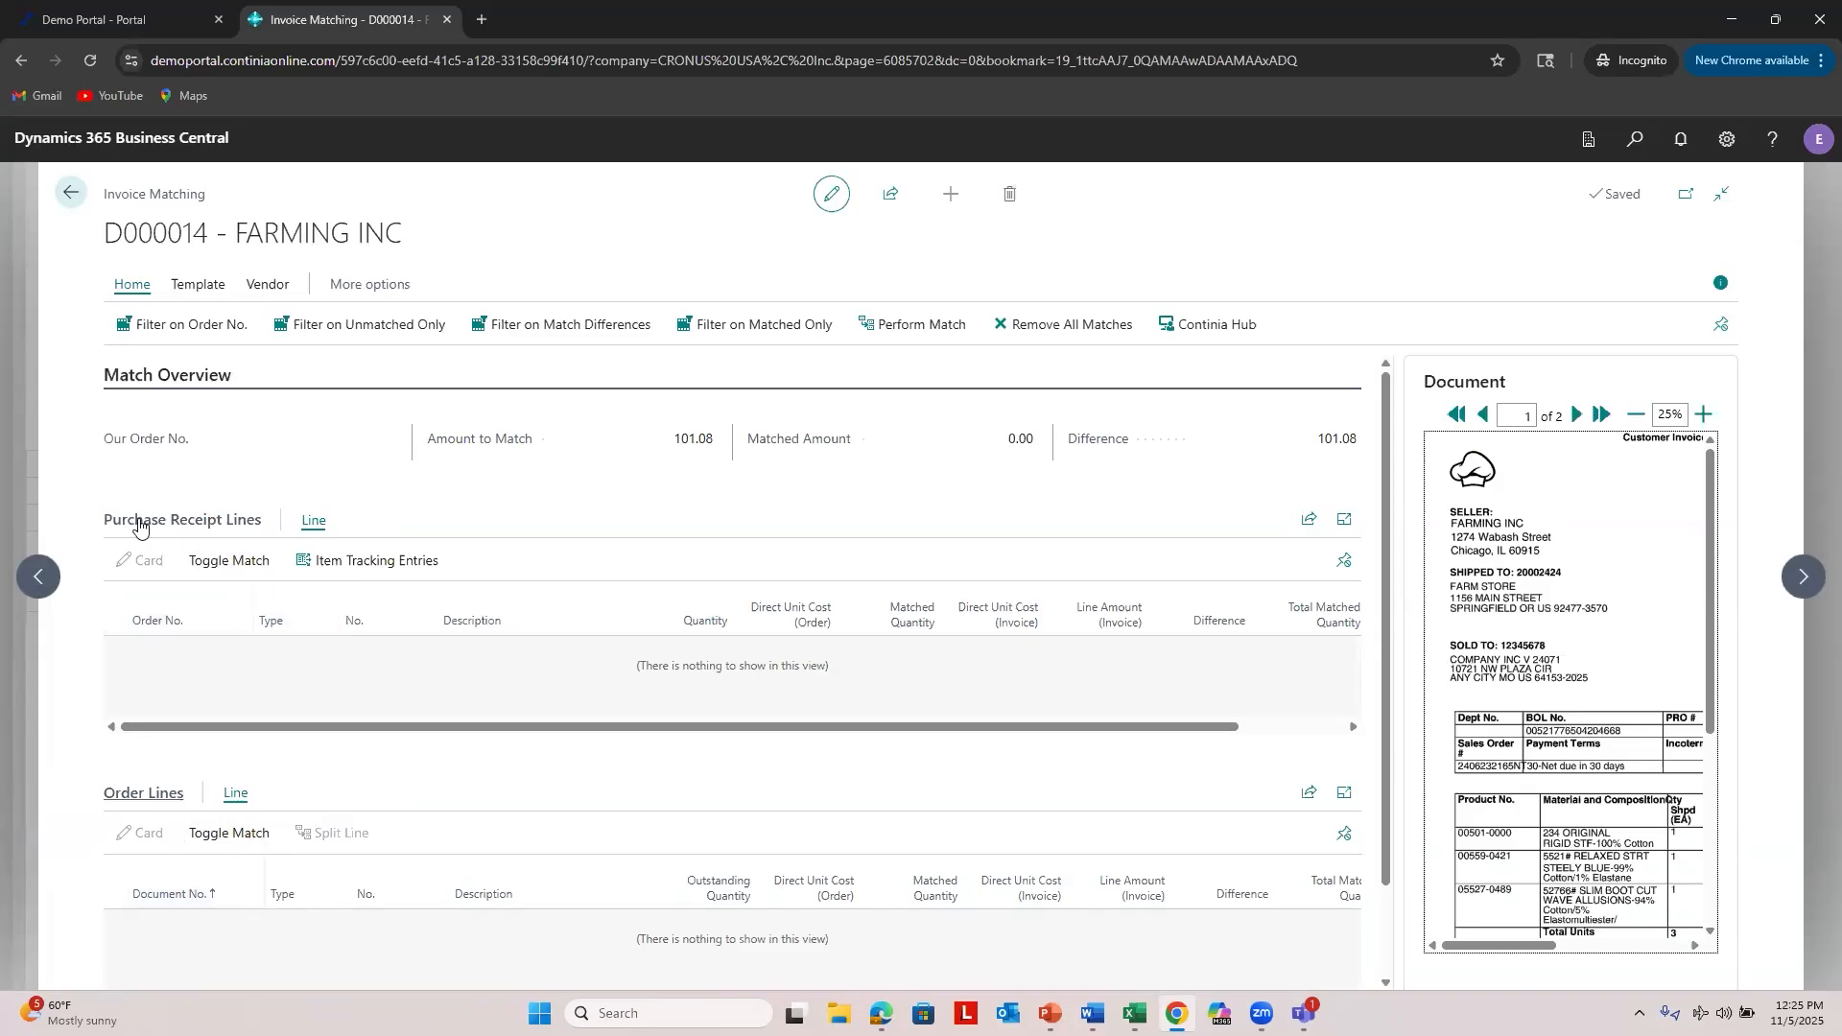
{"action": "scroll", "coordinate": [168, 533], "scroll_direction": "down", "scroll_amount": 1}
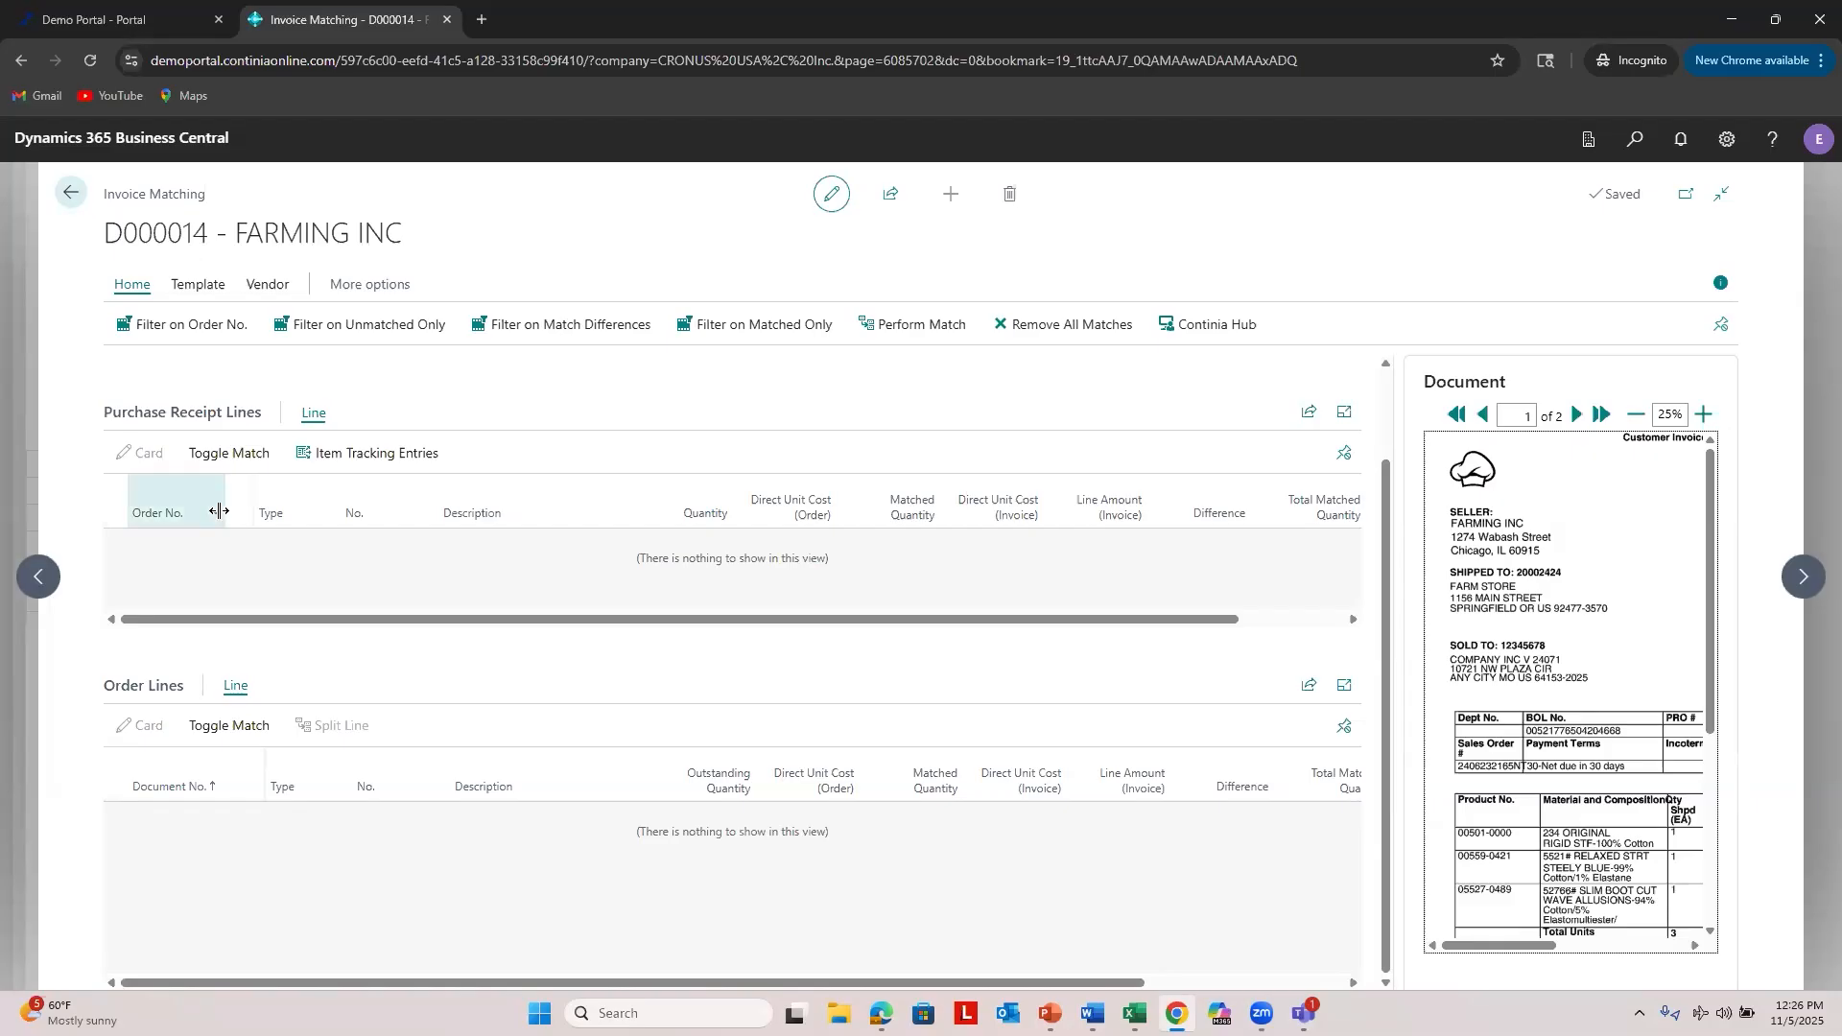
{"action": "scroll", "coordinate": [469, 802], "scroll_direction": "up", "scroll_amount": 2}
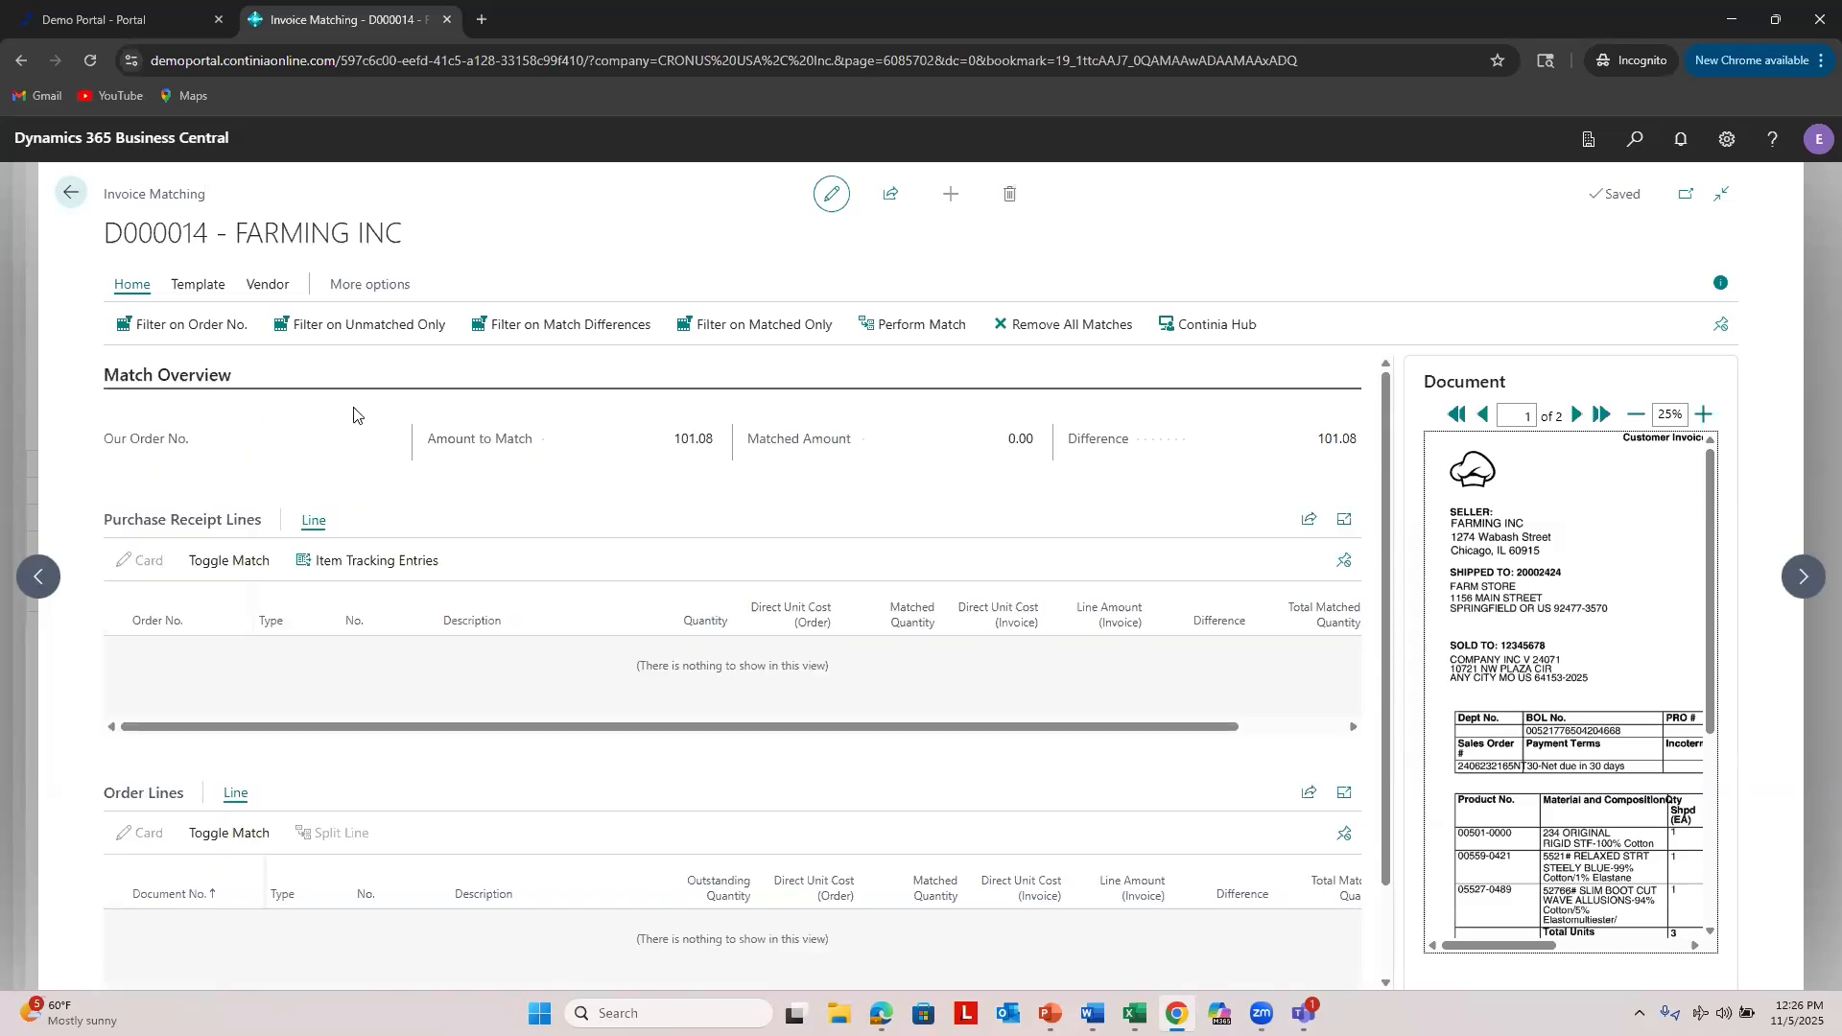
{"action": "left_click", "coordinate": [71, 194]}
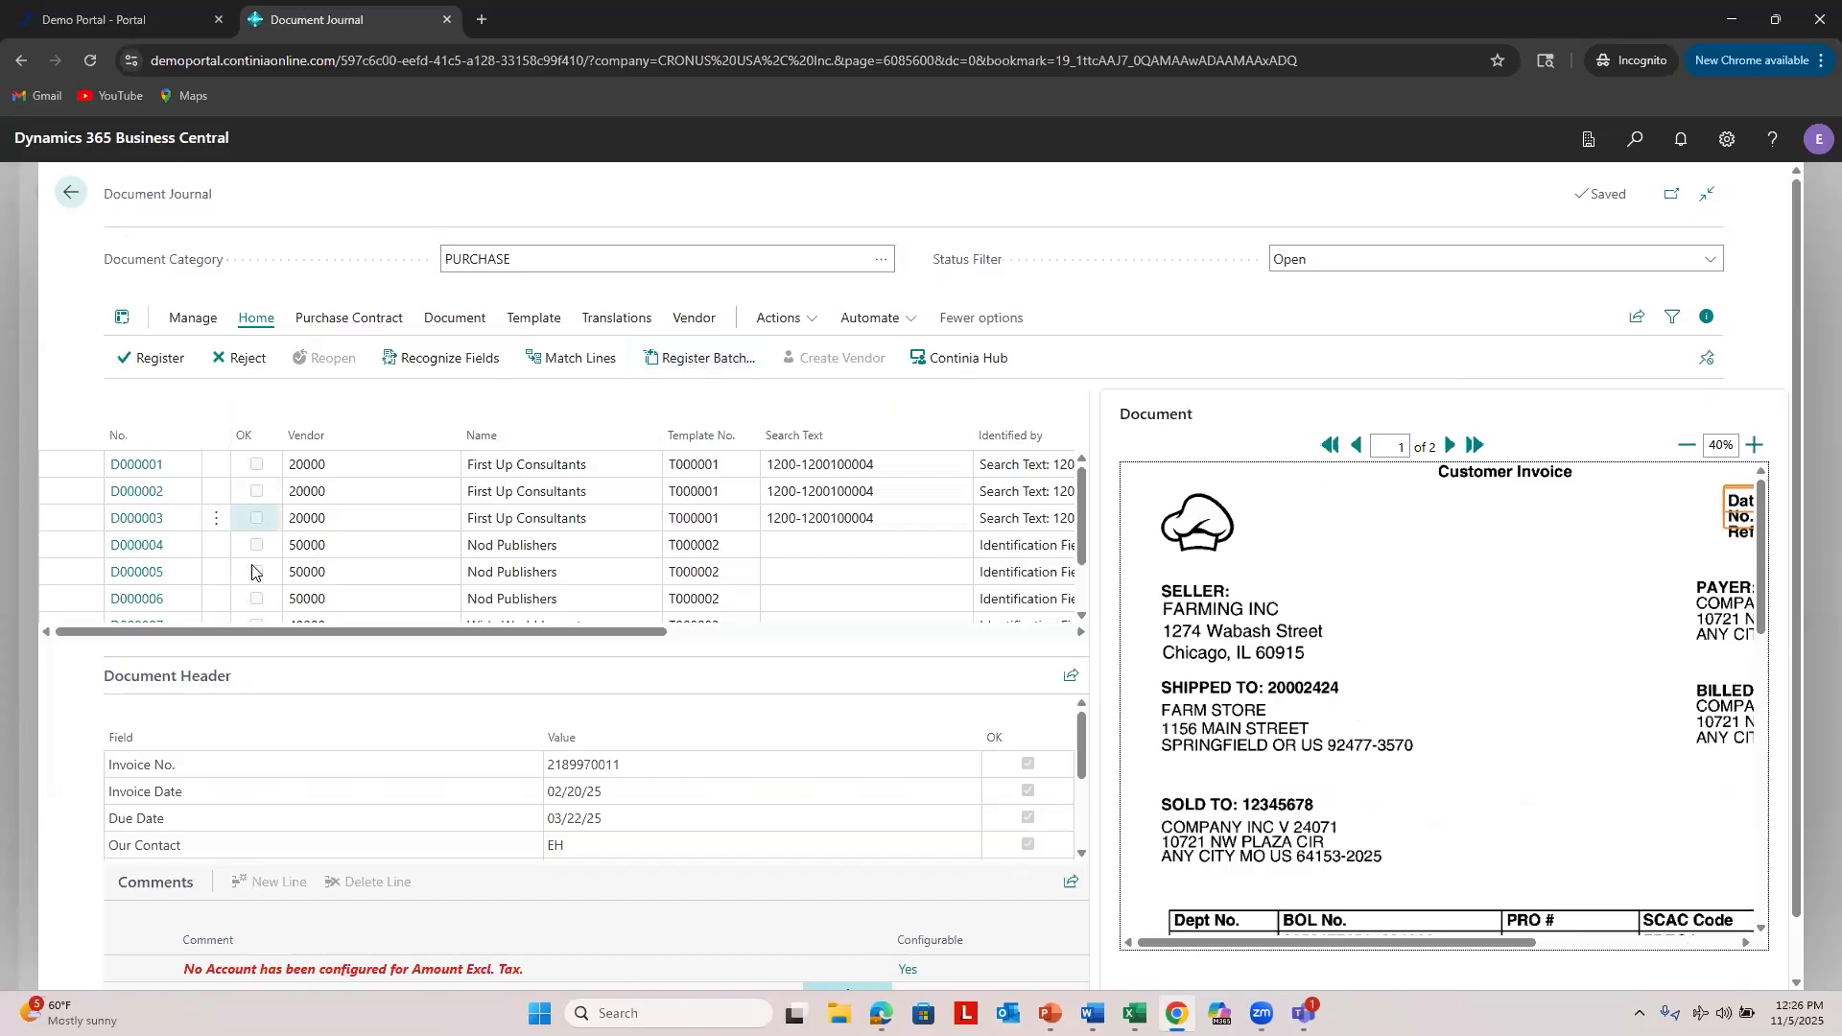
Step: Select the three First Up Consultants documents D000001, D000002 and D000003 together in the journal
{"action": "left_click", "coordinate": [223, 469]}
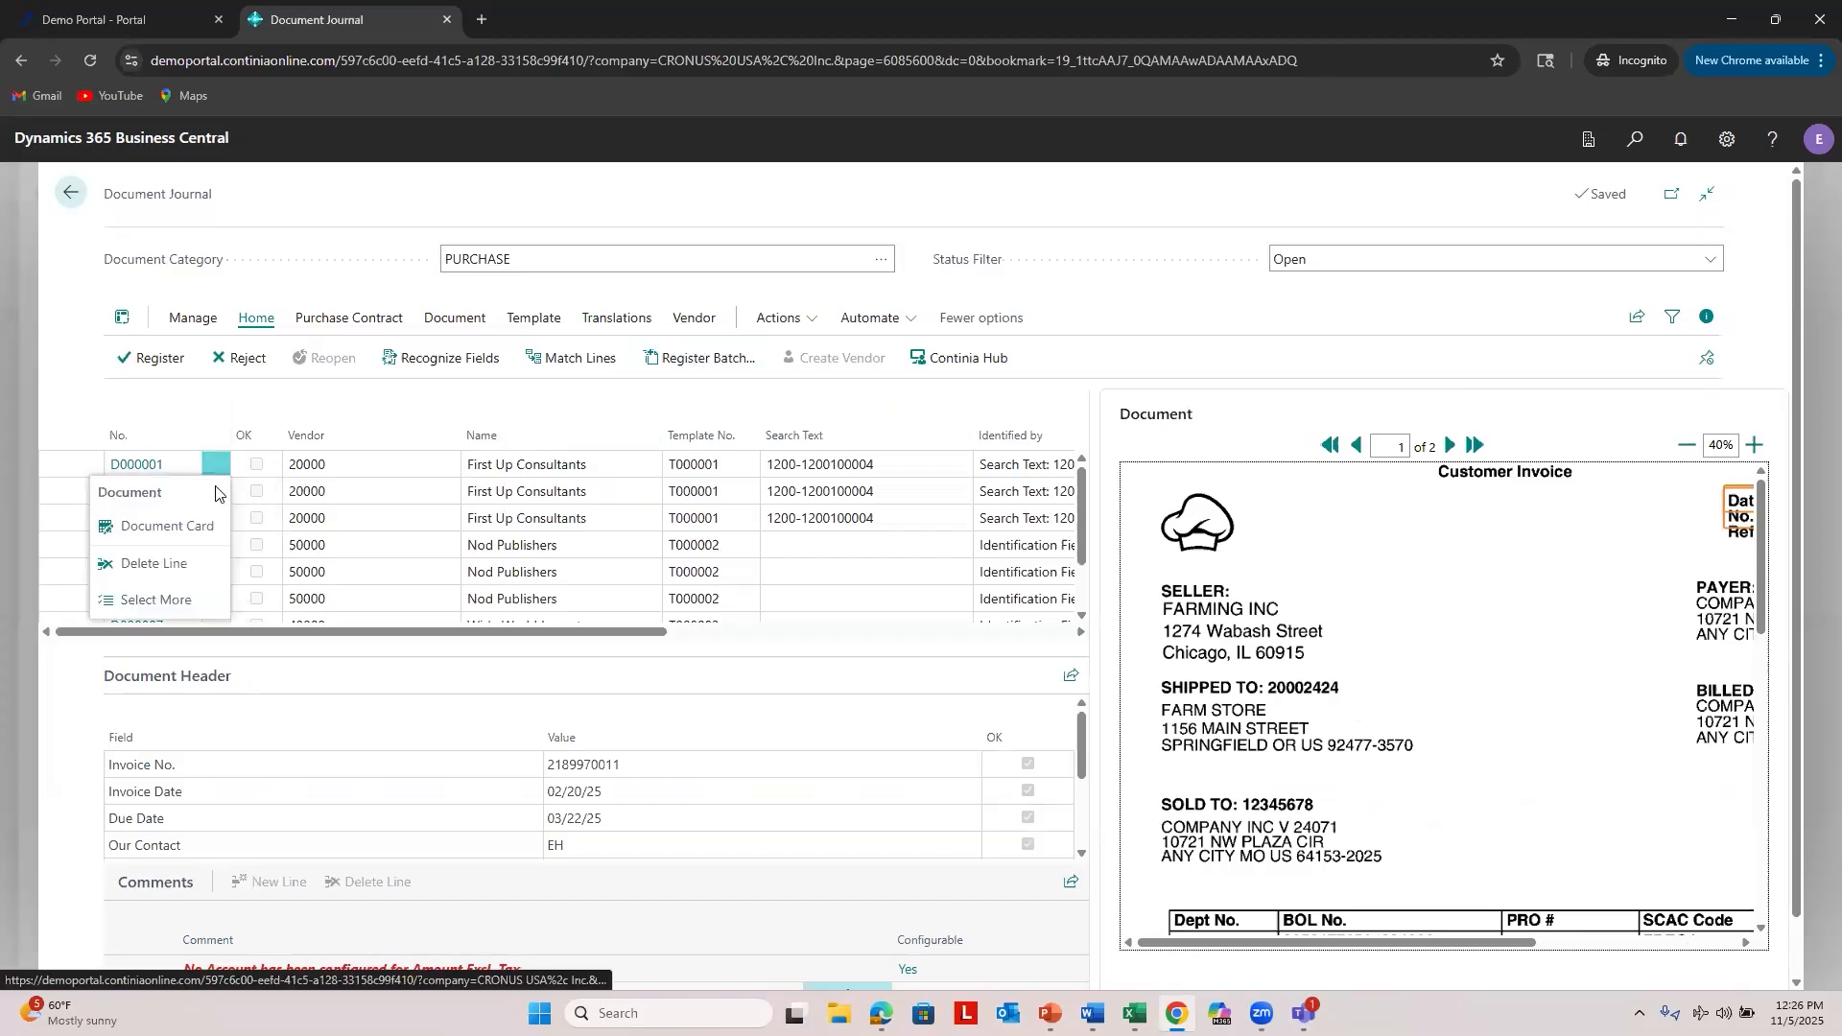
{"action": "left_click", "coordinate": [182, 597]}
{"action": "left_click", "coordinate": [122, 492]}
{"action": "left_click", "coordinate": [122, 519]}
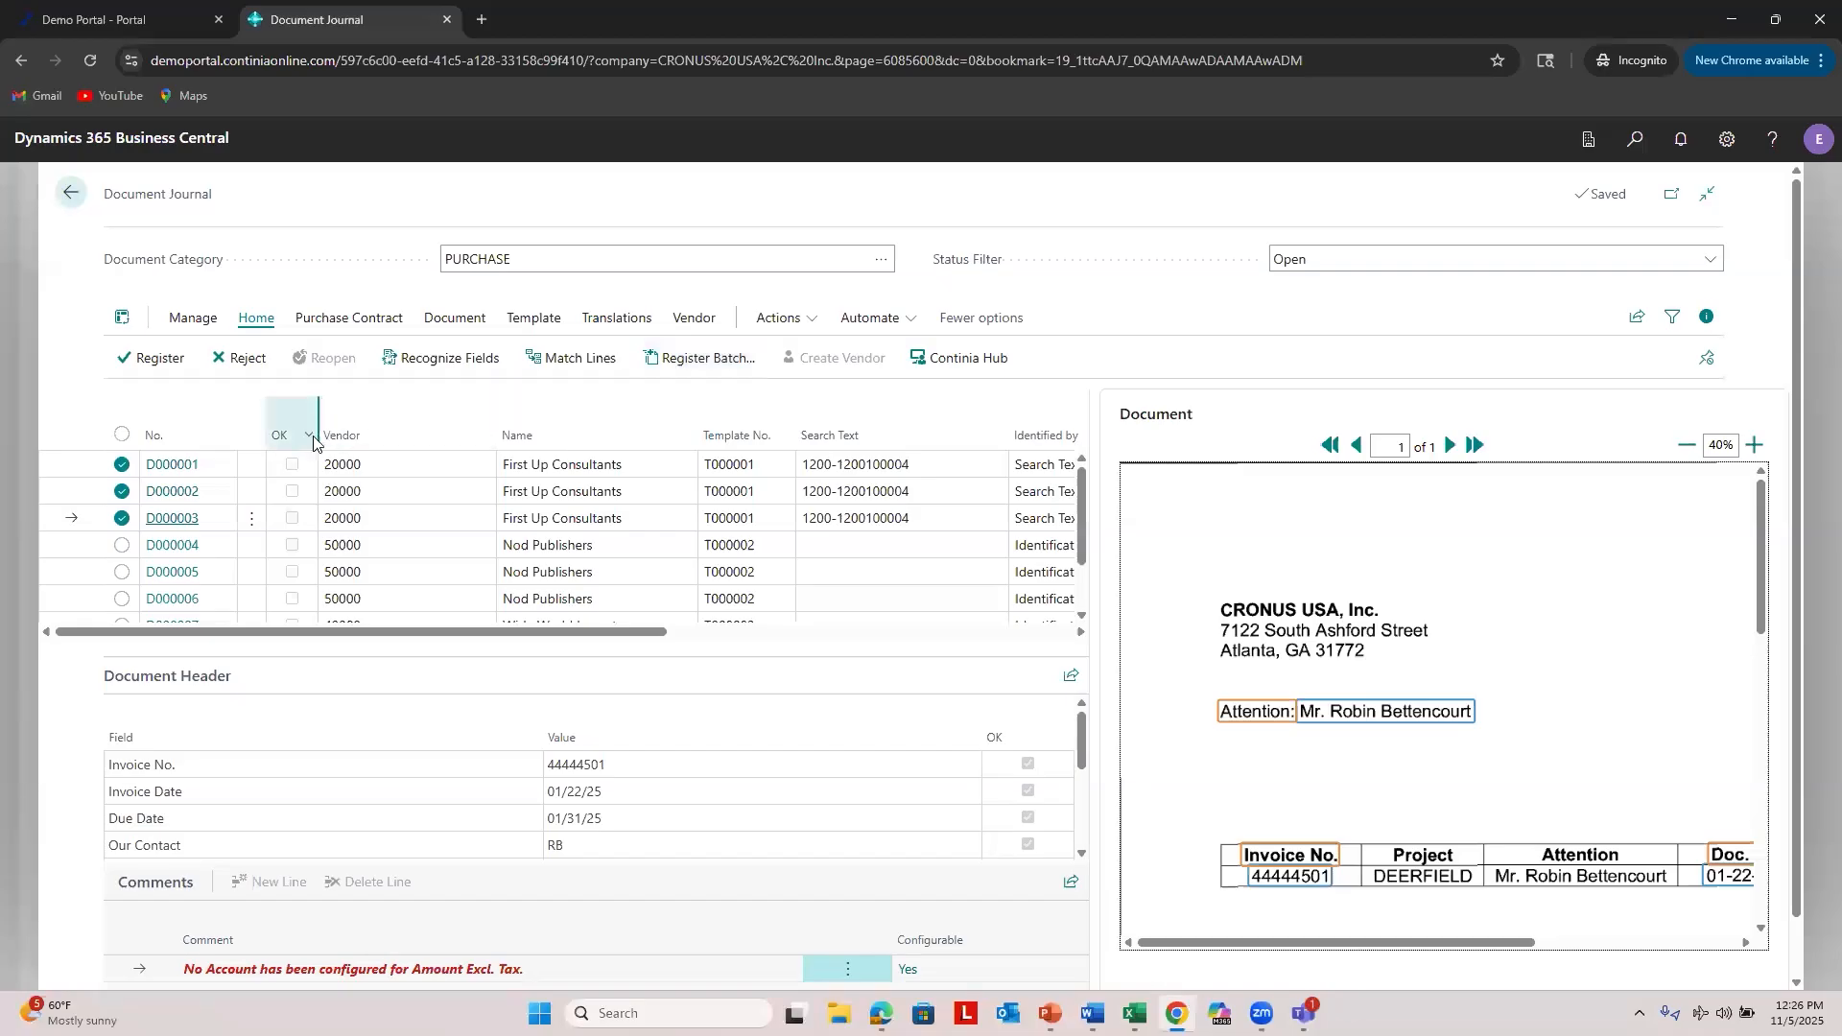
Step: View the original PDF file of document D000003 and close the preview
{"action": "left_click", "coordinate": [455, 317]}
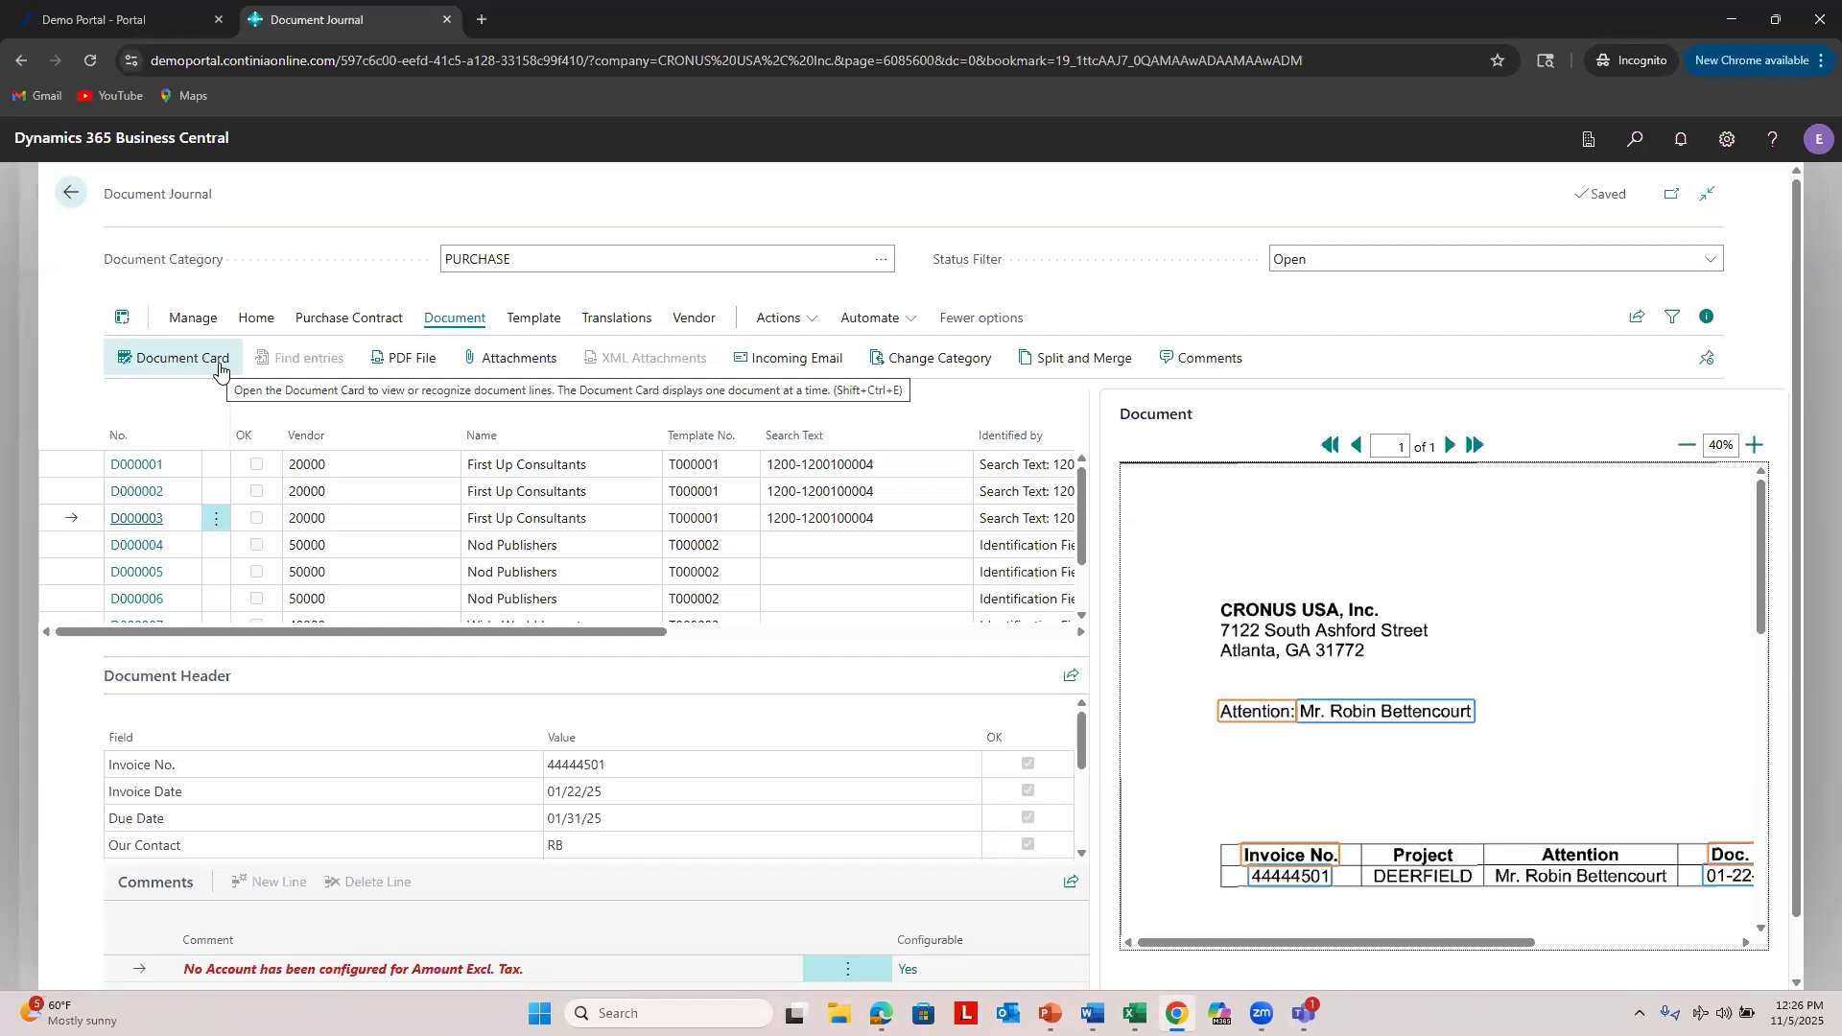
{"action": "left_click", "coordinate": [401, 359]}
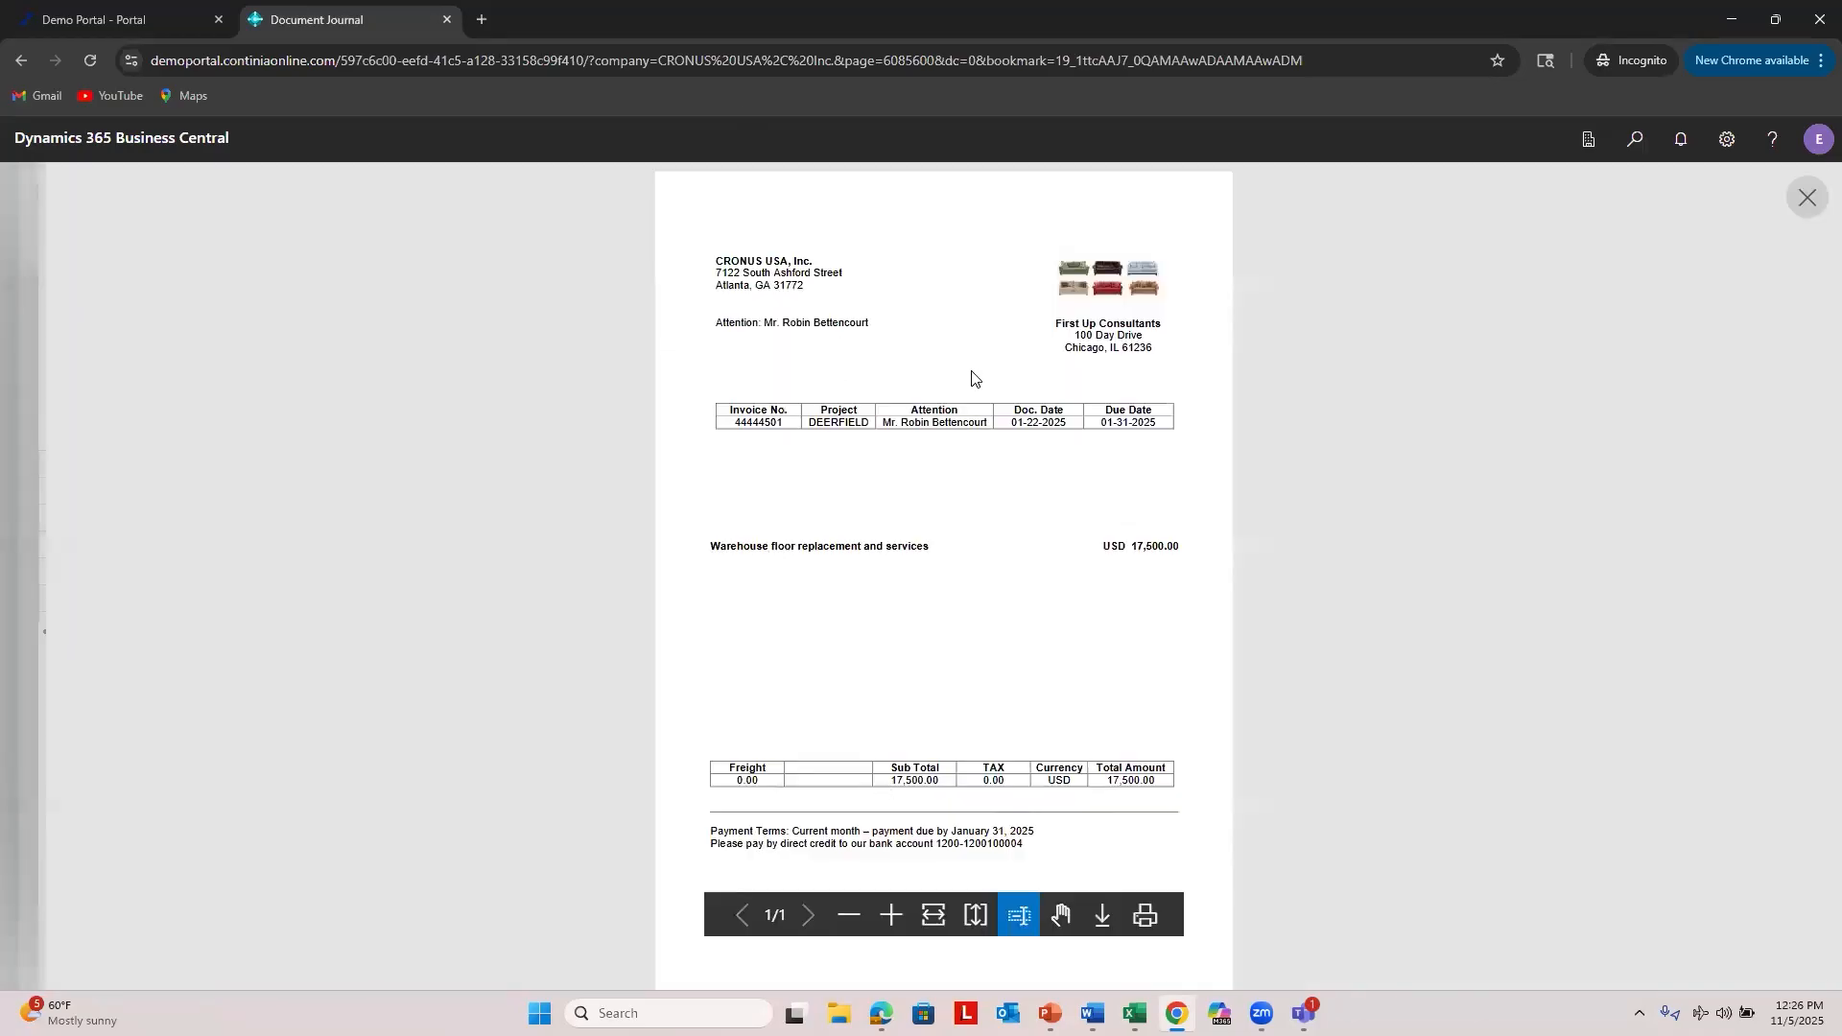
{"action": "left_click", "coordinate": [1806, 197]}
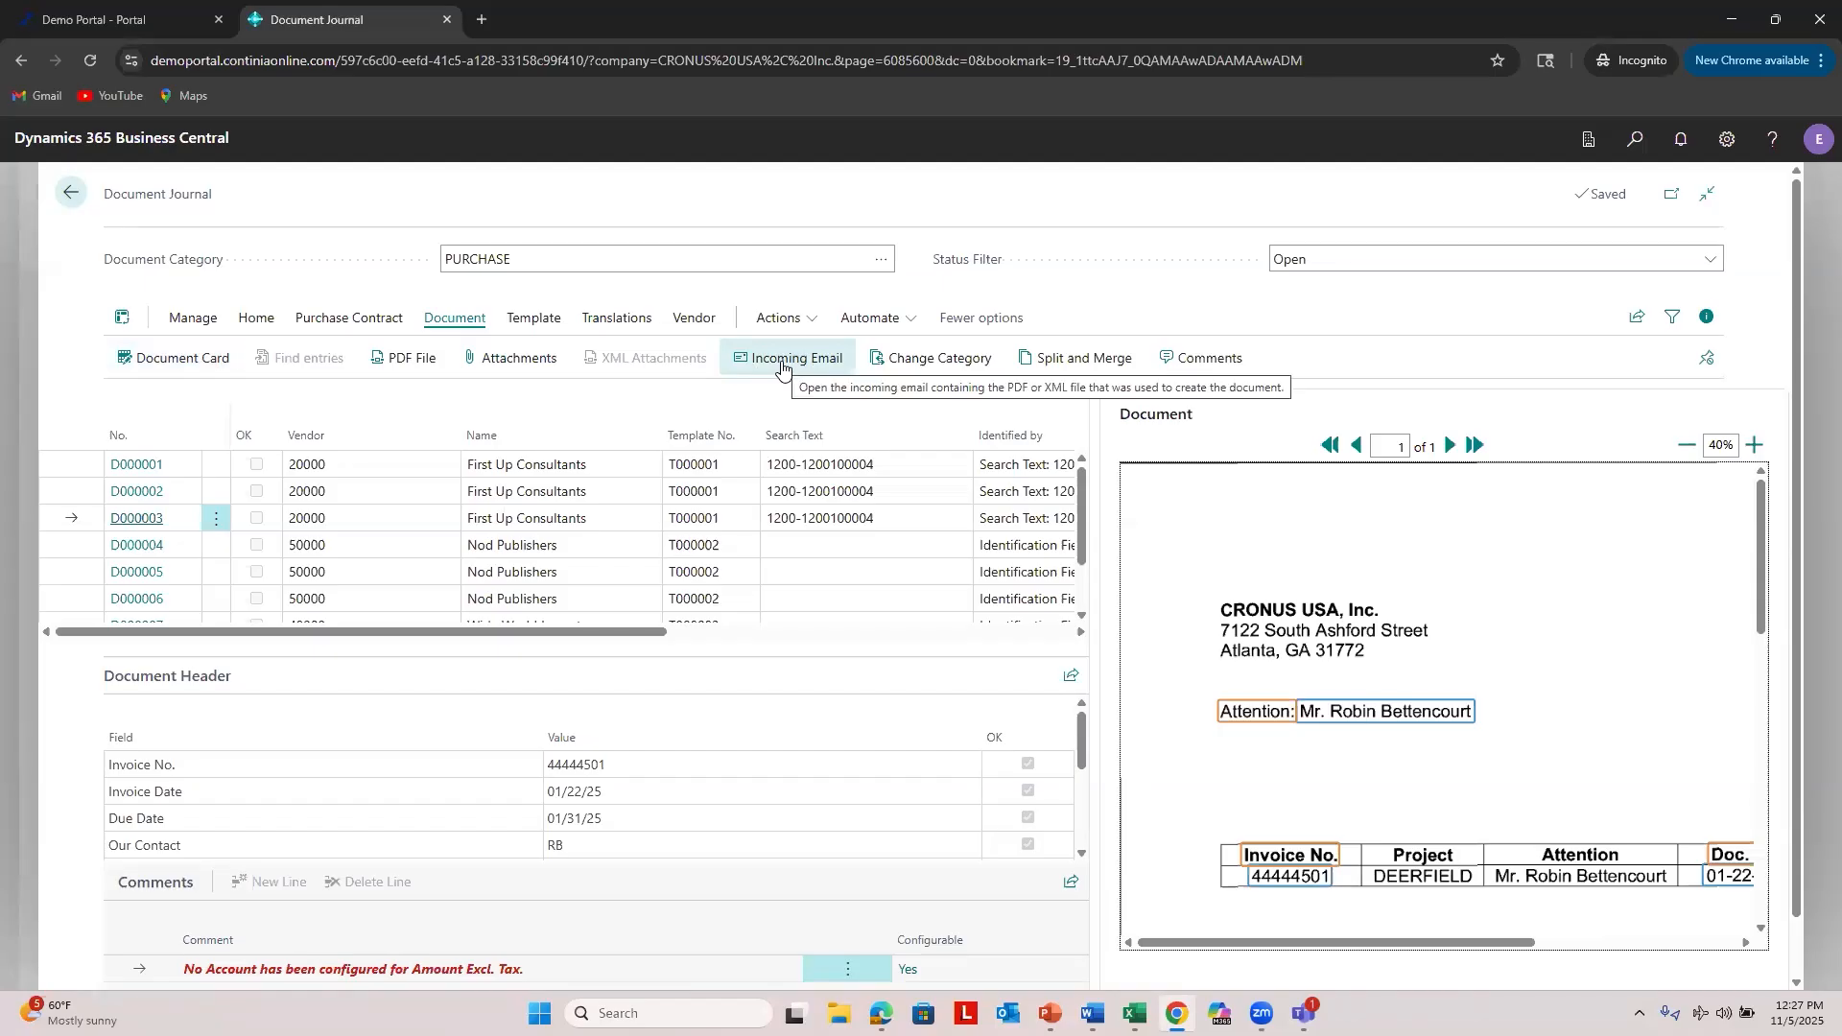
Step: Check document D000003 for an incoming email and open its attachments
{"action": "left_click", "coordinate": [764, 366]}
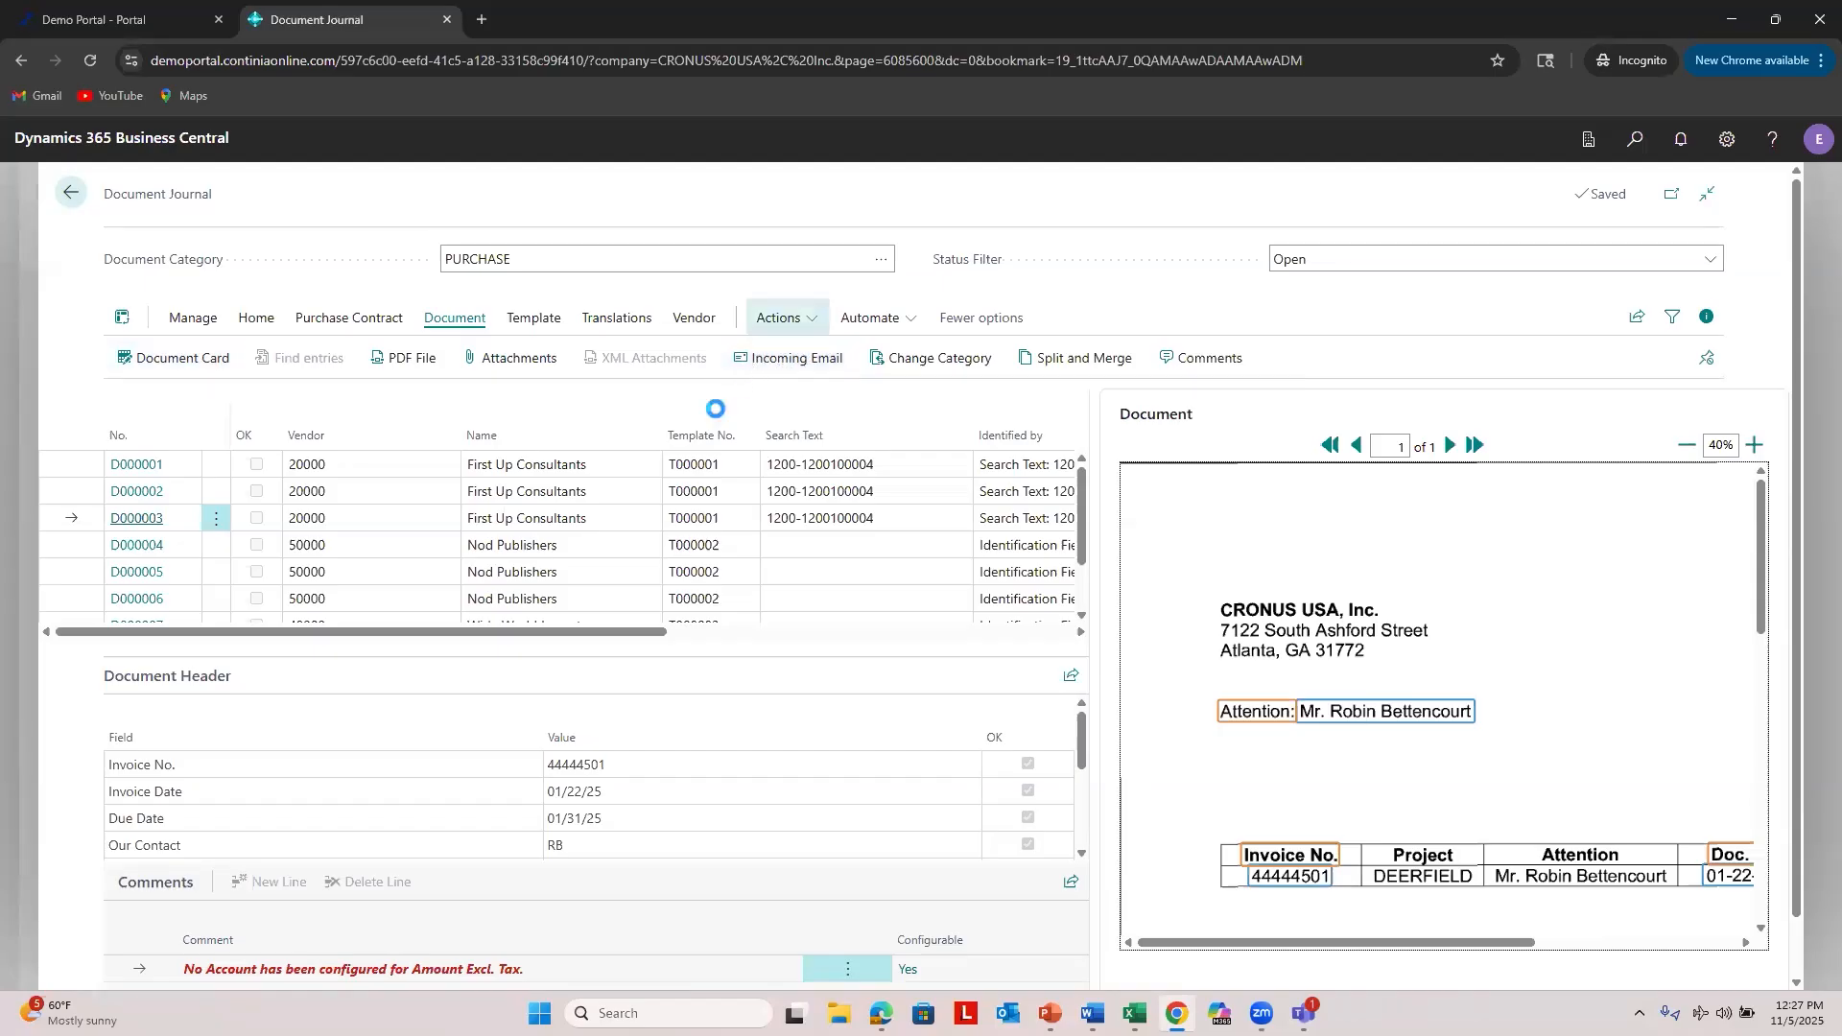
{"action": "left_click", "coordinate": [869, 490]}
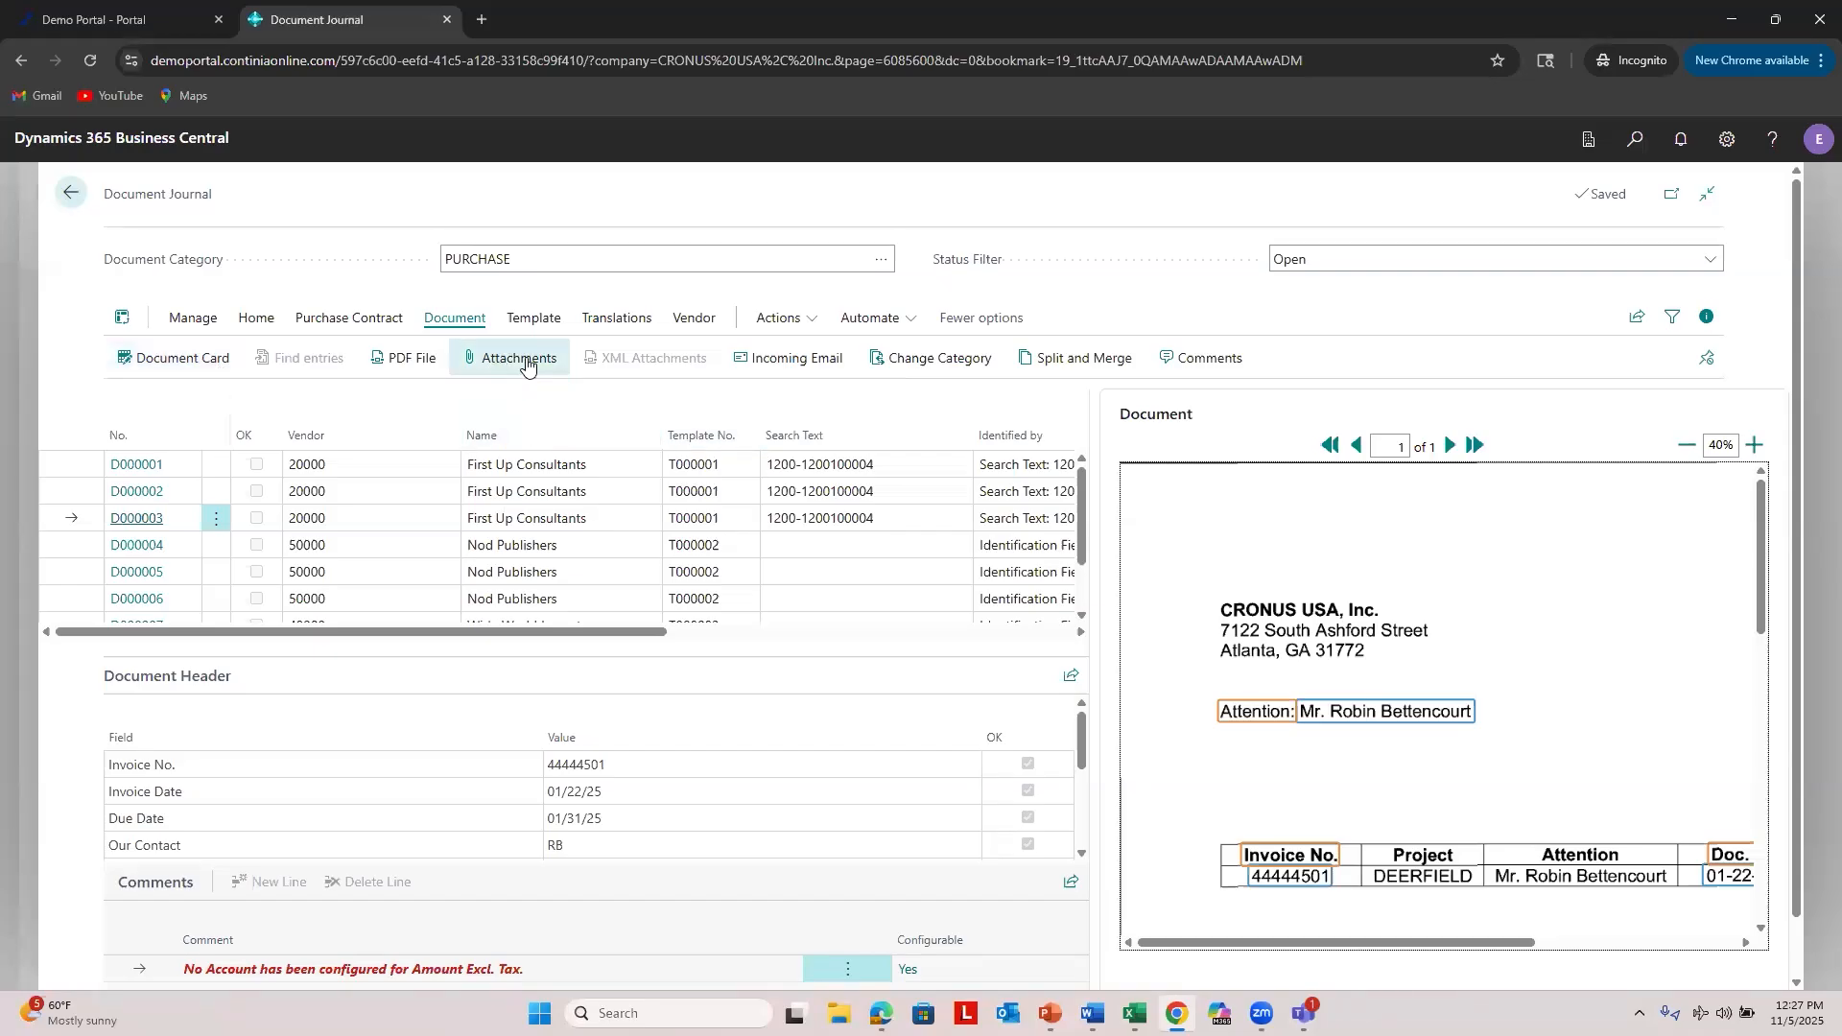
{"action": "left_click", "coordinate": [527, 366]}
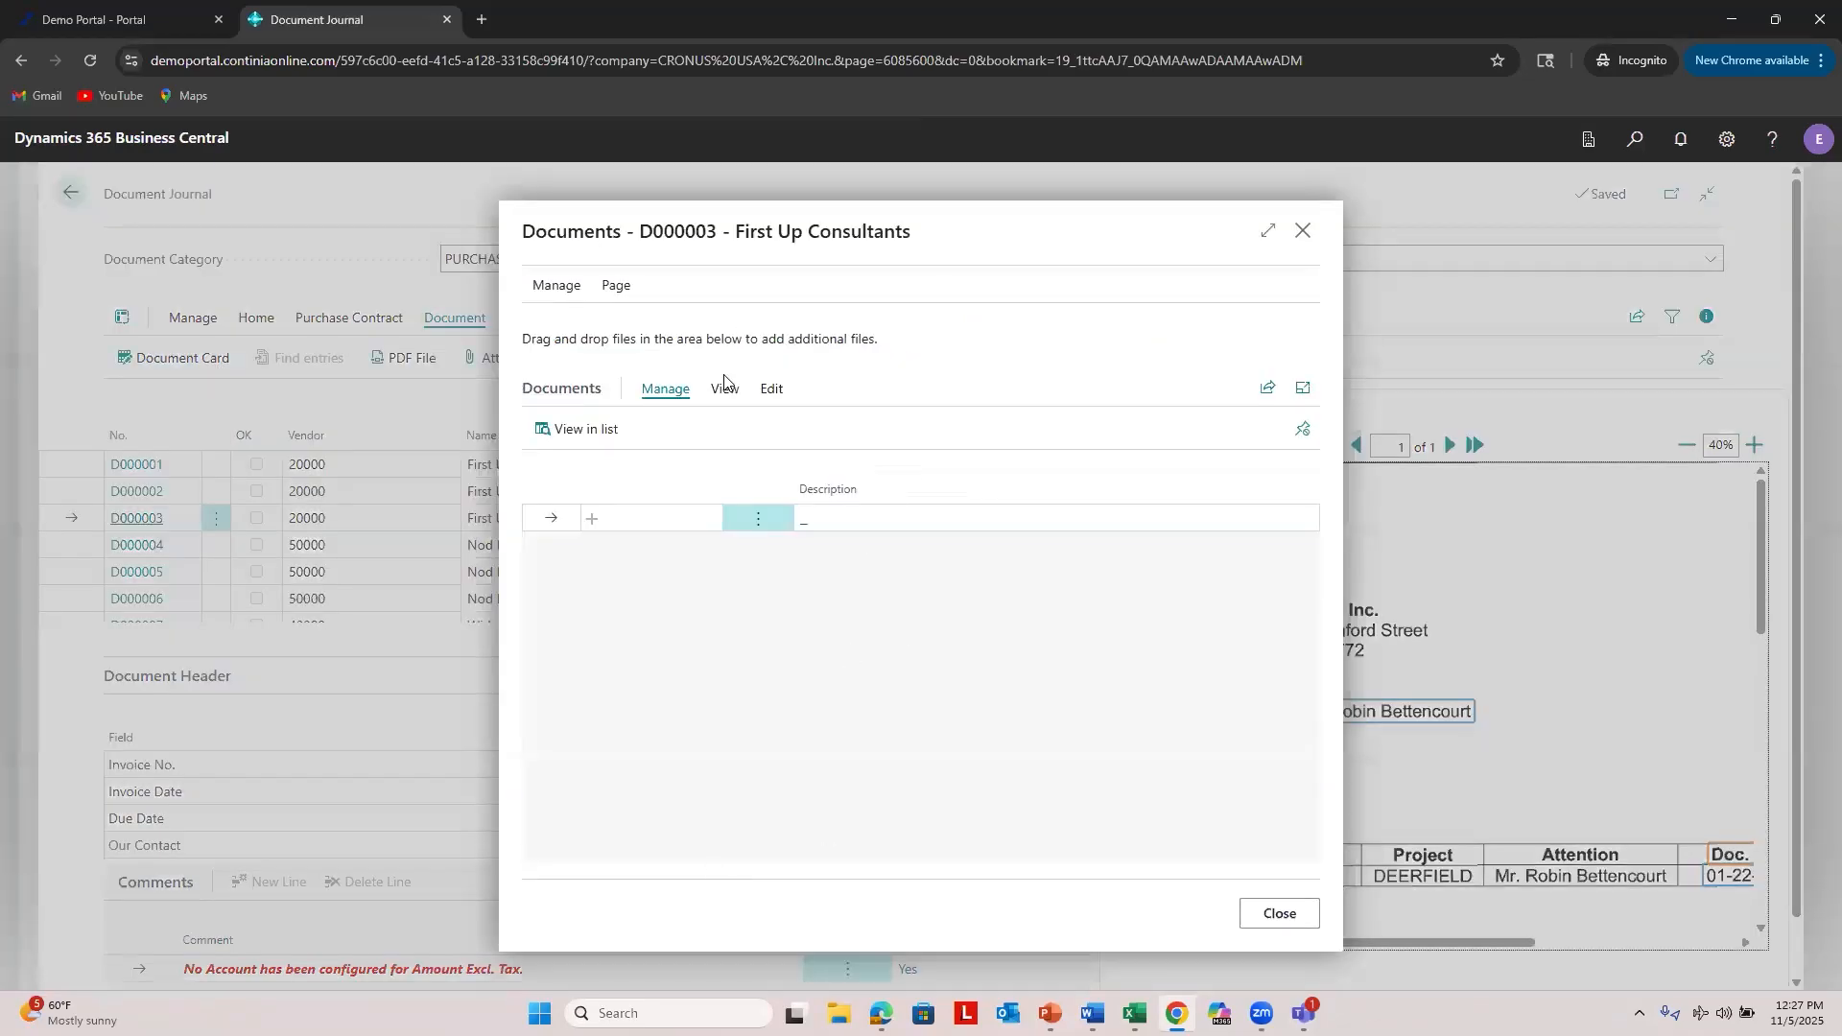
Step: Close the attachments window and check the Change Category action for document D000003
{"action": "left_click", "coordinate": [1257, 918]}
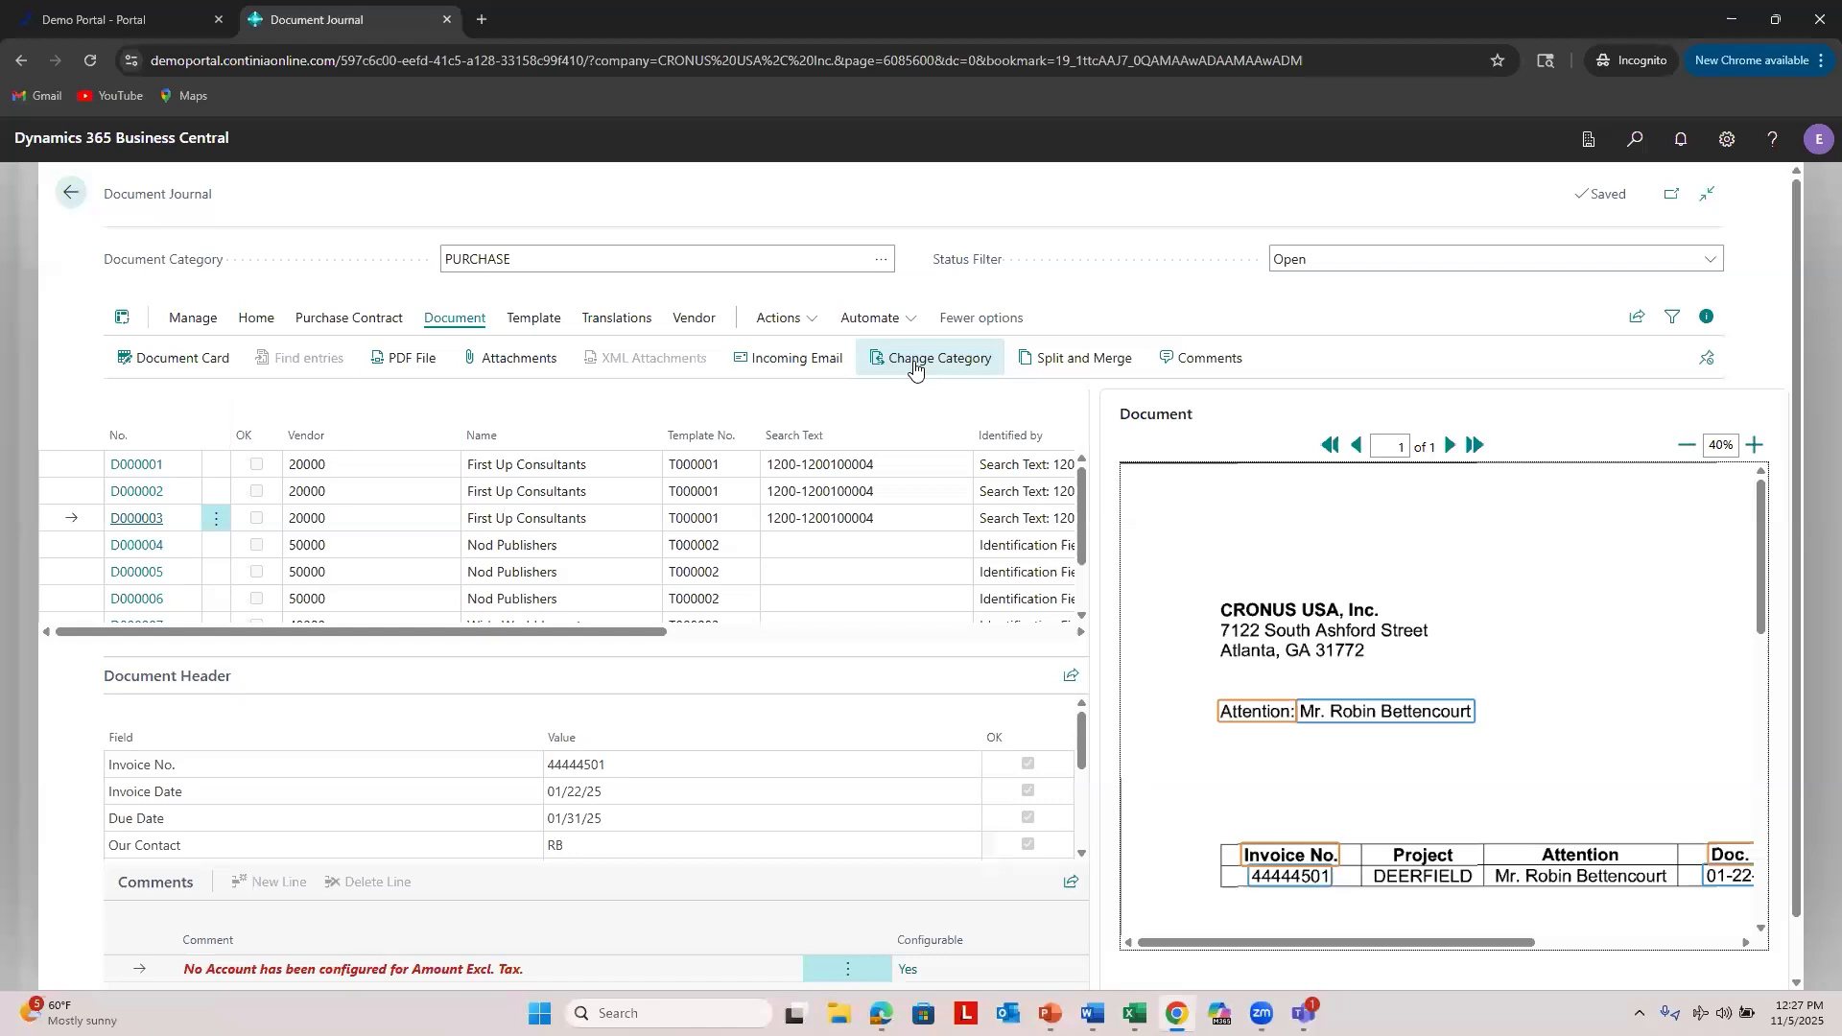
{"action": "left_click", "coordinate": [914, 361]}
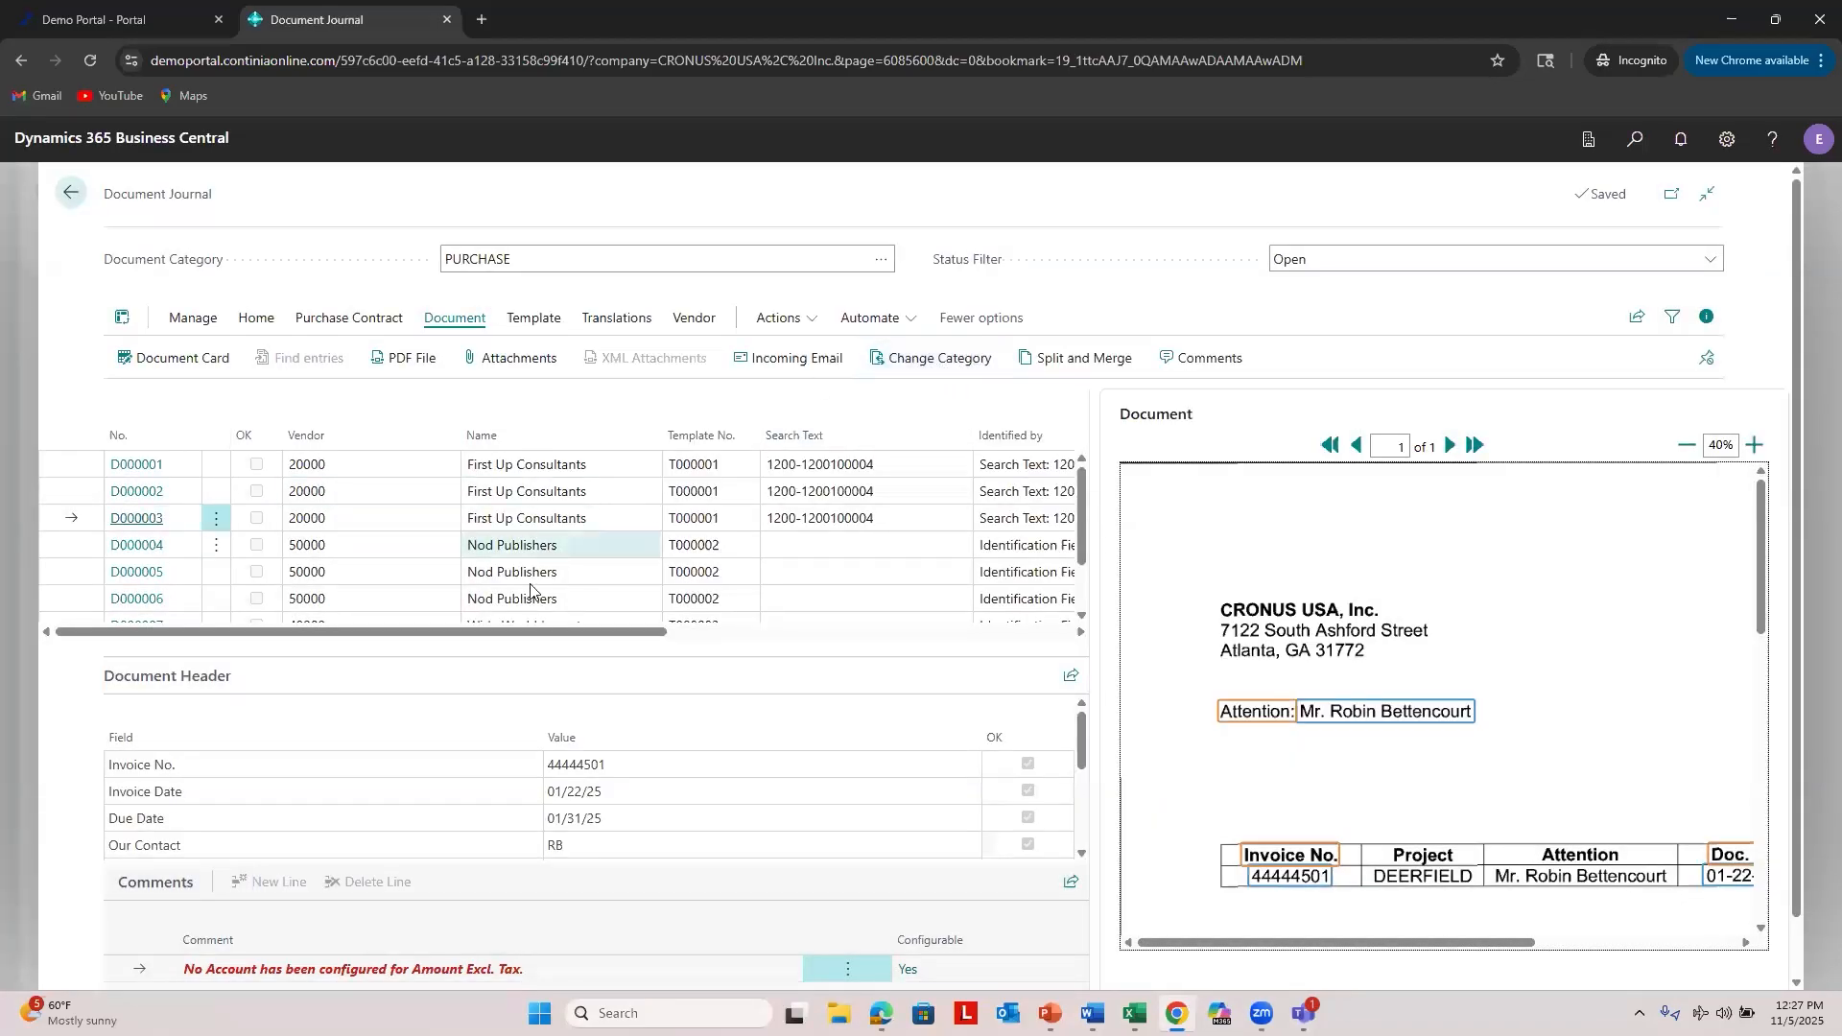
Step: Open Split and Merge Documents and preview both pages of document D000014 in a widened page preview
{"action": "left_click", "coordinate": [1072, 365]}
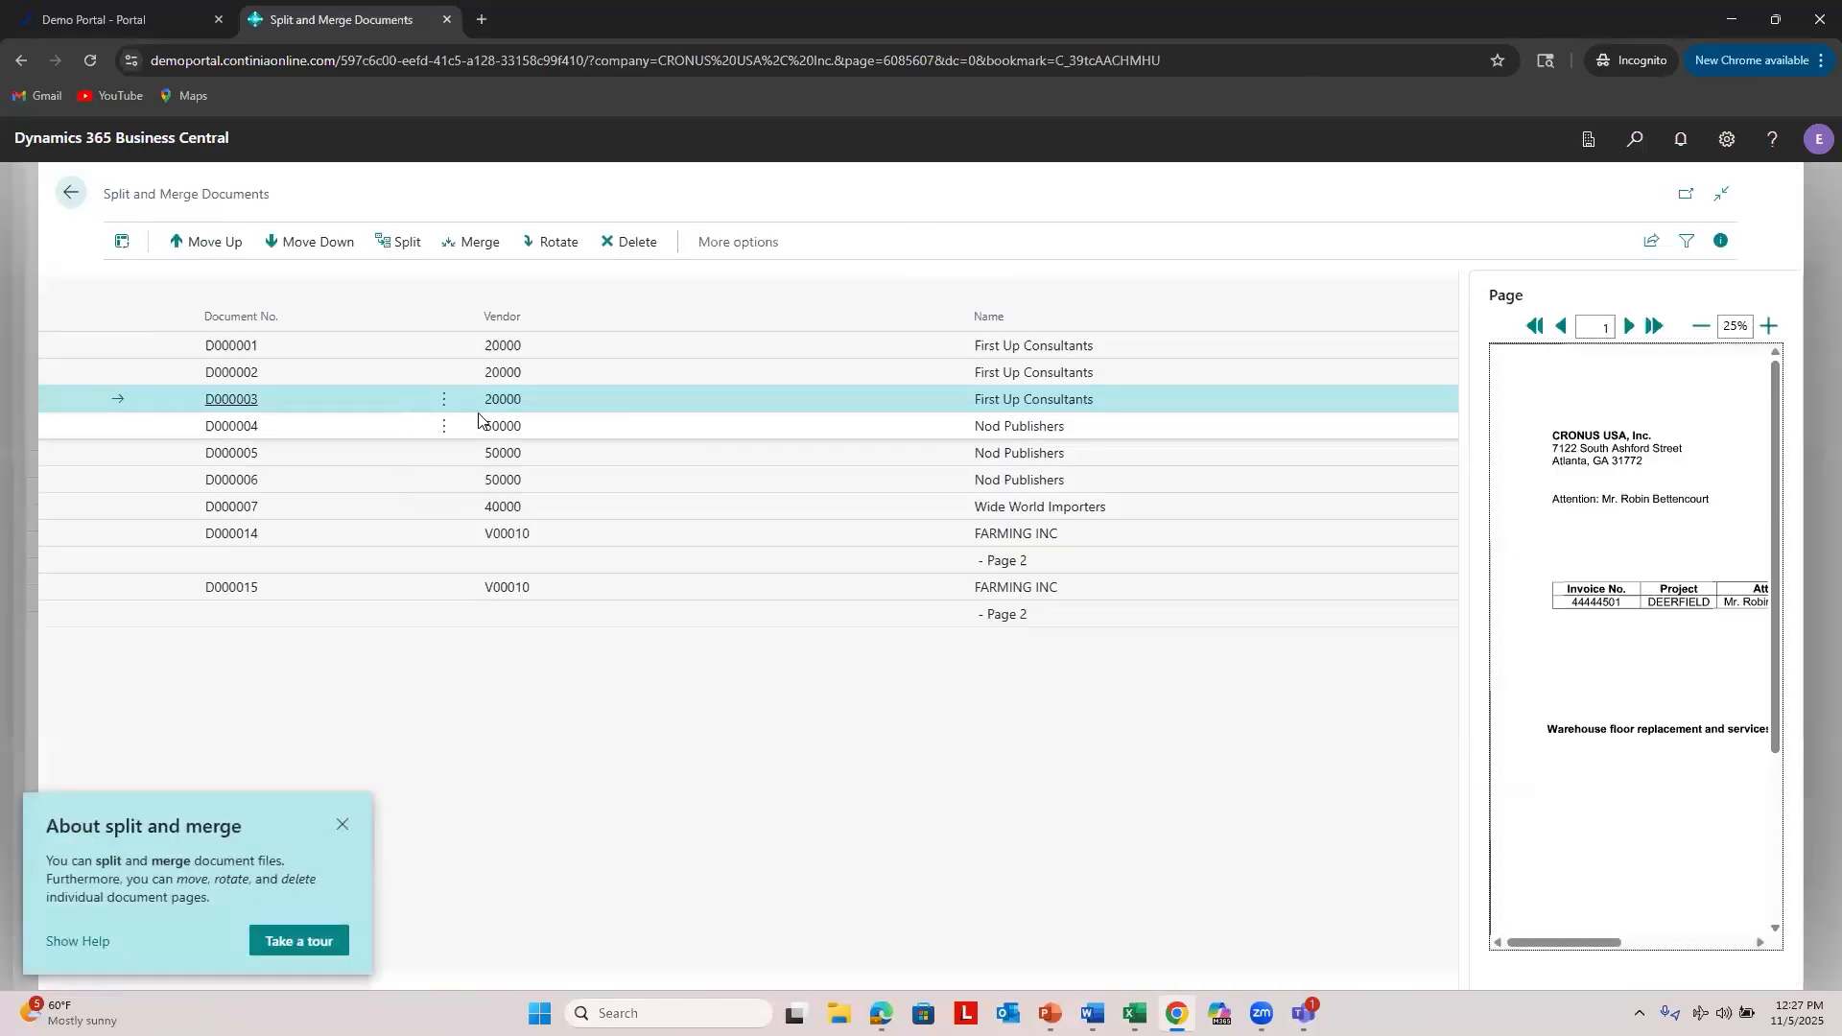
{"action": "left_click", "coordinate": [343, 824]}
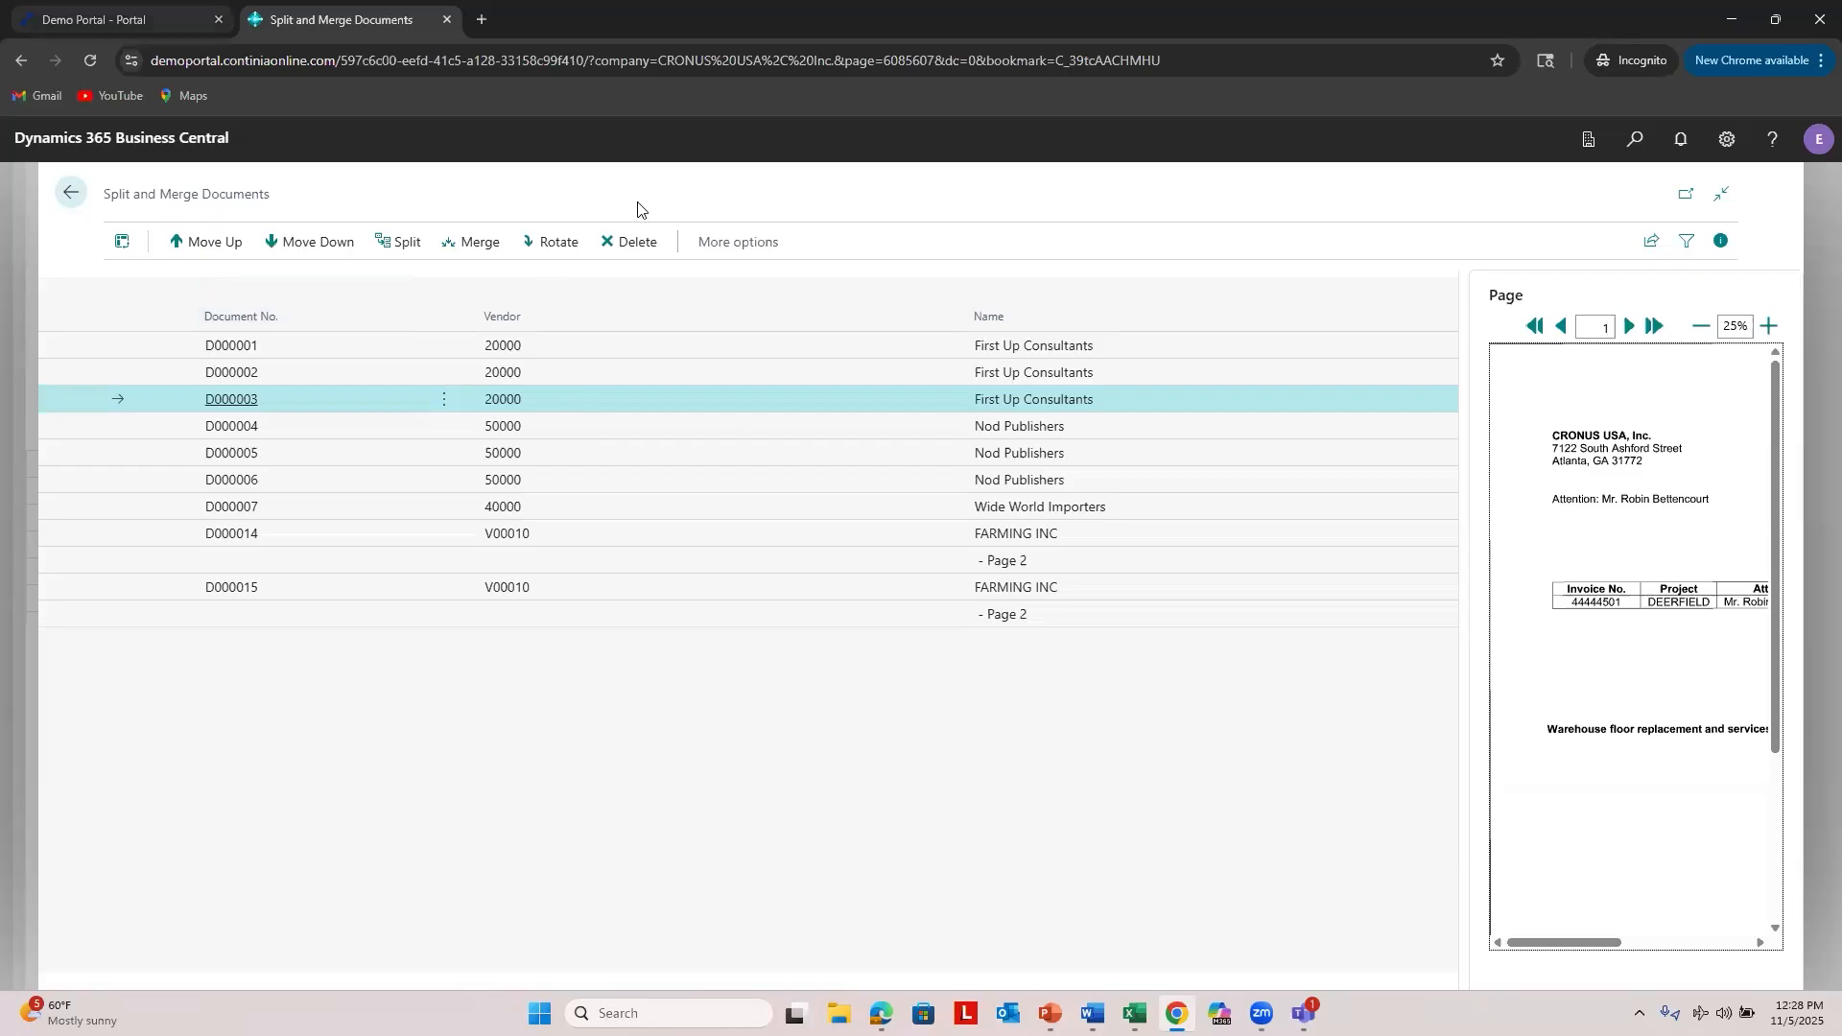
{"action": "left_click", "coordinate": [877, 540]}
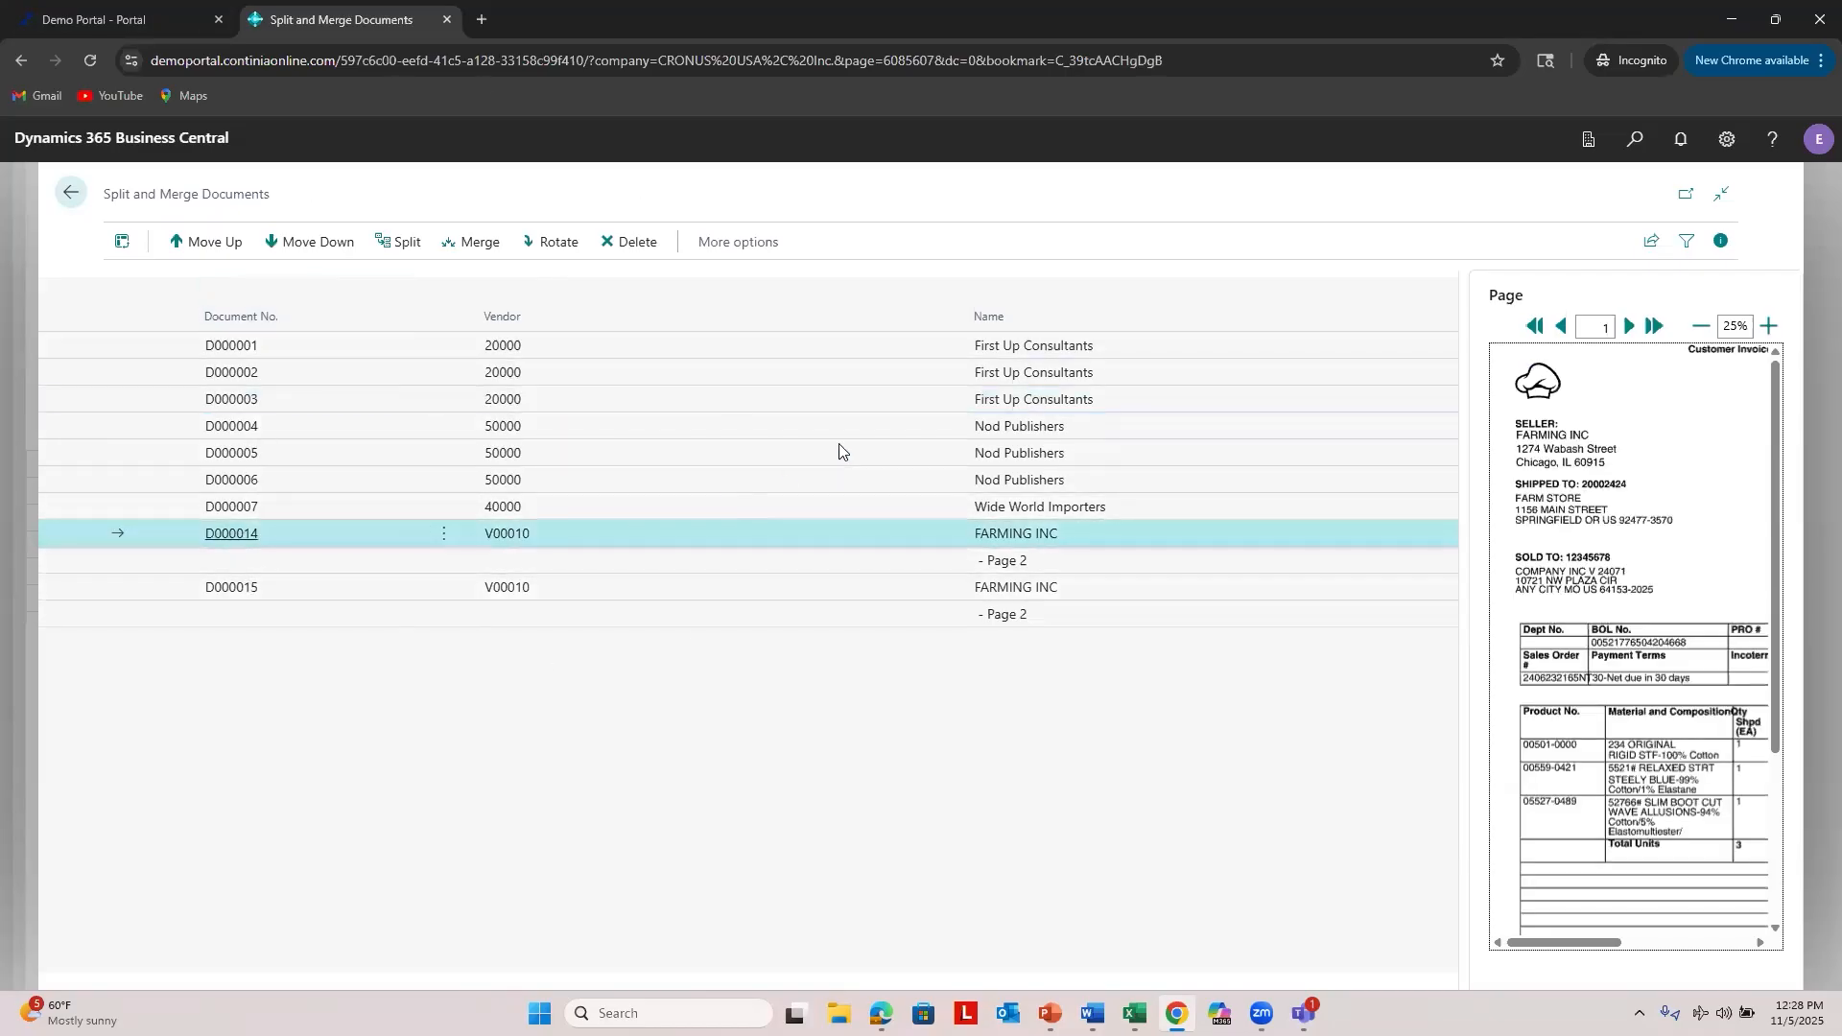
{"action": "left_click", "coordinate": [929, 564]}
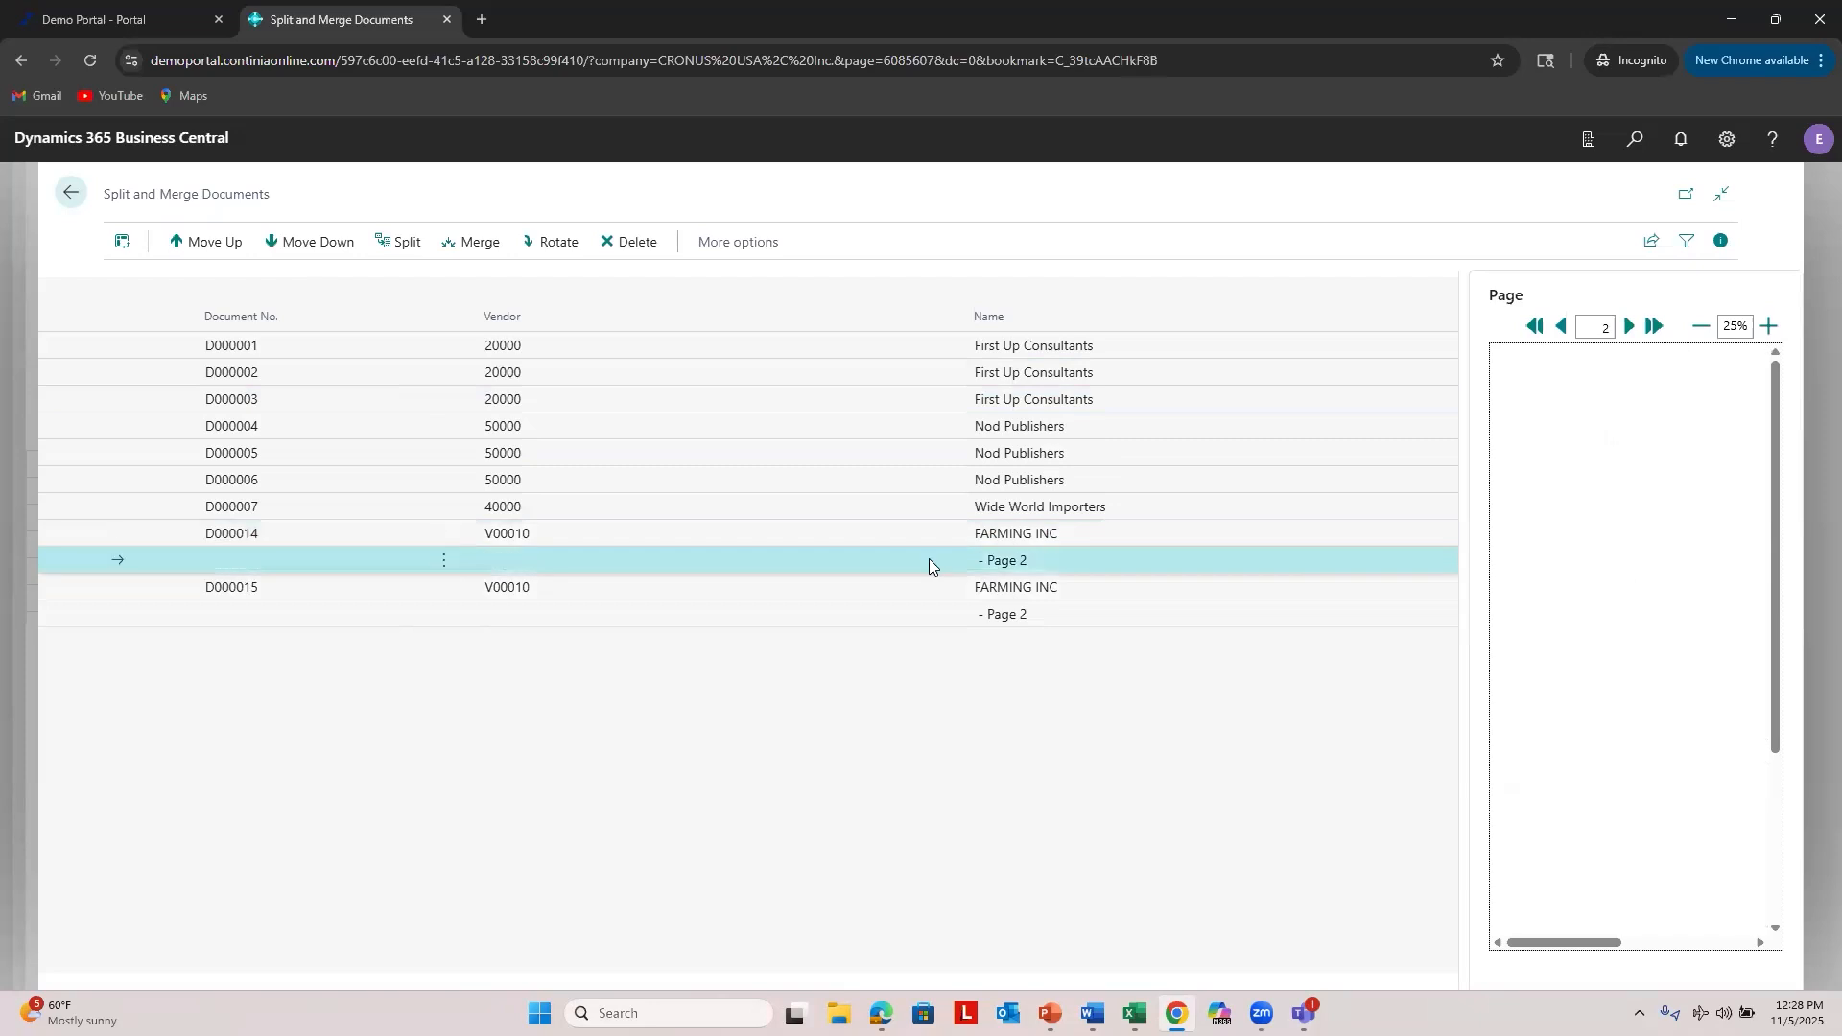
{"action": "left_click_drag", "start_coordinate": [1465, 595], "coordinate": [1353, 605]}
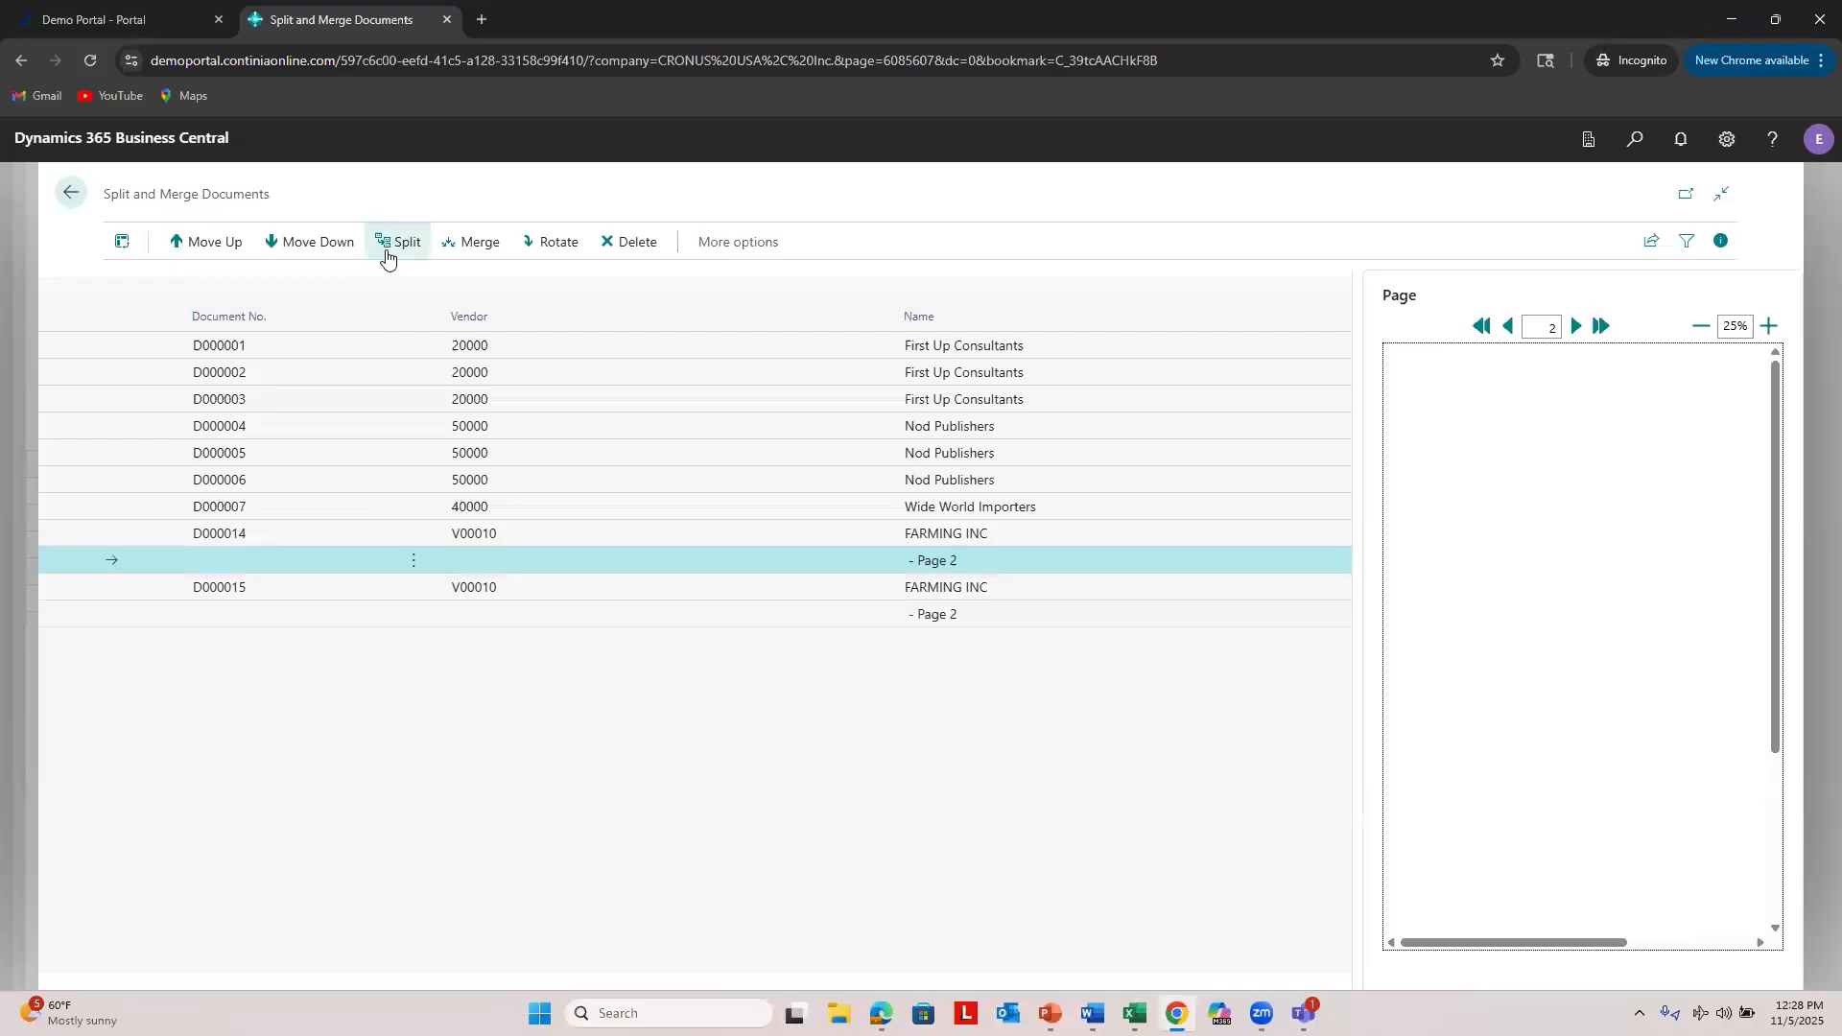
Step: Select D000014, its page 2 and D000015 together in the split and merge list, and return to the Document Journal
{"action": "left_click", "coordinate": [289, 539]}
{"action": "left_click", "coordinate": [268, 588], "text": "ctrl"}
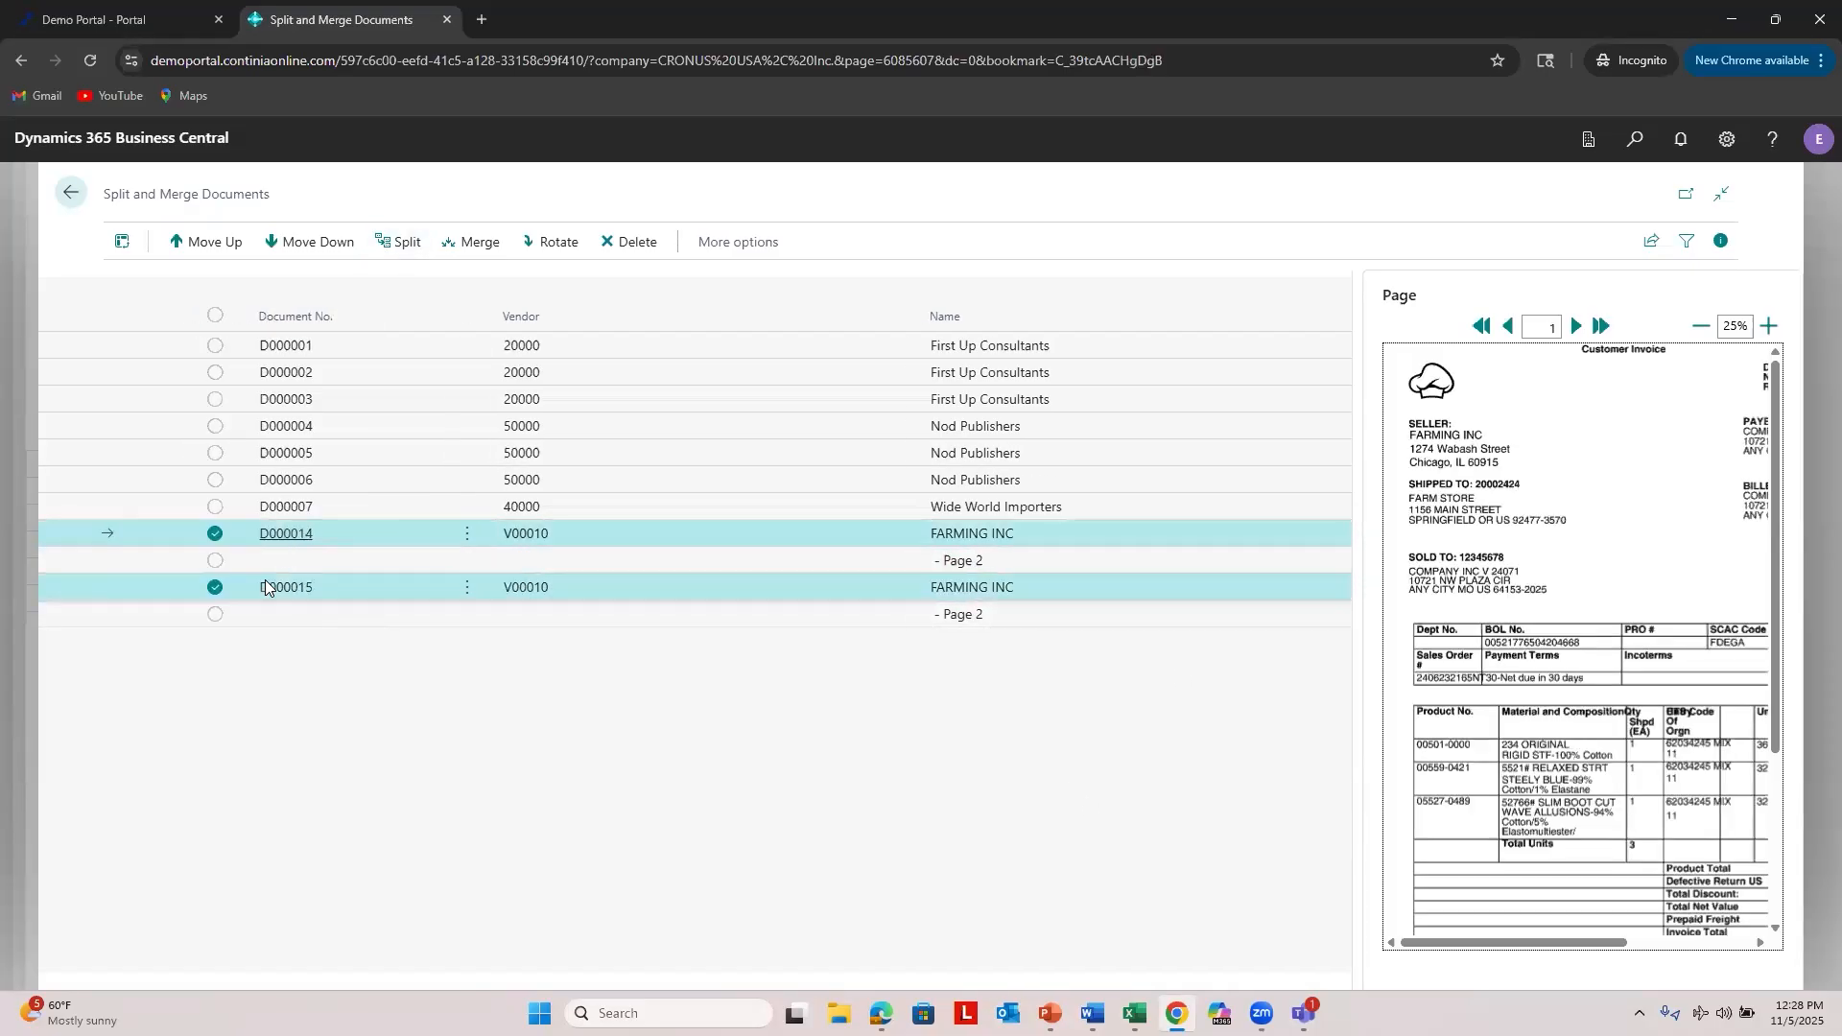
{"action": "left_click", "coordinate": [274, 561], "text": "ctrl"}
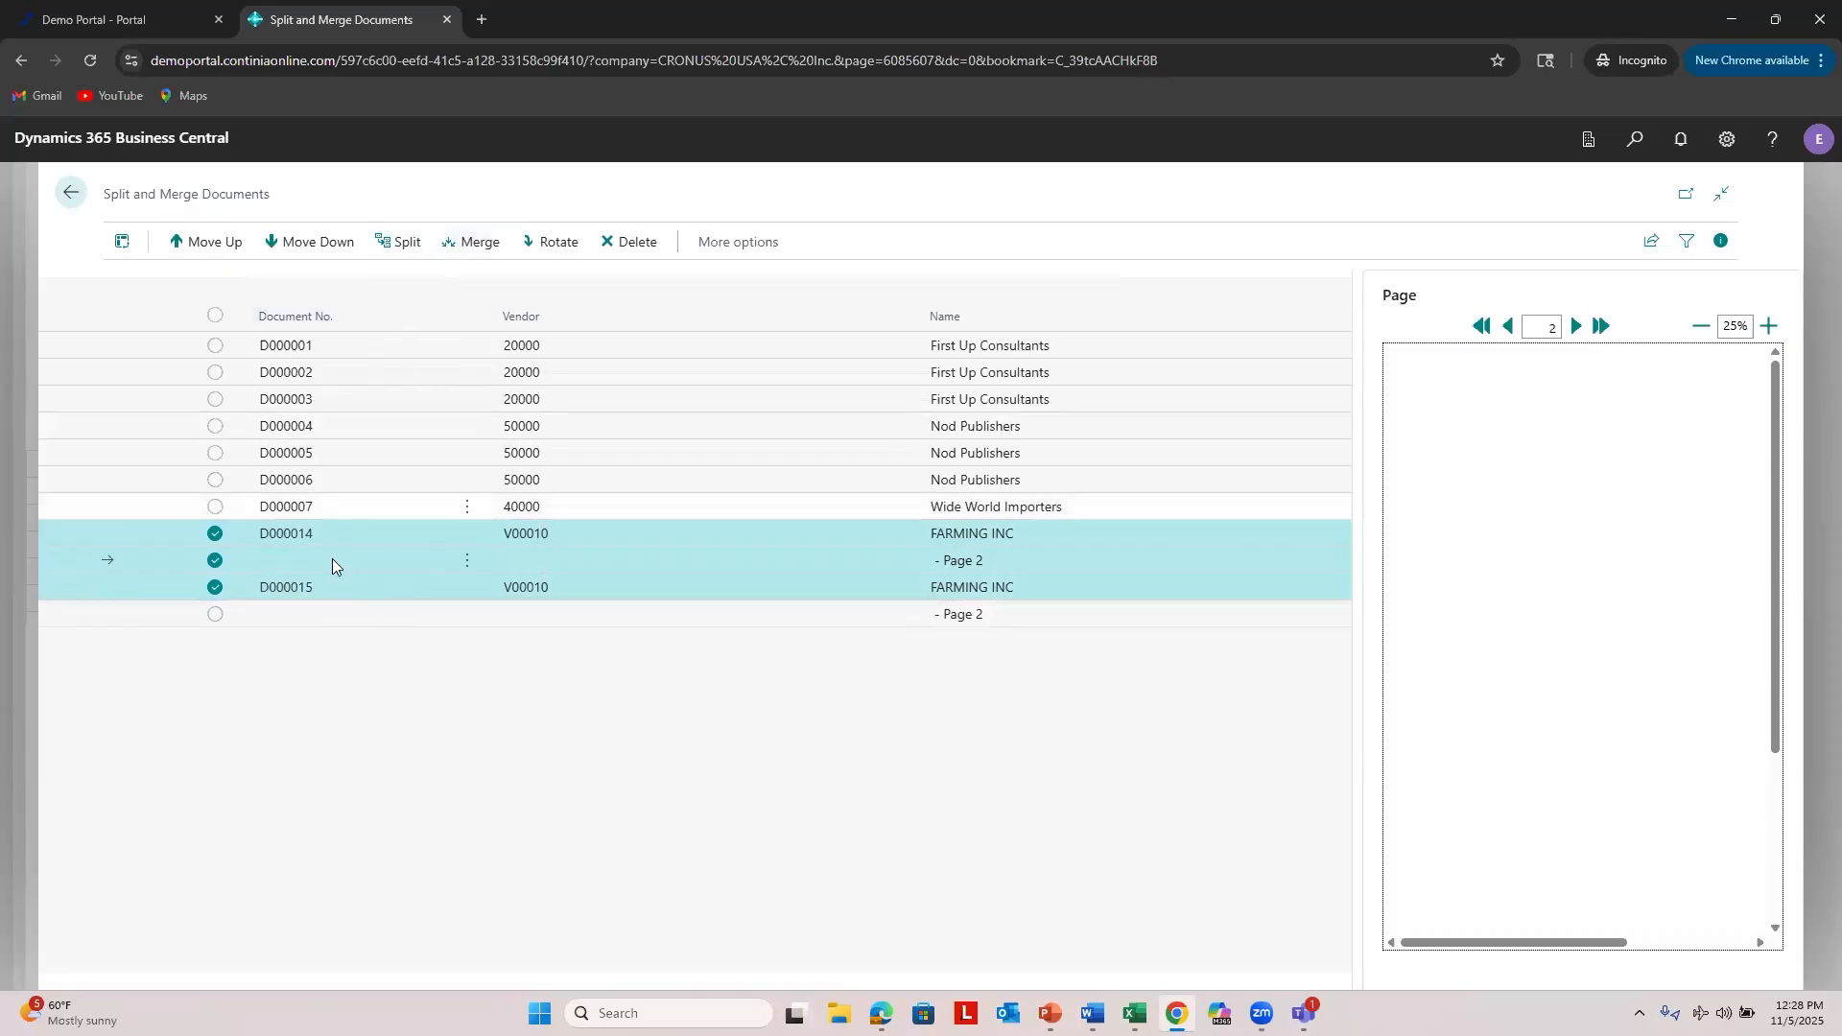
{"action": "left_click", "coordinate": [80, 194]}
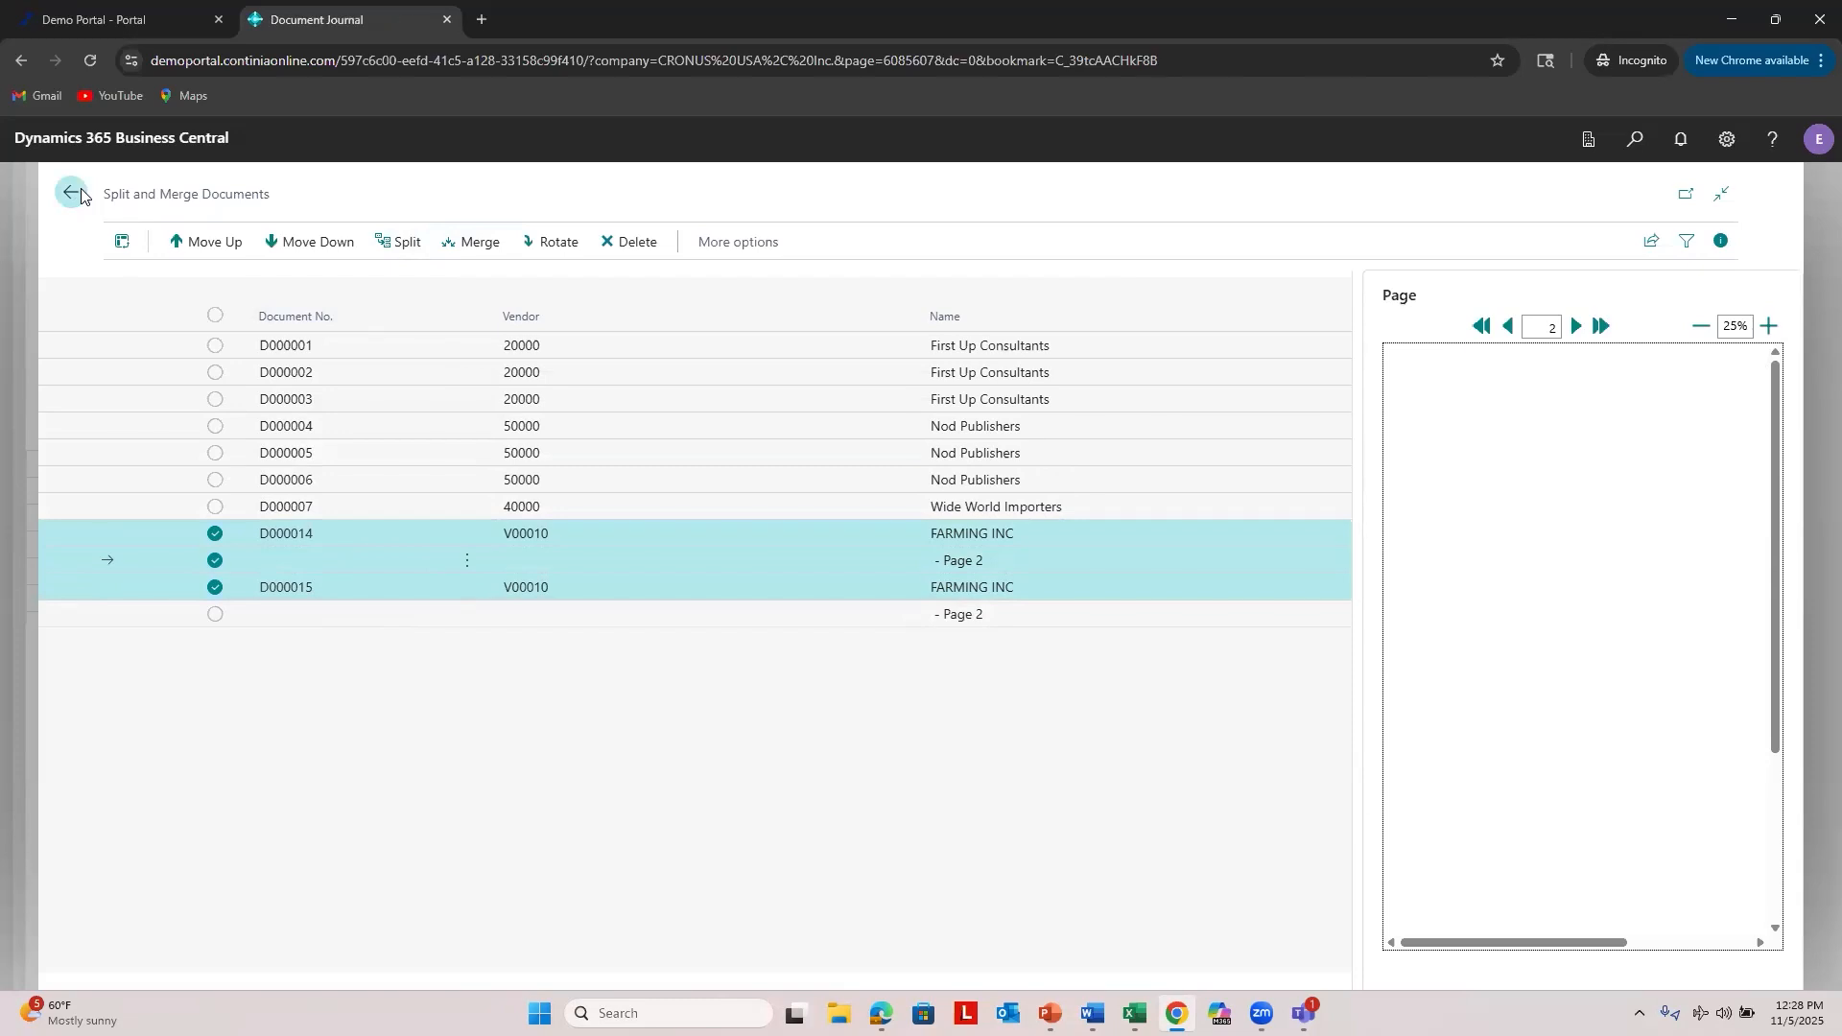
Step: View the comment sheet of document D000003 and return to the journal
{"action": "scroll", "coordinate": [564, 451], "scroll_direction": "right", "scroll_amount": 5}
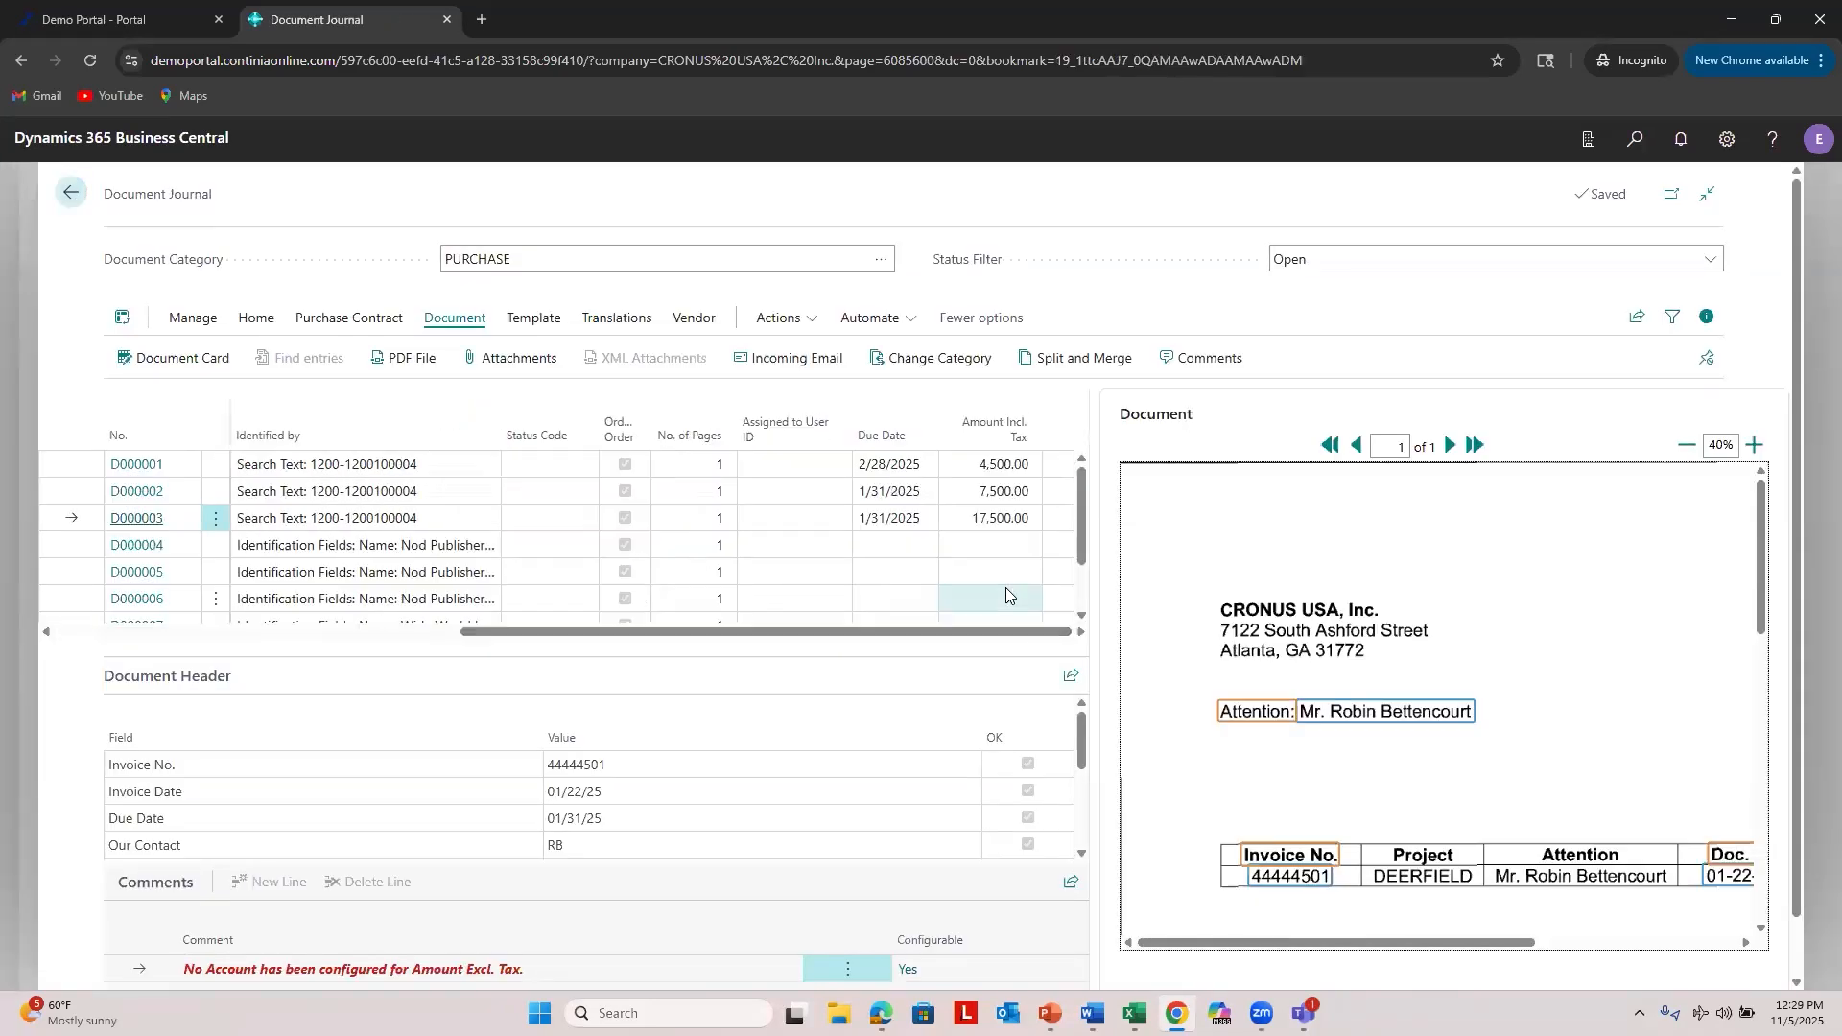
{"action": "left_click", "coordinate": [1186, 359]}
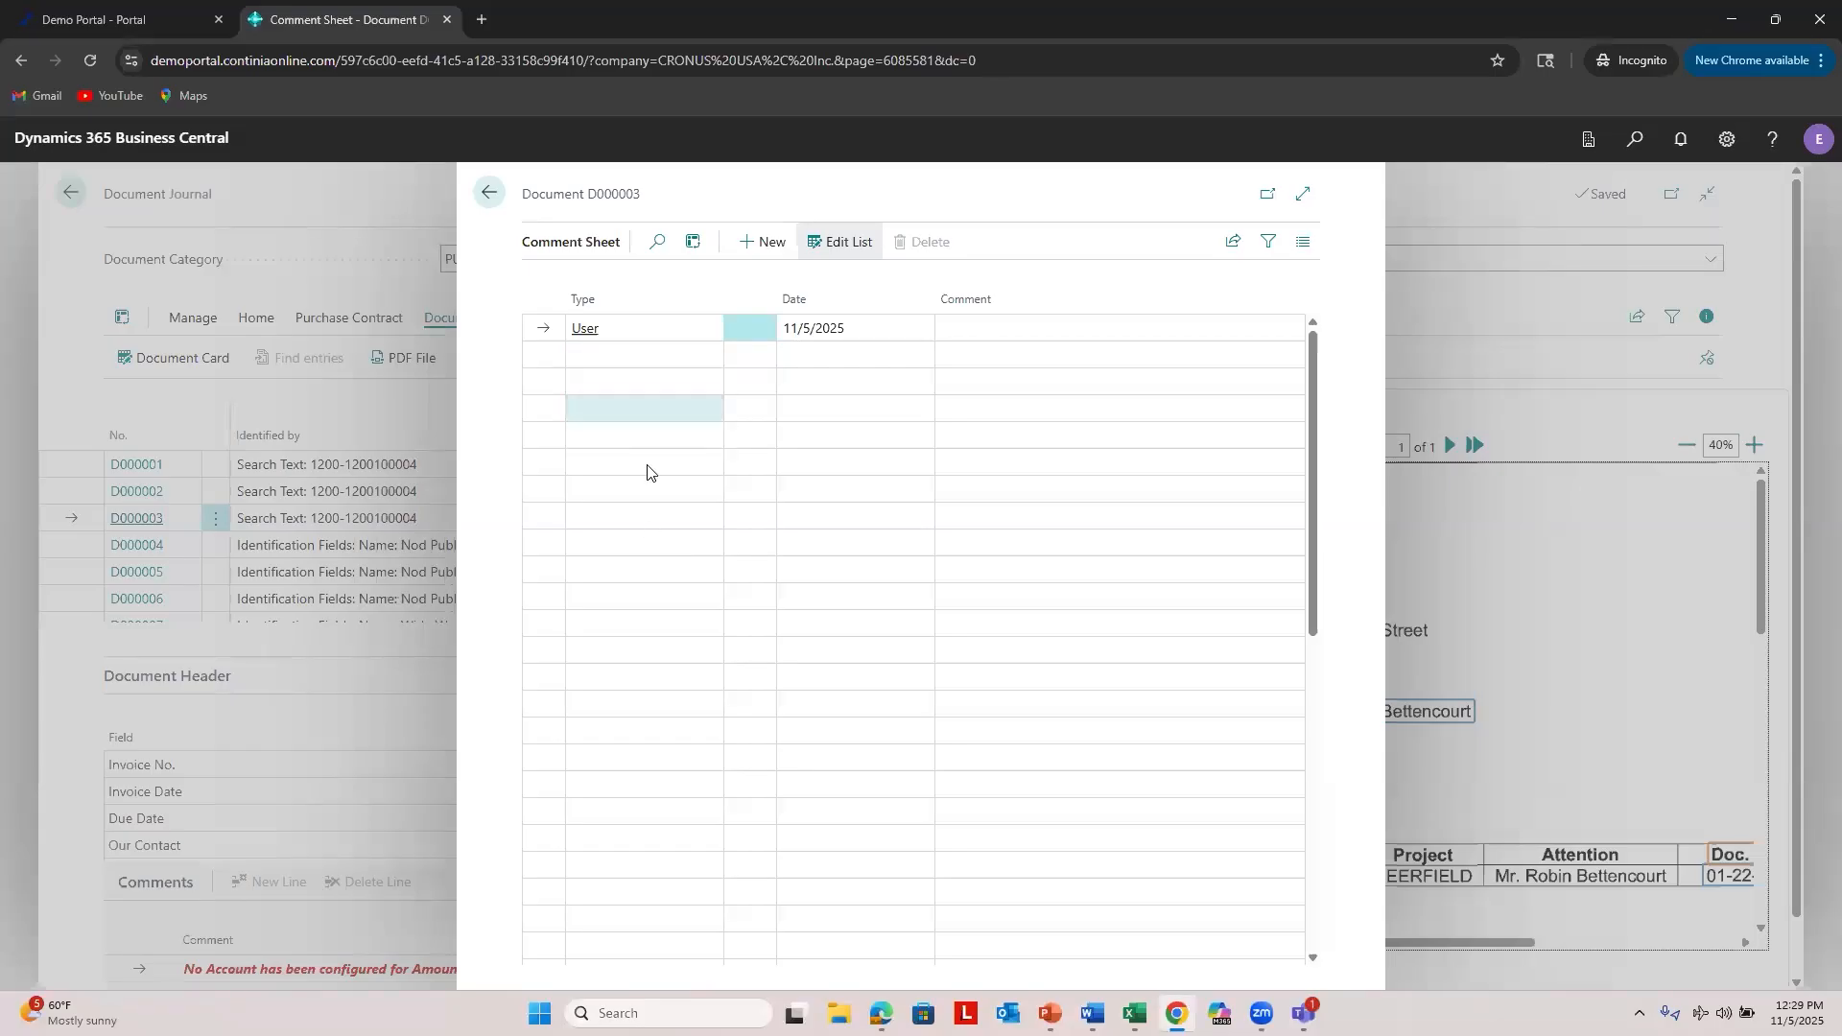
{"action": "left_click", "coordinate": [495, 200]}
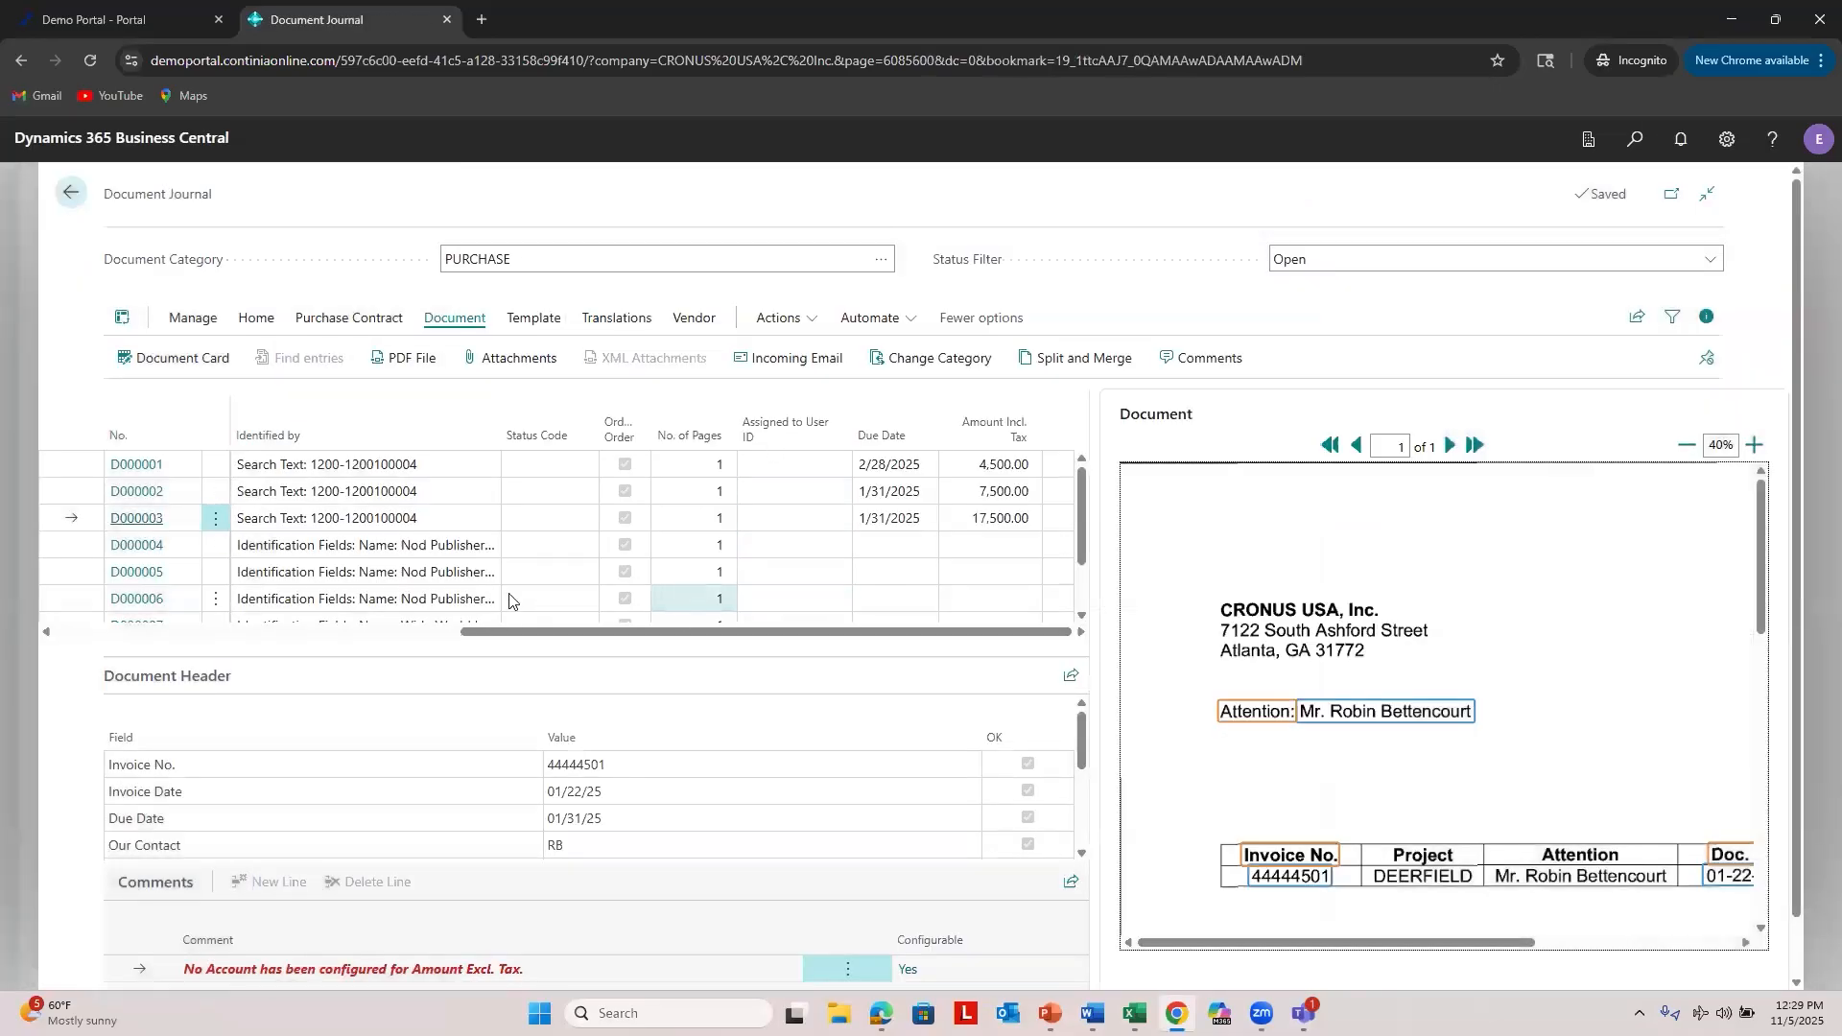
Step: Add the comment "Document needs a PO" to document D000001
{"action": "left_click", "coordinate": [768, 463]}
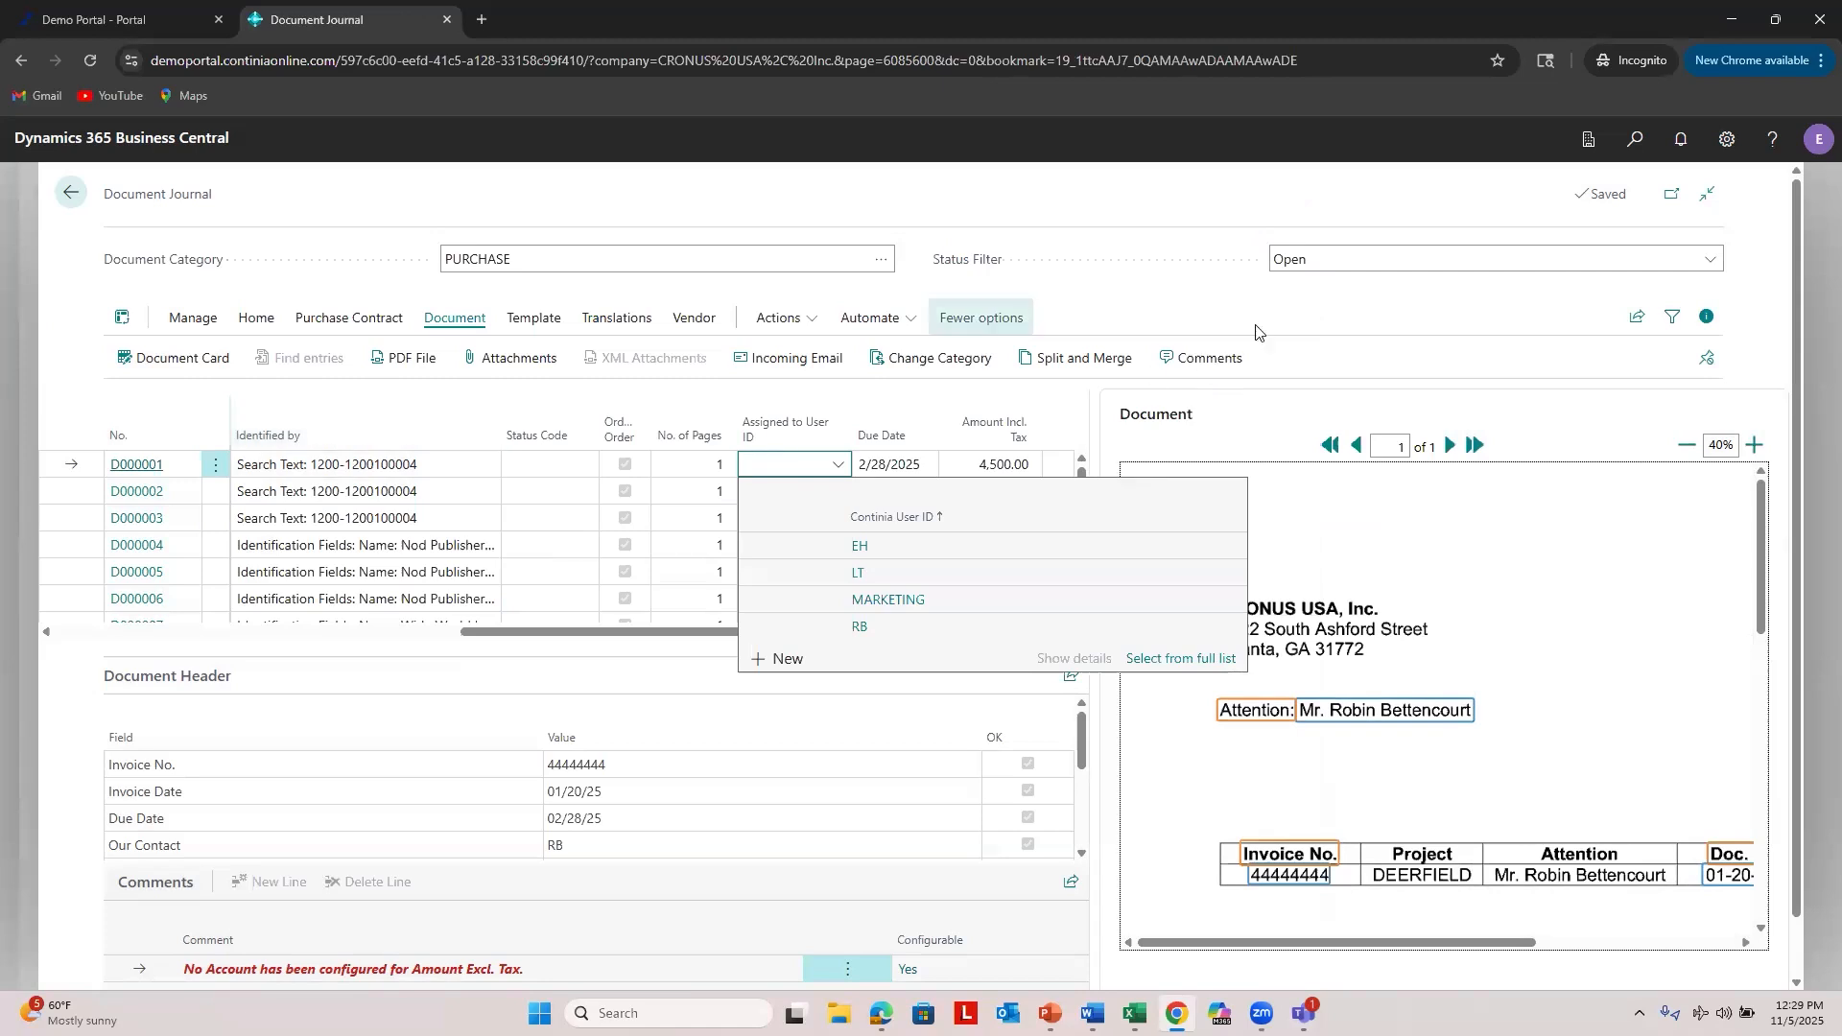
{"action": "left_click", "coordinate": [1242, 291]}
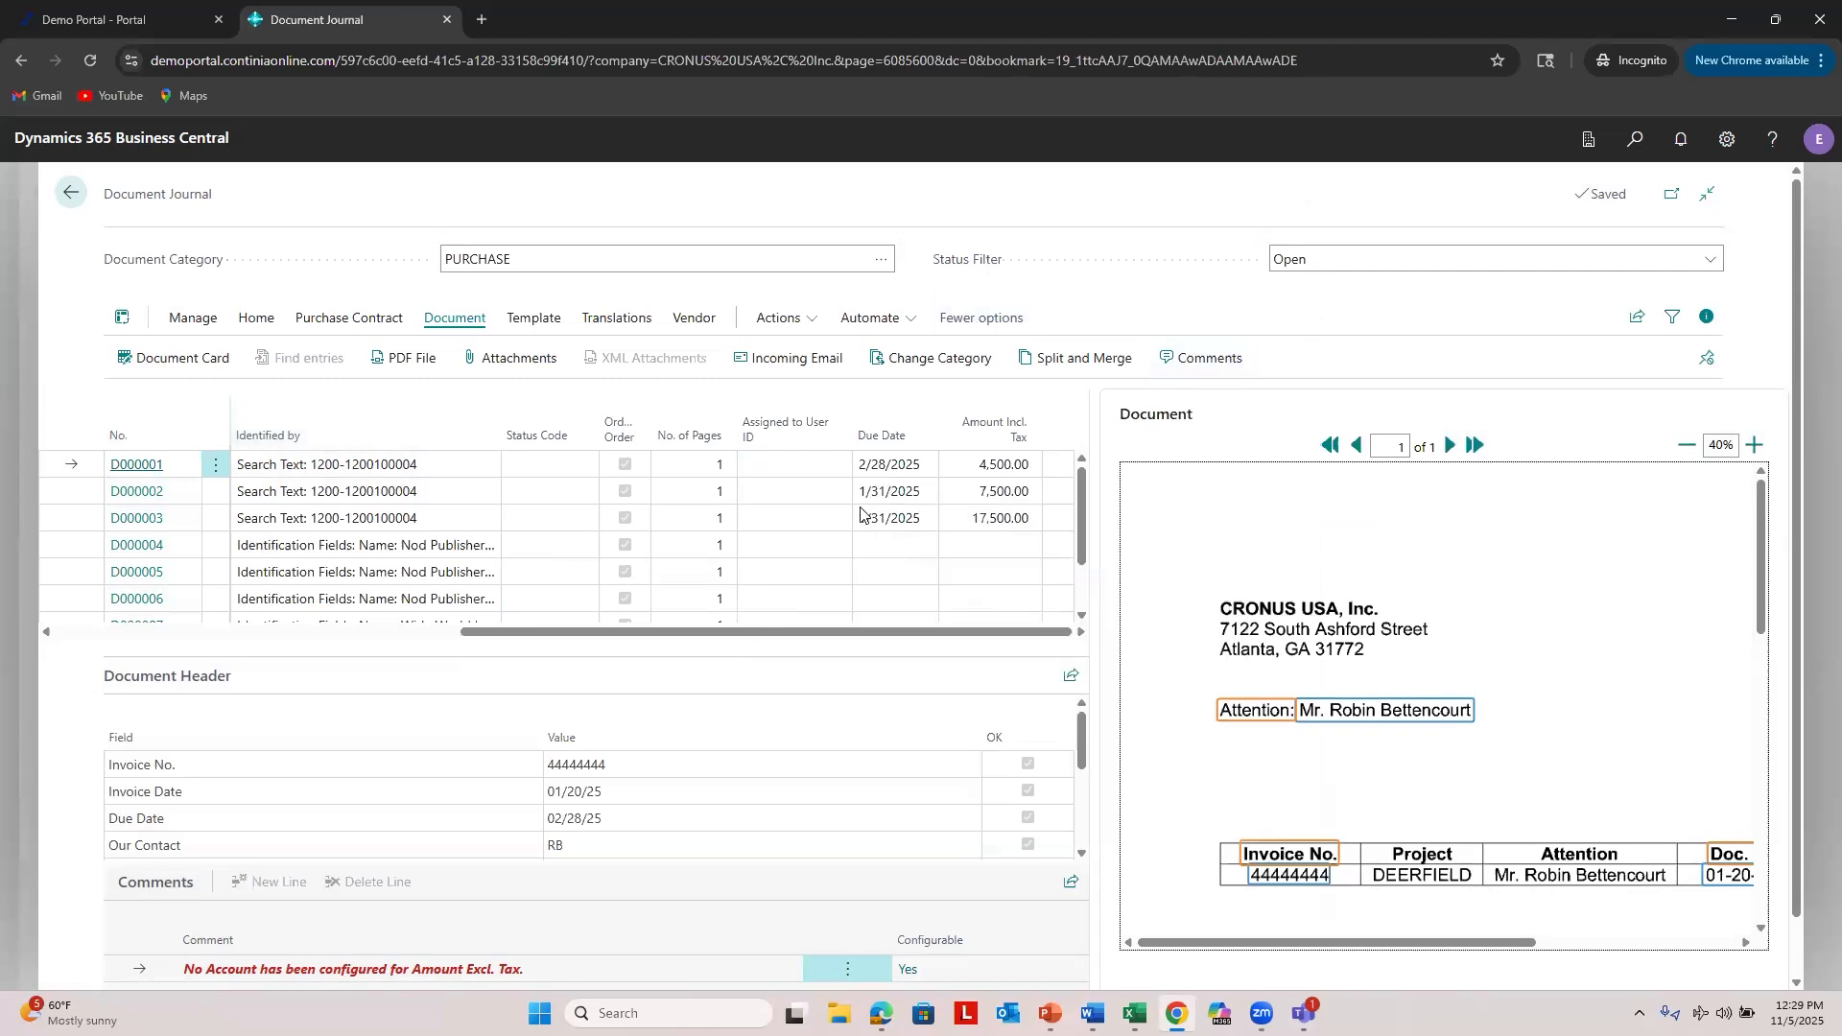
{"action": "left_click", "coordinate": [1168, 370]}
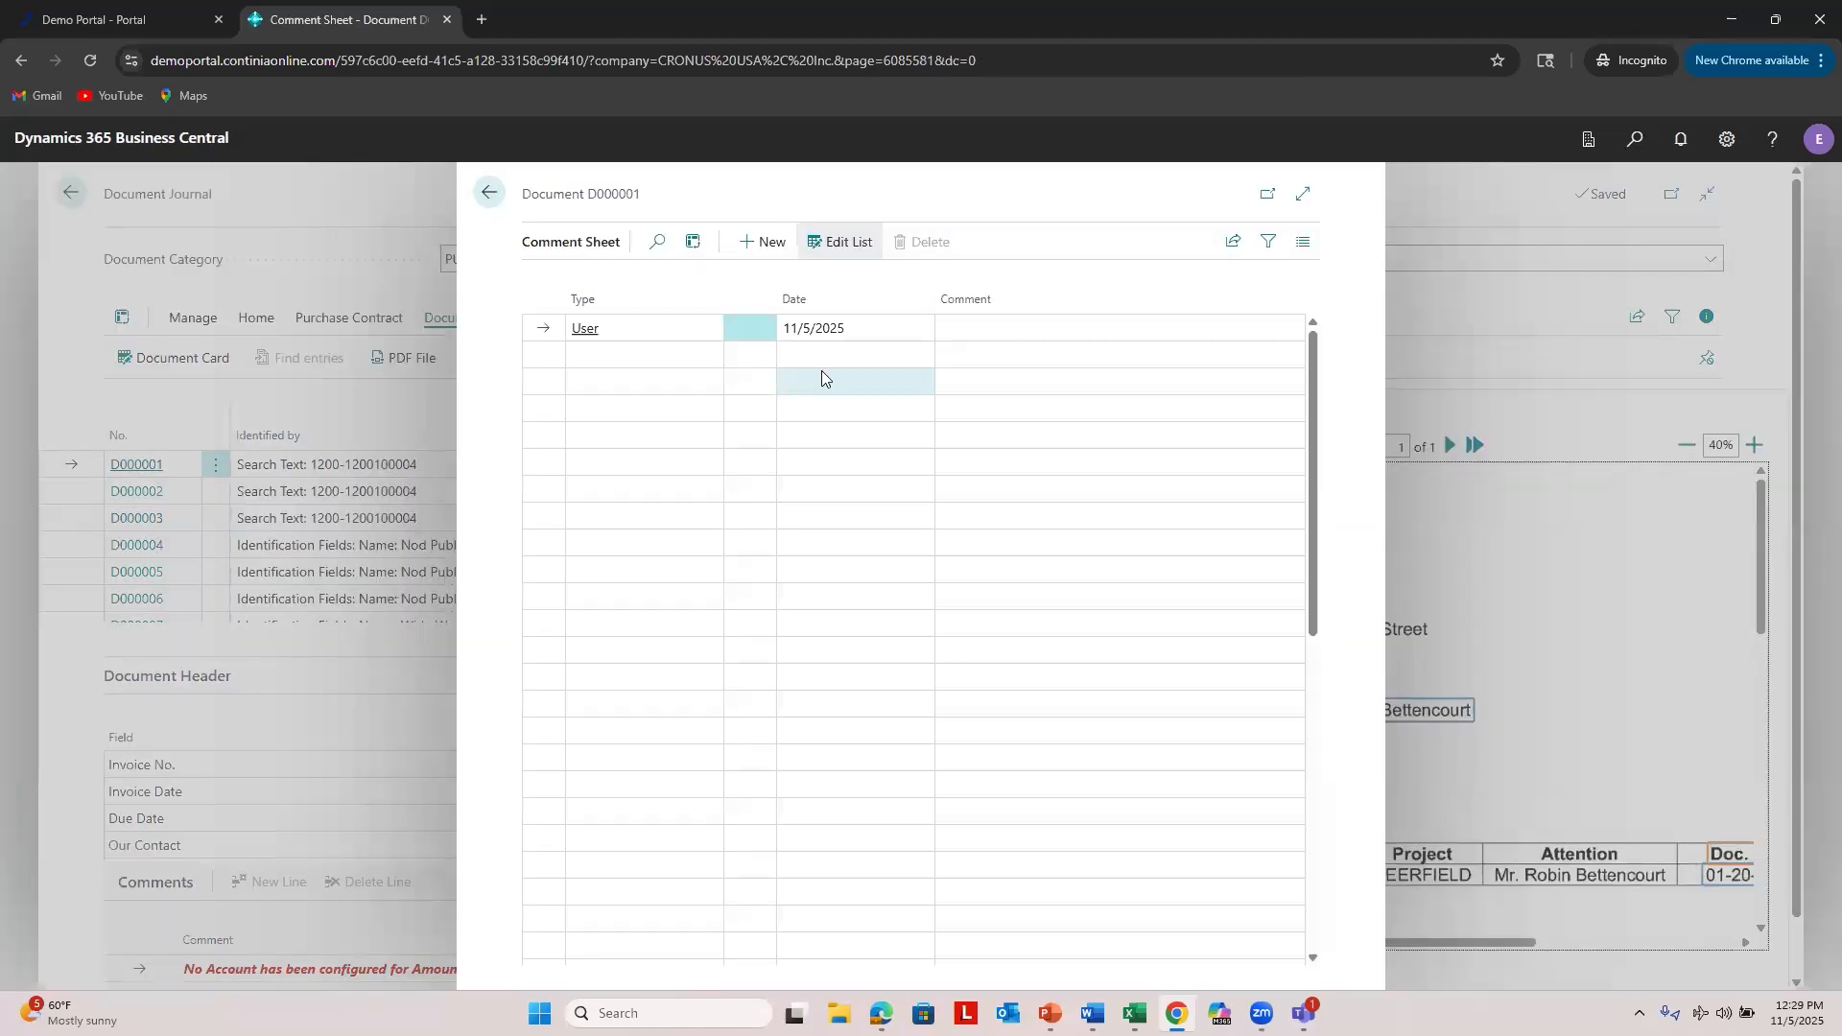
{"action": "left_click", "coordinate": [999, 323]}
{"action": "type", "text": "Document need"}
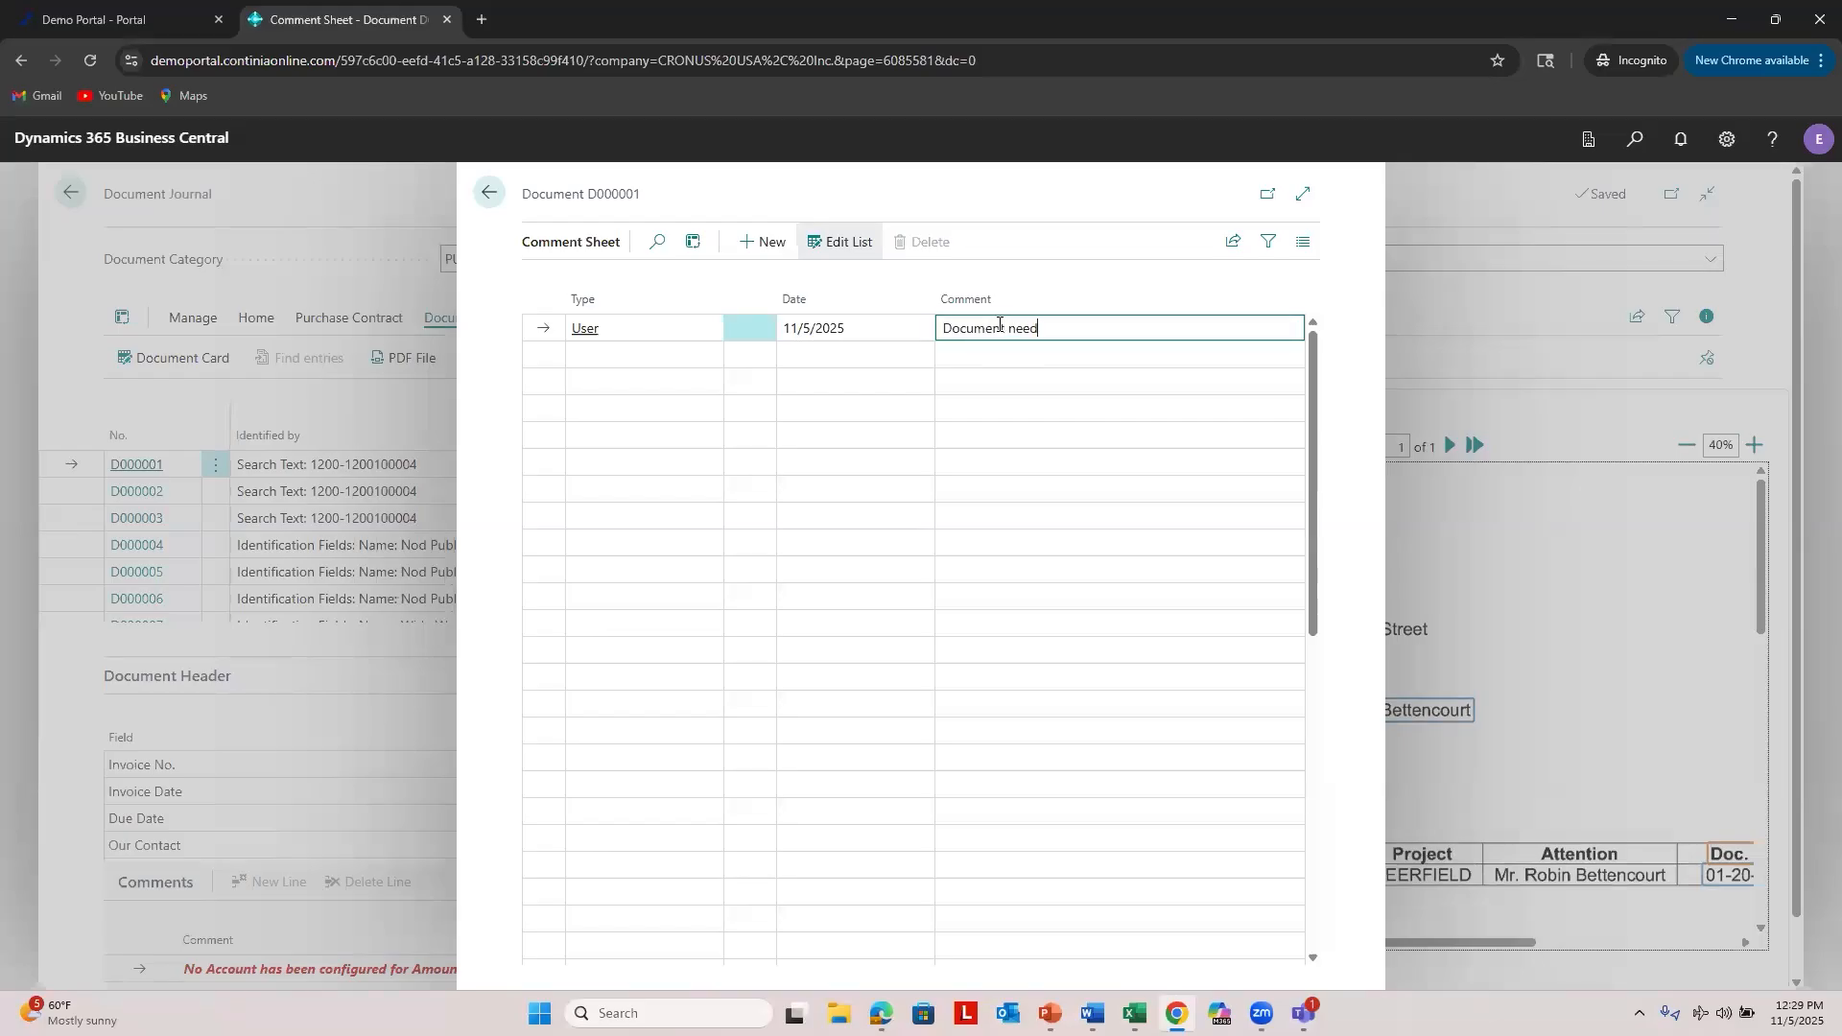
{"action": "type", "text": "s a PO"}
{"action": "left_click", "coordinate": [488, 193]}
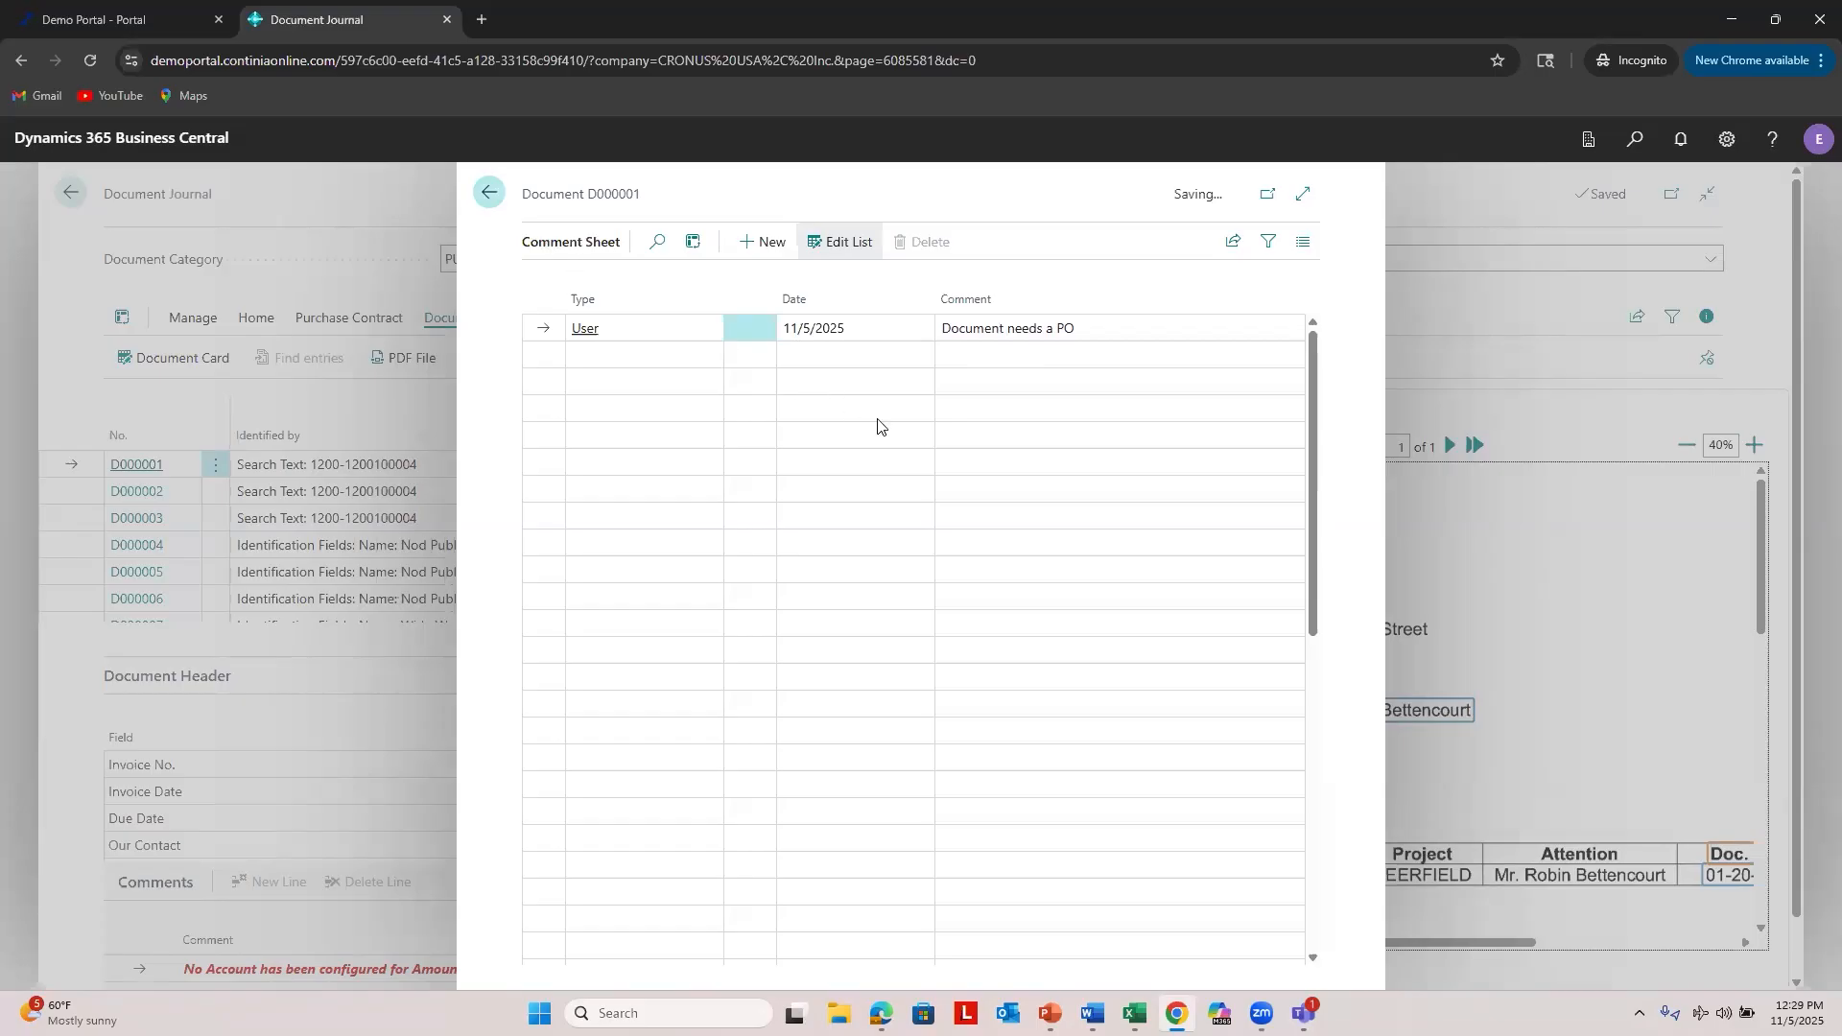
Step: Assign document D000001 to user ID EH and return to the Business Central home page
{"action": "left_click", "coordinate": [807, 468]}
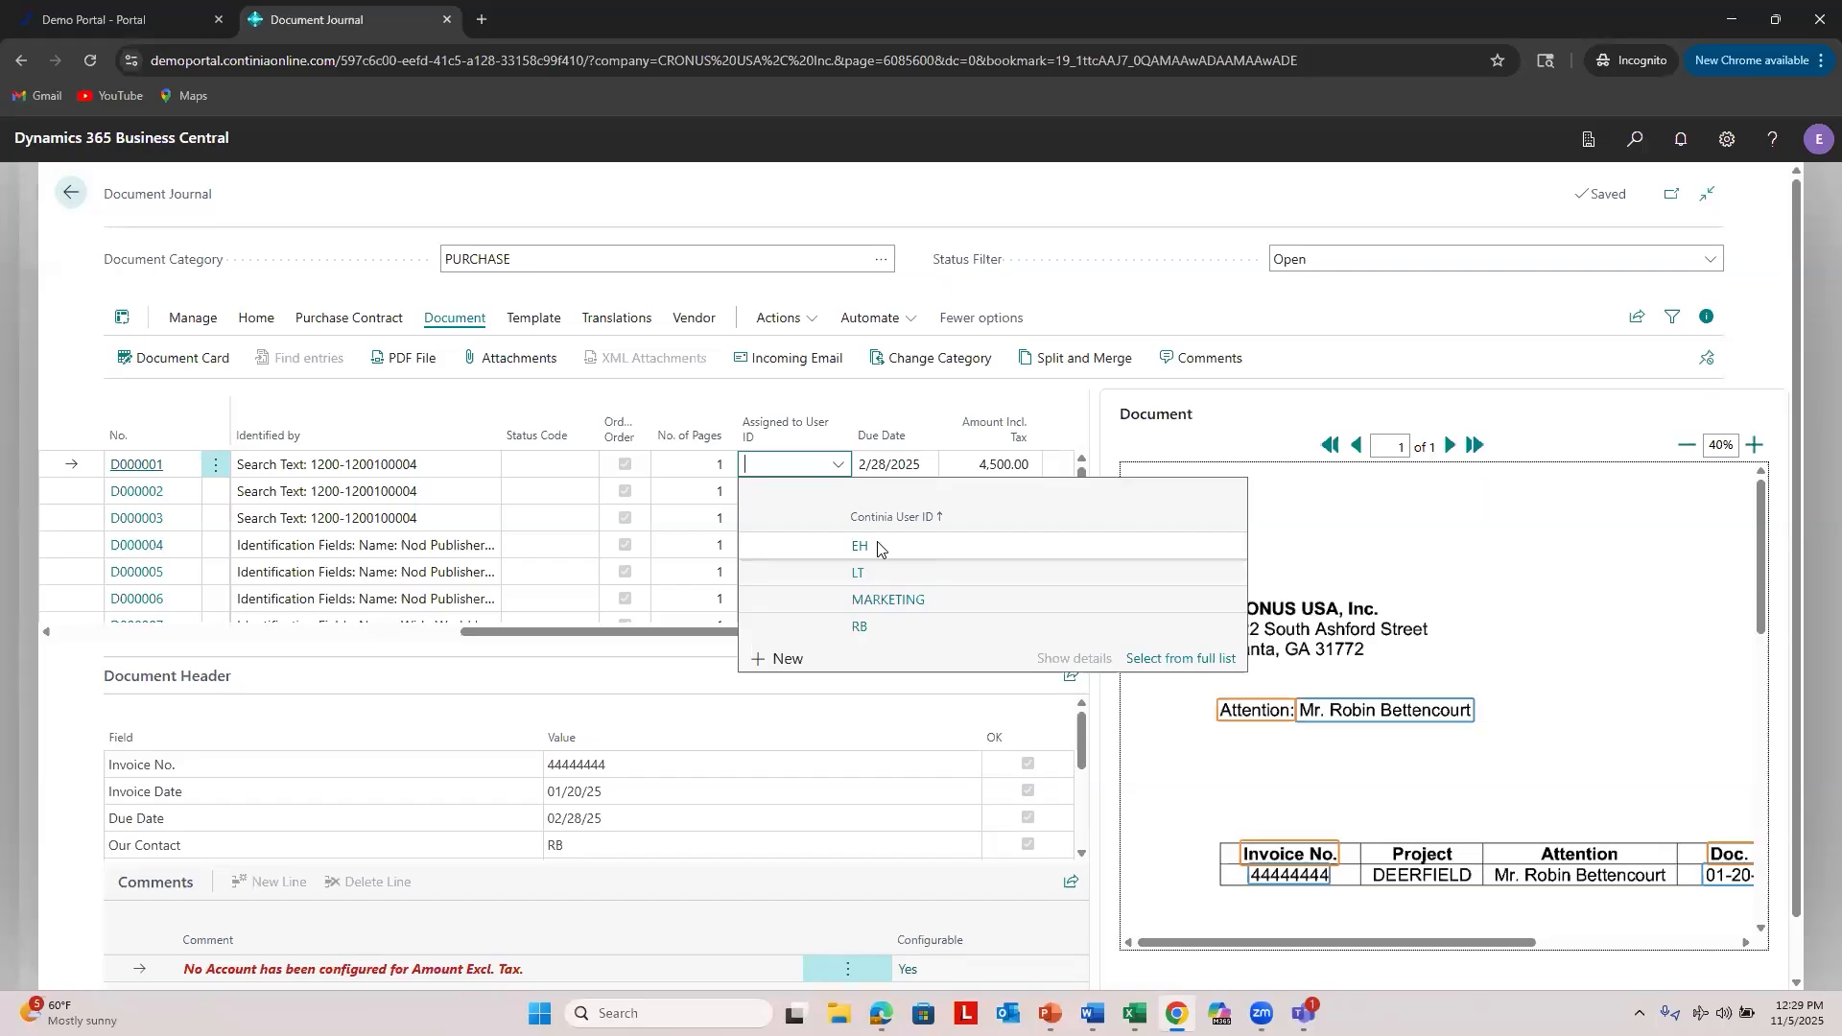
{"action": "left_click", "coordinate": [878, 548]}
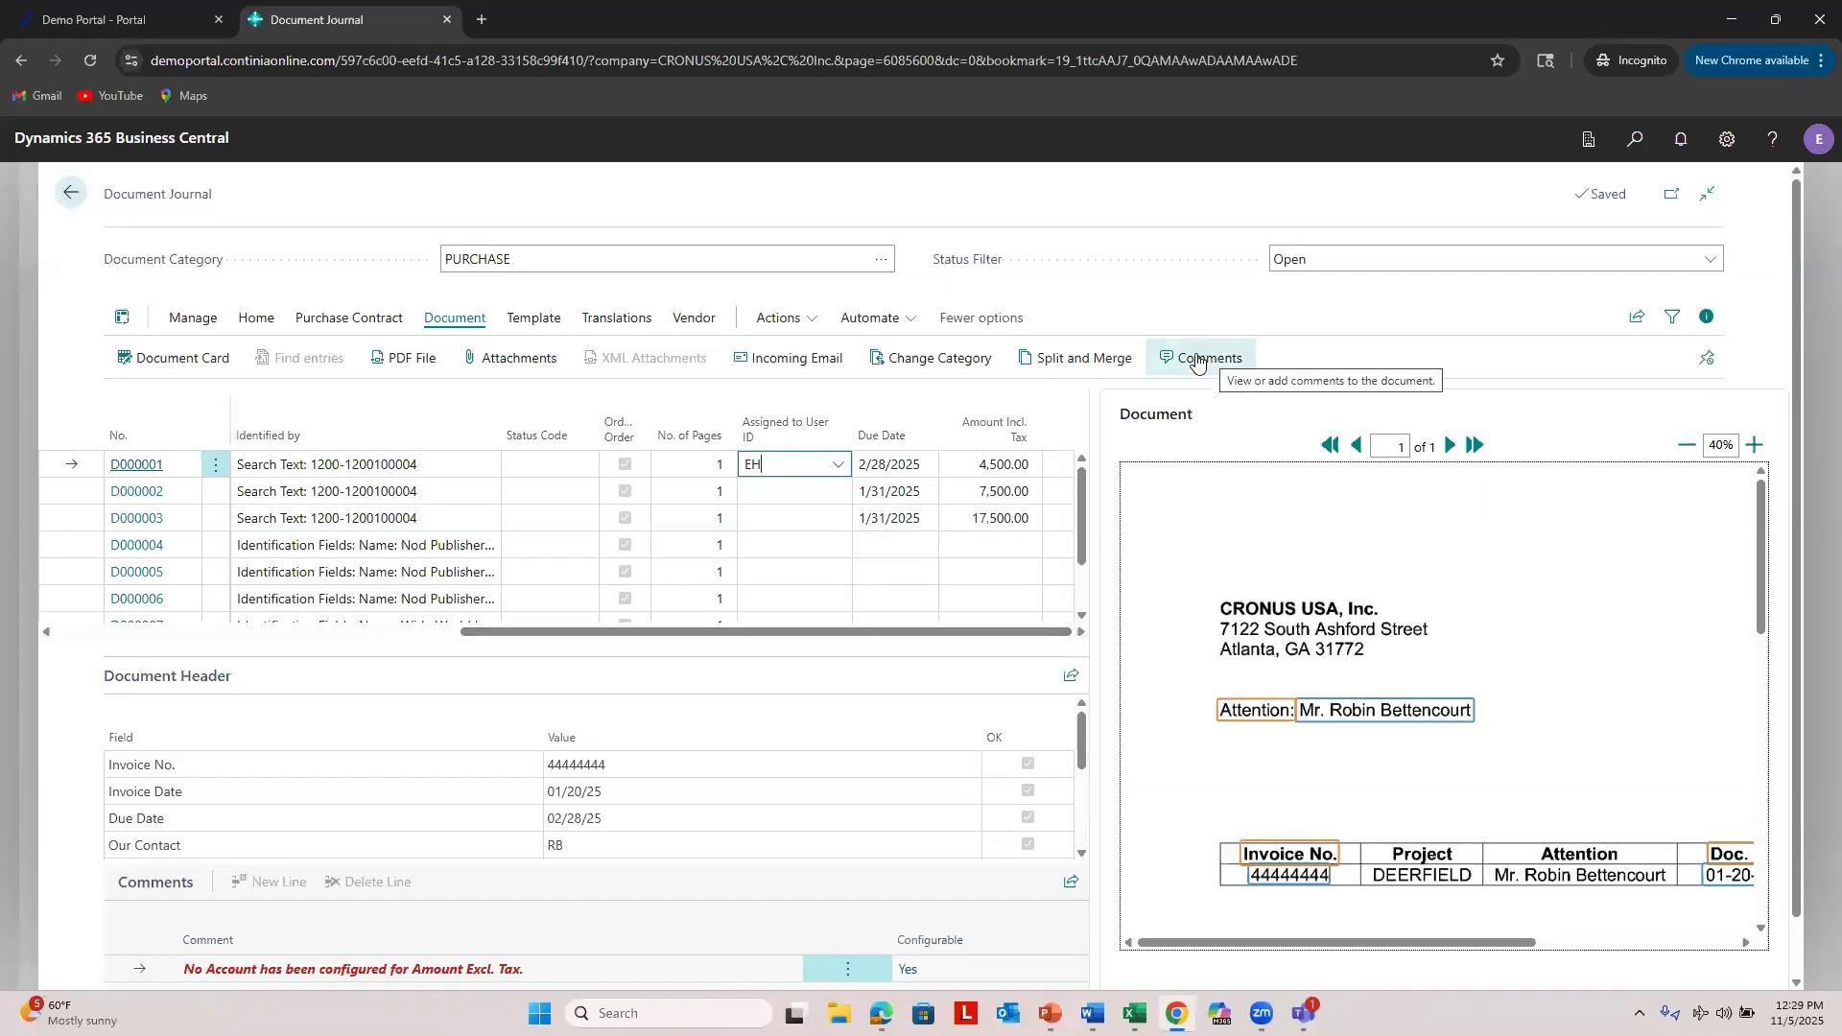
{"action": "left_click", "coordinate": [72, 193]}
{"action": "left_click", "coordinate": [74, 192]}
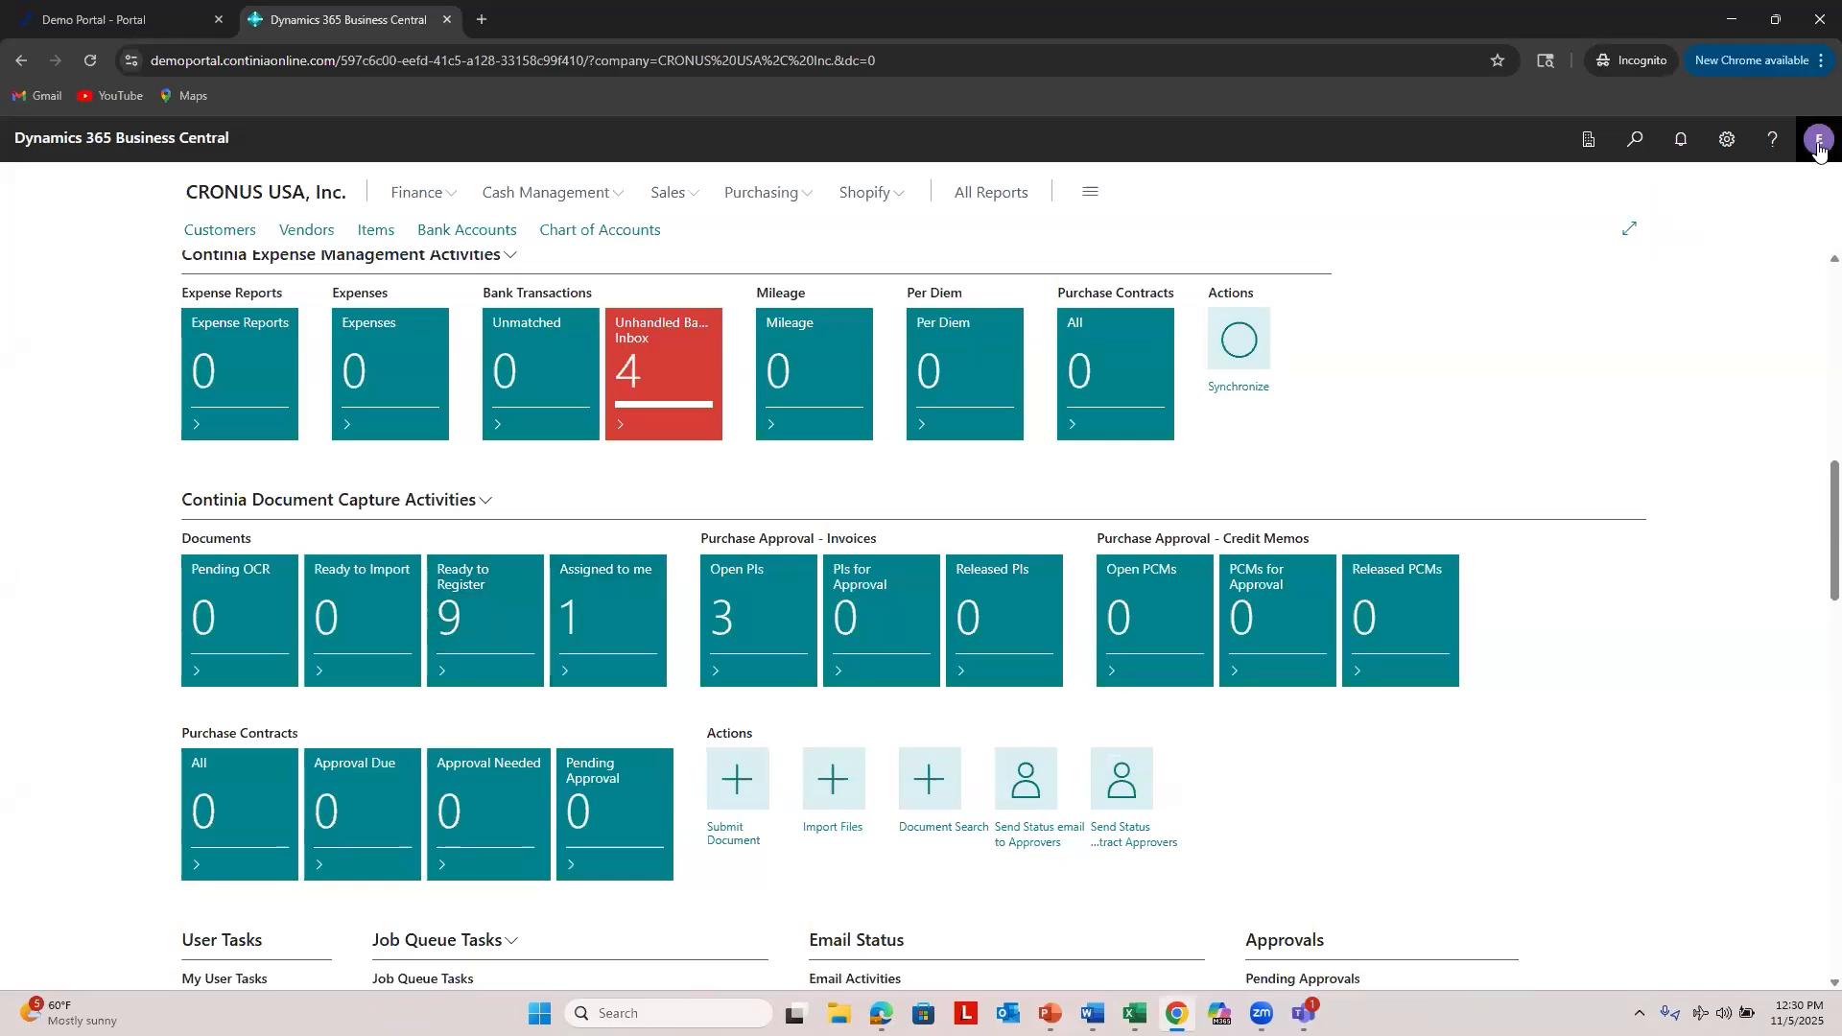
Step: Review the documents assigned to the current user, and reopen the Document Journal with the documents ready to register
{"action": "left_click", "coordinate": [599, 614]}
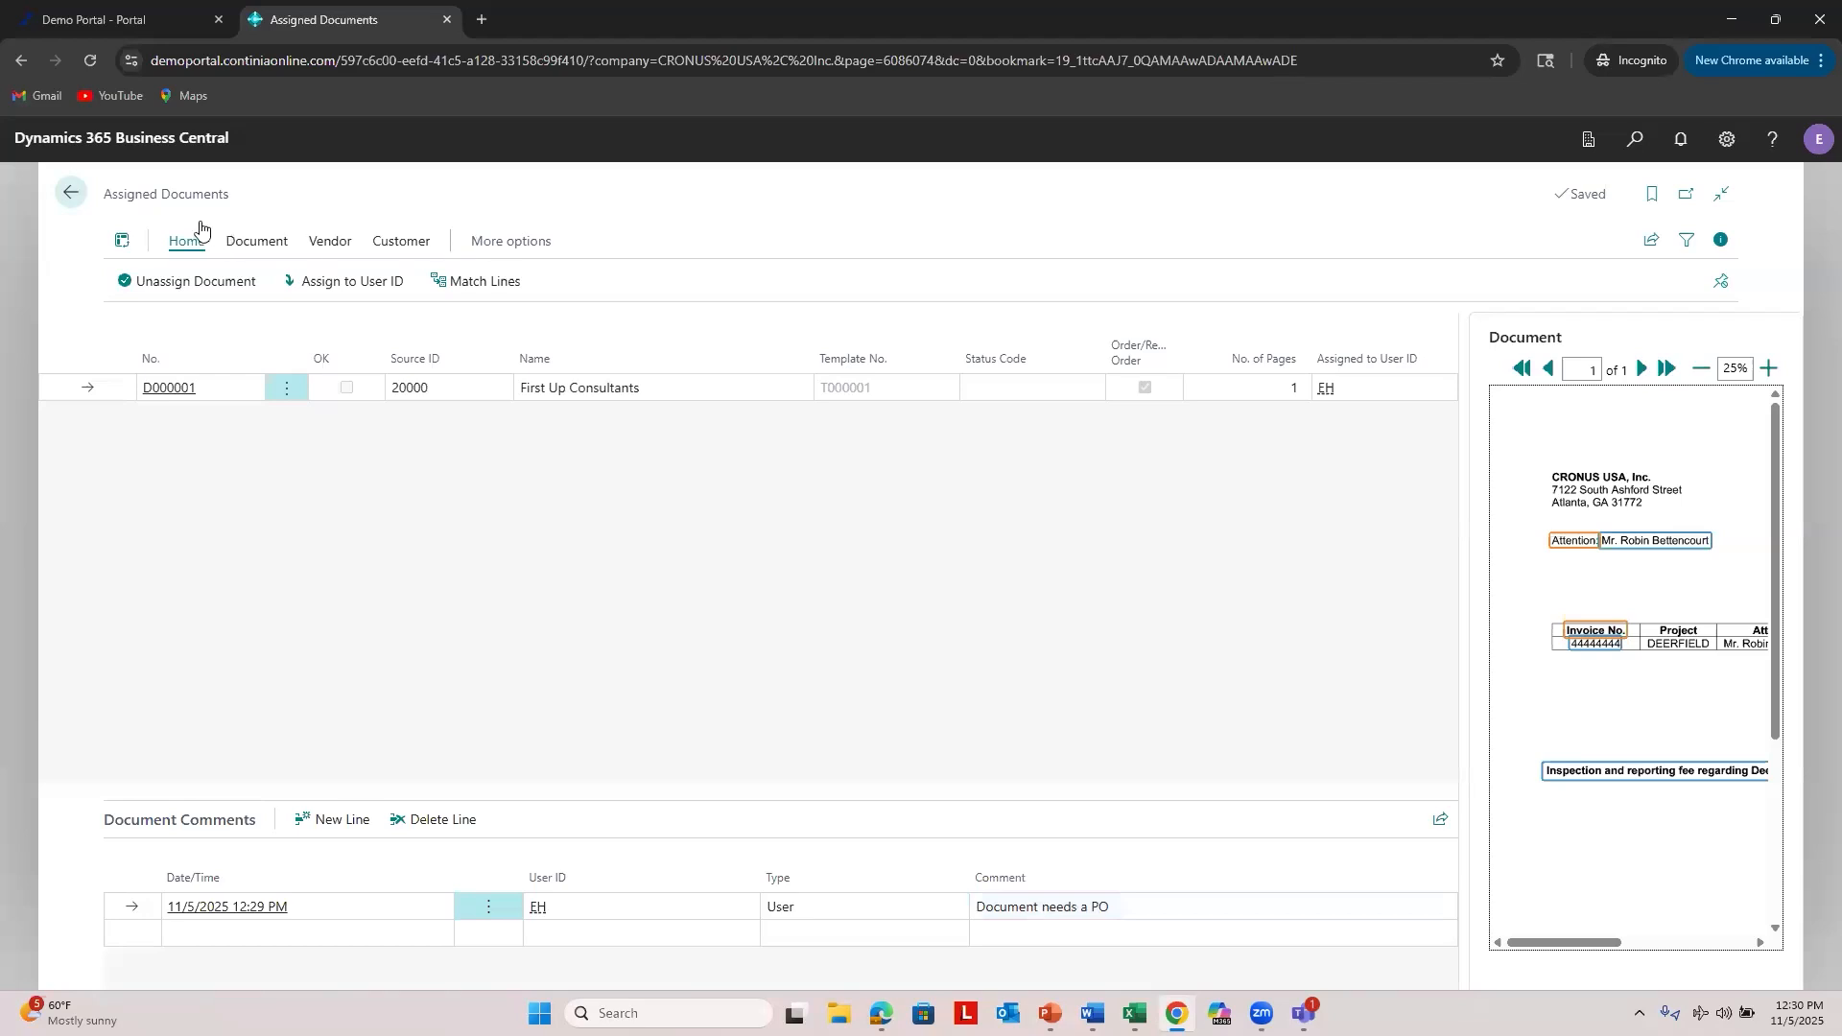
{"action": "left_click", "coordinate": [63, 191]}
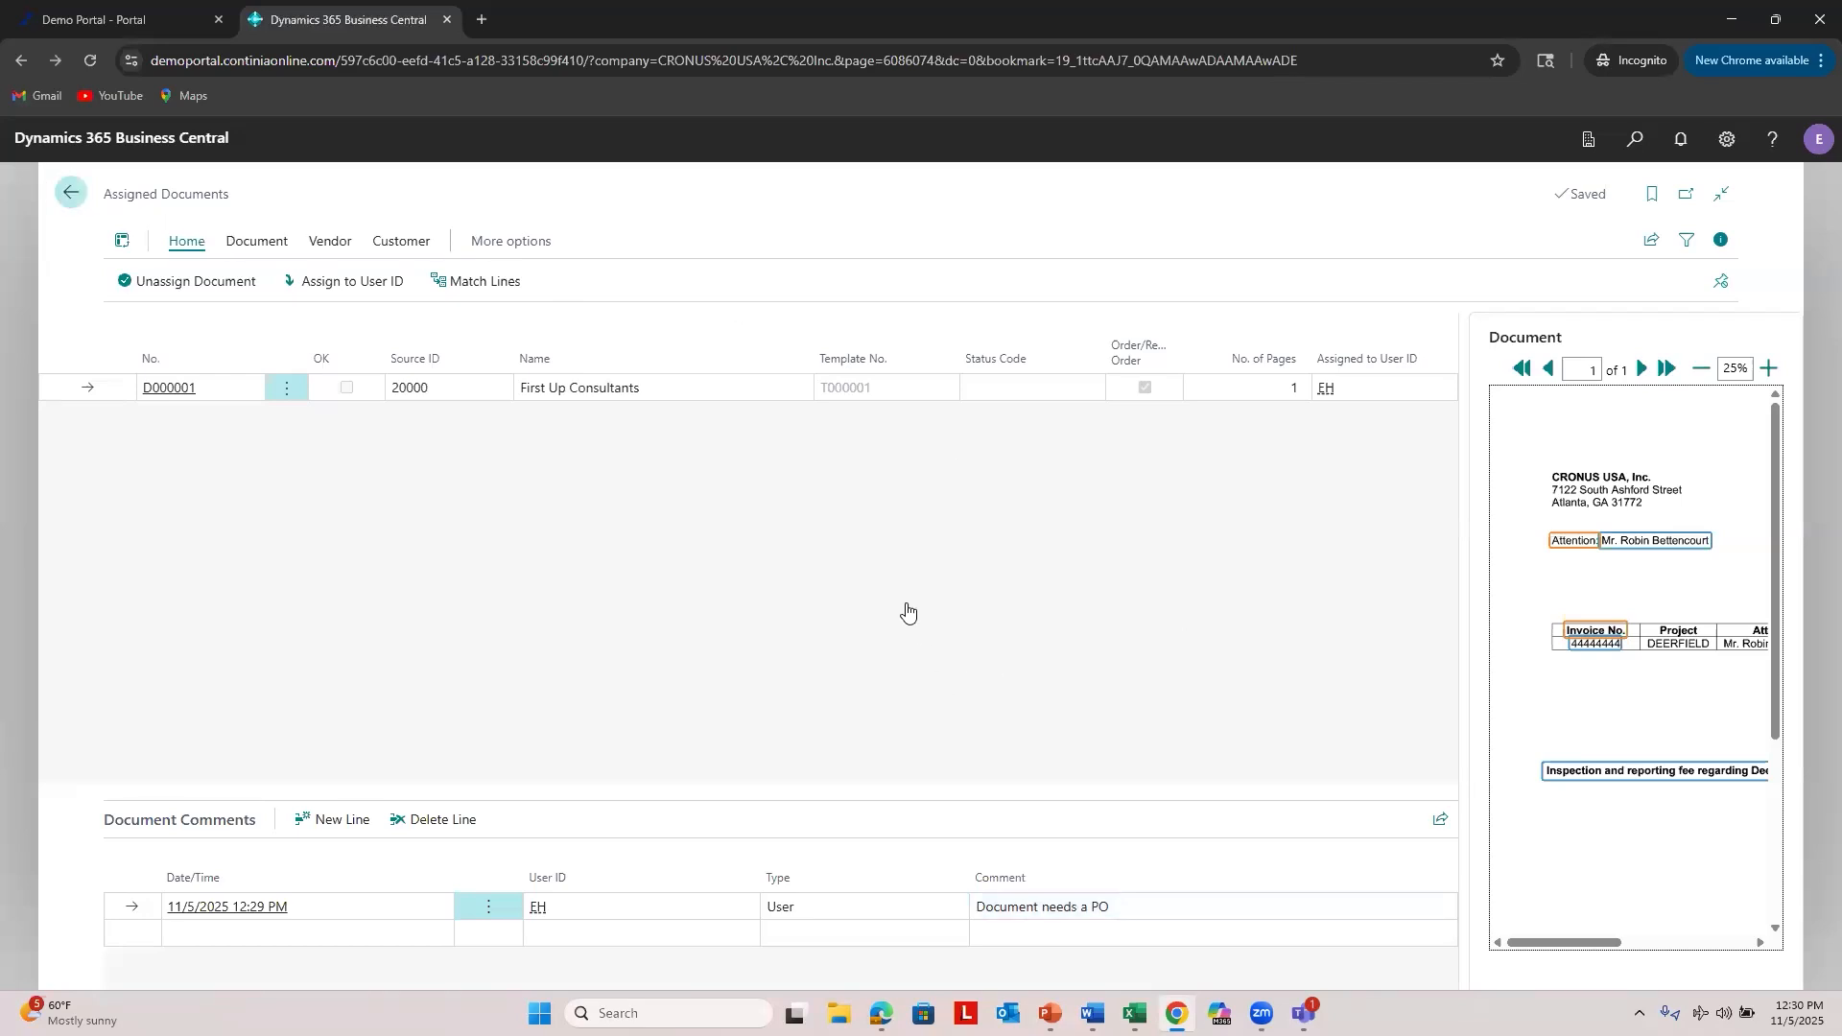
{"action": "left_click", "coordinate": [516, 655]}
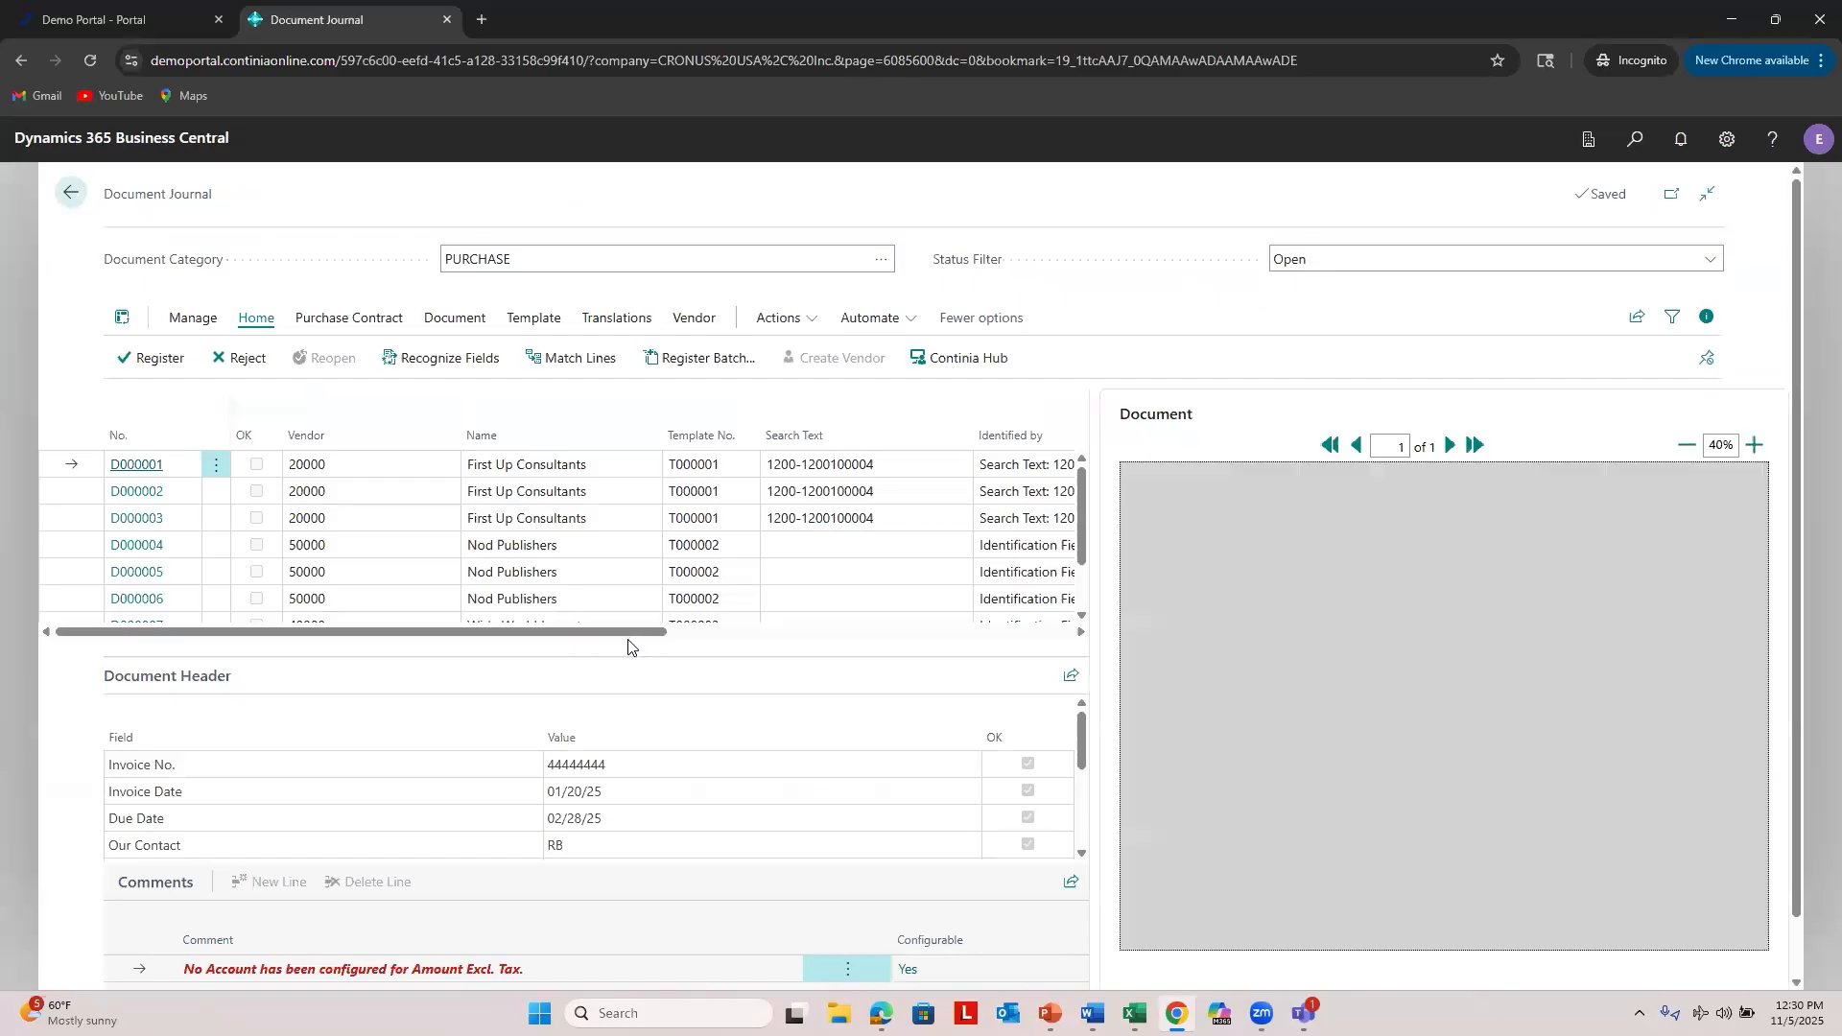
Step: Sort the journal documents by Amount Incl. Tax in descending order, and by Due Date in descending order
{"action": "left_click_drag", "start_coordinate": [644, 641], "coordinate": [1036, 638]}
{"action": "left_click", "coordinate": [980, 487]}
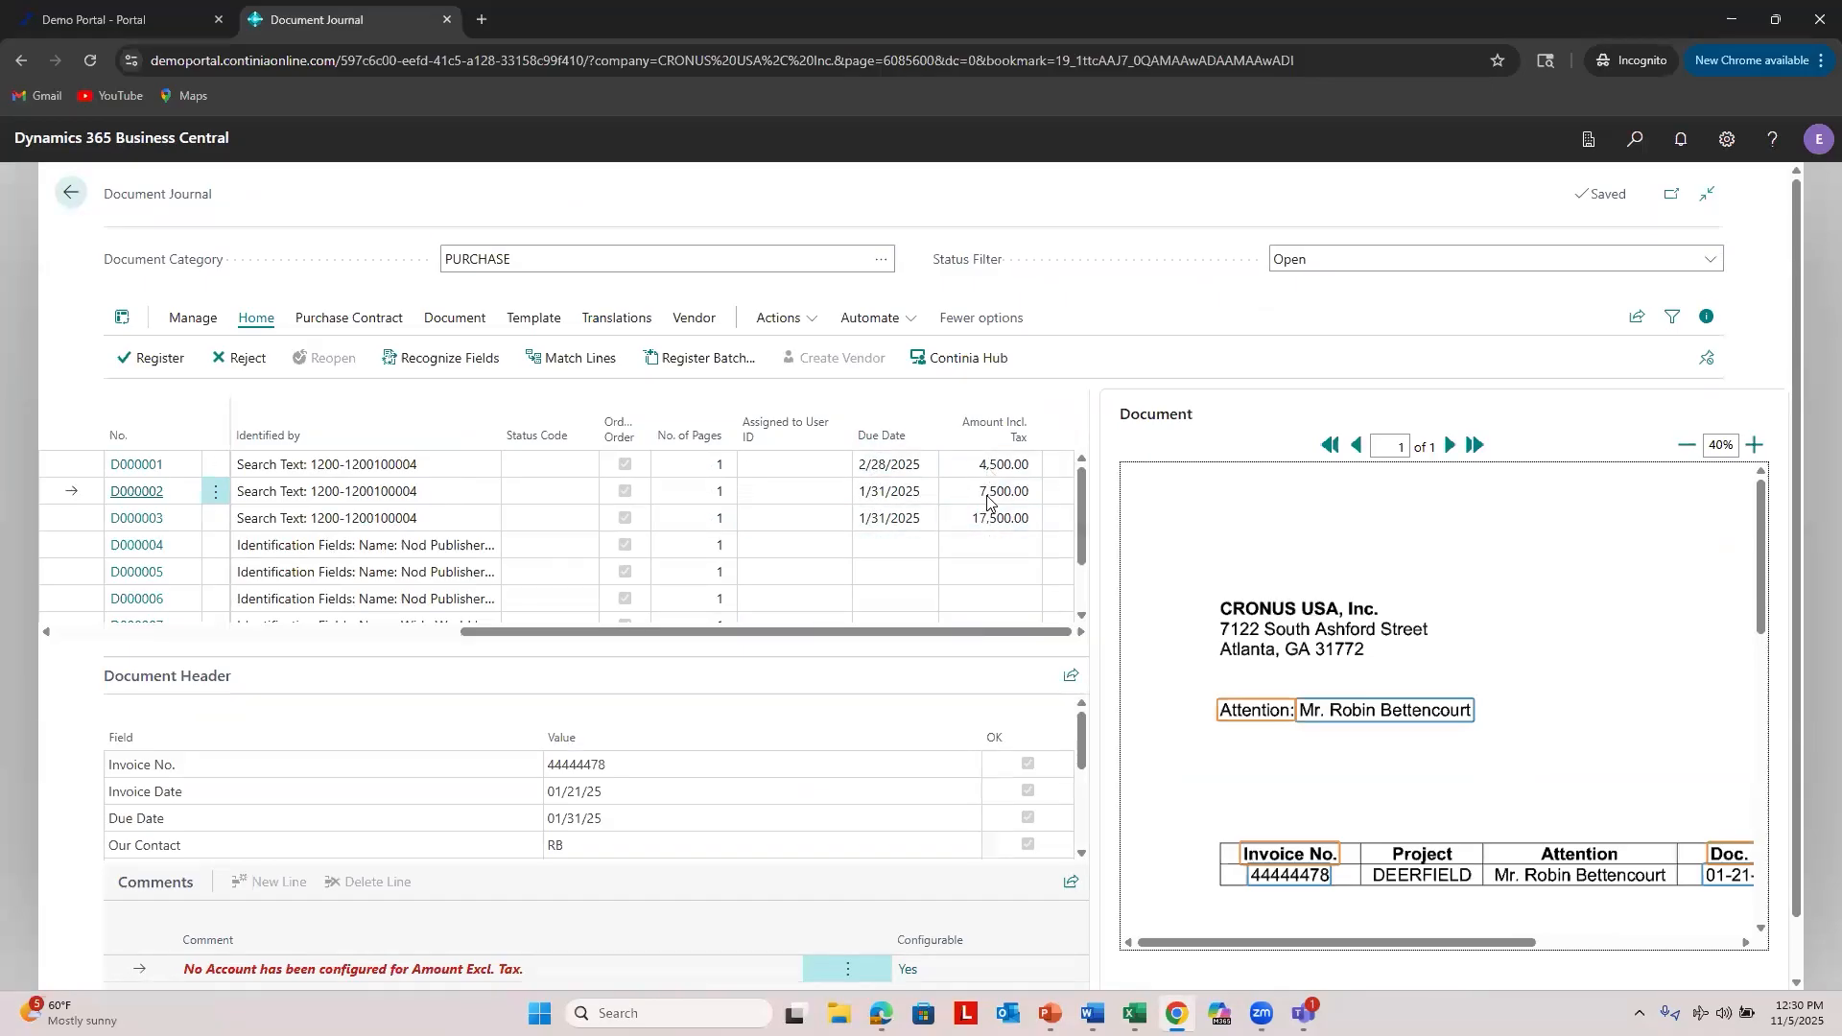
{"action": "left_click", "coordinate": [993, 427]}
{"action": "left_click", "coordinate": [993, 428]}
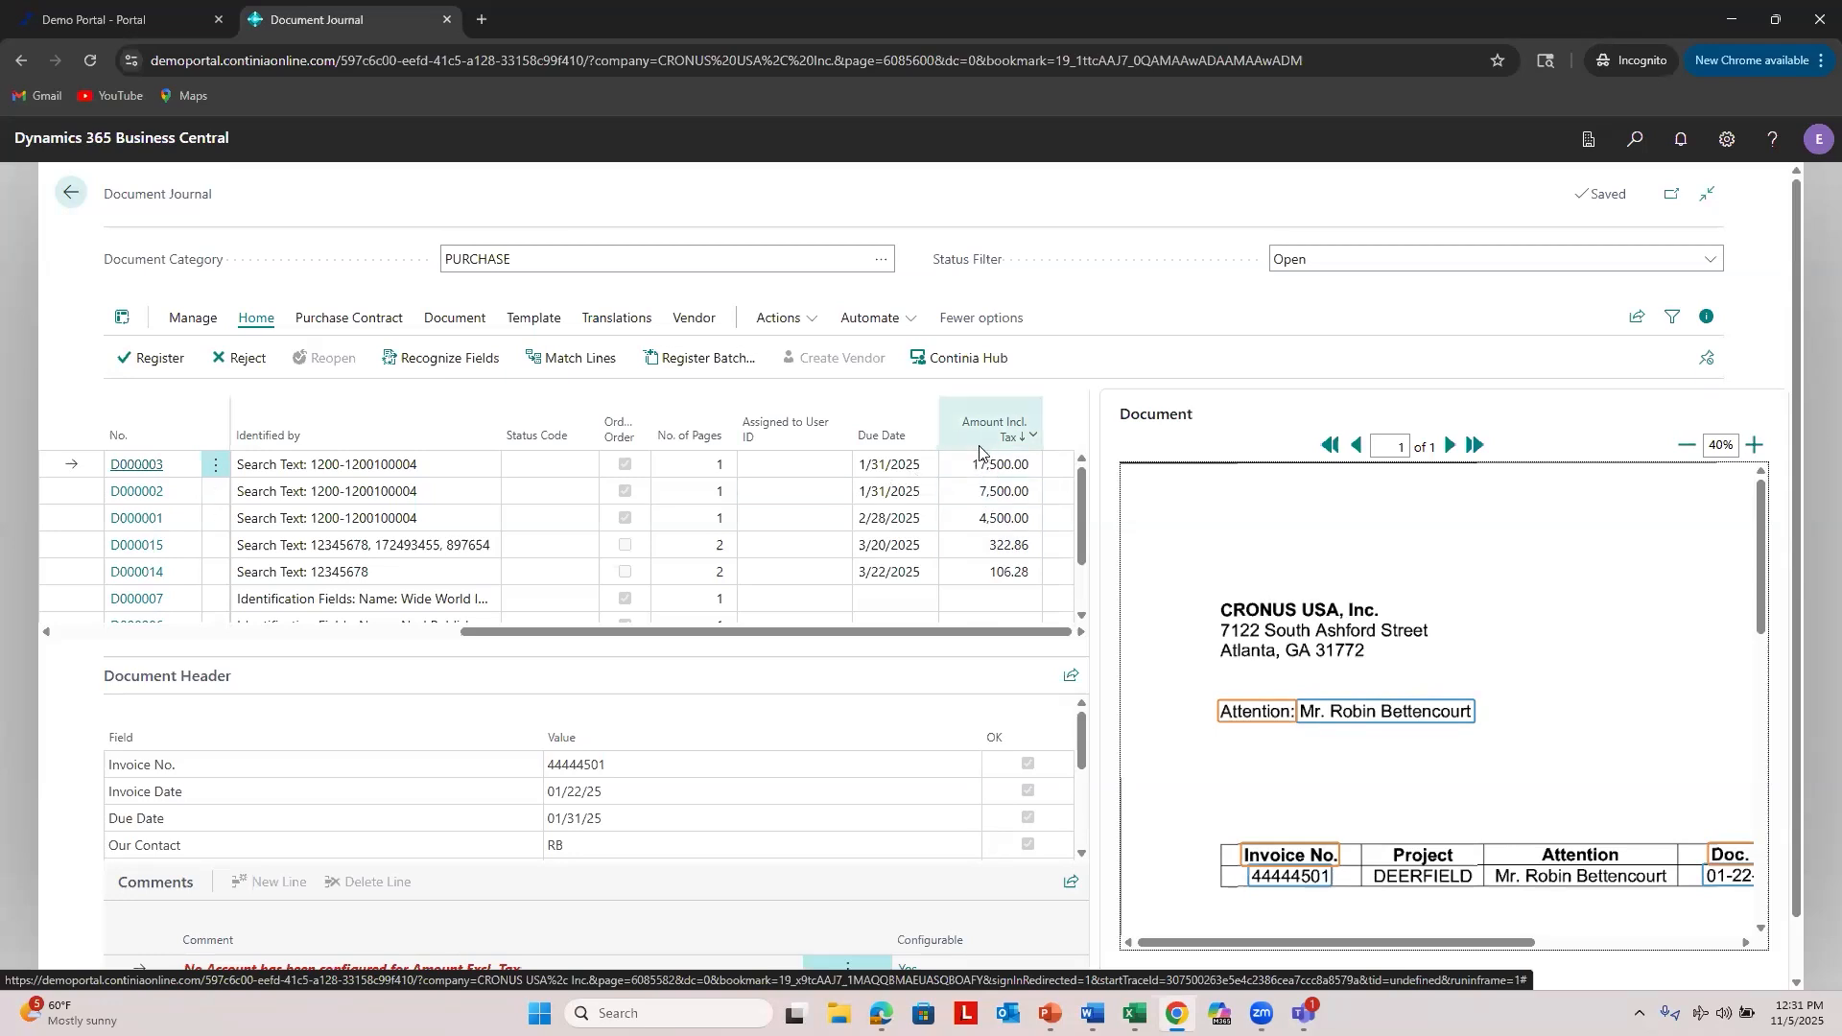
{"action": "left_click", "coordinate": [883, 438]}
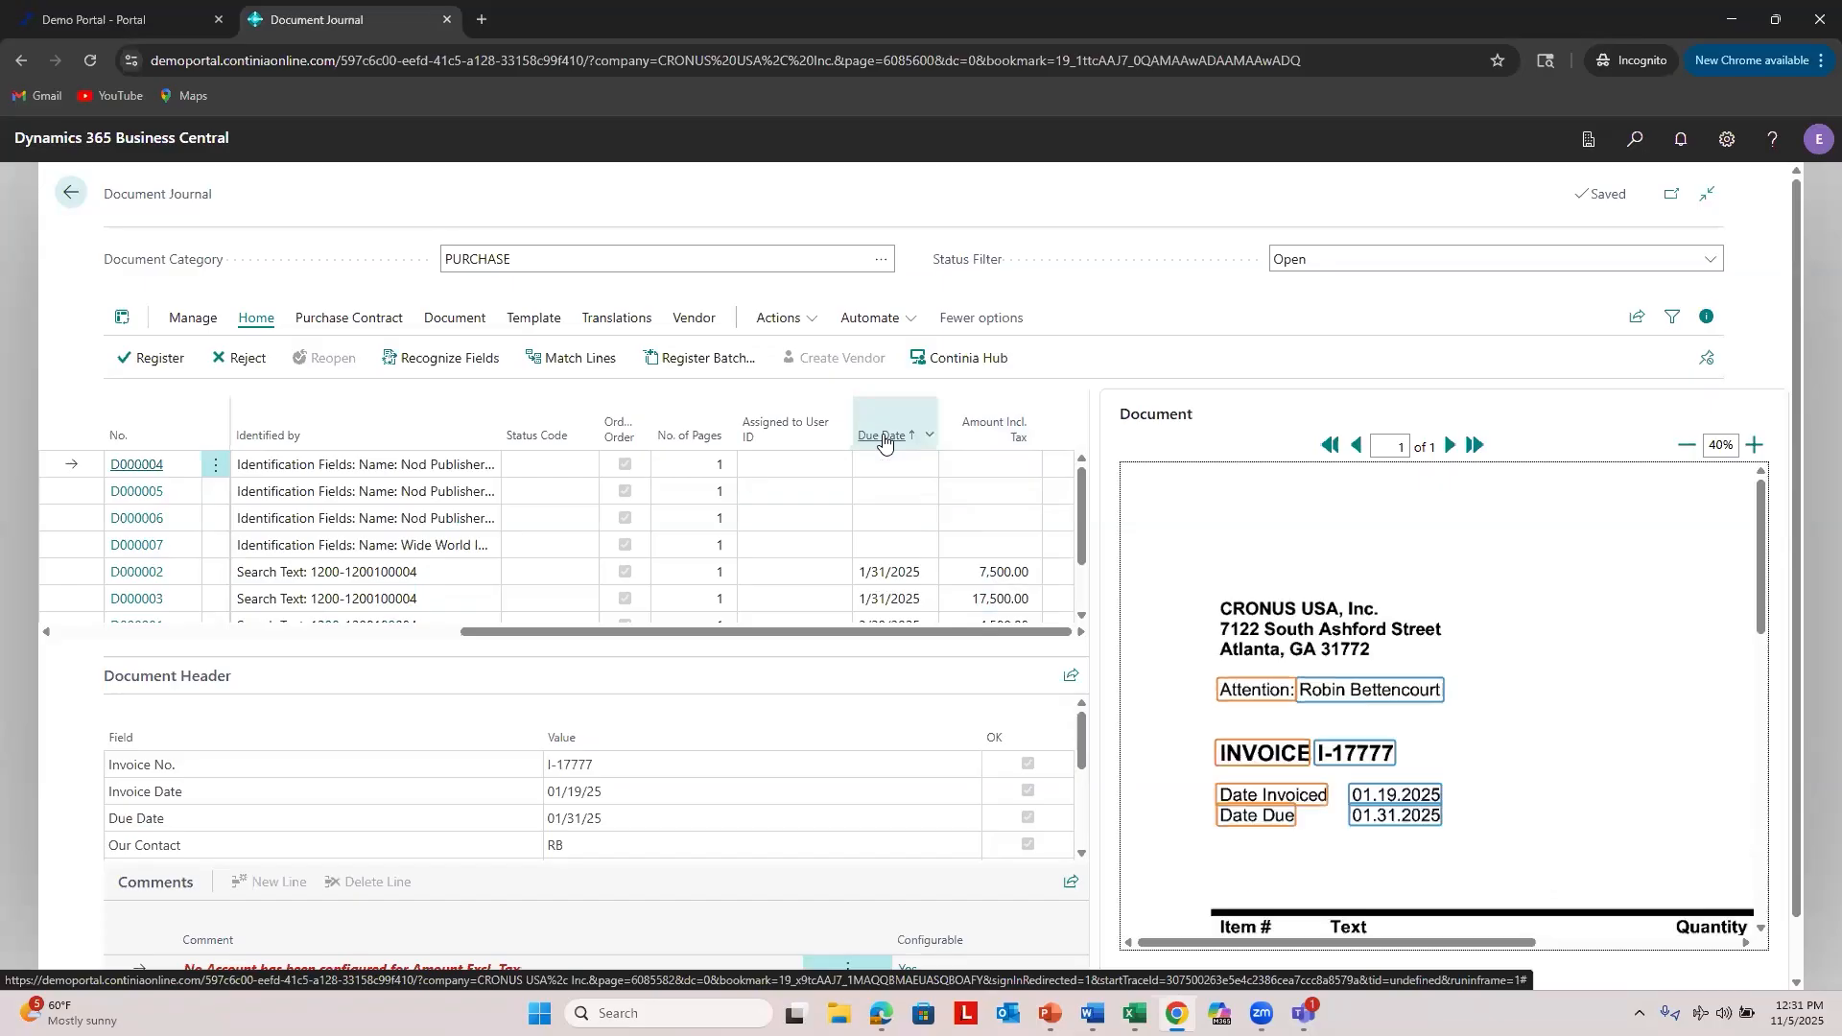
{"action": "left_click", "coordinate": [883, 438]}
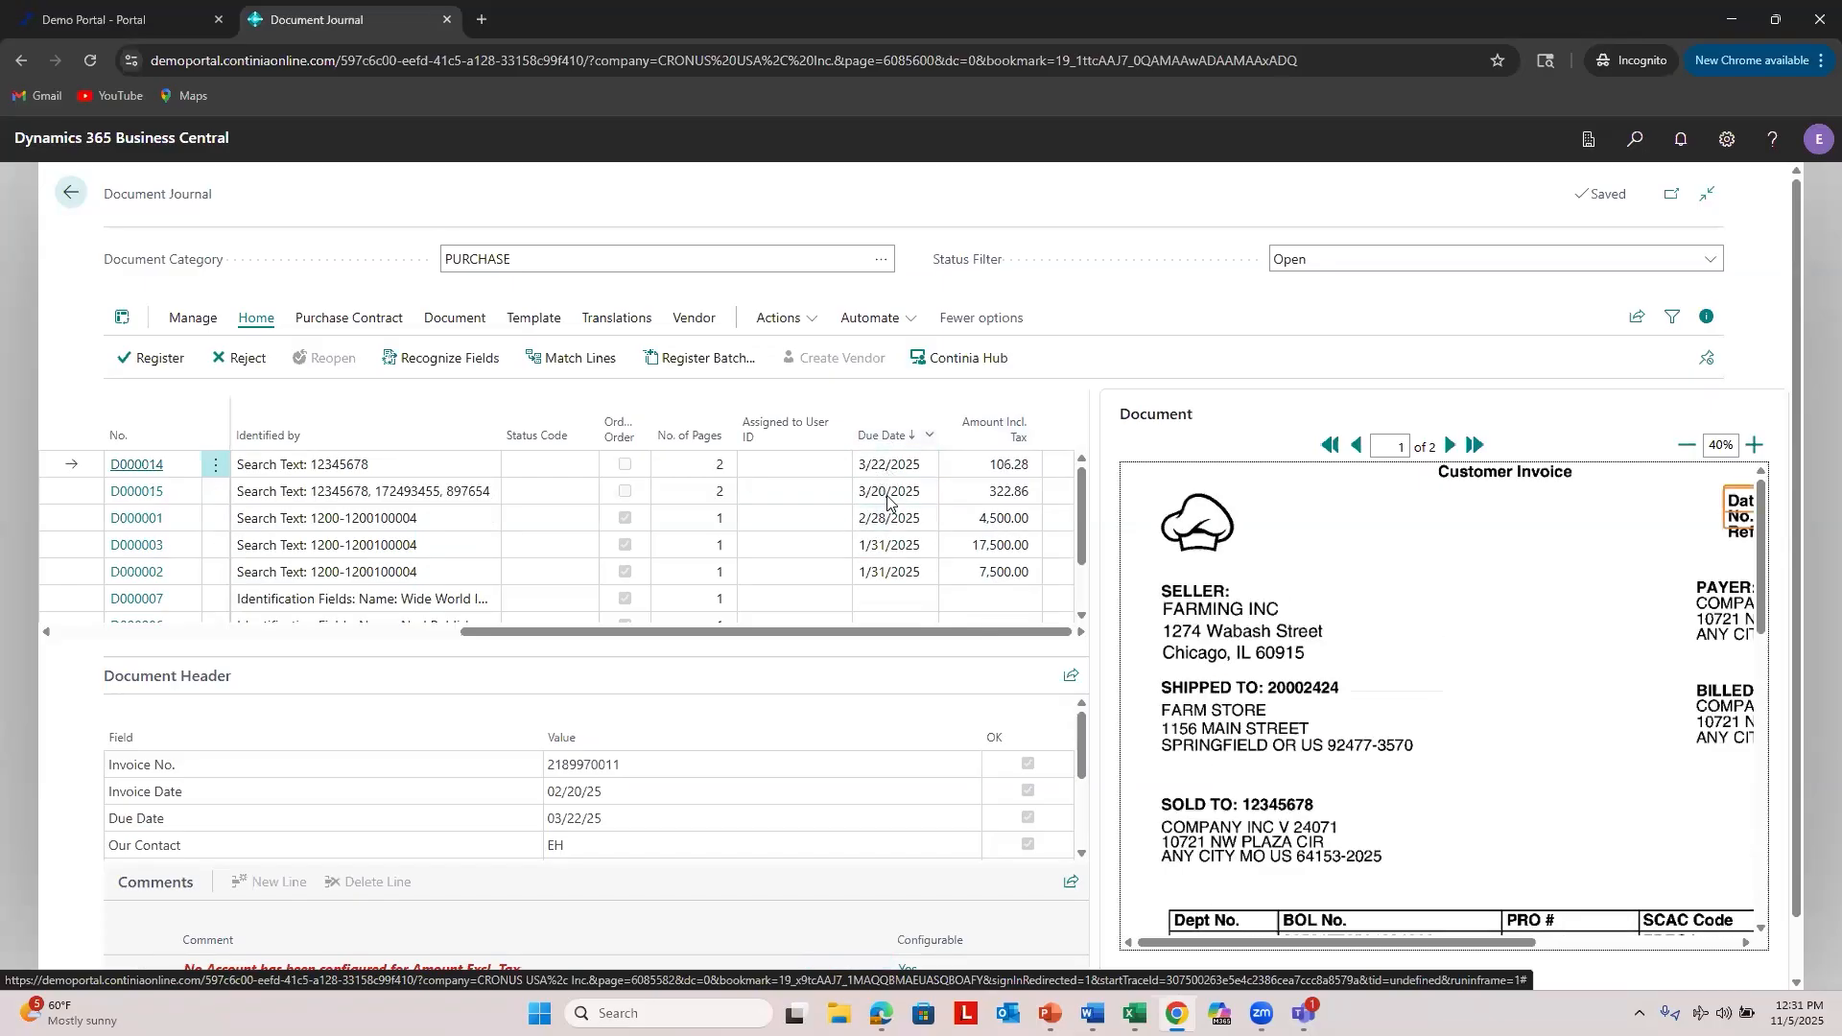
Step: Sort the journal by document number in ascending order and select document D000001
{"action": "left_click_drag", "start_coordinate": [876, 633], "coordinate": [473, 632]}
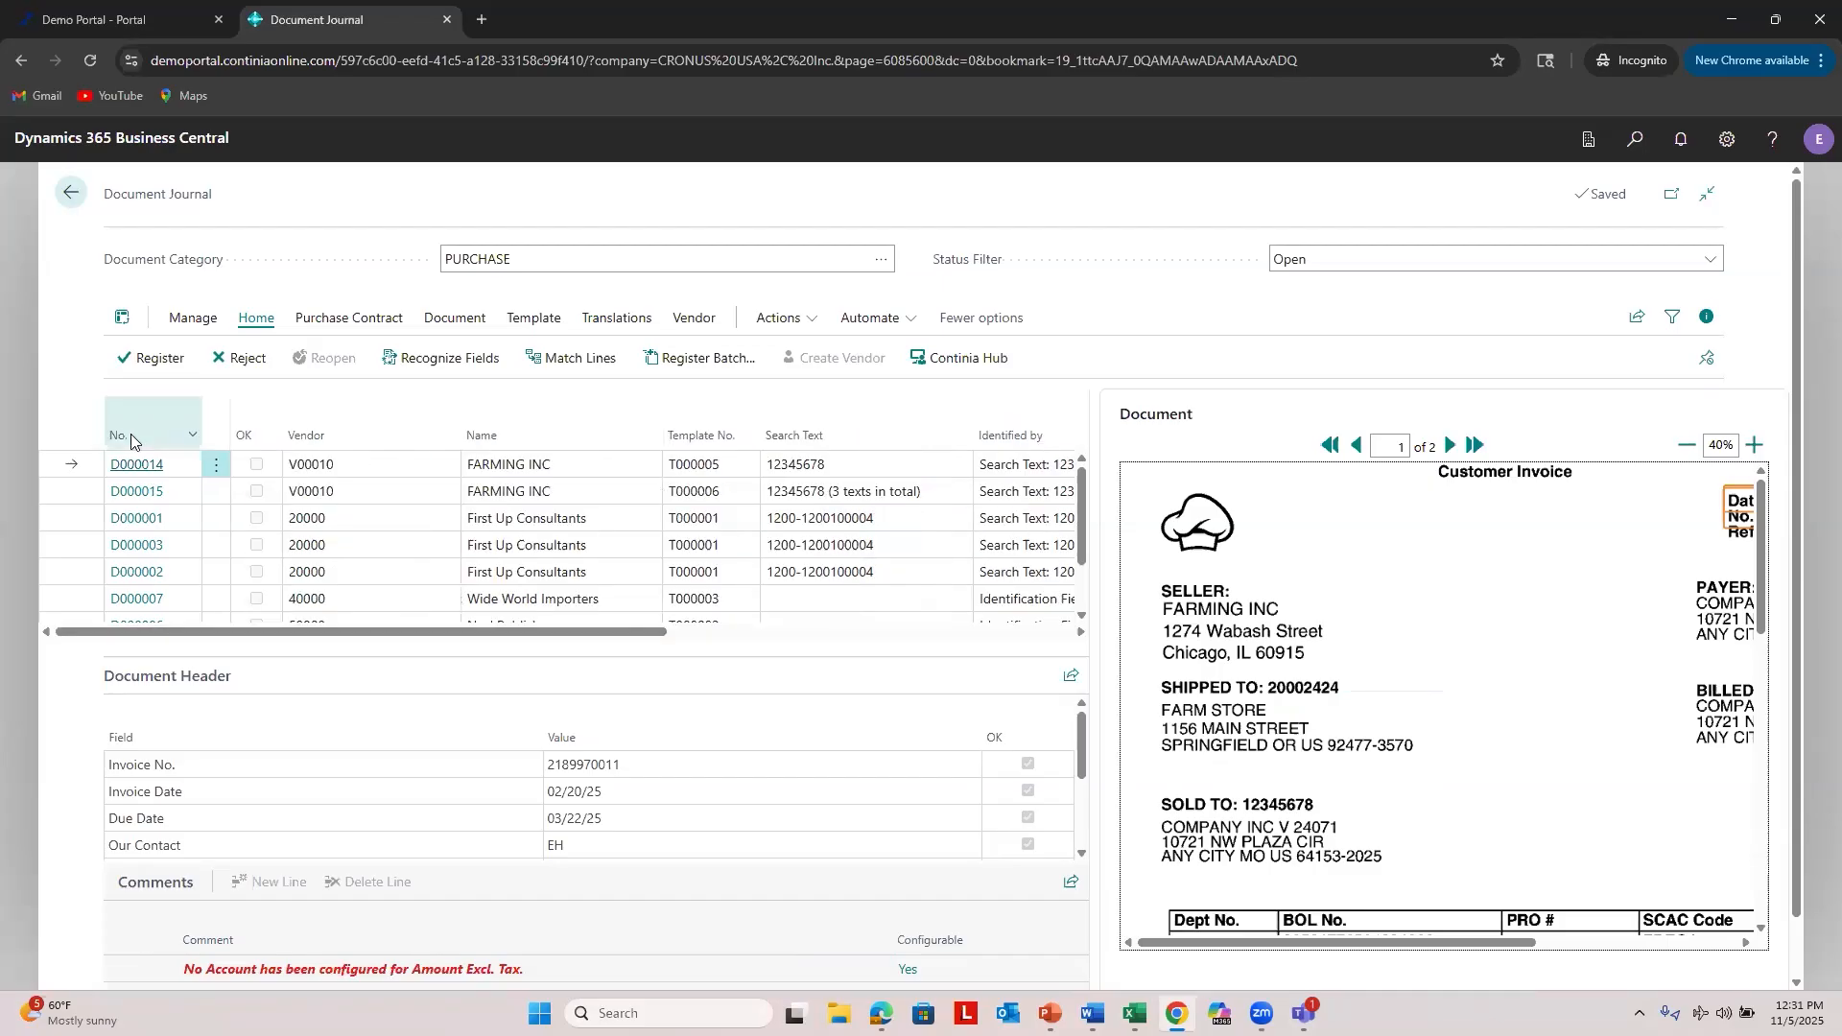
{"action": "left_click", "coordinate": [125, 434]}
{"action": "left_click", "coordinate": [134, 469]}
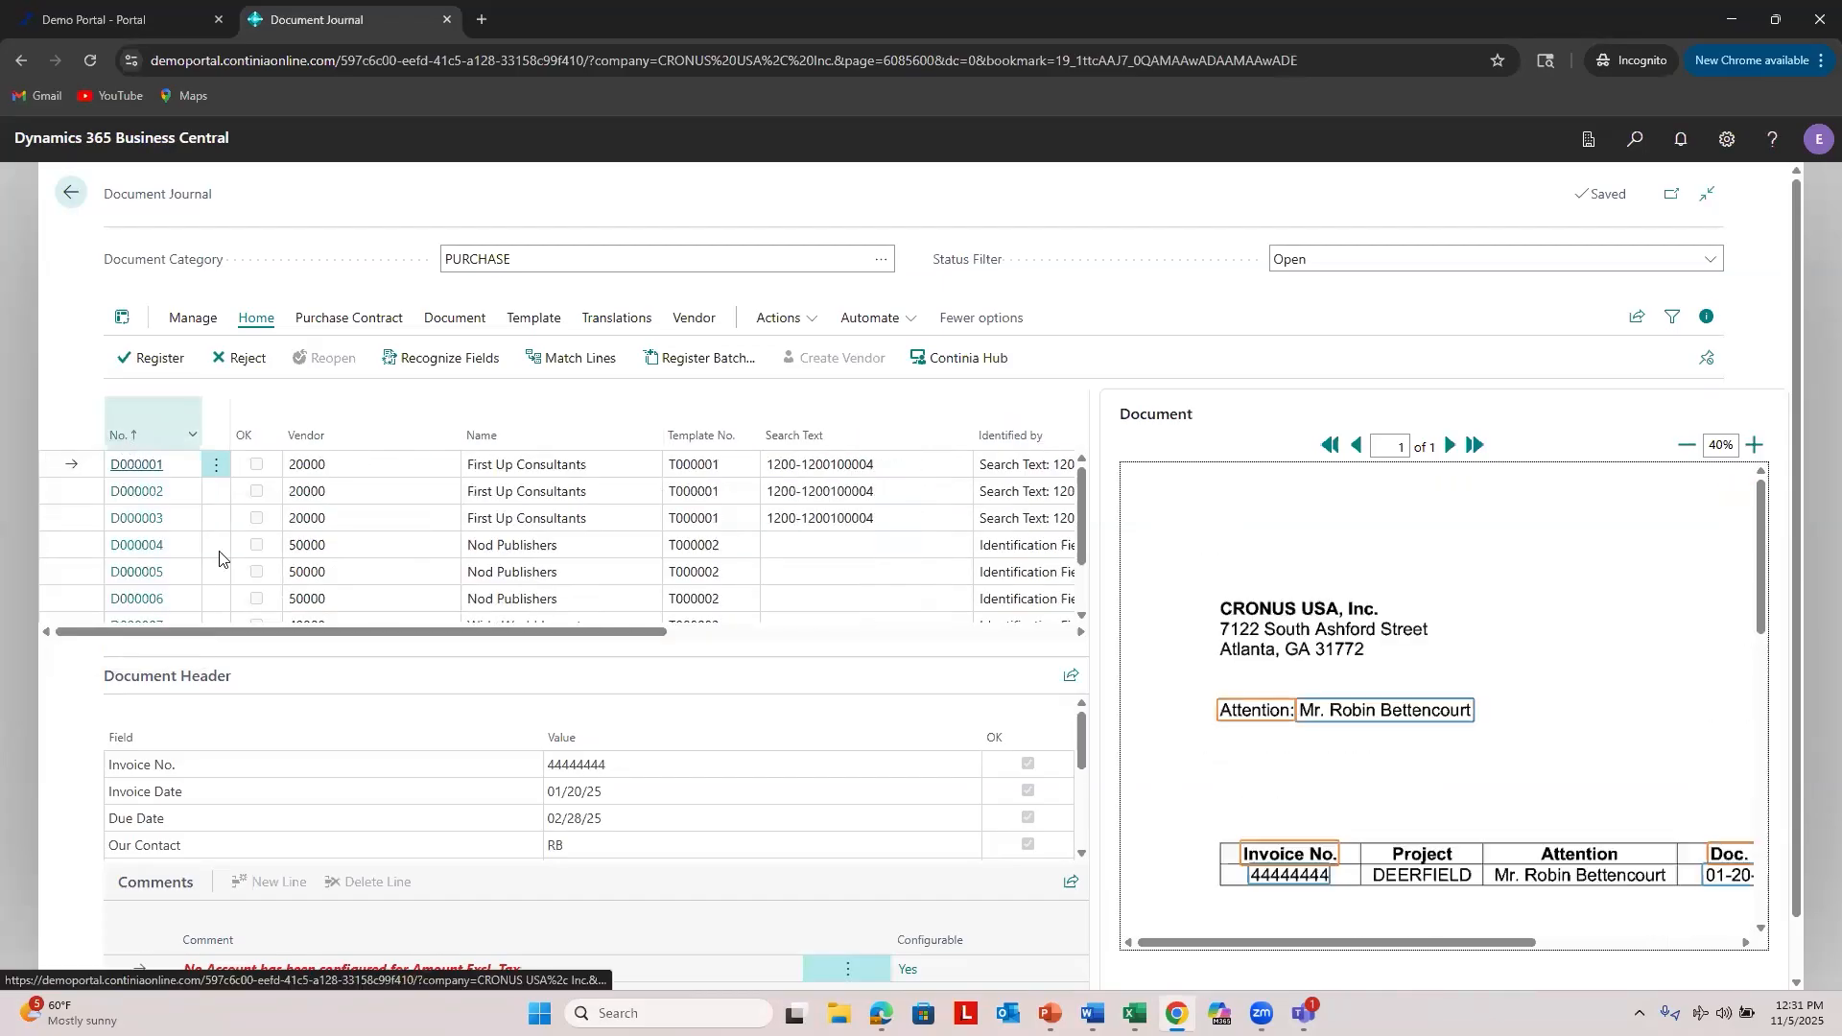
Step: View the vendor card of First Up Consultants for document D000001 and return to the journal
{"action": "left_click", "coordinate": [693, 320]}
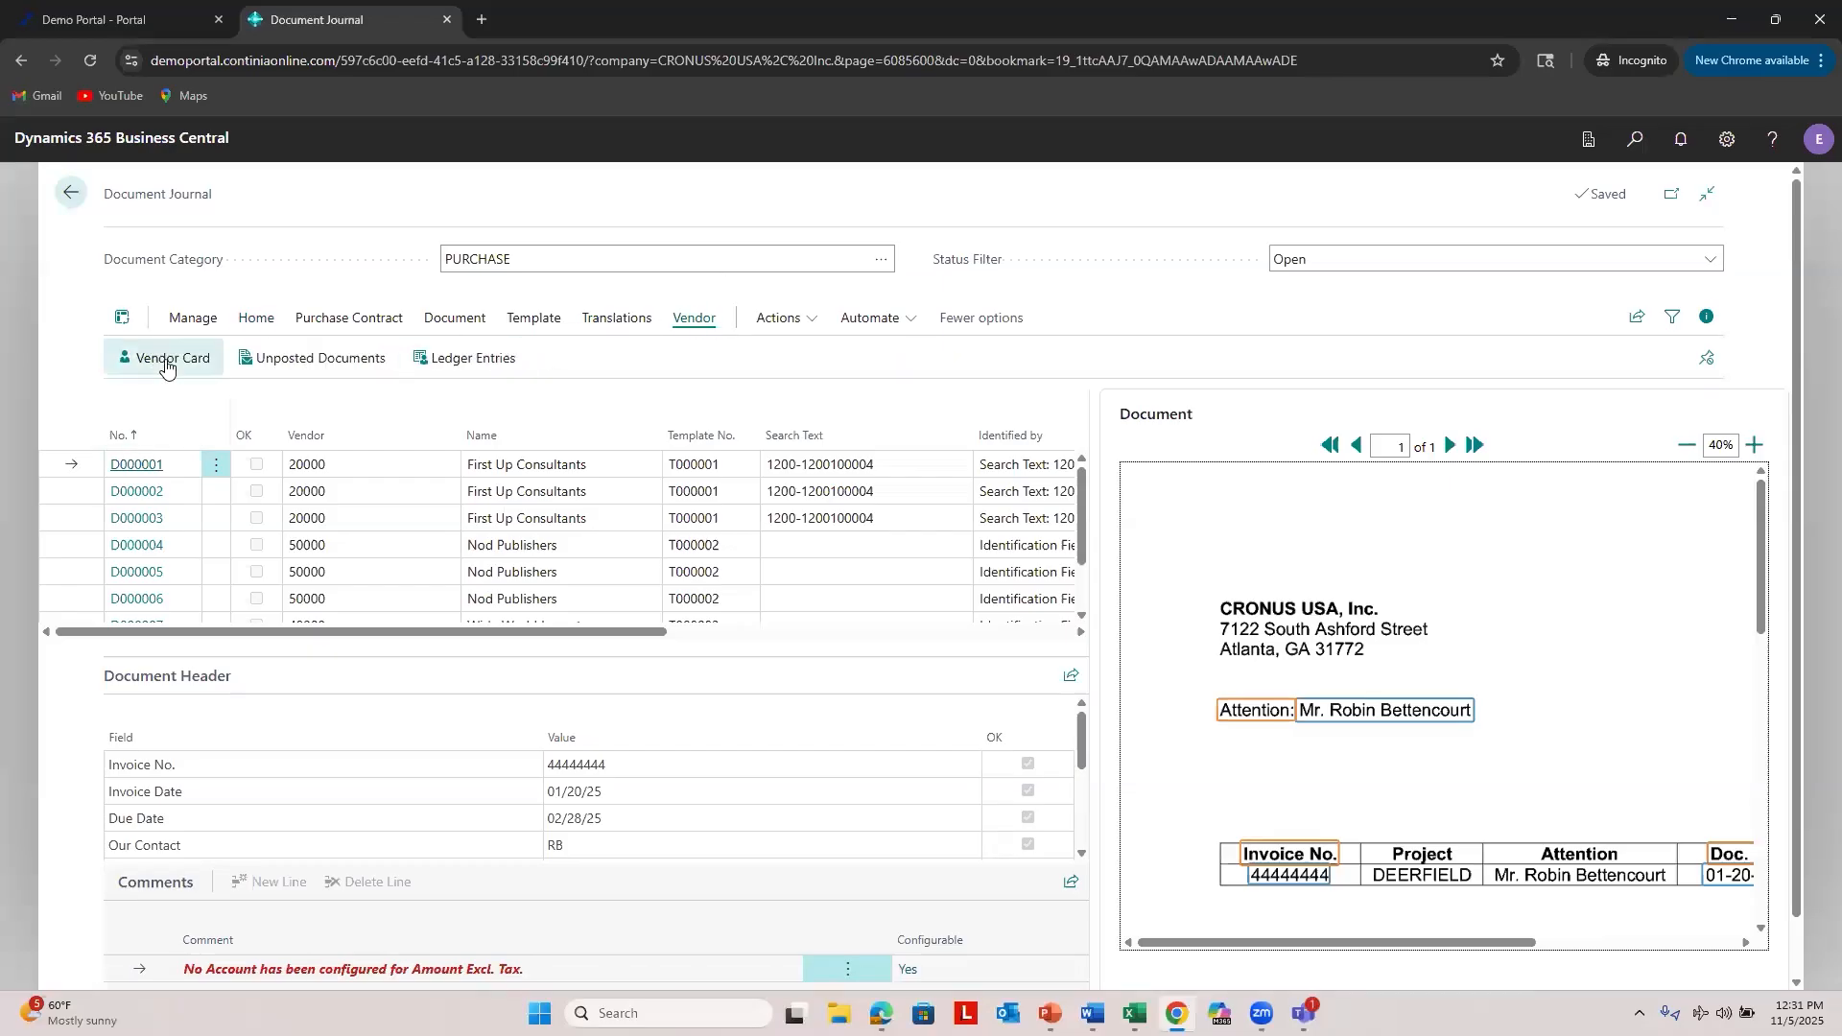
{"action": "left_click", "coordinate": [166, 365]}
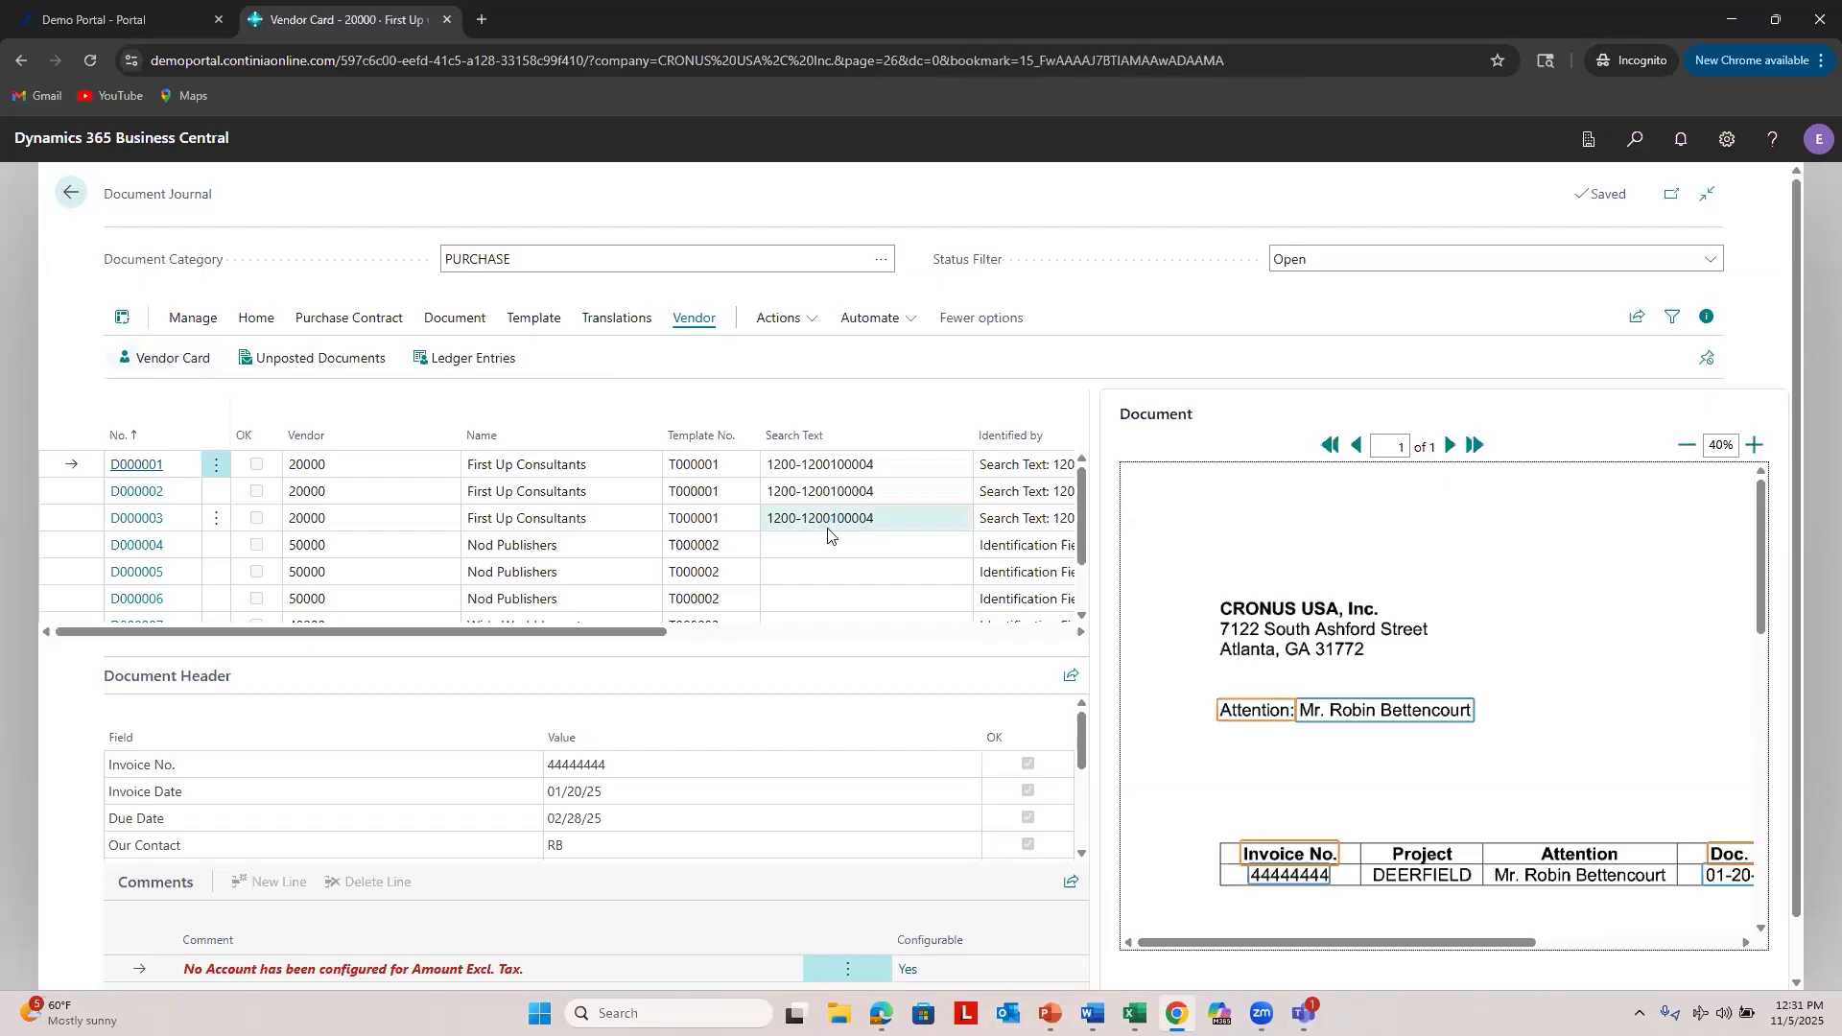
{"action": "left_click", "coordinate": [338, 810]}
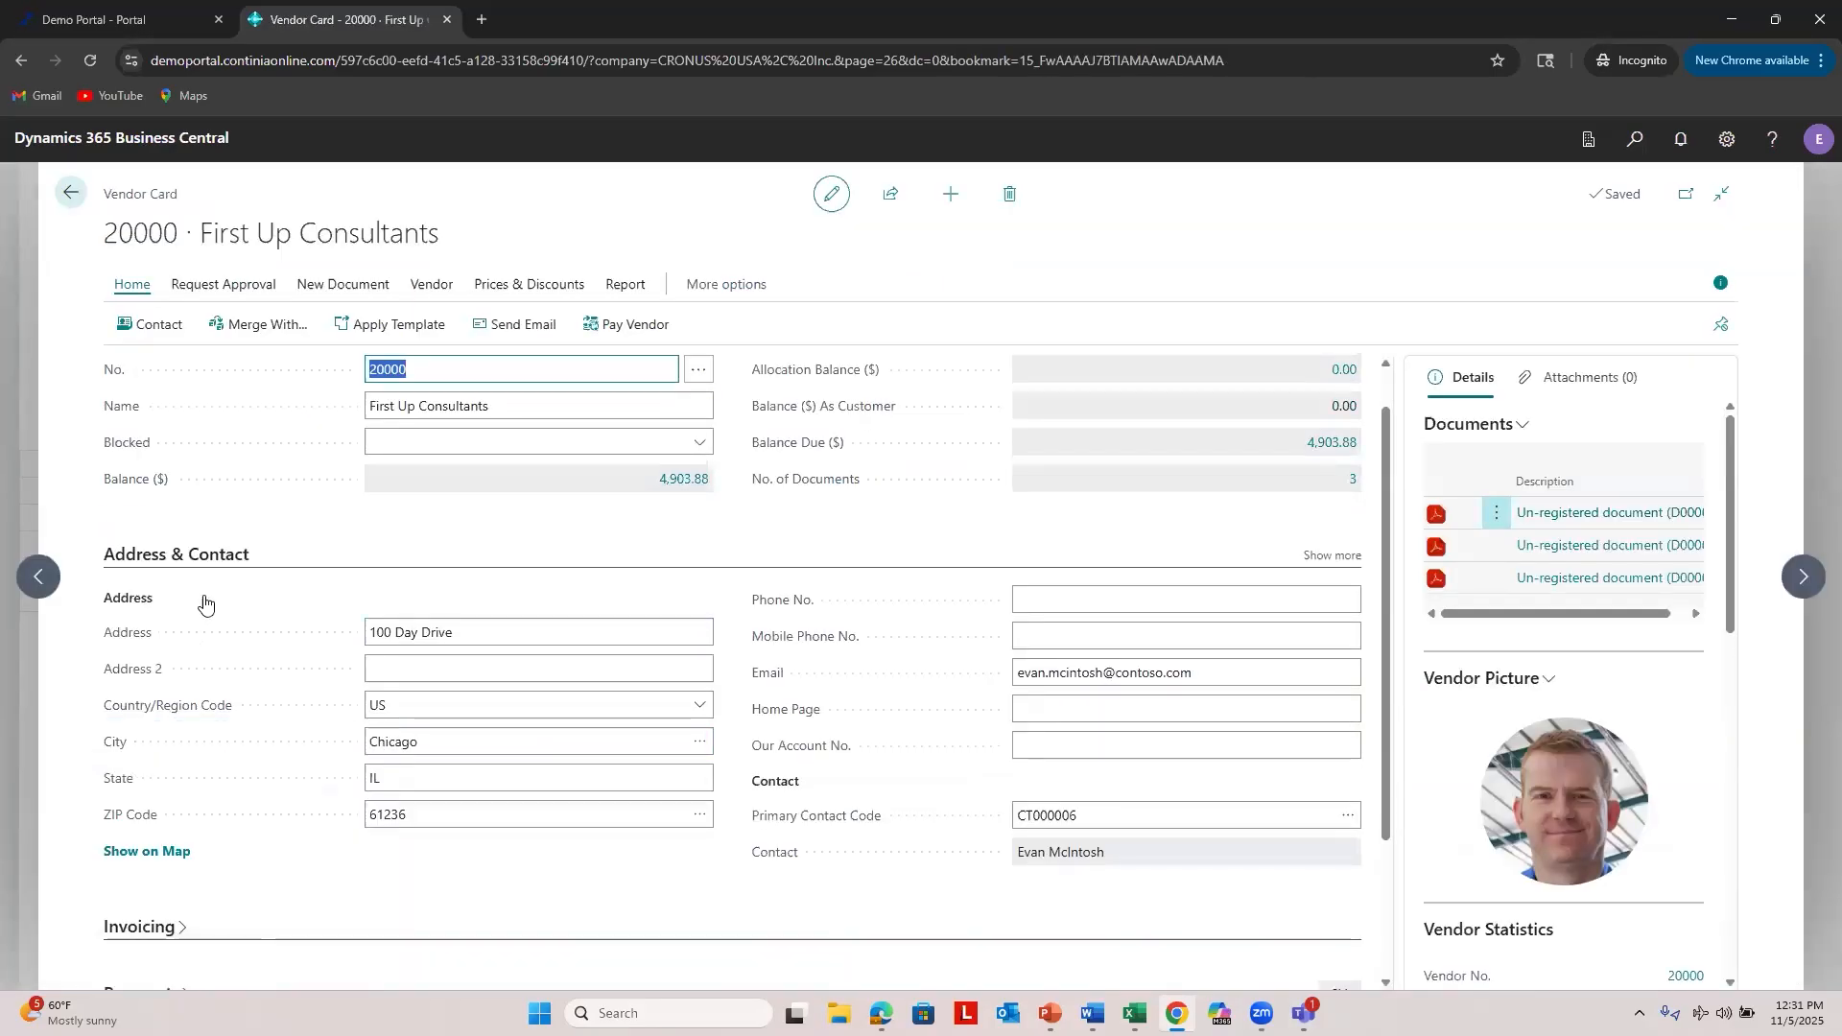
{"action": "left_click", "coordinate": [71, 192]}
Step: Review the journal's additional actions for registering documents and validating them, and its main document-processing actions
{"action": "left_click", "coordinate": [772, 322]}
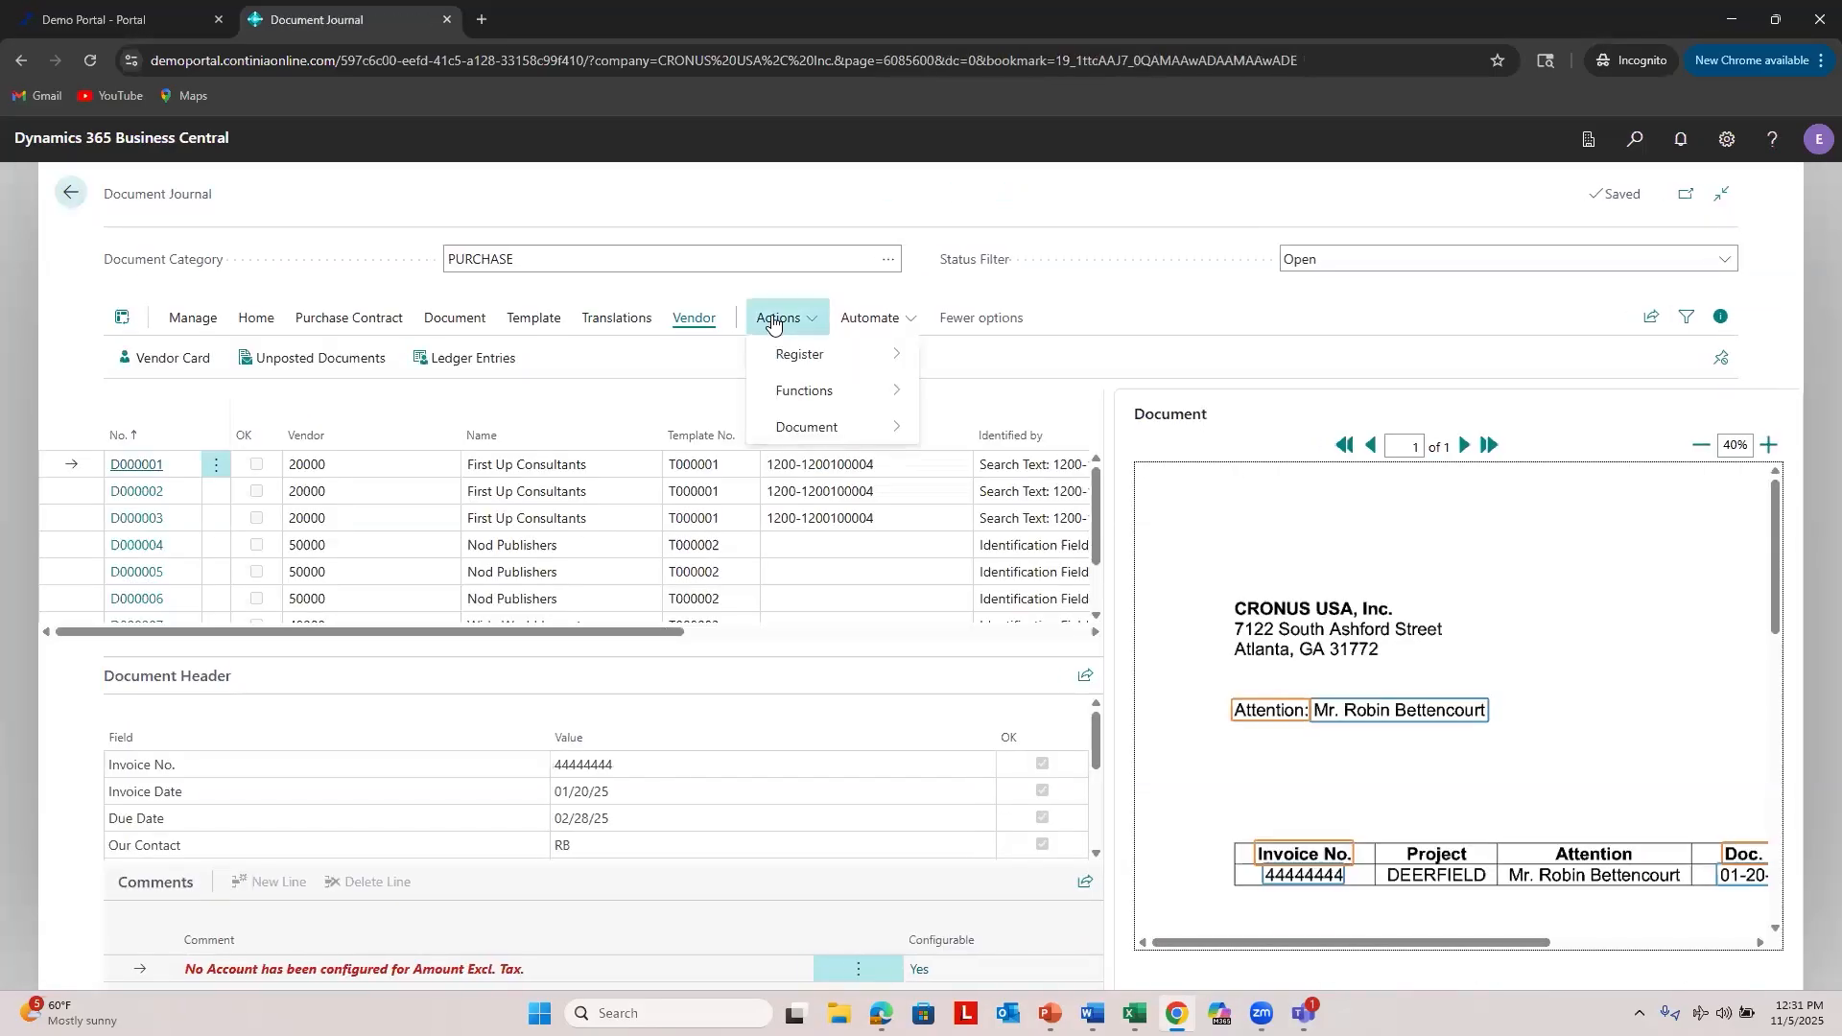
{"action": "mouse_move", "coordinate": [782, 355]}
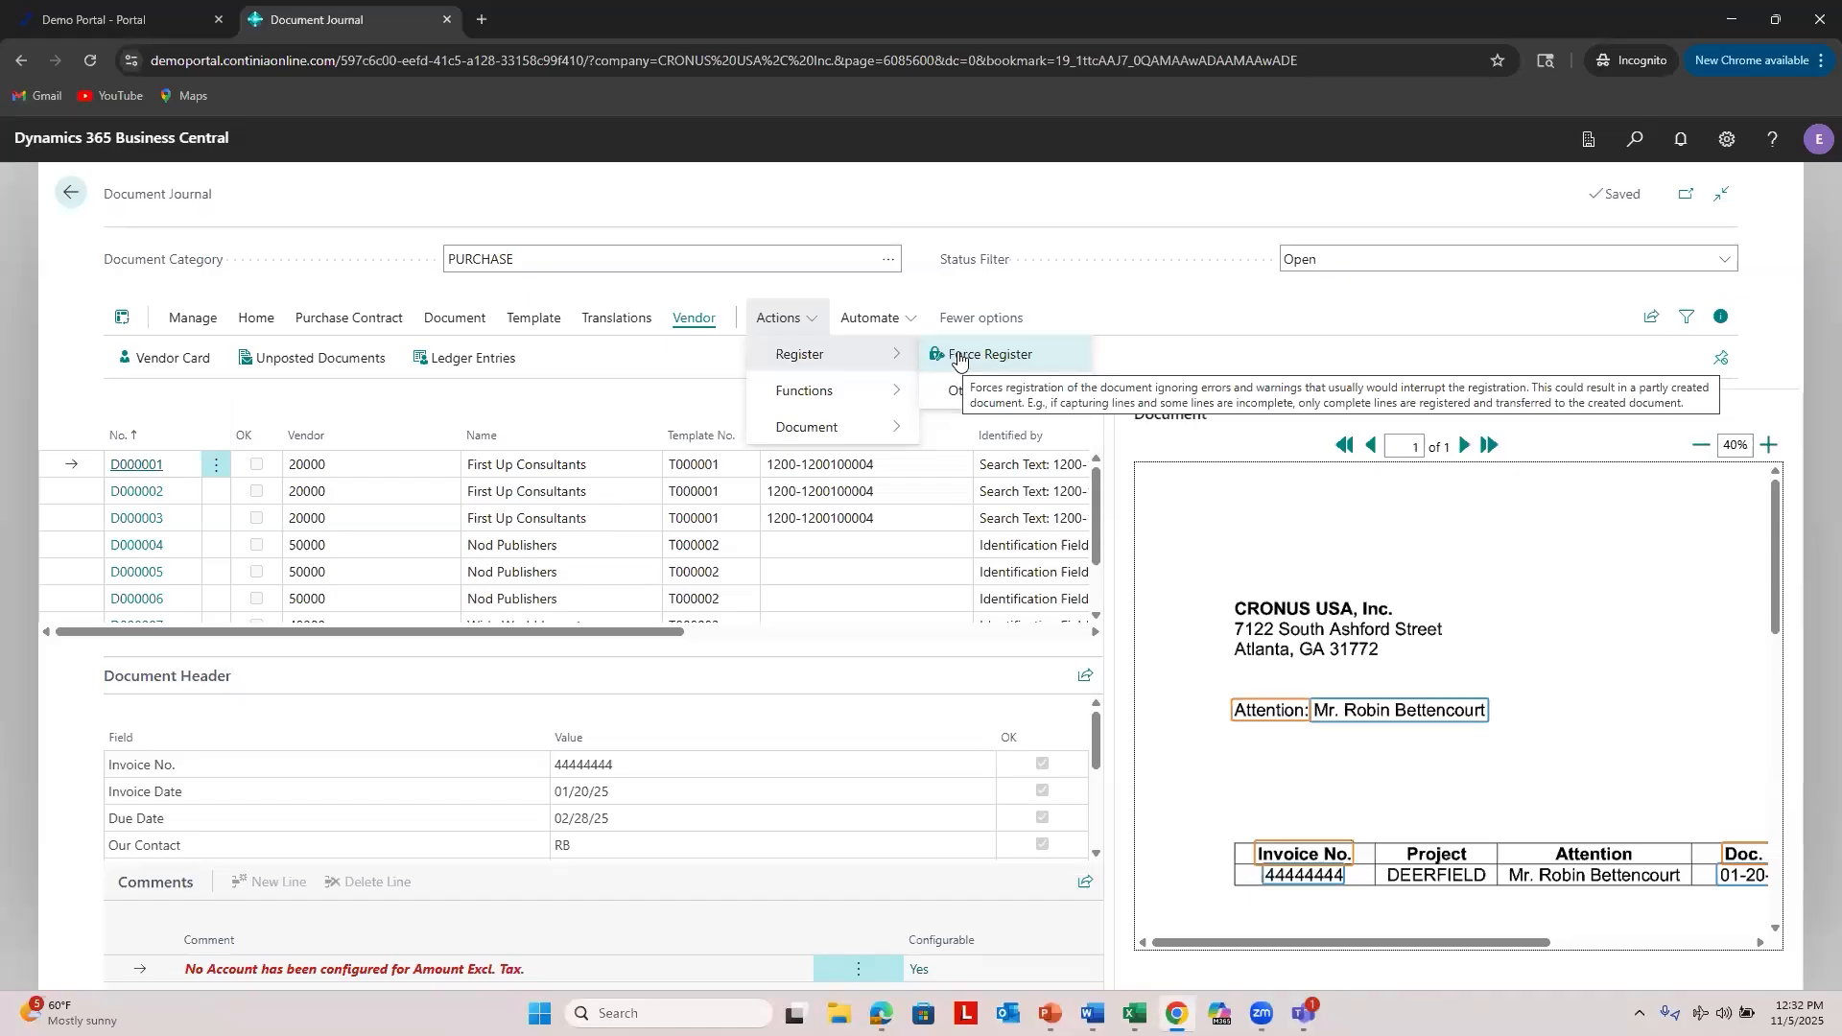
{"action": "mouse_move", "coordinate": [1007, 390]}
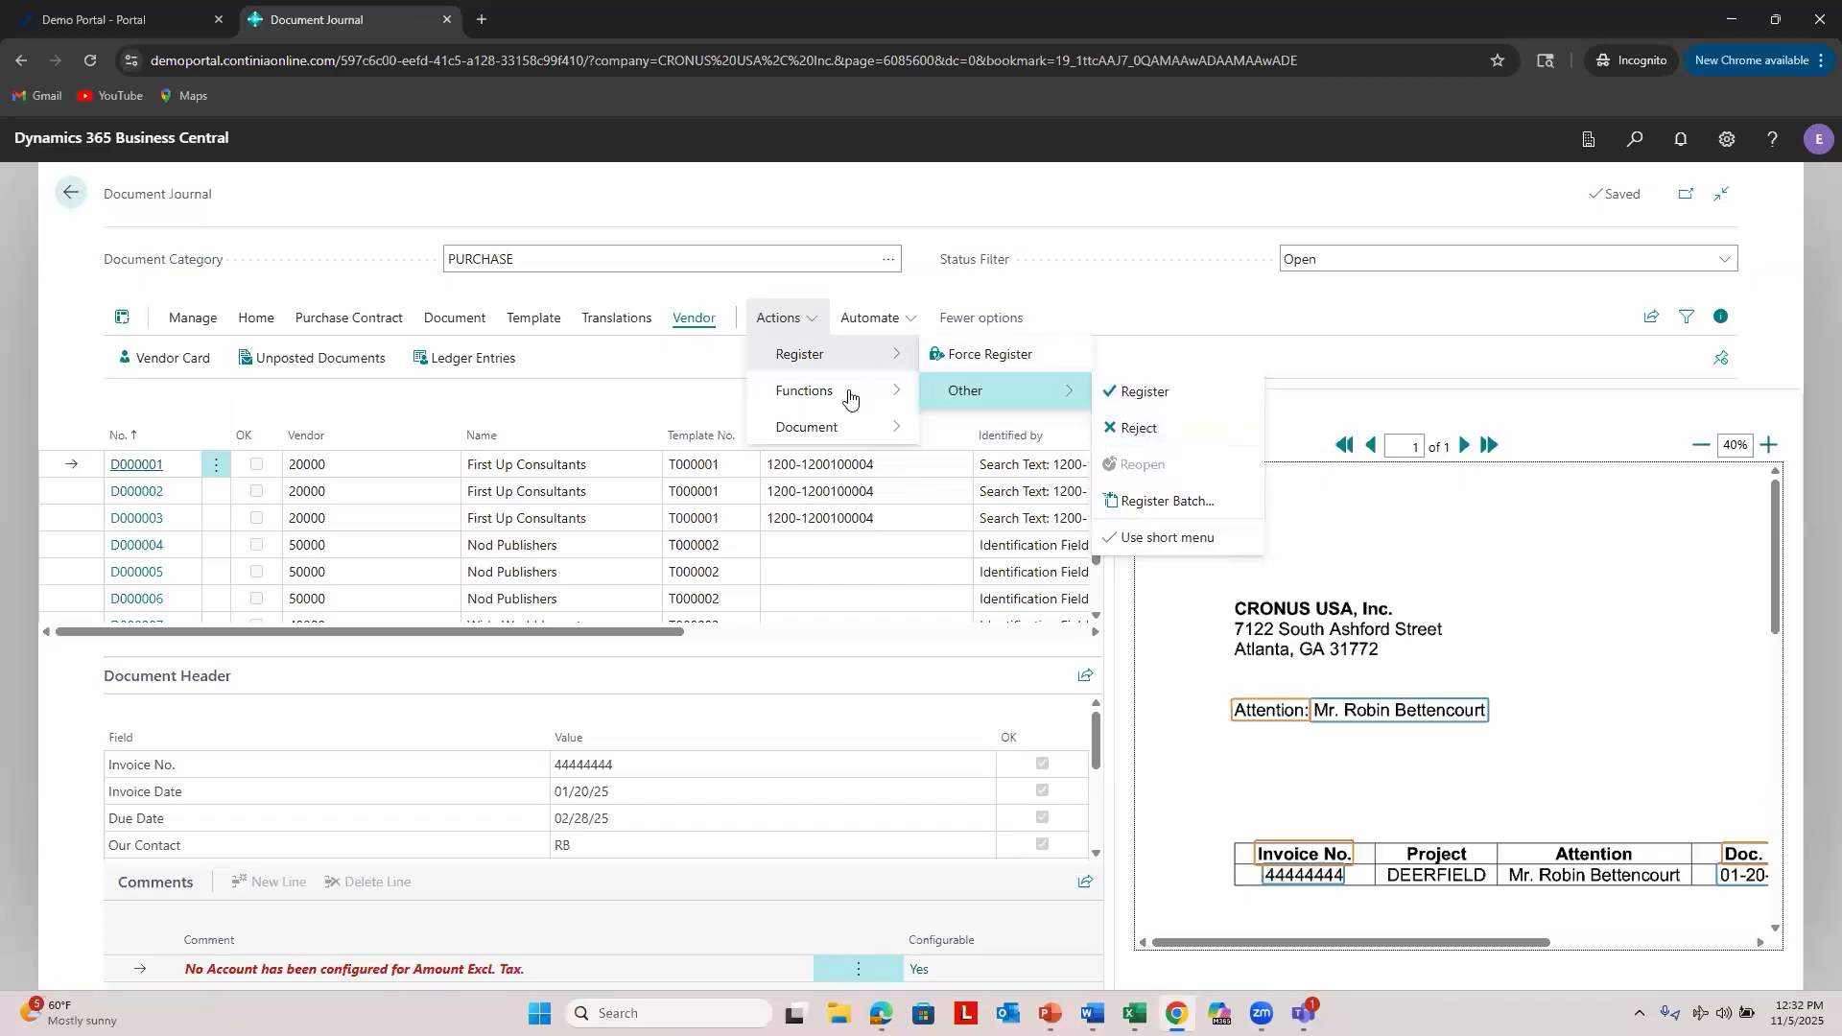
{"action": "mouse_move", "coordinate": [843, 390]}
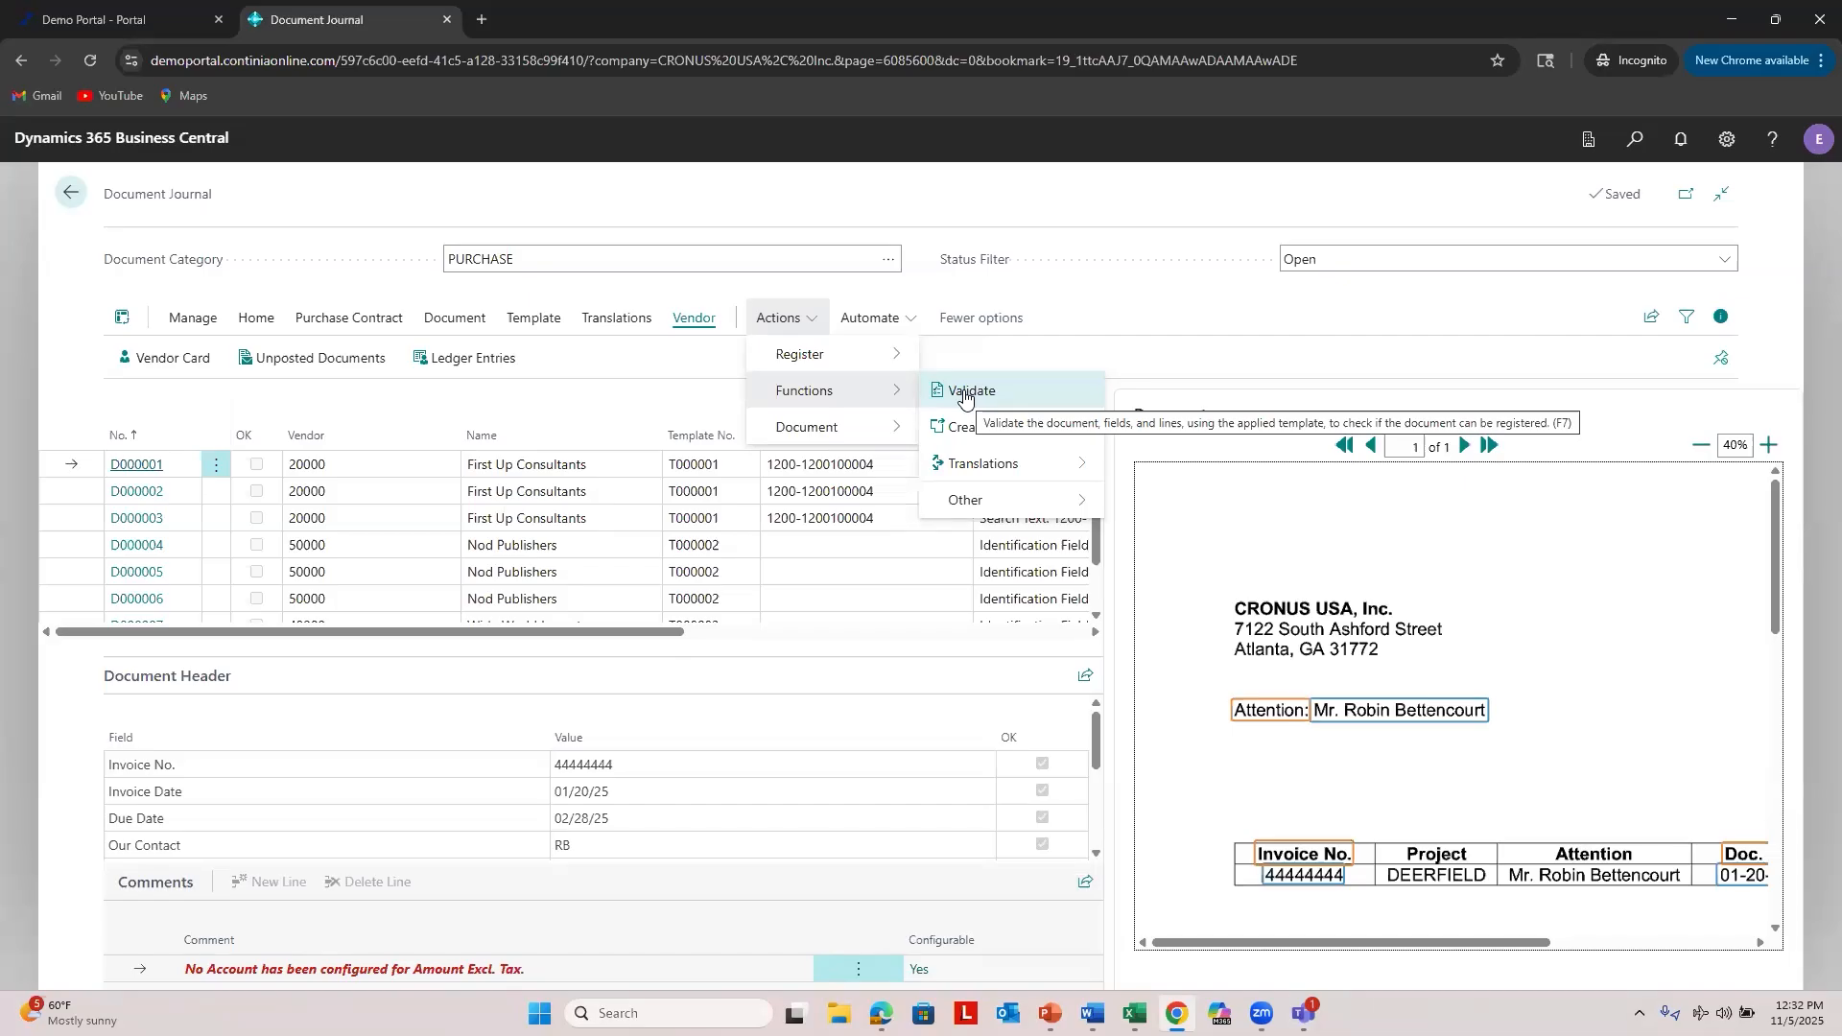
{"action": "left_click", "coordinate": [257, 317]}
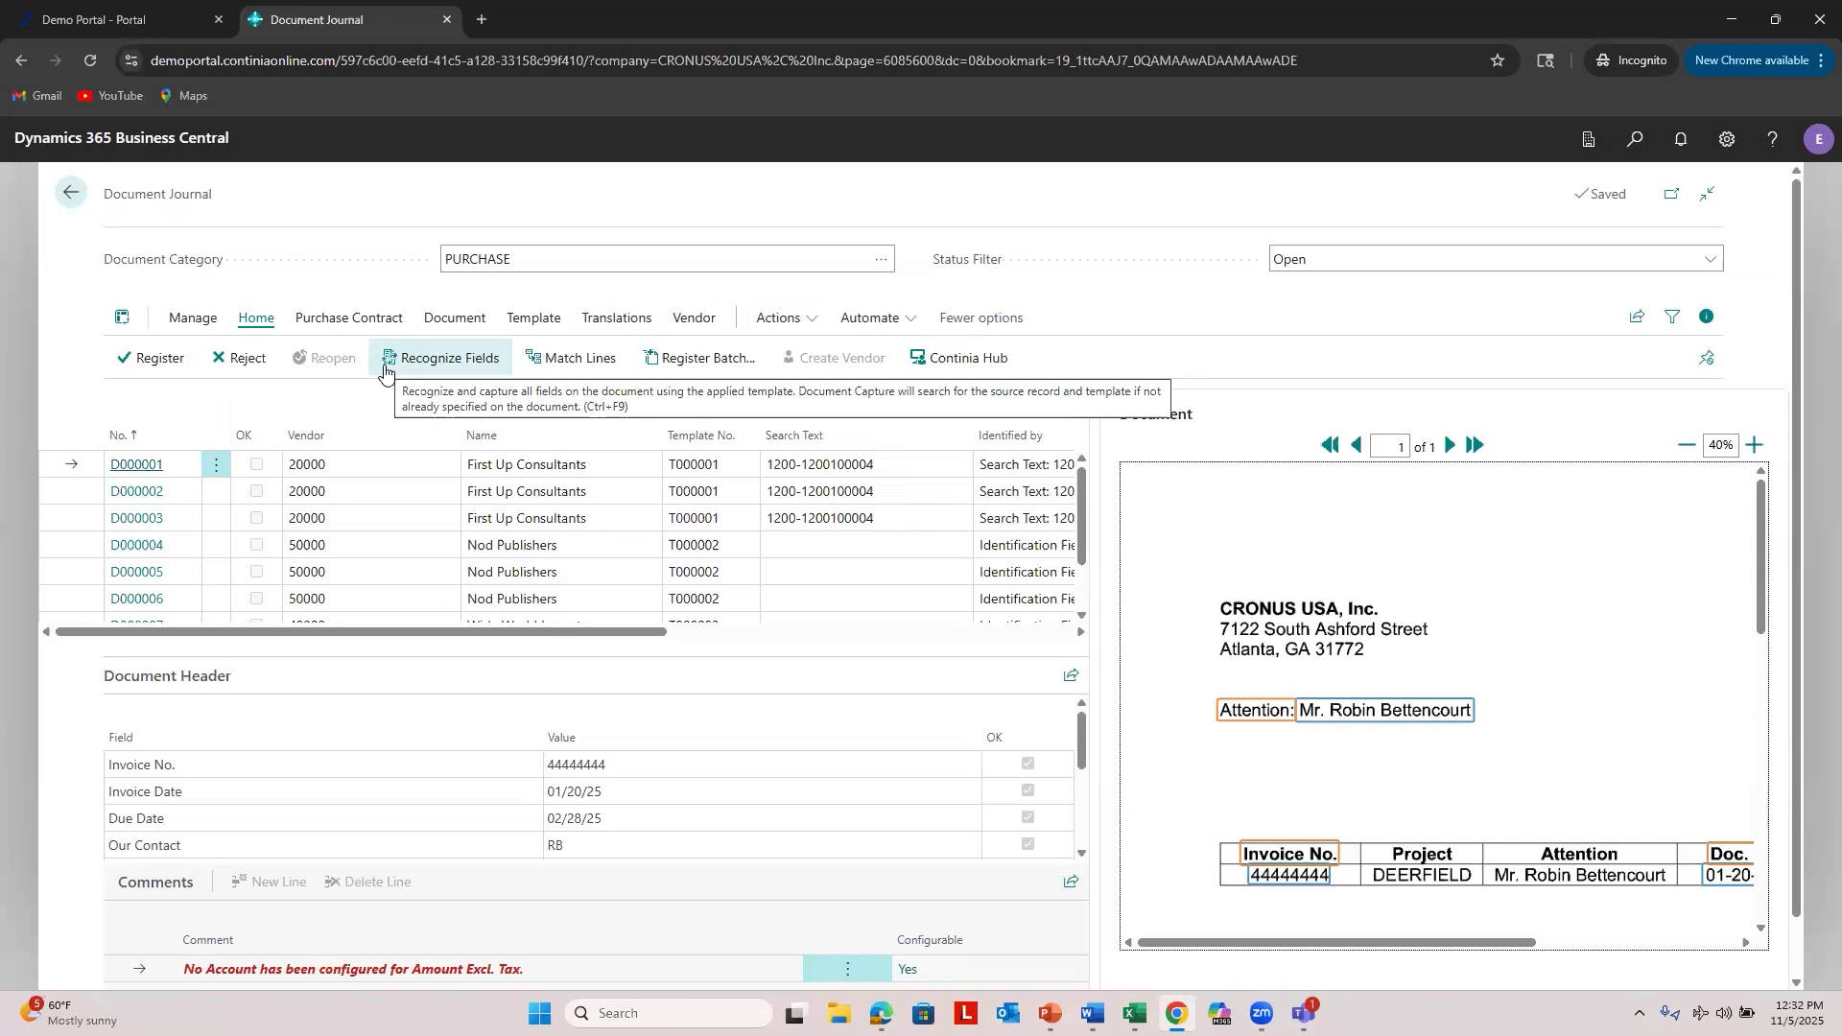
Step: View the Create/Select Template choices for document D000001, mark Create New, and close them without applying a template
{"action": "left_click", "coordinate": [788, 318]}
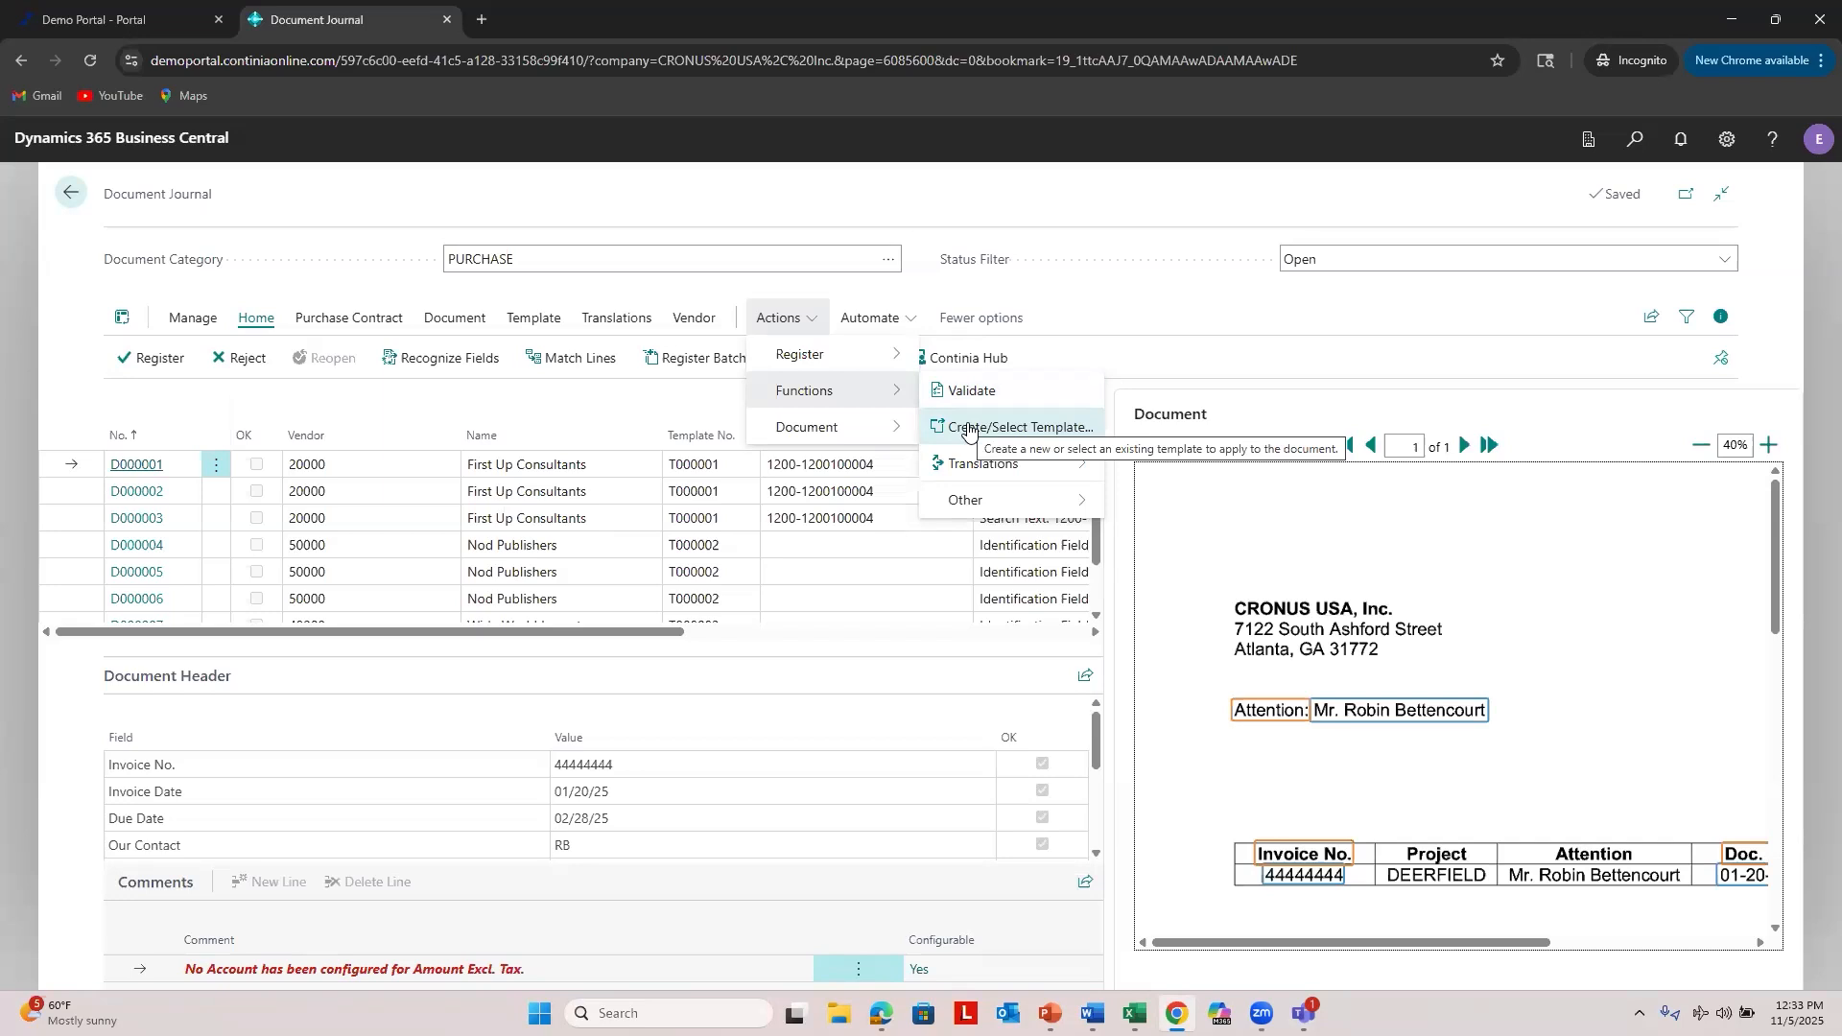
{"action": "left_click", "coordinate": [969, 429]}
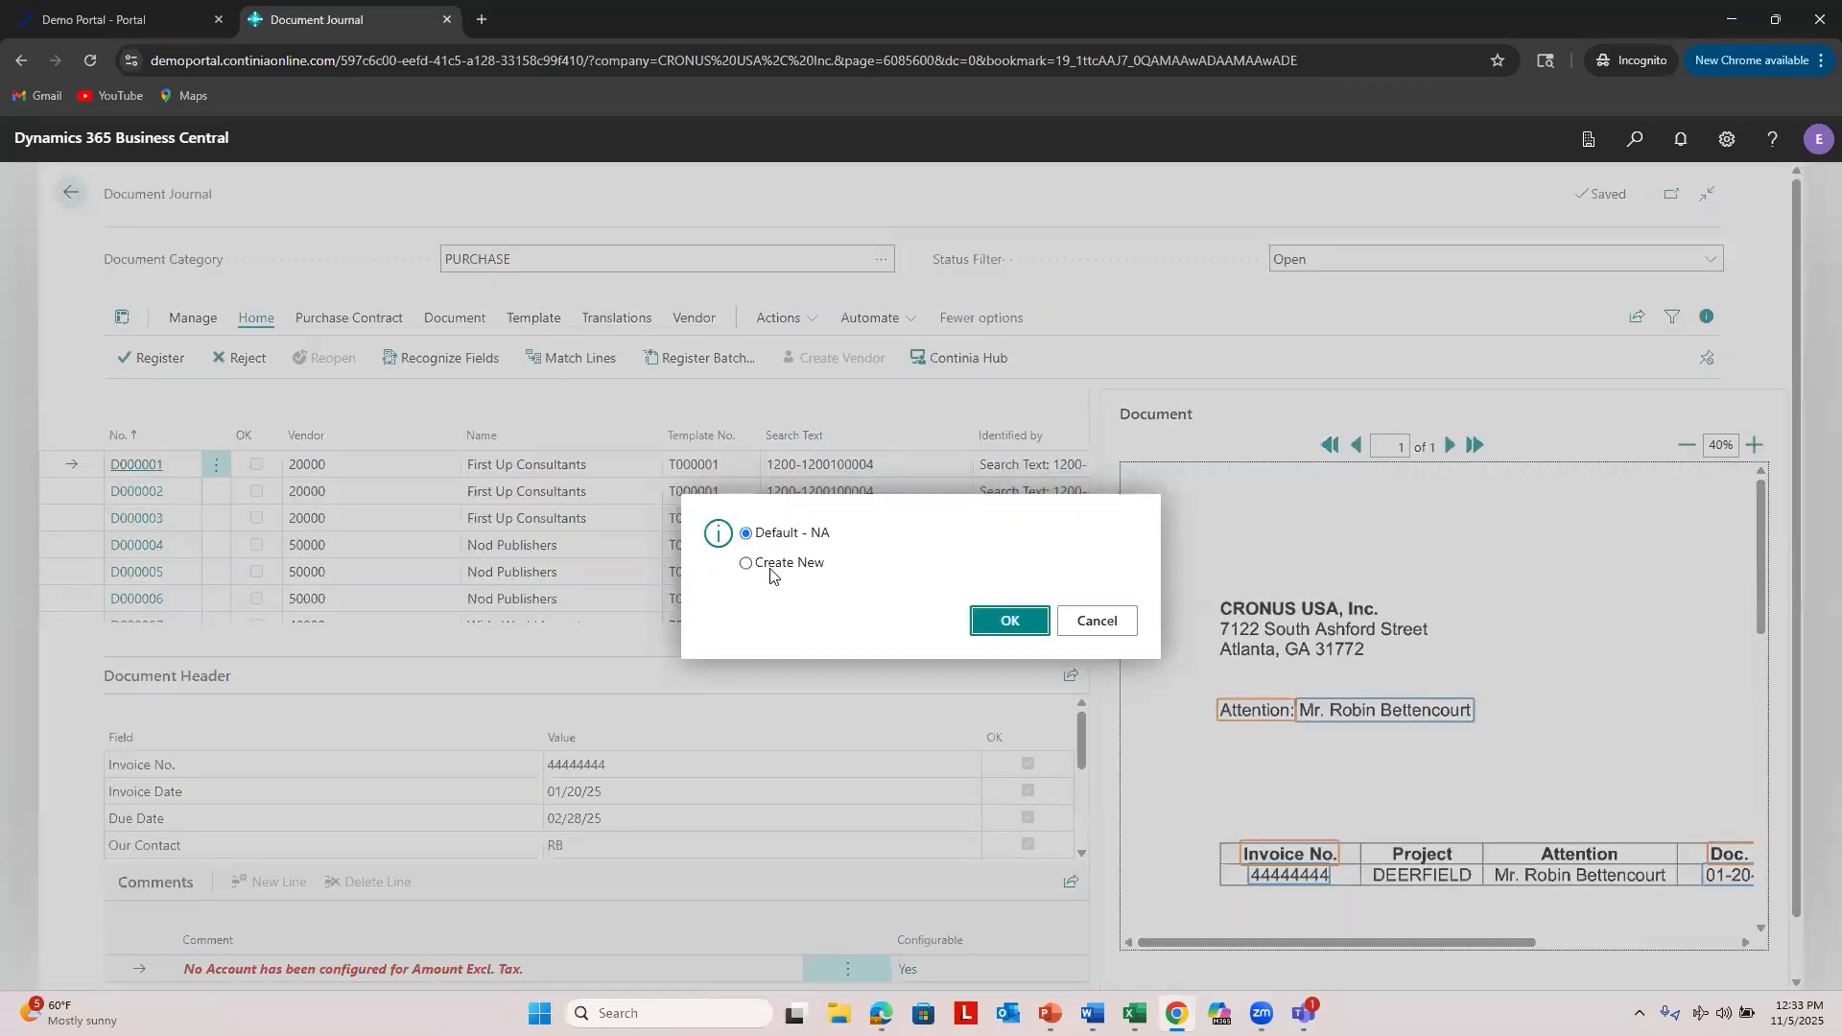
{"action": "left_click", "coordinate": [772, 568]}
{"action": "left_click", "coordinate": [1099, 622]}
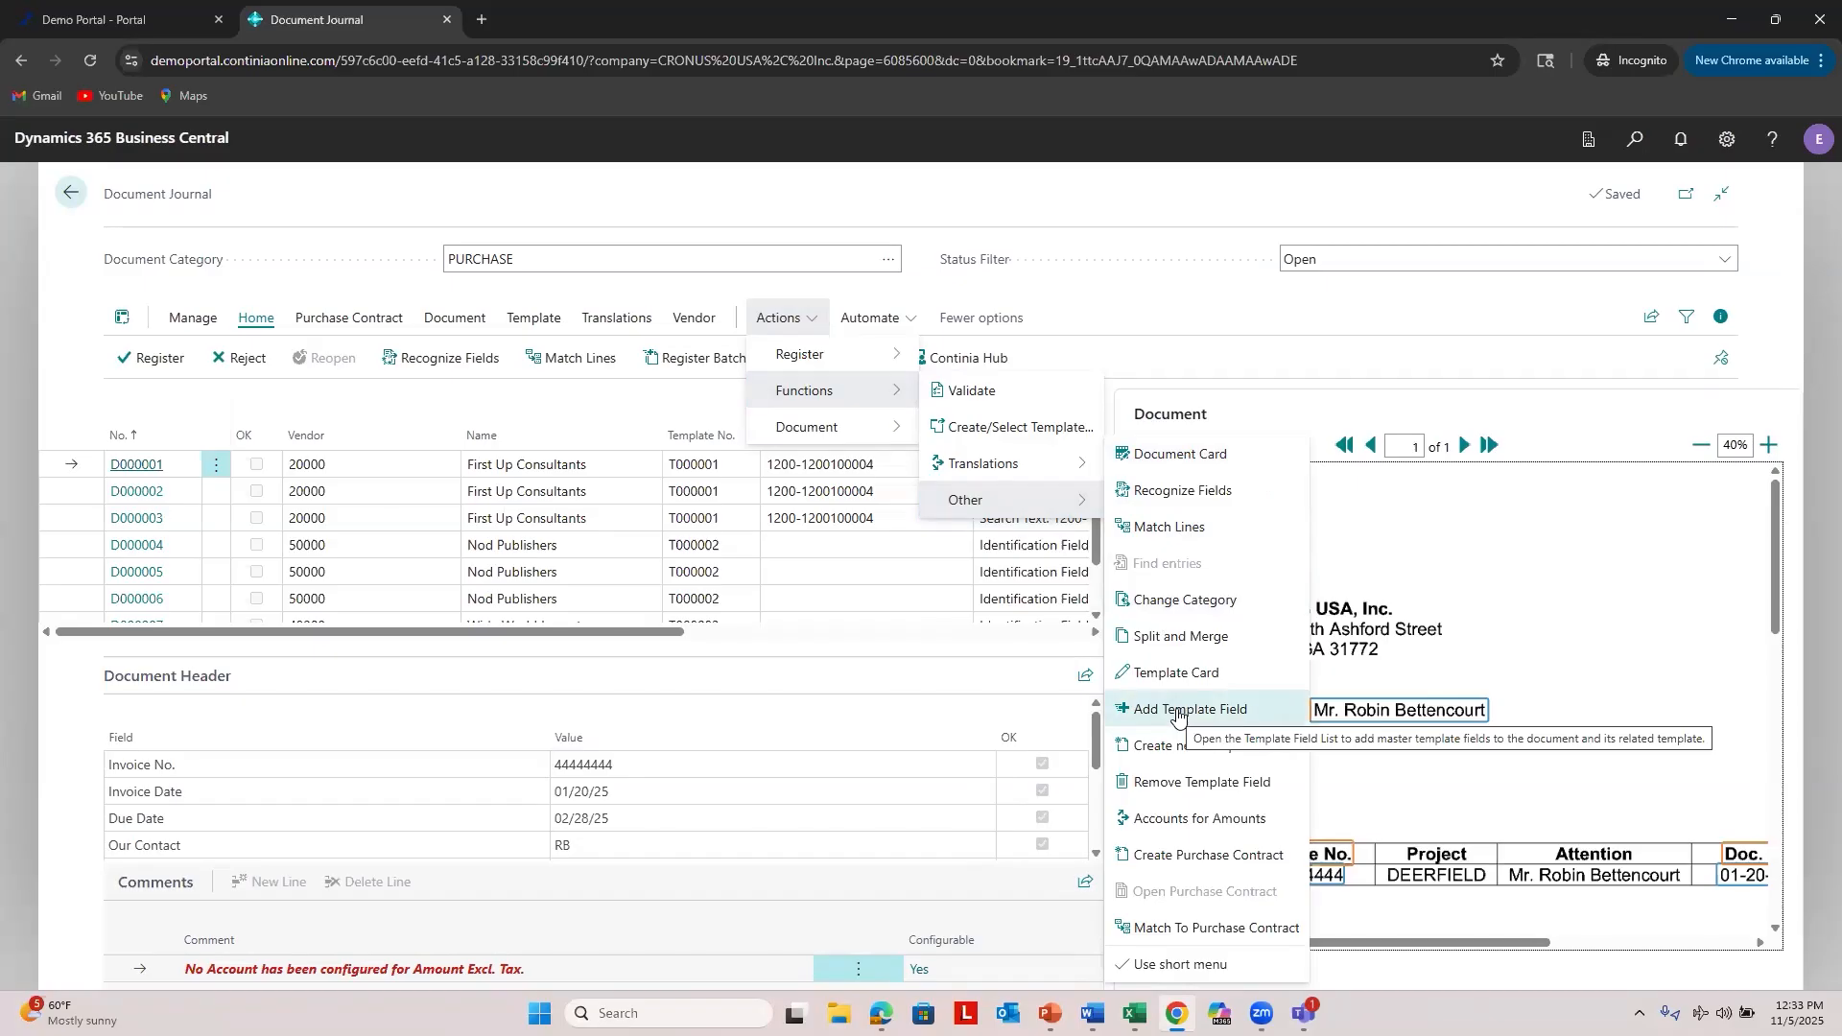
Step: Look through the template fields that can be added to document D000001's template, and close the list without adding one
{"action": "left_click", "coordinate": [515, 320]}
{"action": "left_click", "coordinate": [515, 317]}
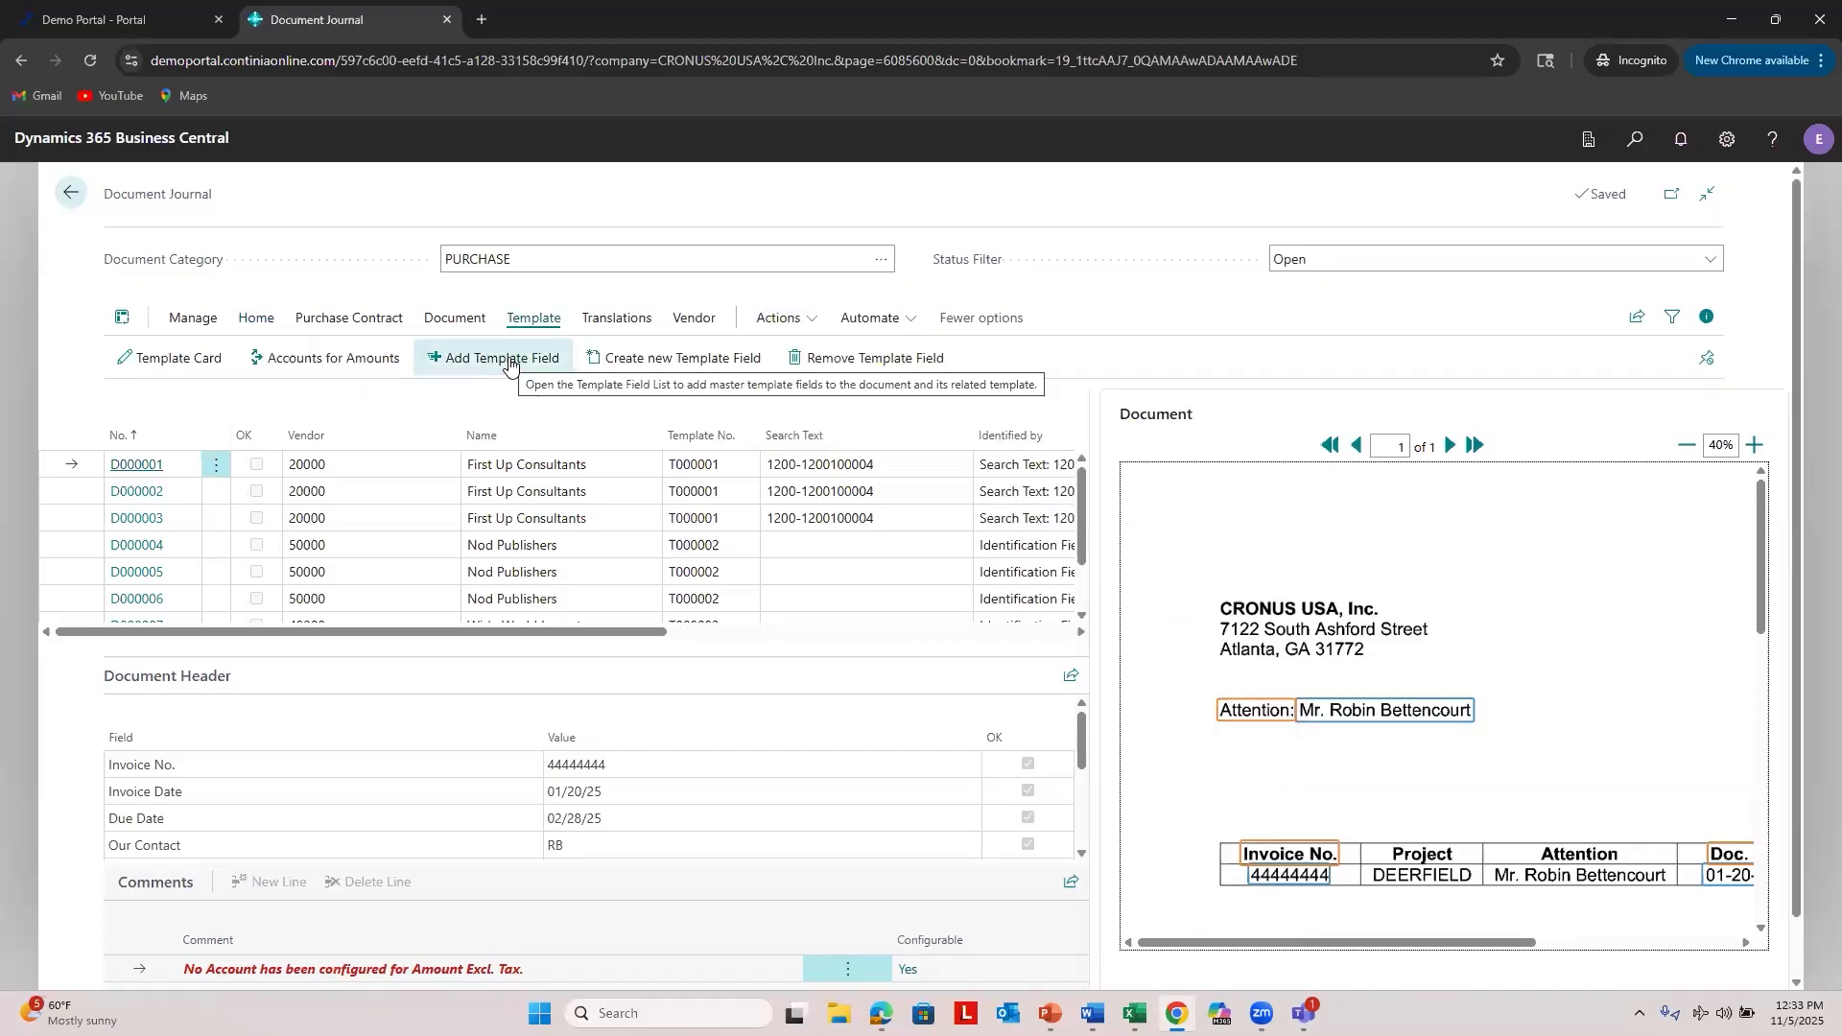
{"action": "left_click", "coordinate": [510, 364]}
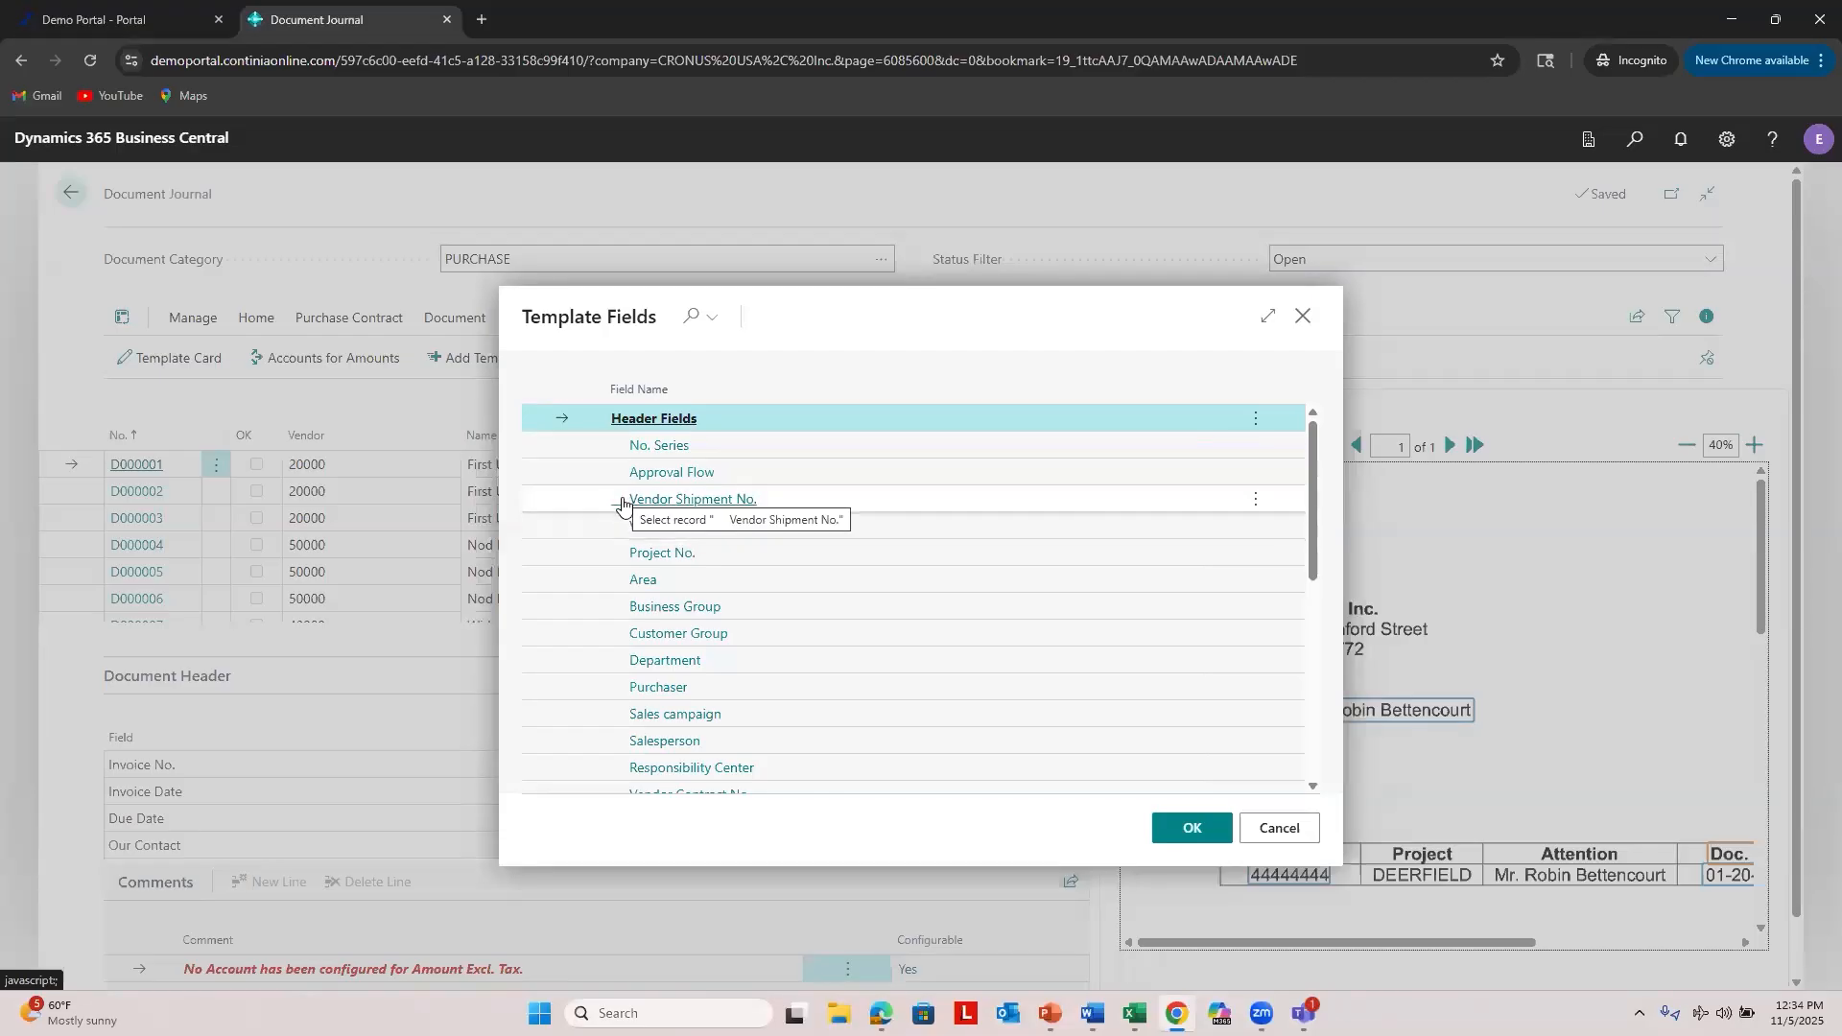
{"action": "scroll", "coordinate": [619, 505], "scroll_direction": "down", "scroll_amount": 10}
{"action": "scroll", "coordinate": [617, 553], "scroll_direction": "up", "scroll_amount": 10}
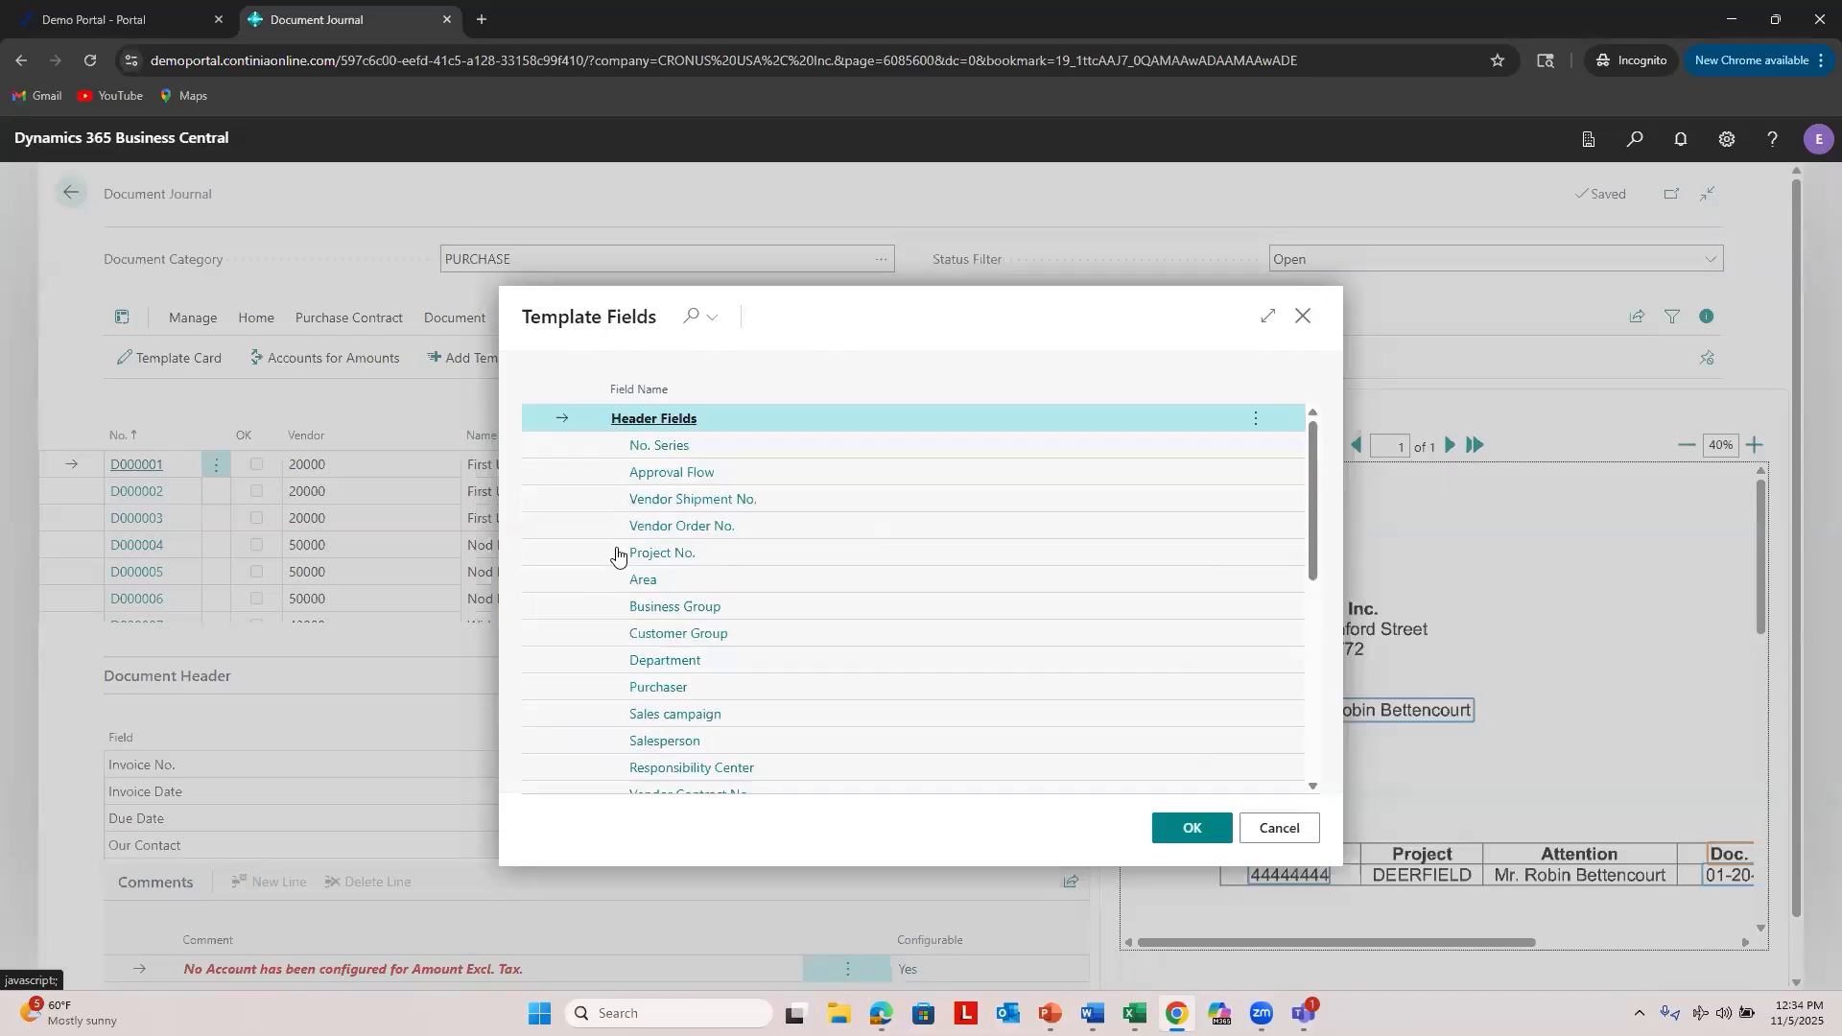
{"action": "scroll", "coordinate": [614, 556], "scroll_direction": "down", "scroll_amount": 10}
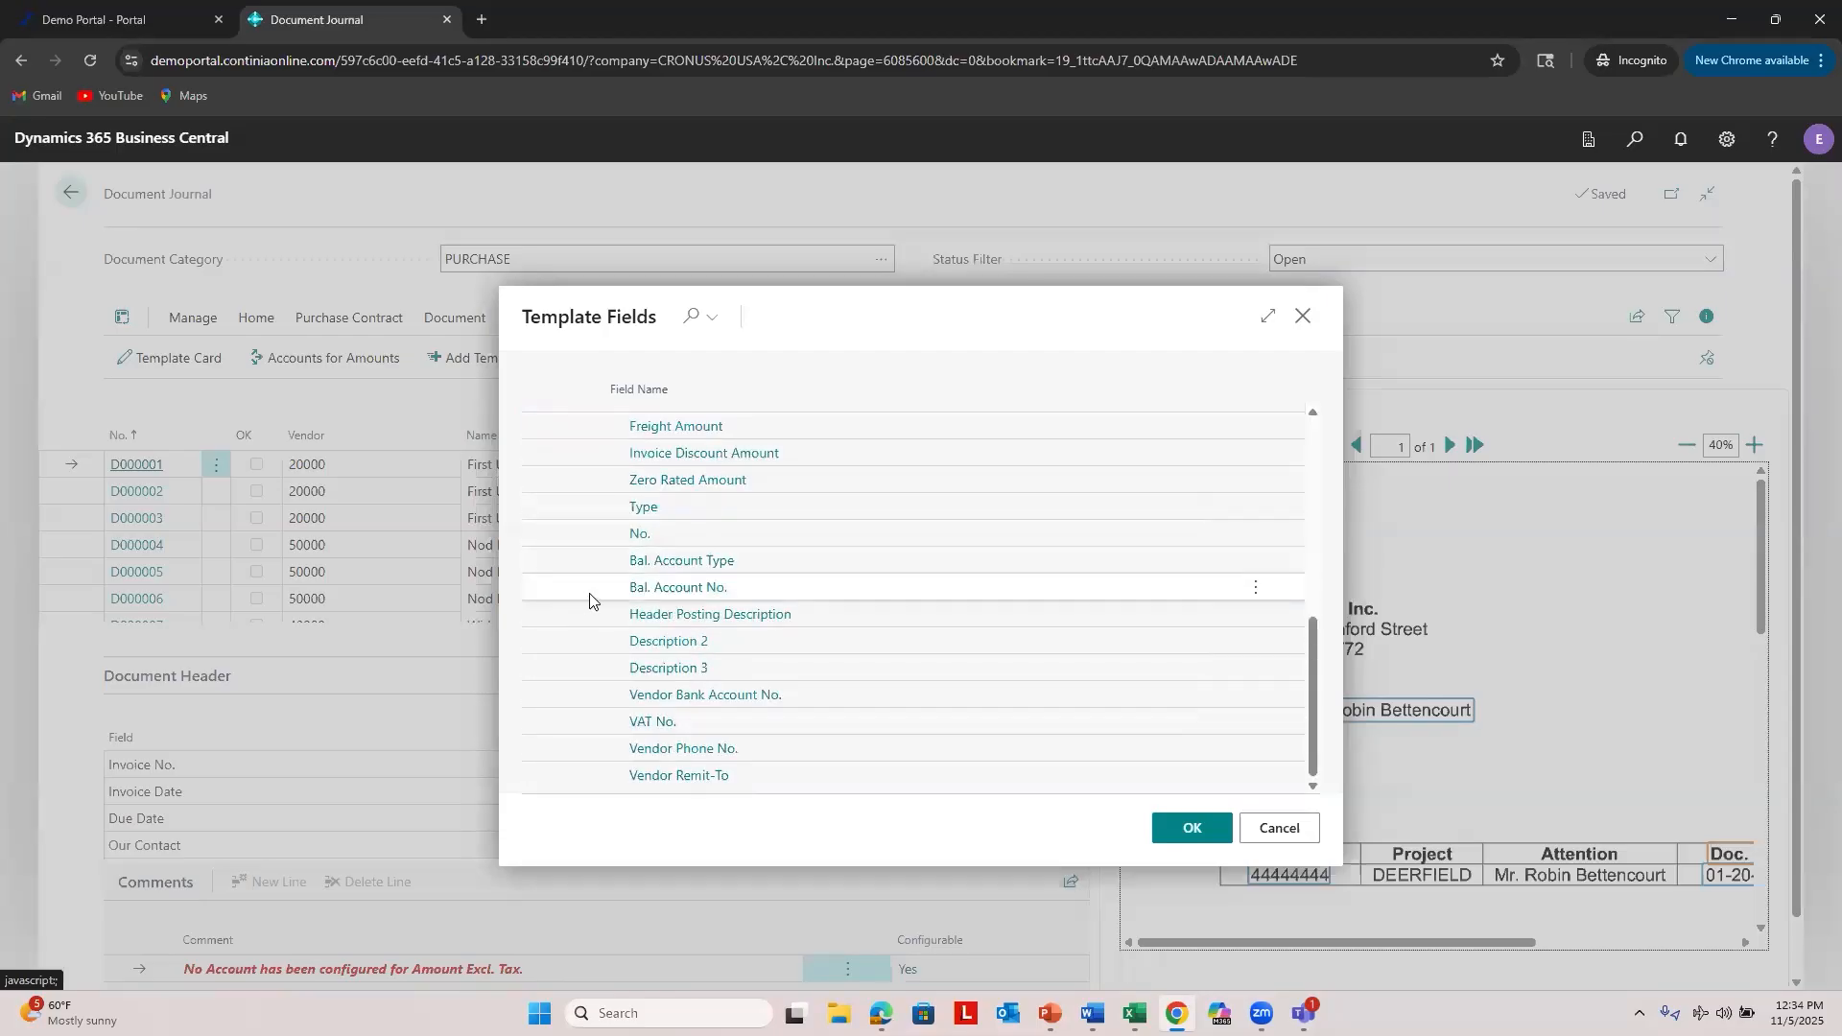
{"action": "scroll", "coordinate": [589, 593], "scroll_direction": "up", "scroll_amount": 10}
{"action": "scroll", "coordinate": [591, 585], "scroll_direction": "down", "scroll_amount": 10}
{"action": "scroll", "coordinate": [596, 537], "scroll_direction": "up", "scroll_amount": 10}
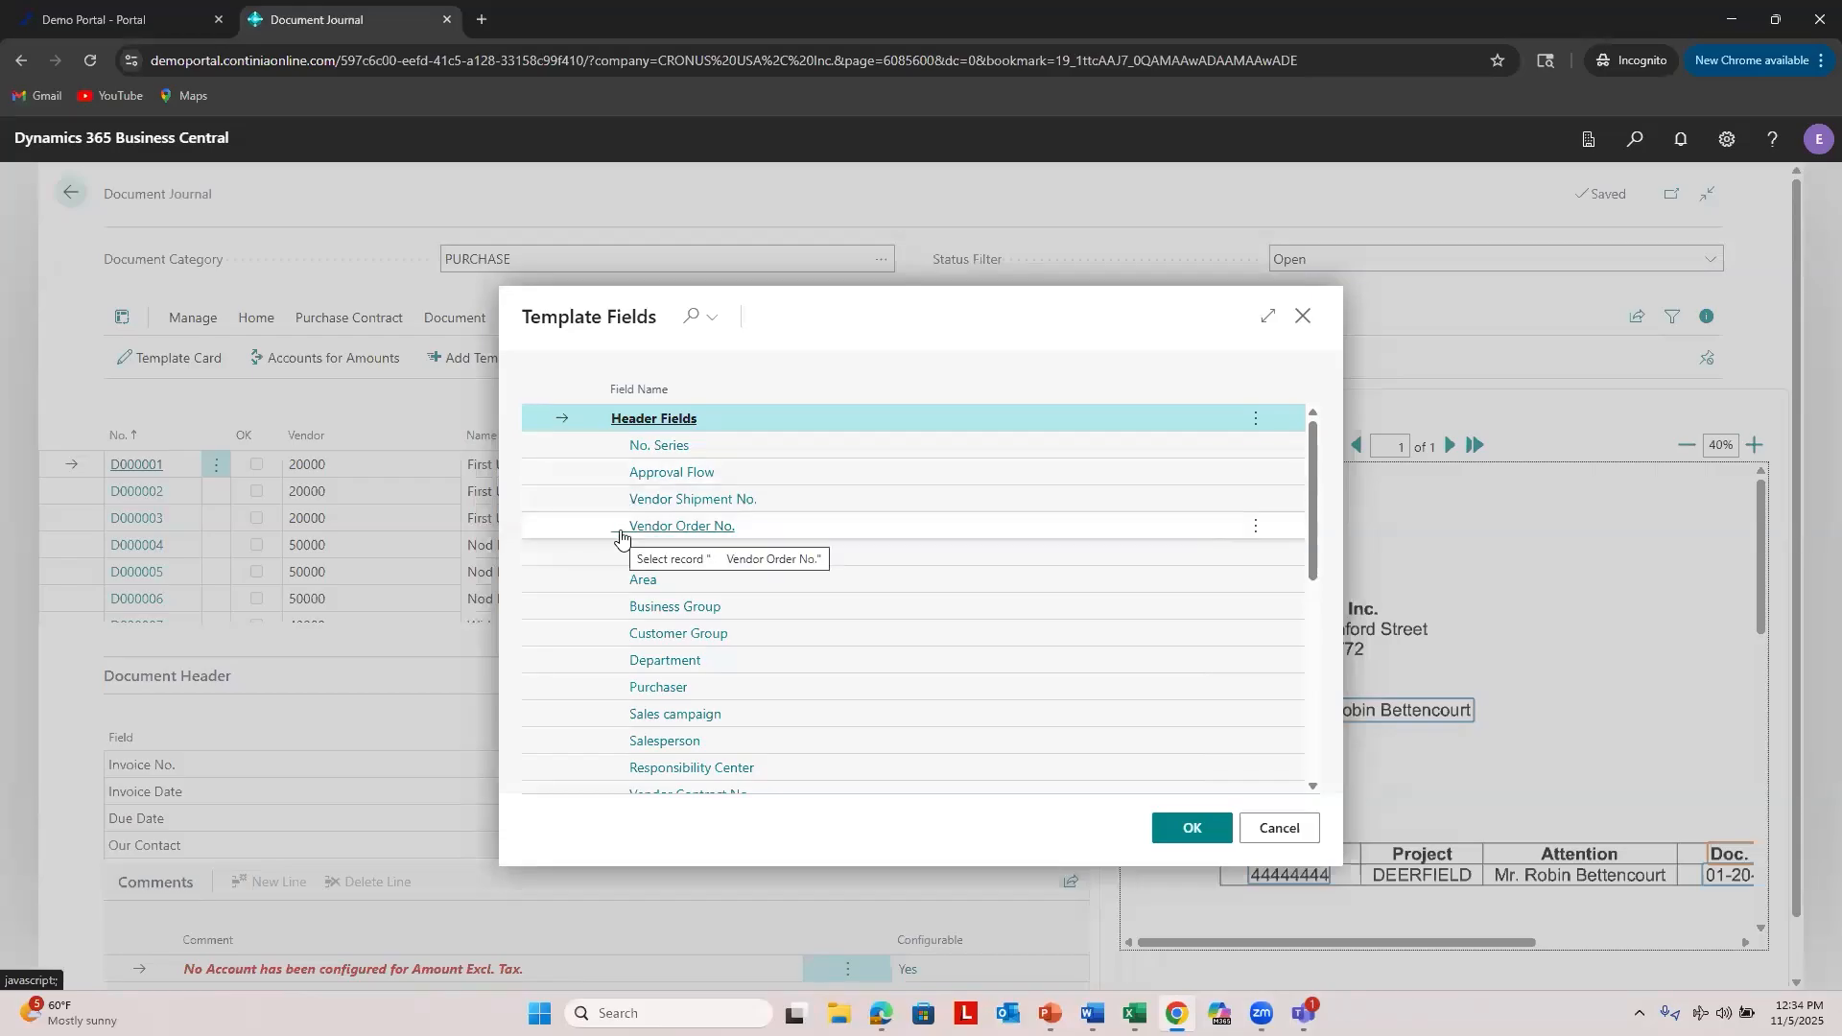
{"action": "scroll", "coordinate": [636, 576], "scroll_direction": "down", "scroll_amount": 10}
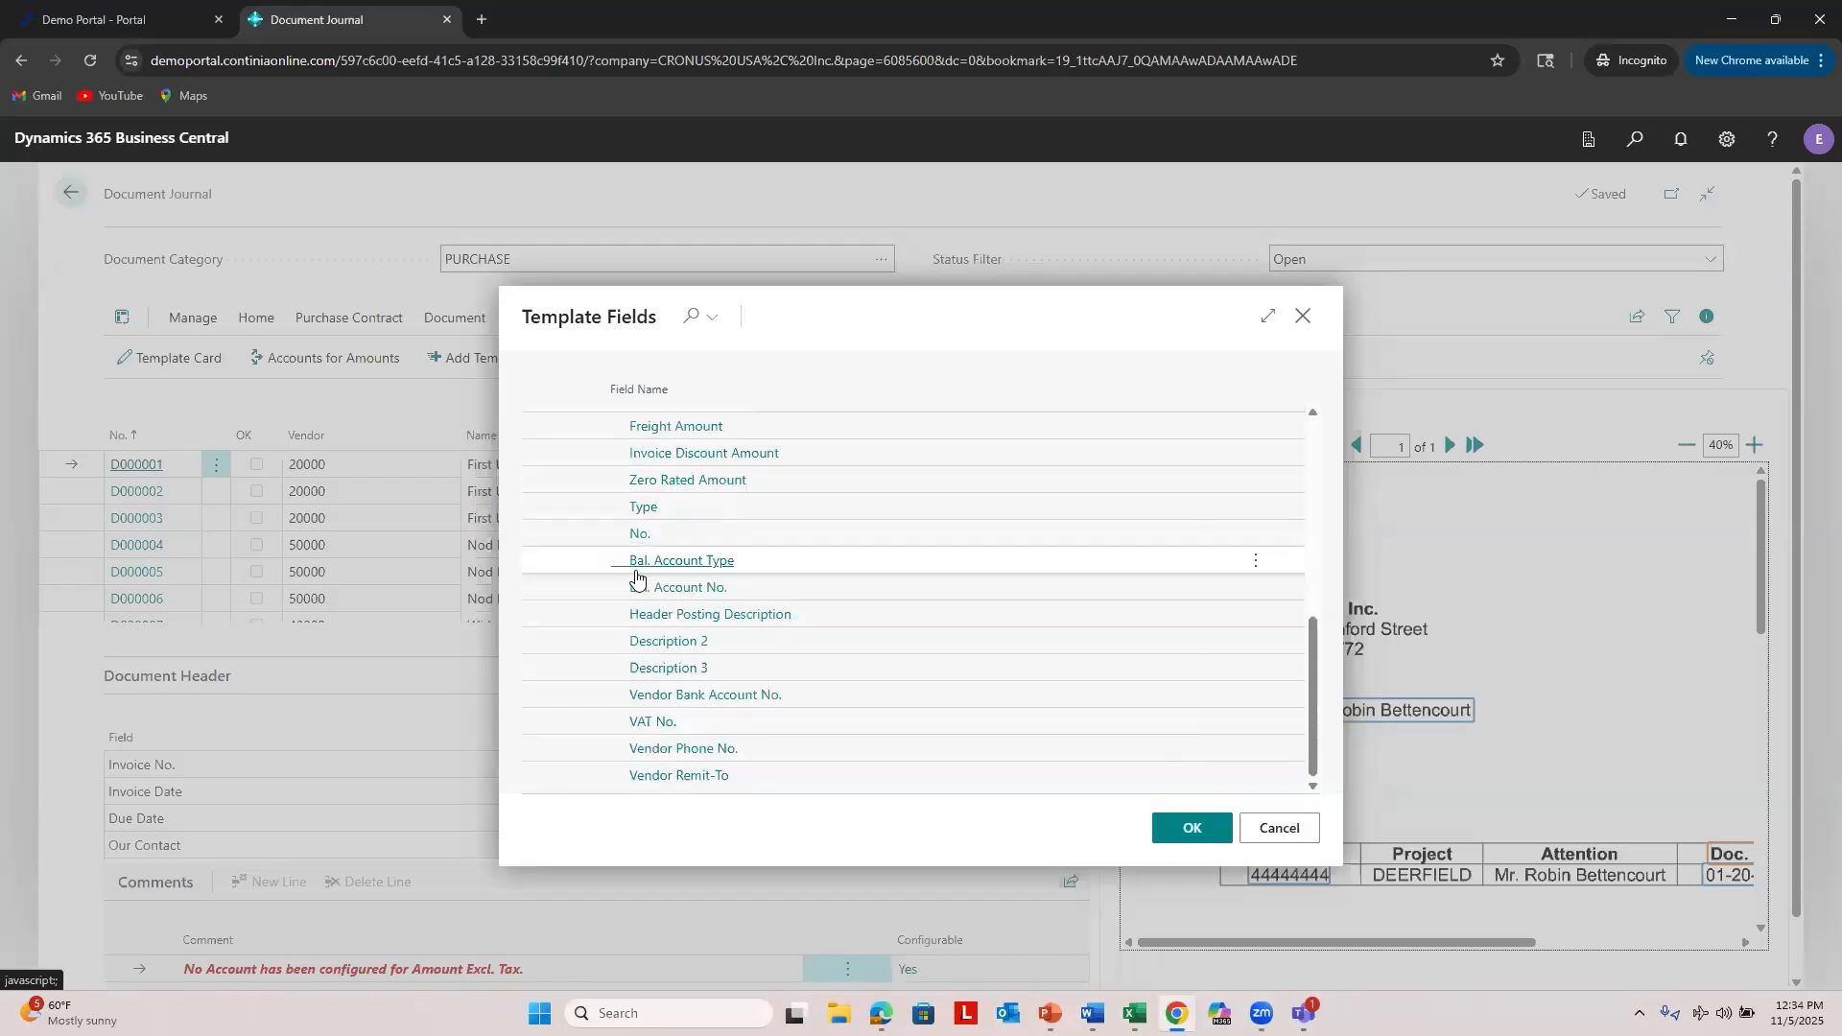
{"action": "key", "text": "Escape"}
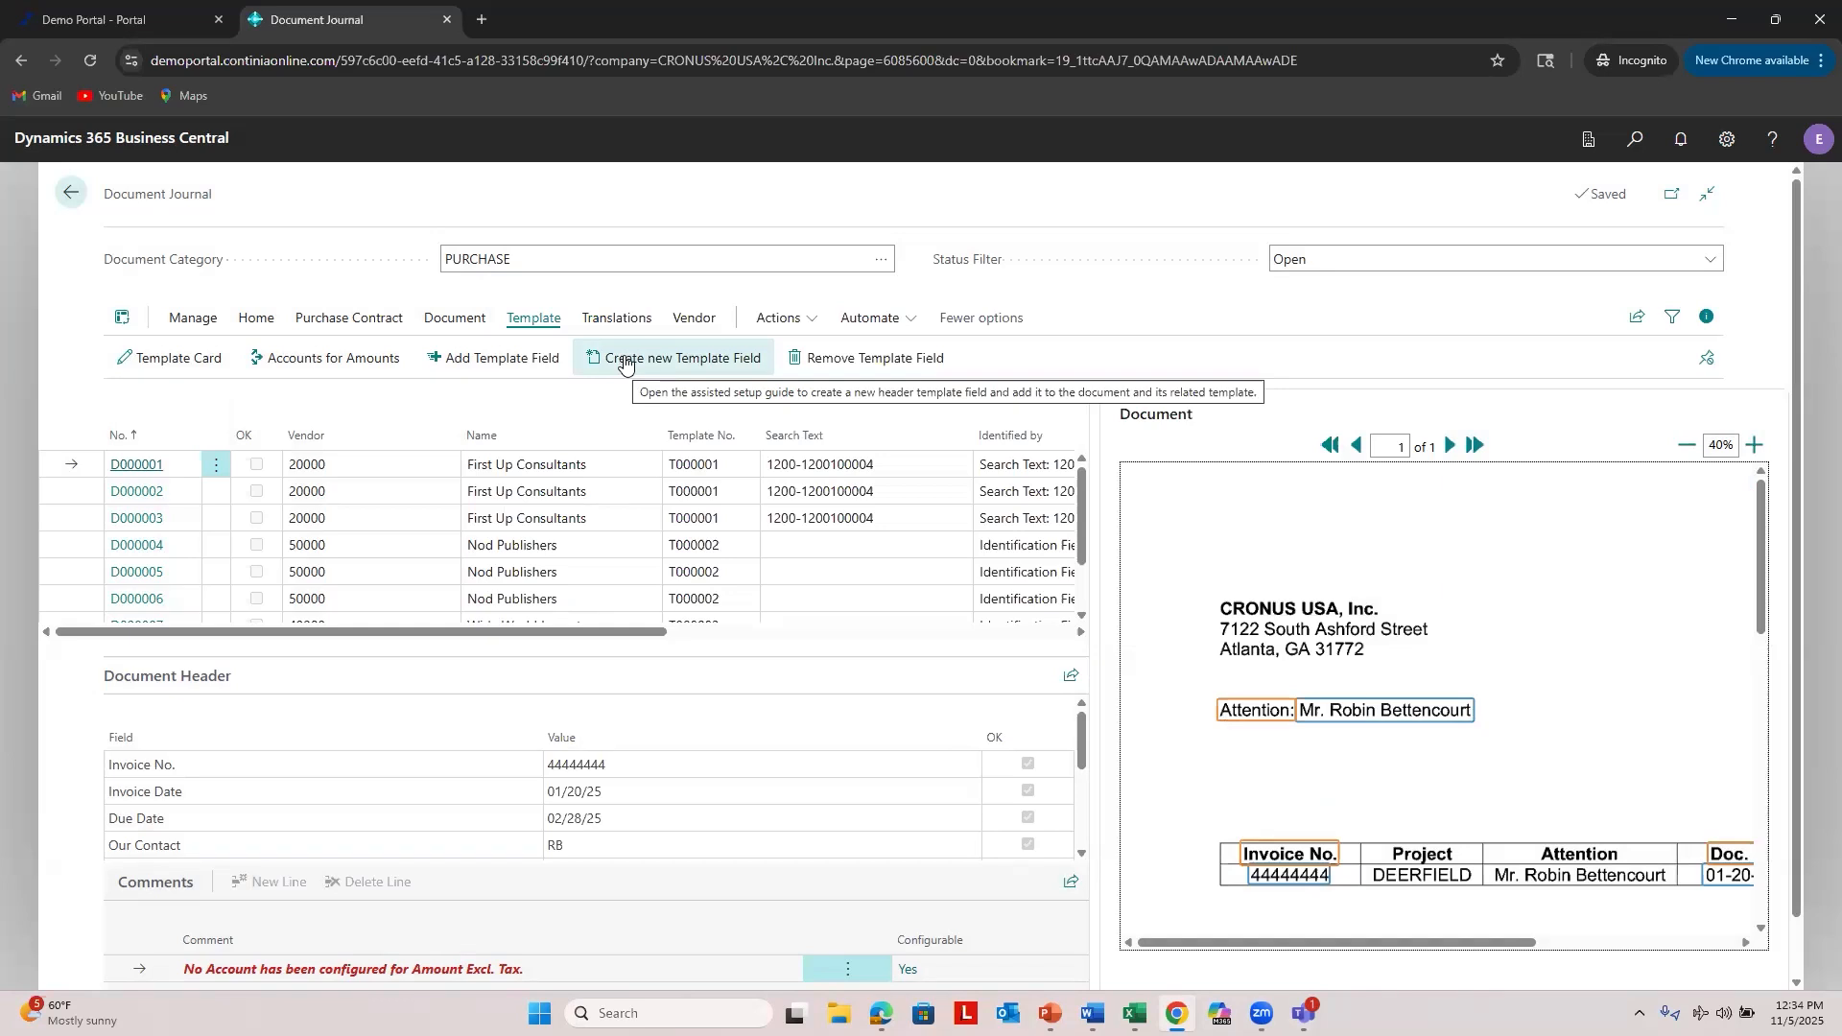
Step: View the field types offered by the new template field guide for the Header type, and close the guide
{"action": "left_click", "coordinate": [624, 363]}
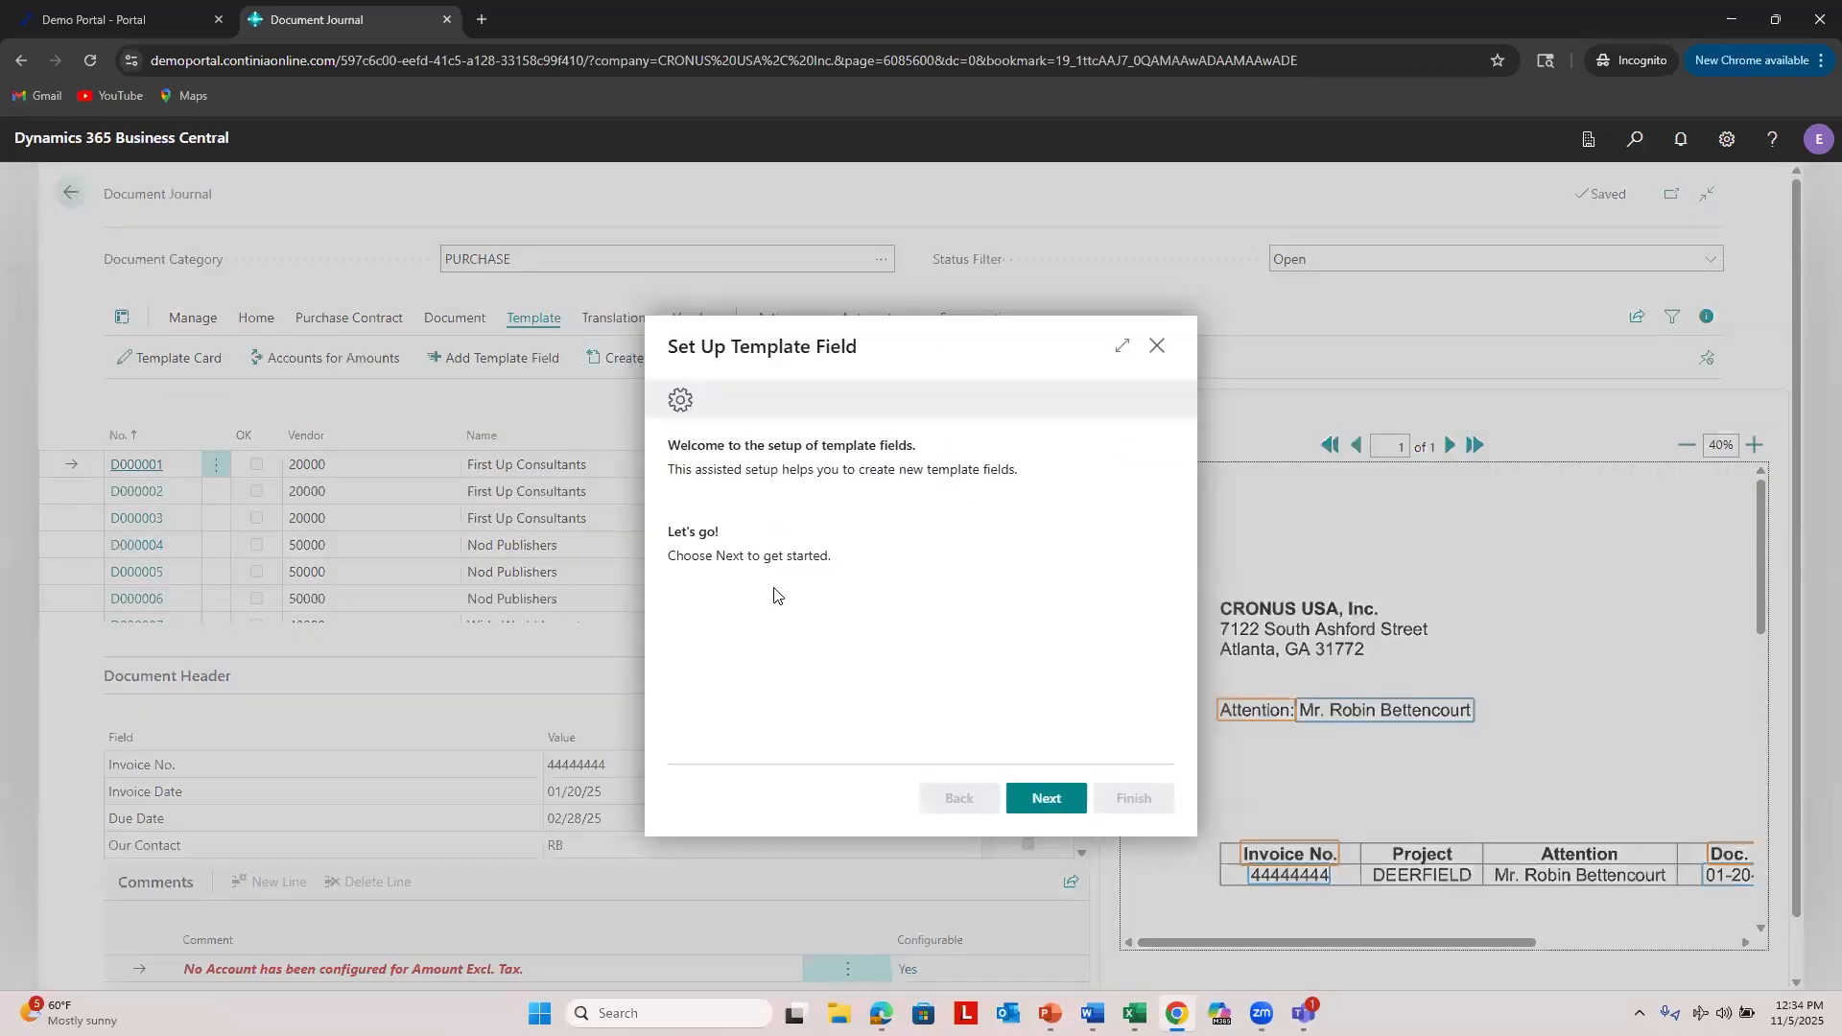
{"action": "left_click", "coordinate": [1044, 797]}
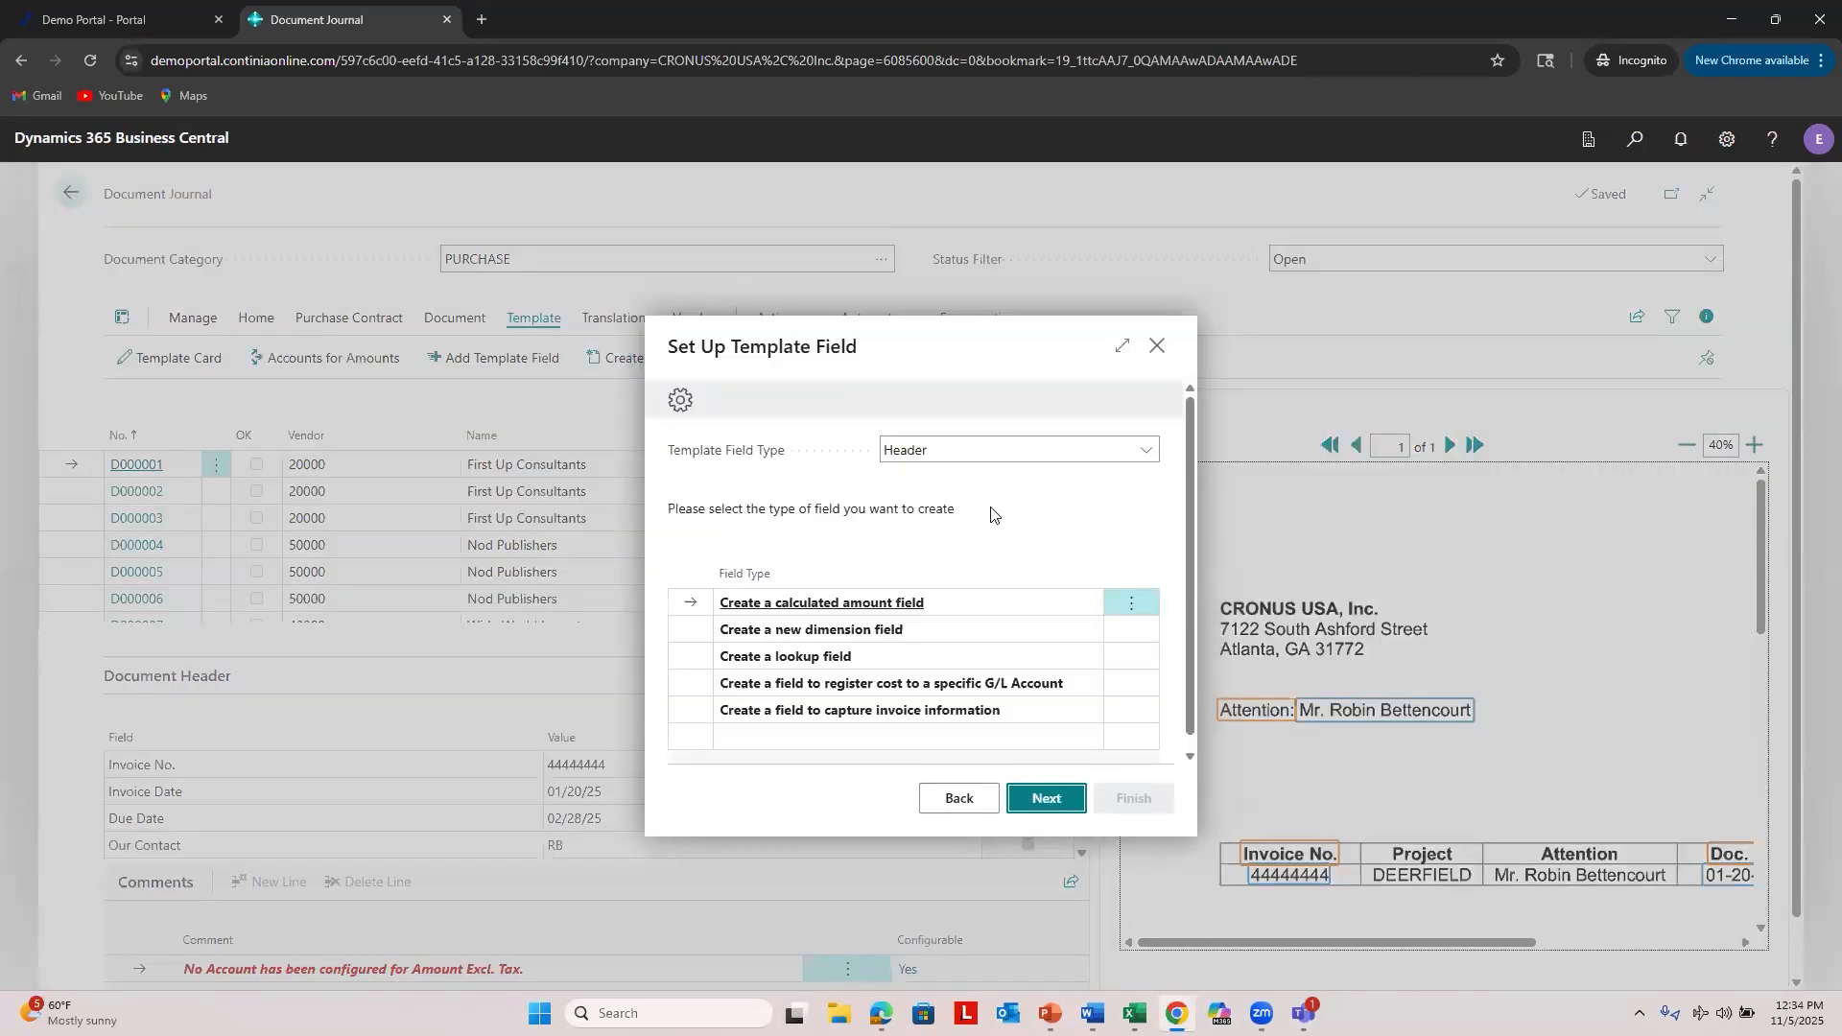
{"action": "left_click", "coordinate": [908, 451]}
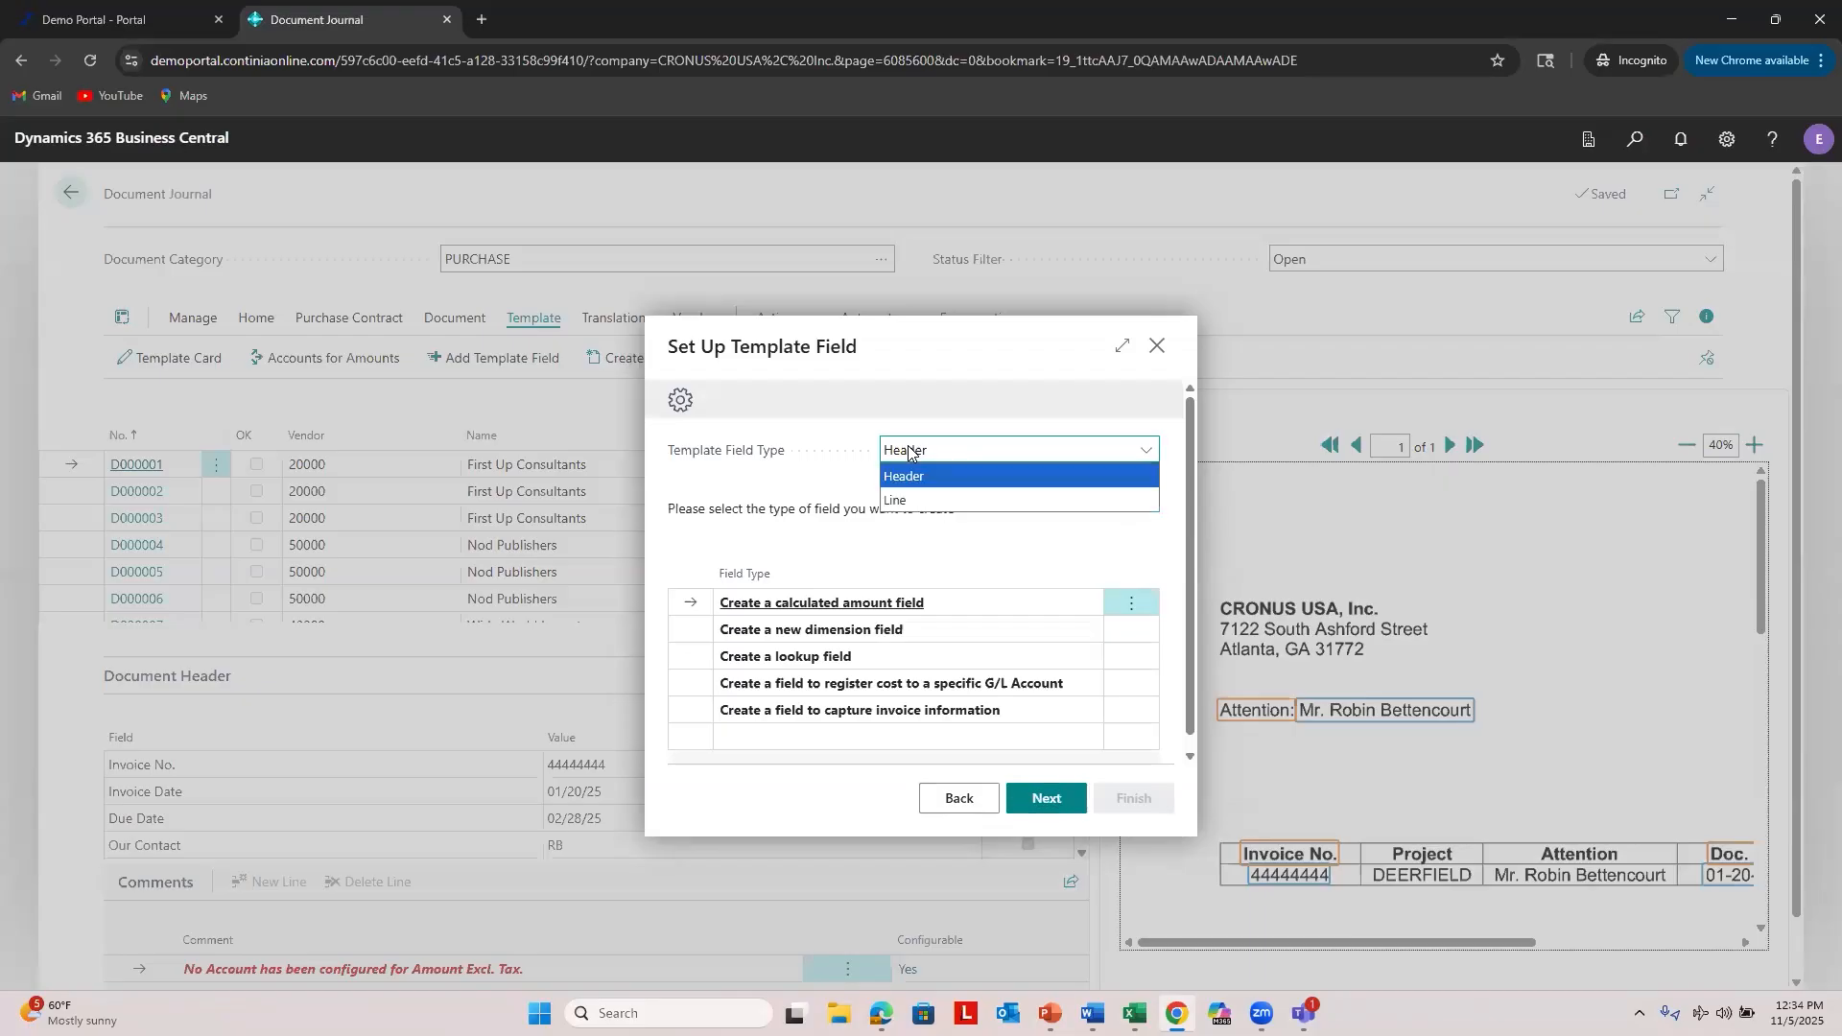
{"action": "left_click", "coordinate": [914, 474]}
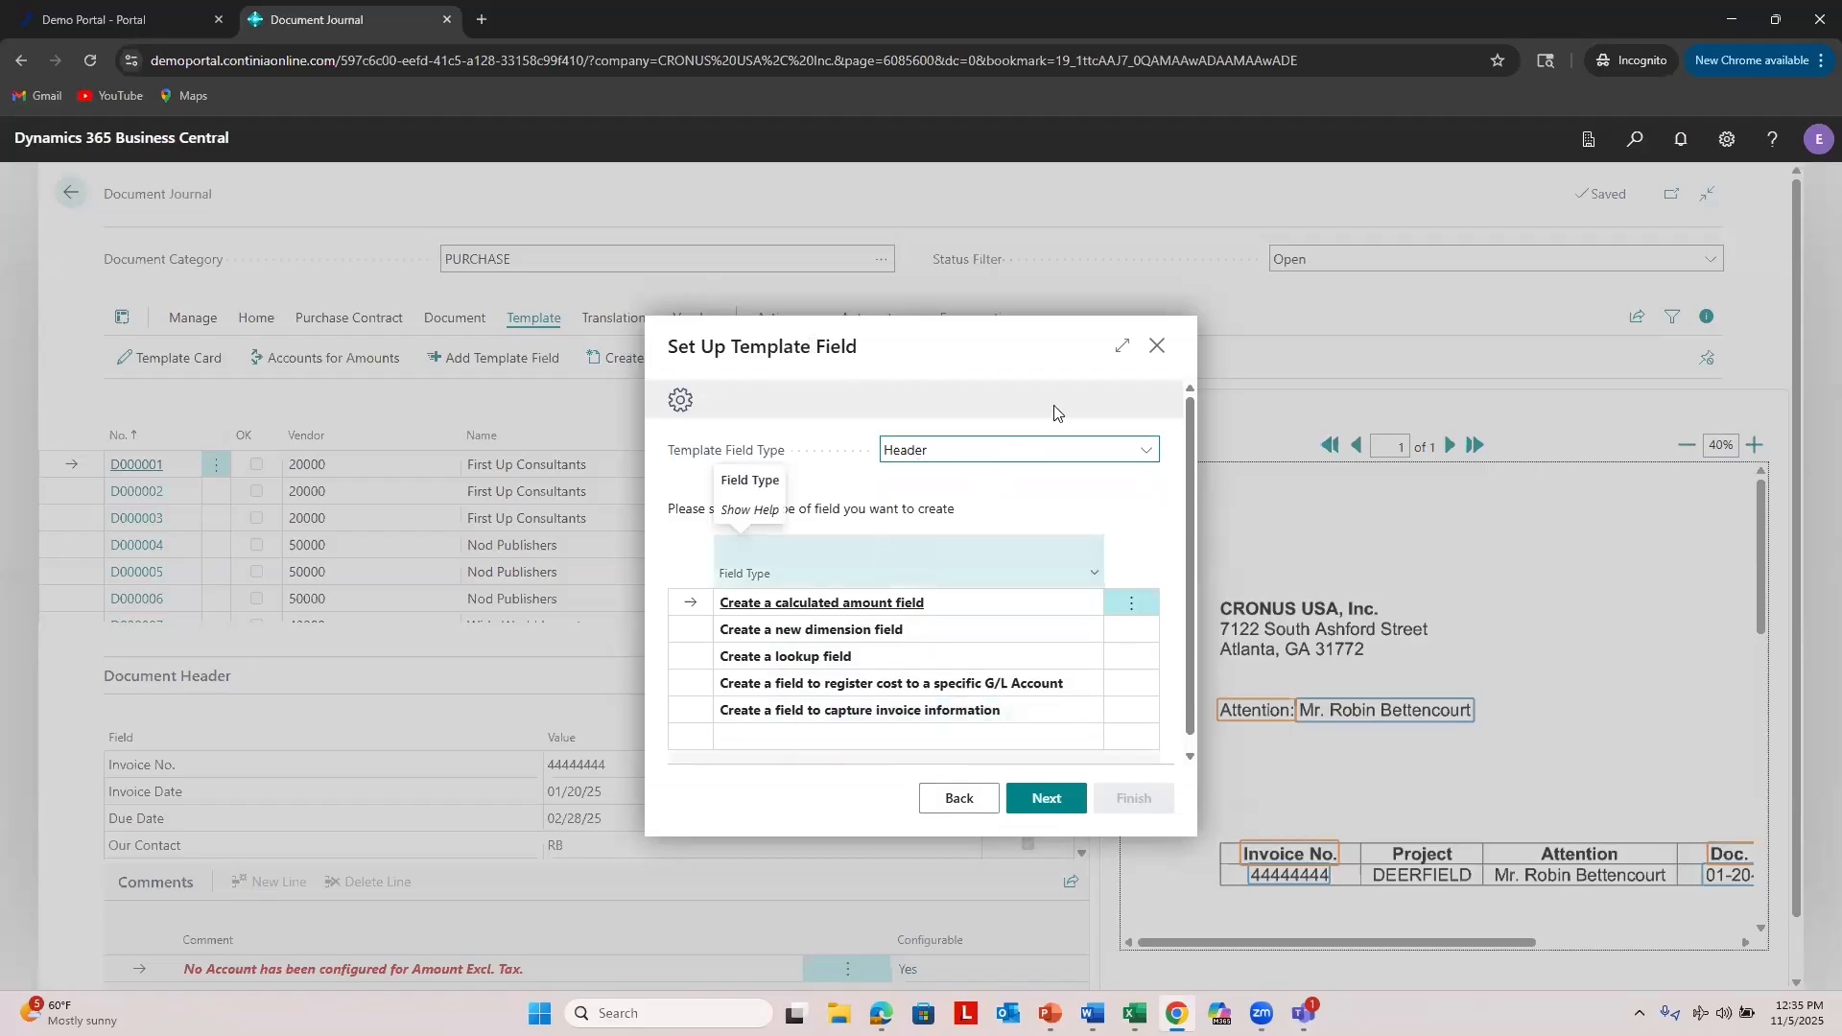
{"action": "key", "text": "Escape"}
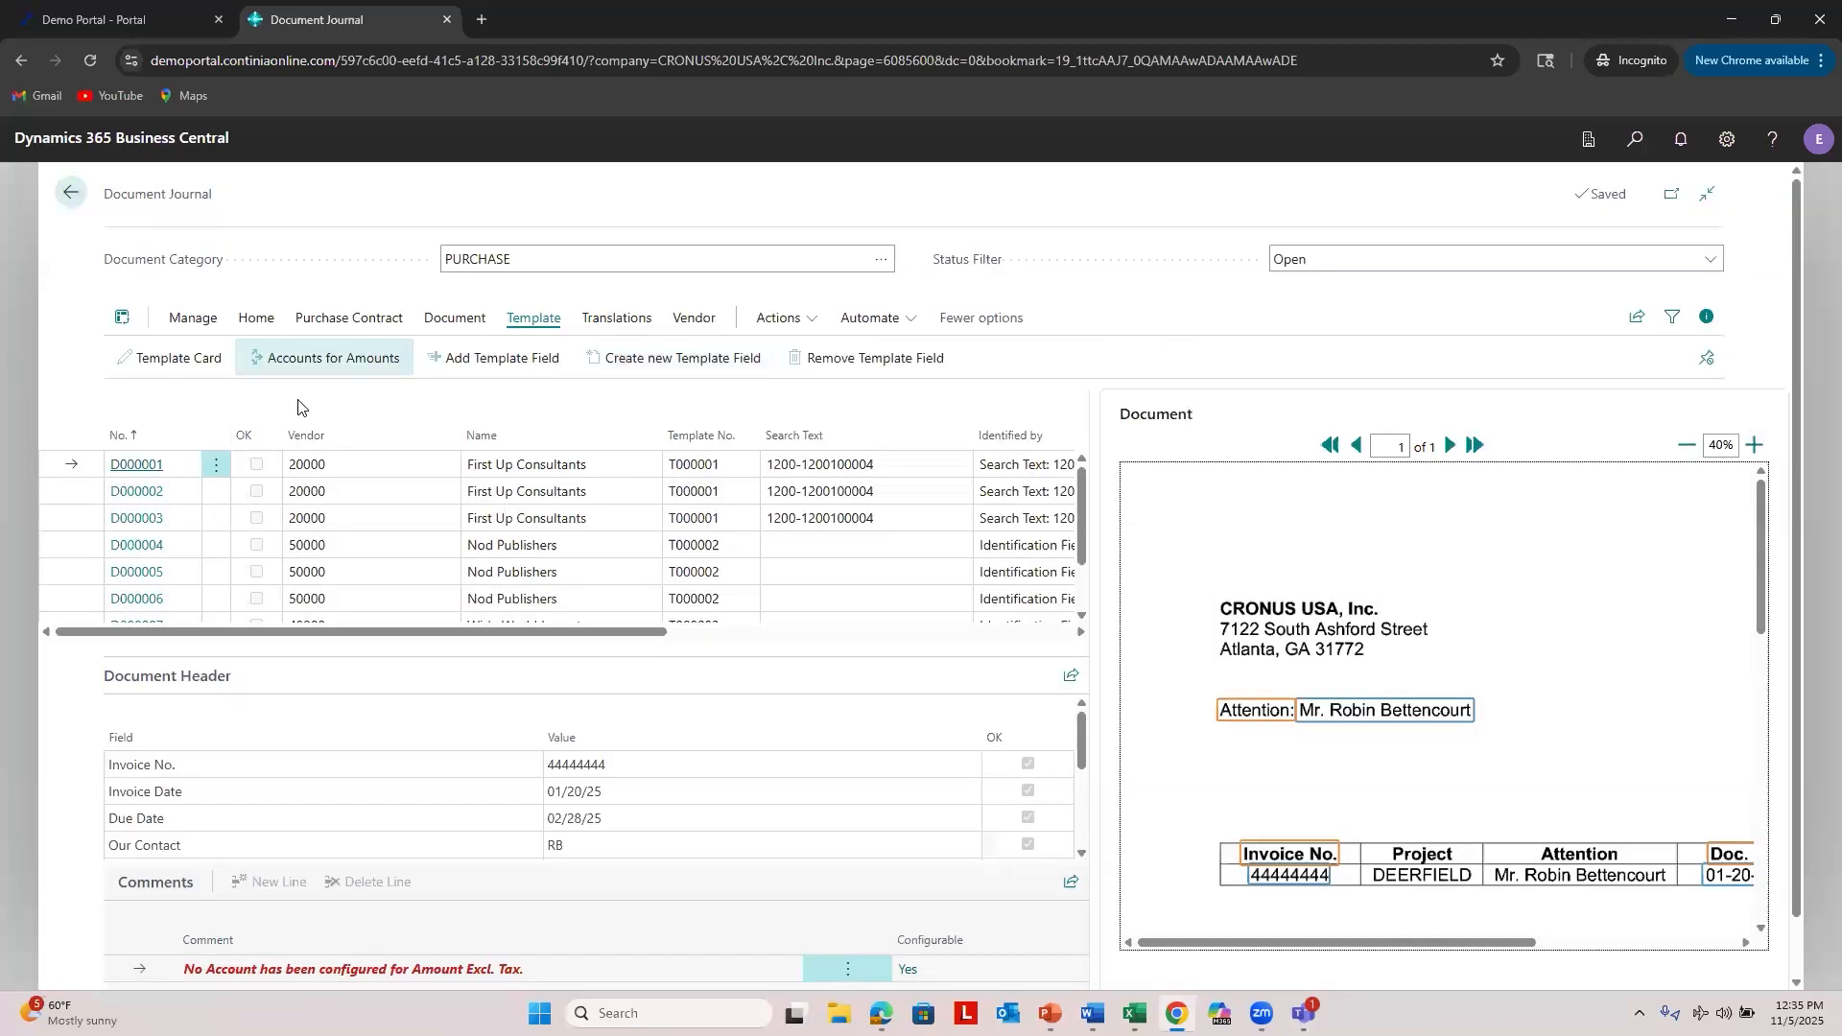
Step: Open the PURCHASE document category and view the fields on its PURCHASE-NA master template card
{"action": "left_click", "coordinate": [704, 464]}
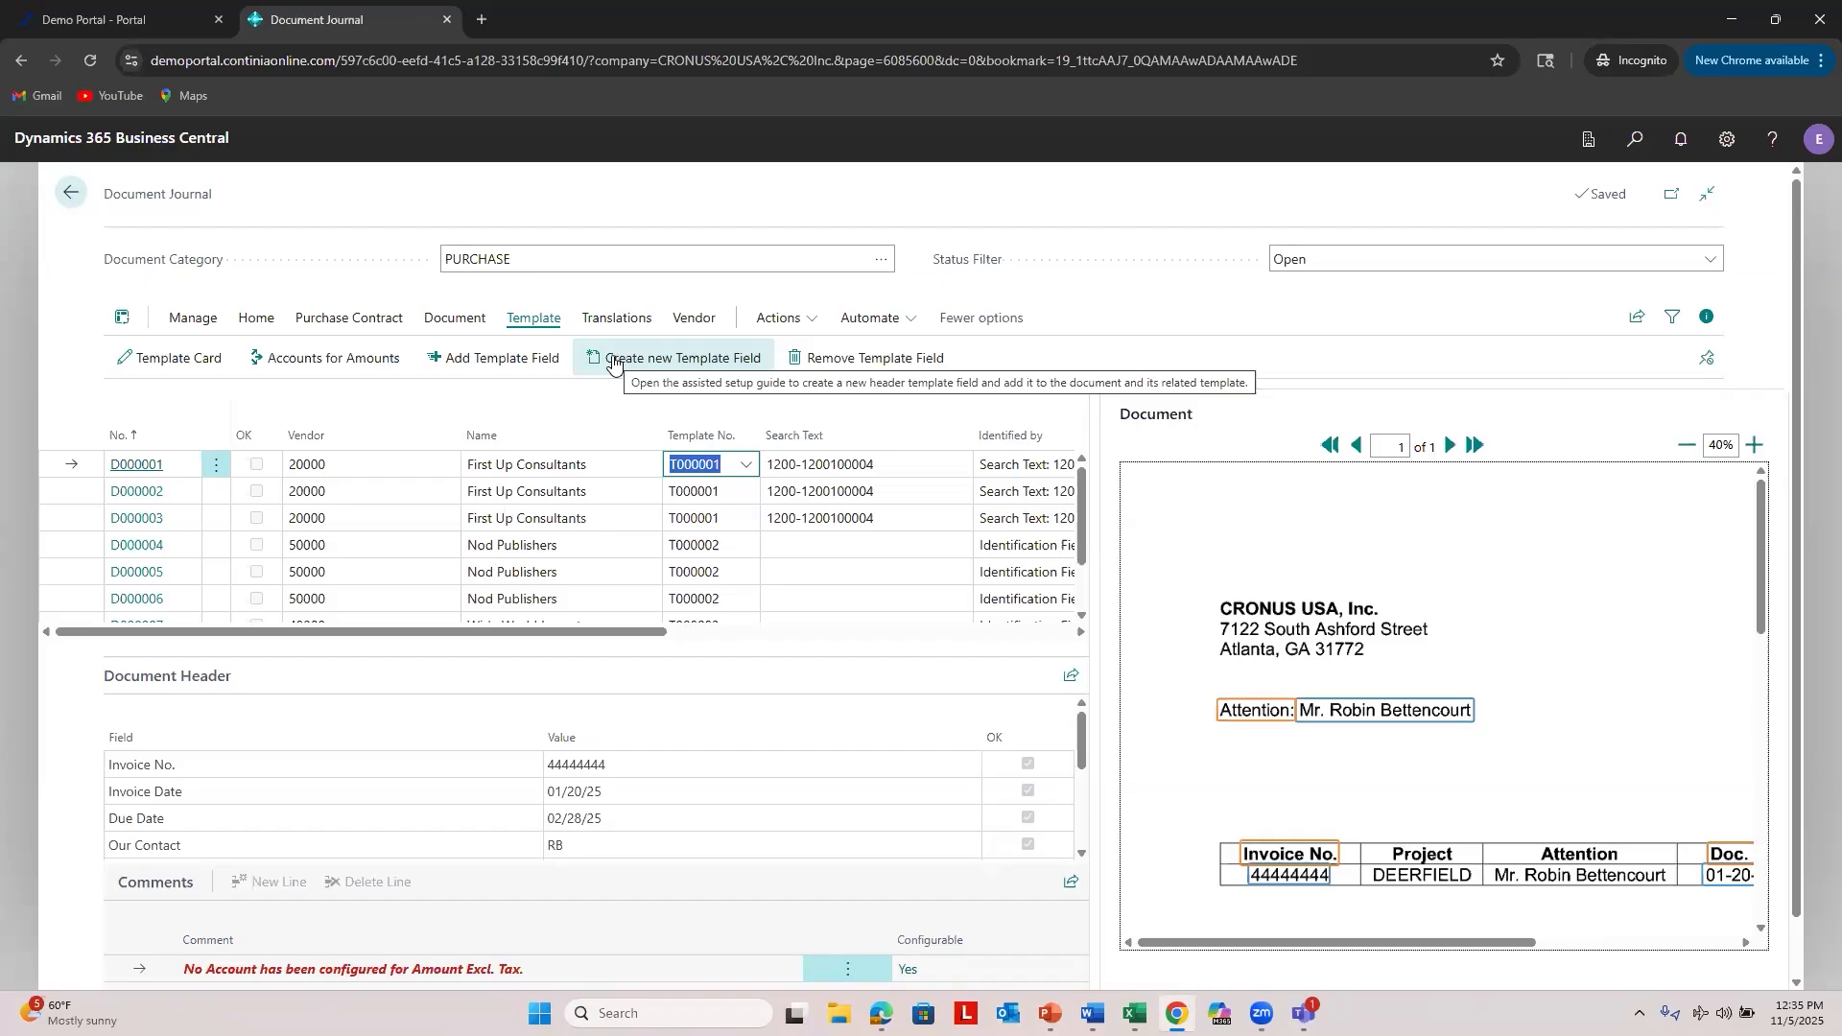
{"action": "left_click", "coordinate": [887, 263]}
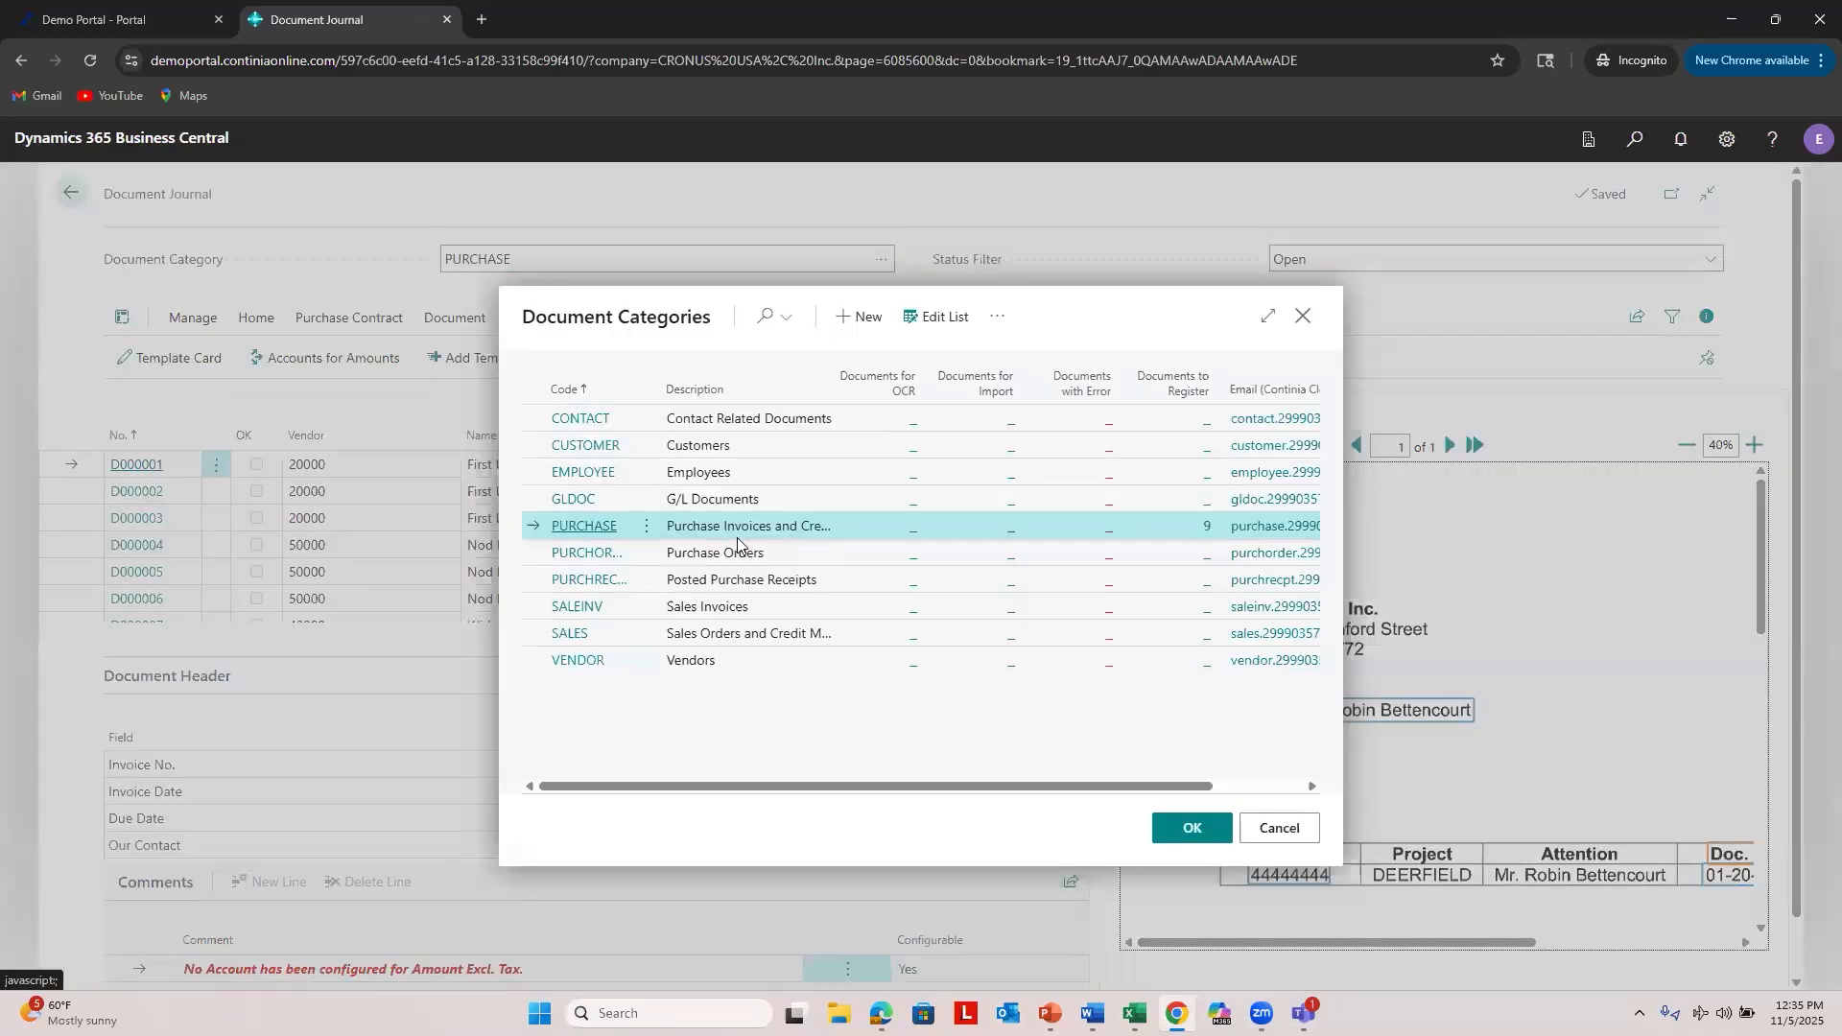
{"action": "left_click", "coordinate": [998, 317]}
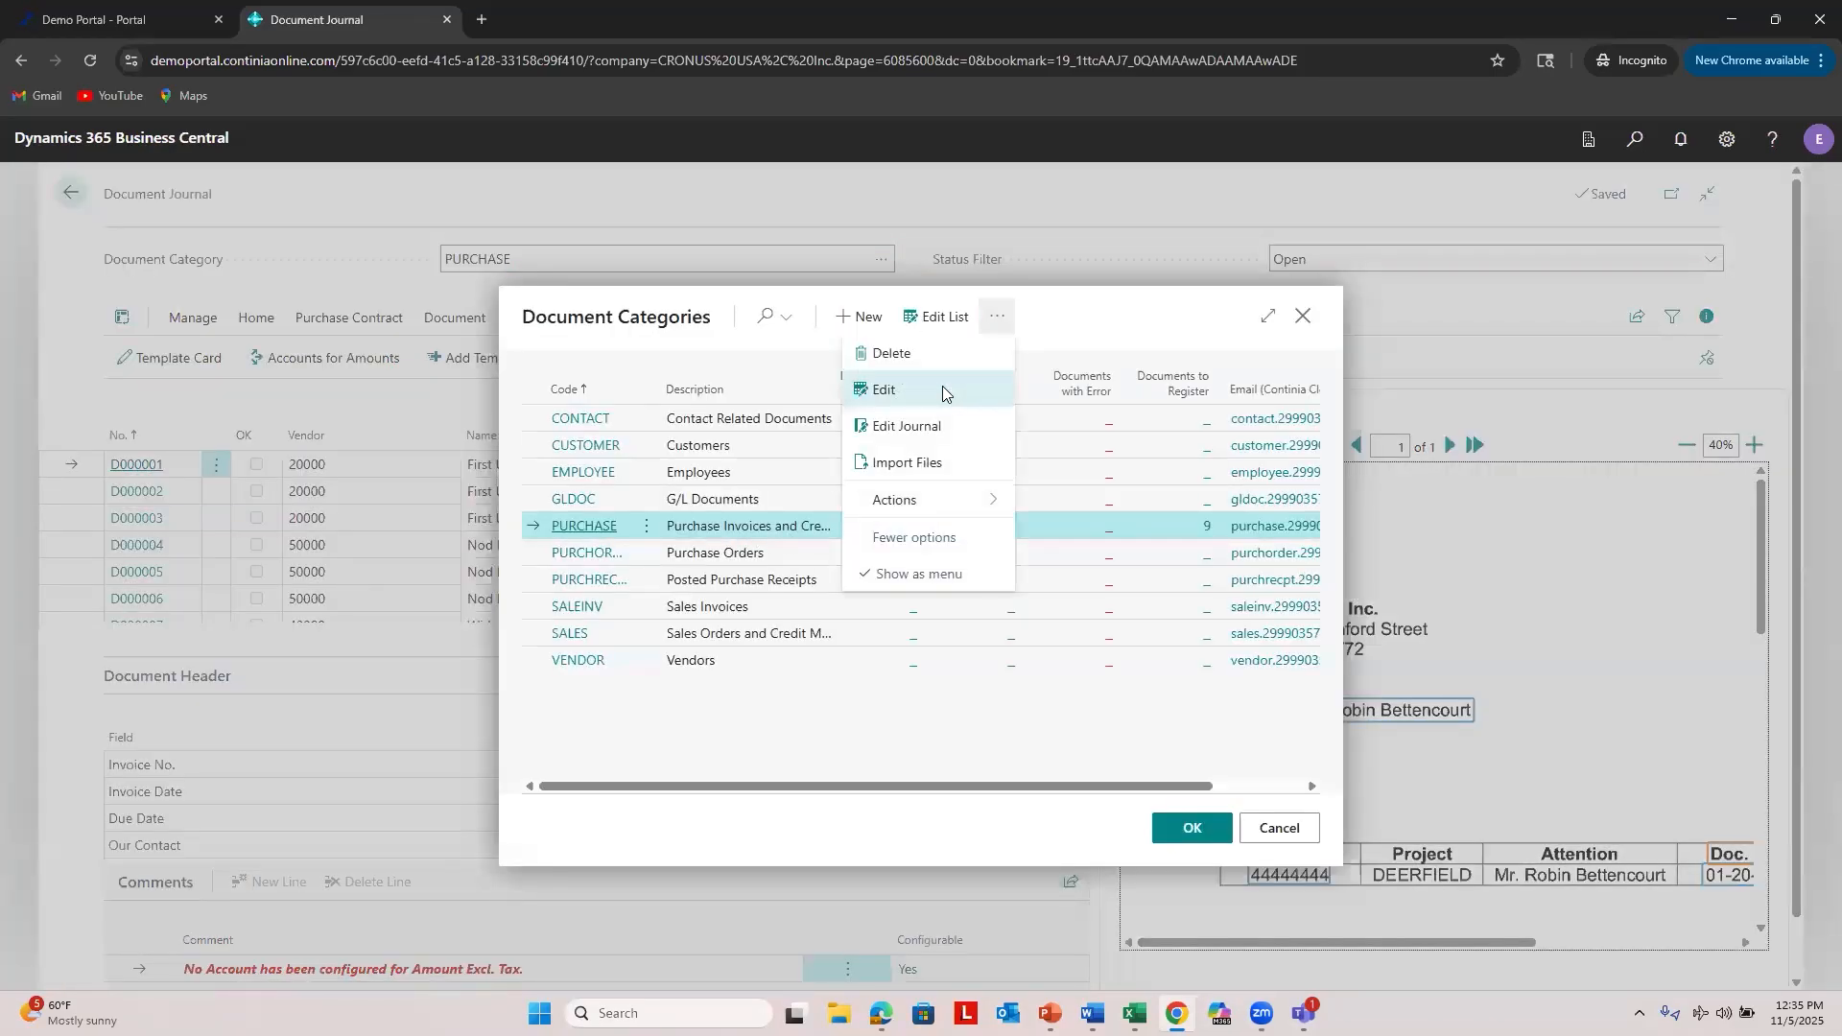
{"action": "left_click", "coordinate": [942, 386]}
{"action": "scroll", "coordinate": [522, 678], "scroll_direction": "down", "scroll_amount": 7}
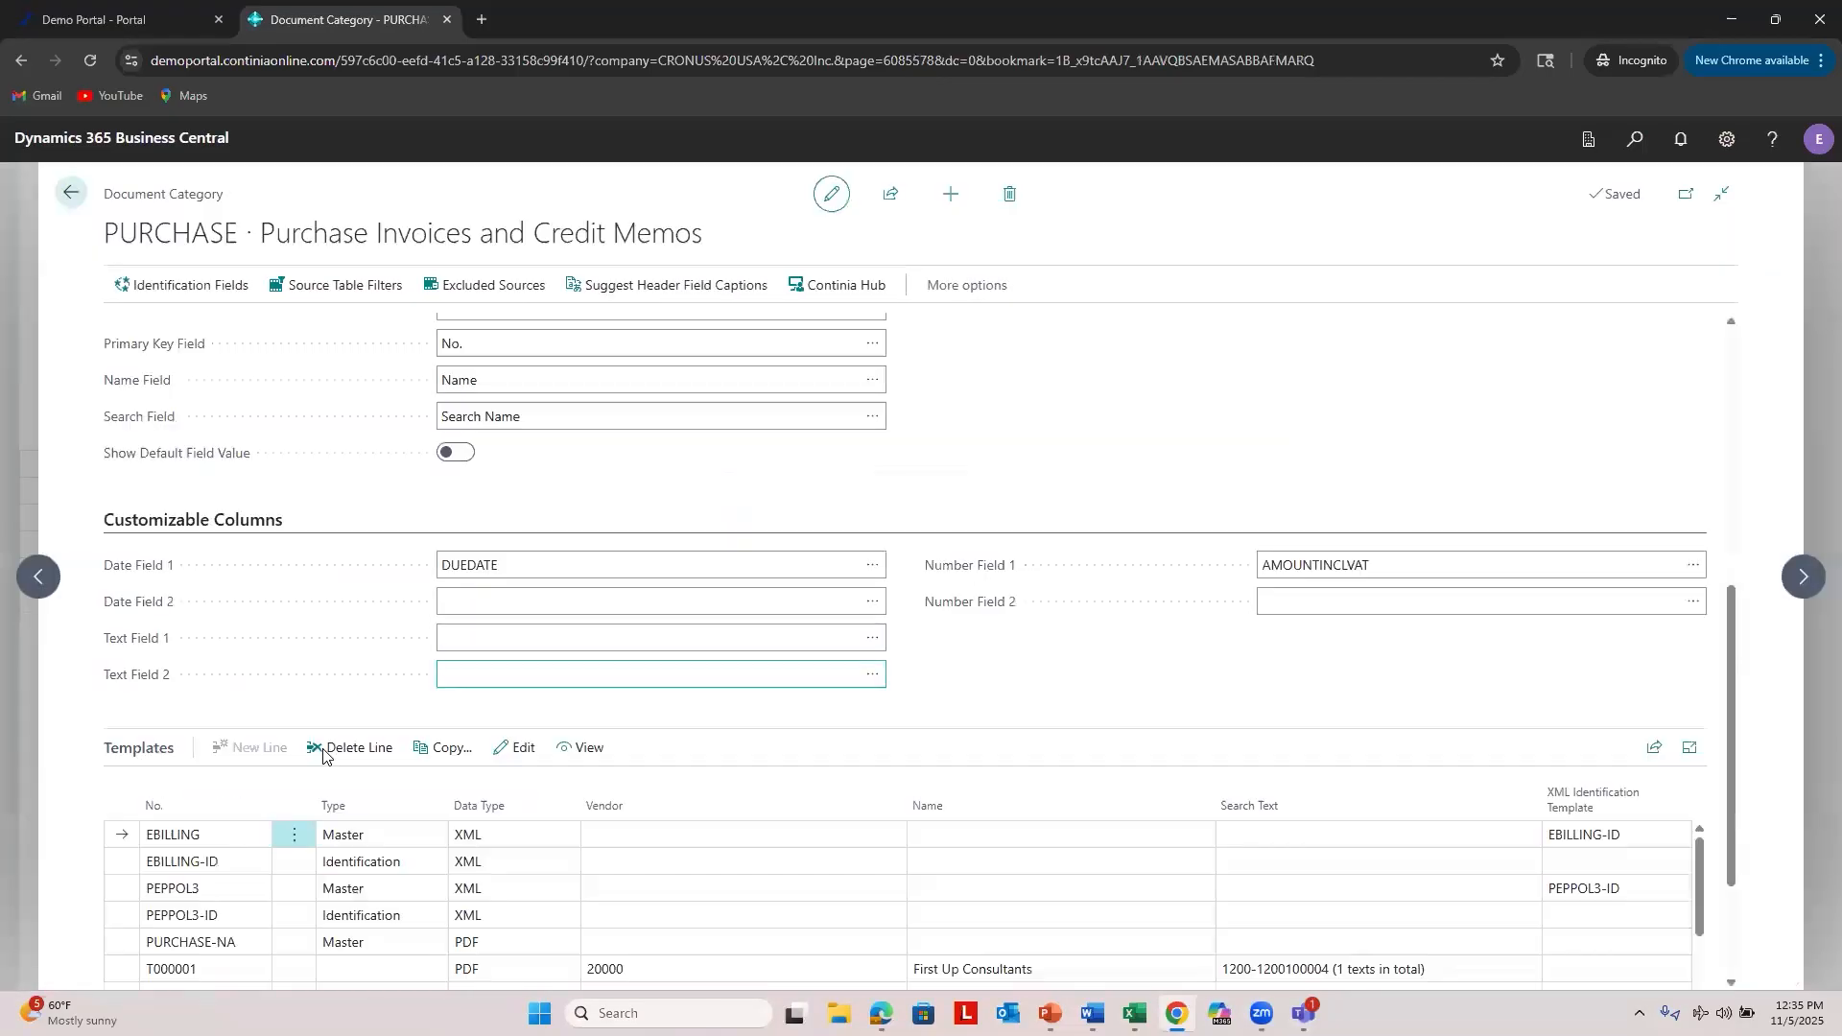
{"action": "left_click", "coordinate": [362, 562]}
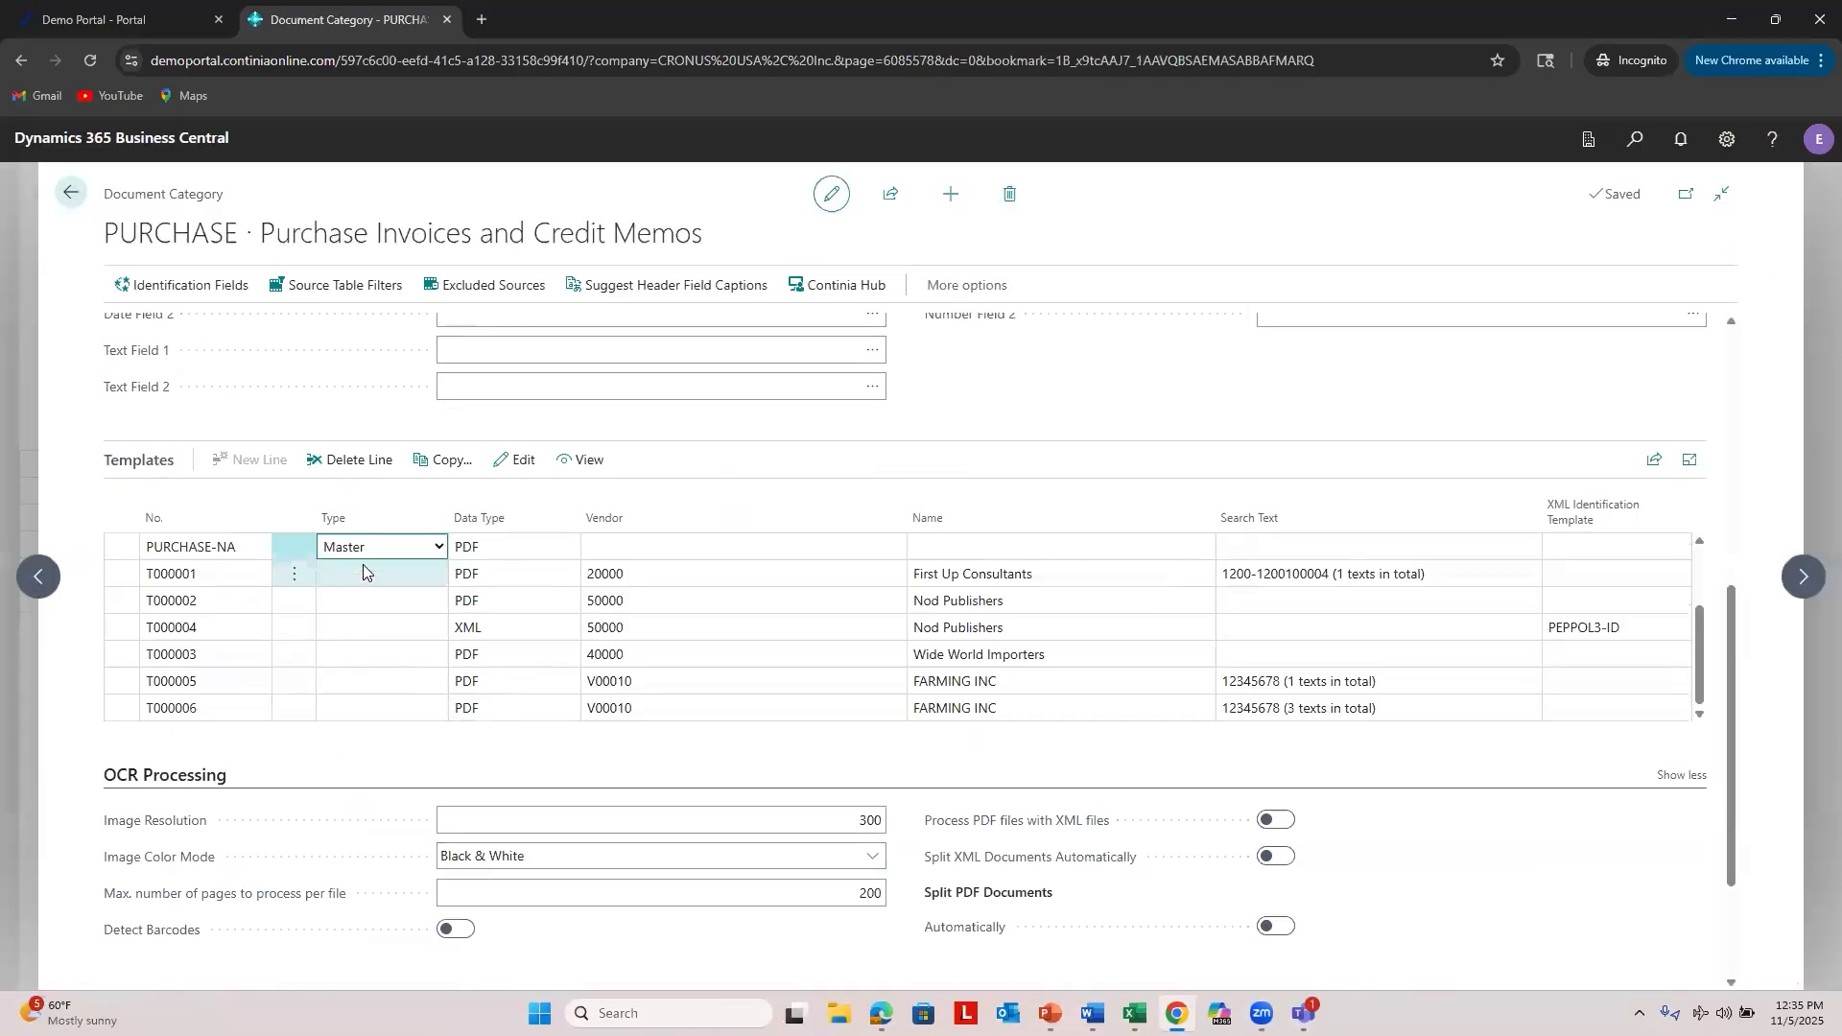
{"action": "left_click", "coordinate": [507, 464]}
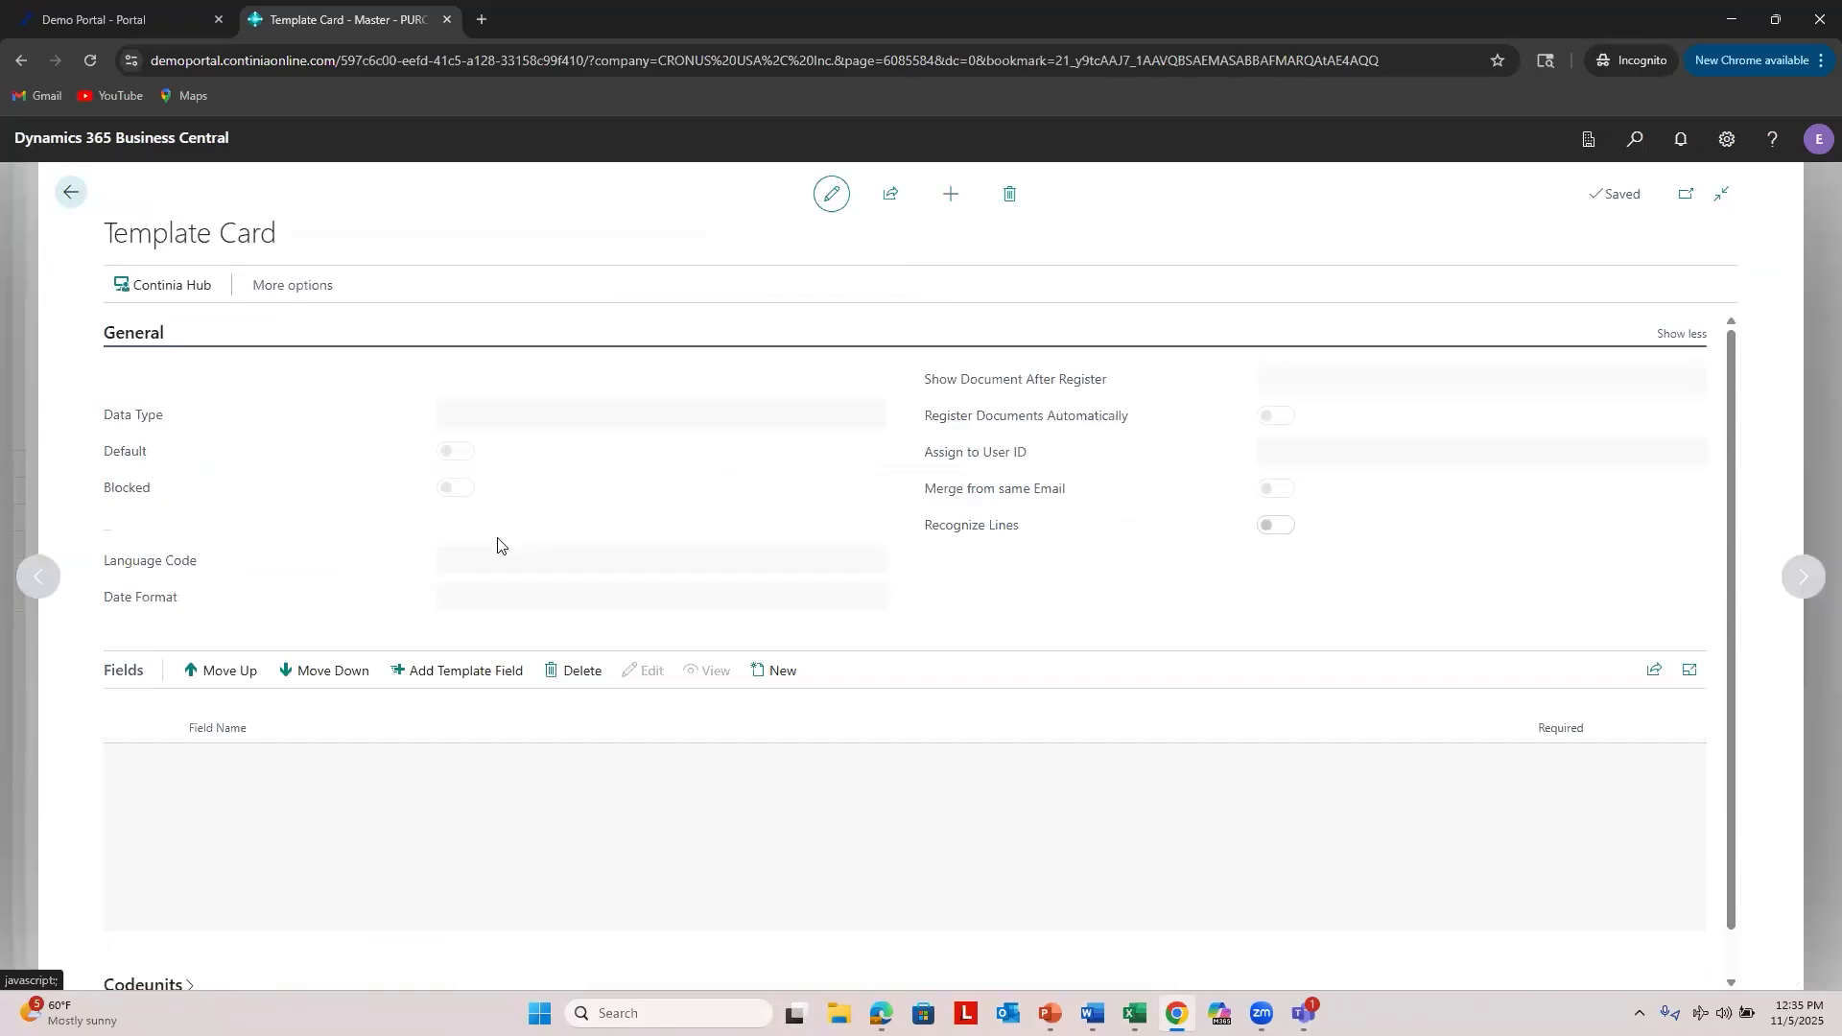
{"action": "scroll", "coordinate": [521, 546], "scroll_direction": "down", "scroll_amount": 10}
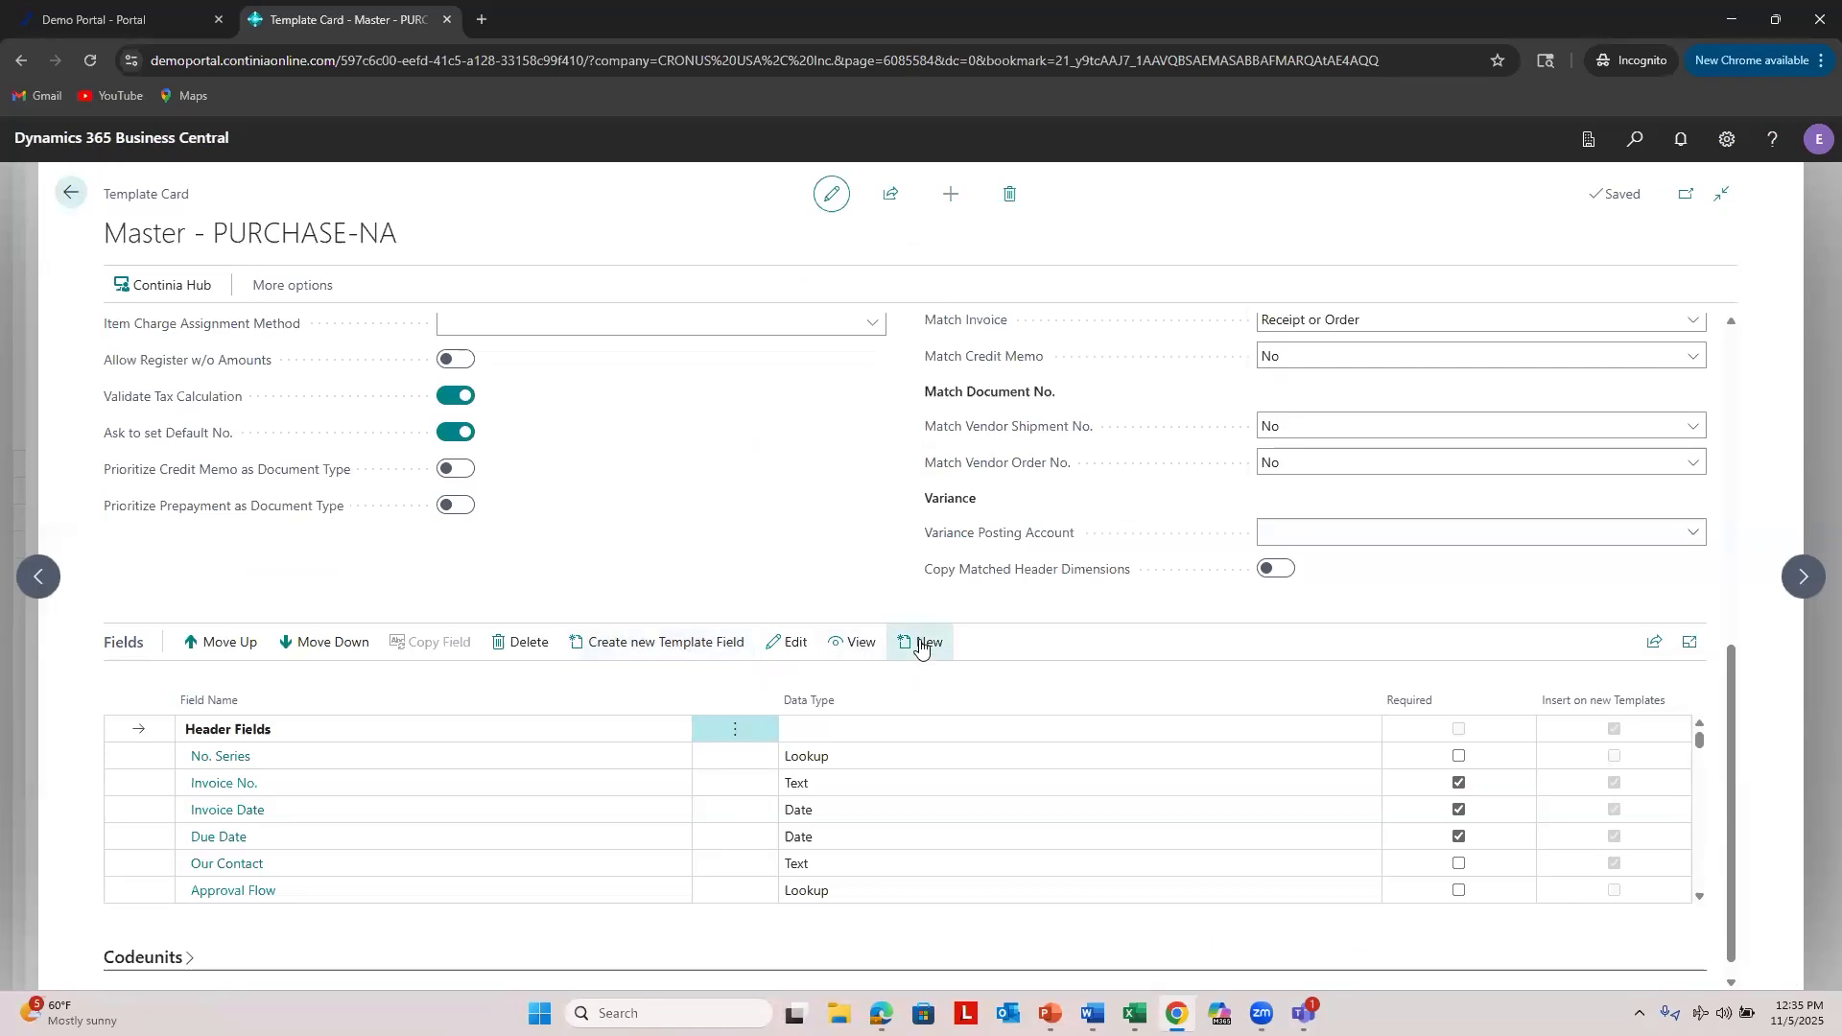
Step: View a blank template field card with its Header and Line type options, and return to the PURCHASE-NA template
{"action": "left_click", "coordinate": [921, 644]}
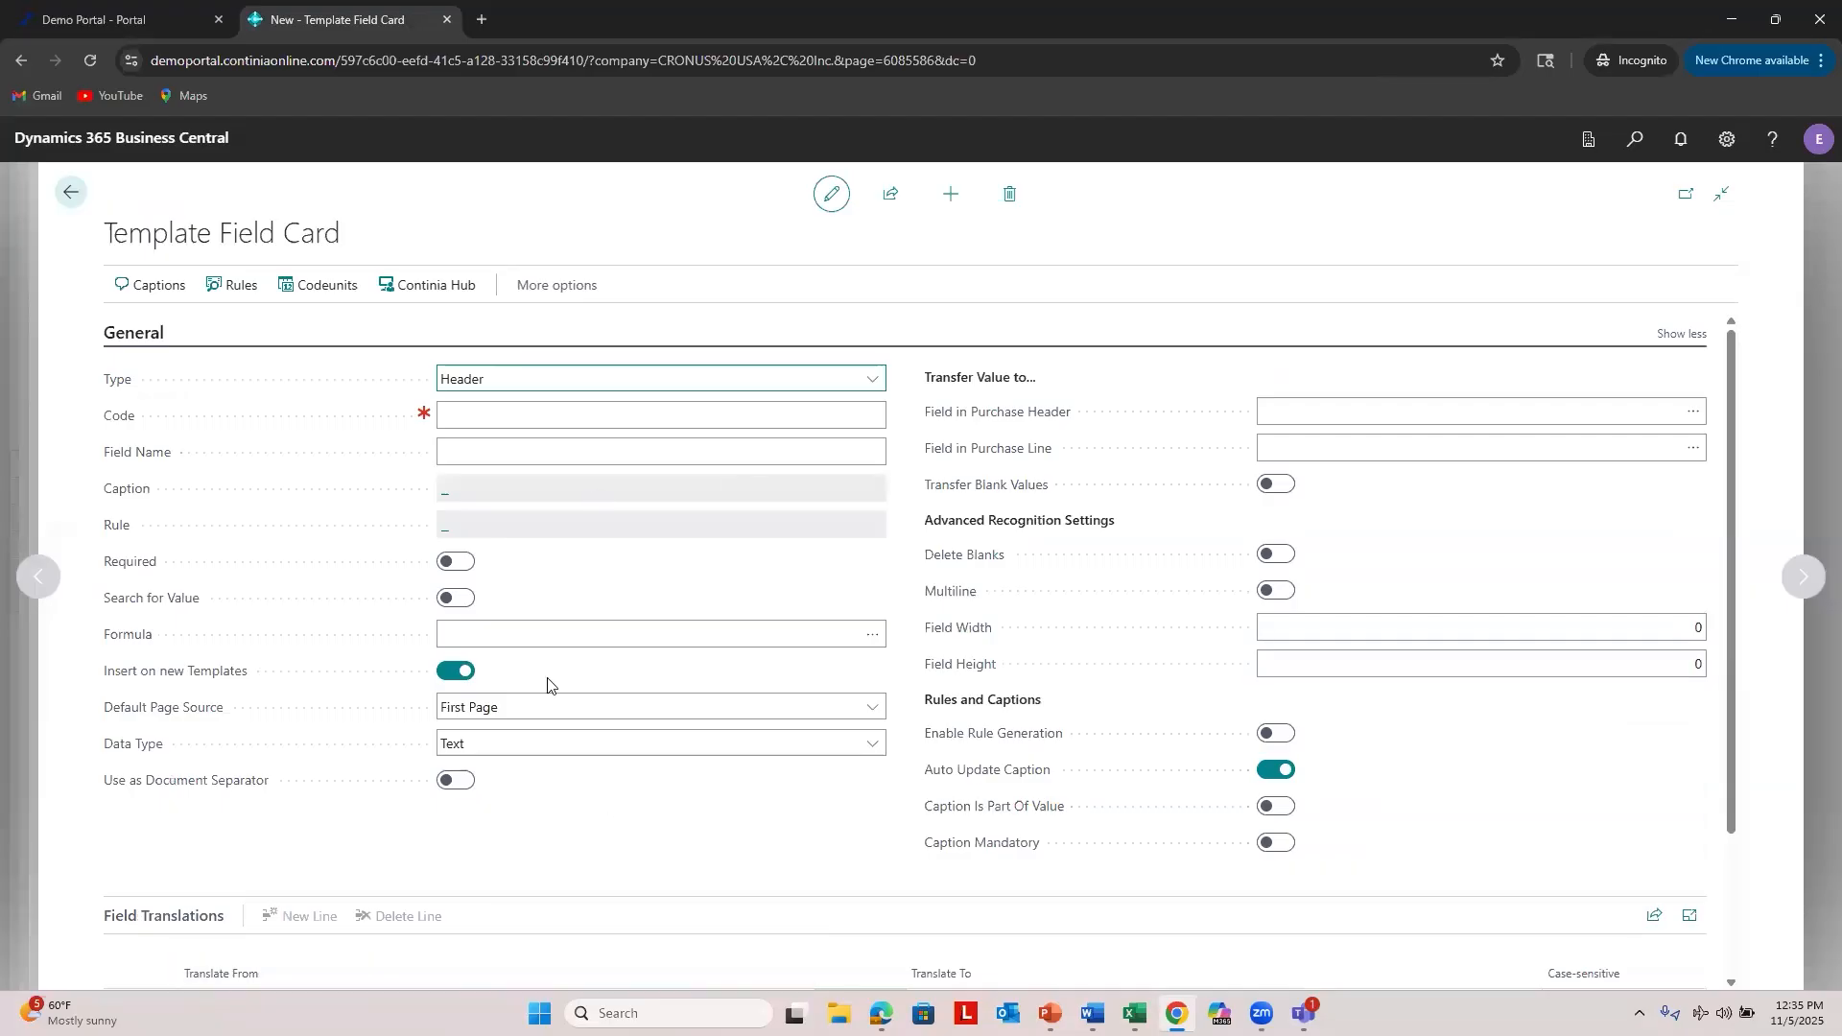
{"action": "left_click", "coordinate": [513, 381]}
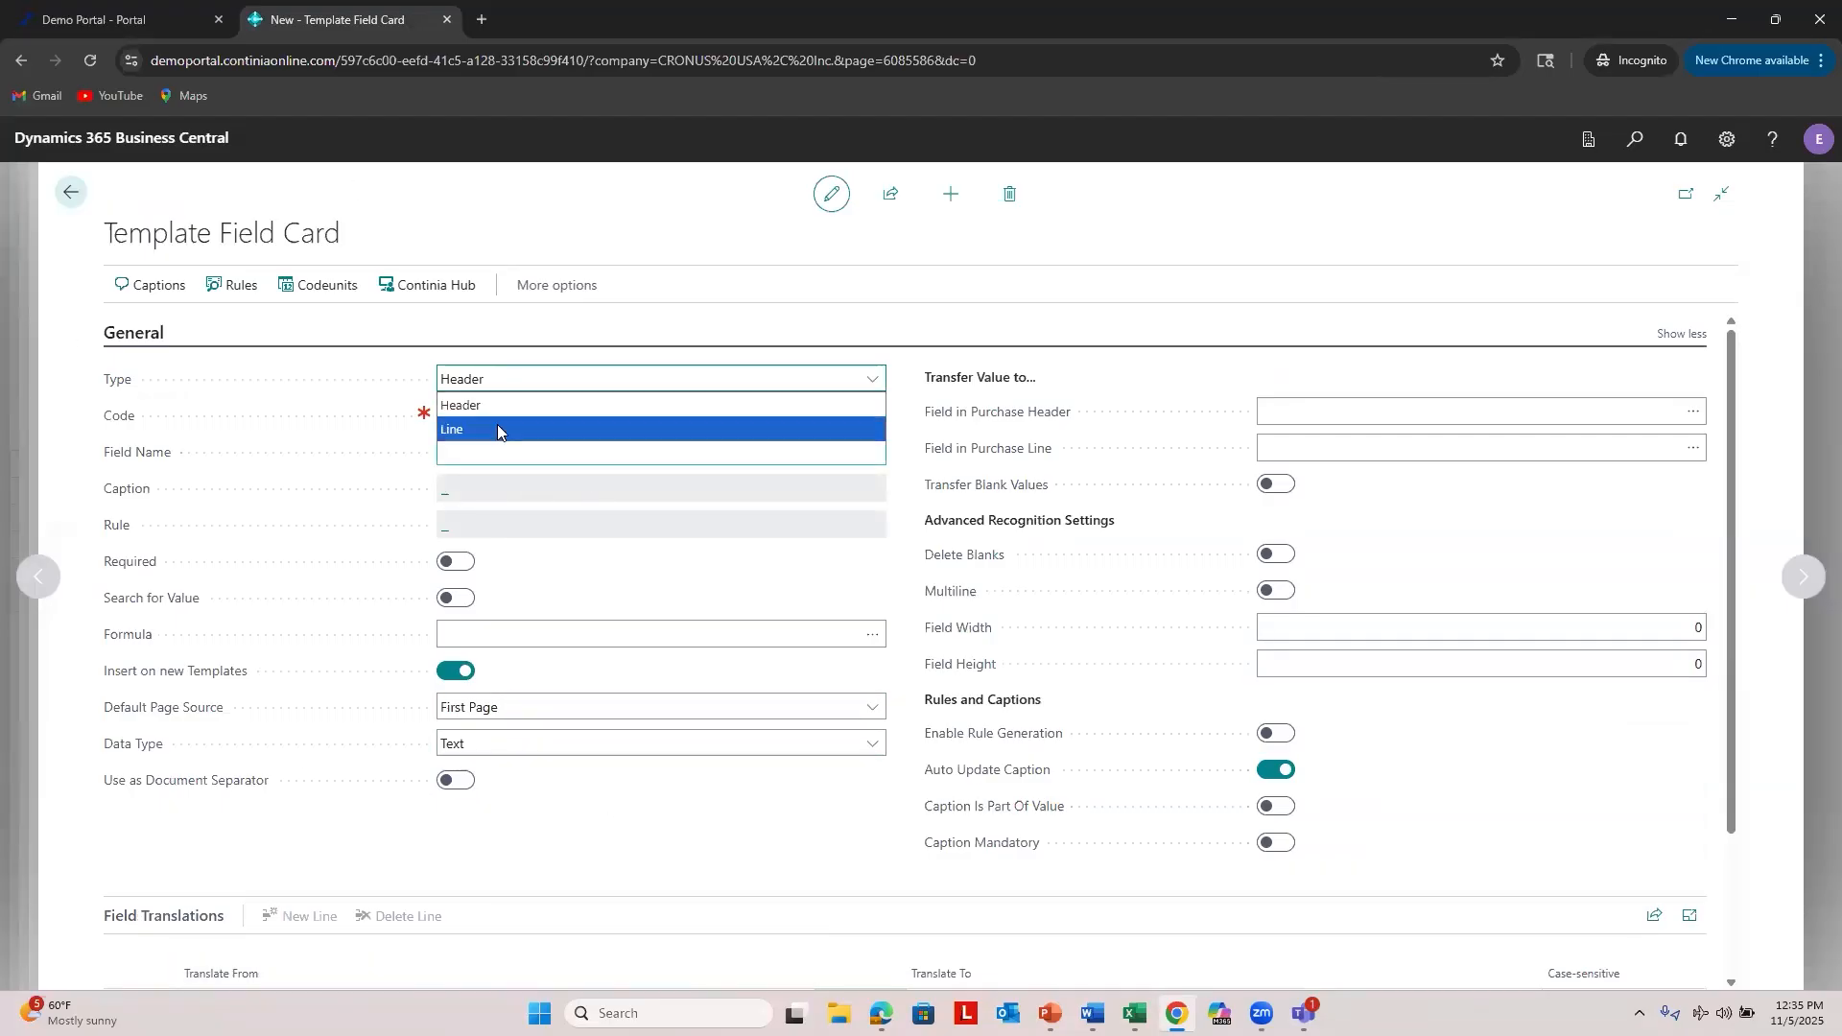
{"action": "left_click", "coordinate": [336, 609]}
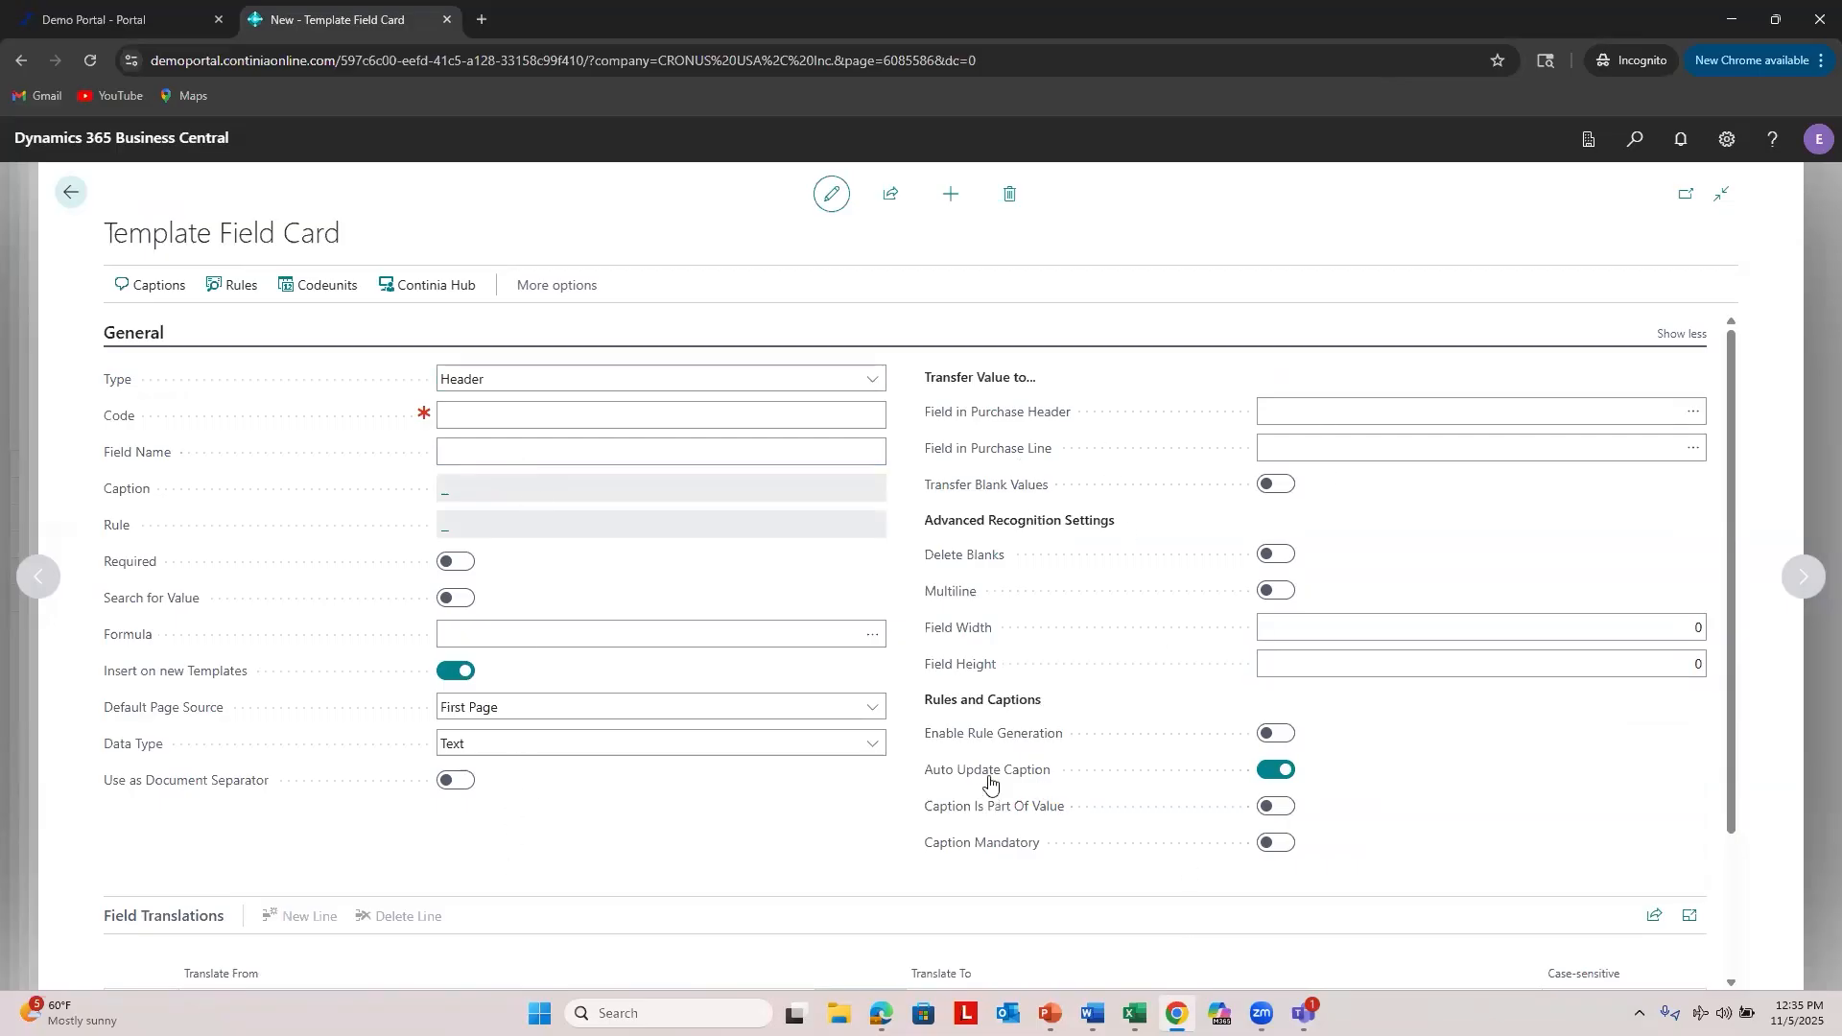
{"action": "left_click", "coordinate": [70, 191]}
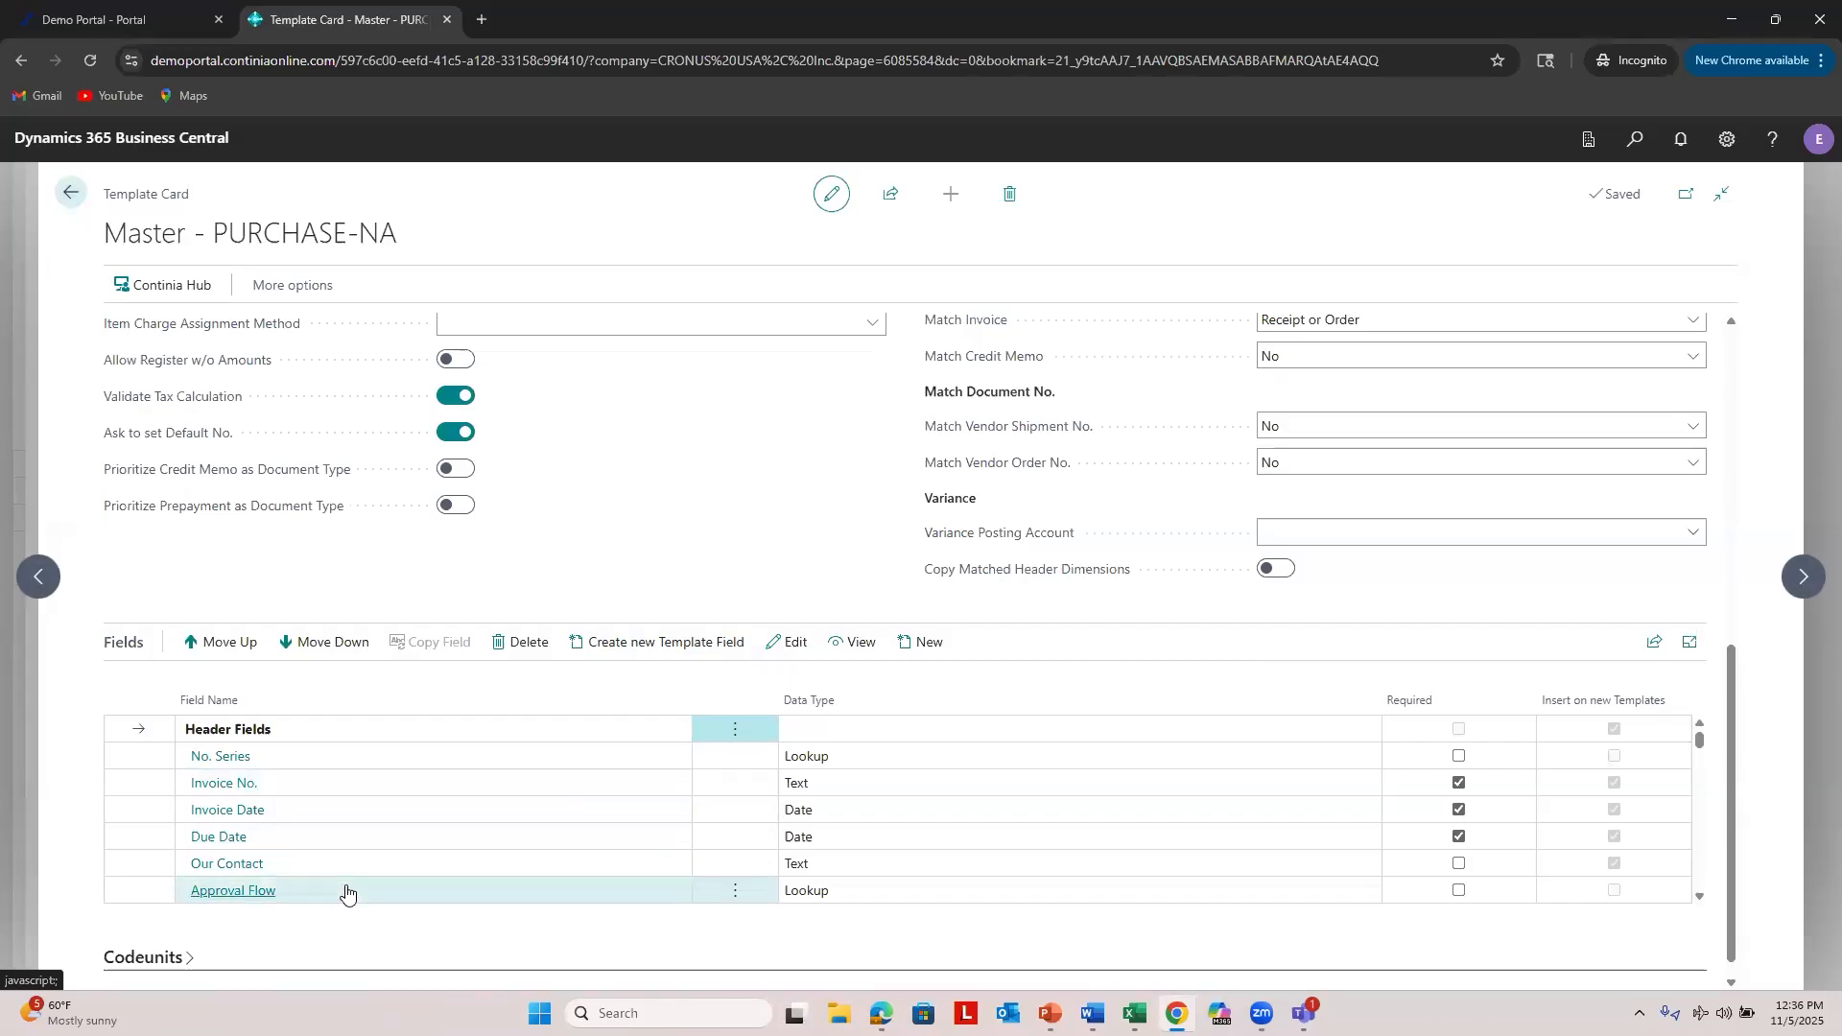
Step: View the Approval Flow field's card, and start copying the field to the related templates but decline the confirmation
{"action": "left_click", "coordinate": [346, 893]}
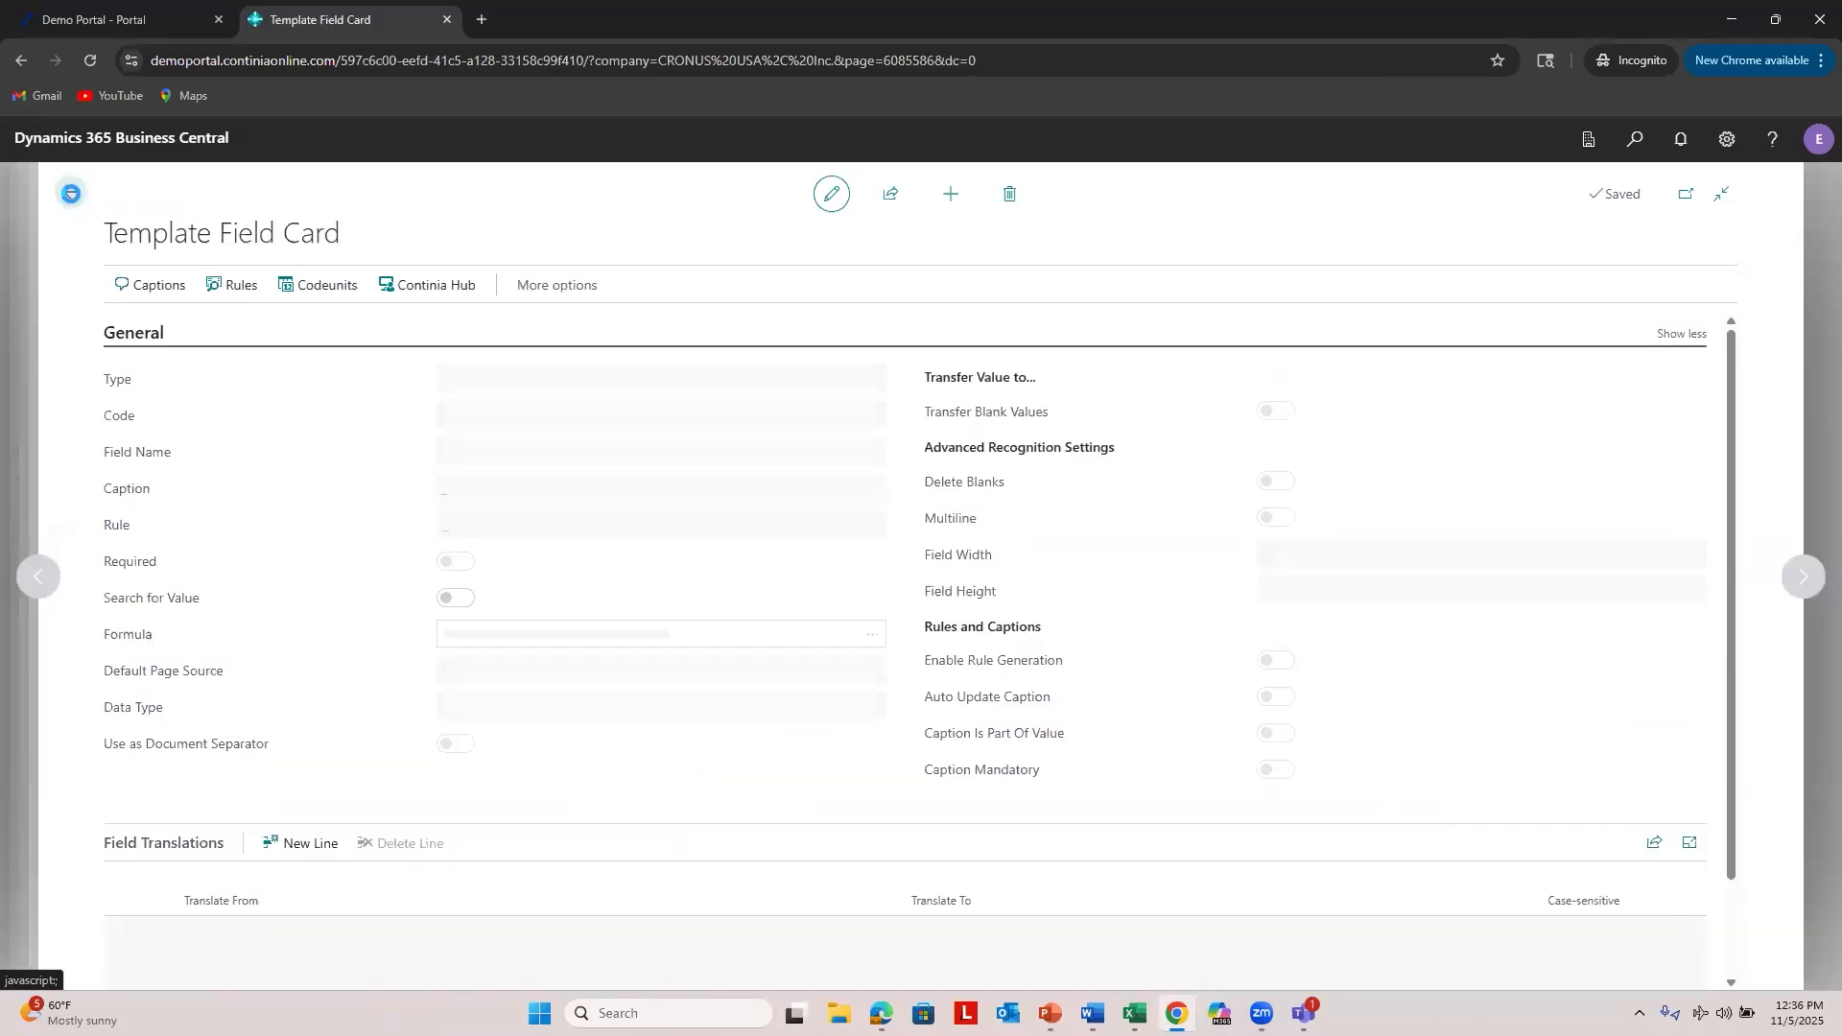
{"action": "left_click", "coordinate": [71, 193]}
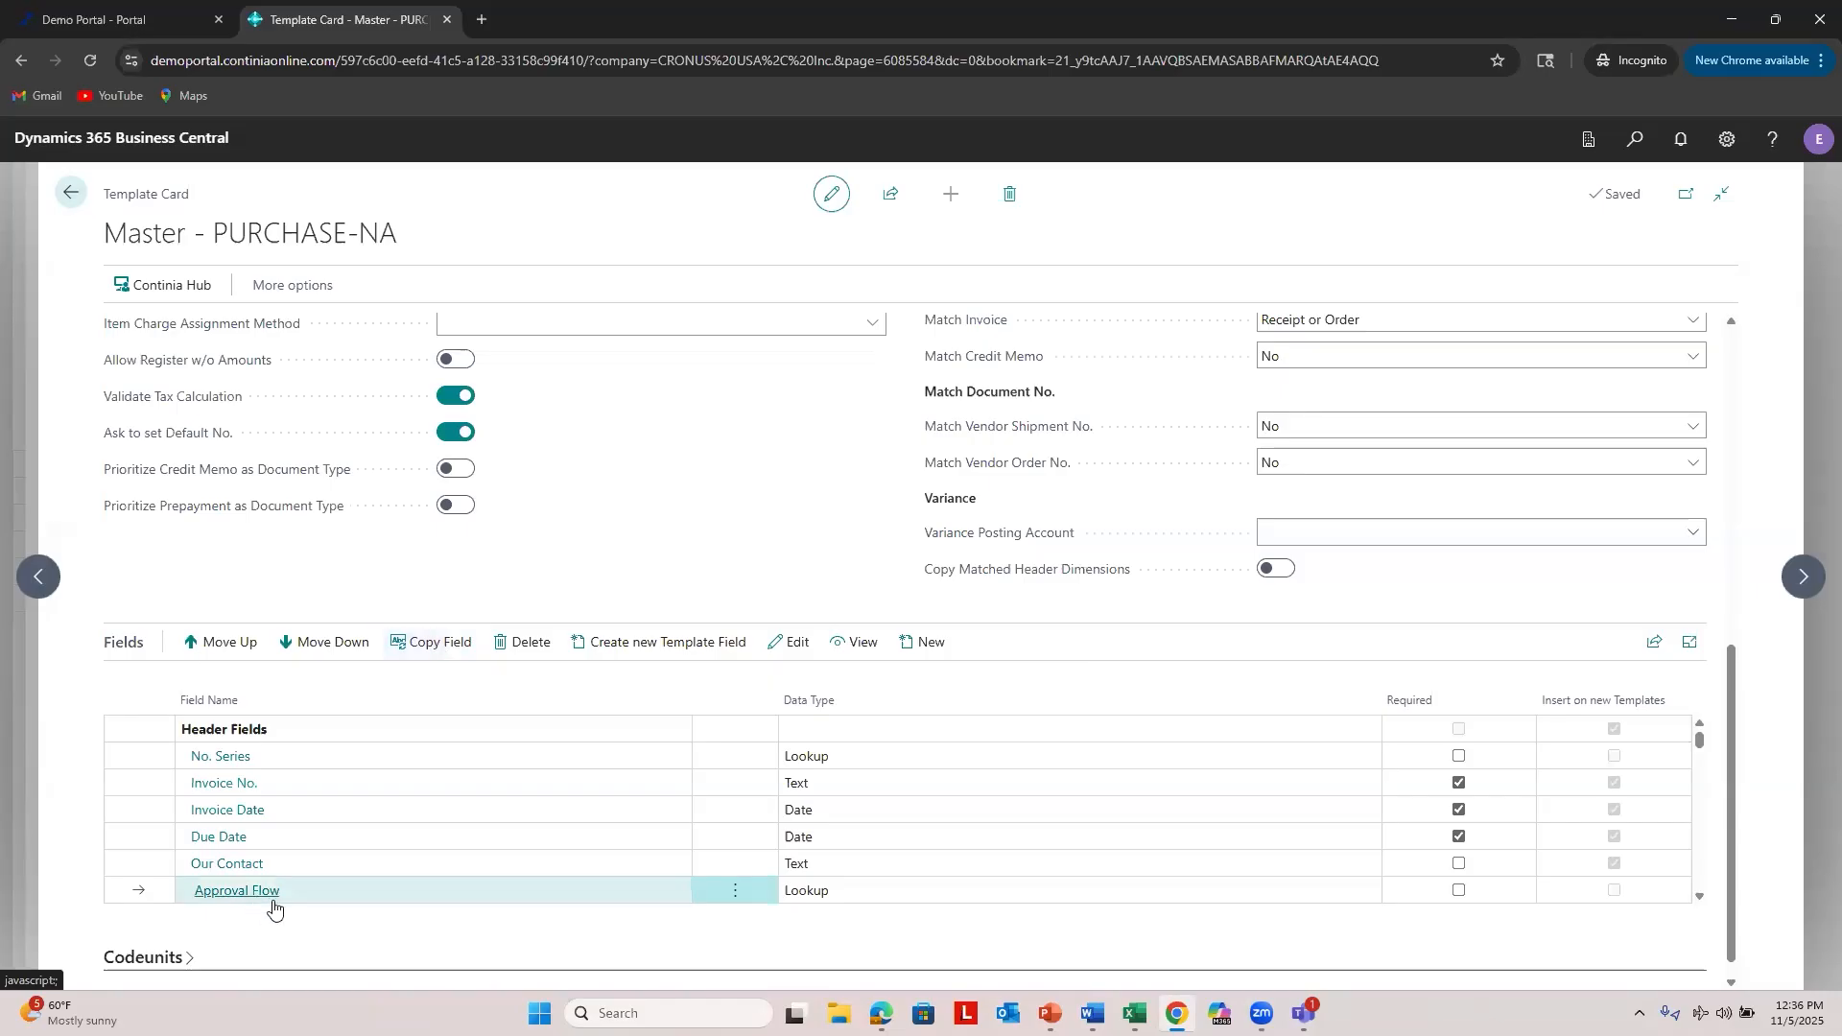
{"action": "left_click", "coordinate": [418, 645]}
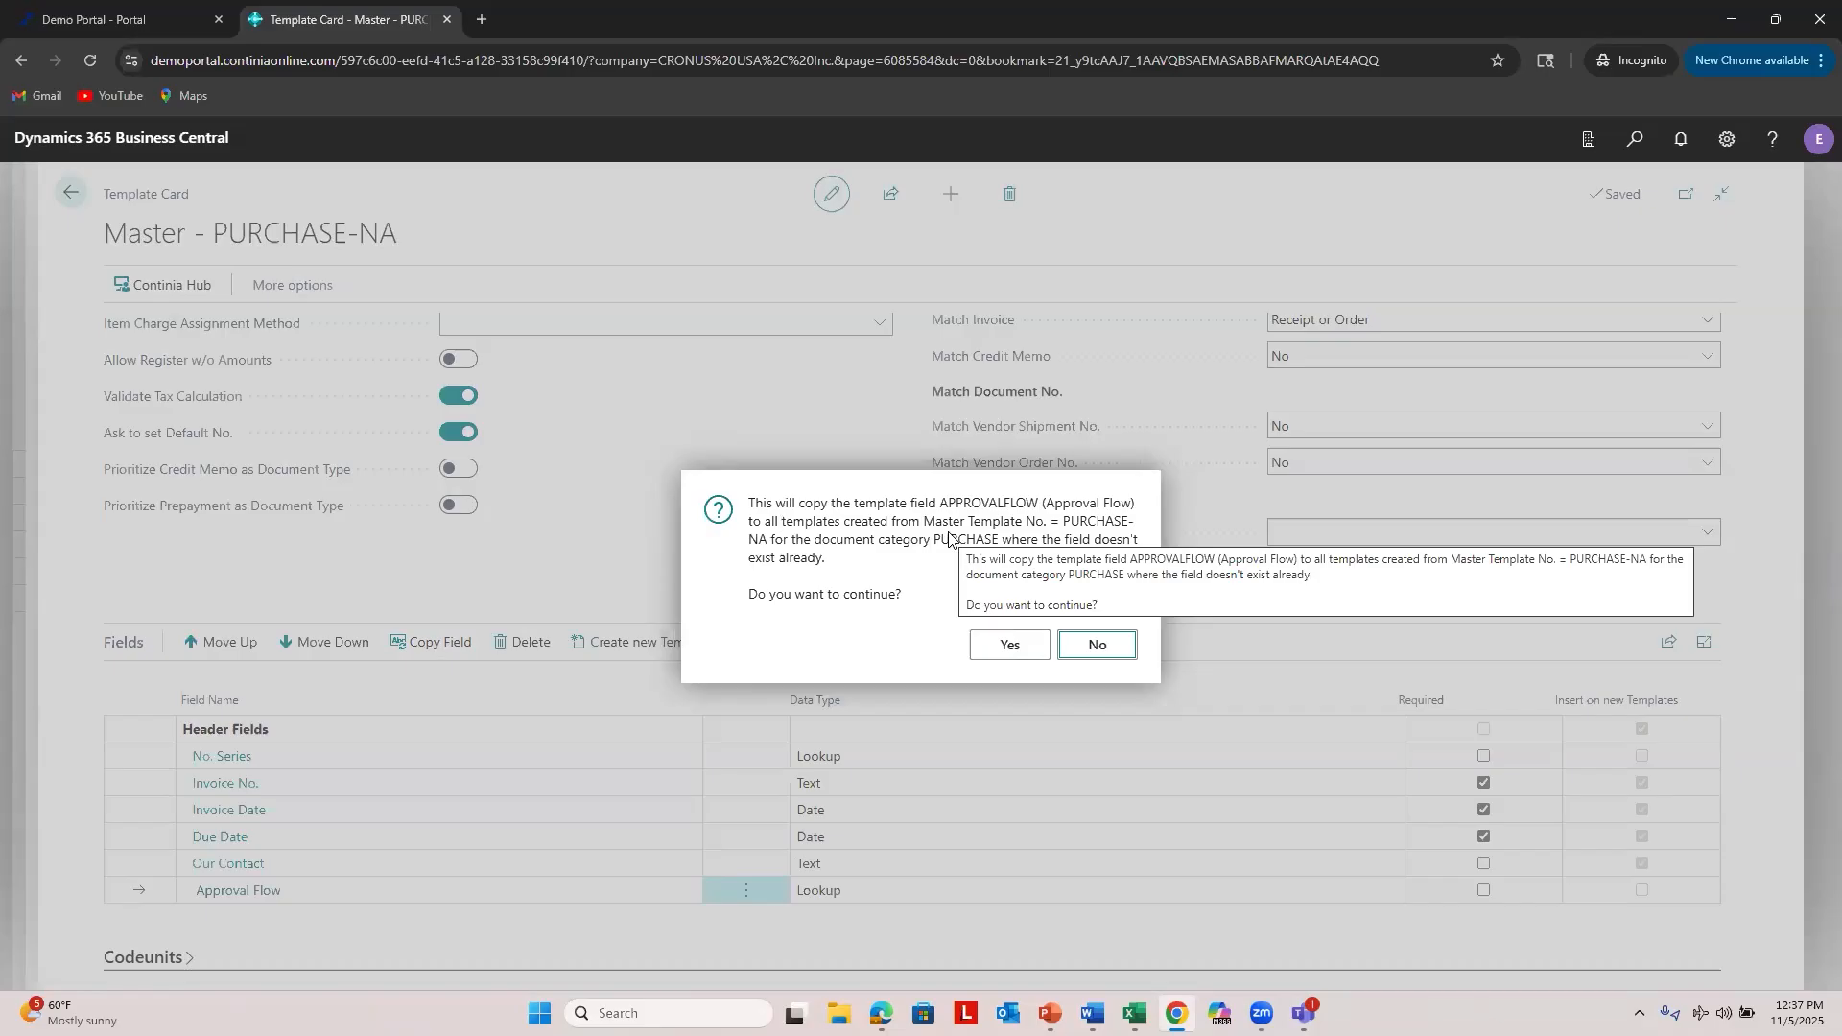
{"action": "left_click", "coordinate": [1102, 658]}
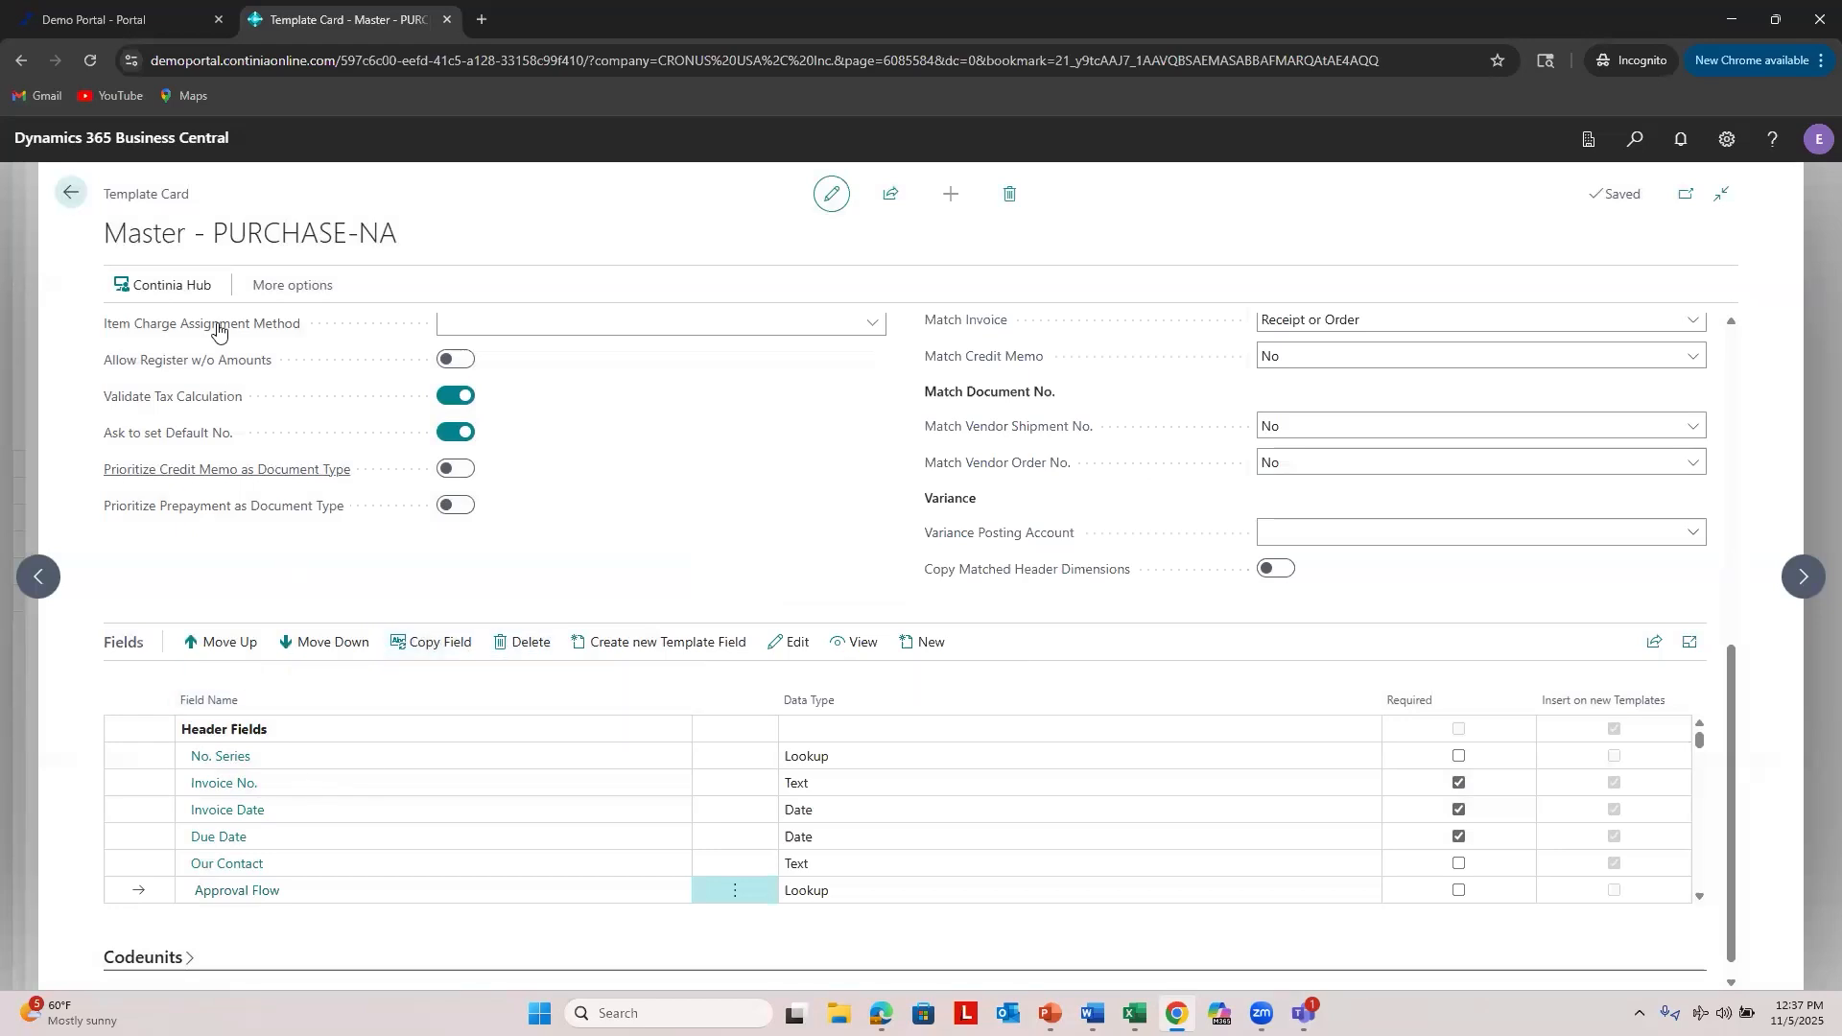
Step: Return to the Document Journal and check the Status Code field of document D000001 without setting a value
{"action": "left_click", "coordinate": [71, 193]}
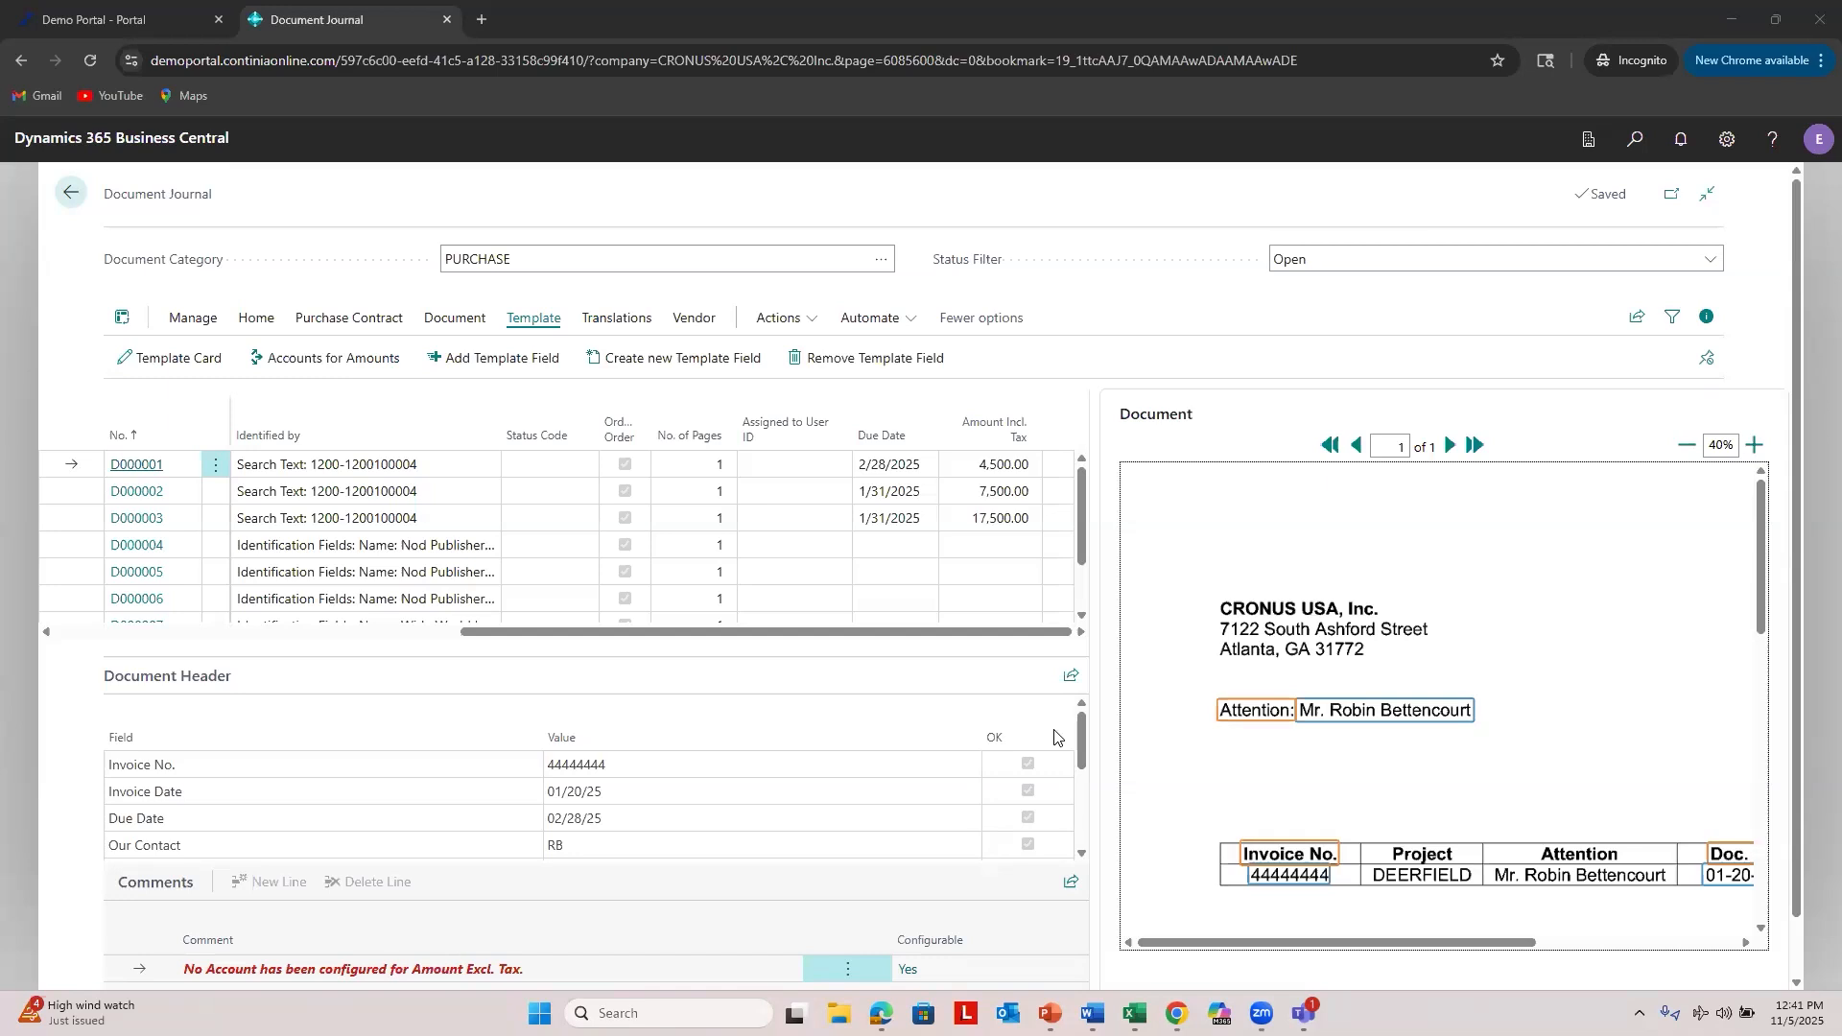
{"action": "left_click", "coordinate": [580, 466]}
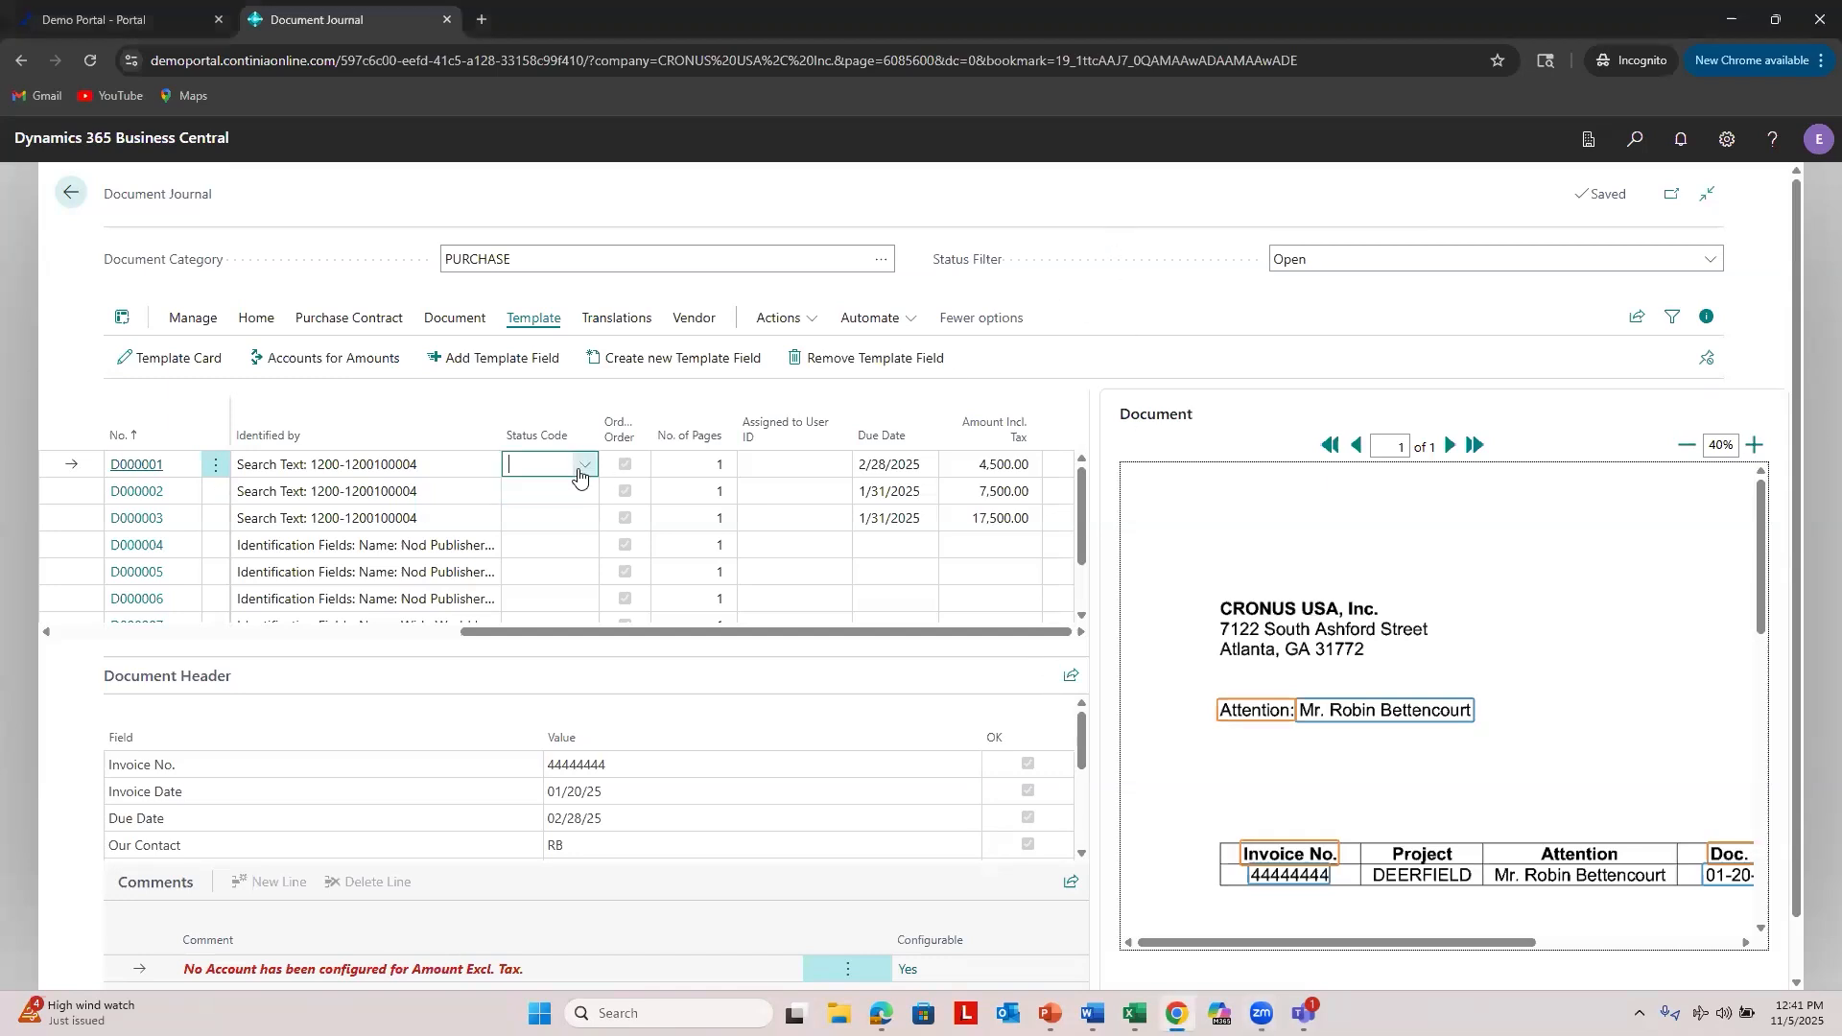
{"action": "left_click", "coordinate": [937, 399]}
Step: Review the journal's document actions and the user IDs available for assigning document D000001, without assigning one
{"action": "left_click", "coordinate": [266, 325]}
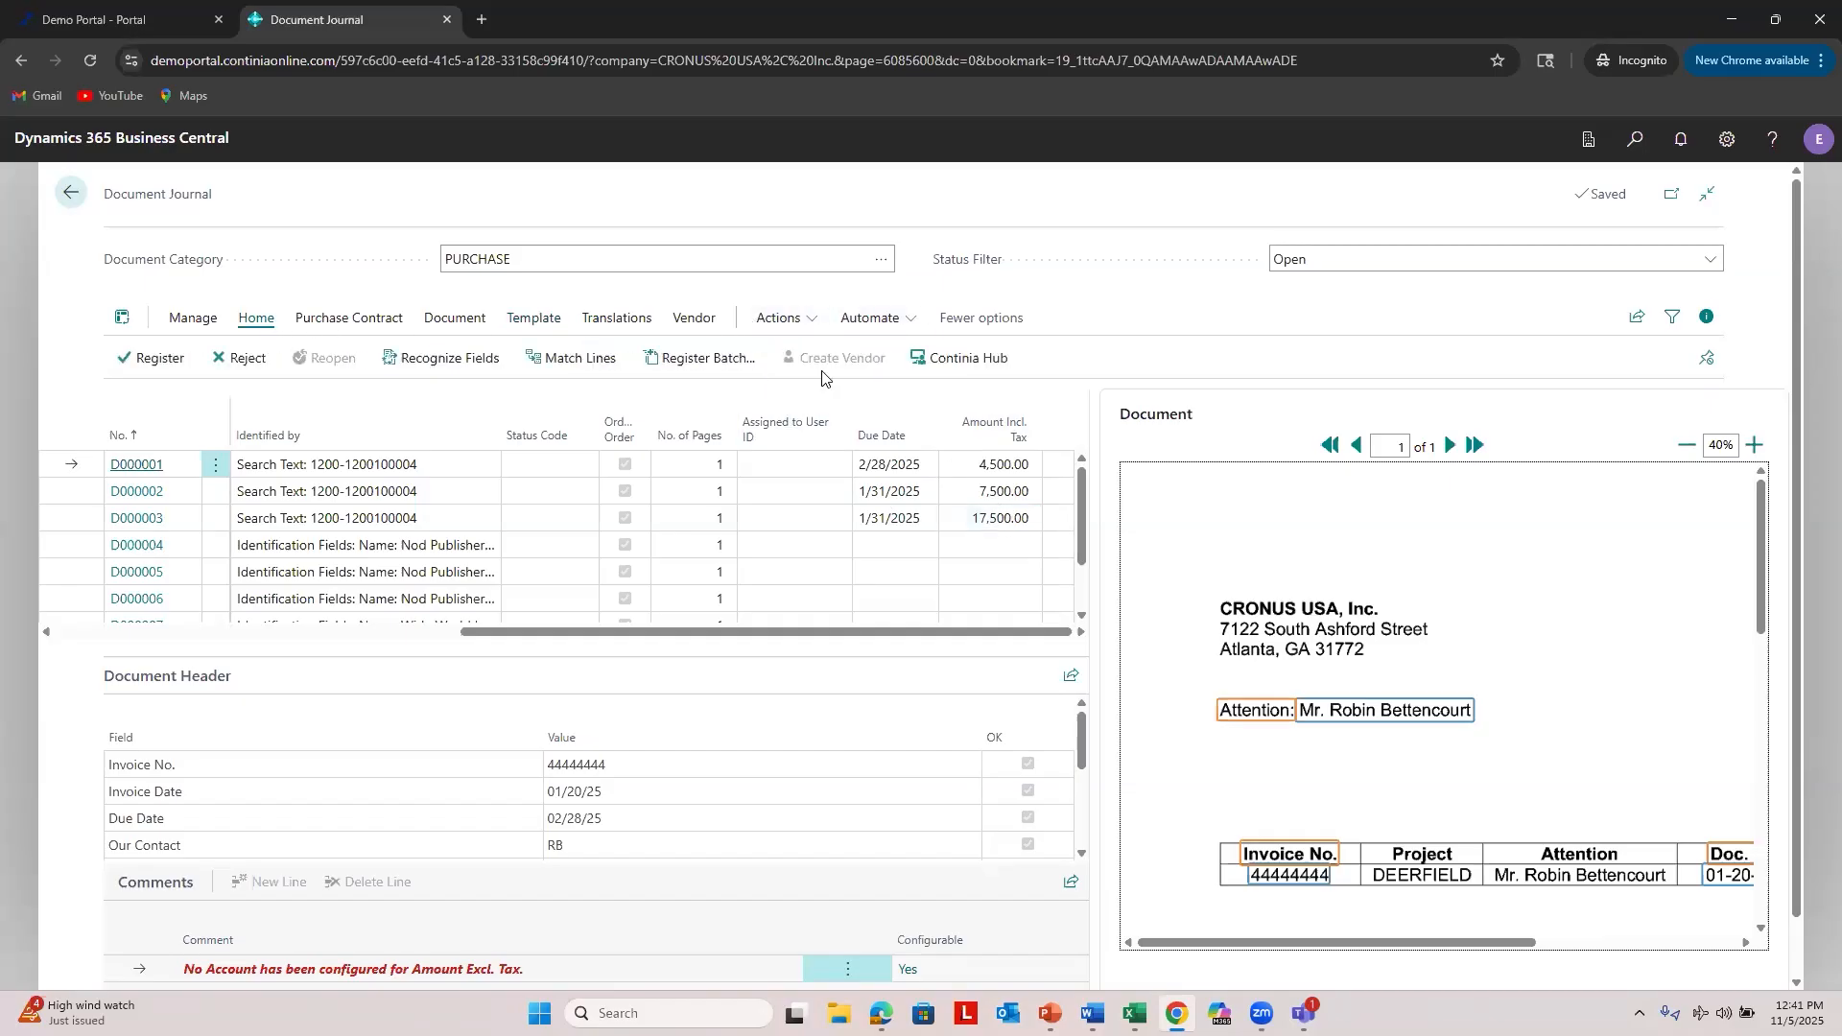
{"action": "left_click", "coordinate": [455, 318]}
{"action": "left_click", "coordinate": [768, 464]}
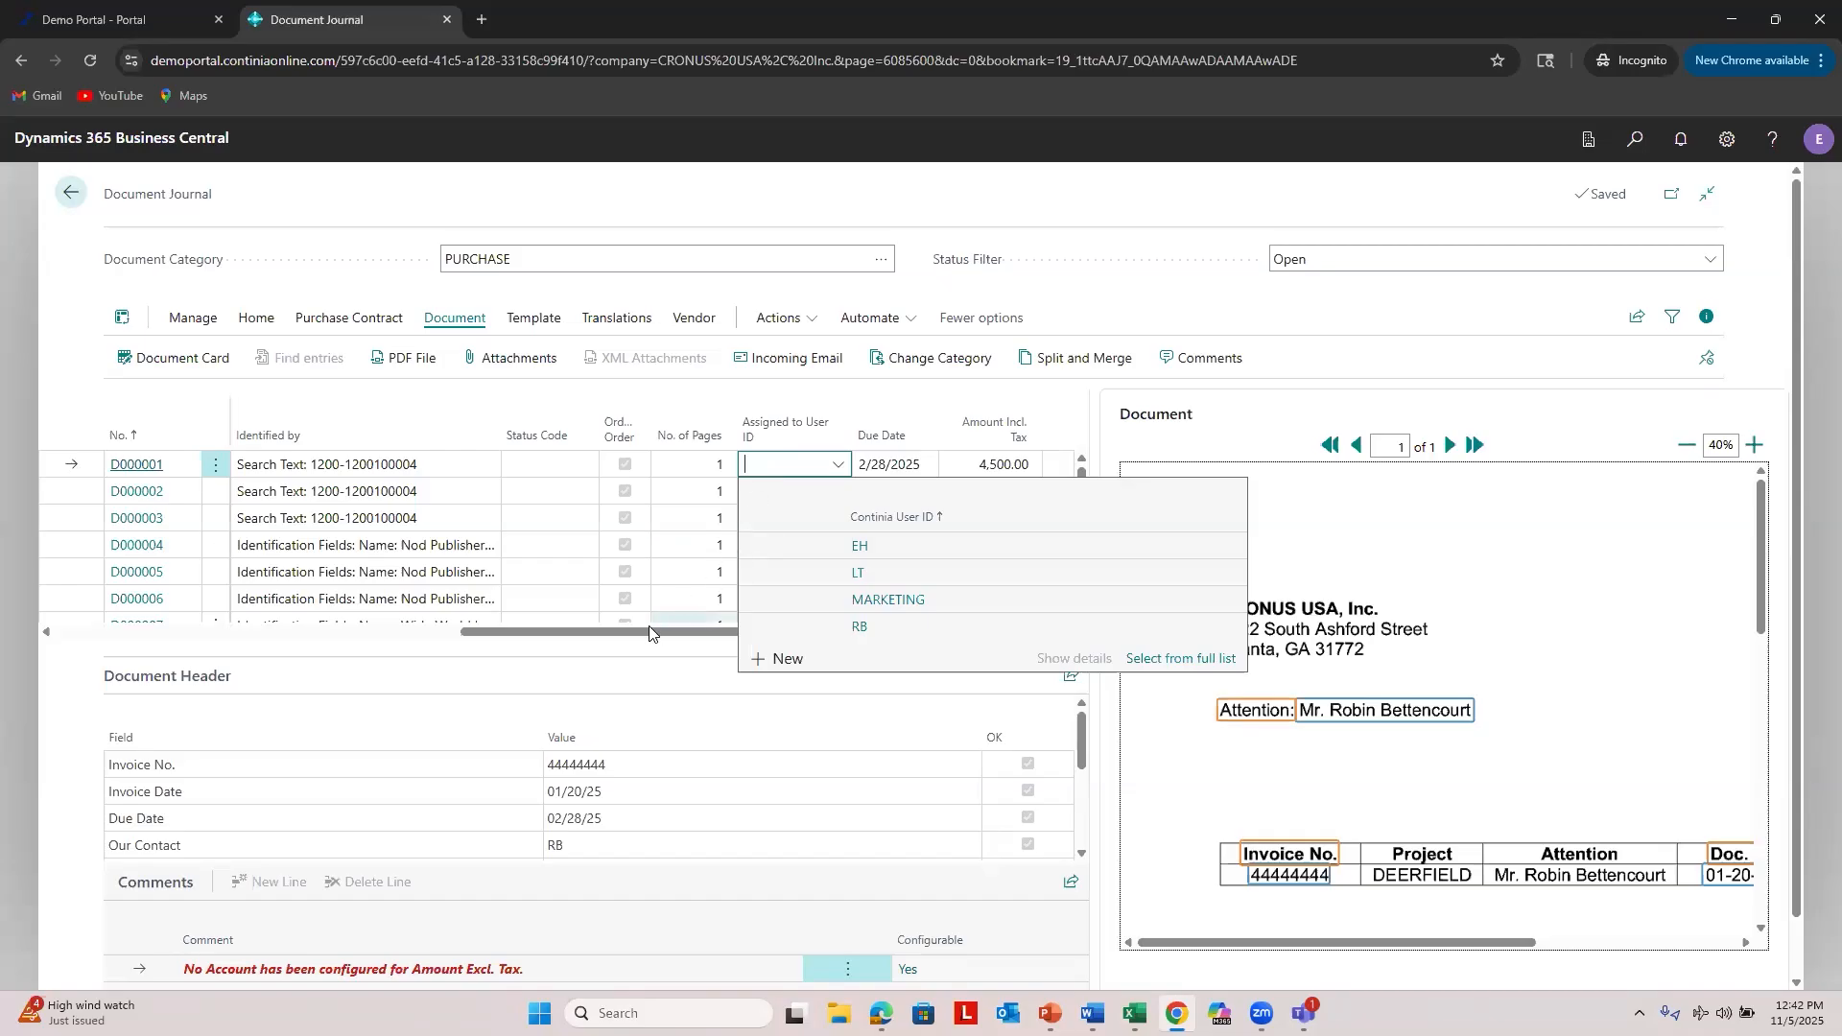
{"action": "left_click_drag", "start_coordinate": [650, 633], "coordinate": [199, 656]}
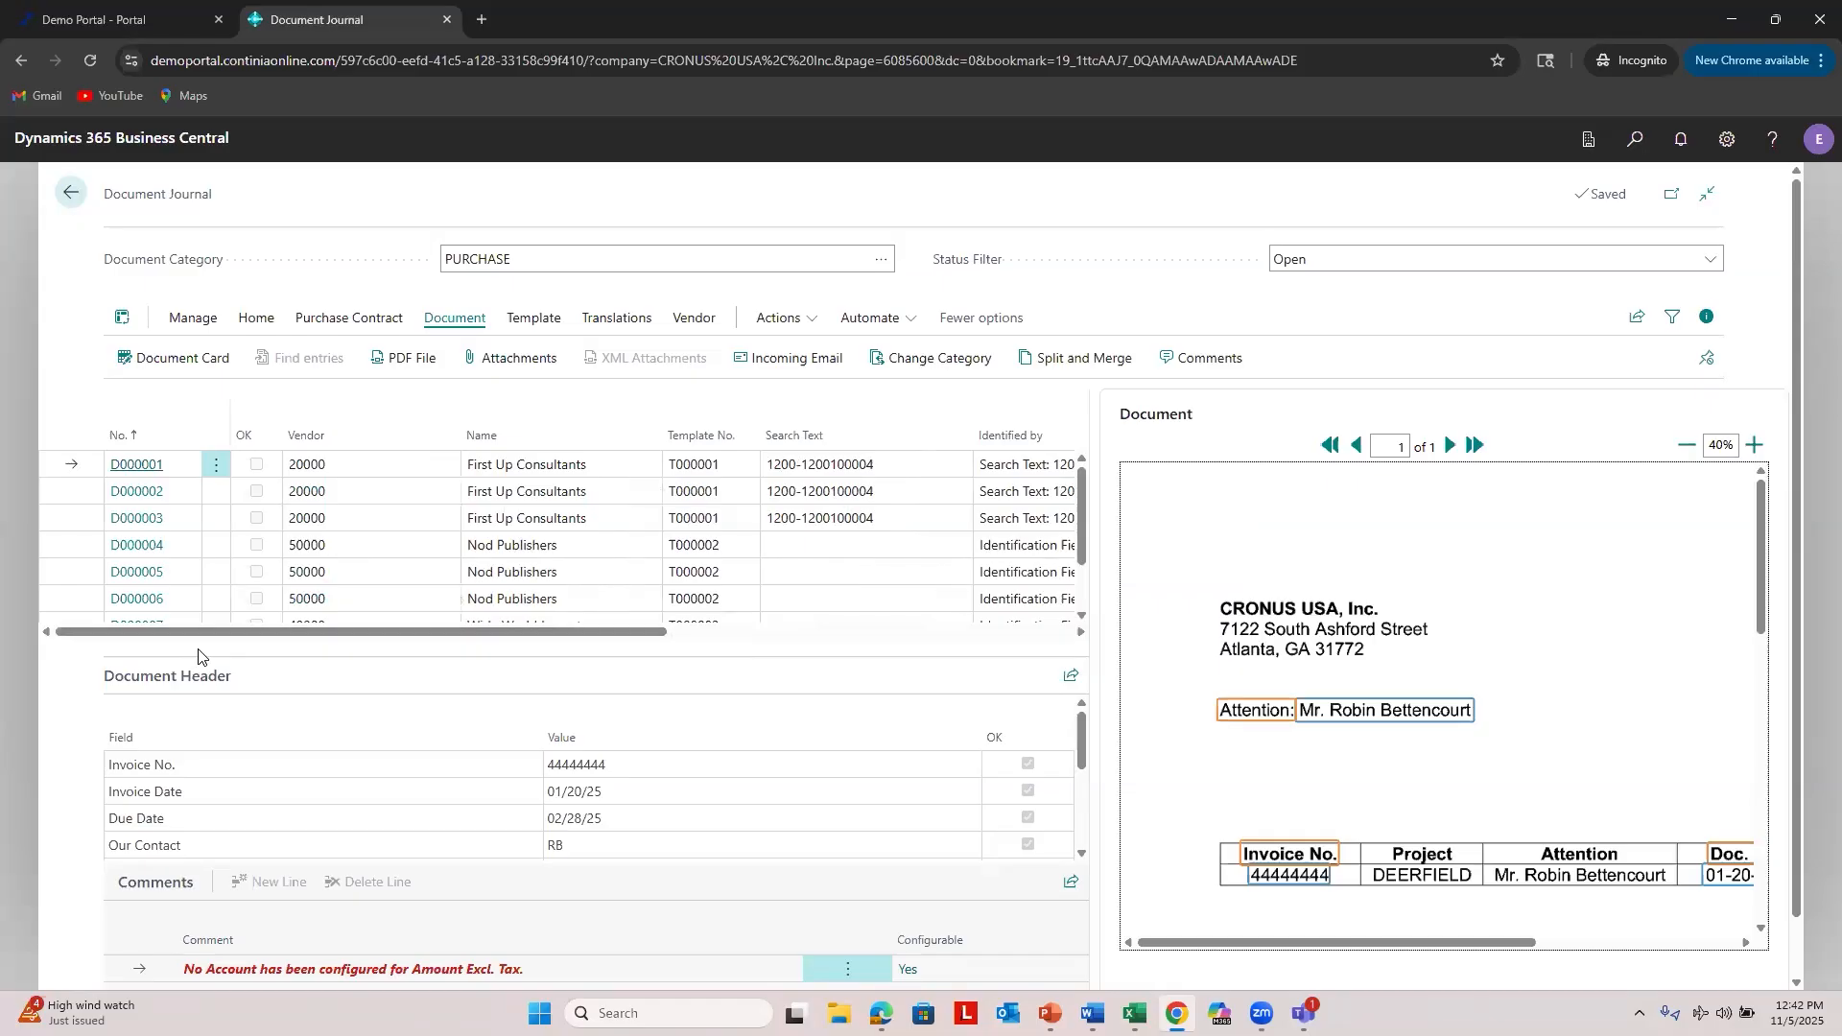